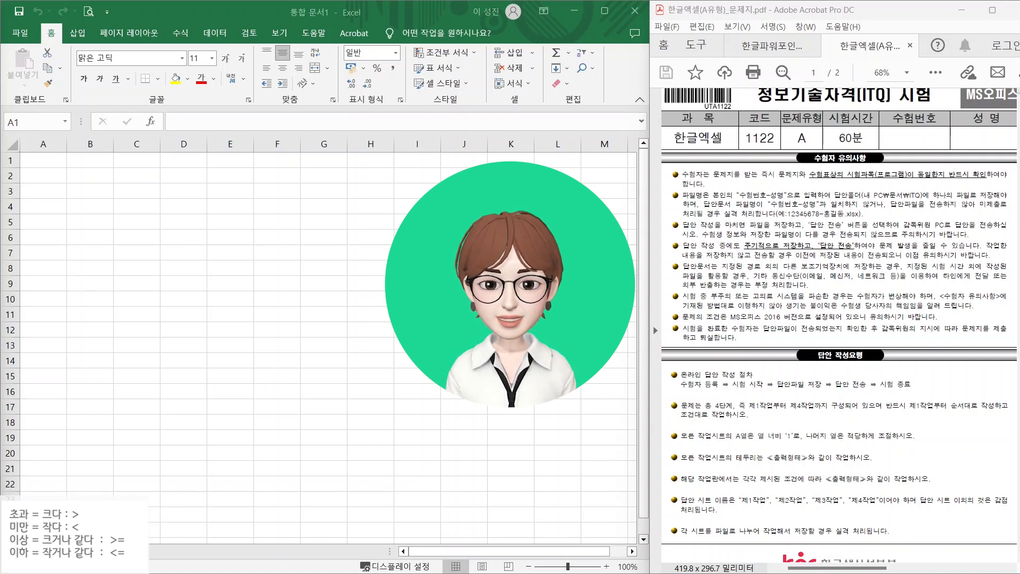
- Mark the file-naming rule, save folder, example file name and periodic-save reminder with the pen
scroll(794, 243, "up", 1)
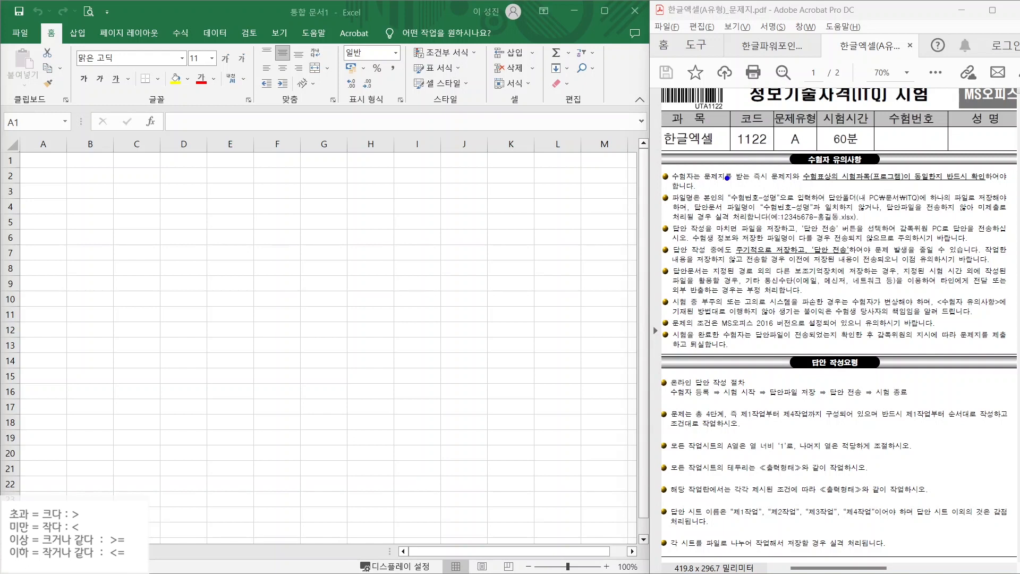
left_click_drag(726, 187, 794, 207)
left_click_drag(862, 187, 937, 206)
mouse_move(776, 222)
left_mouse_down()
mouse_move(871, 223)
mouse_move(920, 150)
left_mouse_up()
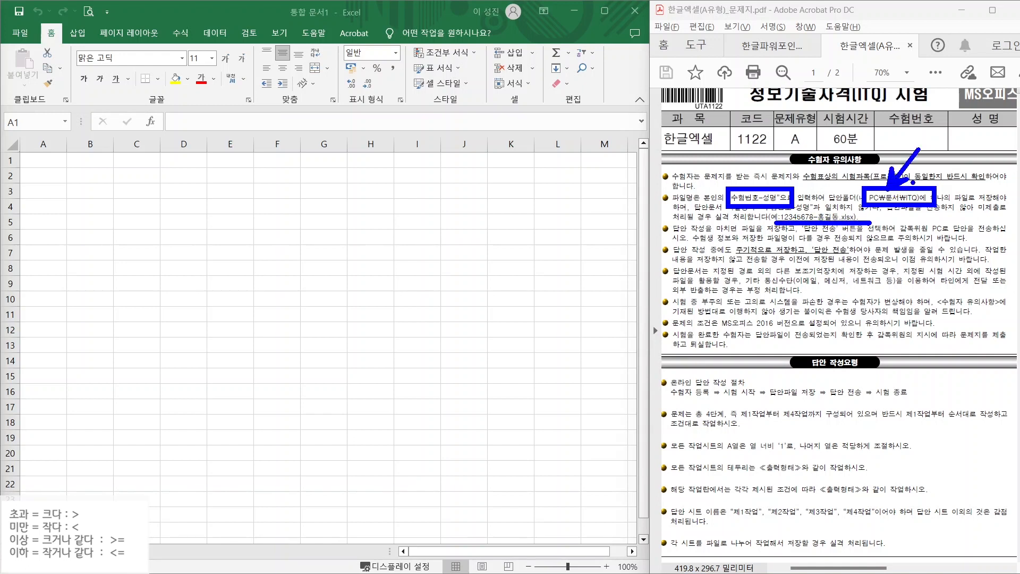
left_click_drag(914, 191, 945, 162)
left_click_drag(731, 255, 855, 255)
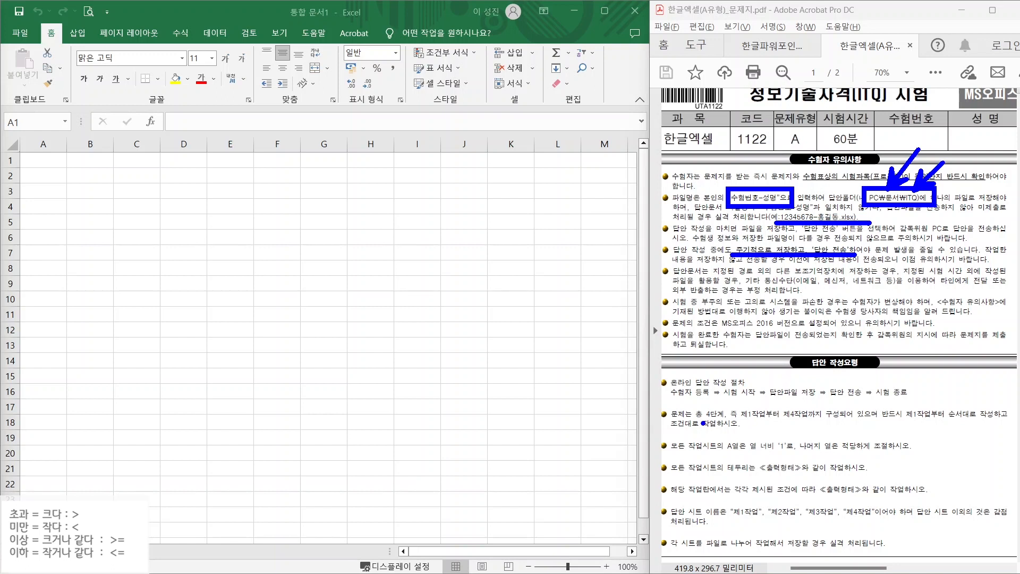
- Underline the answer rules: 4 stages, 제1작업 first, column A width 1, borders, sheet names, deductions
mouse_move(686, 419)
left_mouse_down()
mouse_move(743, 421)
mouse_move(791, 403)
mouse_move(815, 420)
left_mouse_up()
left_click_drag(907, 420, 1017, 420)
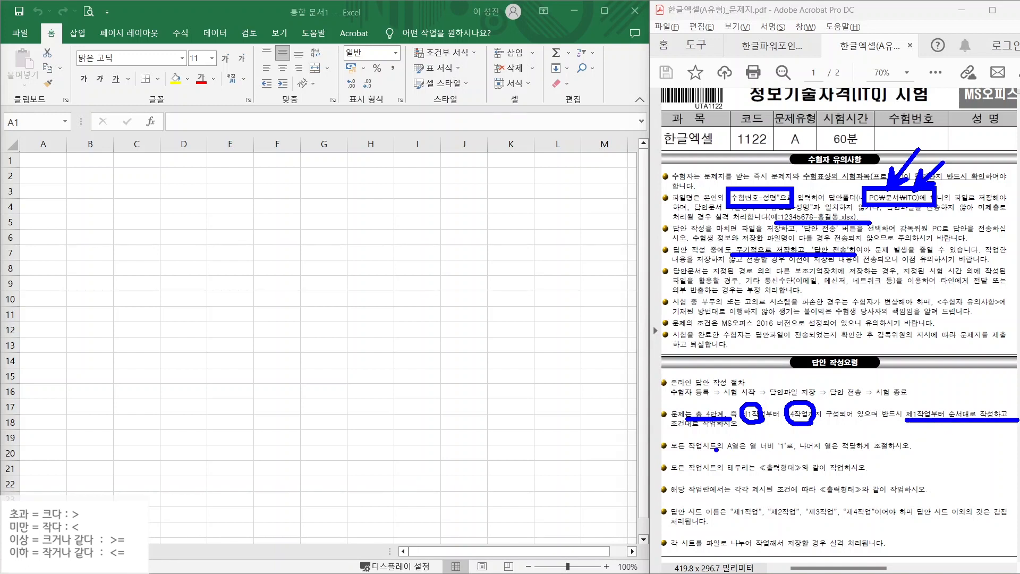
mouse_move(729, 455)
left_mouse_down()
mouse_move(803, 454)
mouse_move(787, 438)
mouse_move(804, 419)
mouse_move(788, 425)
left_mouse_up()
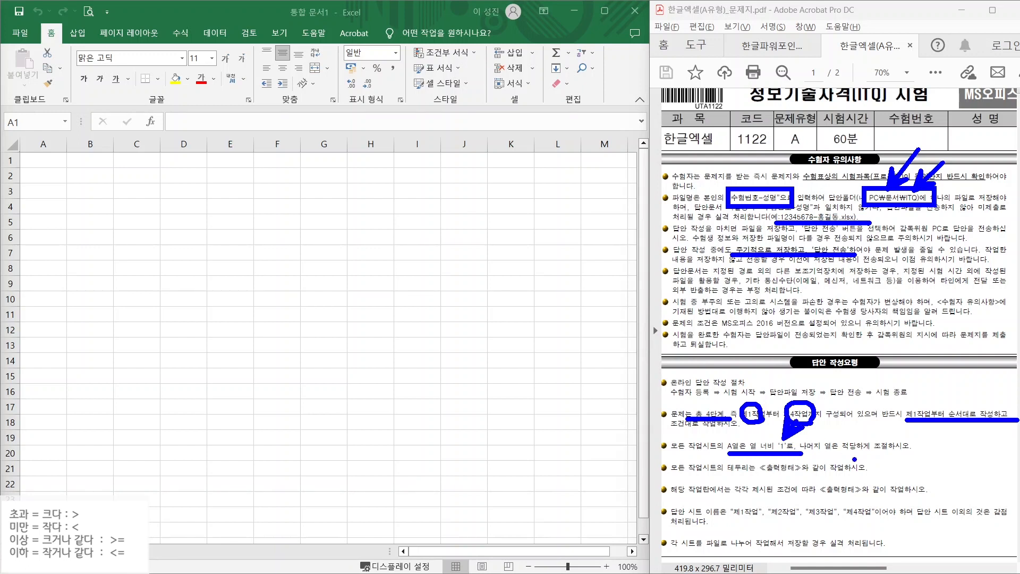
left_click_drag(712, 472, 867, 474)
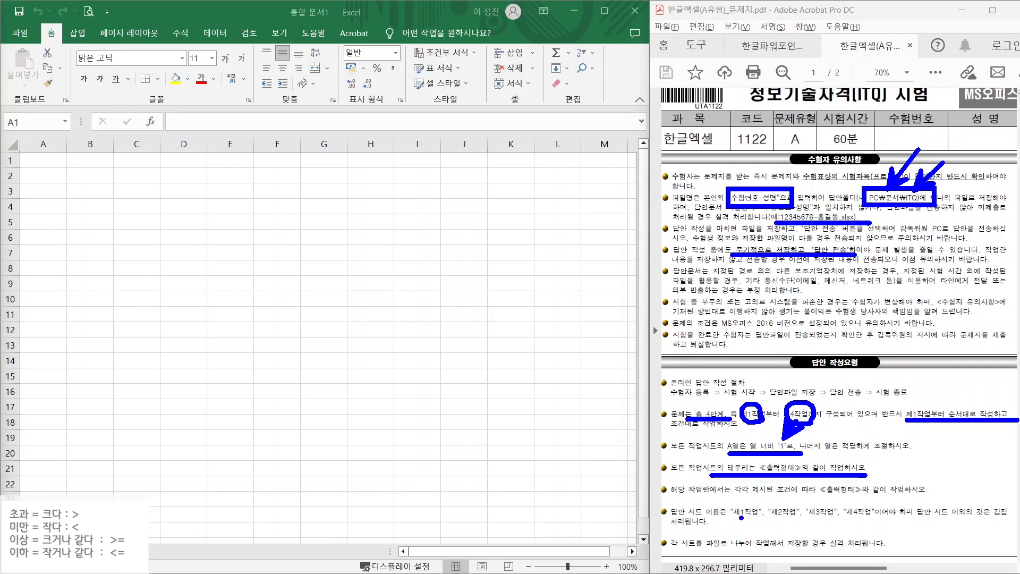
left_click_drag(737, 519, 883, 519)
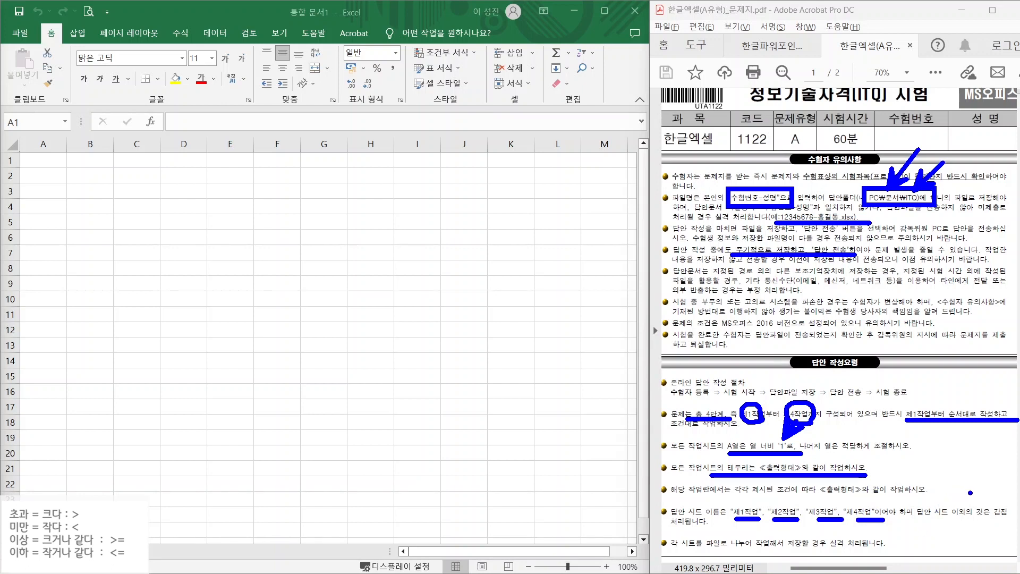
left_click_drag(992, 505, 1014, 483)
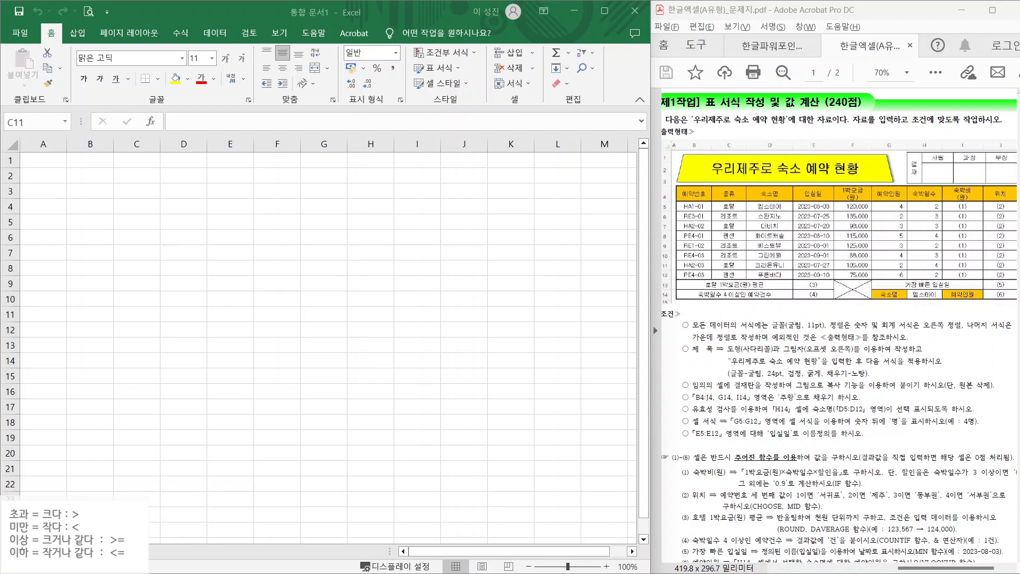
- Check the names of the first two sheet tabs, returning to cell A1
double_click(63, 552)
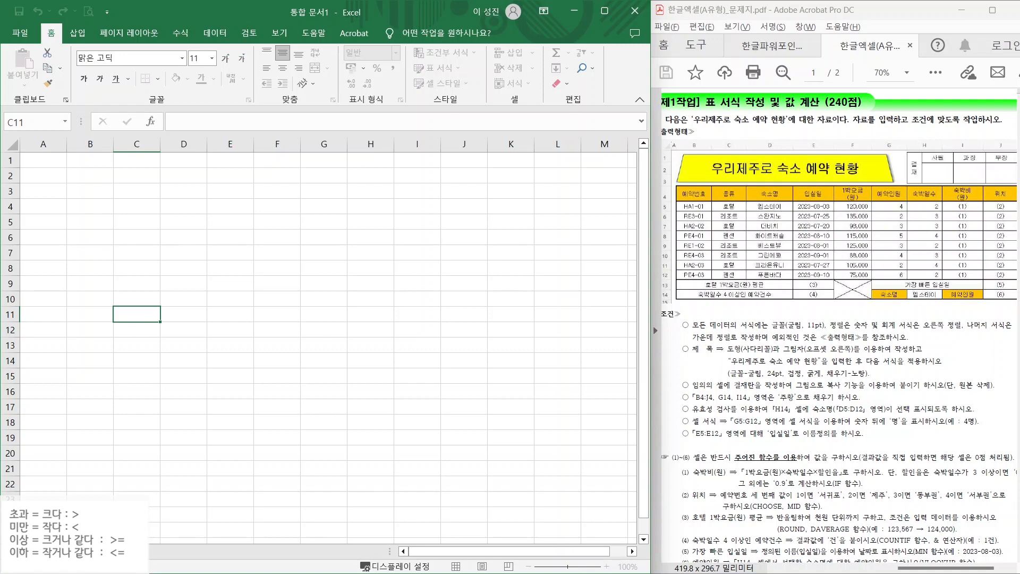
key("Return")
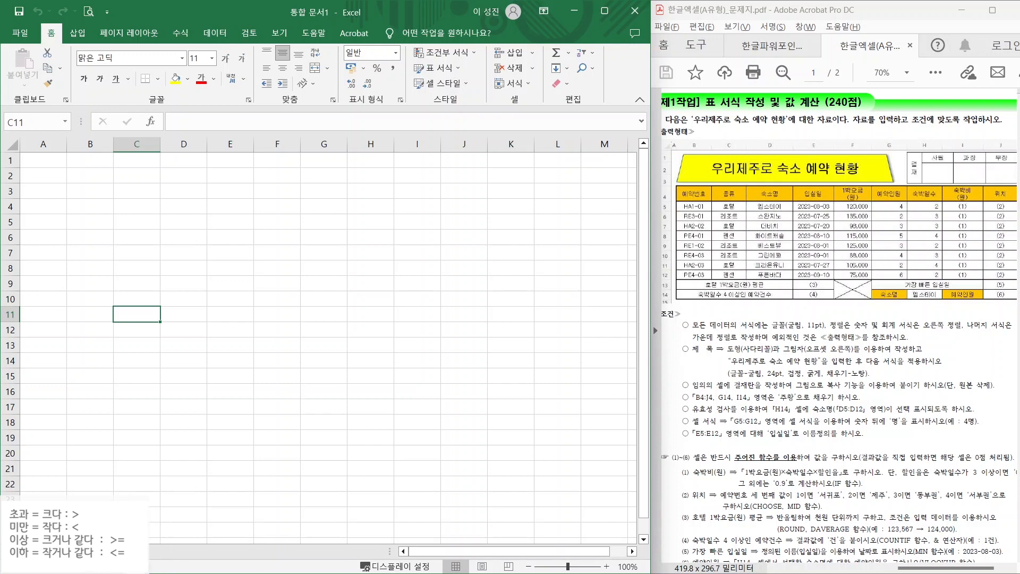
key("ctrl+Home")
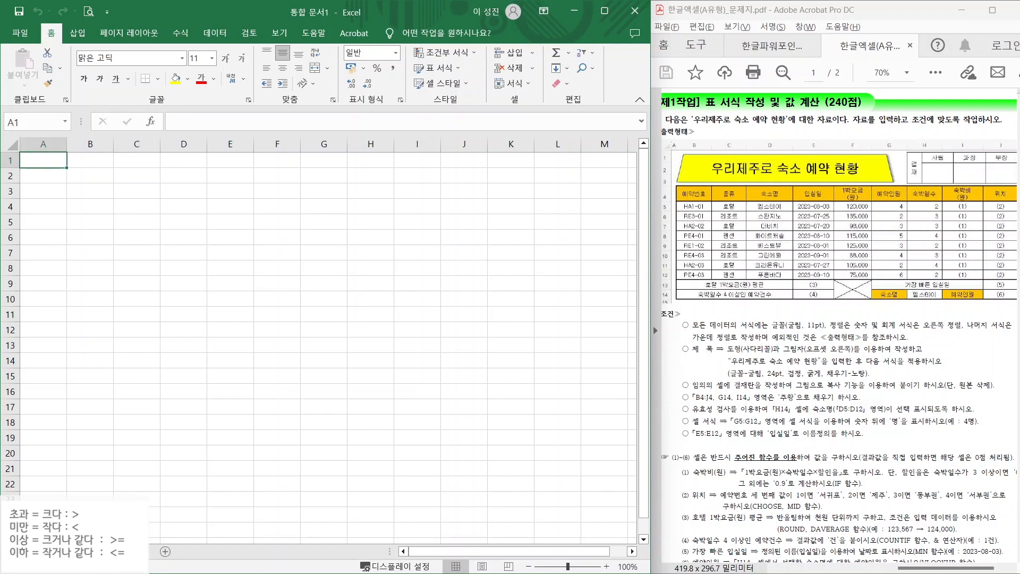
double_click(100, 552)
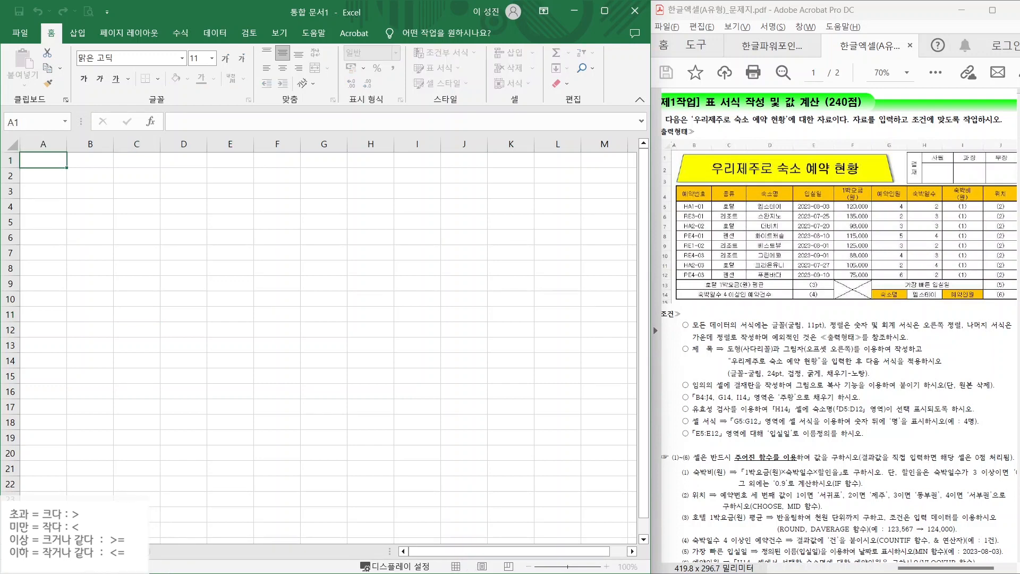
key("Return")
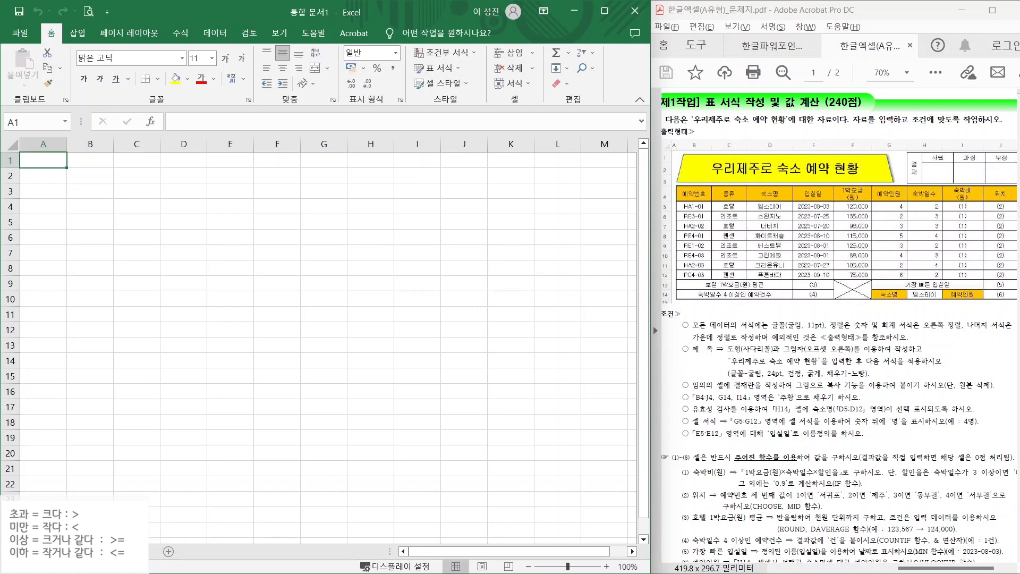
- Add a new worksheet named 제3작업, then go back to an earlier sheet
left_click(168, 551)
double_click(176, 551)
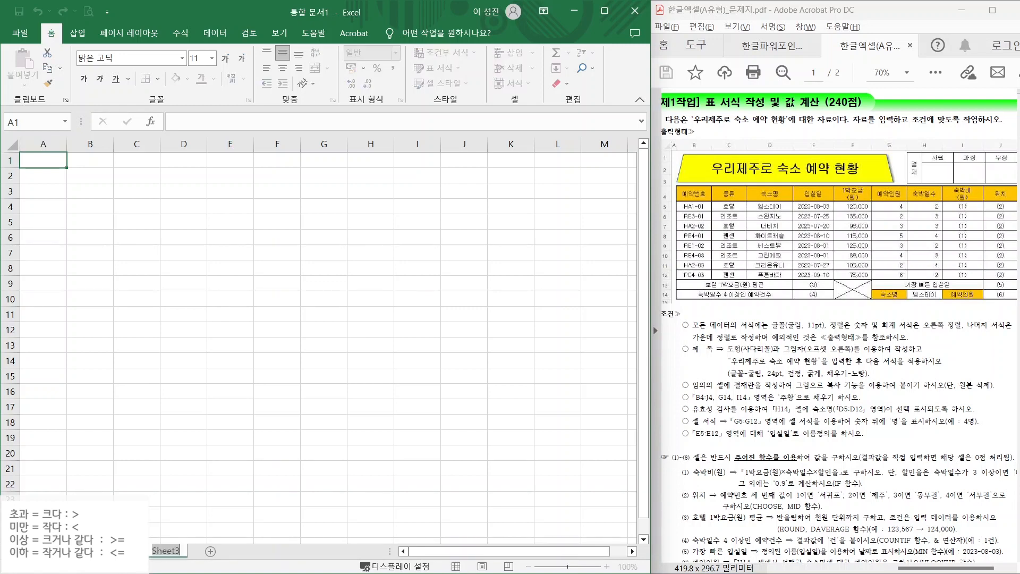
type("제3작업")
key("Return")
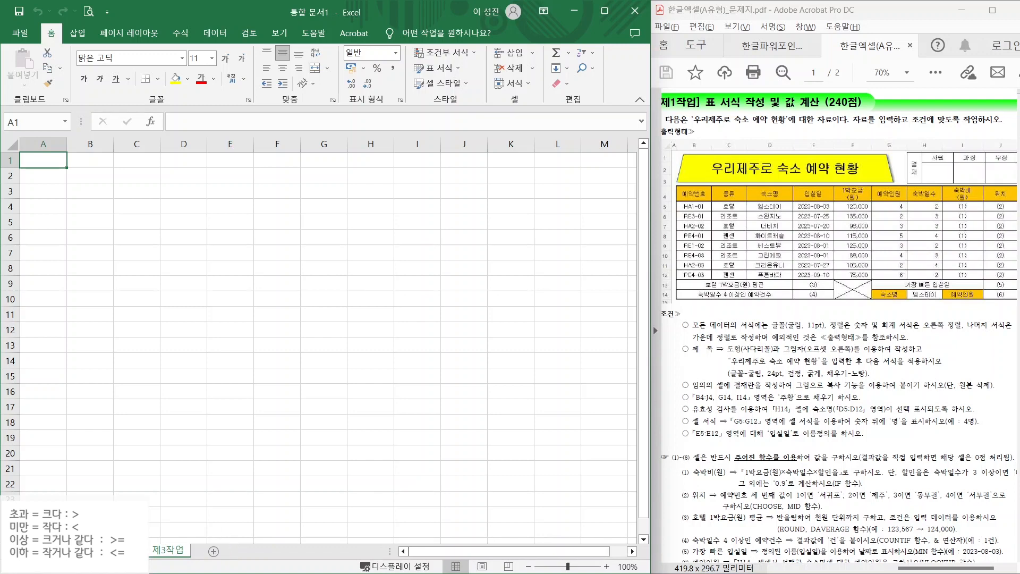
left_click(79, 551)
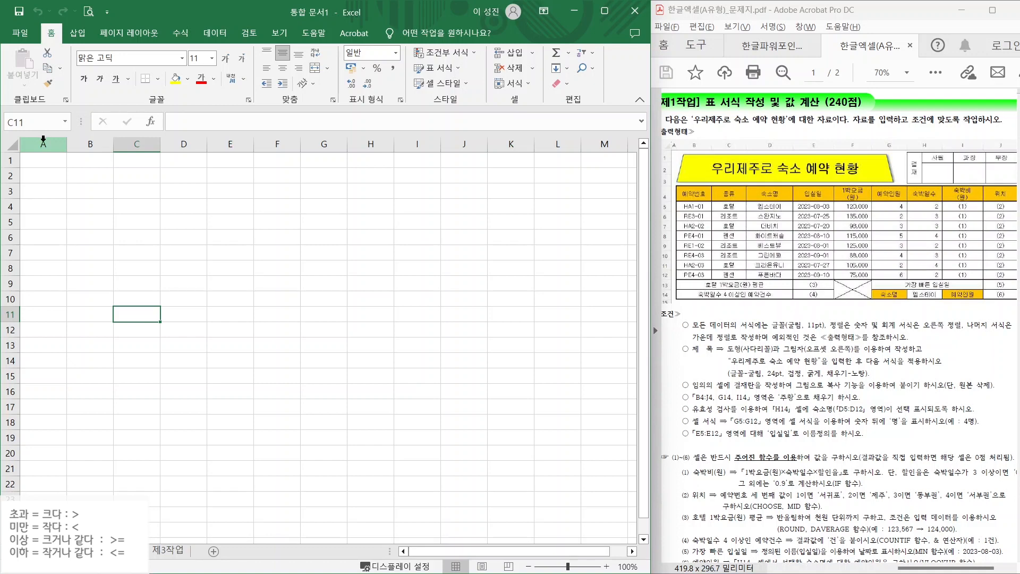
key("ctrl")
- Set column A width to 1 on the first two worksheets
left_click(43, 139)
right_click(43, 141)
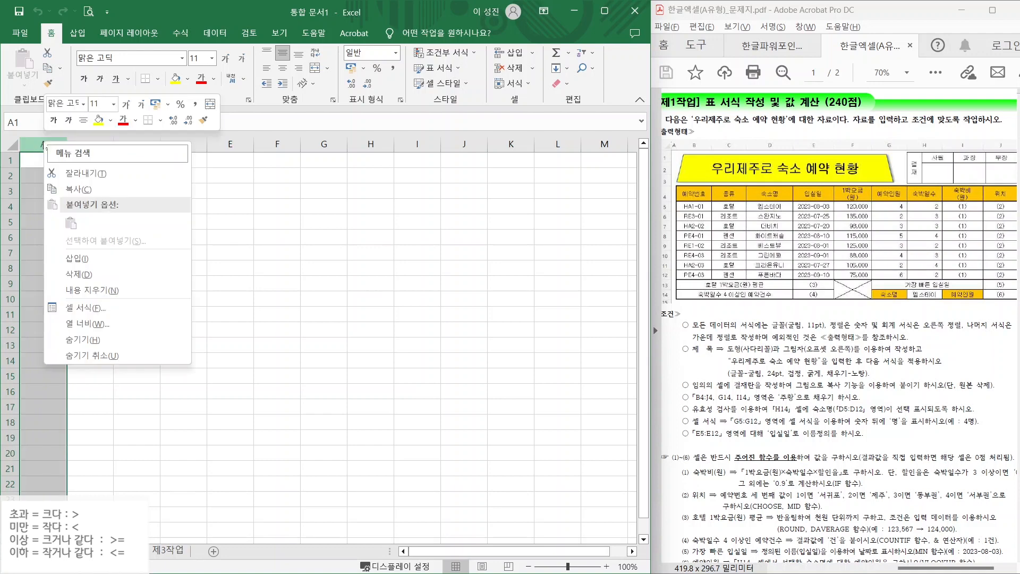
left_click(81, 324)
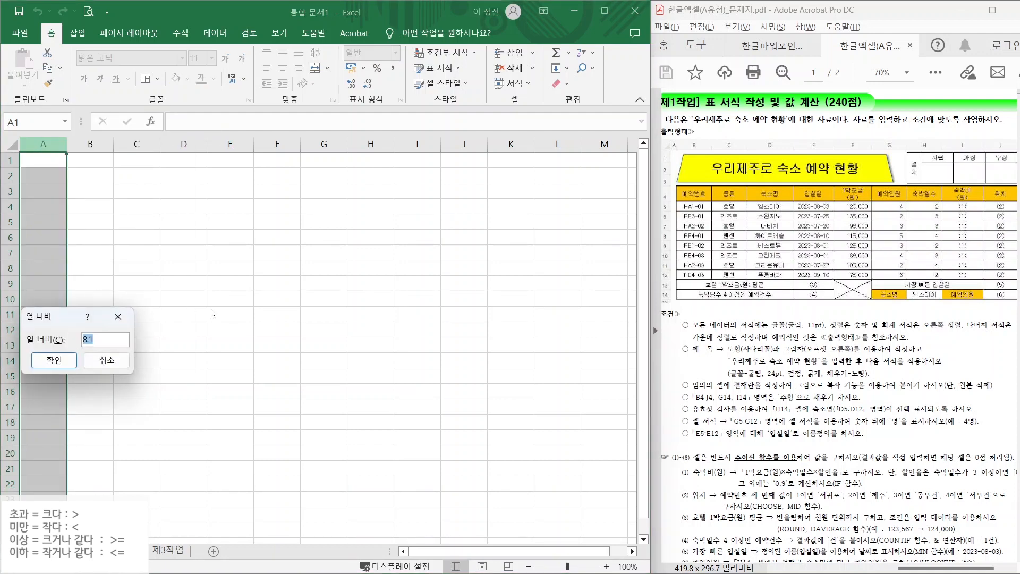
type("1")
key("Return")
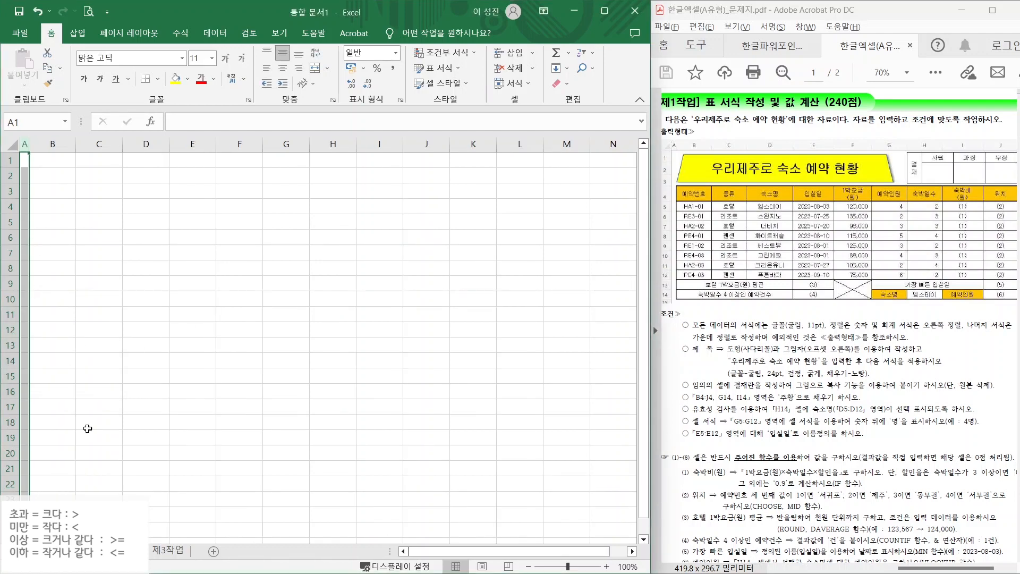
left_click(123, 551)
left_click(49, 144)
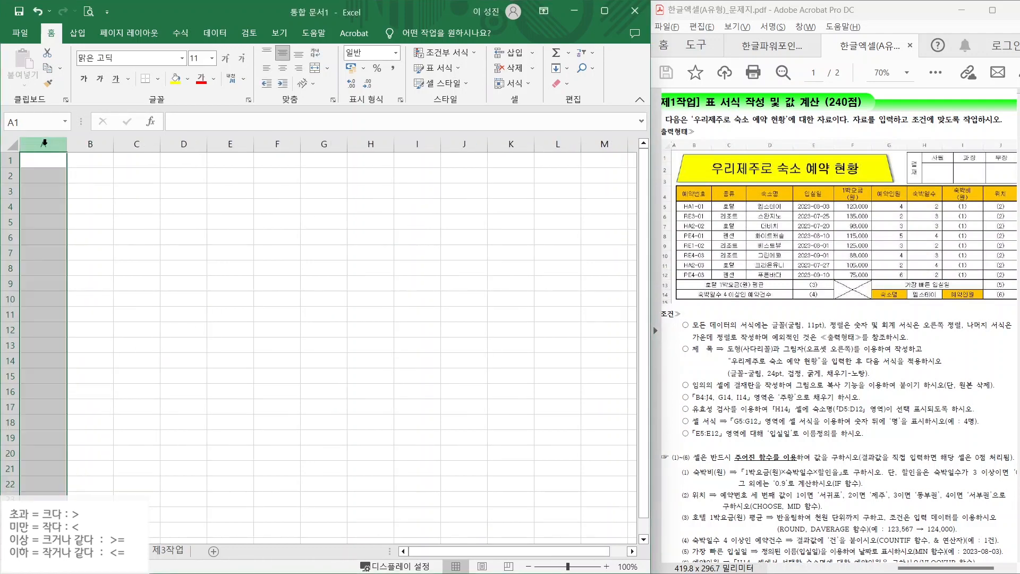
right_click(50, 144)
left_click(80, 328)
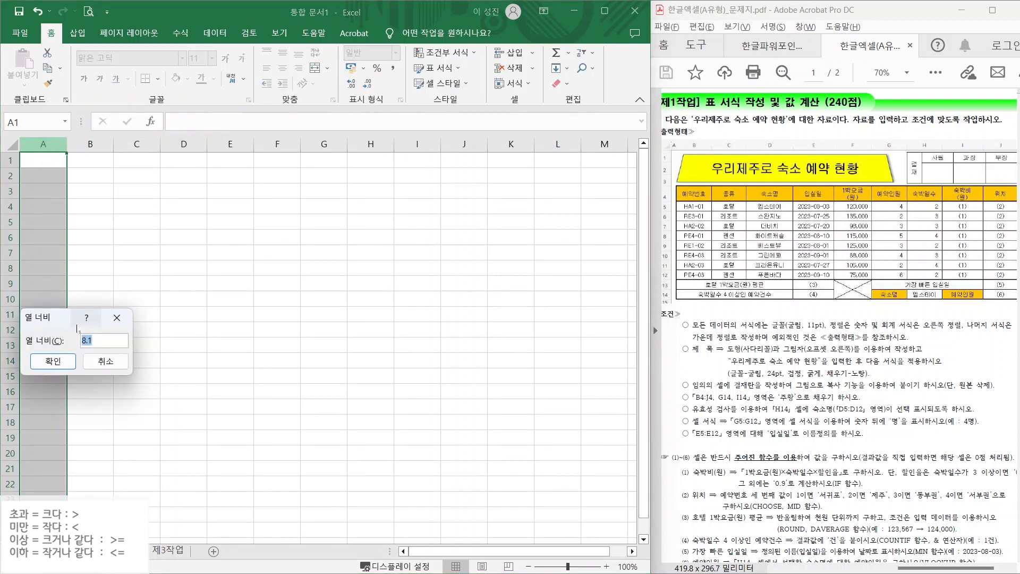
type("1")
key("Return")
- Set column A width to 1 on the remaining worksheet and clear the selection
left_click(162, 553)
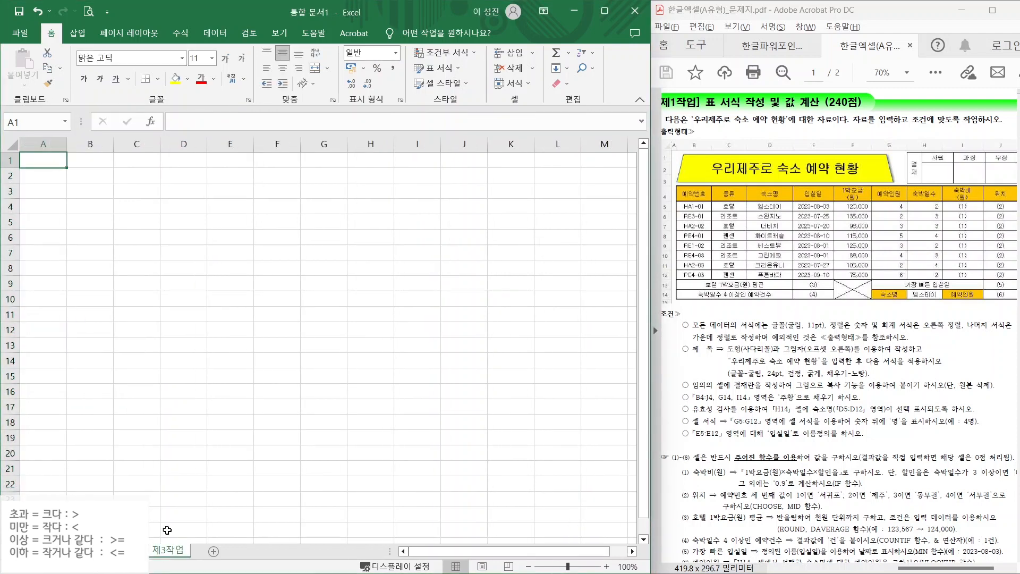
left_click(46, 144)
right_click(46, 144)
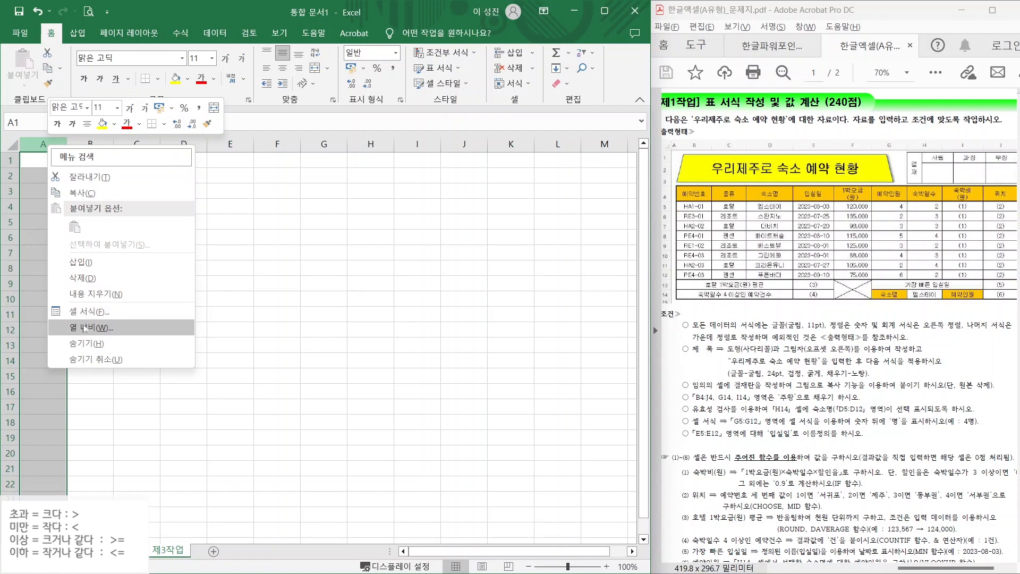
left_click(85, 328)
type("1")
key("Return")
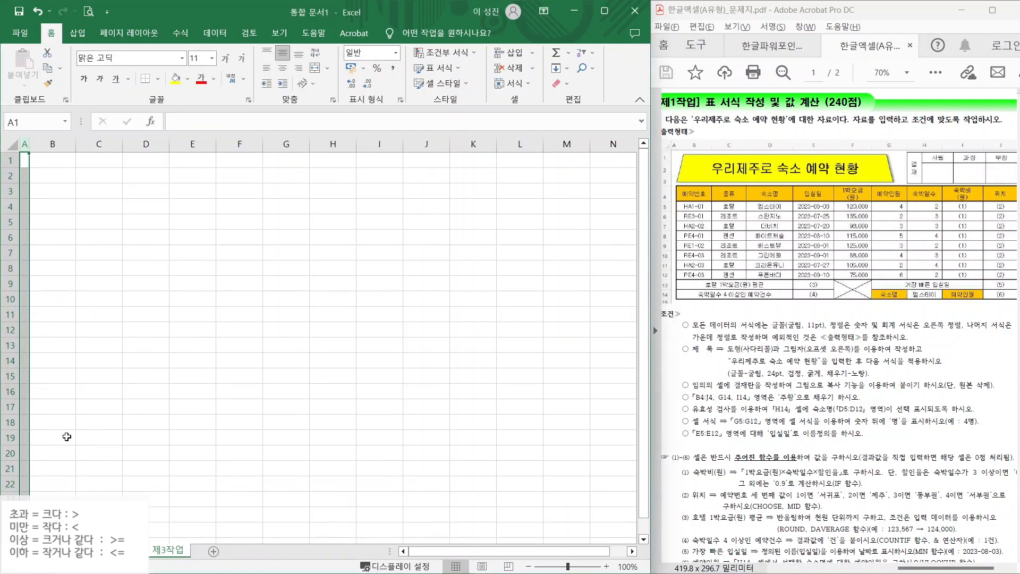
left_click(114, 319)
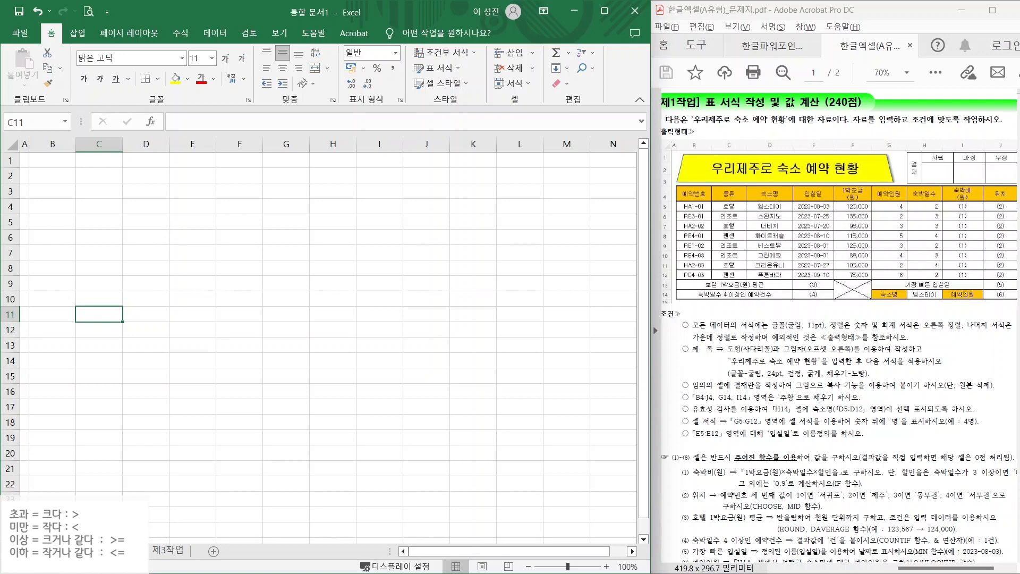
- Box the 예약번호 header and mark where the sample table starts in the PDF
left_click_drag(673, 182, 715, 205)
left_click_drag(692, 144, 719, 108)
mouse_move(659, 198)
left_mouse_down()
mouse_move(636, 180)
mouse_move(596, 179)
left_mouse_up()
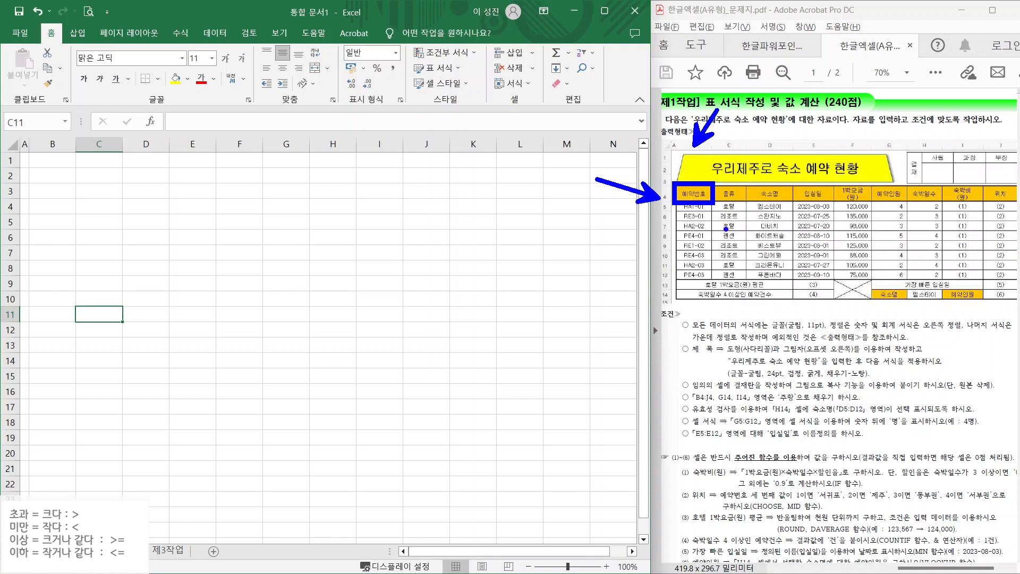
- Enter headings 예약번호, 종류, 숙소명 and 입실일 in B4:E4
left_click(48, 206)
type("예약번호")
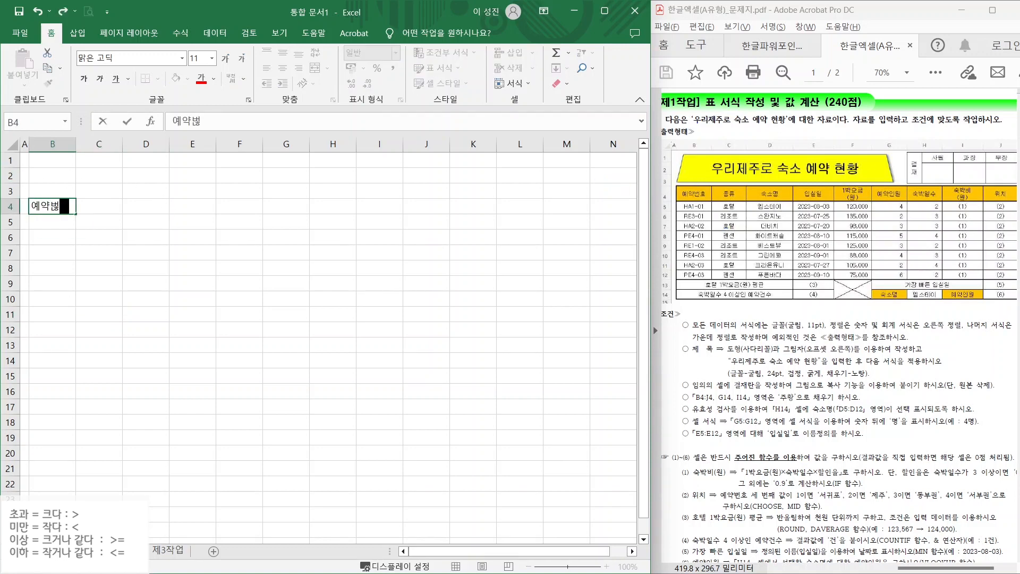
key("Tab")
type("종류")
key("Tab")
type("숙소명")
key("Tab")
type("입실일")
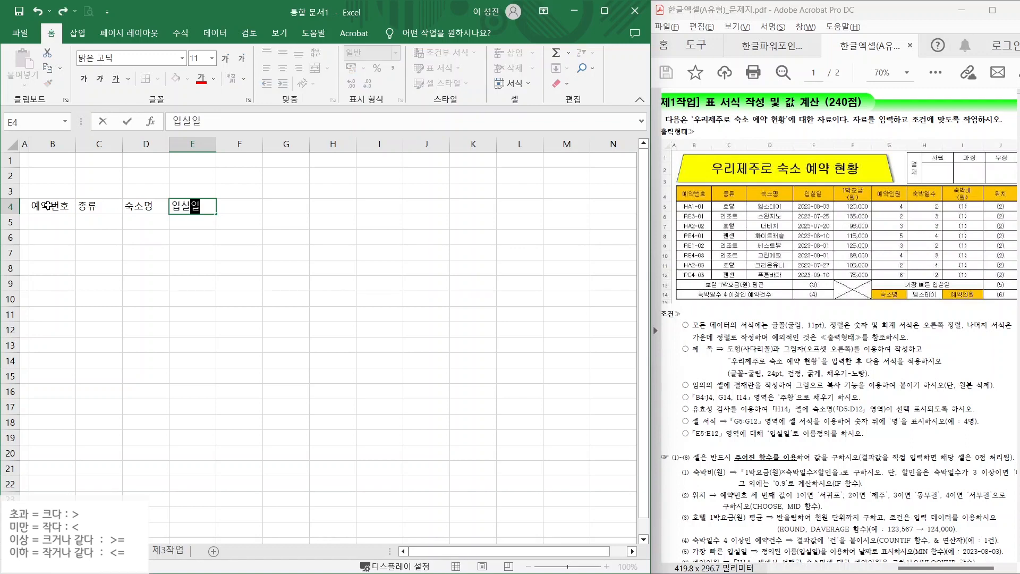
key("Tab")
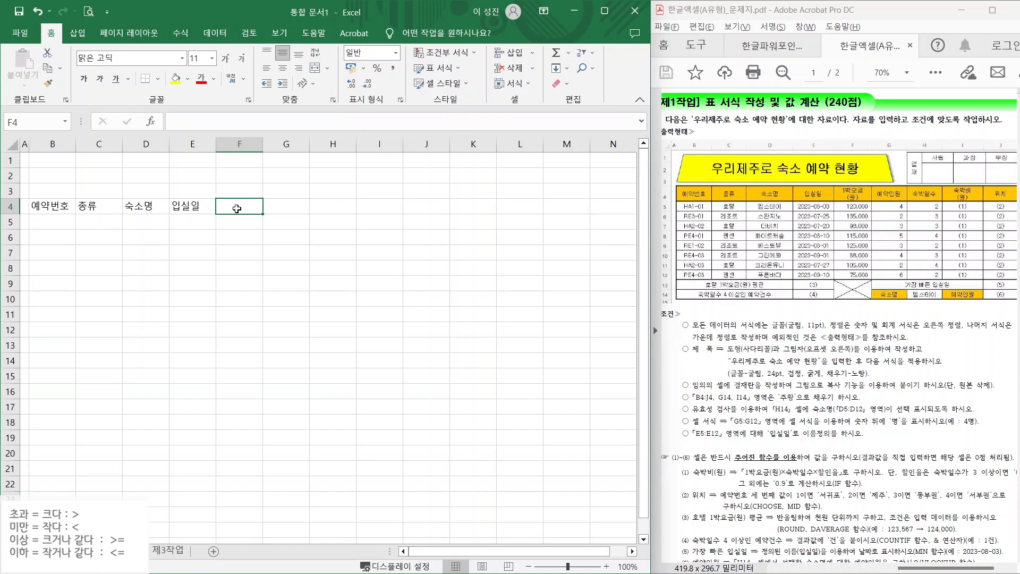
- Add 1박요금(원) on two lines, 예약인원, 숙박일수, and begin the two-line 숙박비 heading
type("1박요")
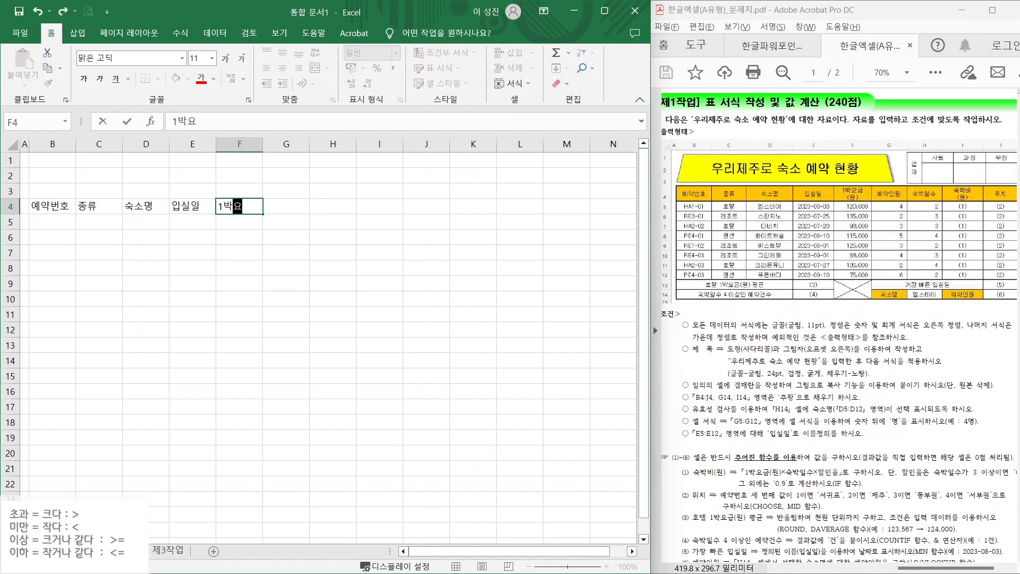
type("금")
key("Return")
type("(원)")
key("Return")
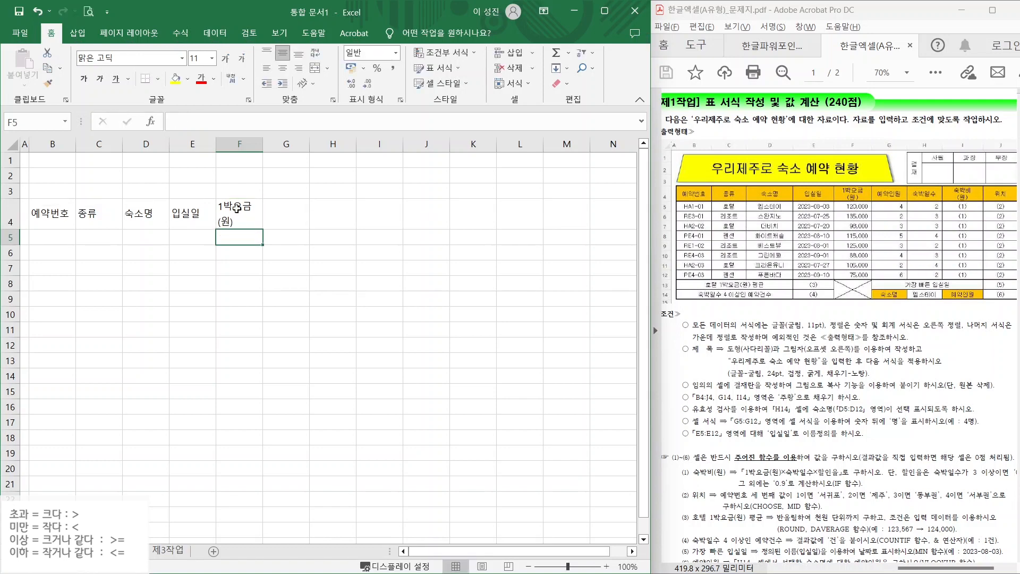
left_click(274, 213)
type("예약")
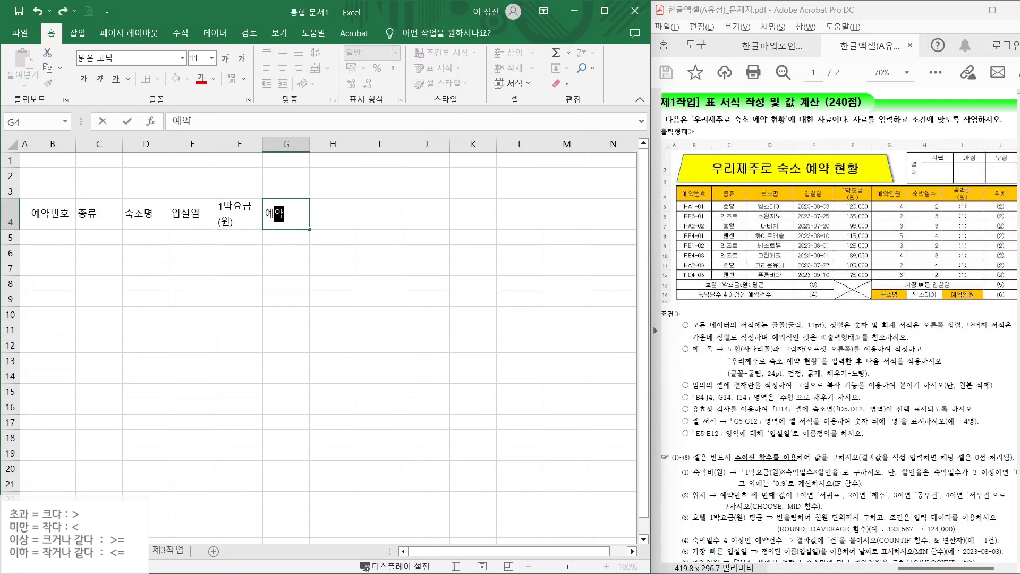
type("인원")
key("Tab")
type("숙")
key("Tab")
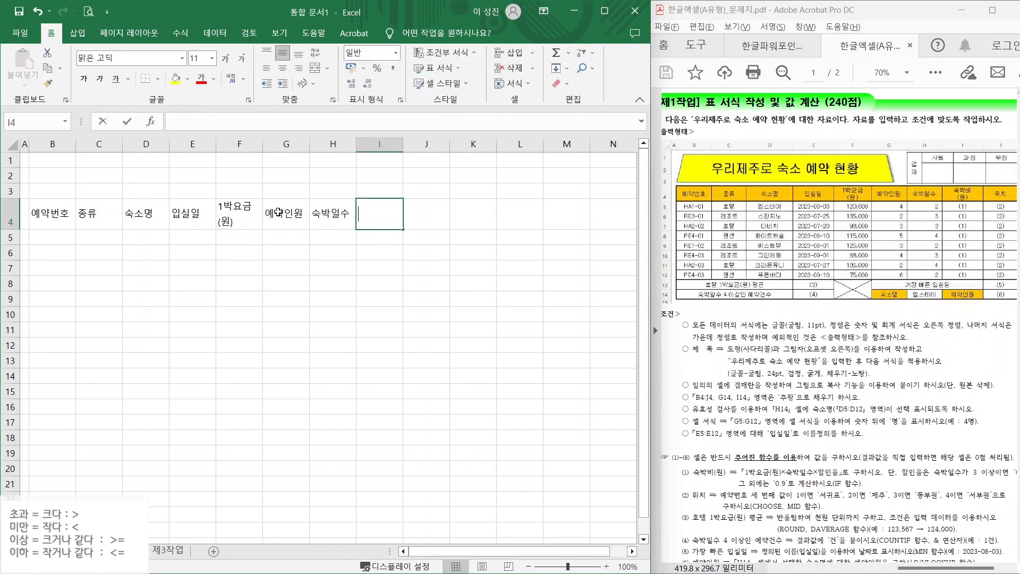
type("숙박ㅂㅣ")
key("alt+Return")
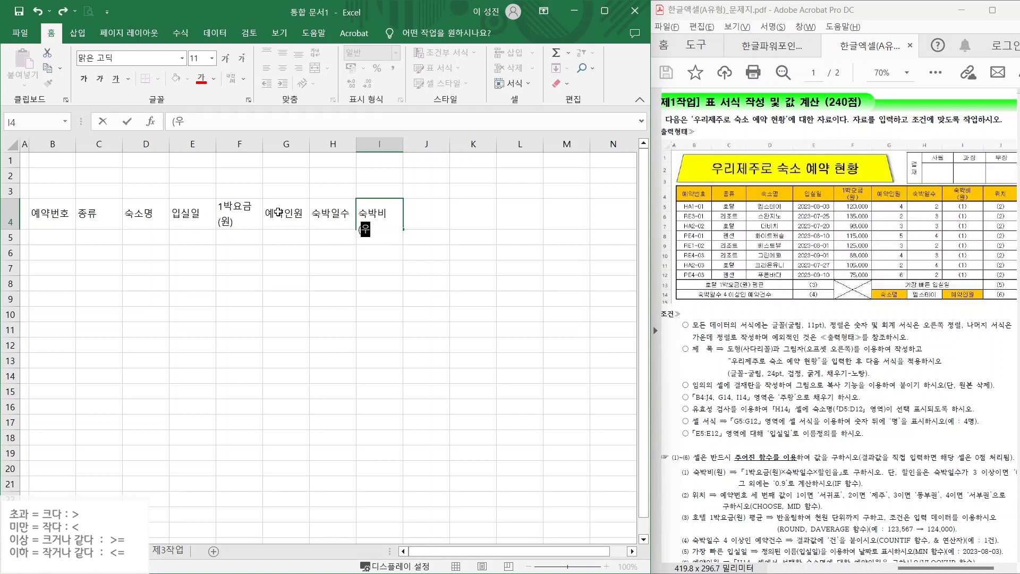
- Finish the headings with 숙박비(원) and 위치
type("(원)")
key("Tab")
type("위치")
key("Return")
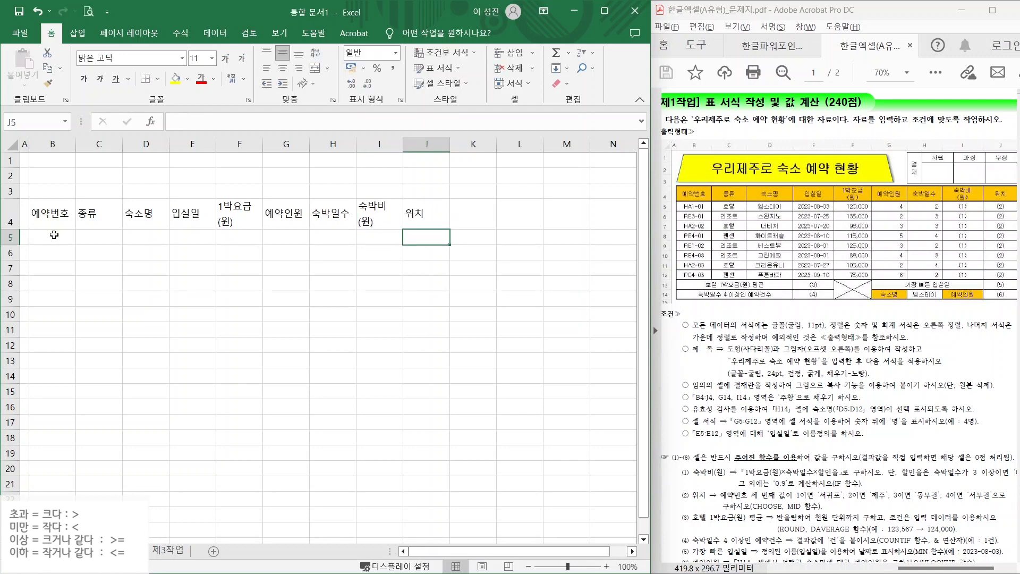
- Enter reservation numbers HA1-01, RE3-01, HA2-02, PE4-01, RE1-02, RE4-03, HA2-03, PE4-03 in column B
type("HA1")
key("Return")
type("RE3-01")
key("Return")
type("HA2-02")
key("Return")
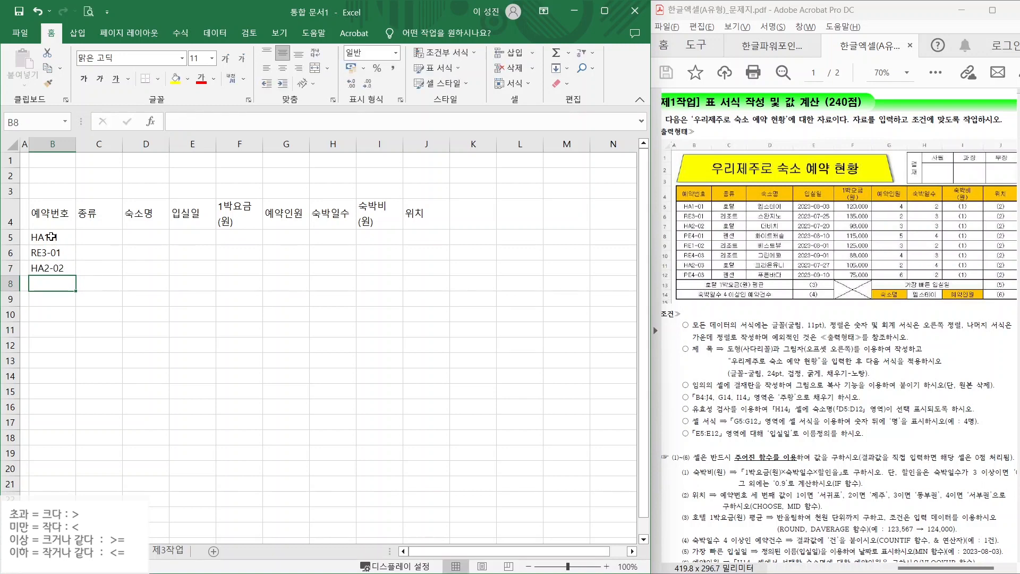
type("PE4-01")
key("Return")
type("RE1-02")
key("Return")
type("RE4-03")
key("Return")
type("HA2-03")
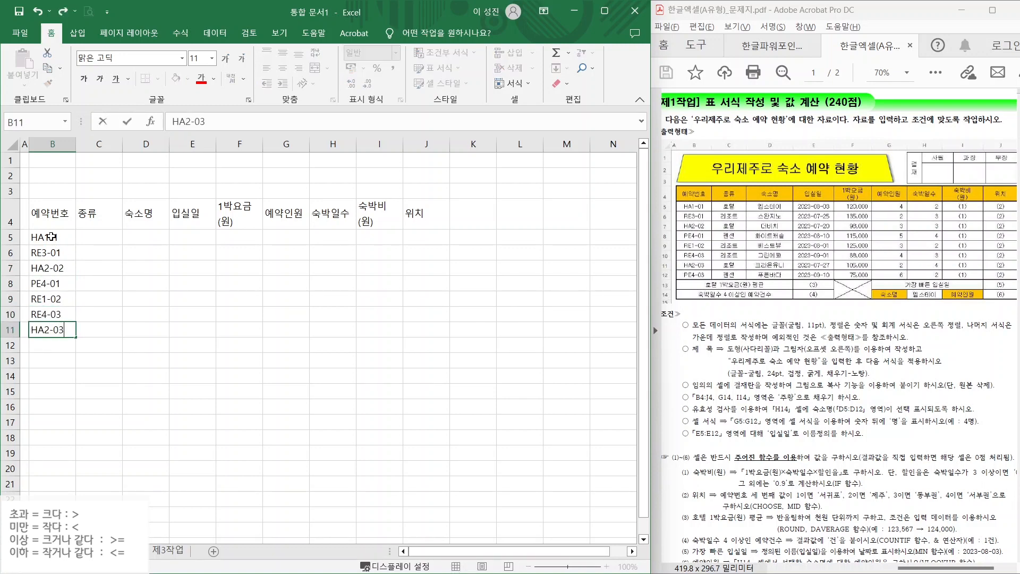
key("Return")
type("PE4-03")
key("Return")
left_click(52, 237)
type("HA1-01")
key("Return")
key("Right")
key("Up")
- Enter the types (호텔, 리조트, 펜션) in column C and lodging names 엠스테이 through 푸른바다 in D5:D12
type("호텔")
key("Return")
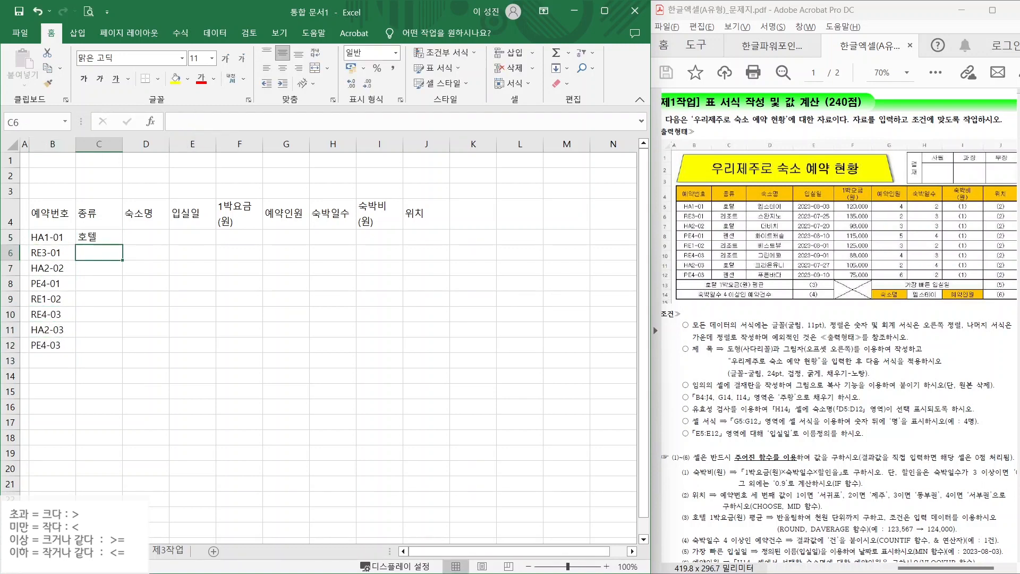
type("리조트")
key("Return")
type("호텔")
key("Return")
type("펜션")
key("Return")
left_click(144, 238)
type("엠스테이 스완지노 더비치 화이트캐슬 벳")
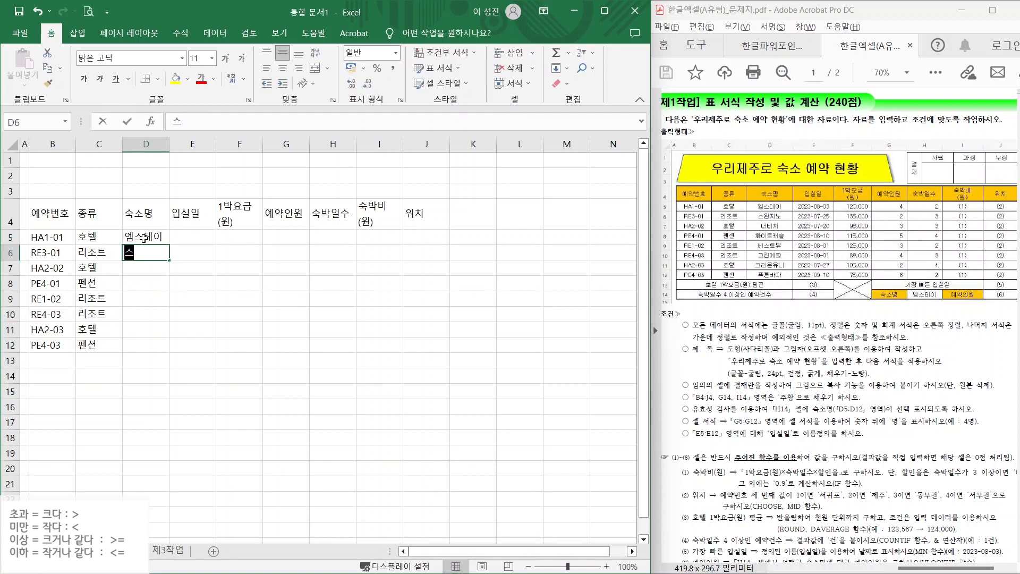
type("스트뷰 그린에코 크라운유니 푸른바다")
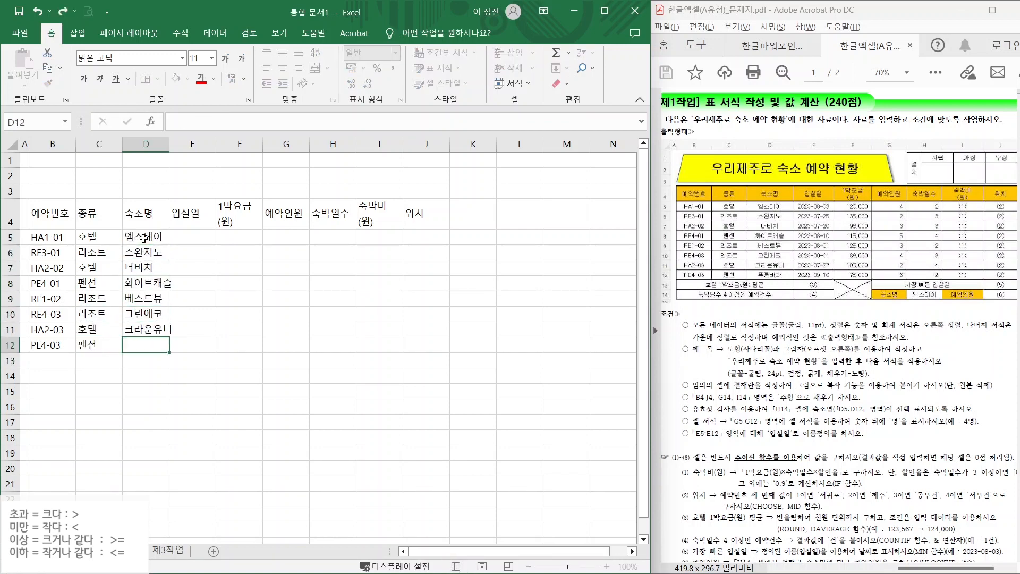
- Enter check-in dates 2023-08-03, 2023-07-25, 2023-07-20, 2023-08-10, 2023-08-01, 2023-09-01 in column E
left_click(193, 237)
type("2023-08-03")
key("Return")
type("2023-07-25")
key("Return")
type("2023-07-20")
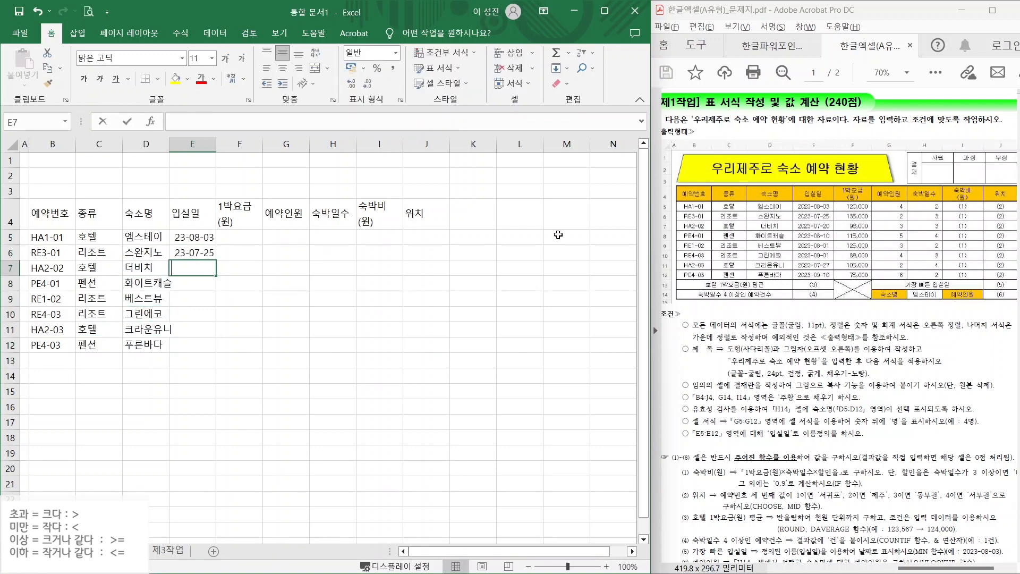
key("Return")
type("2023-08-10")
key("Return")
type("2023-08-01")
key("Return")
type("2023-09-01")
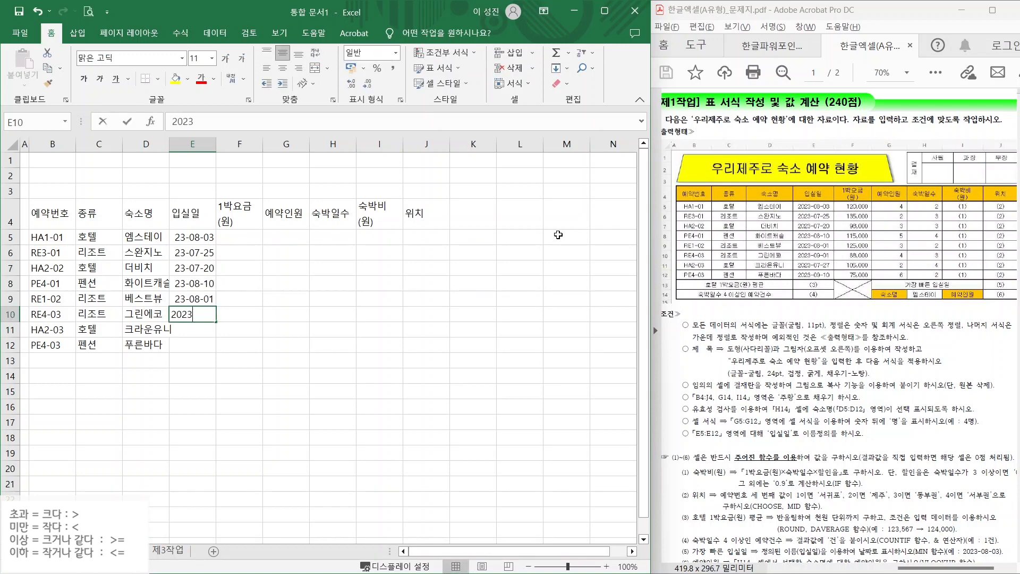
key("Return")
- Add dates 2023-07-27 and 2023-09-10, then format E5:E12 with the 2012-03-14 date type
type("2023-07-27")
key("Return")
type("2023-09-10")
key("Return")
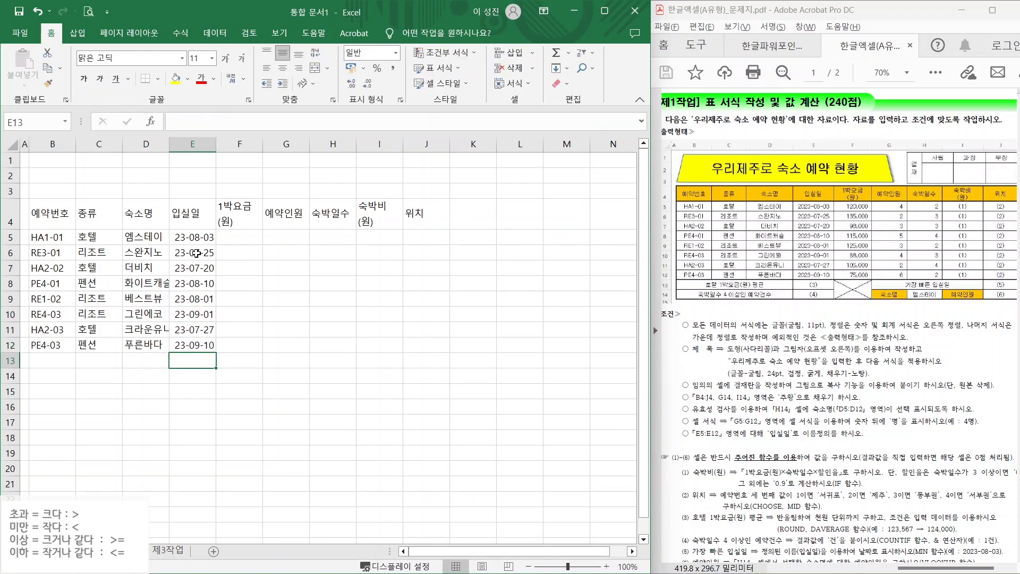
left_click_drag(190, 238, 191, 348)
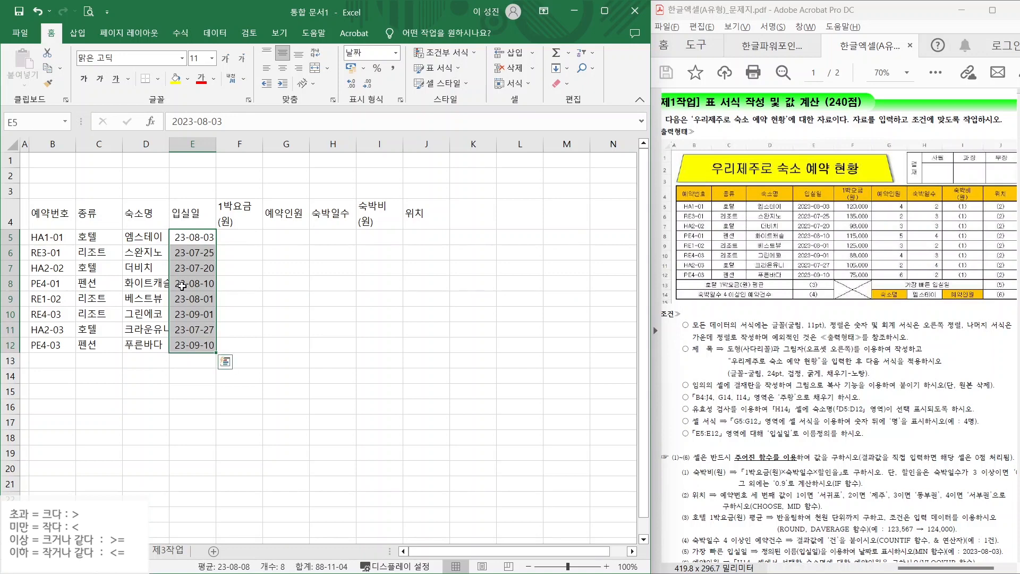
key("ctrl+1")
left_click(396, 53)
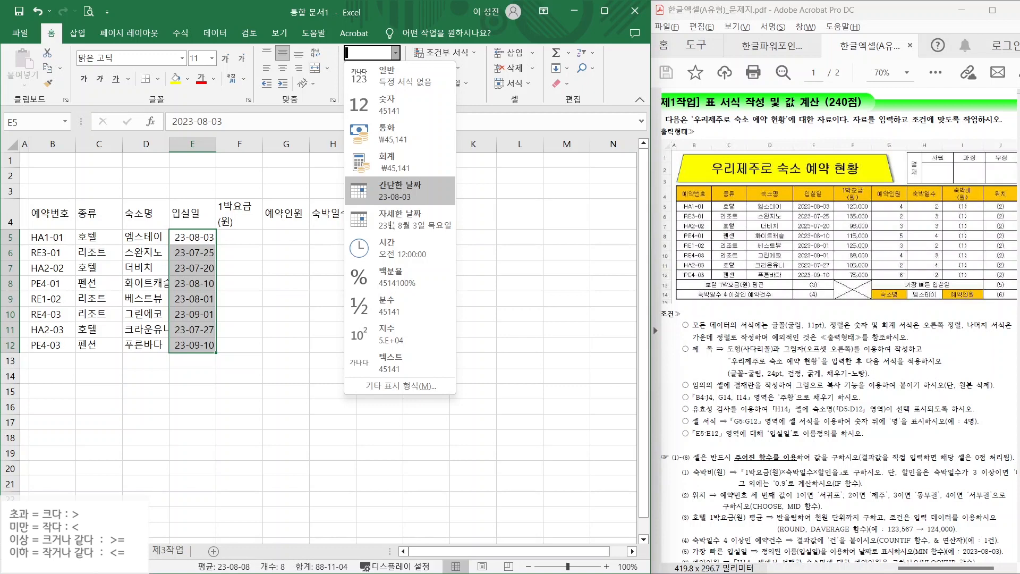
left_click(391, 387)
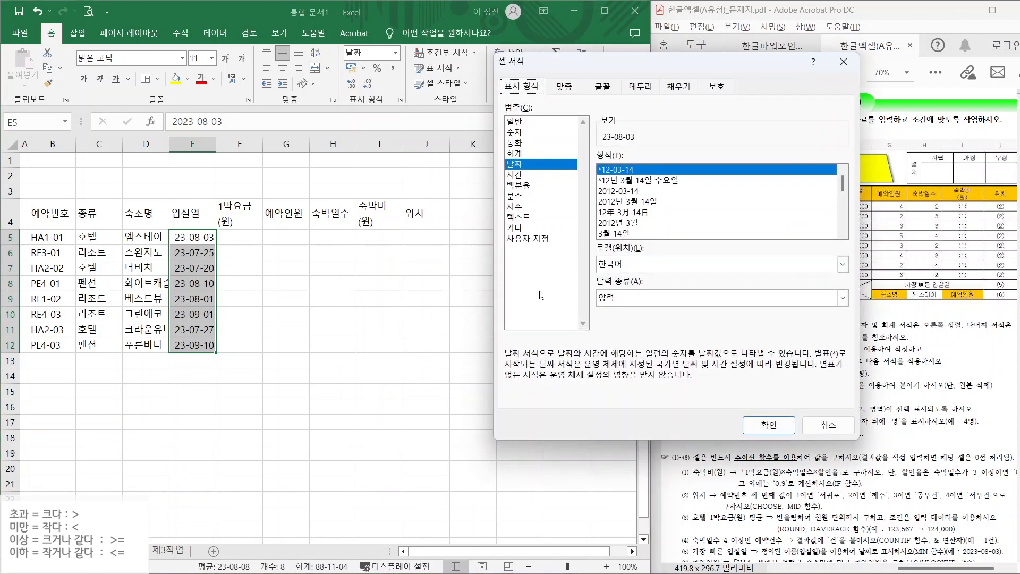
left_click(614, 191)
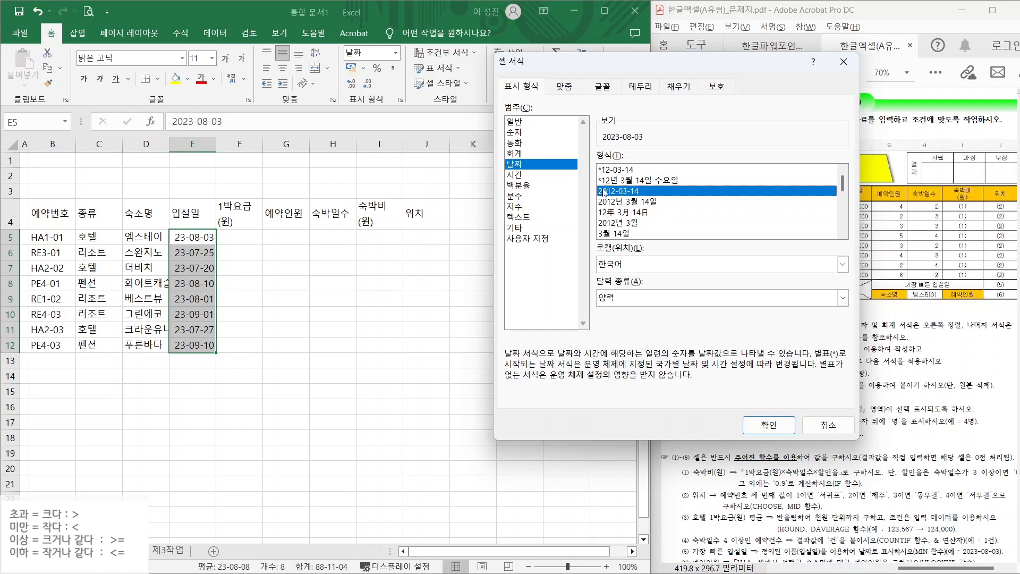
left_click(765, 423)
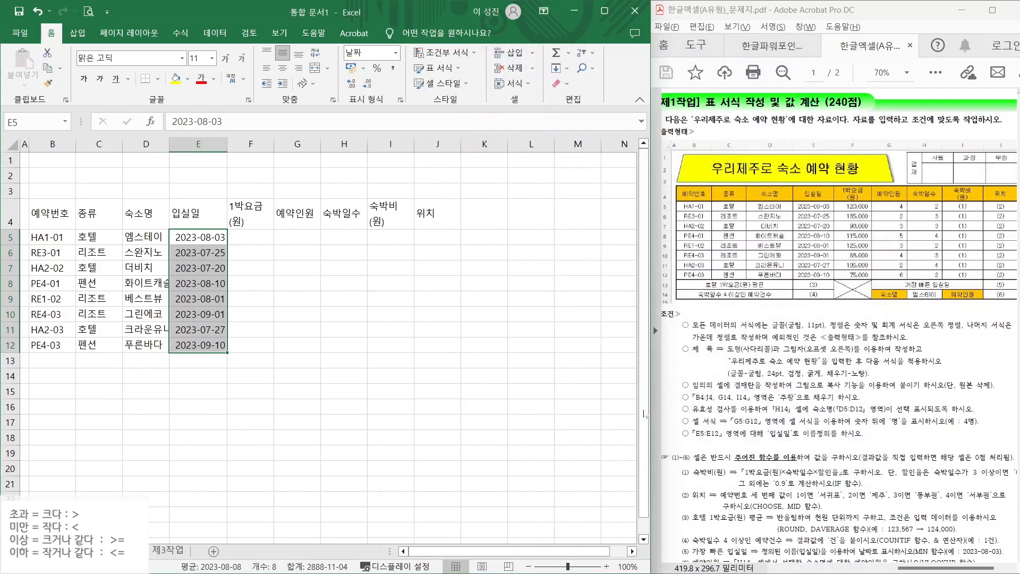
left_click(242, 237)
- Enter nightly rates 120000, 135000, 98000, 115000, 125000, 88000, 105000, 75000 in F5:F12 with Comma Style
type("120000")
key("Return")
type("135000")
key("Return")
type("98000")
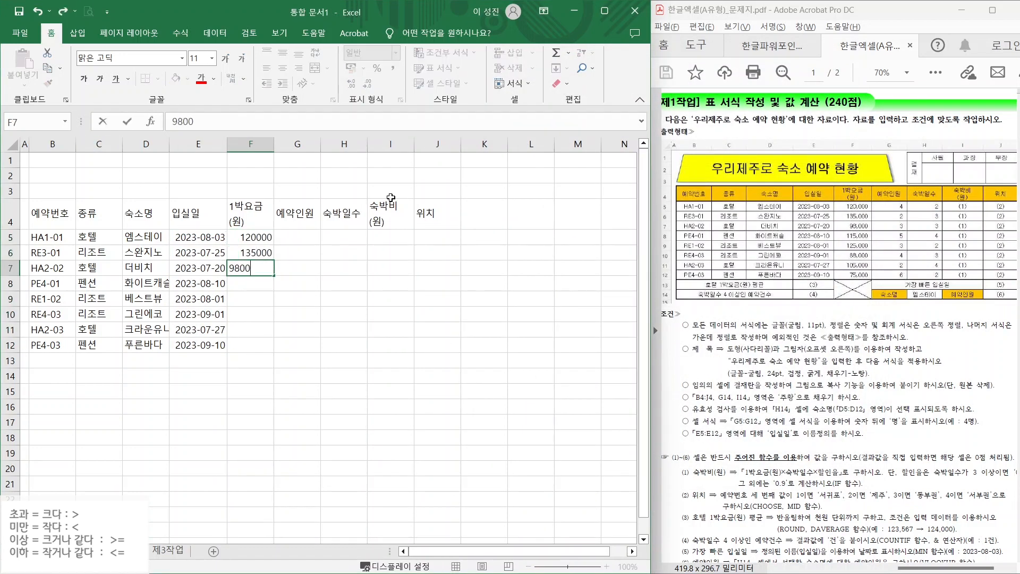
key("Return")
type("115000 125000")
key("Return")
type("88000")
key("Return")
type("105000")
key("Return")
type("75000")
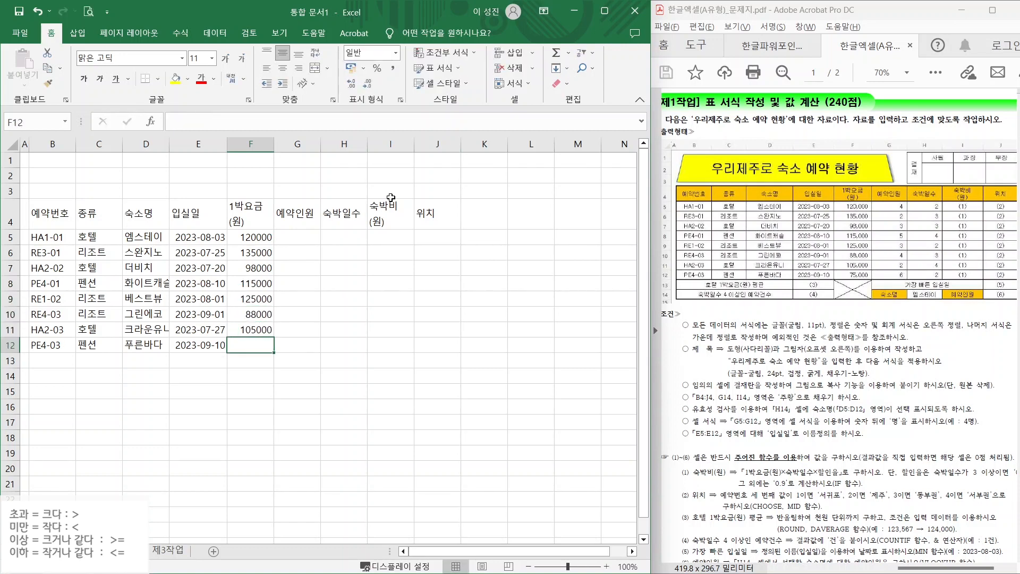
key("Return")
left_click_drag(244, 236, 247, 349)
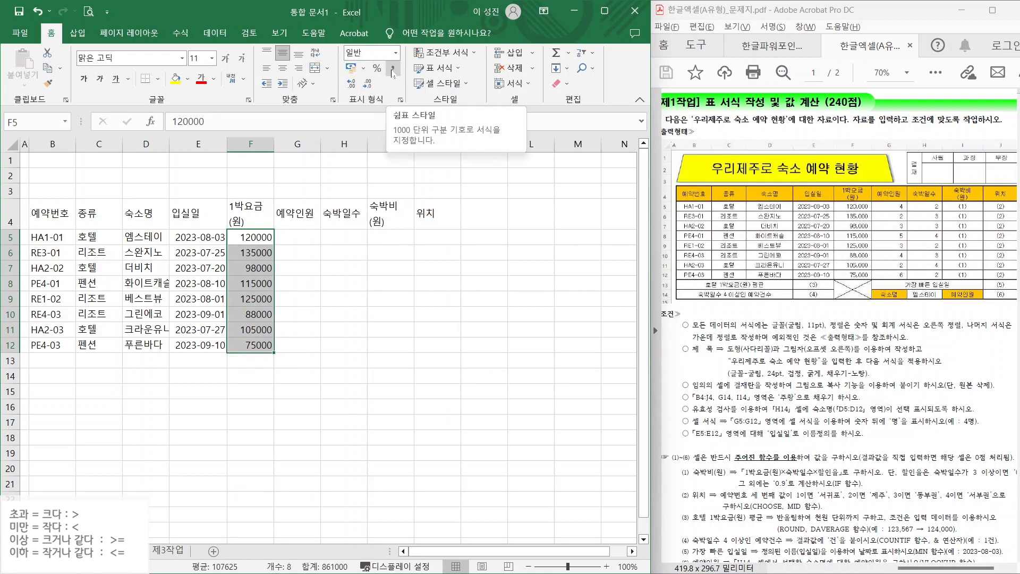
left_click(392, 71)
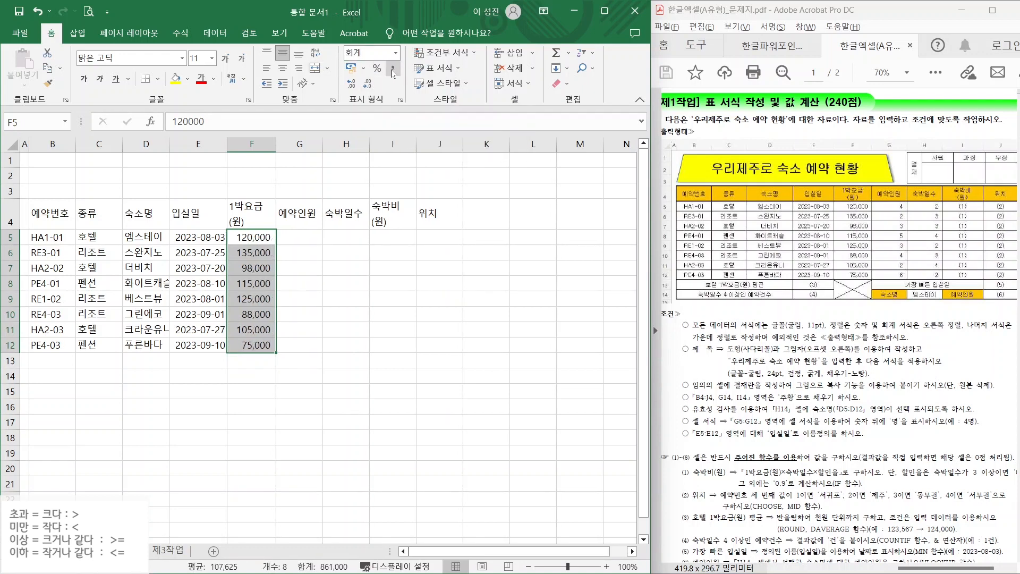
- Enter guest counts 4,2,3,5,3,4,2,6 in G5:G12 and nights 2,3,3,4,2,3,4,2 in H5:H12
left_click(288, 236)
type("4 2 3 5 3 4 2 6")
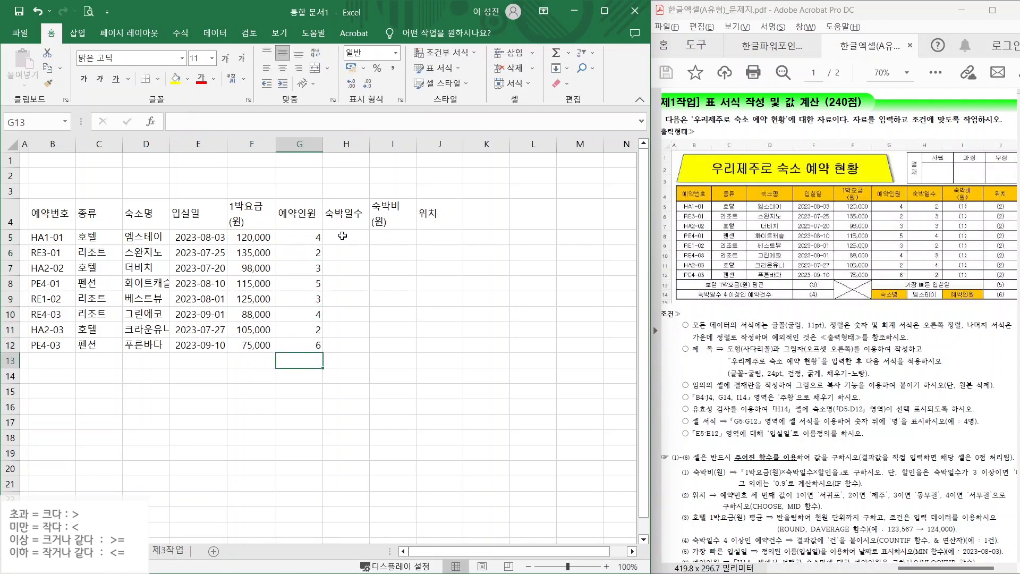
left_click(343, 236)
type("2 3 3 4 2 3 4 2")
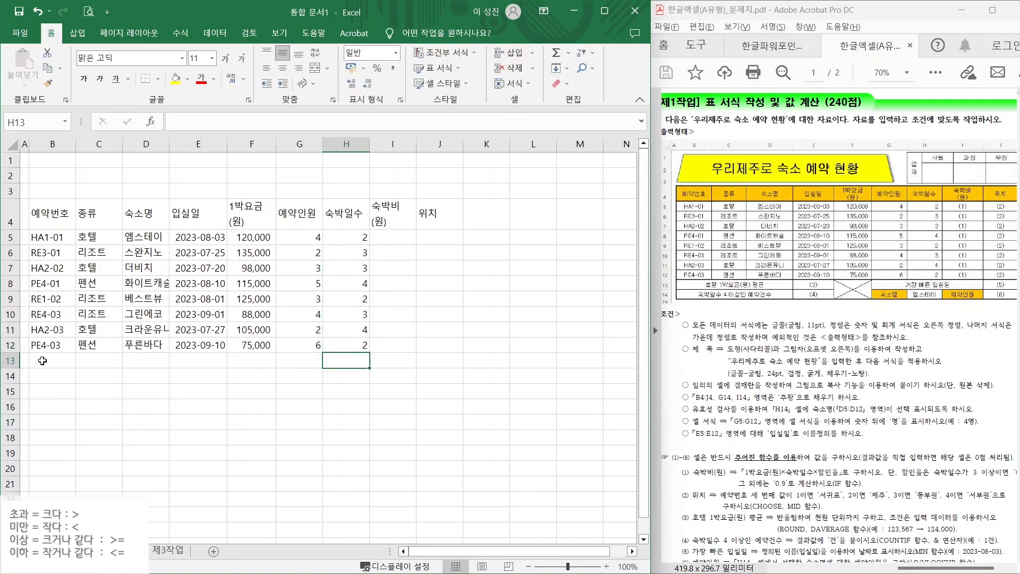
- Type labels '호텔 1박요금(원) 평균', '숙박일수 4 이상인 예약건수', '가장 빠른 입실일', '숙소명', '예약인원' in rows 13–14
left_click(42, 361)
type("호텔 1박요금(원) 평균")
key("Return")
type("숙박")
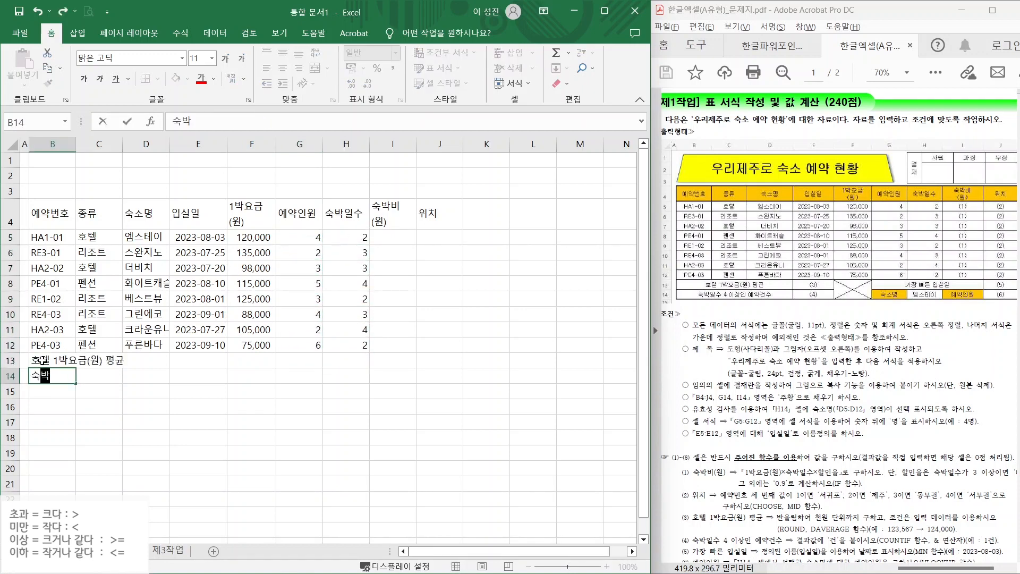
type("일수 4 이상인 예약건수")
key("Return")
left_click(305, 356)
type("가장")
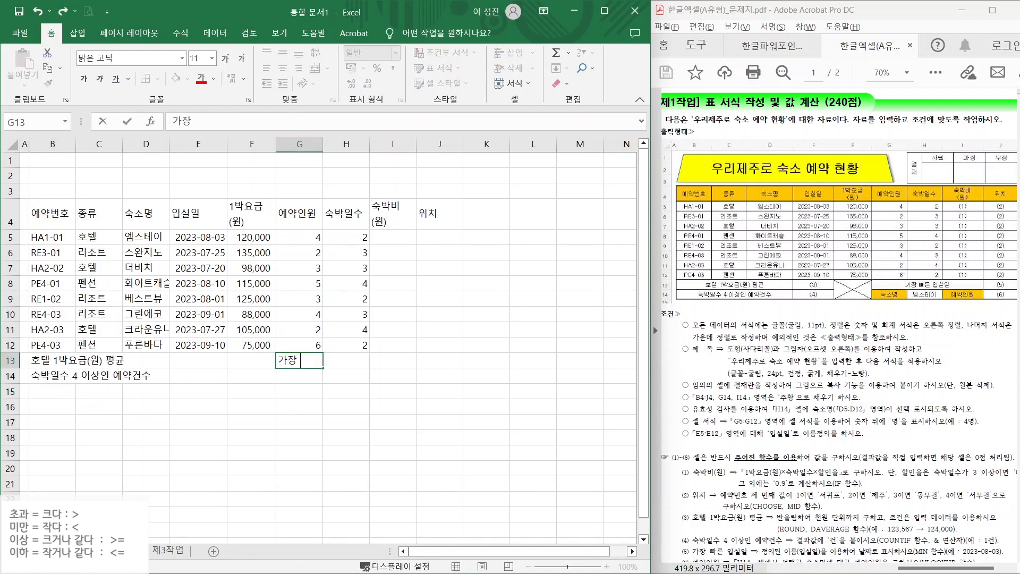
type(" 빠른 입실일")
key("Return")
type("숙소명")
key("Right")
key("Right")
type("예약인원")
key("Return")
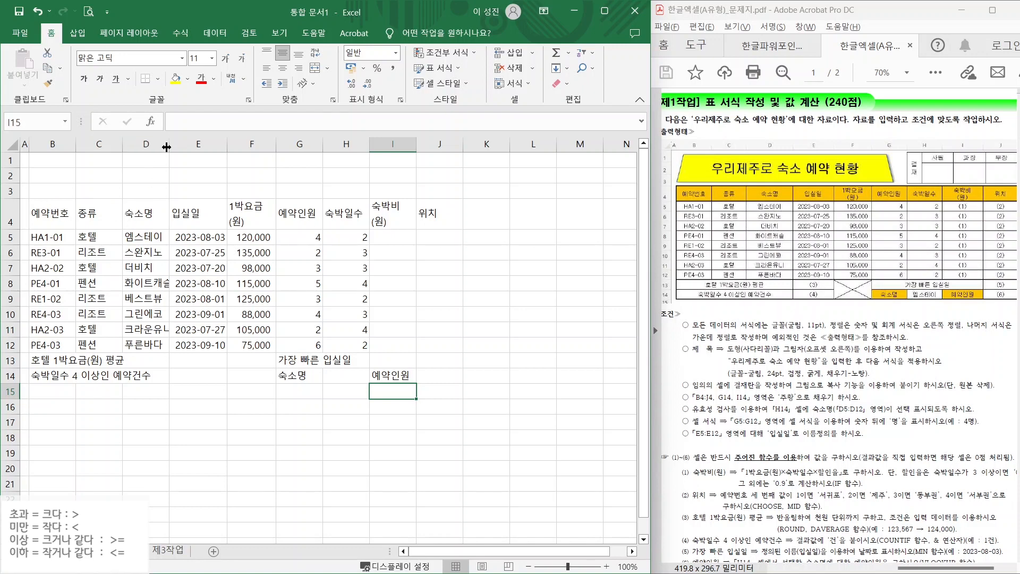
- Widen columns D through J to fit and apply borders to the table B4:J14
left_click_drag(169, 147, 510, 147)
left_click_drag(557, 148, 590, 147)
left_click_drag(53, 212, 553, 375)
left_click(158, 79)
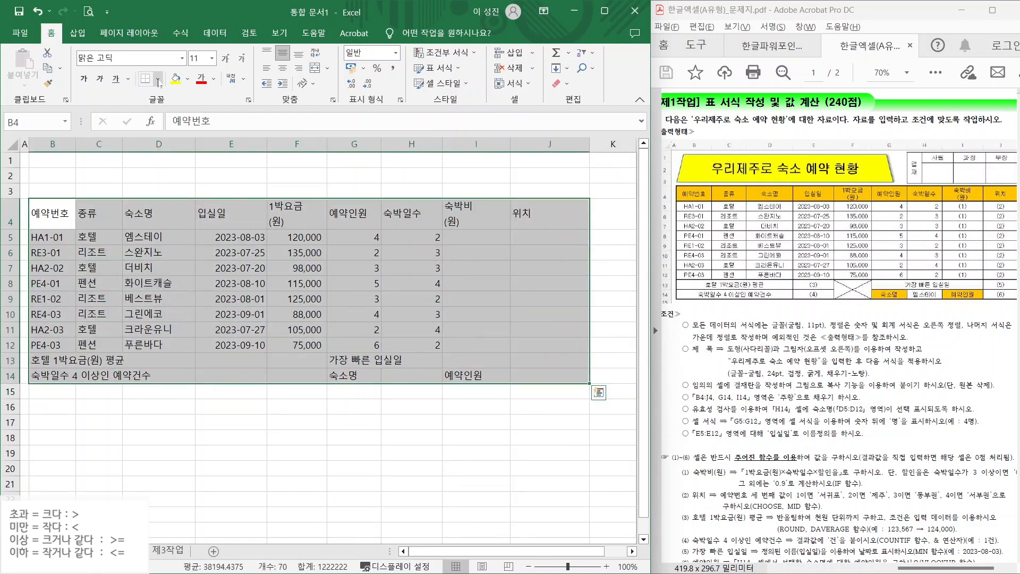
left_click(175, 211)
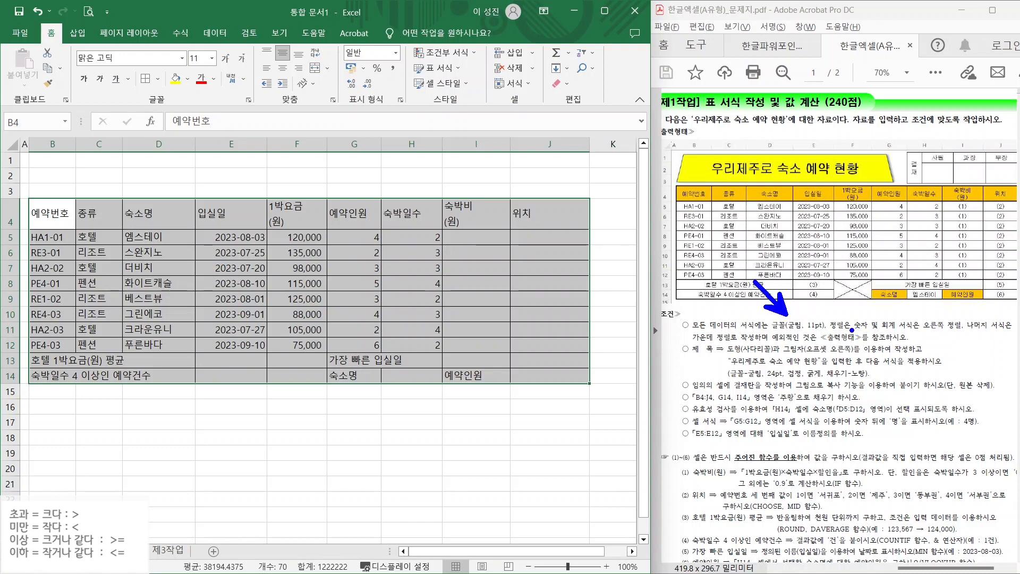
- Center the table's text and right-align the fee, guest and night numbers in F5:H12
left_click_drag(860, 331, 927, 329)
left_click_drag(694, 343, 751, 343)
key("Escape")
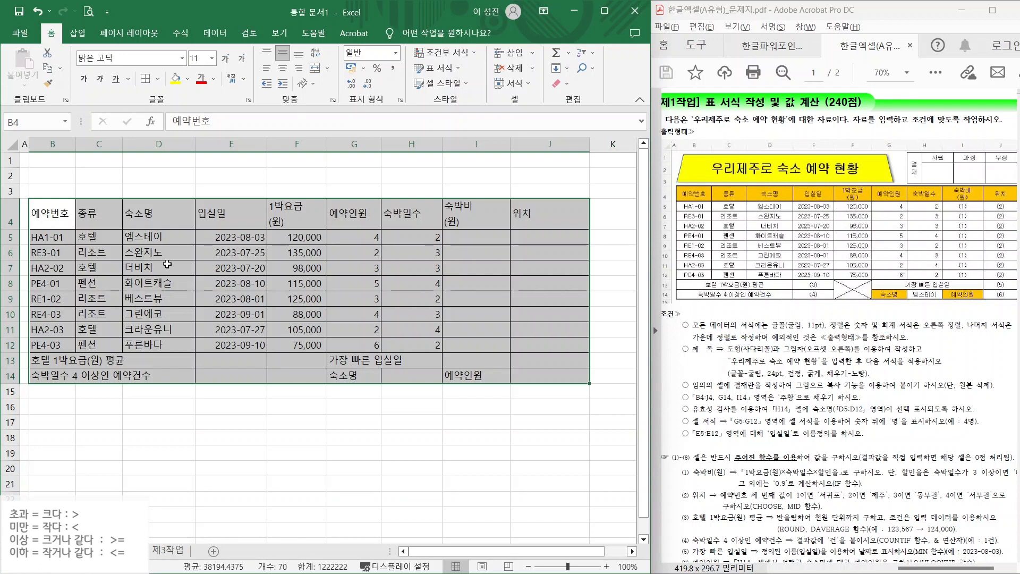
left_click(283, 68)
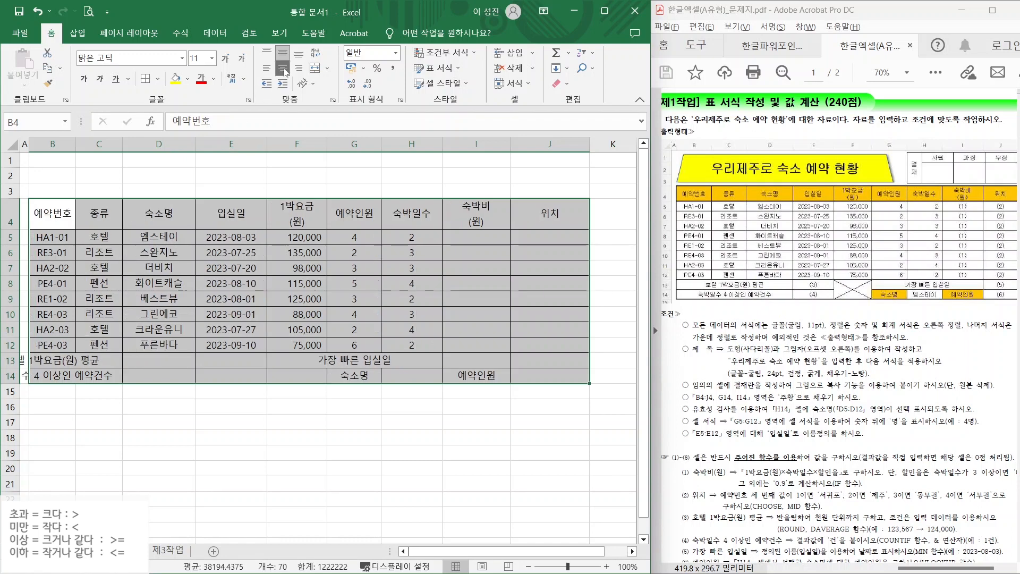
left_click(298, 239)
left_click_drag(298, 238, 413, 348)
left_click(299, 68)
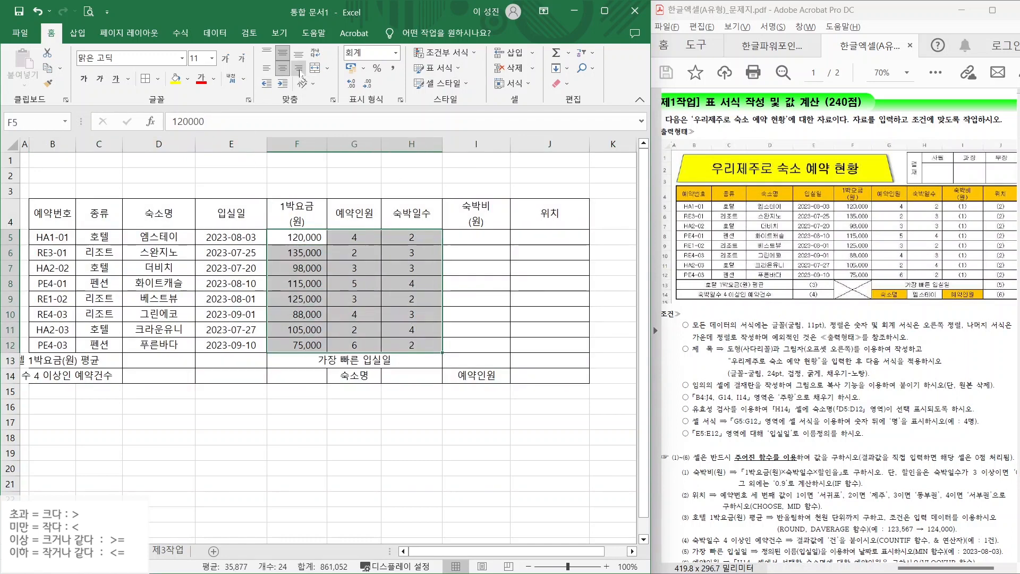
- Merge and center the summary labels in B13:D13, B14:D14, G13:I13 and F13:F14
left_click_drag(45, 362, 178, 361)
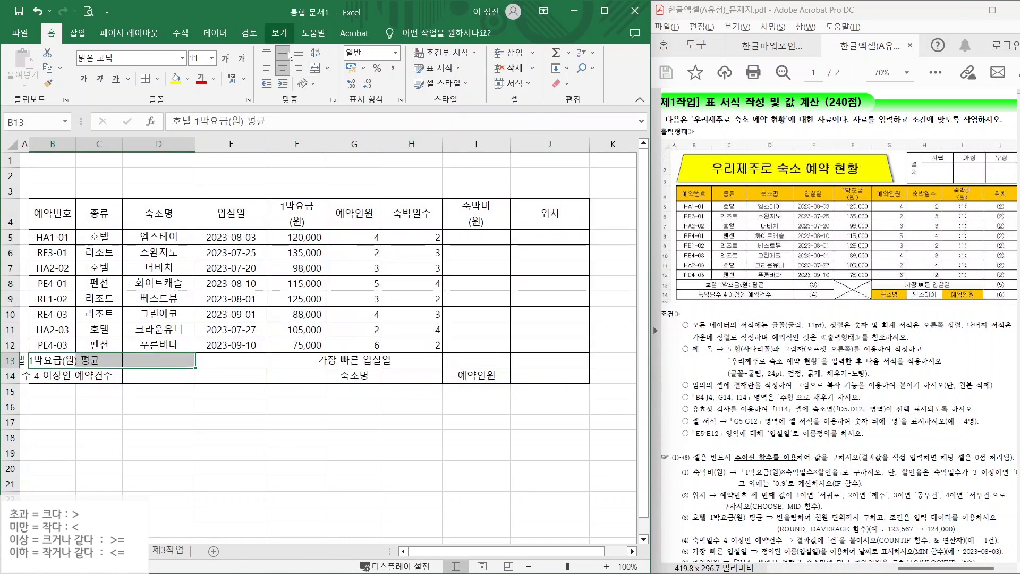
left_click(315, 68)
left_click_drag(56, 376, 165, 376)
left_click(315, 68)
left_click_drag(351, 360, 478, 360)
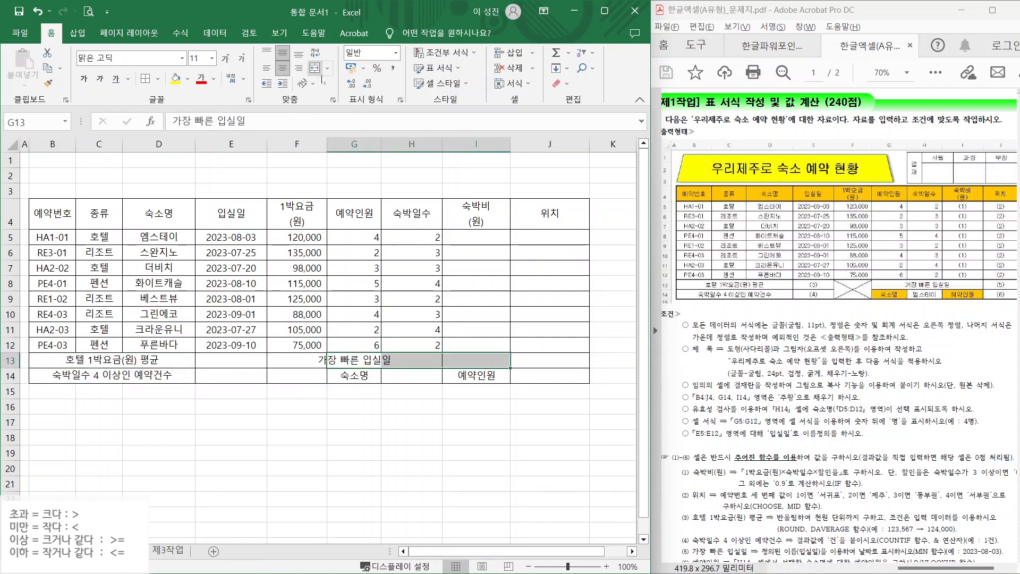
left_click(315, 68)
left_click_drag(279, 359, 280, 373)
left_click(317, 69)
left_click(297, 452)
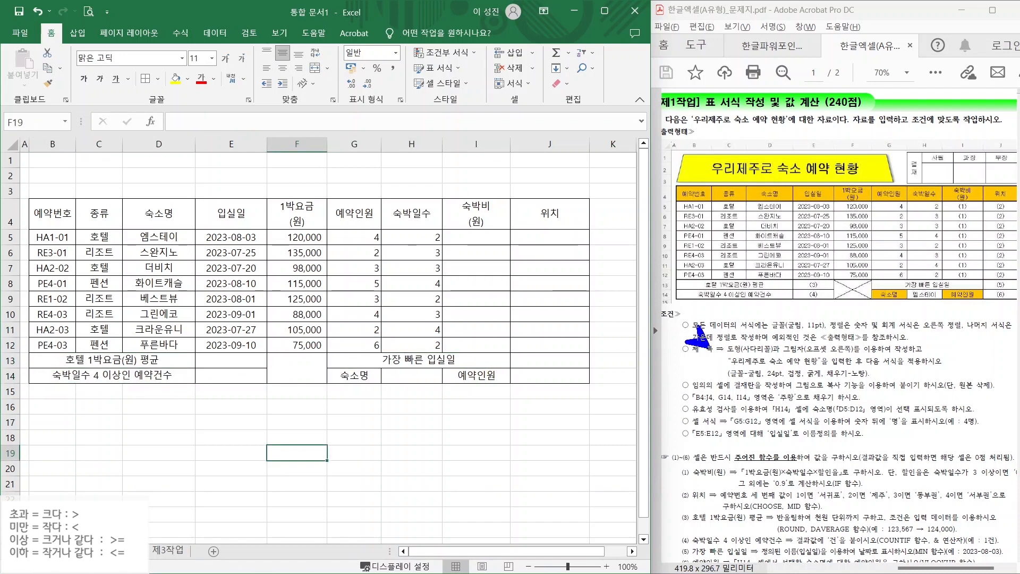
- Increase the height of rows 1 through 3 above the reservation table, then select B2
left_click_drag(732, 356, 912, 354)
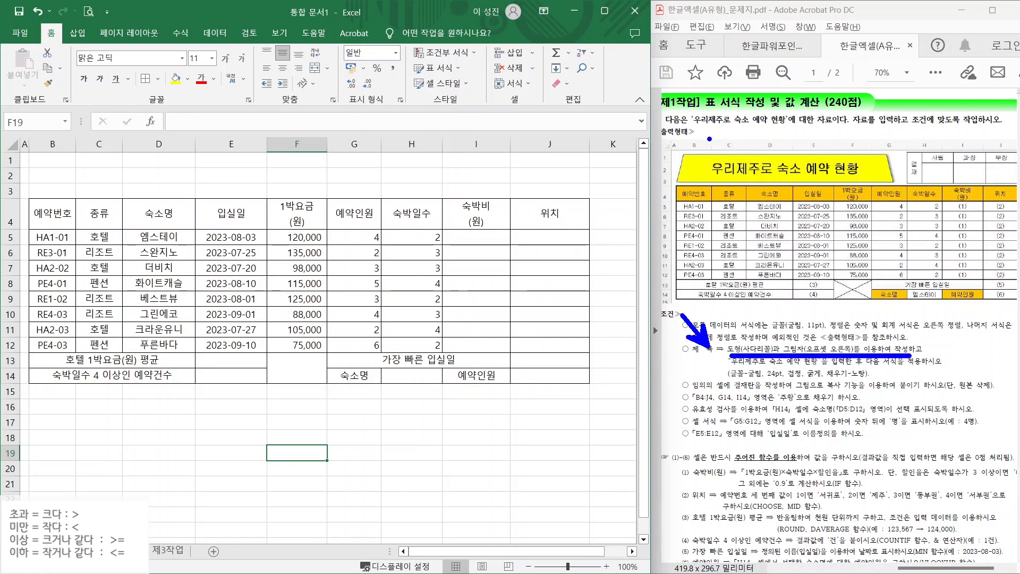
left_click_drag(661, 157, 625, 139)
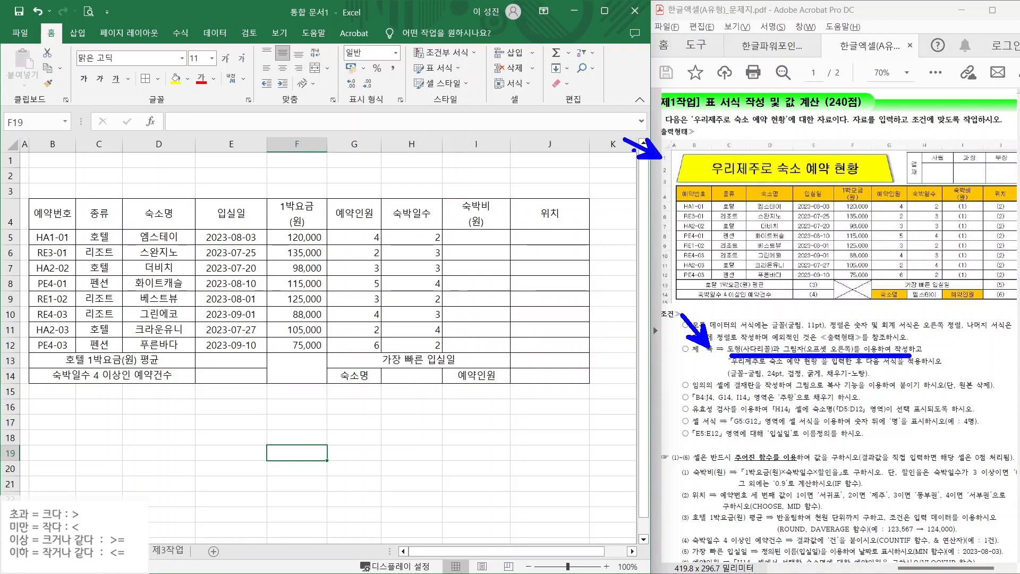
mouse_move(661, 172)
left_mouse_down()
mouse_move(606, 172)
mouse_move(640, 200)
mouse_move(631, 206)
left_mouse_up()
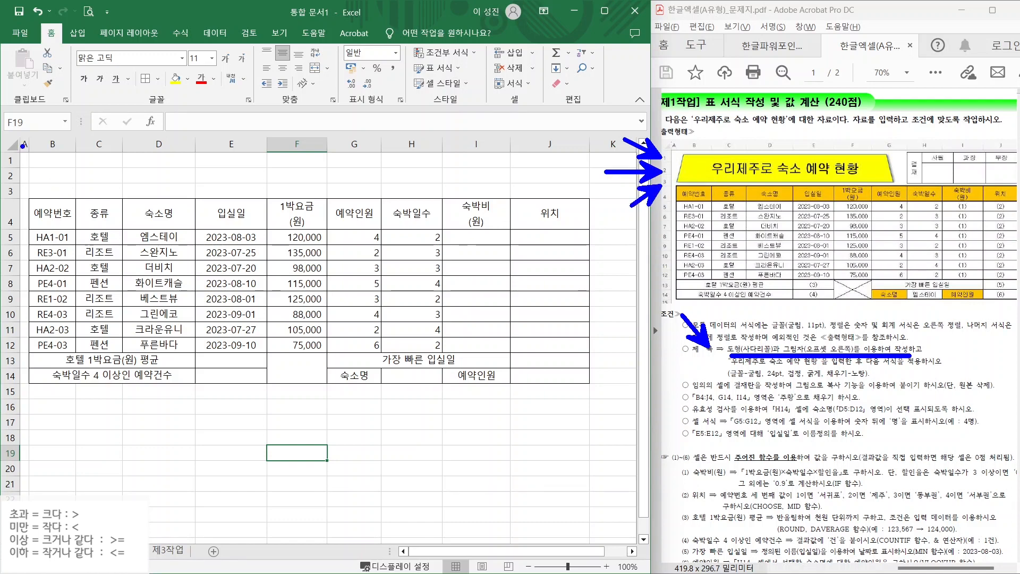
key("Escape")
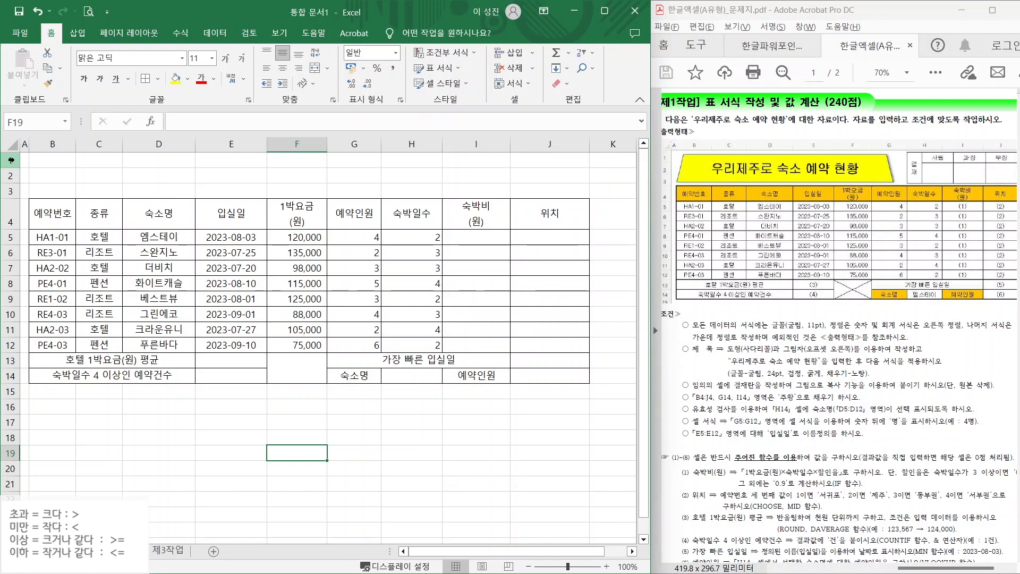
left_click_drag(12, 160, 11, 191)
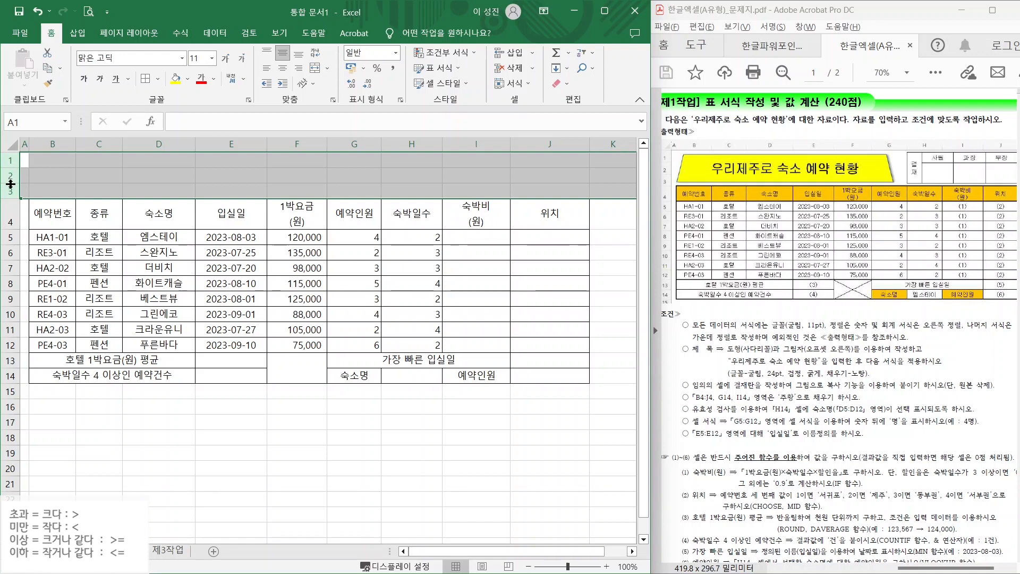
left_click_drag(10, 183, 11, 190)
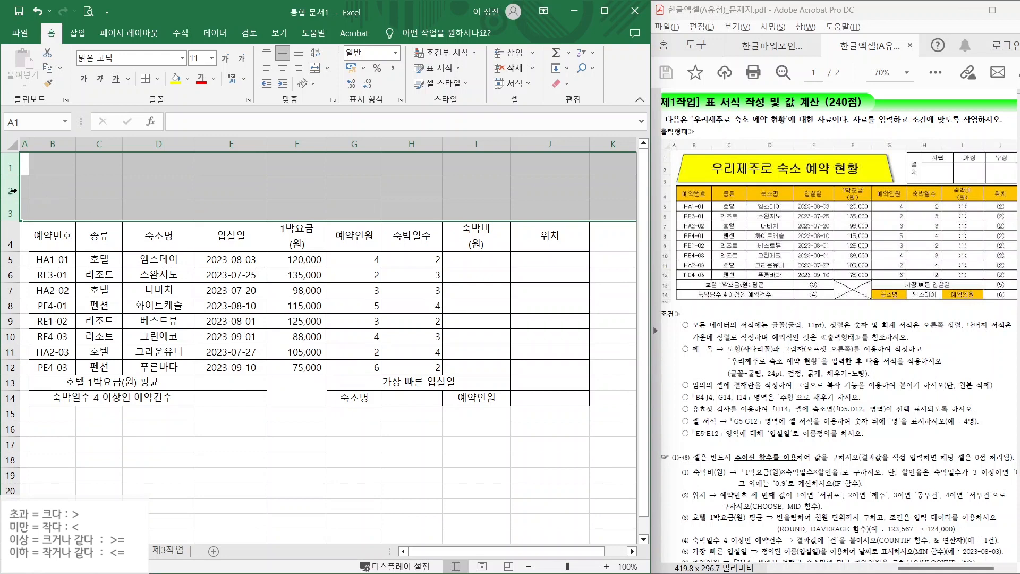
left_click(63, 185)
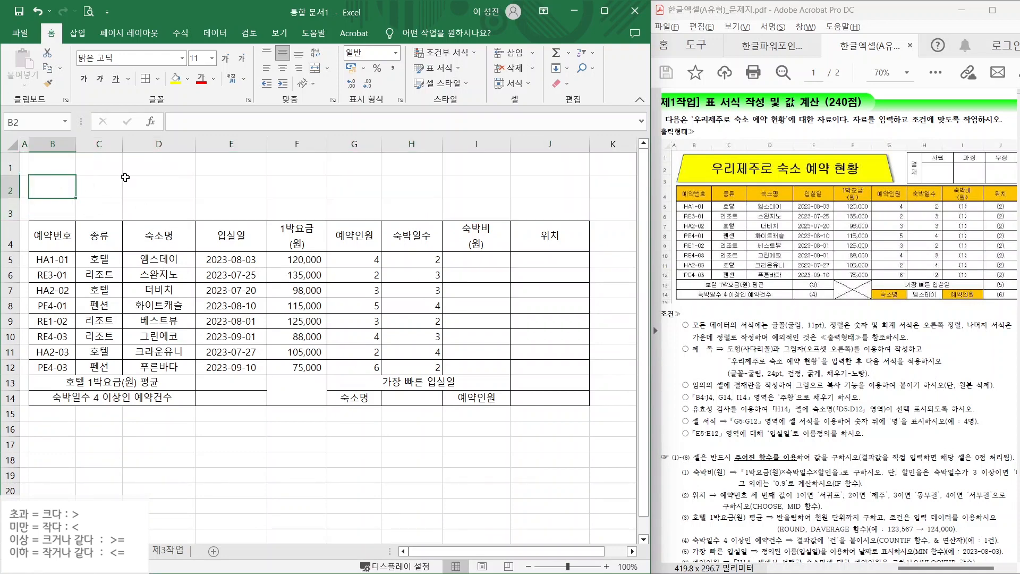
- Draw a trapezoid over rows 1–3 and type the title 우리제주로 숙소 예약 현황
left_click(77, 35)
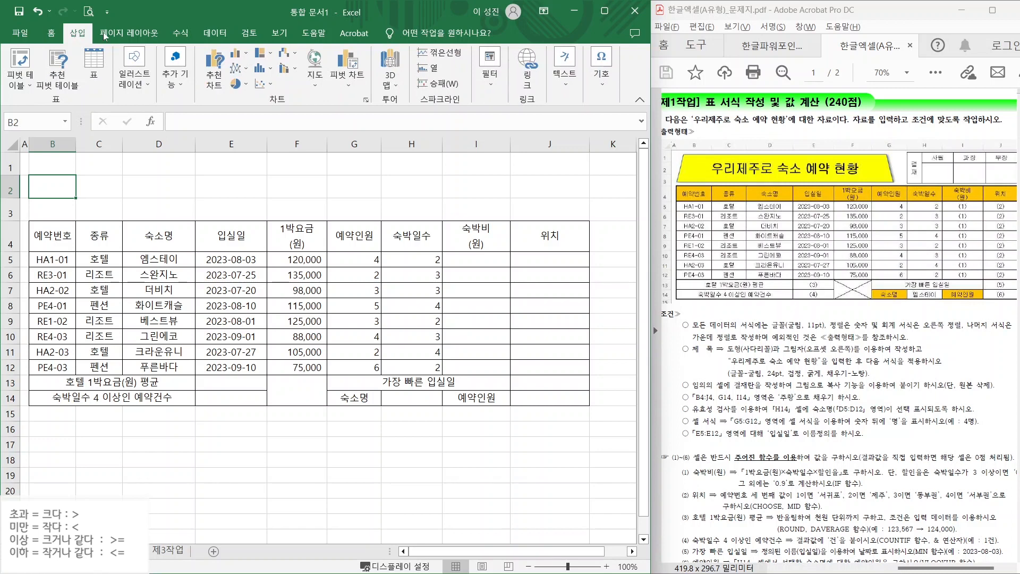
left_click(133, 85)
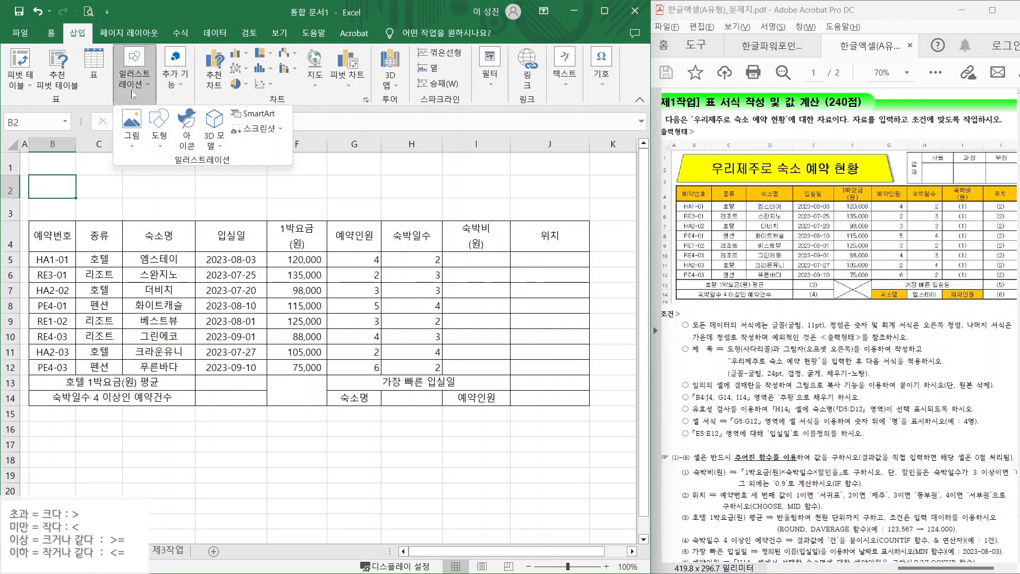
left_click(159, 130)
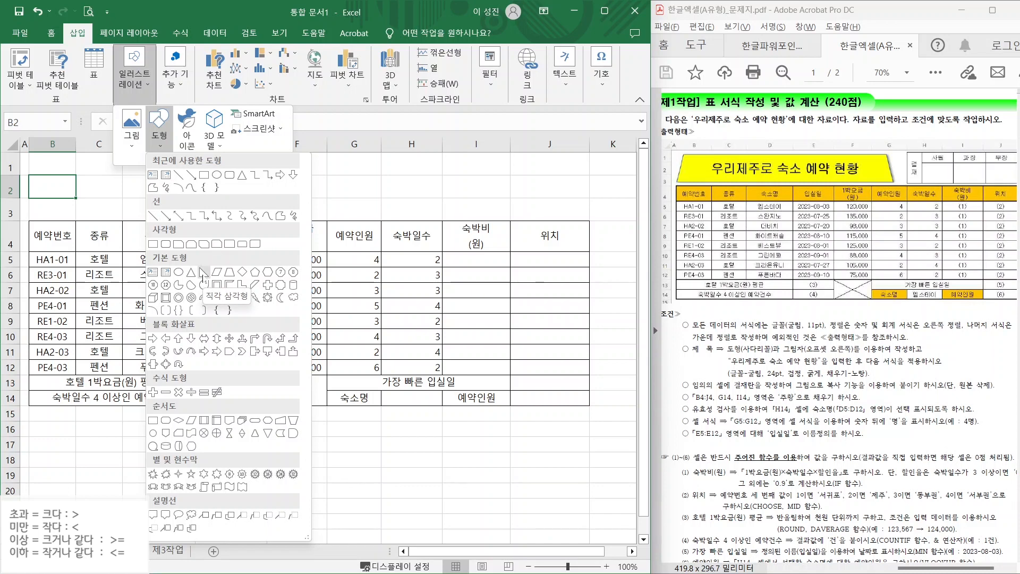
left_click(229, 272)
left_click_drag(37, 158, 372, 216)
type("우리제주로 숙소 예약 현황")
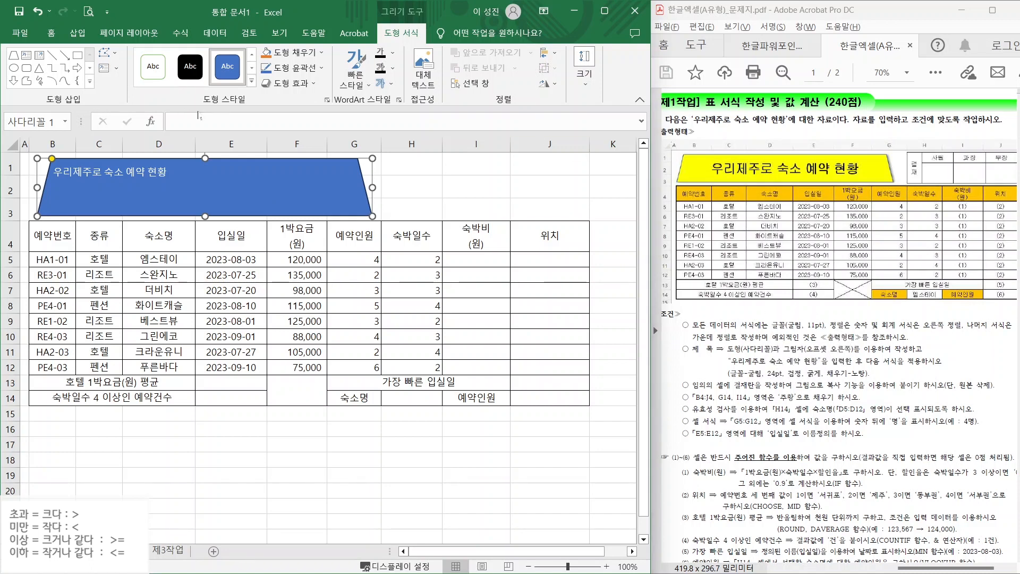
- Fill the trapezoid yellow and give it an offset-right shadow
left_click(321, 52)
left_click(300, 171)
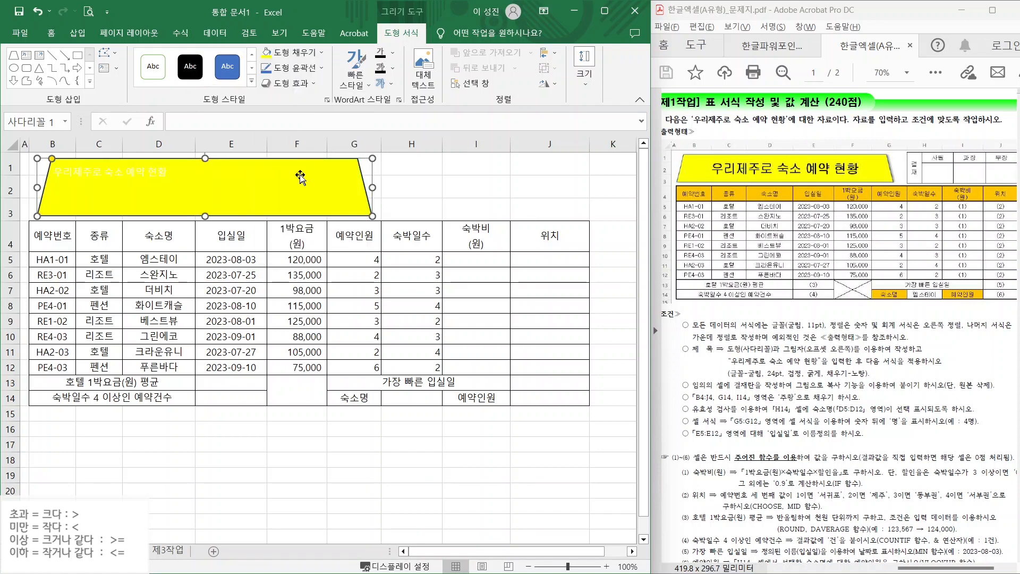
left_click(291, 83)
mouse_move(377, 144)
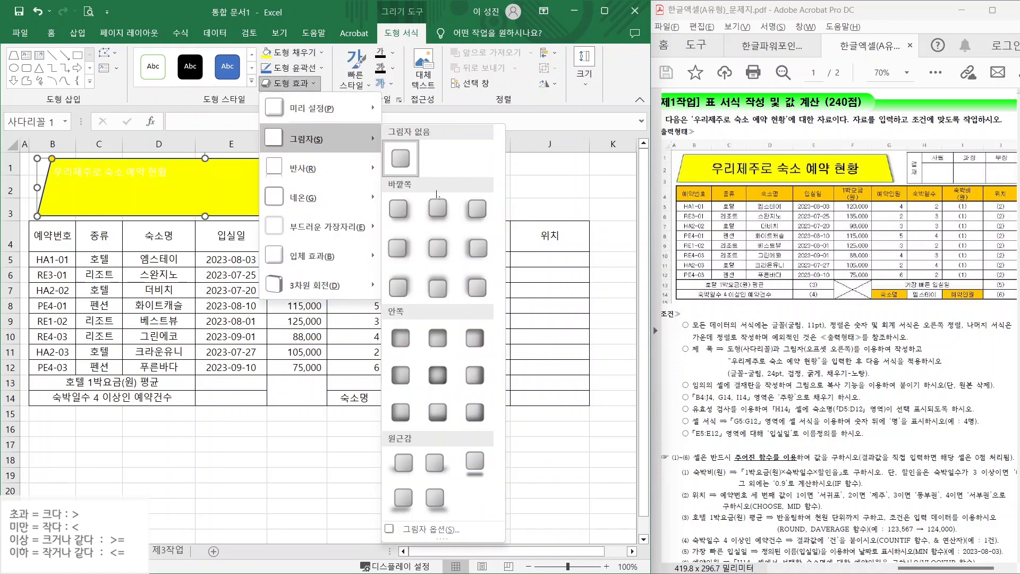
left_click(399, 249)
- Set the title text to 굴림 font, 24 points, in black
left_click(51, 33)
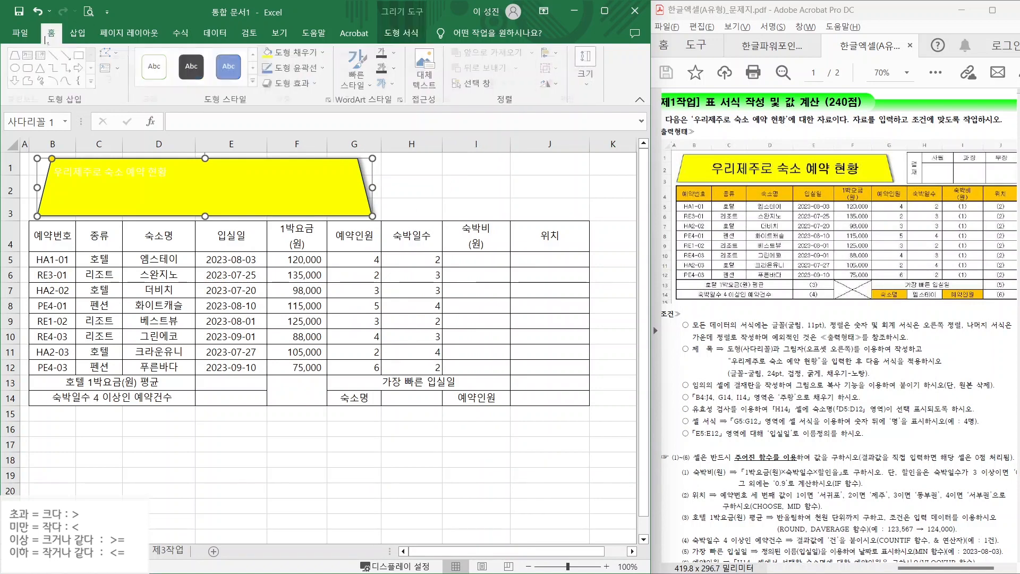
left_click(181, 58)
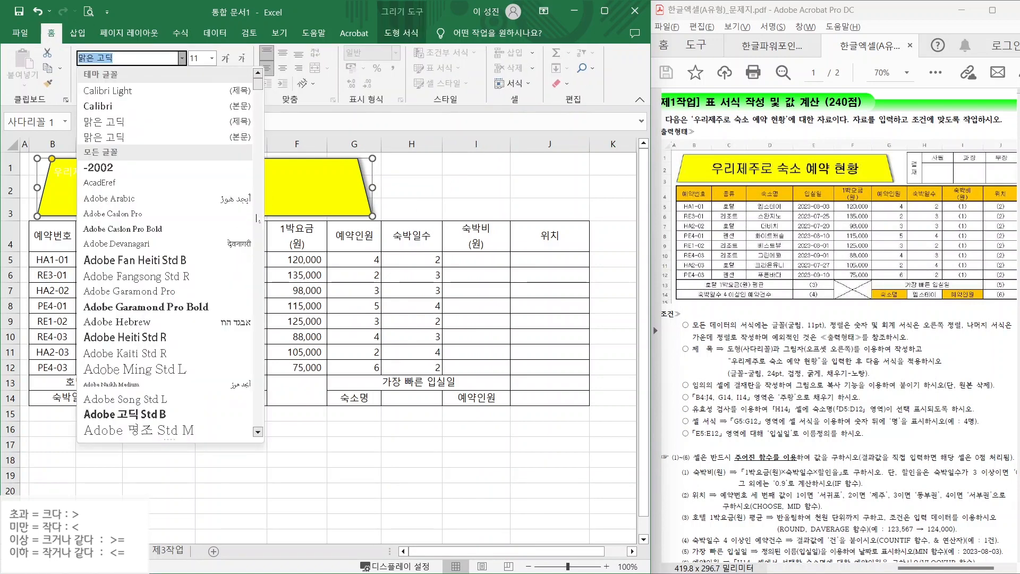
type("굴림")
key("Return")
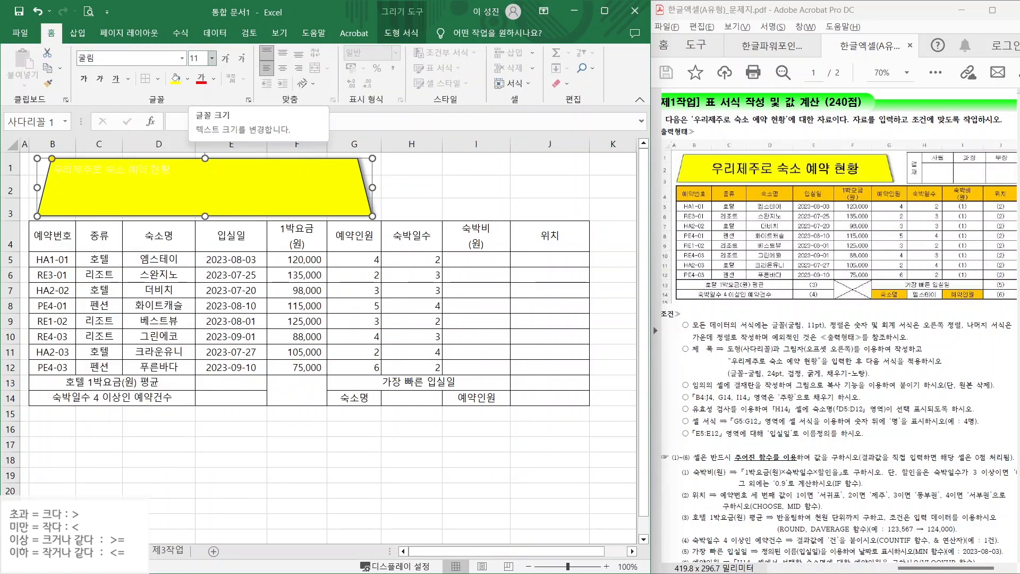
left_click(195, 58)
left_click(212, 58)
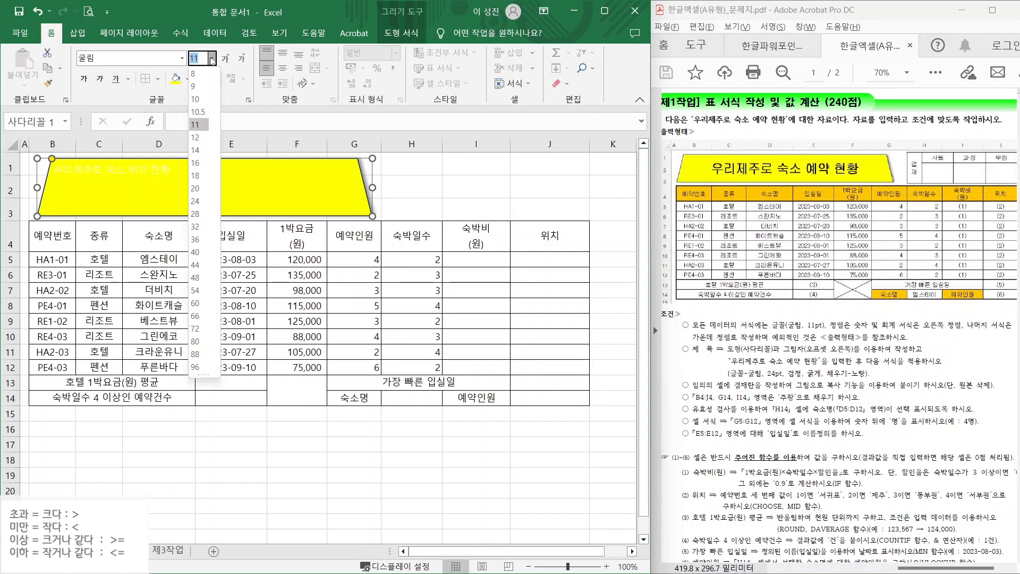
left_click(209, 202)
left_click(214, 79)
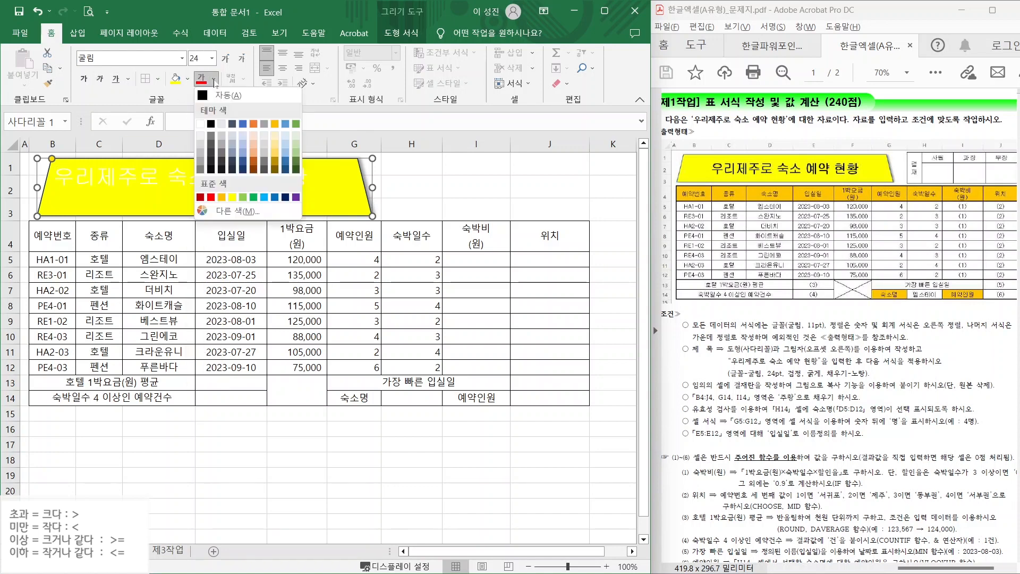
left_click(212, 125)
- Center the title text vertically and horizontally and make it bold
left_click(282, 53)
left_click(283, 68)
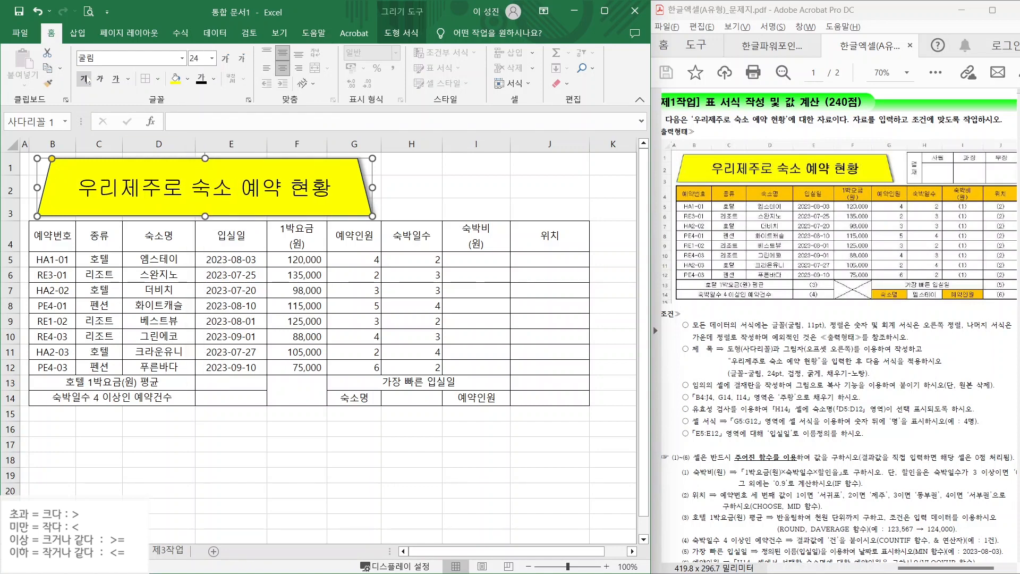
left_click(83, 78)
left_click(448, 188)
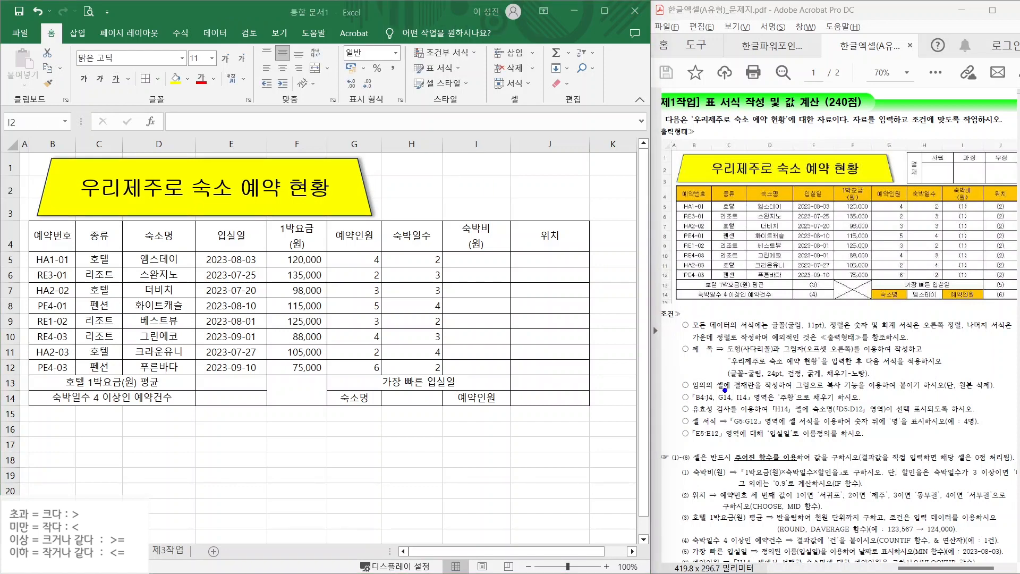
mouse_move(729, 389)
left_mouse_down()
mouse_move(849, 390)
mouse_move(857, 379)
left_mouse_up()
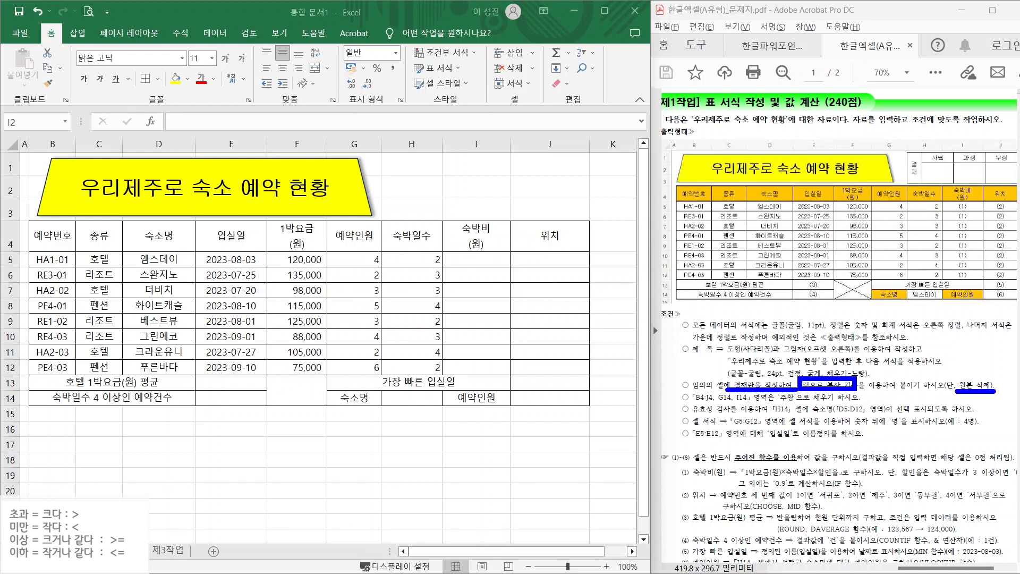
key("Escape")
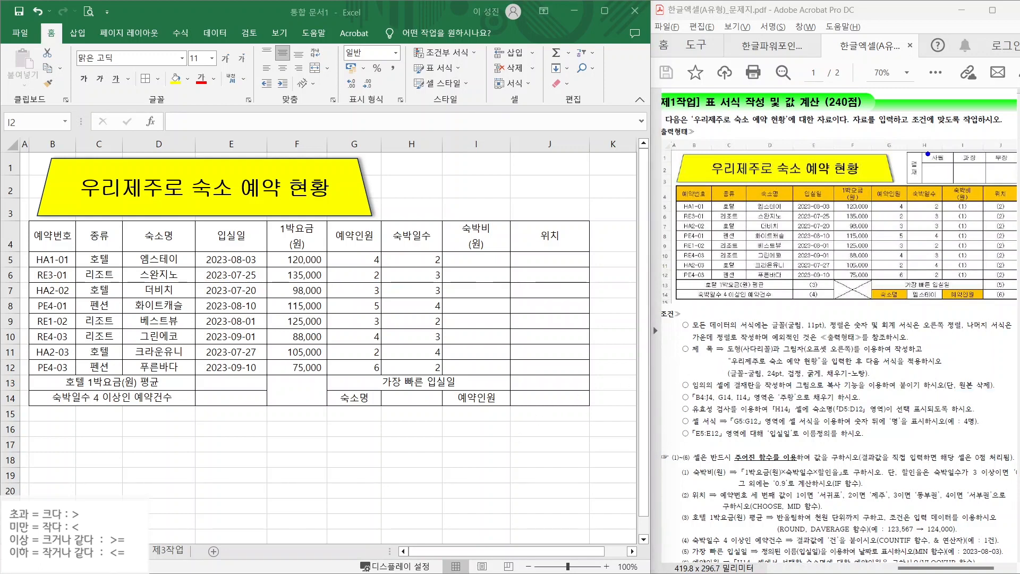
mouse_move(922, 154)
left_mouse_down()
mouse_move(924, 134)
mouse_move(954, 150)
mouse_move(952, 109)
left_mouse_up()
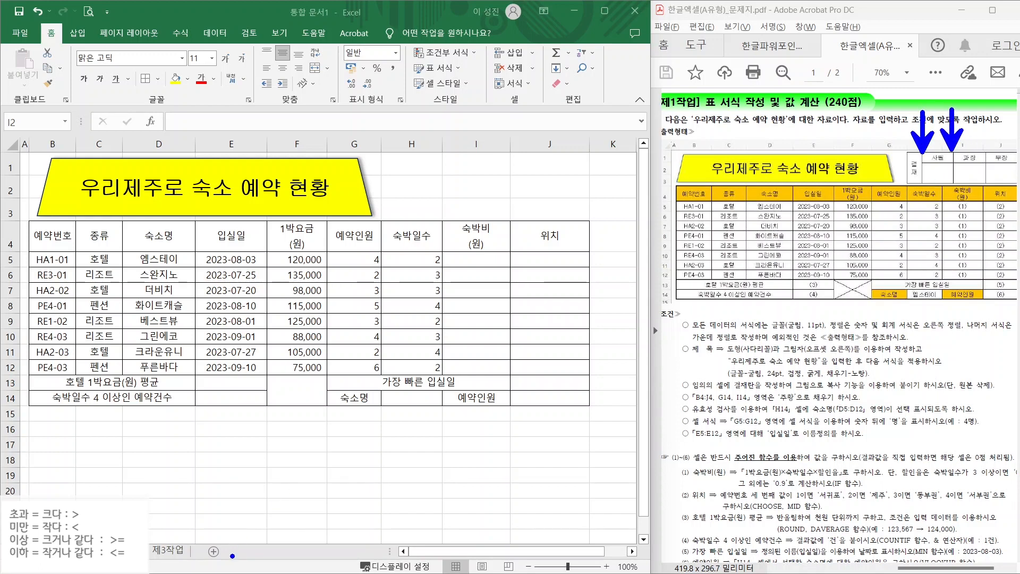
mouse_move(232, 555)
left_mouse_down()
mouse_move(201, 544)
mouse_move(239, 557)
mouse_move(277, 497)
left_mouse_up()
left_click_drag(234, 531, 242, 542)
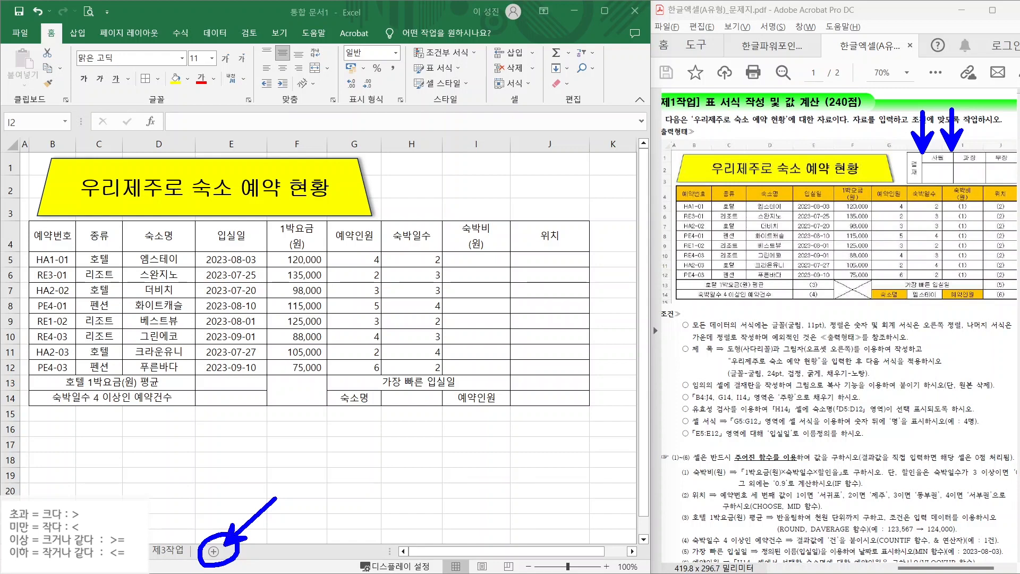
key("Escape")
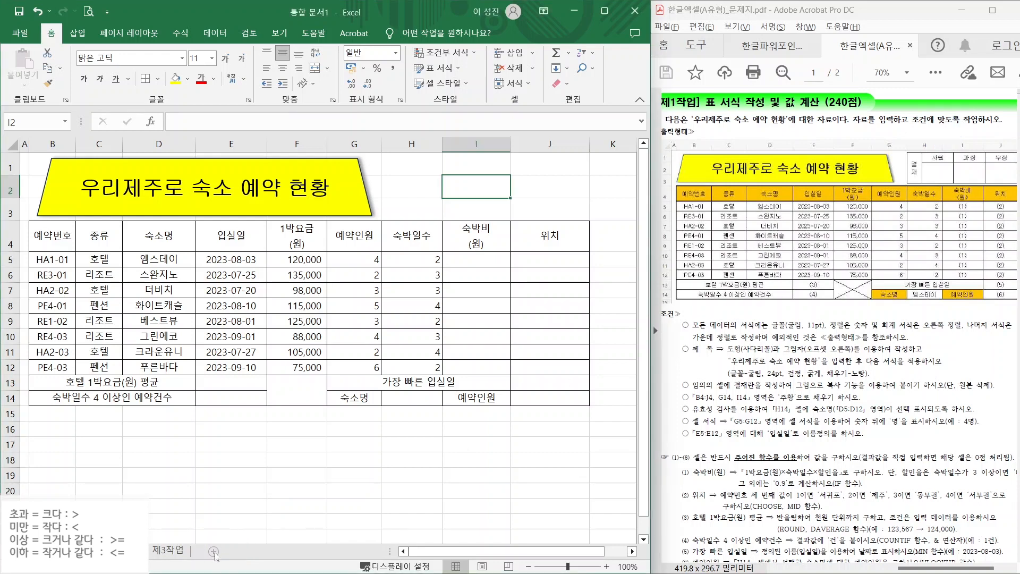
- On a new sheet, merge C3:C4 and enter 결재 on two lines
left_click(213, 551)
left_click_drag(137, 191, 275, 208)
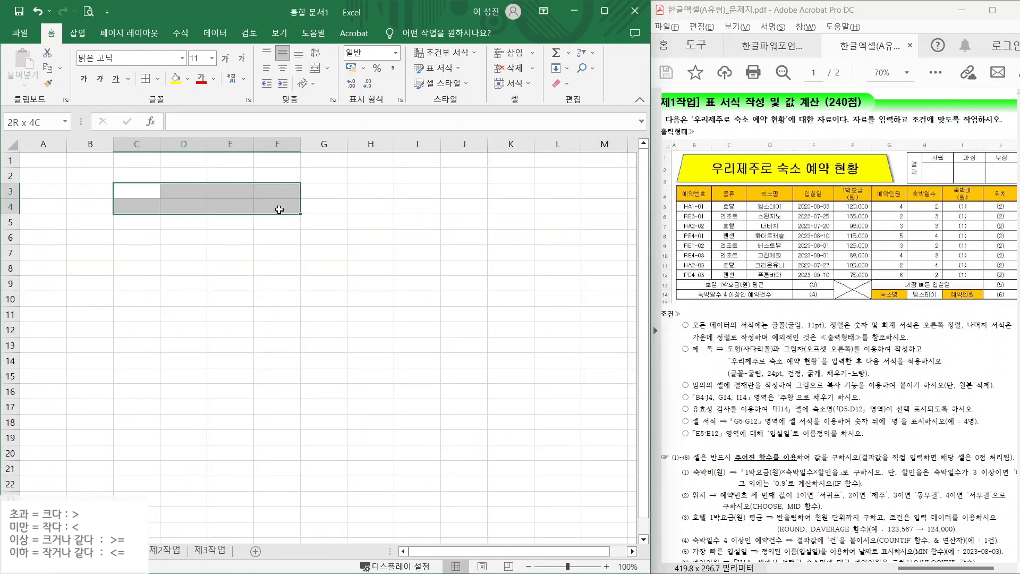
left_click_drag(140, 196, 140, 207)
left_click(314, 68)
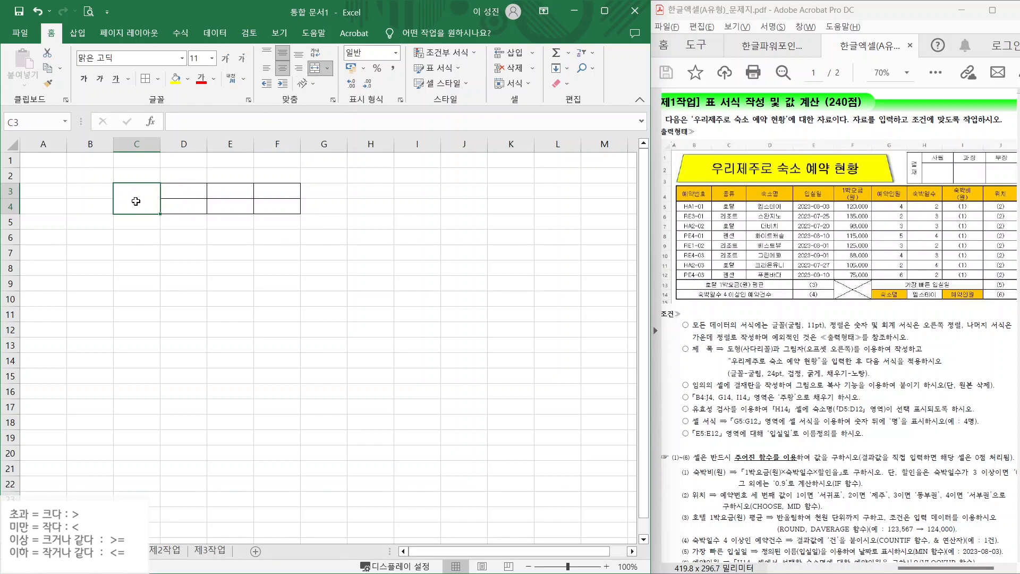
type("결")
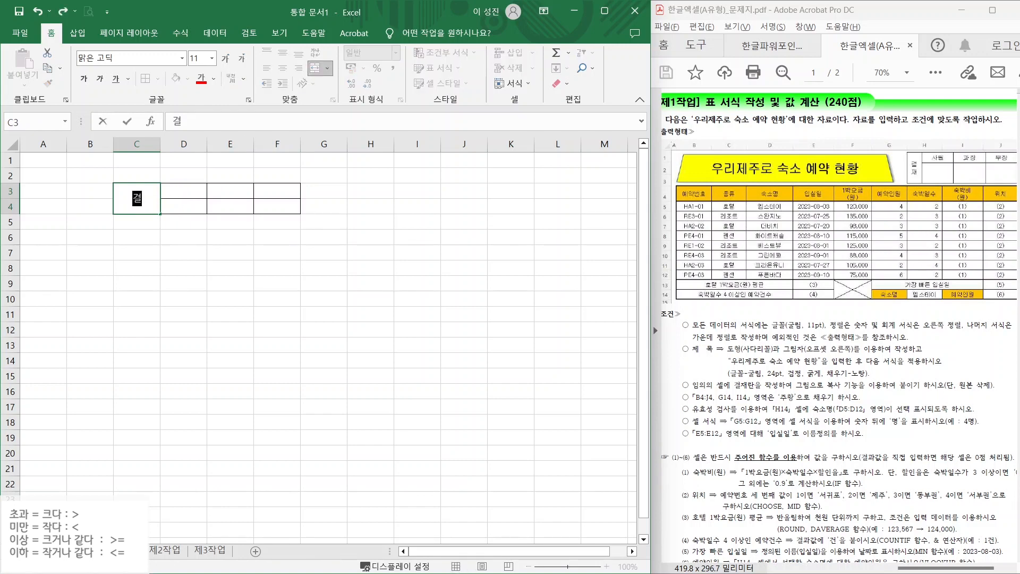
key("alt+Return")
type("재")
key("Return")
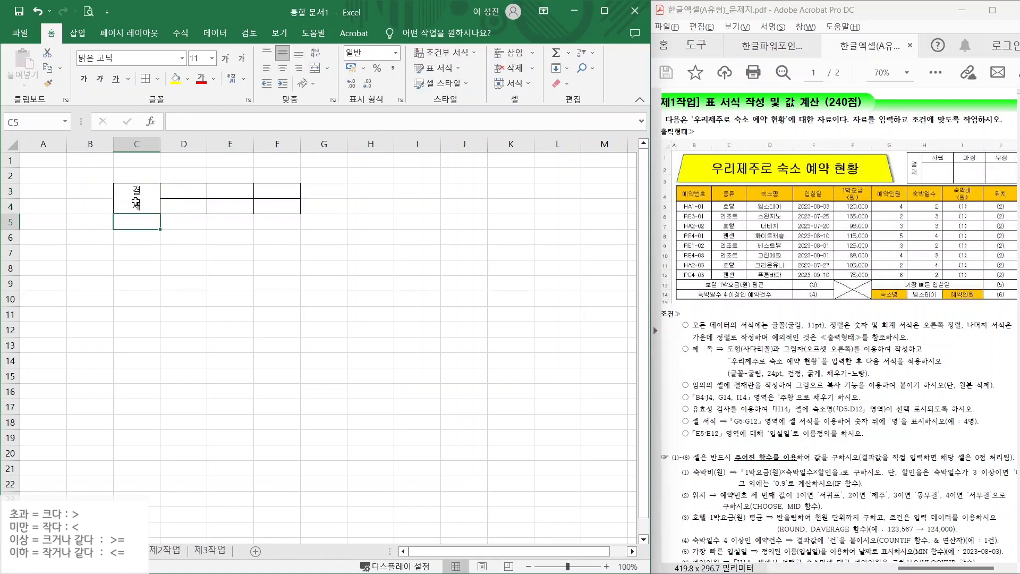
- Put centered 사원, 과장, 부장 in D3:F3, narrow column C, and heighten row 4
left_click_drag(174, 190, 269, 191)
type("사원\t과장\t부장")
left_click(283, 68)
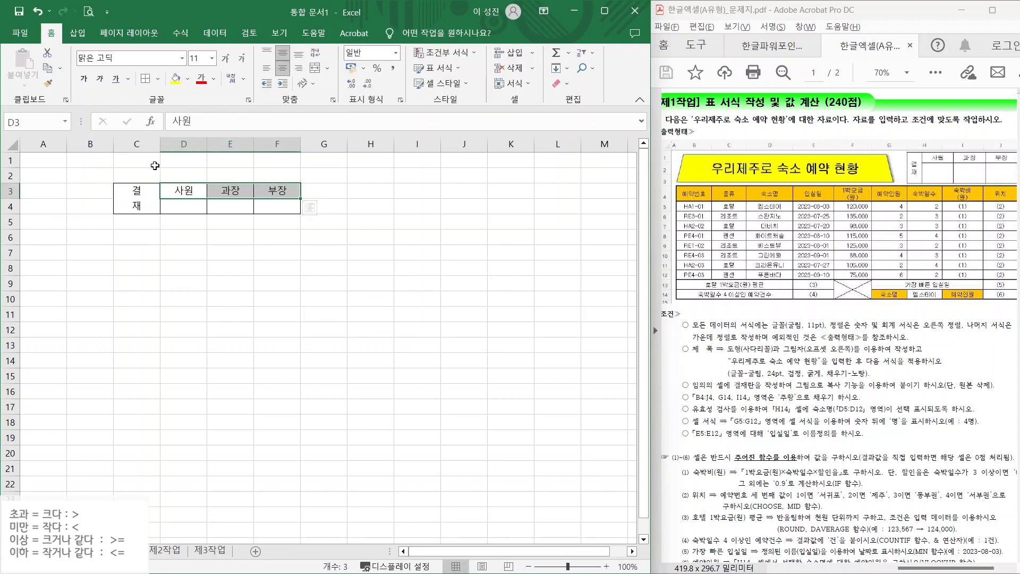
left_click_drag(160, 147, 140, 151)
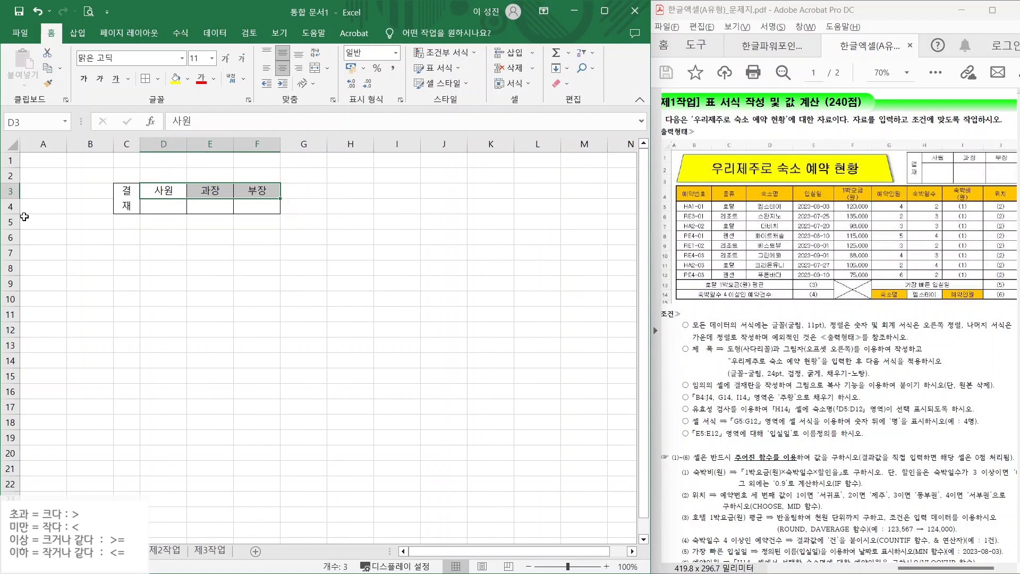
left_click_drag(11, 214, 13, 238)
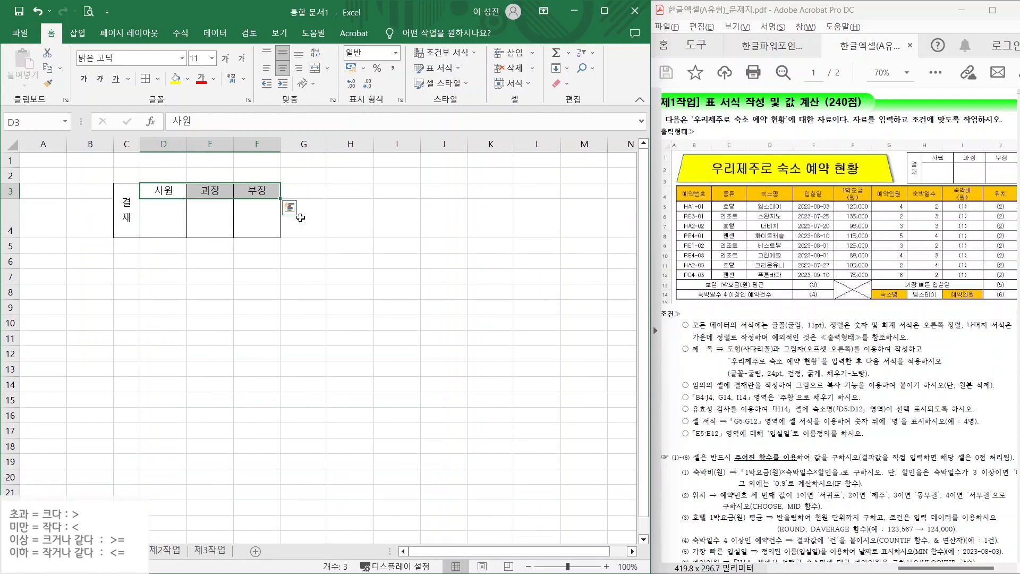
left_click_drag(126, 205, 260, 213)
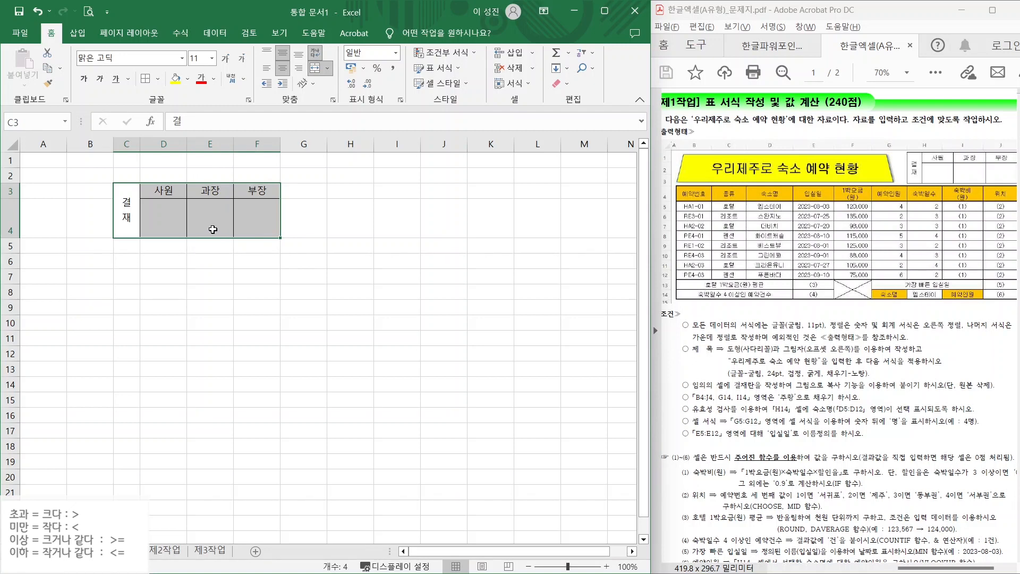
- Copy the approval box C3:F4 as a picture
left_click(60, 68)
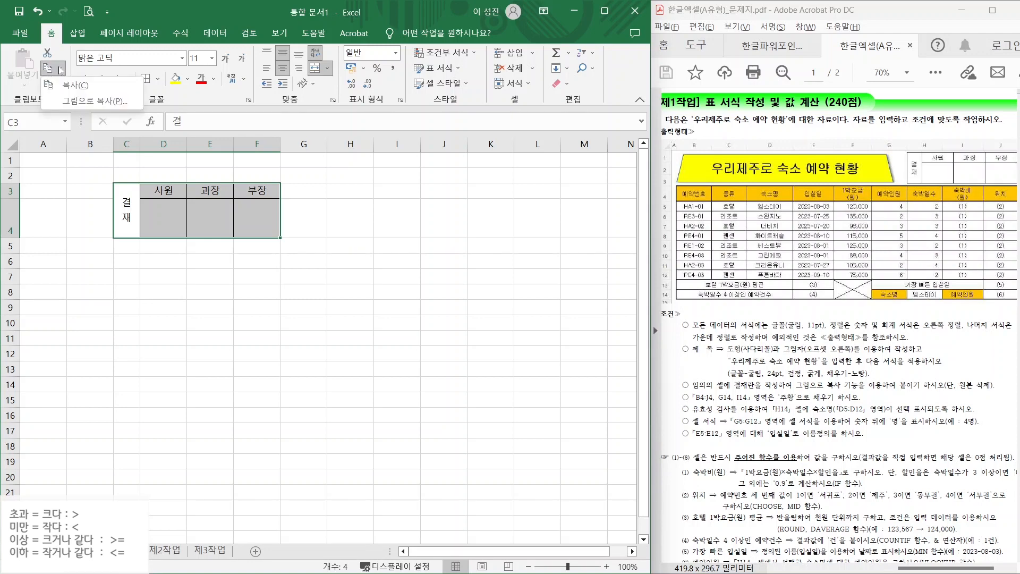
left_click(82, 100)
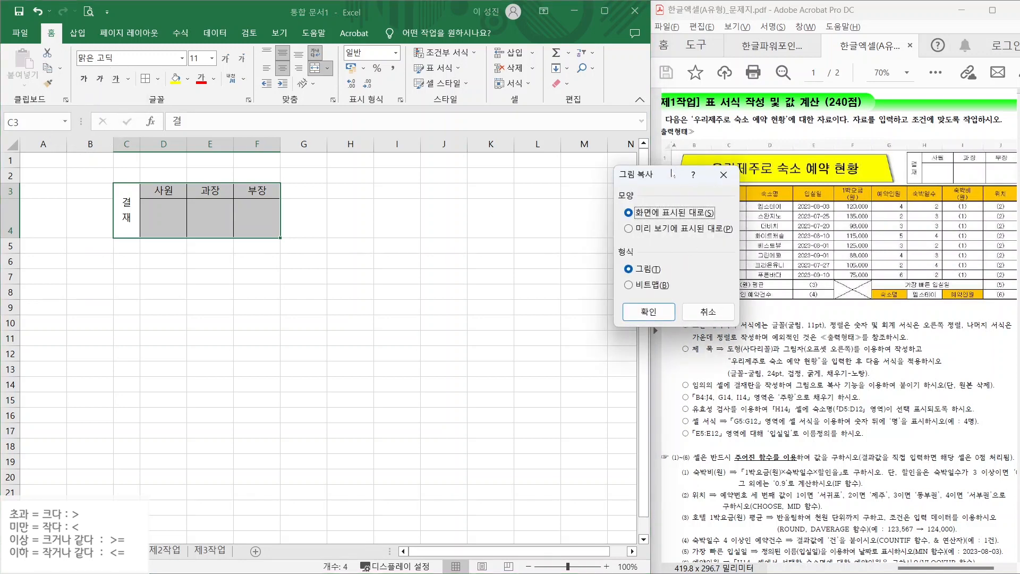
left_click_drag(671, 174, 483, 161)
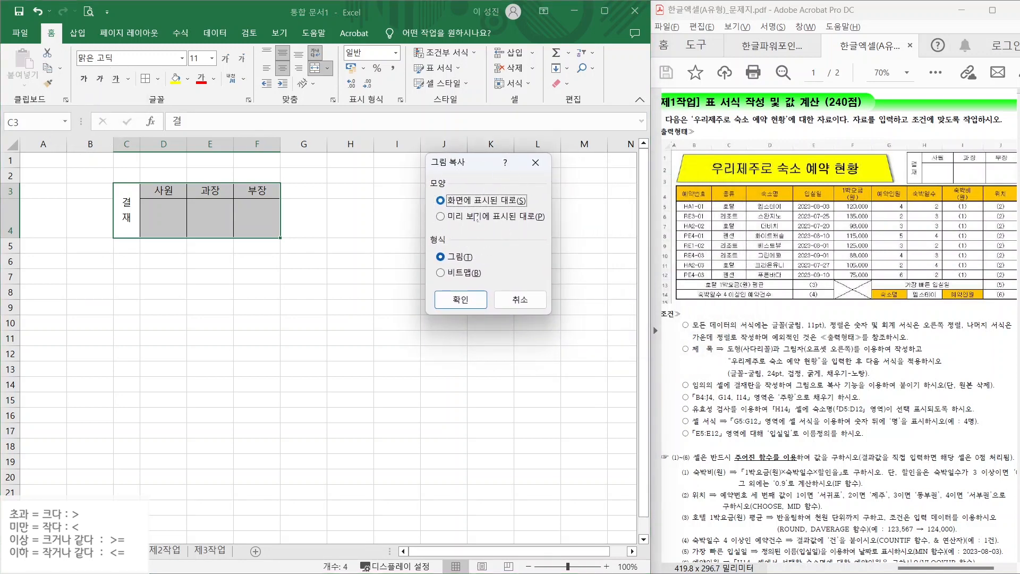
key("ctrl")
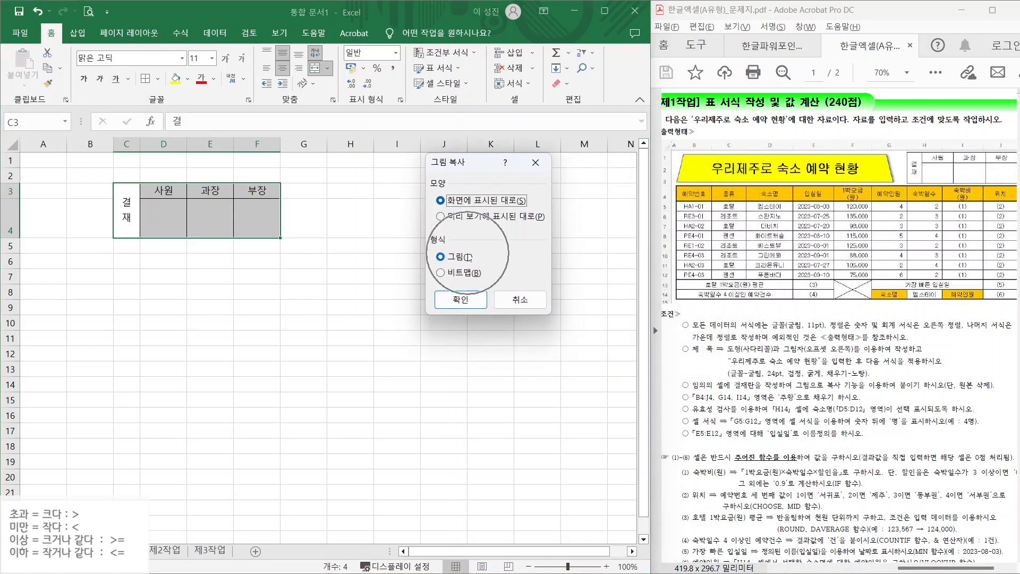
left_click(471, 299)
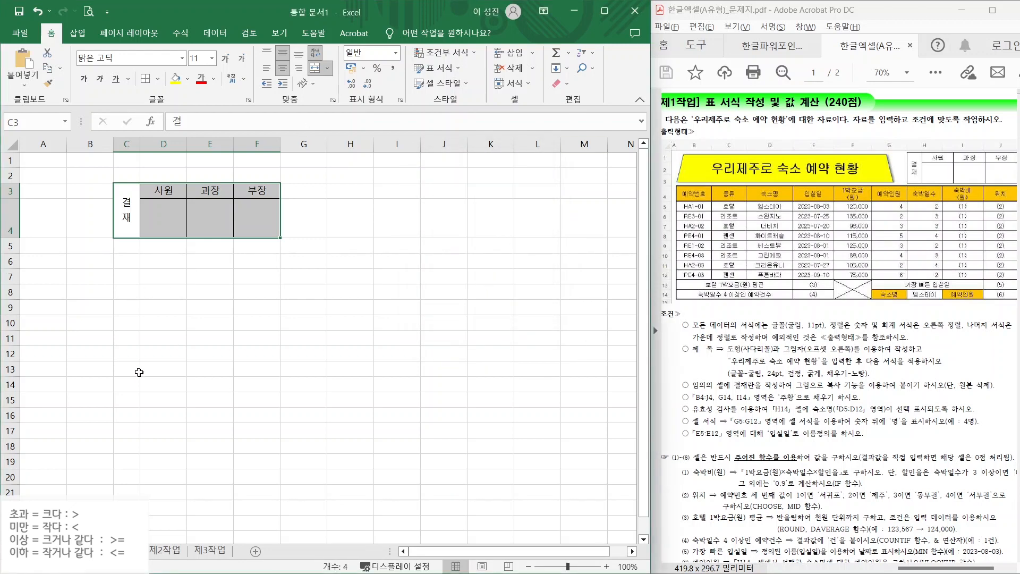
- Paste the approval-box picture on 제1작업 and position it over about I1:J3
left_click(77, 550)
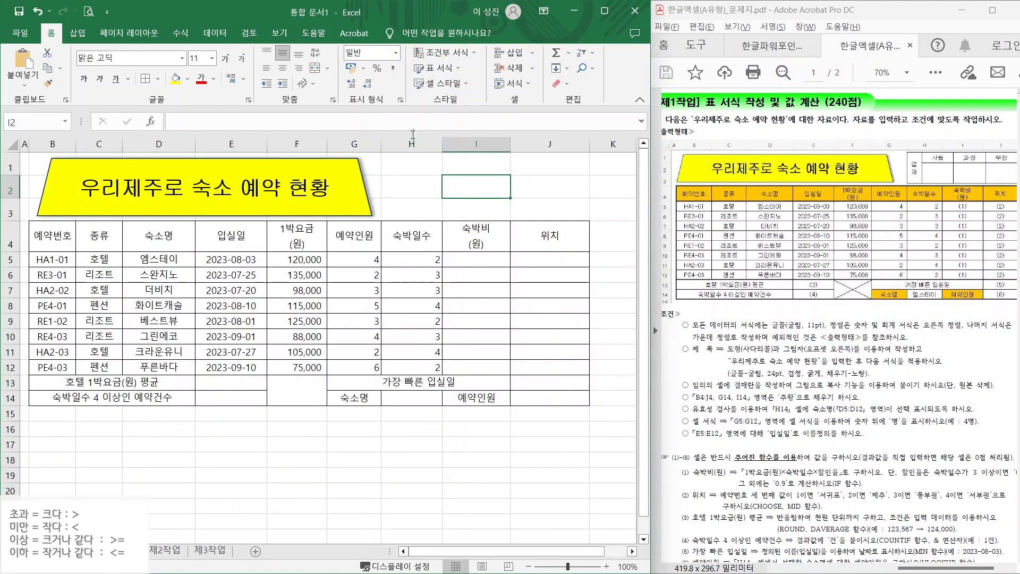
left_click(415, 171)
key("ctrl")
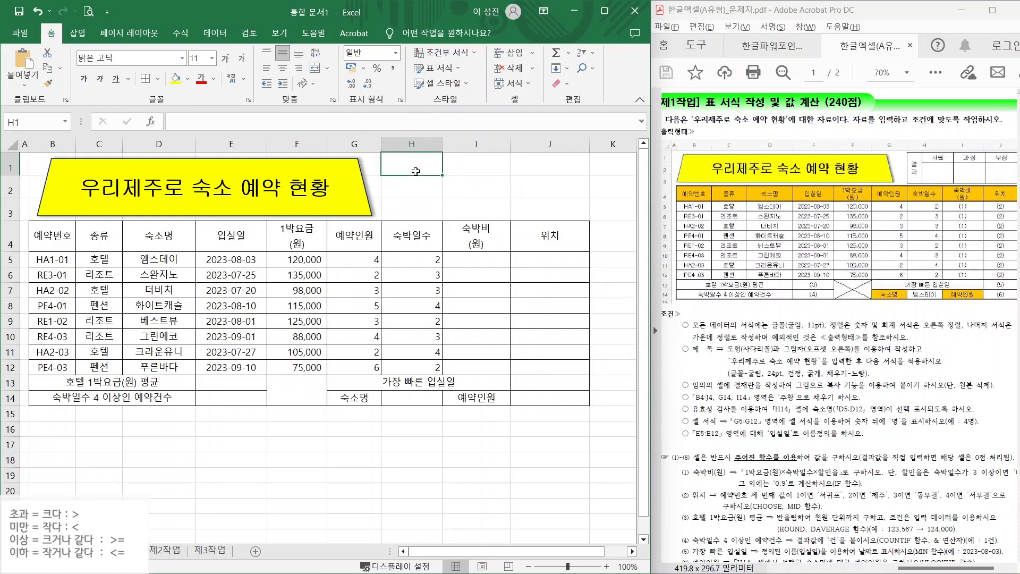
key("ctrl+v")
left_click_drag(432, 174, 469, 181)
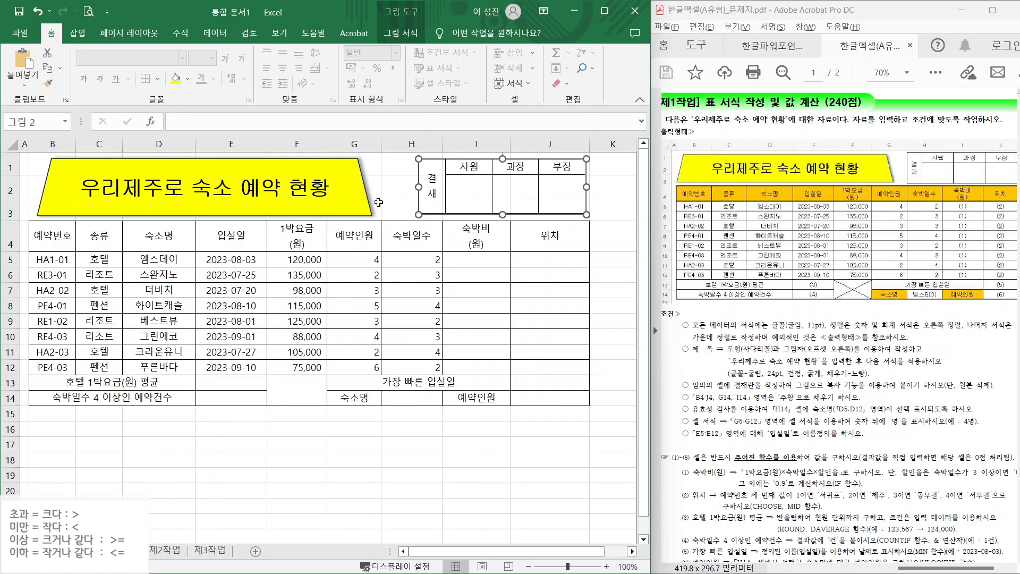
left_click(362, 194)
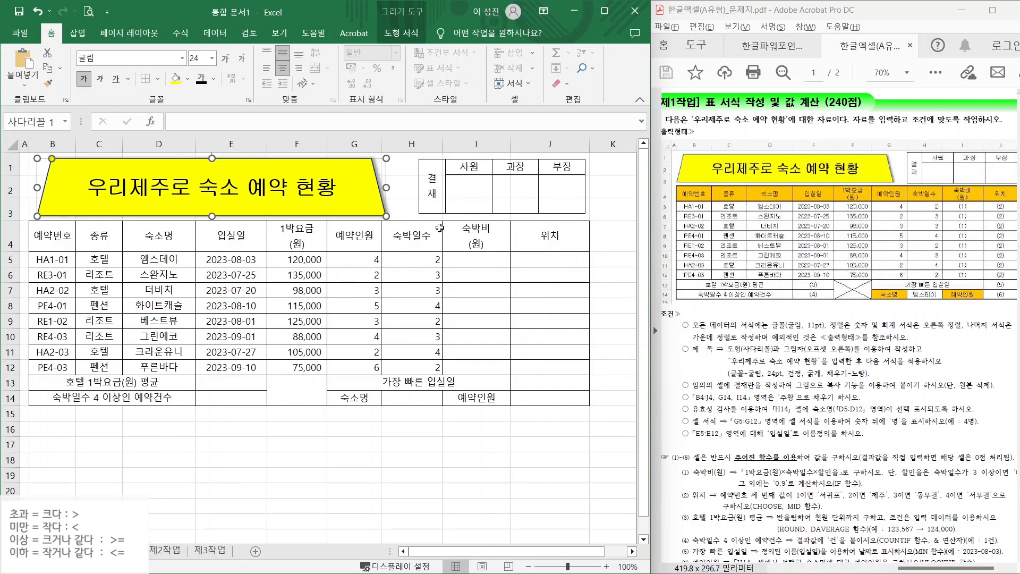
- Delete the temporary sheet that held the original approval box
left_click(218, 552)
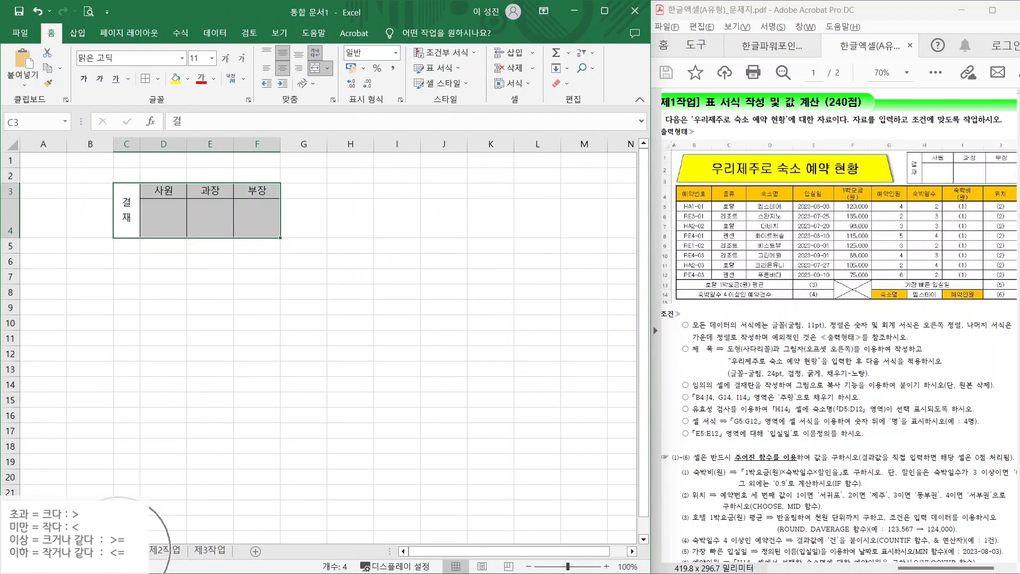
right_click(119, 553)
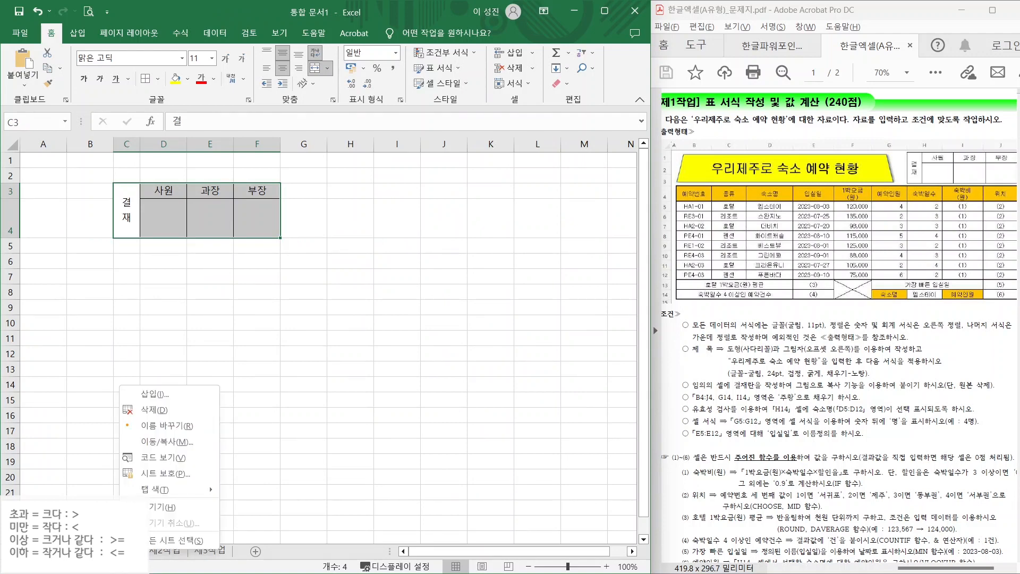
left_click(158, 410)
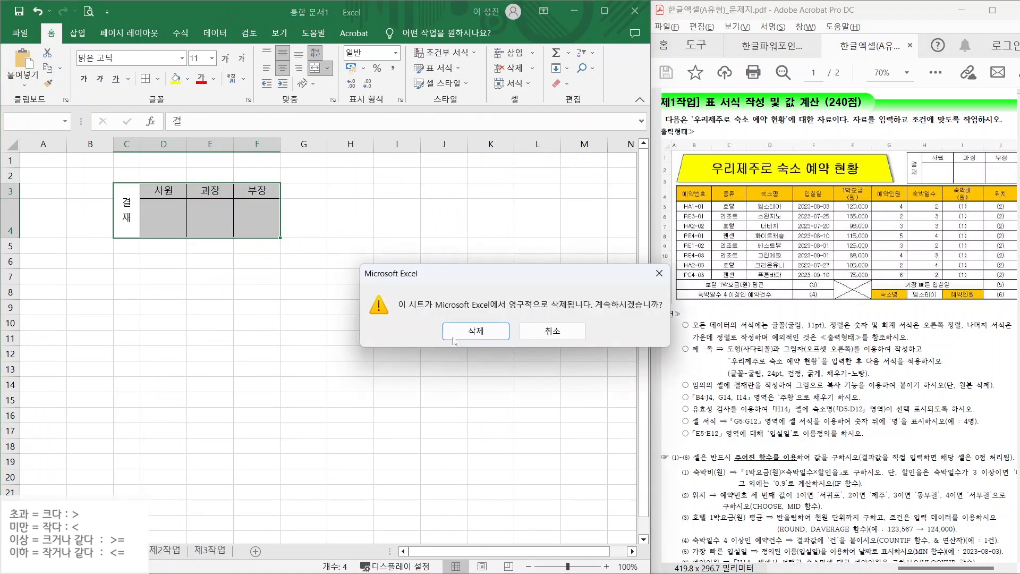
left_click(468, 328)
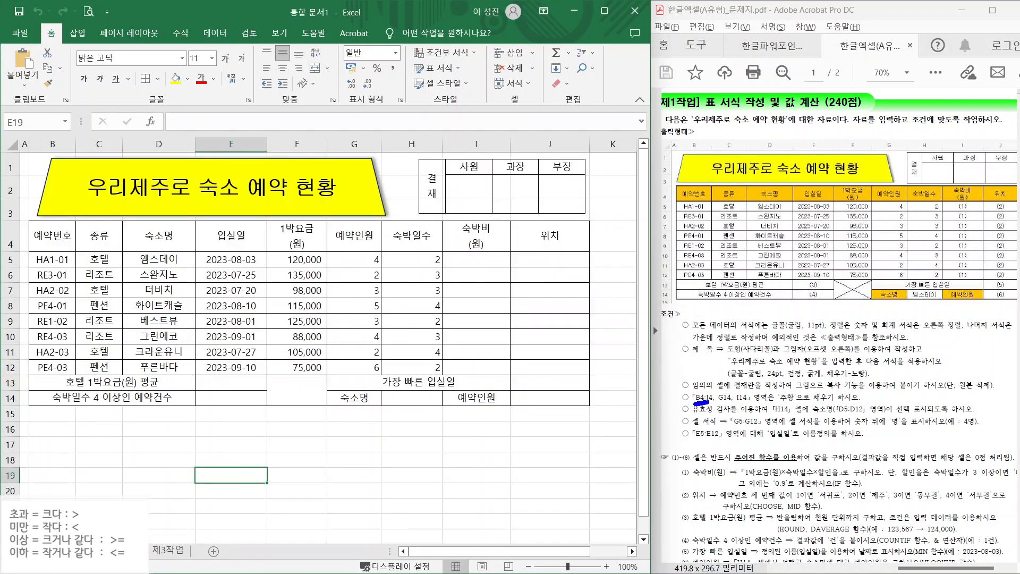
- Mark the orange-fill requirement and the target cells in the task instructions and sample
left_click_drag(708, 404, 717, 402)
left_click_drag(775, 388, 848, 406)
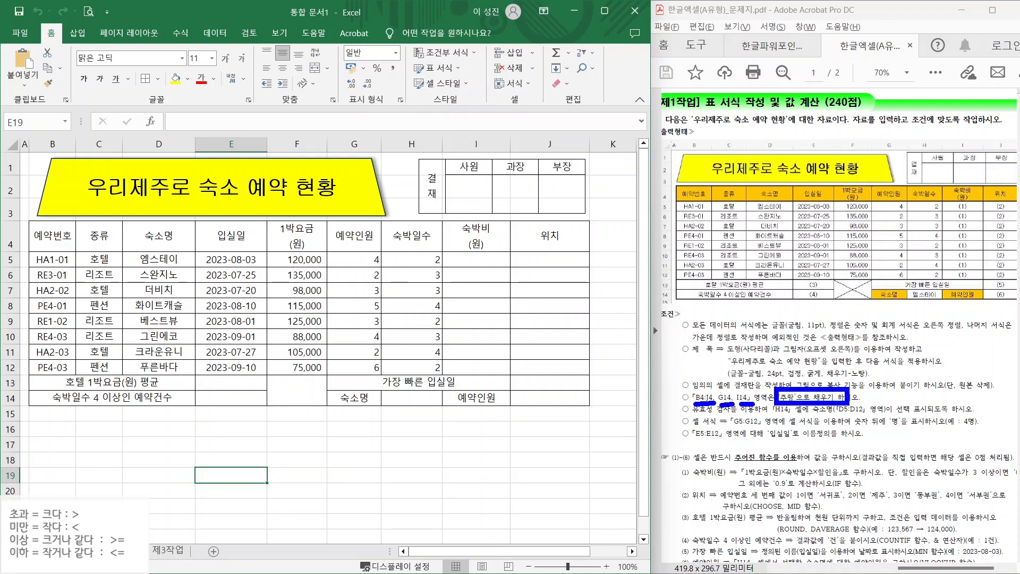
mouse_move(674, 179)
left_mouse_down()
mouse_move(944, 209)
mouse_move(1015, 204)
left_mouse_up()
mouse_move(868, 282)
left_mouse_down()
mouse_move(911, 306)
mouse_move(946, 289)
mouse_move(988, 308)
left_mouse_up()
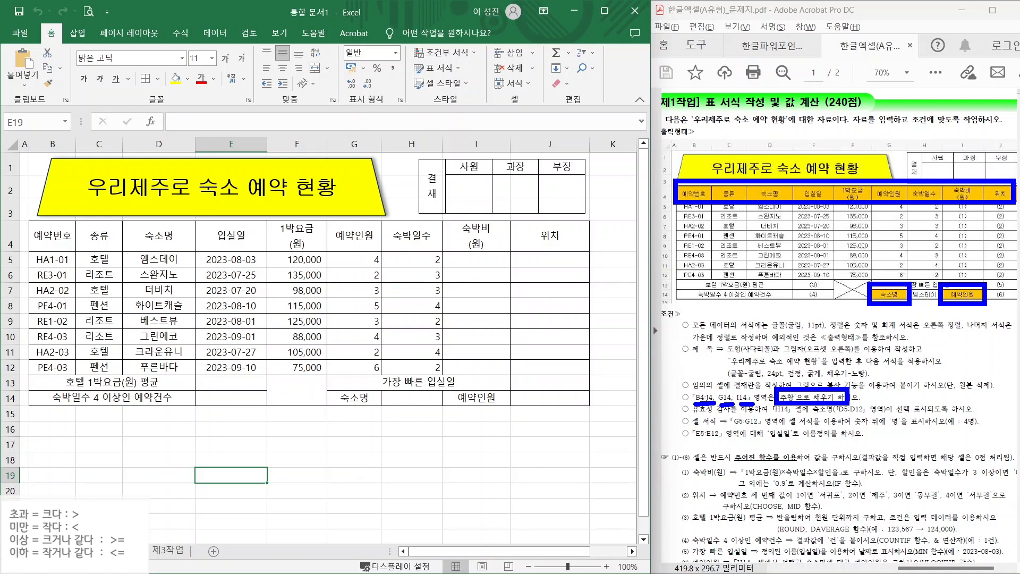
- Fill header row B4:J4 plus G14 (숙소명) and I14 (예약인원) with orange
left_click_drag(58, 234, 524, 245)
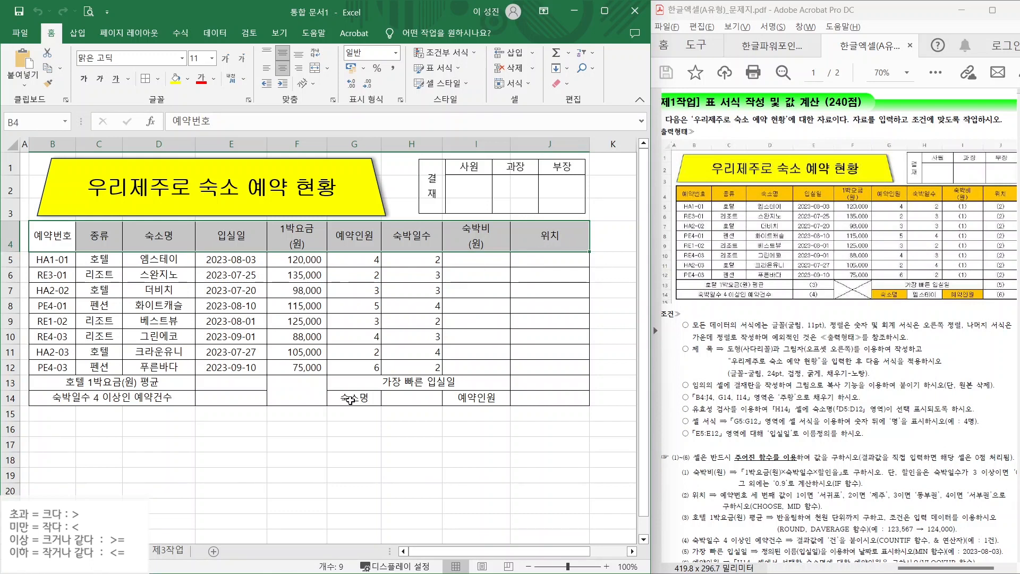
left_click(353, 397, "ctrl")
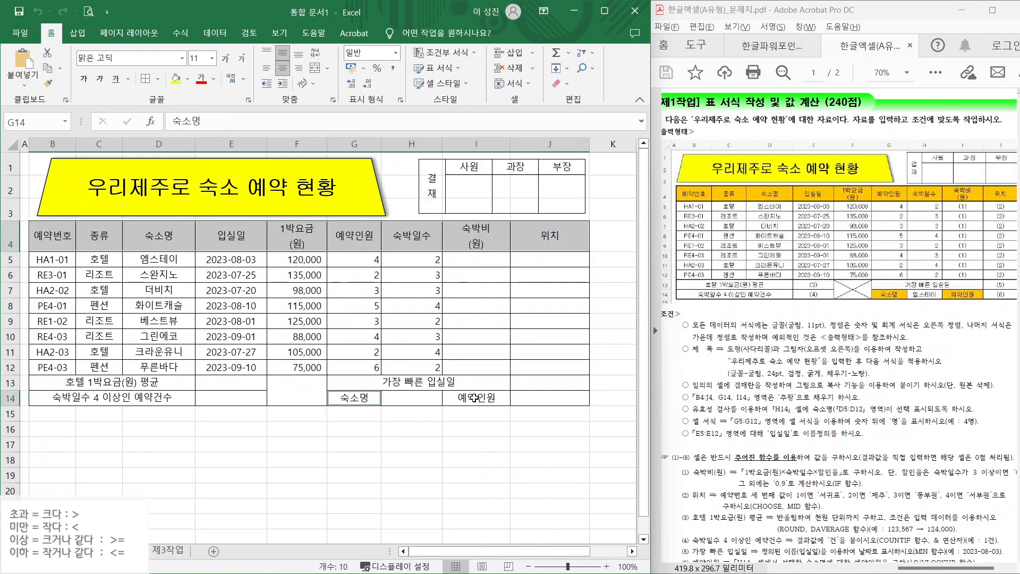
left_click(475, 397, "ctrl")
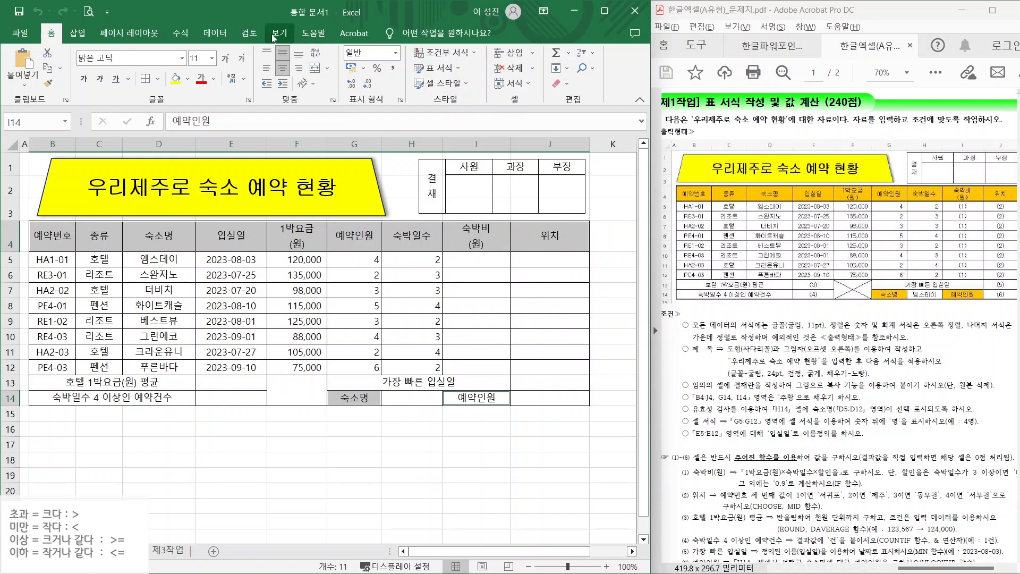
left_click(186, 83)
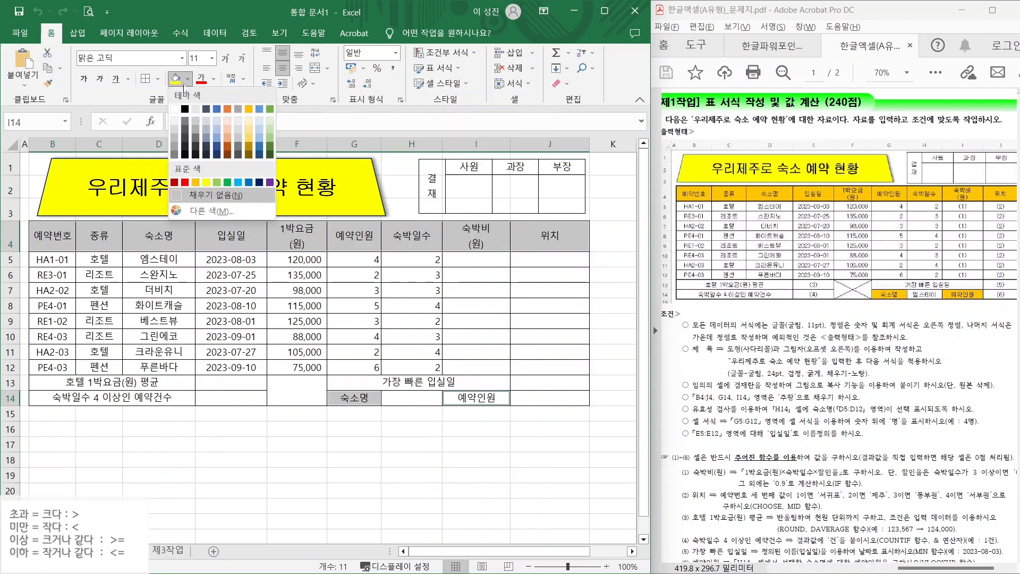
left_click(196, 183)
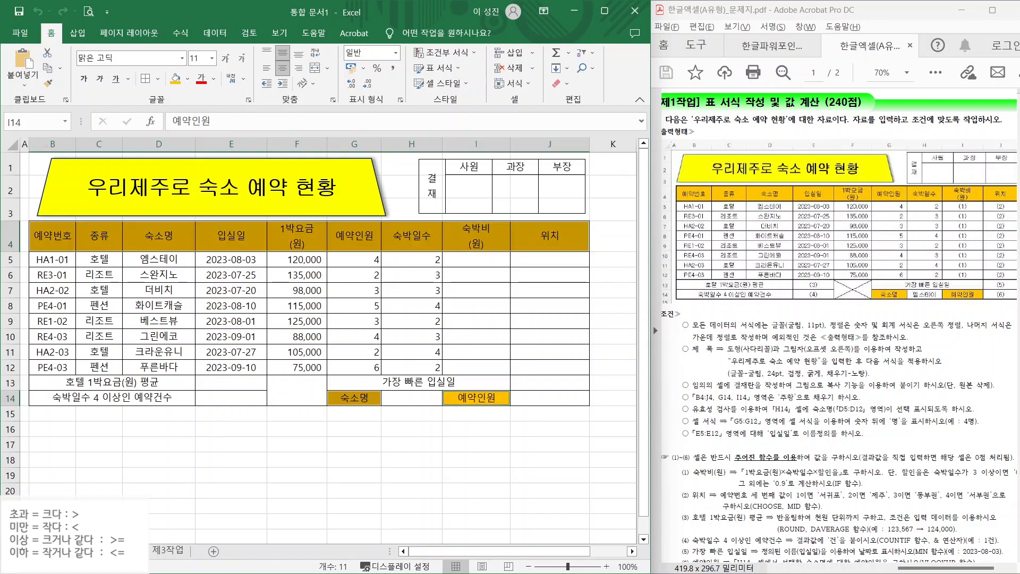
left_click(231, 460)
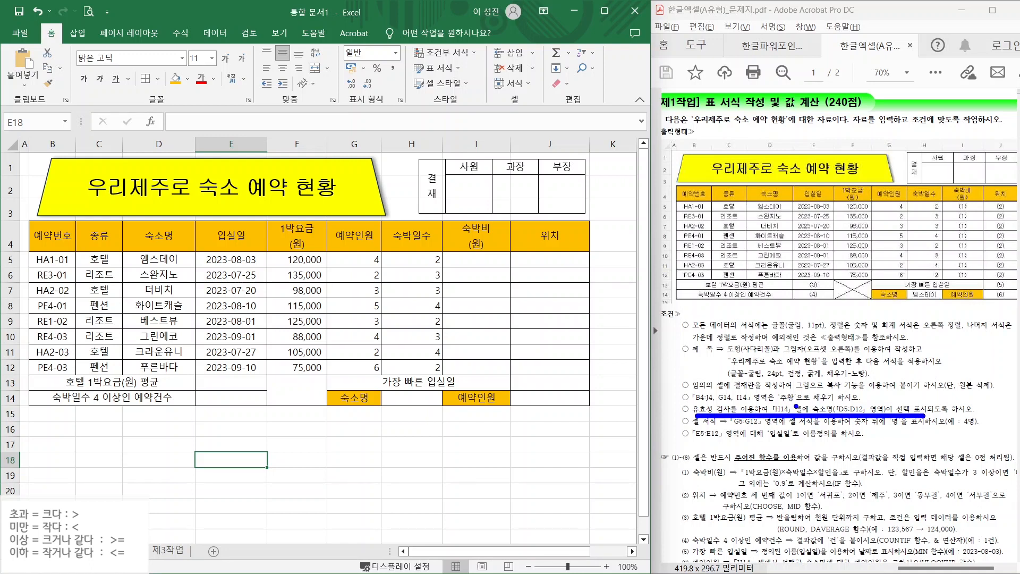
- Mark H14 and its selection requirement in the task instructions
mouse_move(796, 406)
left_mouse_down()
mouse_move(762, 420)
mouse_move(797, 410)
left_mouse_up()
left_click_drag(910, 406, 947, 374)
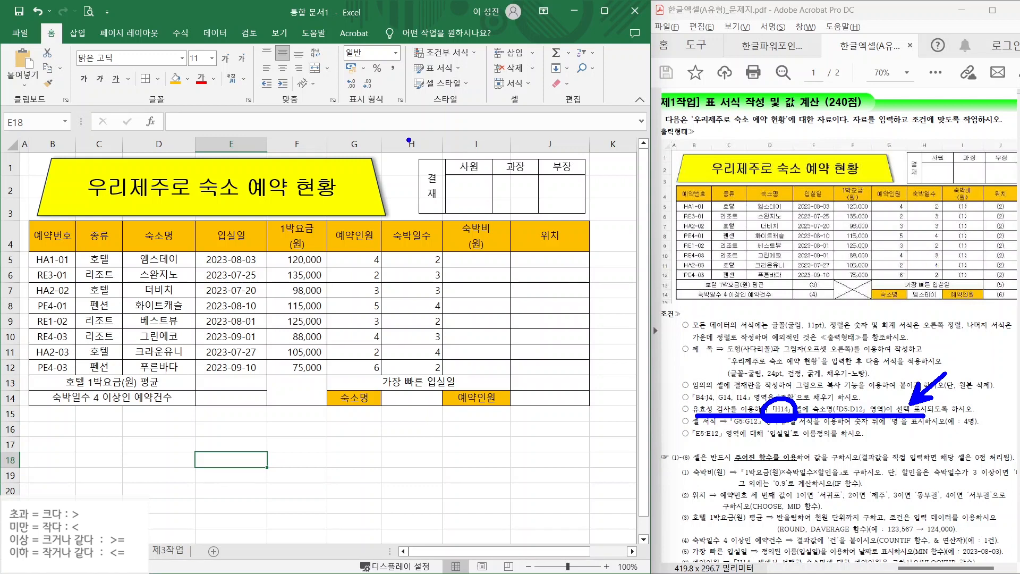
left_click_drag(408, 127, 410, 433)
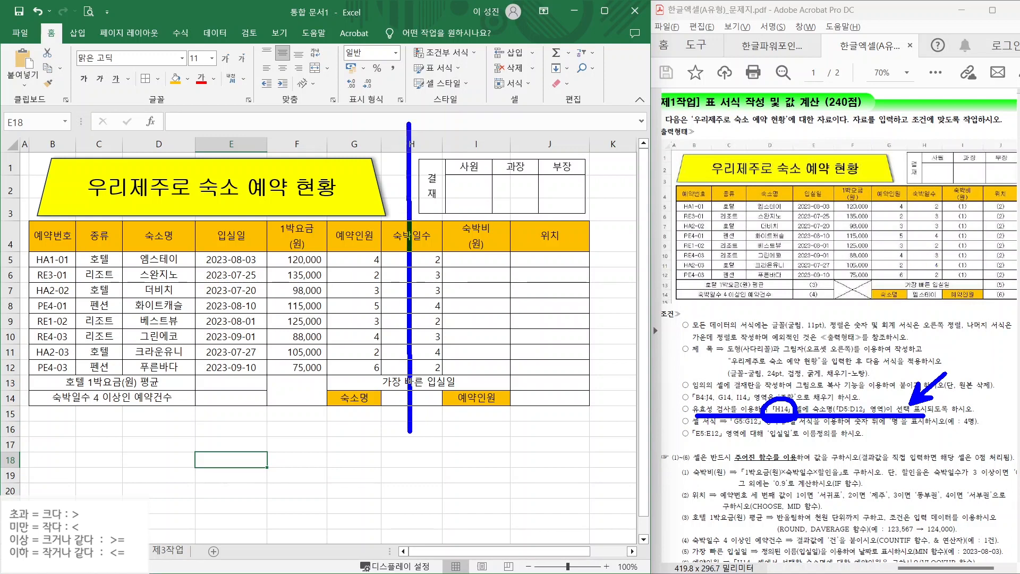
left_click_drag(22, 396, 466, 397)
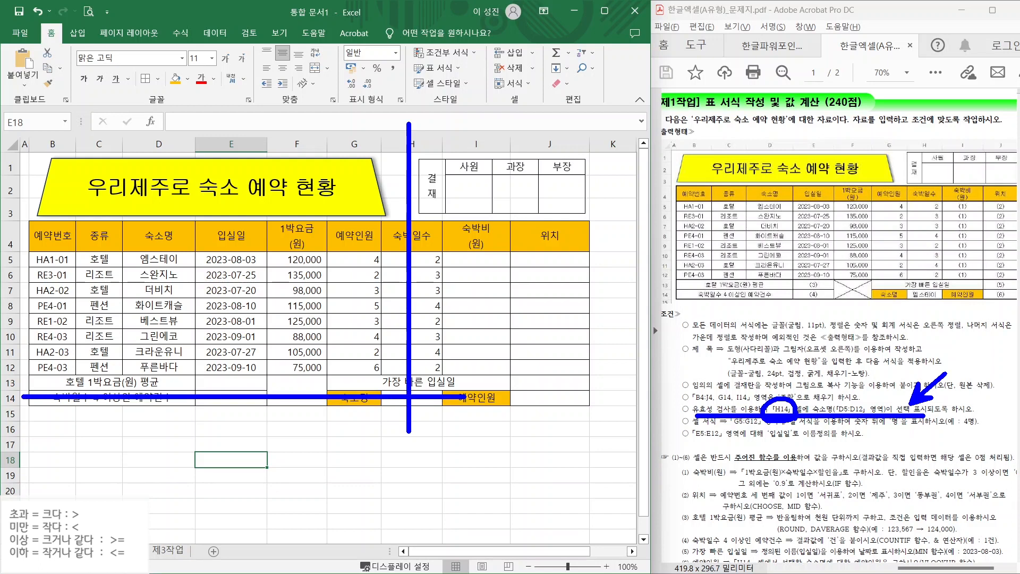
left_click_drag(380, 392, 450, 408)
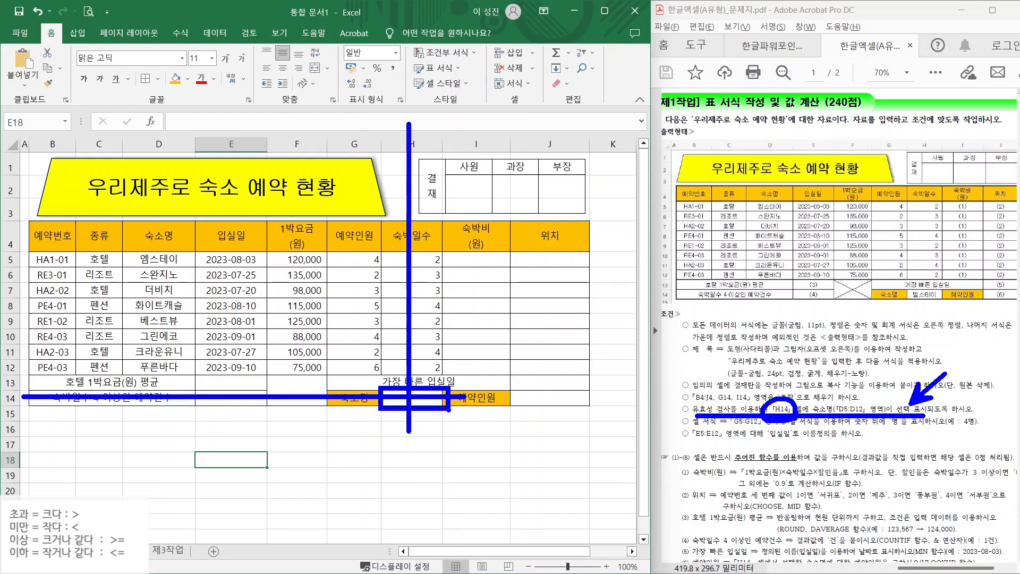
key("Escape")
- Add a List data validation to H14 with source =$D$5:$D$12
left_click(409, 398)
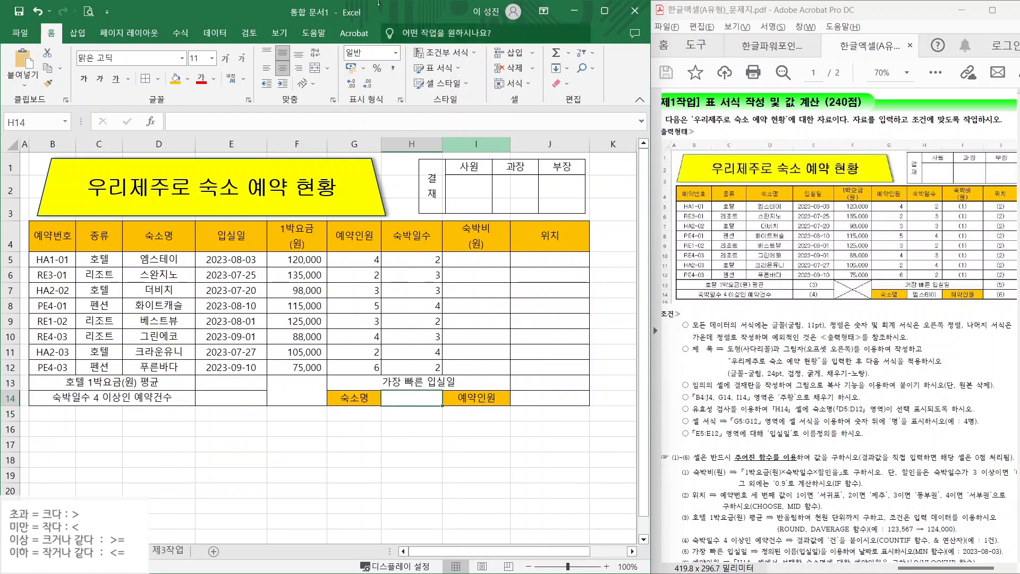
left_click(205, 35)
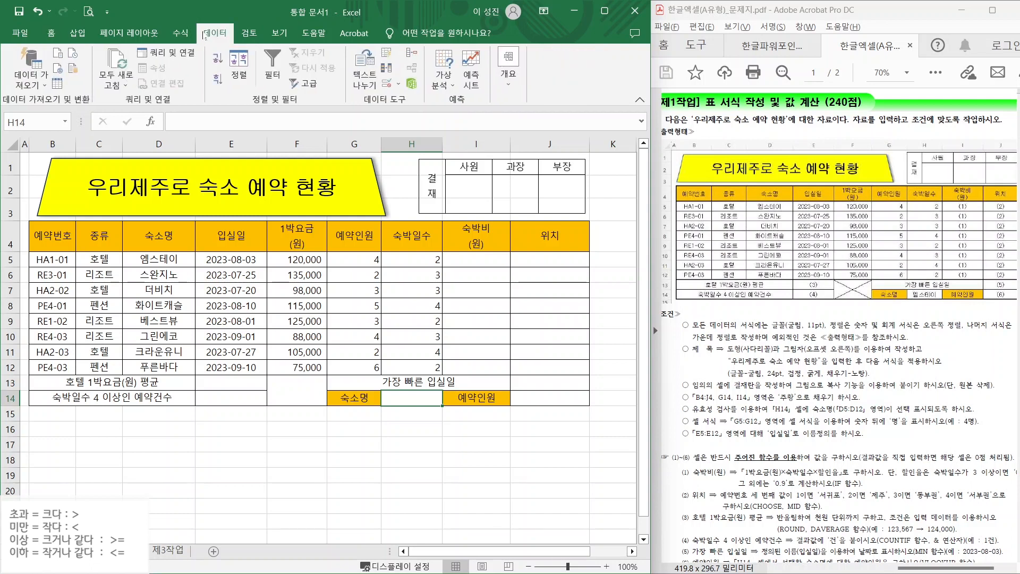
left_click(387, 85)
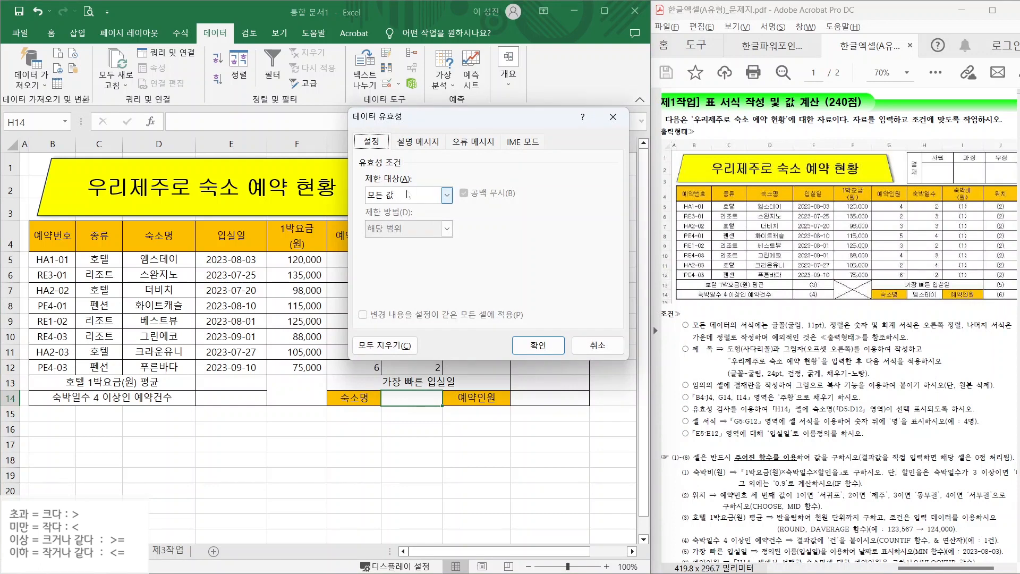
left_click(411, 196)
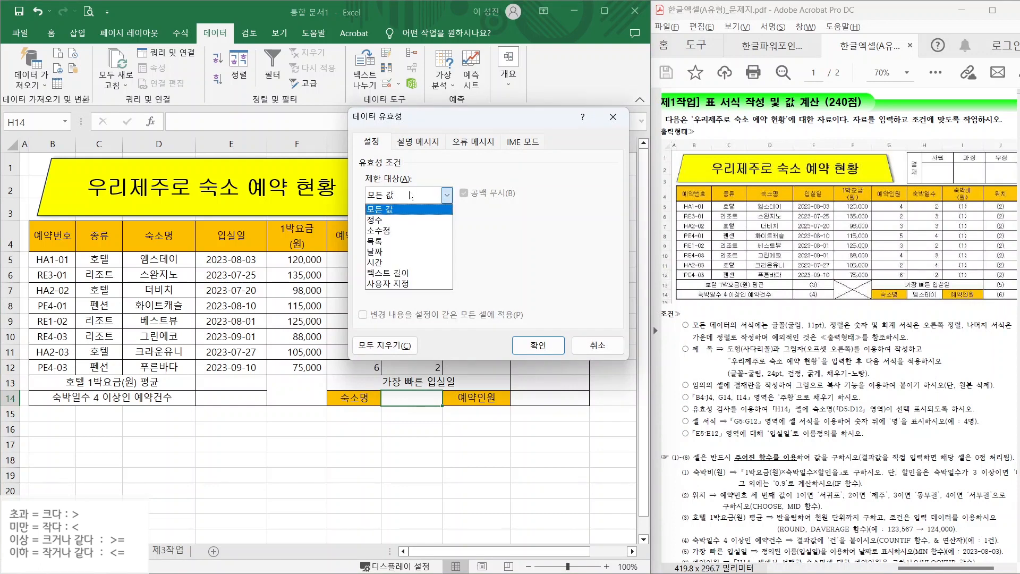
left_click(384, 242)
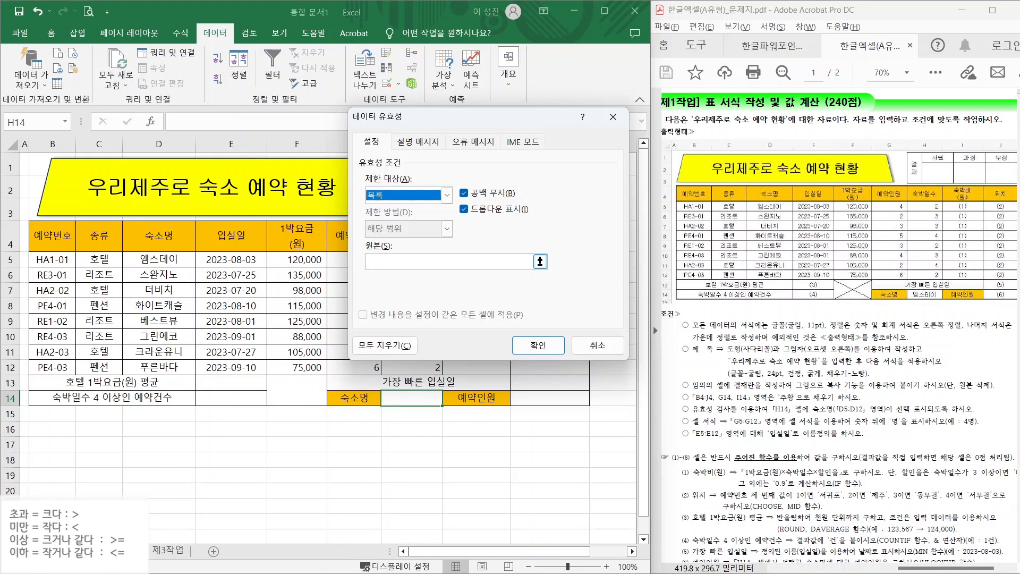
left_click(426, 262)
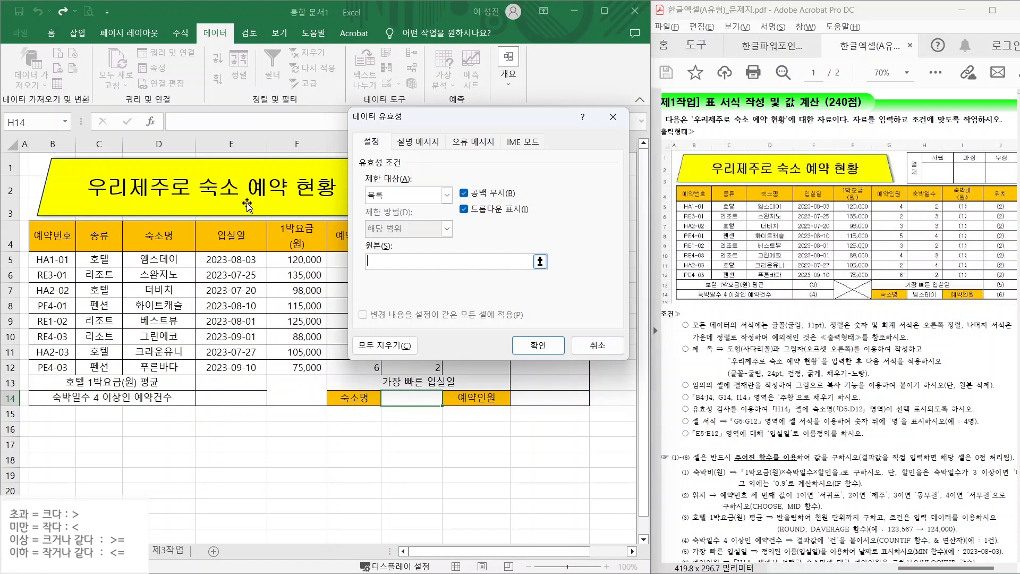
left_click(151, 260)
left_click_drag(151, 260, 158, 371)
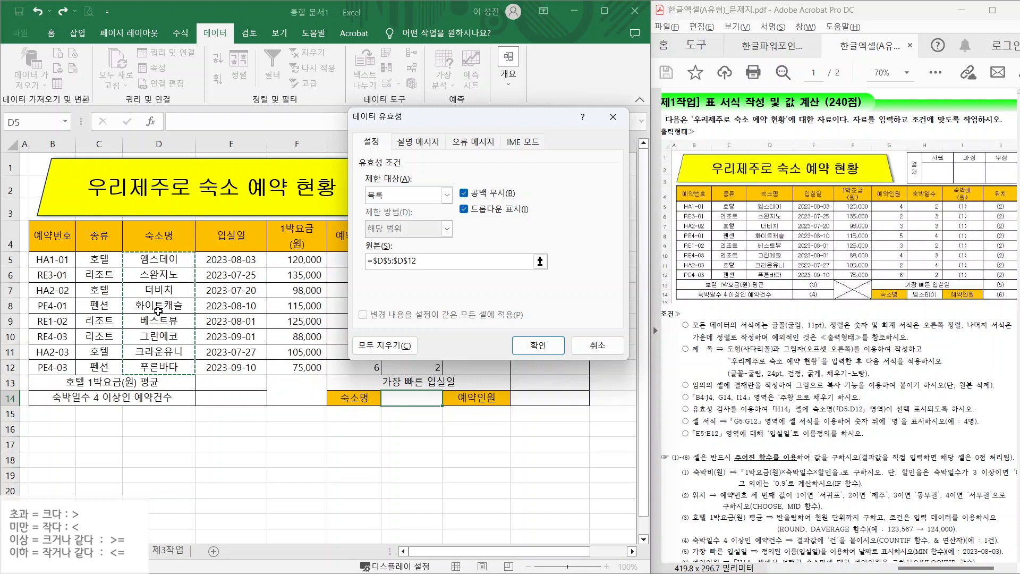
left_click(534, 338)
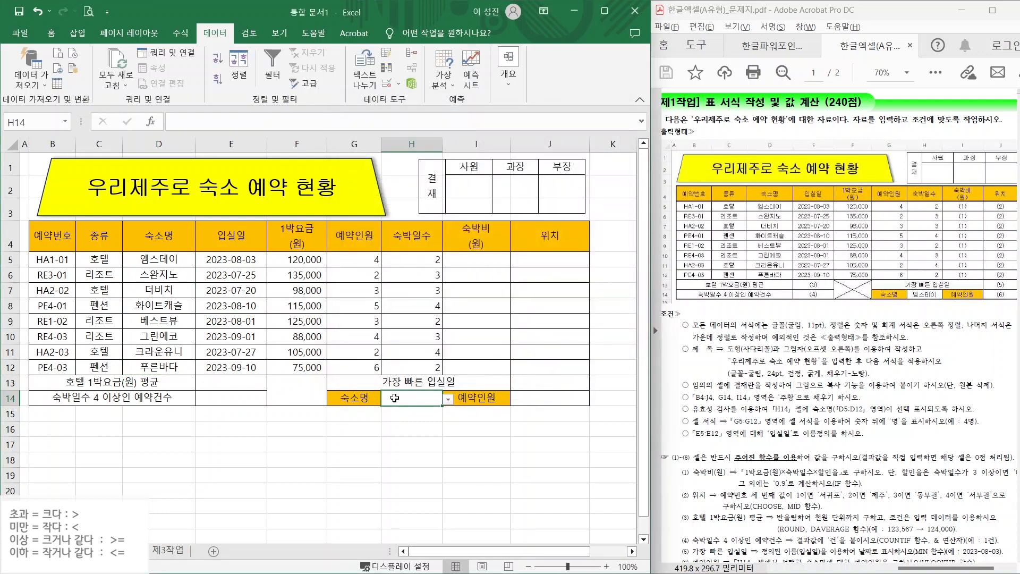
- Choose 화이트캐슬 from H14's dropdown list
mouse_move(451, 394)
left_mouse_down()
mouse_move(470, 383)
mouse_move(489, 338)
left_mouse_up()
left_click(448, 400)
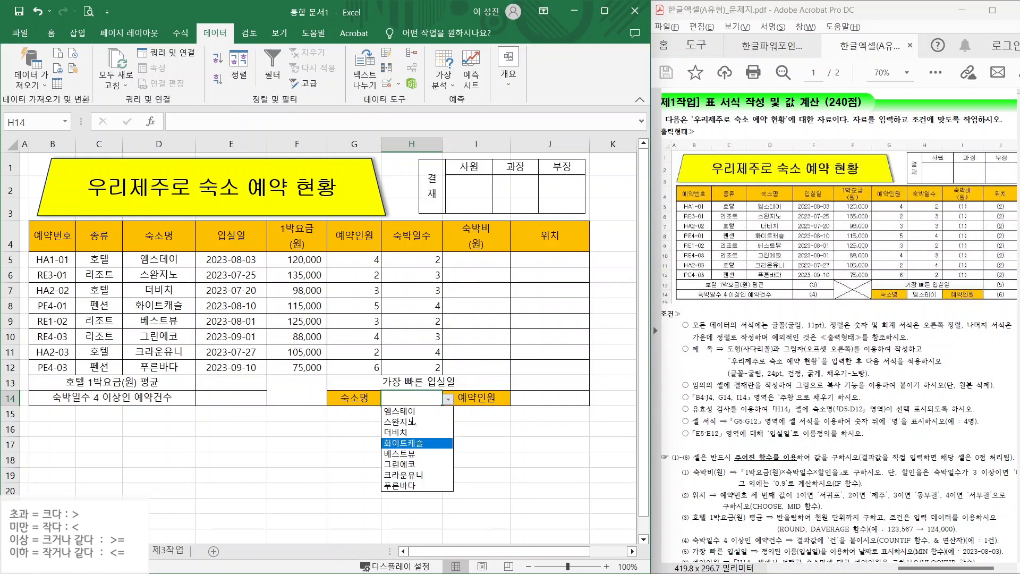
left_click(407, 443)
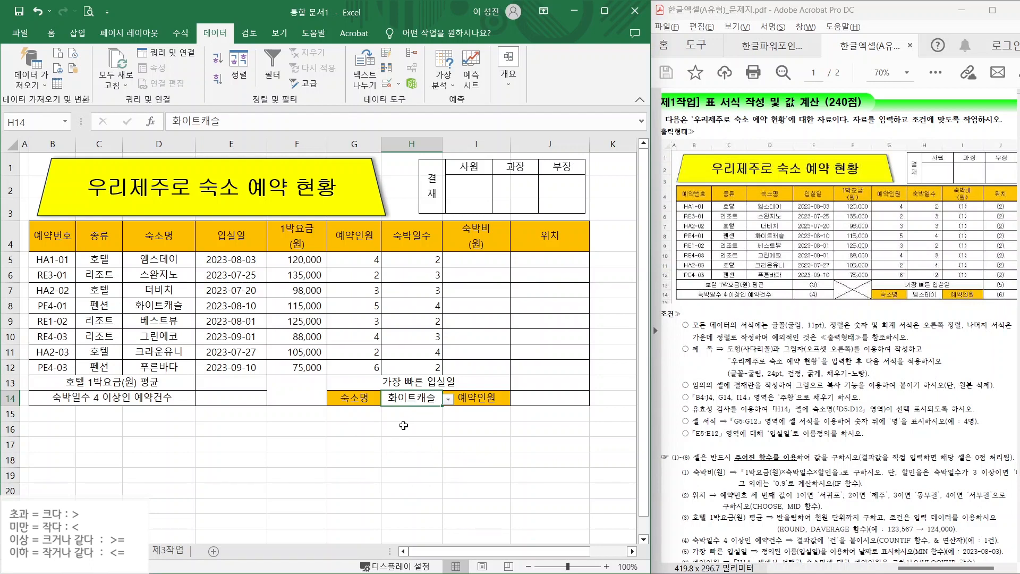
left_click(482, 419)
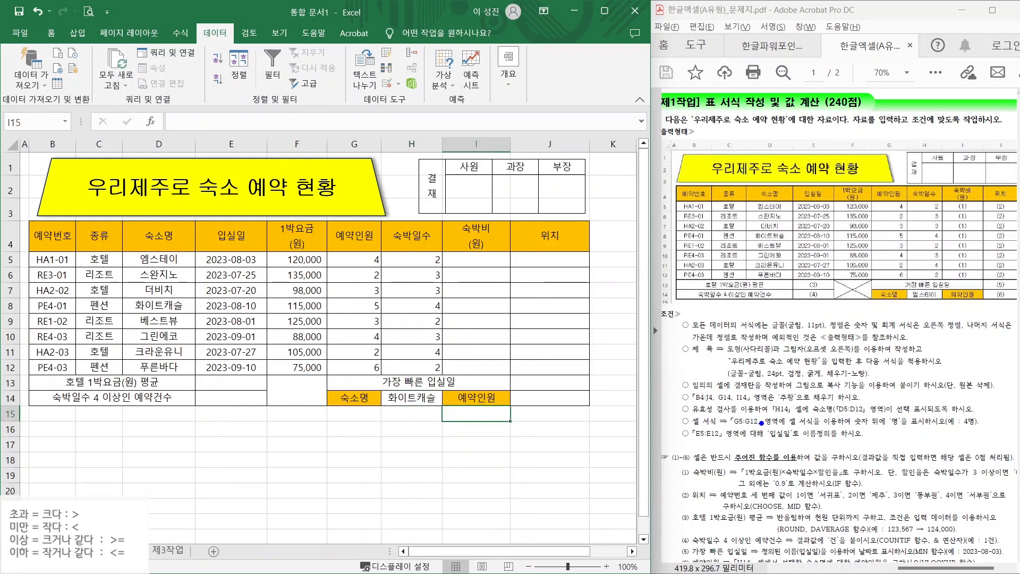
- Annotate the guest-count requirement and the guest column on screen
left_click_drag(734, 412, 716, 382)
left_click_drag(729, 428, 773, 427)
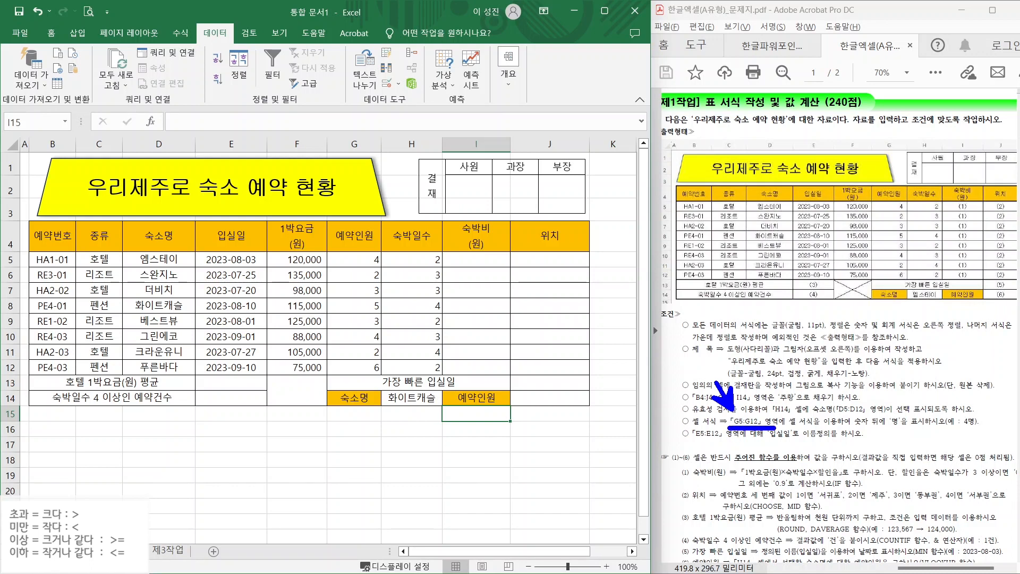
mouse_move(330, 248)
left_mouse_down()
mouse_move(391, 355)
mouse_move(383, 377)
left_mouse_up()
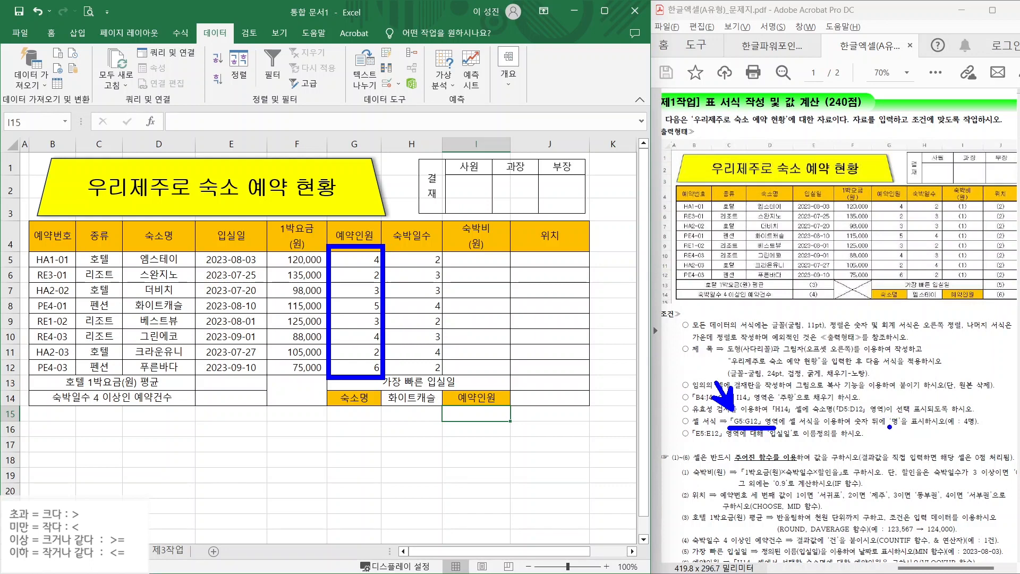
left_click_drag(860, 429, 923, 429)
mouse_move(986, 426)
left_mouse_down()
mouse_move(939, 424)
mouse_move(988, 436)
left_mouse_up()
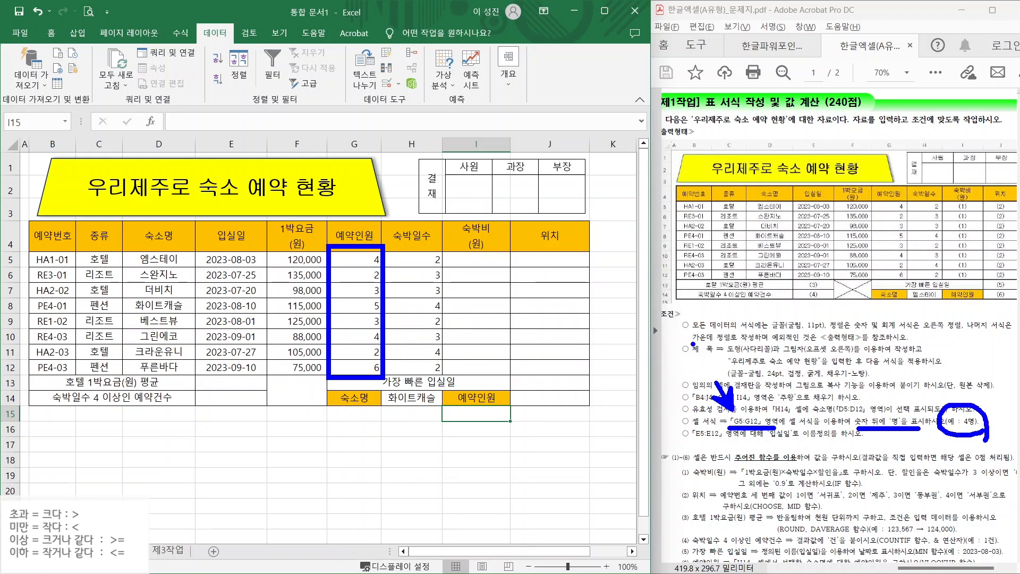
- Apply the custom number format 0명 to the guest counts G5:G12
left_click_drag(357, 260, 356, 367)
right_click(356, 367)
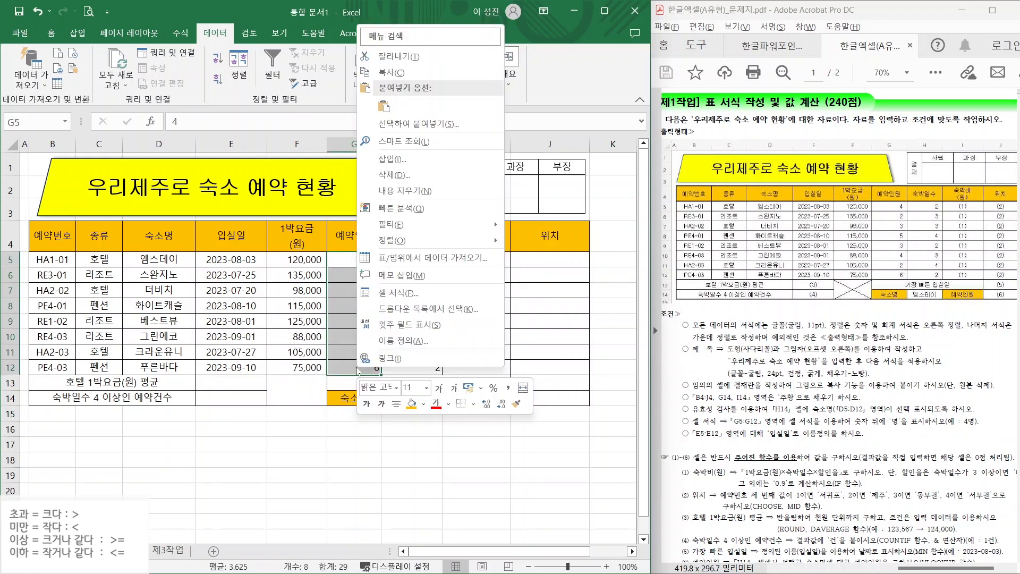
left_click(402, 294)
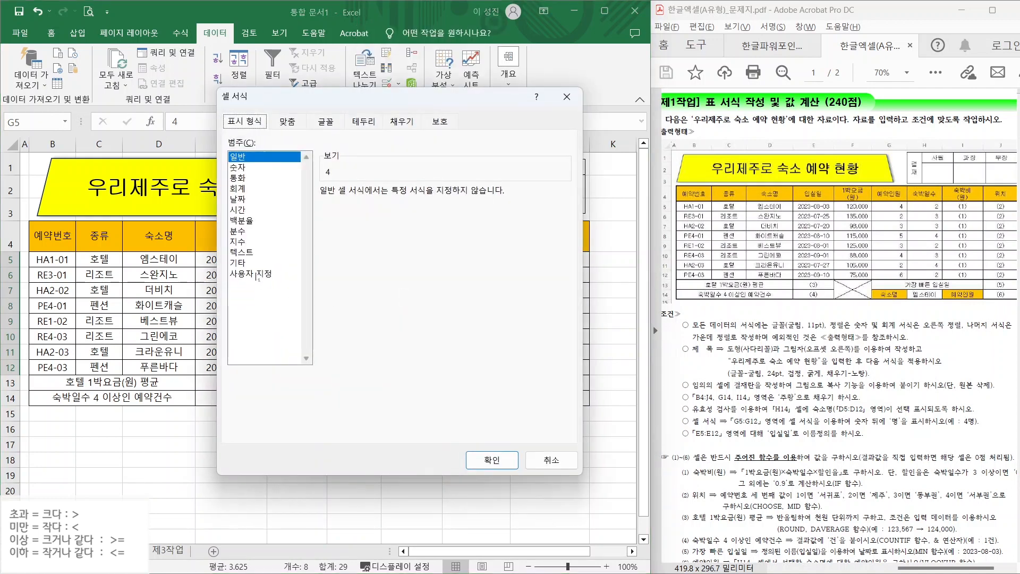
left_click(250, 273)
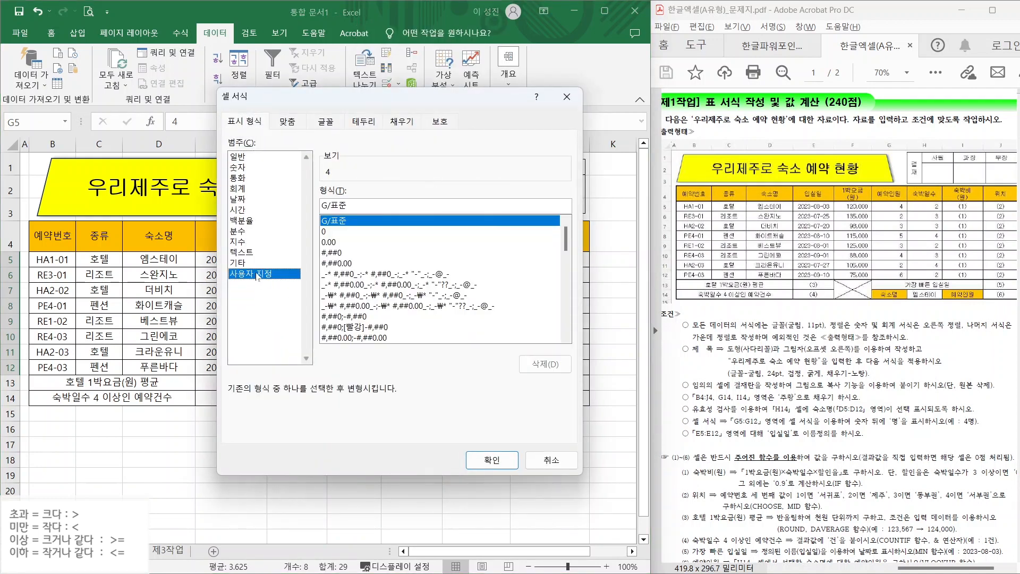
left_click(330, 232)
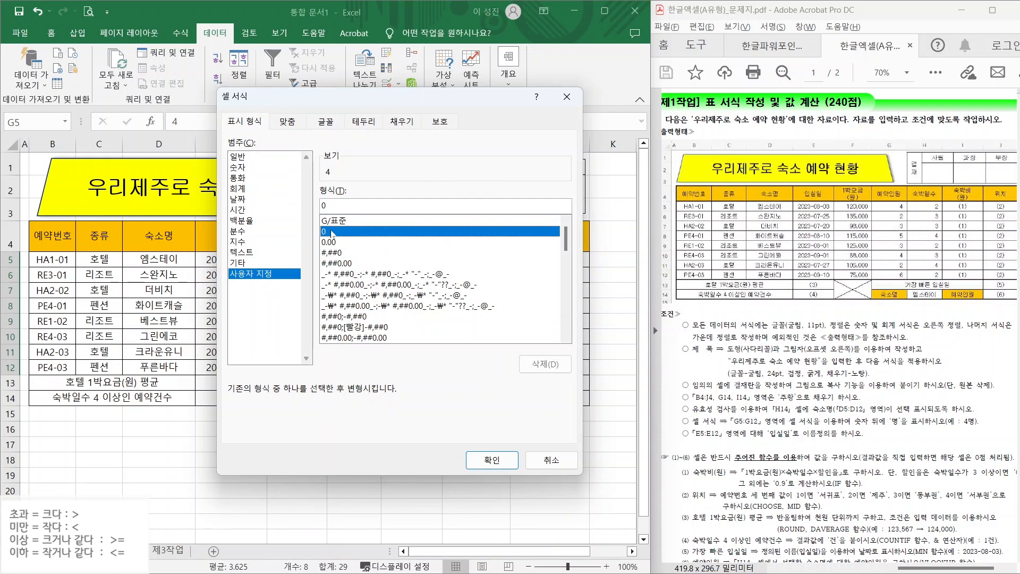
left_click(325, 205)
type("명")
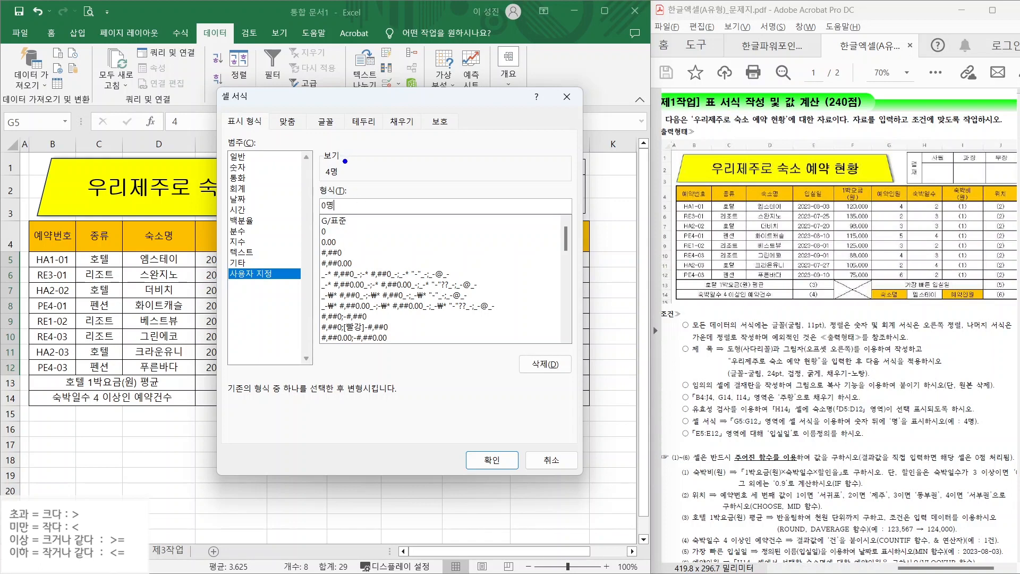
left_click_drag(346, 161, 376, 119)
left_click(492, 460)
left_click(412, 459)
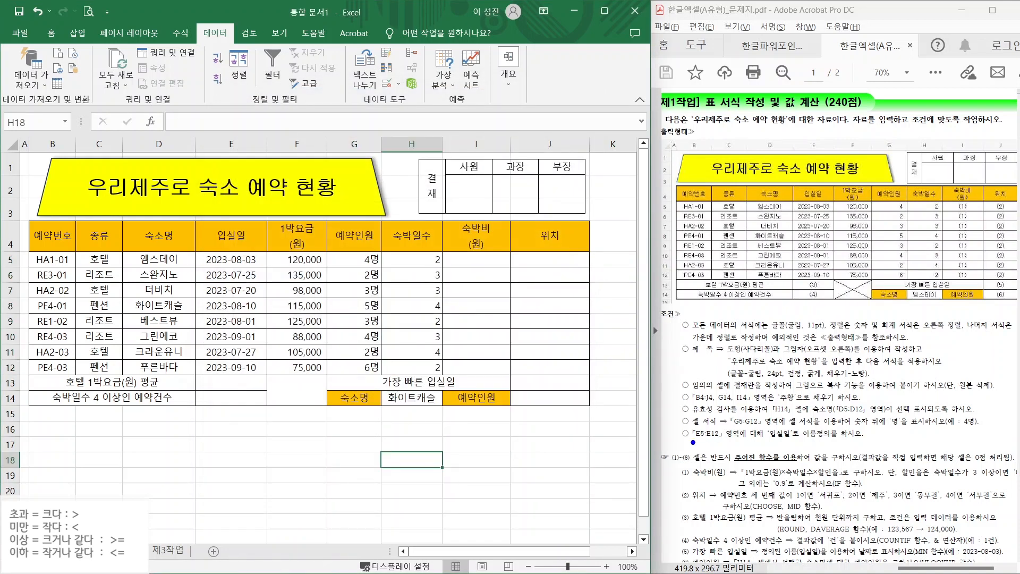
- Review the check-in dates in column E from E5 down to E10
left_click_drag(693, 443, 845, 436)
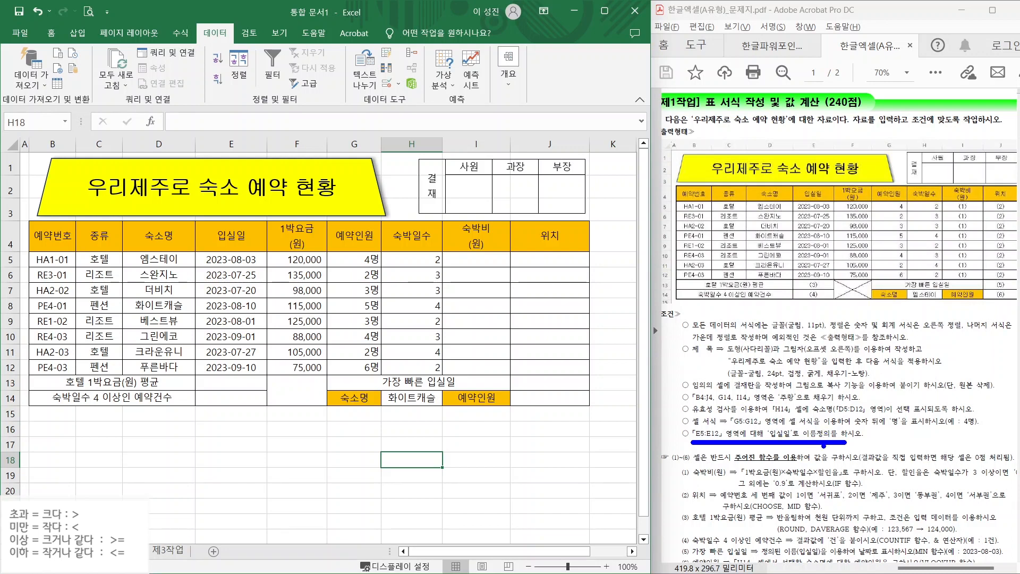
left_click(219, 259)
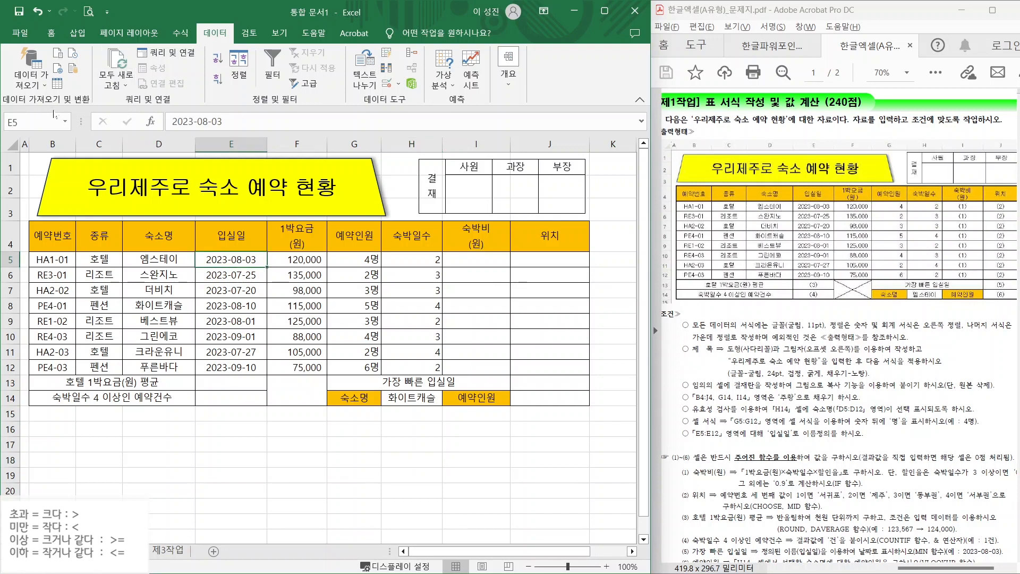
mouse_move(32, 133)
left_mouse_down()
mouse_move(1, 139)
mouse_move(27, 111)
mouse_move(23, 131)
left_mouse_up()
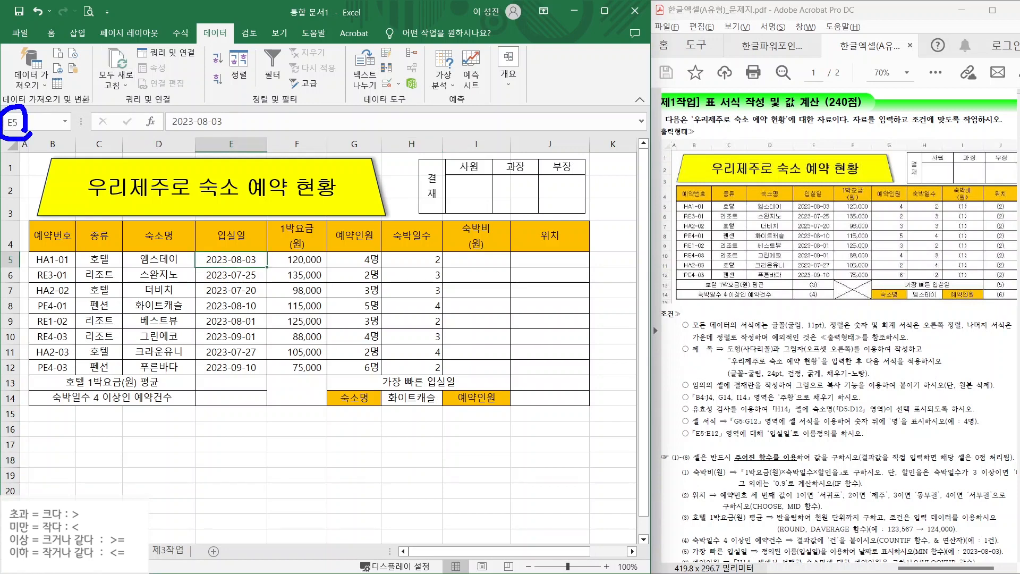
left_click_drag(72, 161, 24, 127)
key("Escape")
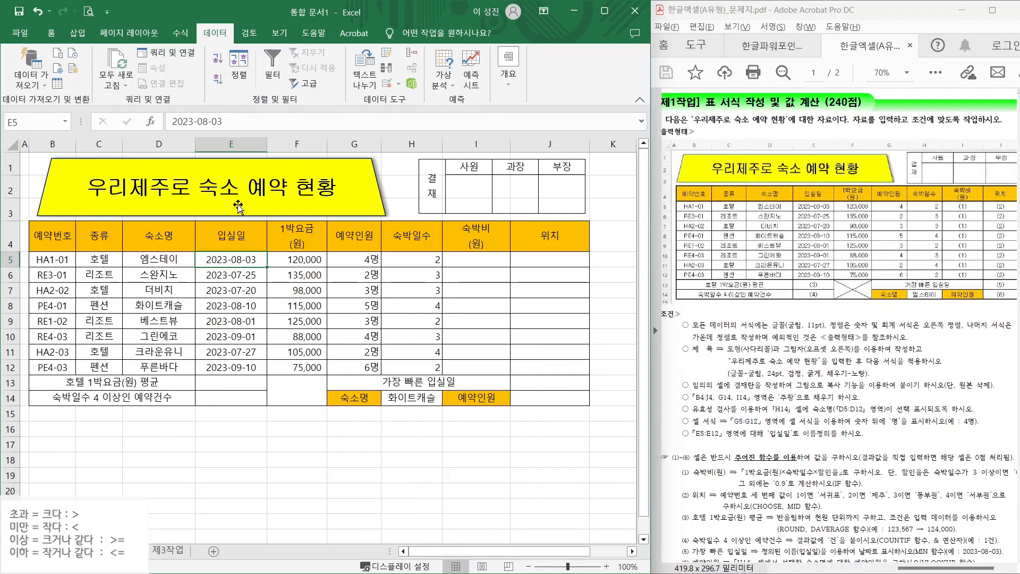
left_click(215, 276)
left_click(222, 289)
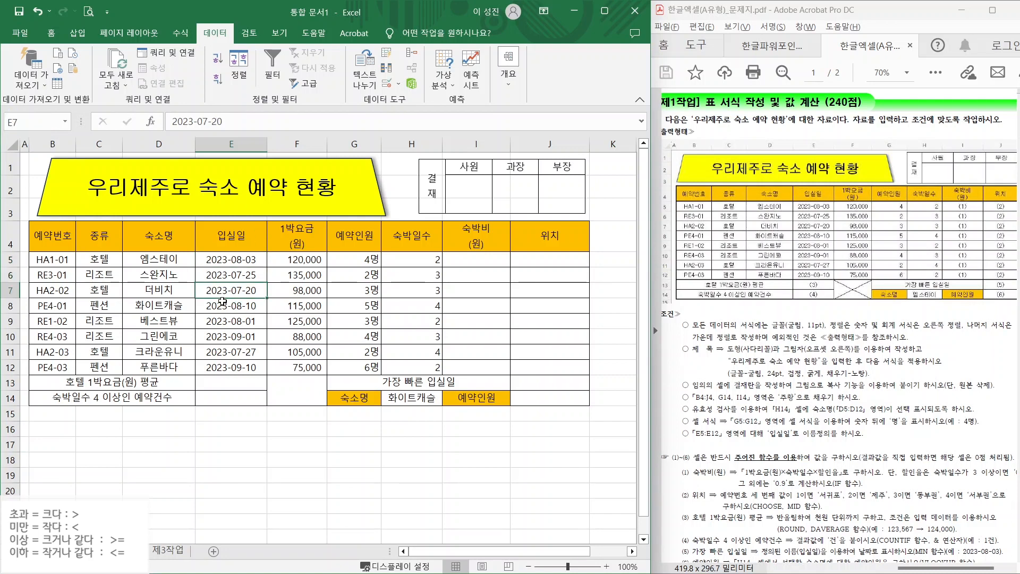
left_click(222, 305)
left_click(220, 320)
left_click(220, 335)
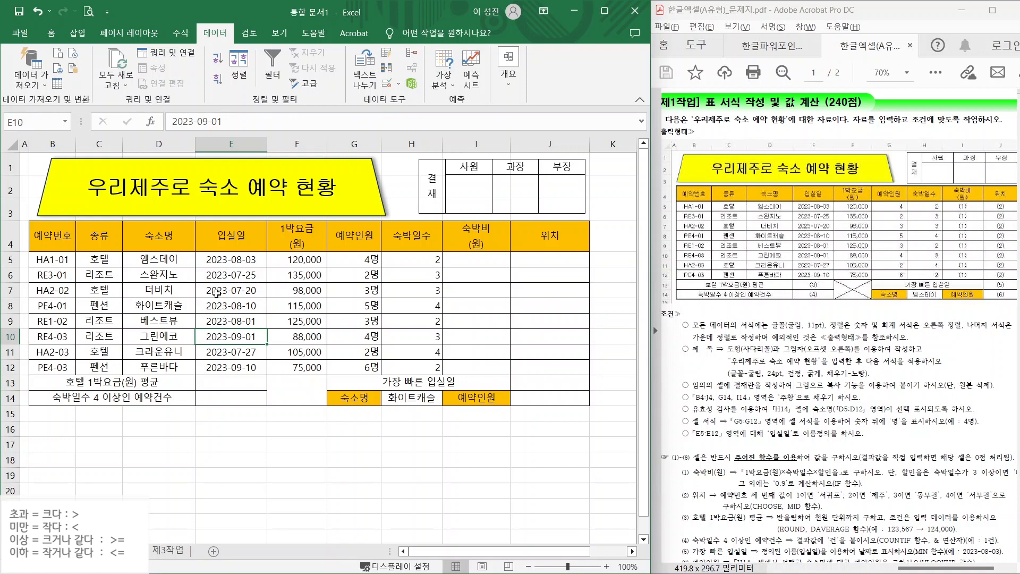
- Select E5:E12 and define its name as 입실일 in the Name Box
left_click_drag(219, 259, 222, 279)
left_click_drag(224, 350, 224, 367)
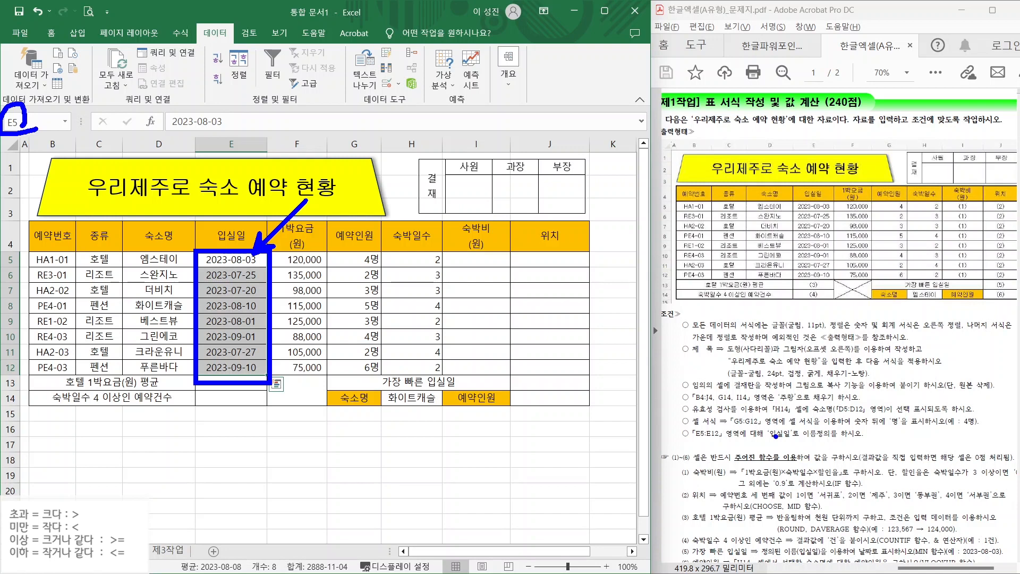
left_click_drag(766, 441, 831, 441)
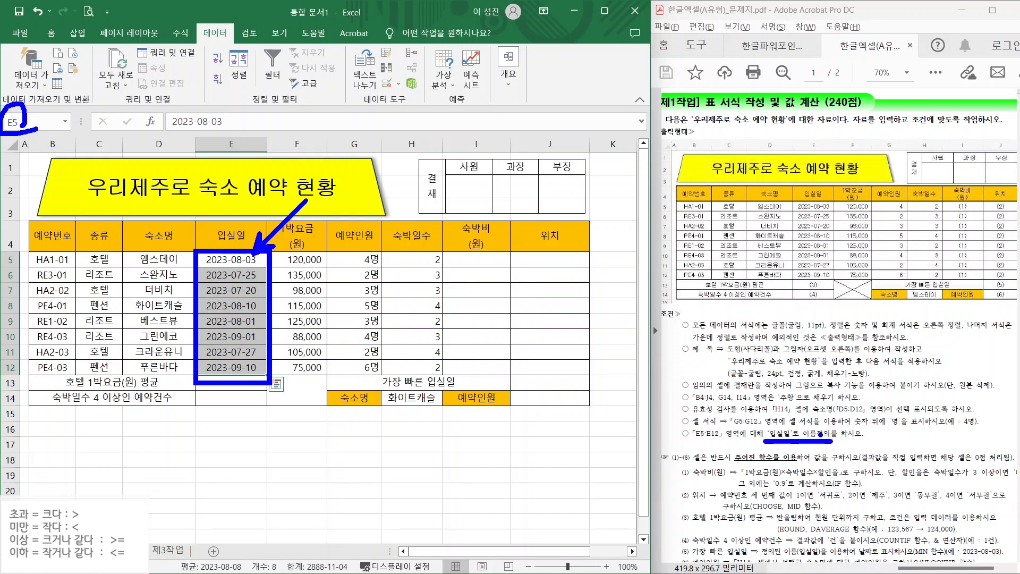
key("Escape")
left_click(13, 122)
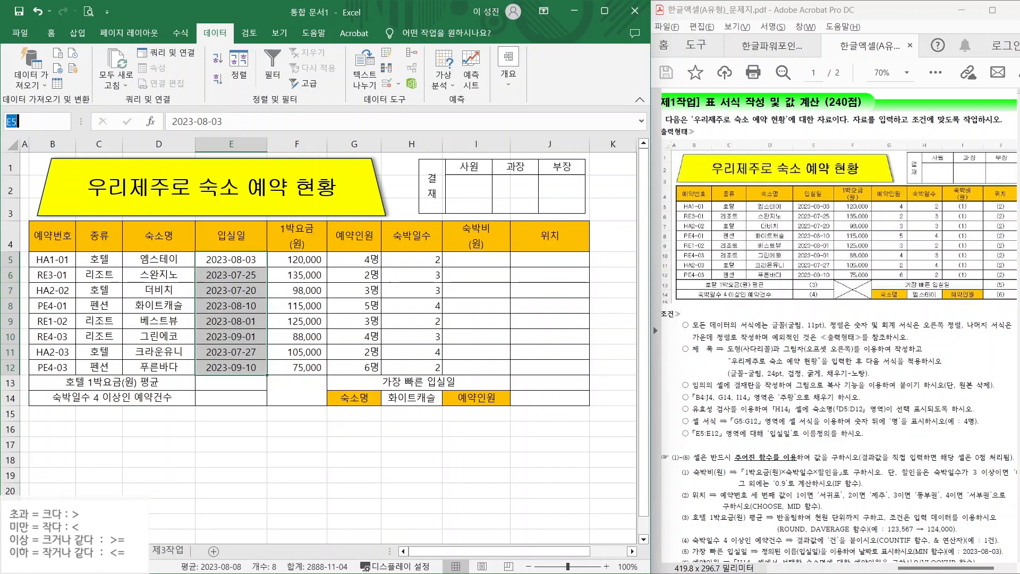
type("입실일")
key("Return")
- Recheck the named entry-date cells in column E, then deselect them
left_click(244, 260)
left_click(239, 275)
left_click(239, 295)
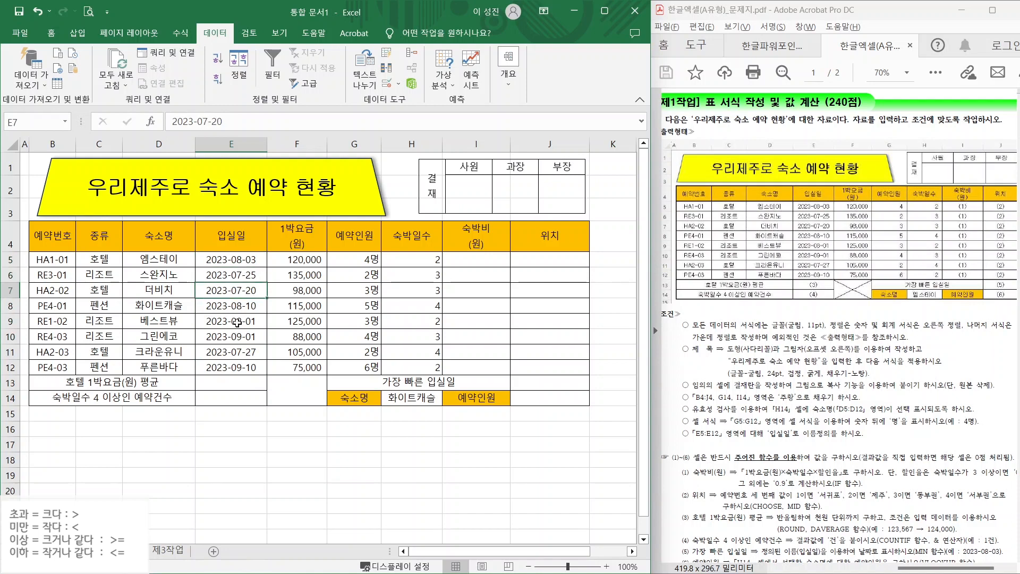
left_click(237, 322)
left_click(232, 355)
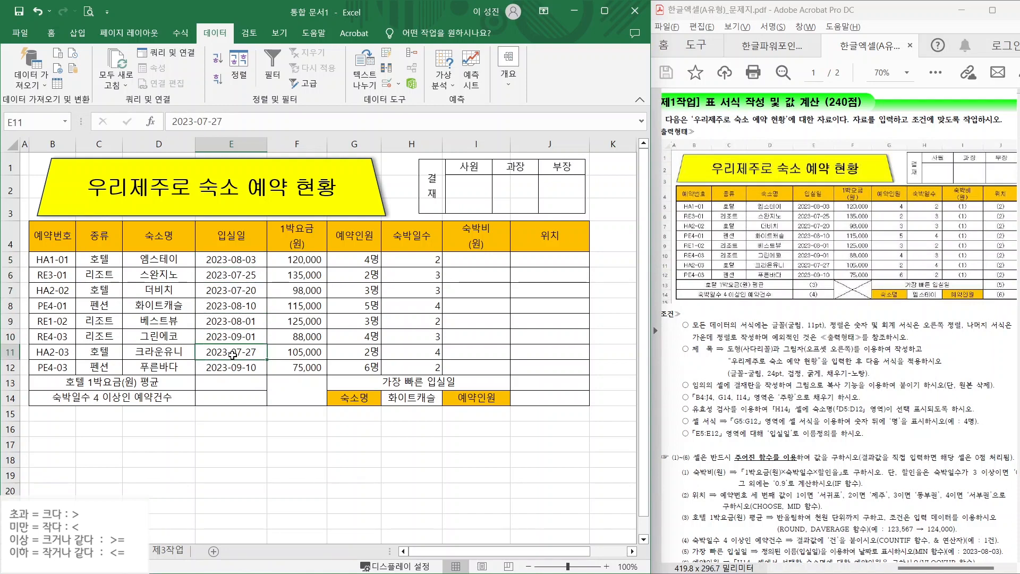
left_click_drag(230, 259, 223, 366)
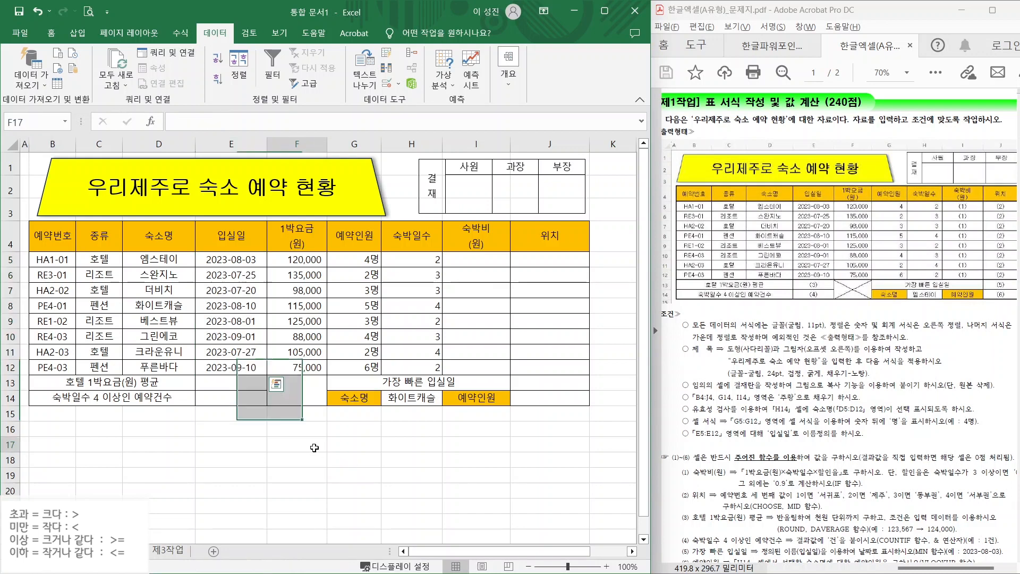
left_click(297, 444)
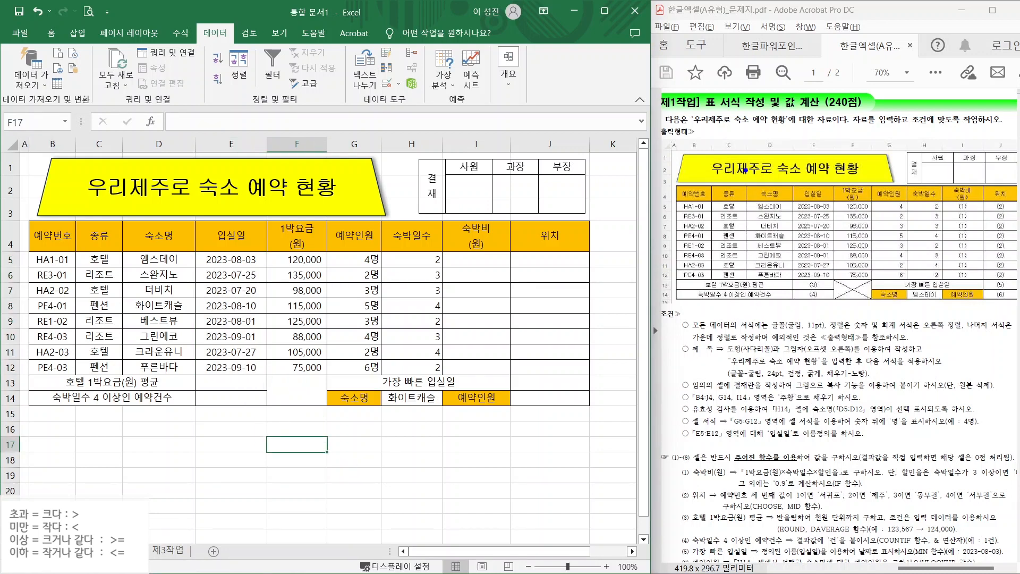
- Put thick outside borders around the table B4:J14 and the data rows B5:J12
left_click_drag(686, 186, 646, 154)
left_click_drag(854, 294, 890, 348)
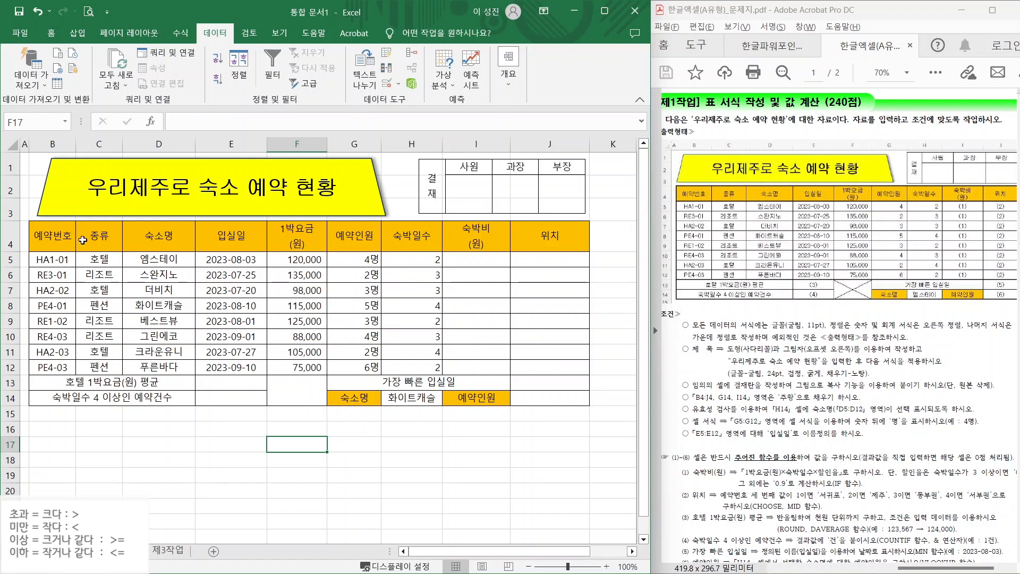
mouse_move(58, 236)
left_mouse_down()
mouse_move(417, 350)
mouse_move(553, 414)
mouse_move(550, 403)
left_mouse_up()
left_click(52, 34)
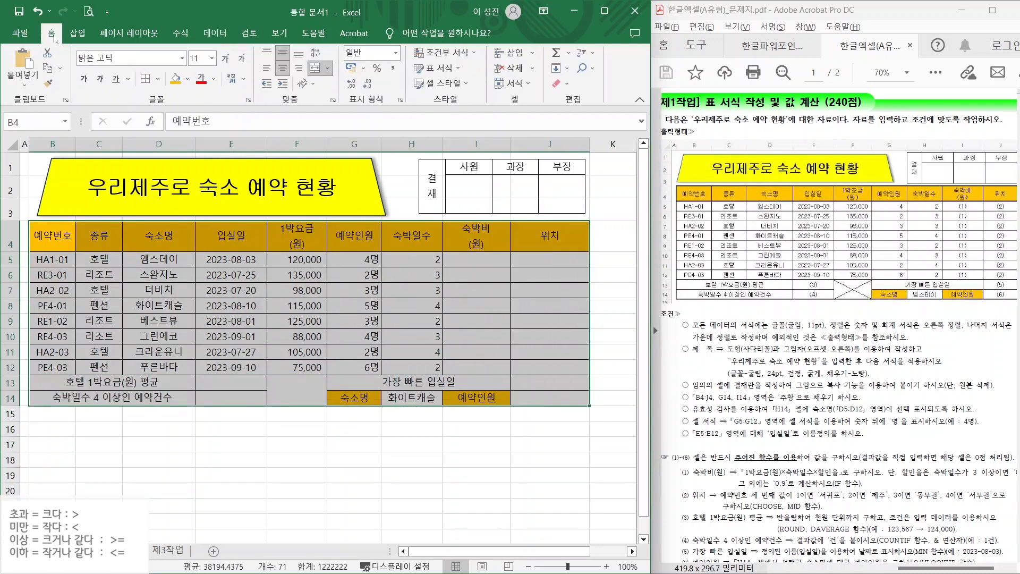
left_click(157, 80)
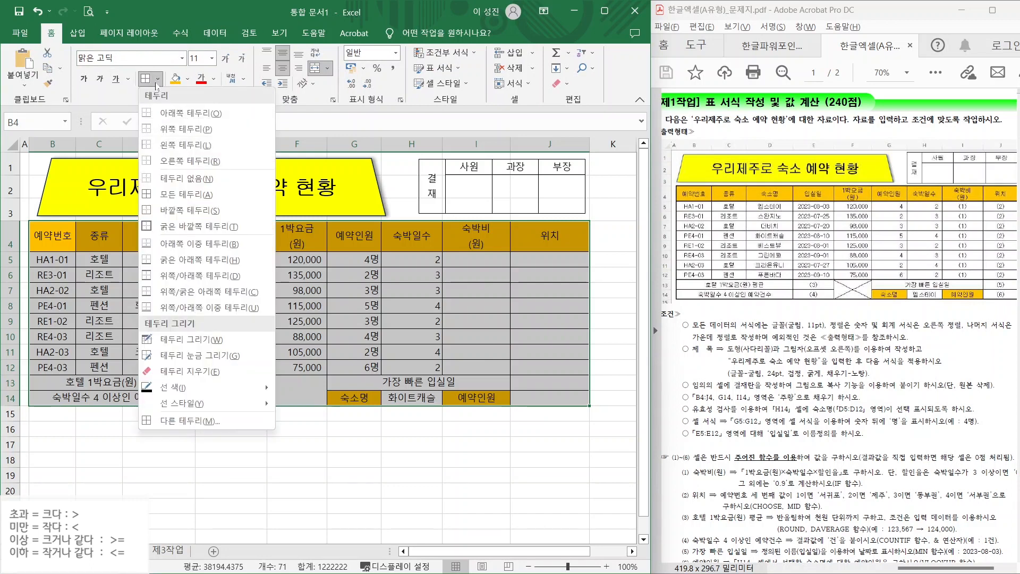
left_click(185, 227)
left_click_drag(42, 260, 469, 370)
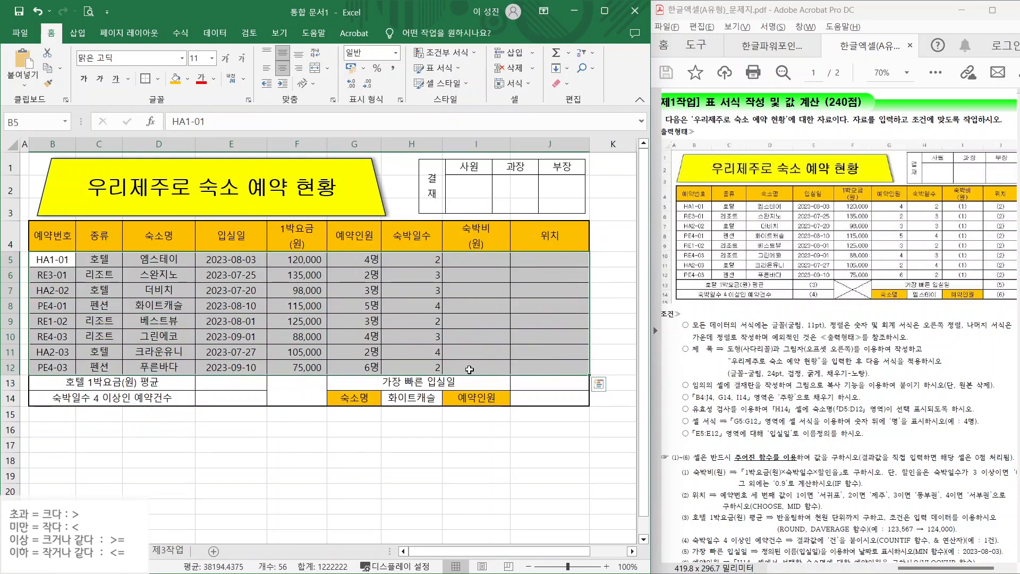
left_click(144, 79)
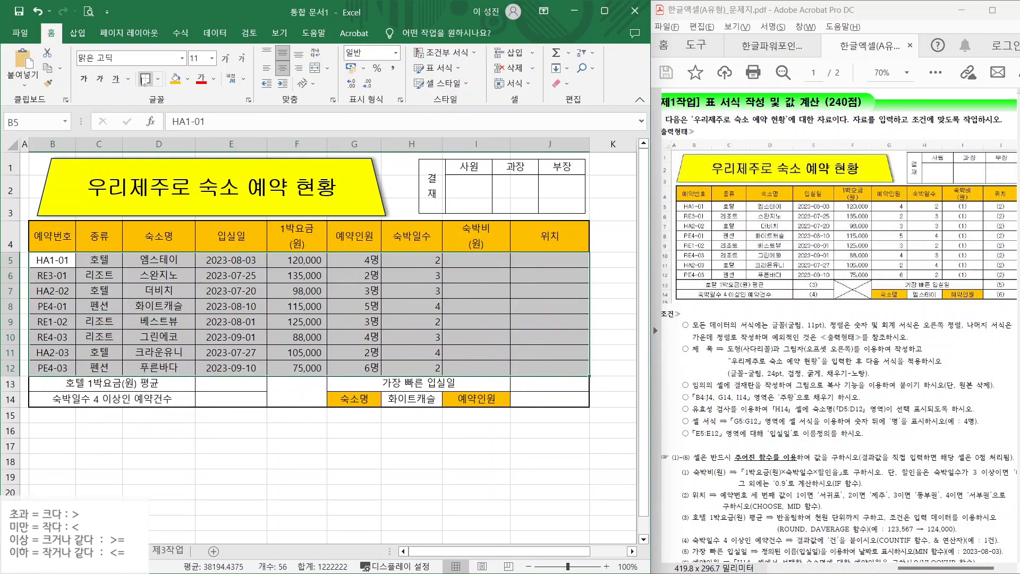
- Cross the merged cell F13:F14 with both diagonal border lines
left_click(296, 387)
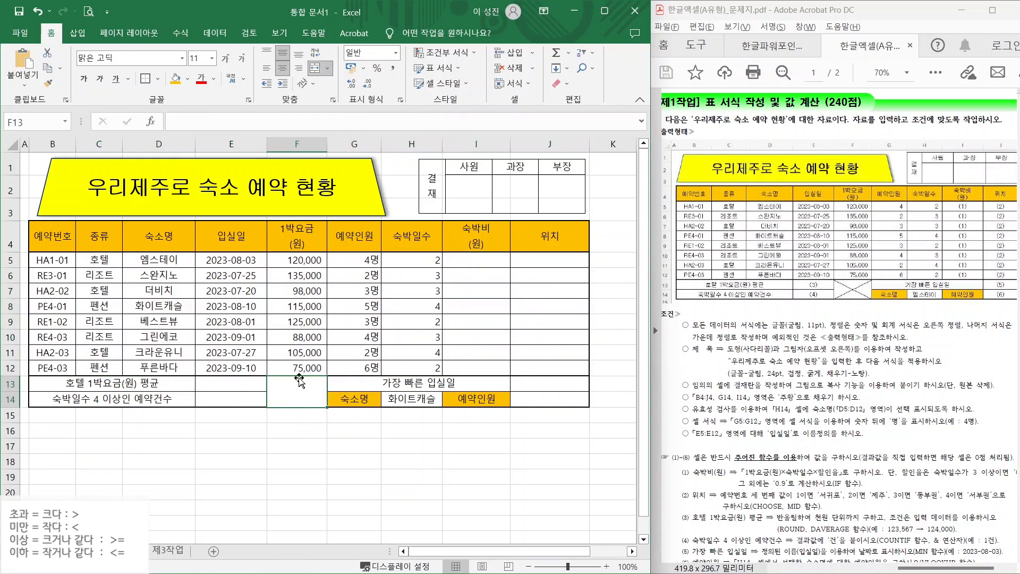
left_click(158, 80)
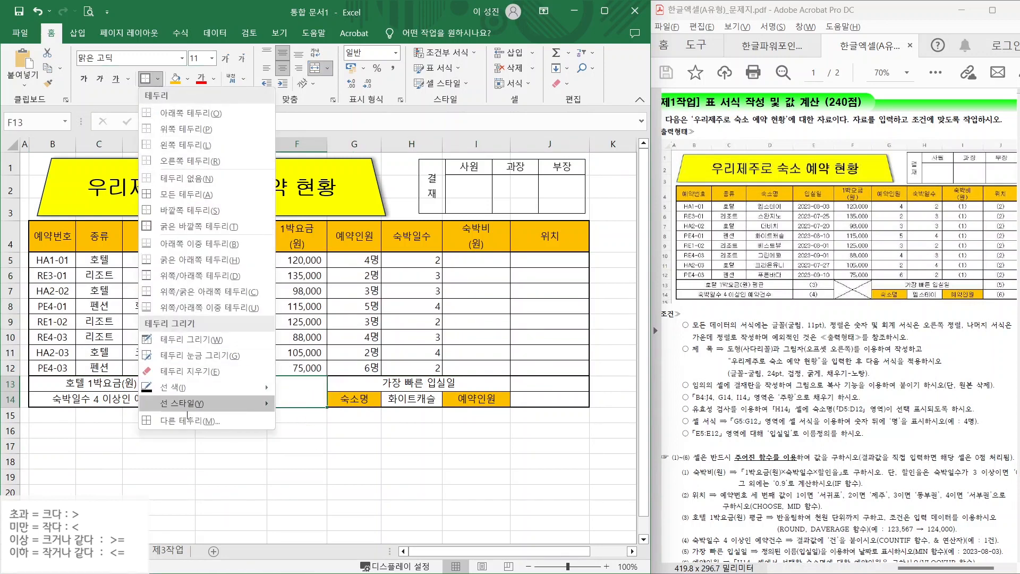
left_click(187, 420)
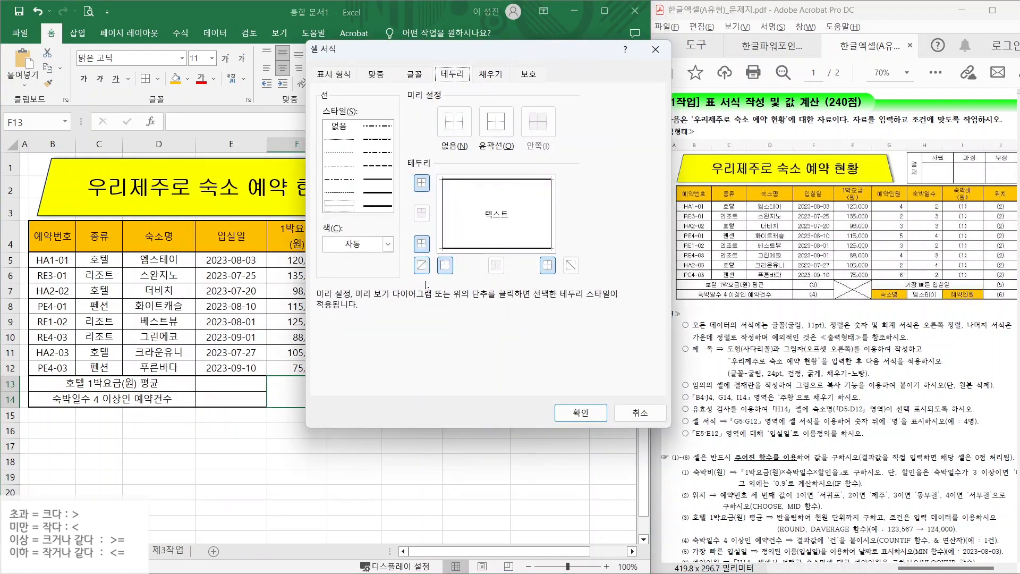
left_click(422, 265)
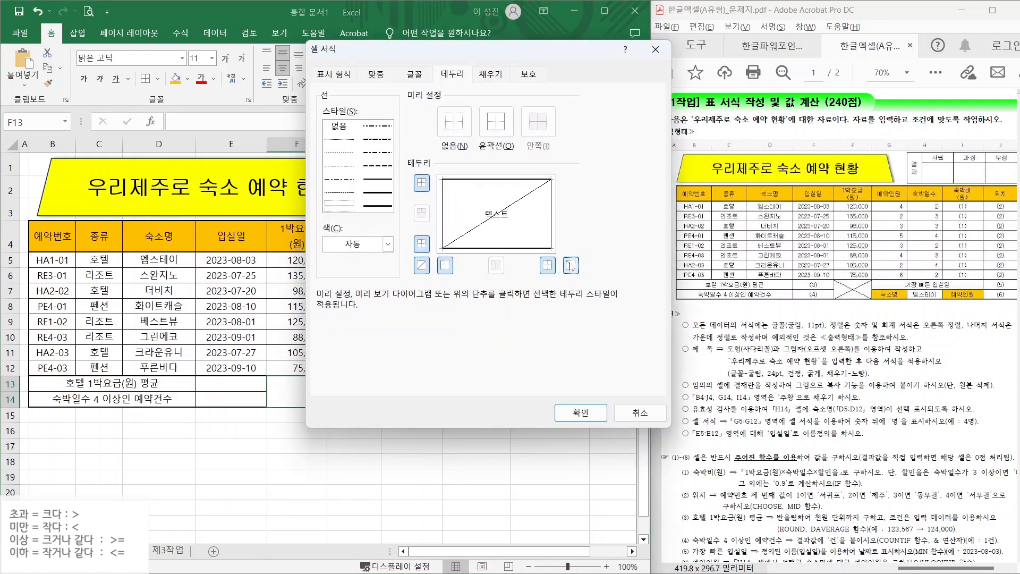
left_click(571, 265)
left_click(581, 412)
left_click(412, 462)
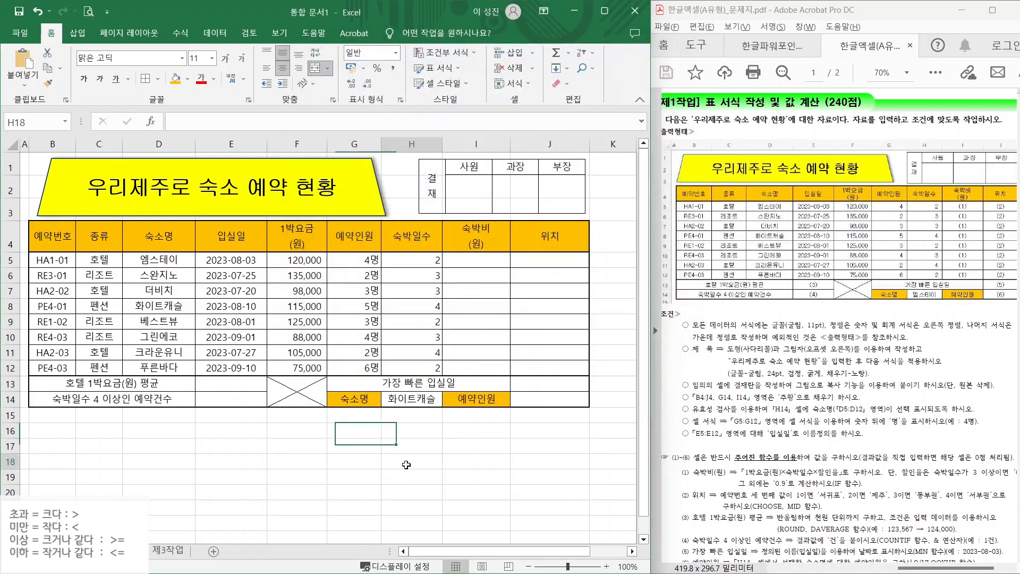
mouse_move(598, 6)
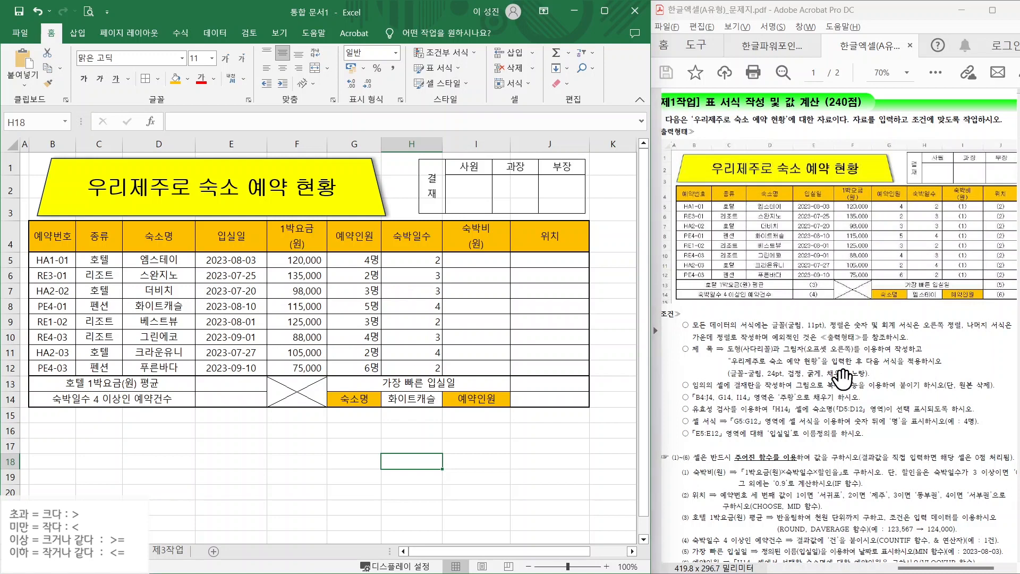
scroll(776, 413, "down", 2)
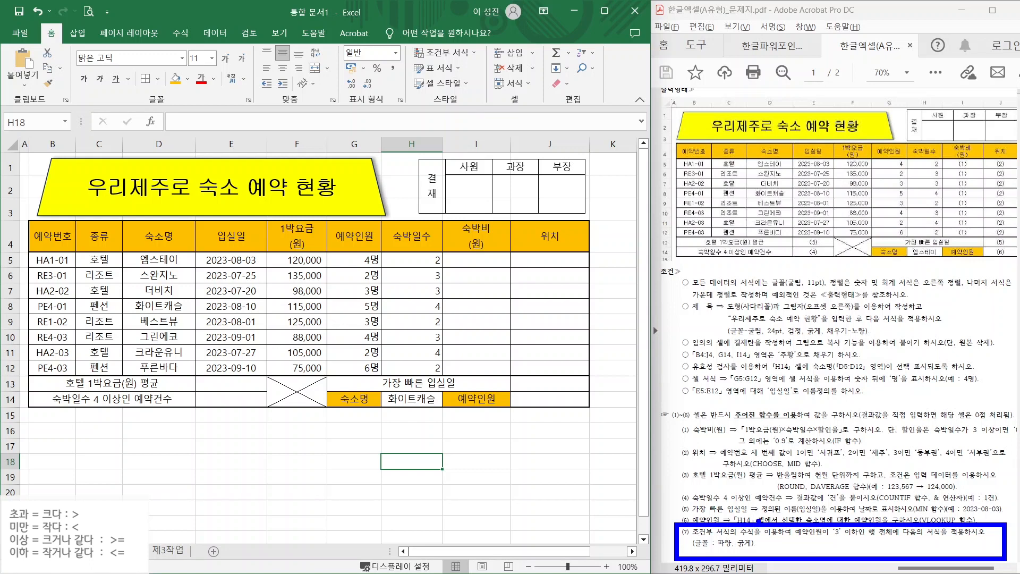
key("ctrl+z")
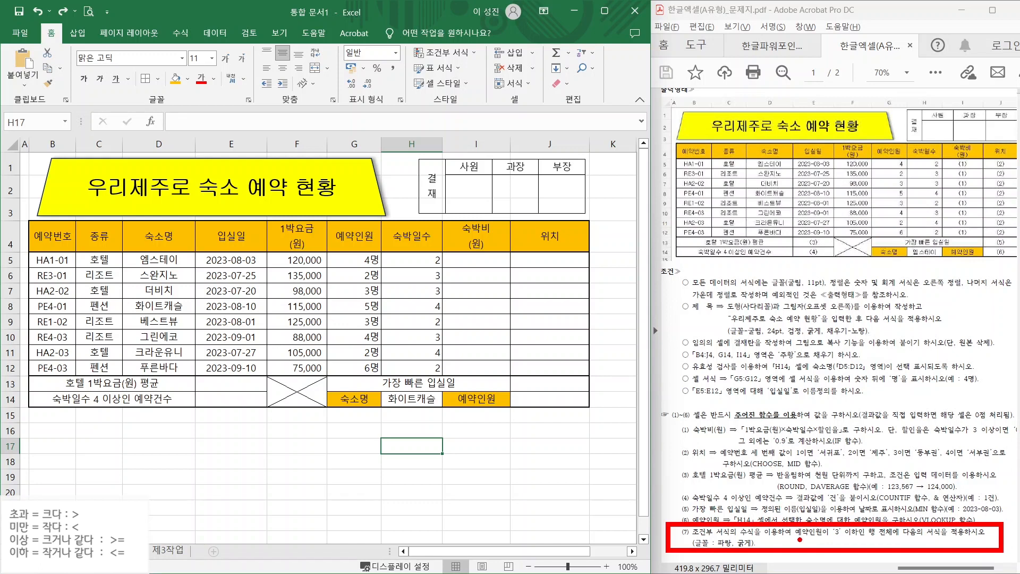
left_click_drag(797, 539, 868, 539)
mouse_move(590, 214)
left_mouse_down()
mouse_move(567, 238)
mouse_move(588, 300)
left_mouse_up()
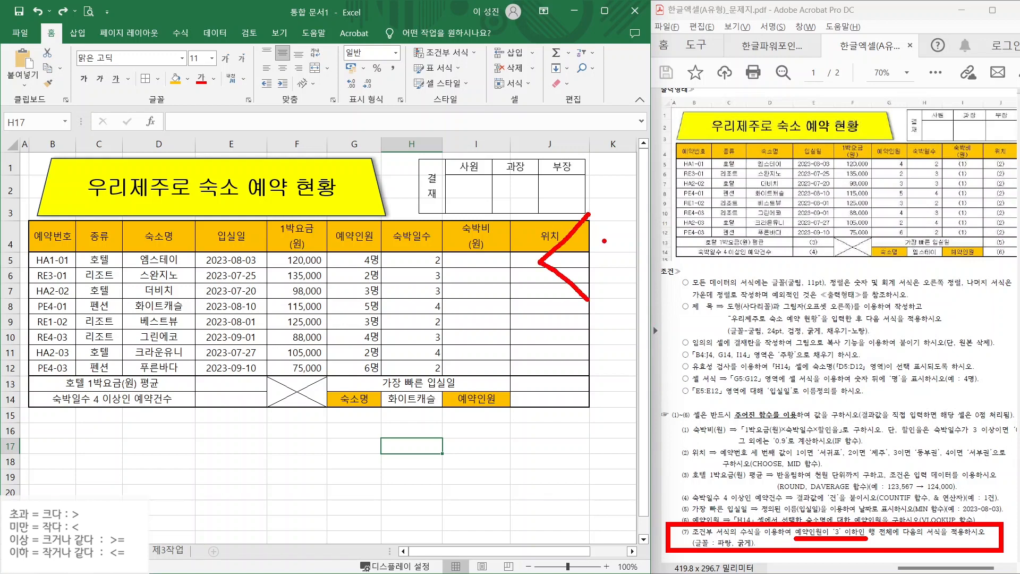
left_click_drag(604, 240, 657, 241)
left_click_drag(597, 259, 660, 259)
left_click_drag(757, 234, 778, 278)
mouse_move(784, 241)
left_mouse_down()
mouse_move(803, 241)
mouse_move(802, 214)
left_mouse_up()
left_click_drag(804, 240, 826, 238)
mouse_move(805, 243)
left_mouse_down()
mouse_move(798, 266)
mouse_move(812, 261)
left_mouse_up()
left_click_drag(835, 233, 838, 279)
left_click_drag(839, 253, 861, 252)
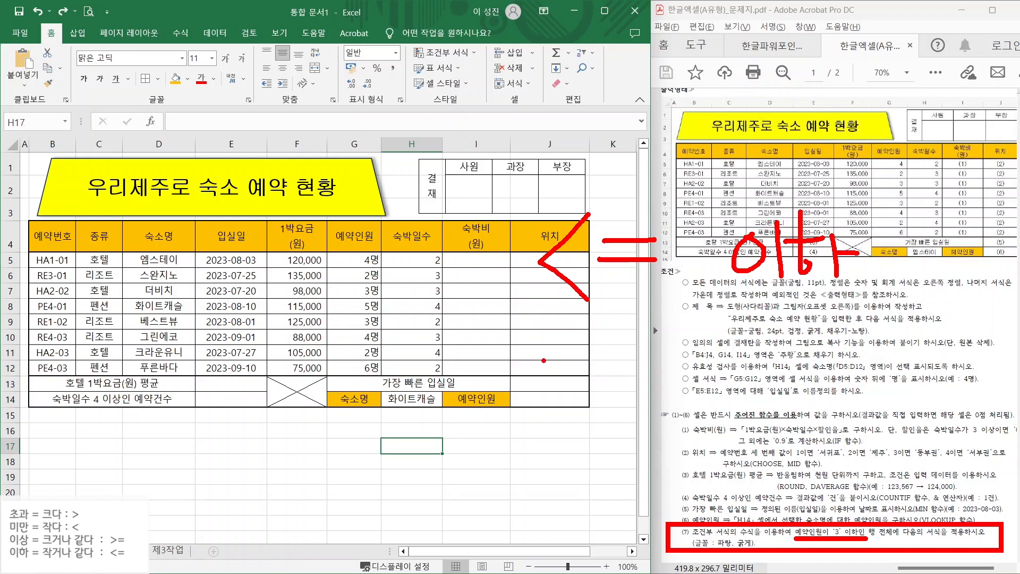
mouse_move(544, 354)
left_mouse_down()
mouse_move(587, 381)
mouse_move(554, 420)
left_mouse_up()
mouse_move(618, 383)
left_mouse_down()
mouse_move(670, 380)
mouse_move(659, 393)
left_mouse_up()
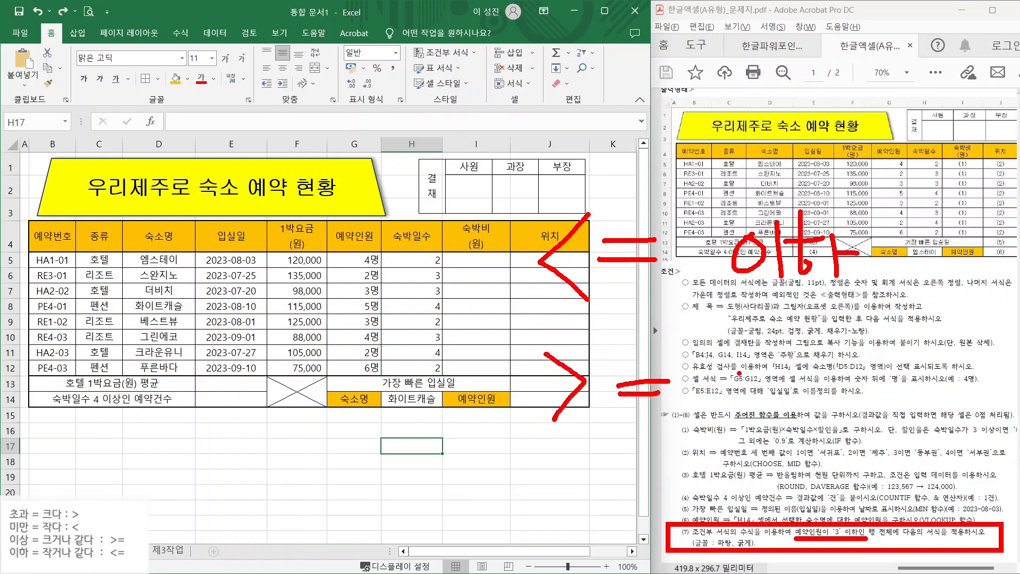
left_click_drag(740, 372, 772, 419)
left_click_drag(810, 348, 795, 386)
left_click_drag(803, 377, 817, 387)
mouse_move(834, 350)
left_mouse_down()
mouse_move(837, 389)
mouse_move(855, 362)
left_mouse_up()
mouse_move(829, 400)
left_mouse_down()
mouse_move(799, 428)
mouse_move(833, 398)
left_mouse_up()
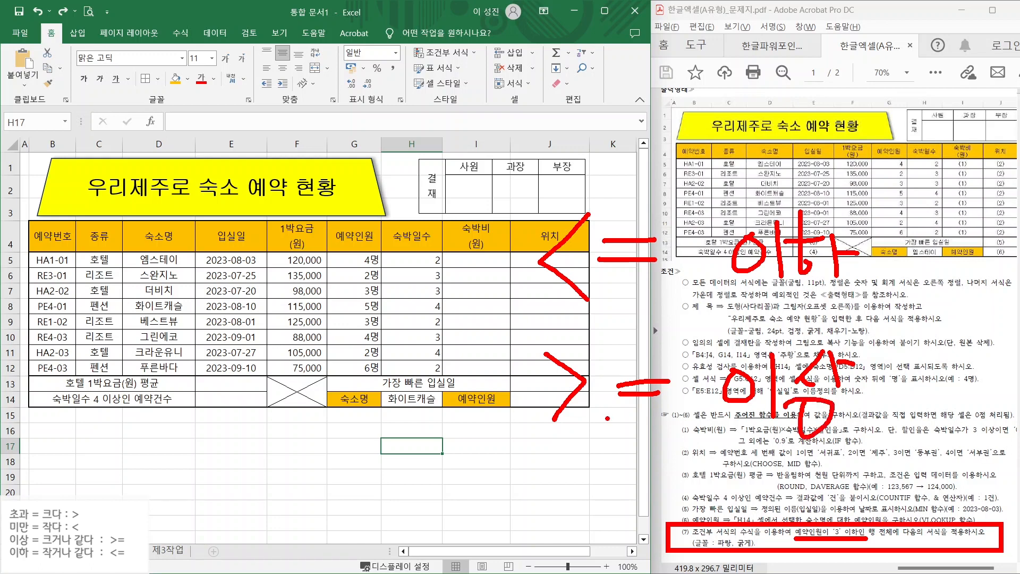
key("Escape")
mouse_move(52, 260)
left_mouse_down()
mouse_move(553, 353)
mouse_move(552, 365)
left_mouse_up()
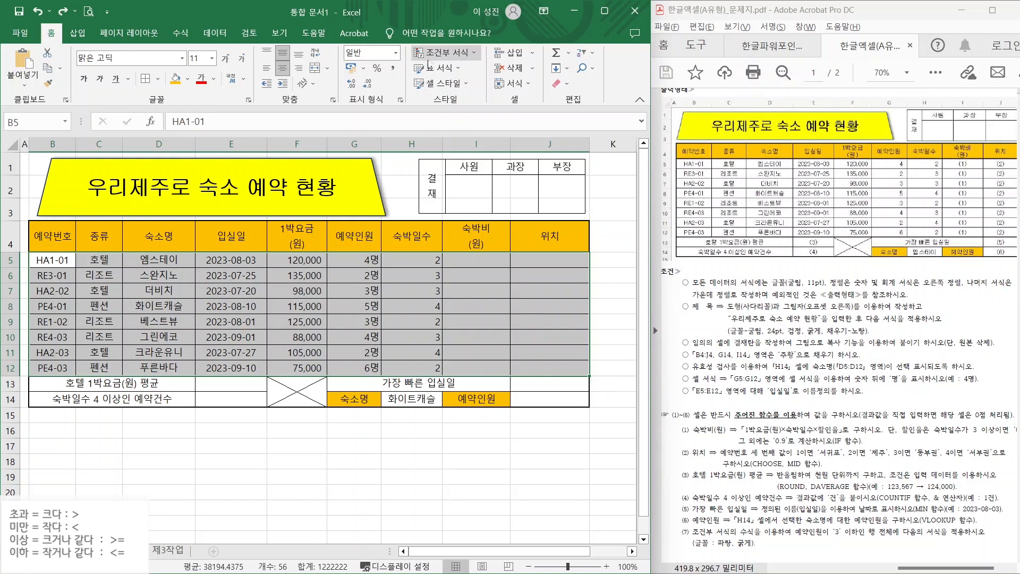
- Create a new formula-based conditional formatting rule referencing =$G$5
left_click(438, 52)
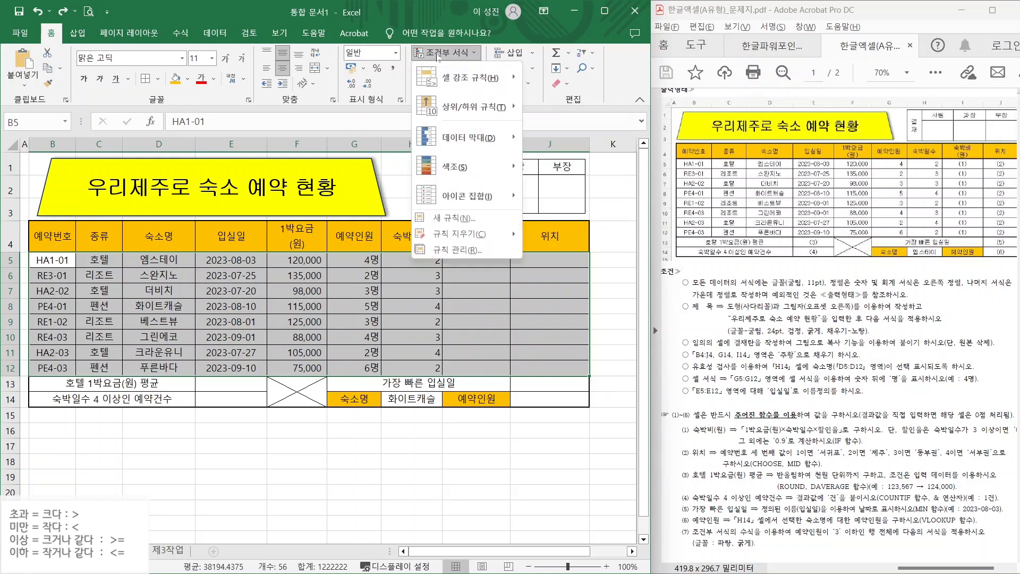
left_click(458, 218)
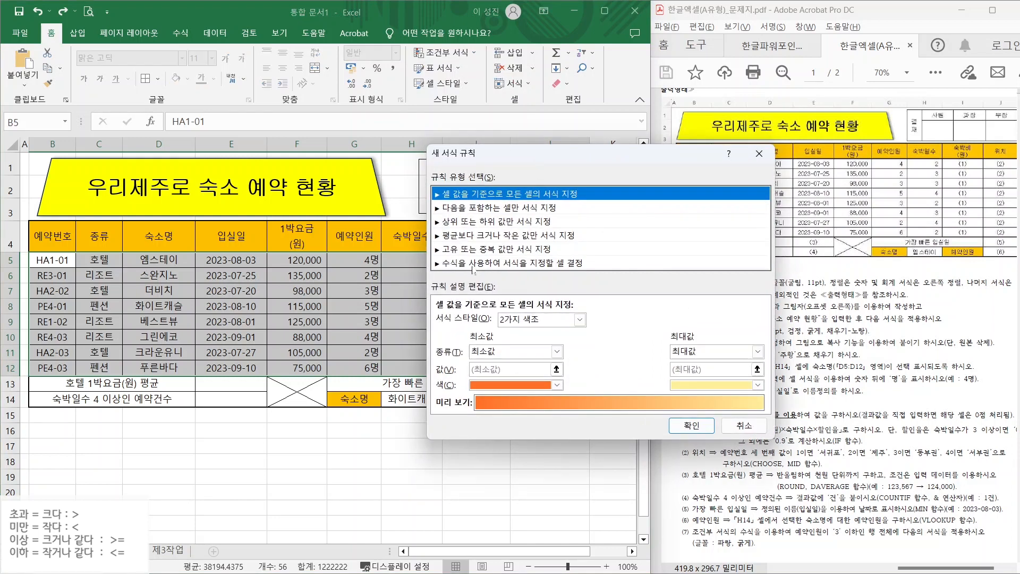
left_click(473, 264)
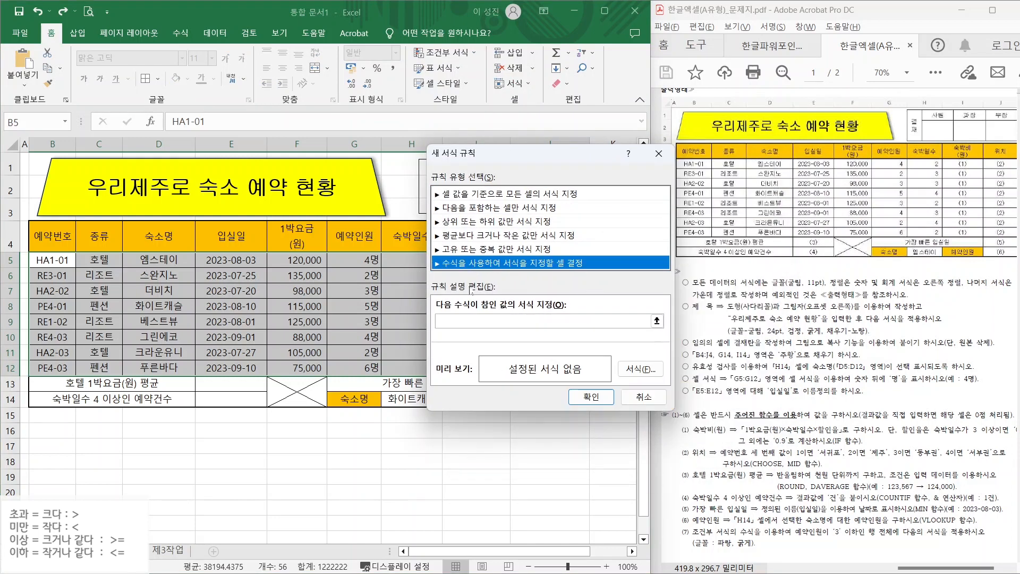
left_click(470, 321)
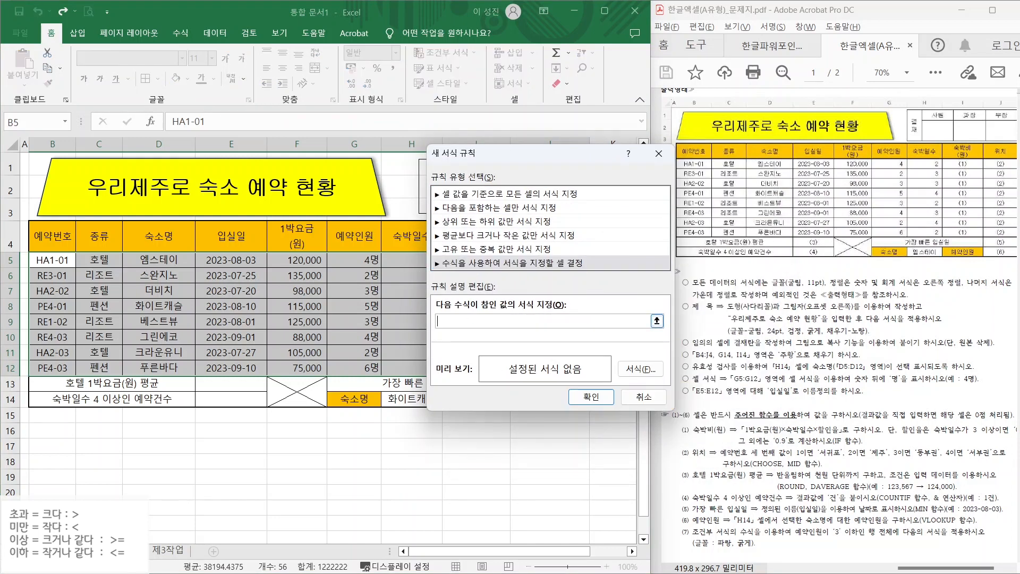
type("=")
left_click(351, 259)
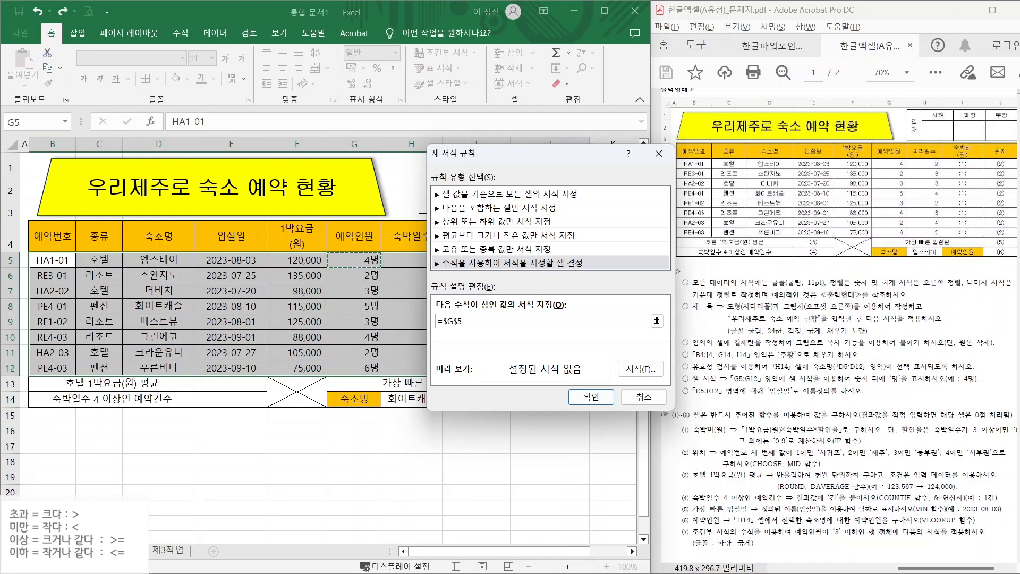
- Annotate the guest counts and the $G$5 reference to explain which dollar sign to drop
mouse_move(589, 302)
left_mouse_down()
mouse_move(582, 337)
mouse_move(552, 357)
left_mouse_up()
left_click_drag(574, 281, 575, 387)
mouse_move(644, 307)
left_mouse_down()
mouse_move(606, 335)
mouse_move(657, 334)
left_mouse_up()
left_click_drag(640, 336, 640, 375)
mouse_move(710, 301)
left_mouse_down()
mouse_move(702, 335)
mouse_move(669, 354)
mouse_move(682, 370)
mouse_move(747, 356)
mouse_move(726, 363)
left_mouse_up()
left_click_drag(715, 315, 769, 309)
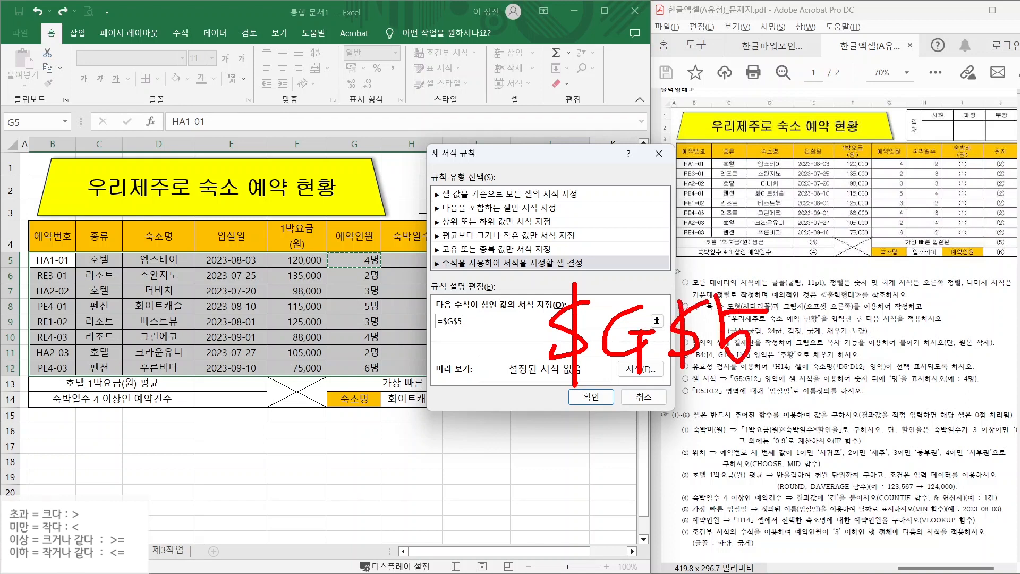
mouse_move(609, 142)
left_mouse_down()
mouse_move(596, 144)
mouse_move(582, 205)
mouse_move(635, 180)
left_mouse_up()
left_click_drag(611, 179, 619, 217)
mouse_move(640, 150)
left_mouse_down()
mouse_move(670, 196)
mouse_move(662, 204)
left_mouse_up()
left_click_drag(644, 164, 691, 164)
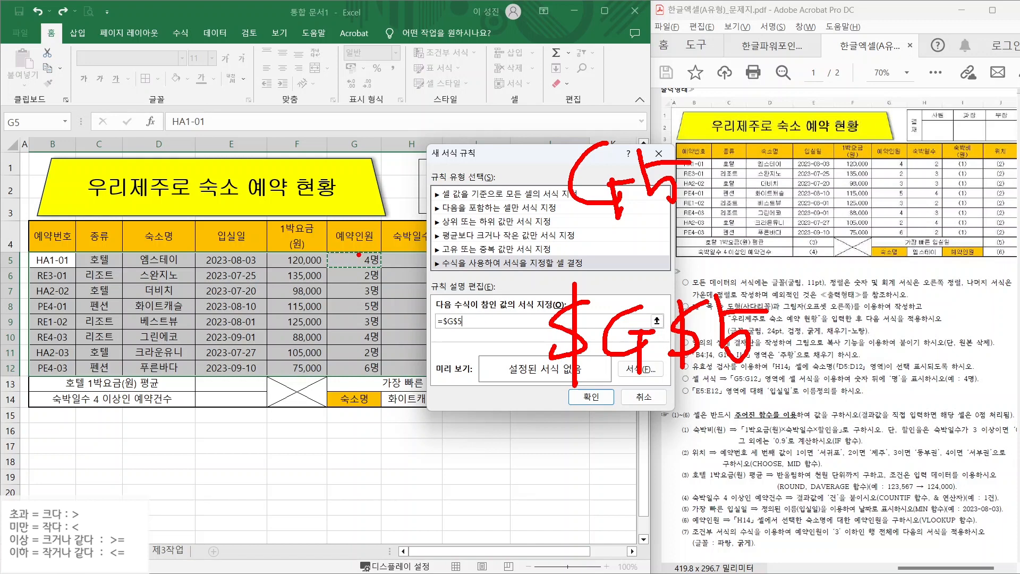
left_click_drag(359, 255, 299, 203)
left_click_drag(350, 276, 316, 252)
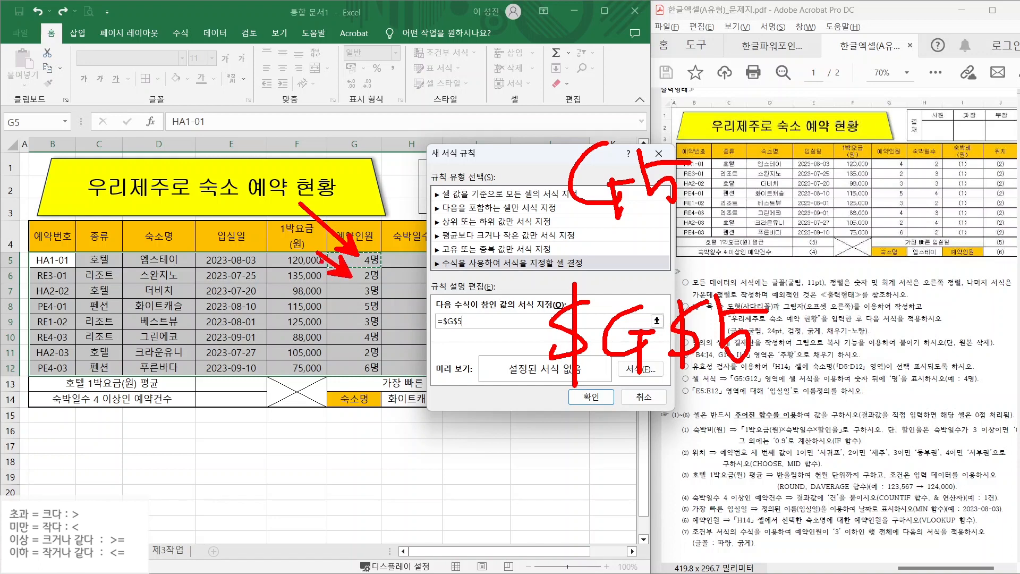
mouse_move(348, 291)
left_mouse_down()
mouse_move(315, 275)
mouse_move(303, 325)
left_mouse_up()
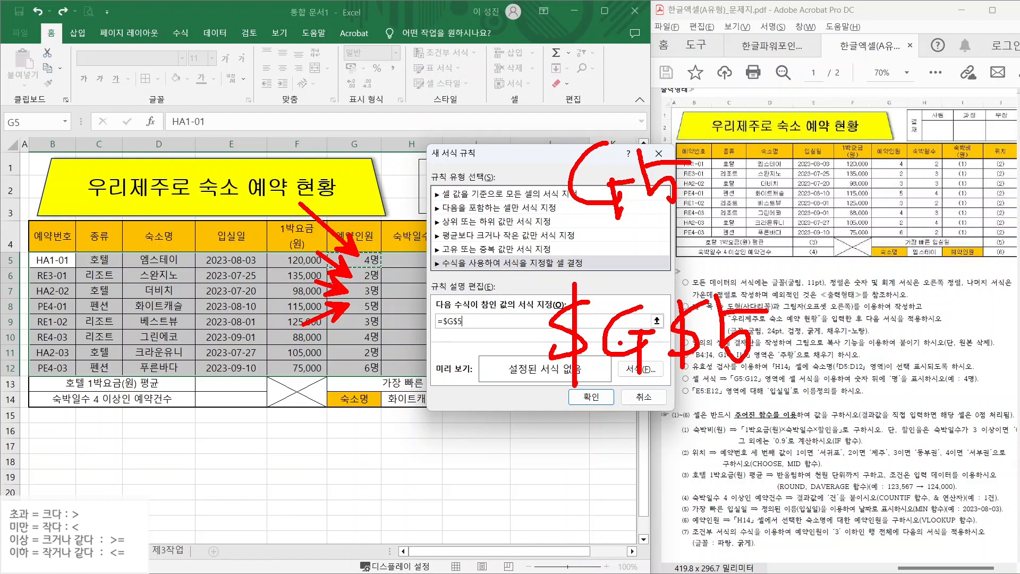
left_click_drag(542, 282, 662, 403)
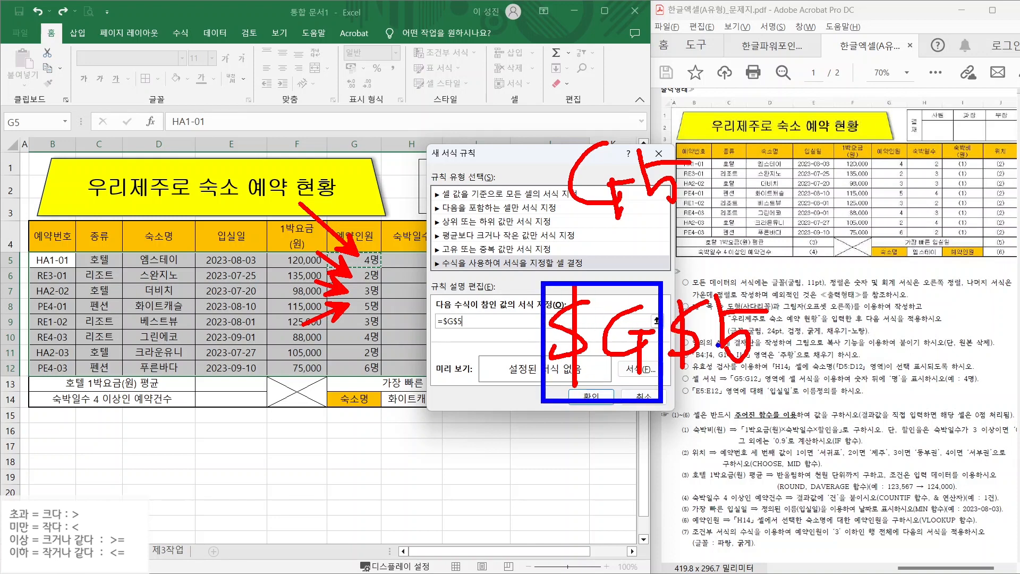
left_click_drag(704, 296, 682, 345)
left_click_drag(676, 309, 705, 353)
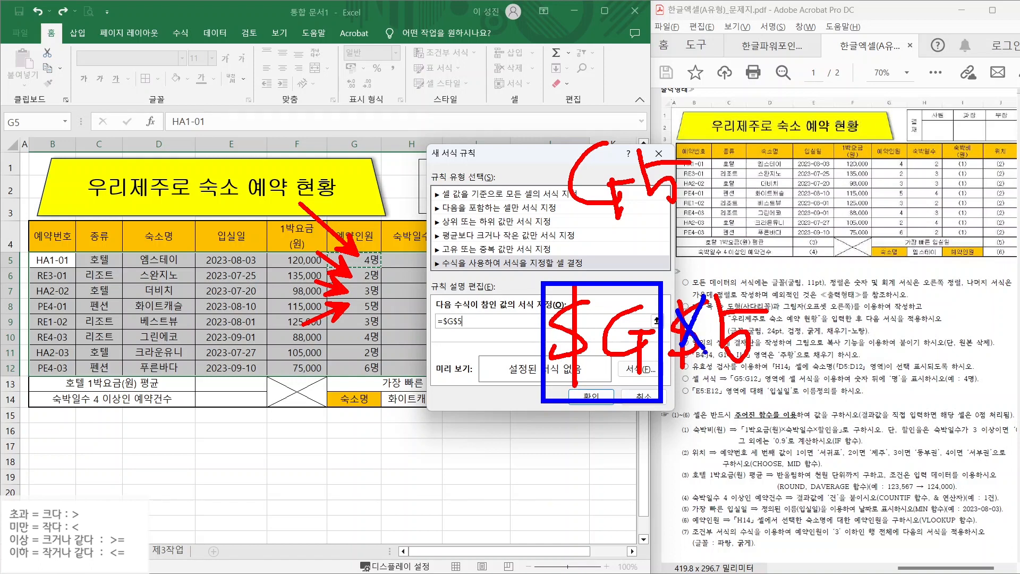
key("Escape")
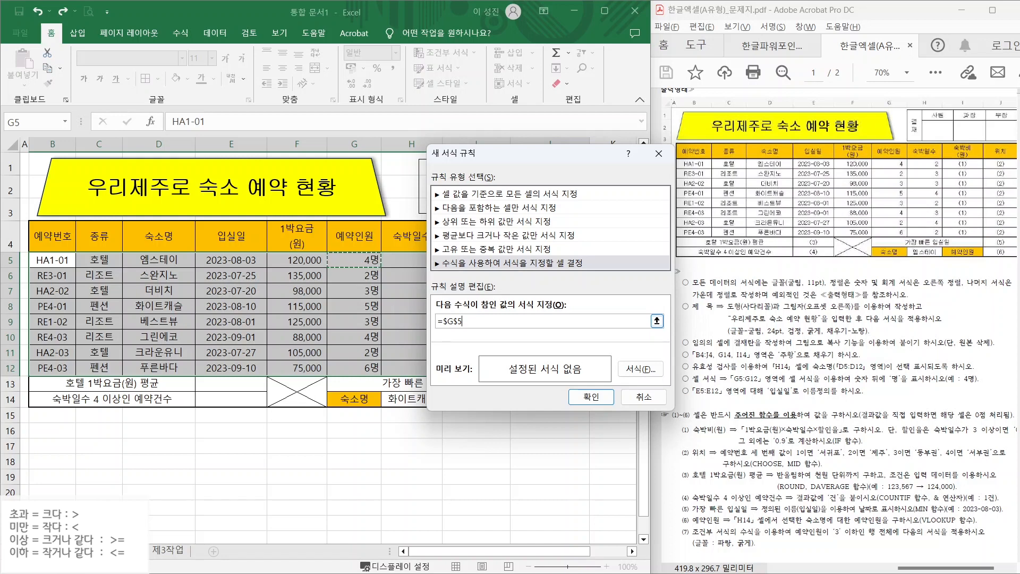
- Change the reference to $G5 with F4 and begin the <=3 comparison
key("F4")
key("F4")
key("F4")
key("F4")
left_click_drag(571, 244, 543, 286)
left_click_drag(557, 218, 557, 321)
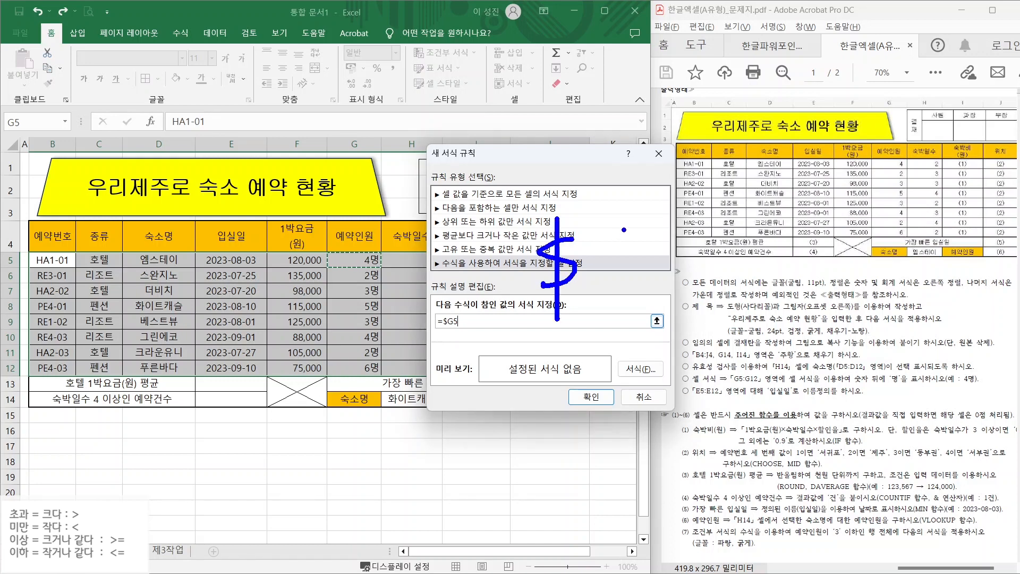
mouse_move(624, 230)
left_mouse_down()
mouse_move(633, 292)
mouse_move(645, 263)
mouse_move(630, 309)
left_mouse_up()
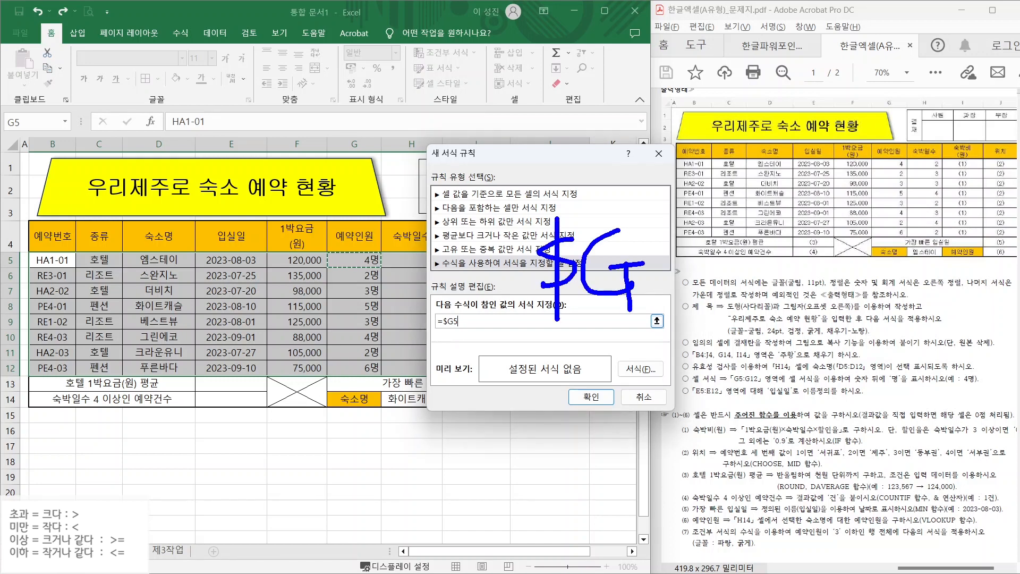
left_click_drag(650, 230, 683, 291)
left_click_drag(645, 245, 703, 237)
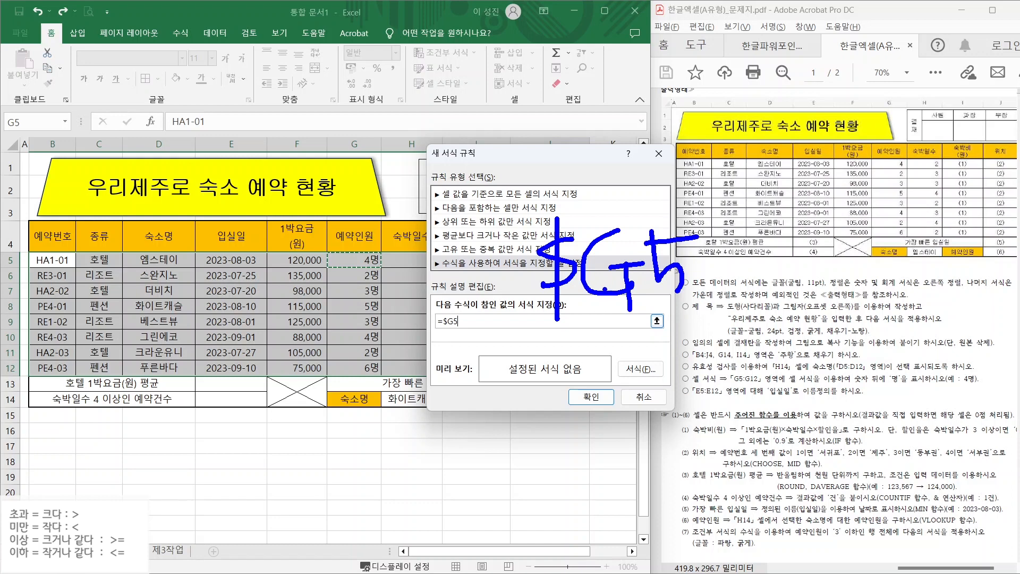
key("Escape")
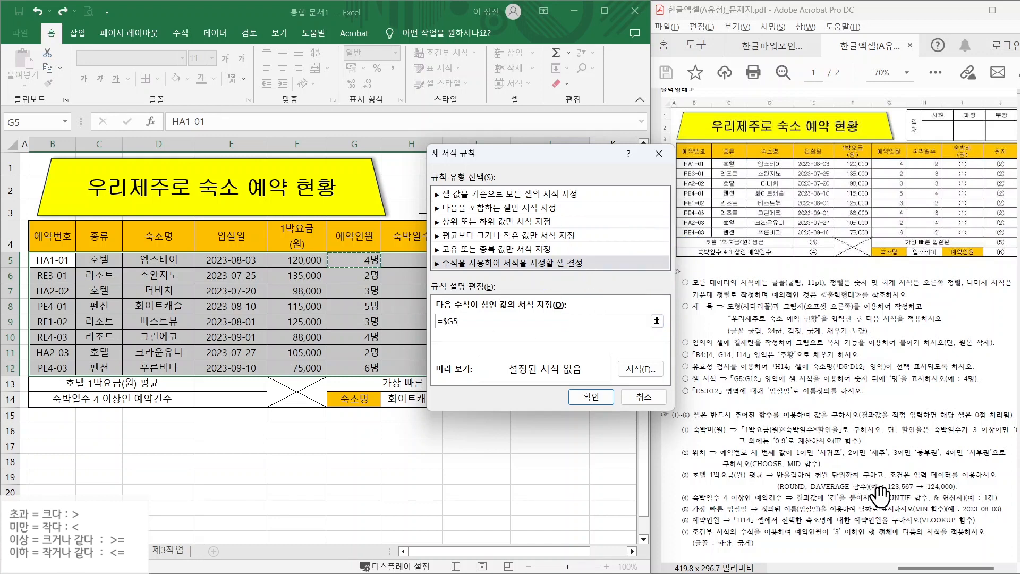
type("<=3")
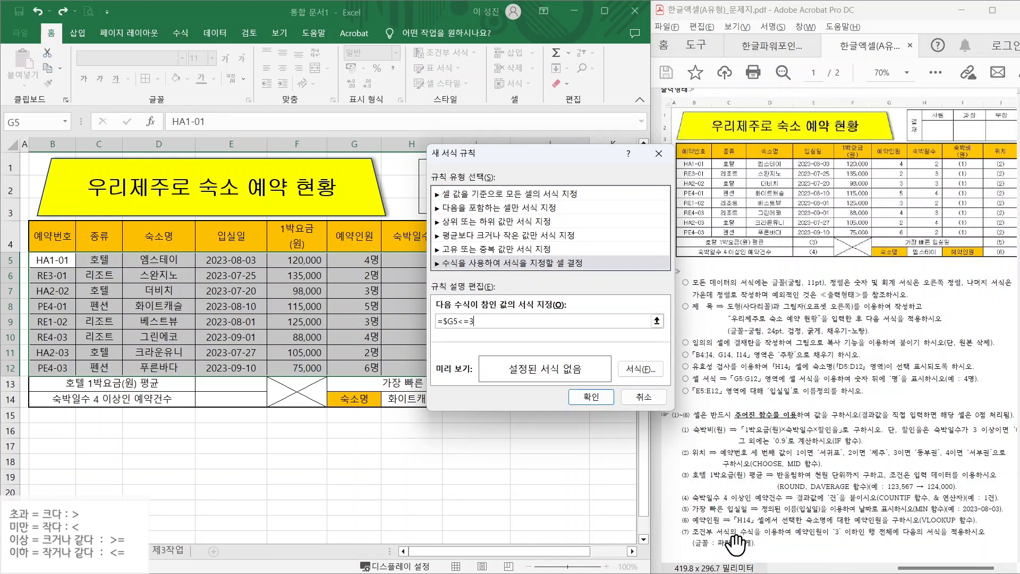
- Give the rule a bold, blue font format and apply it
left_click(636, 369)
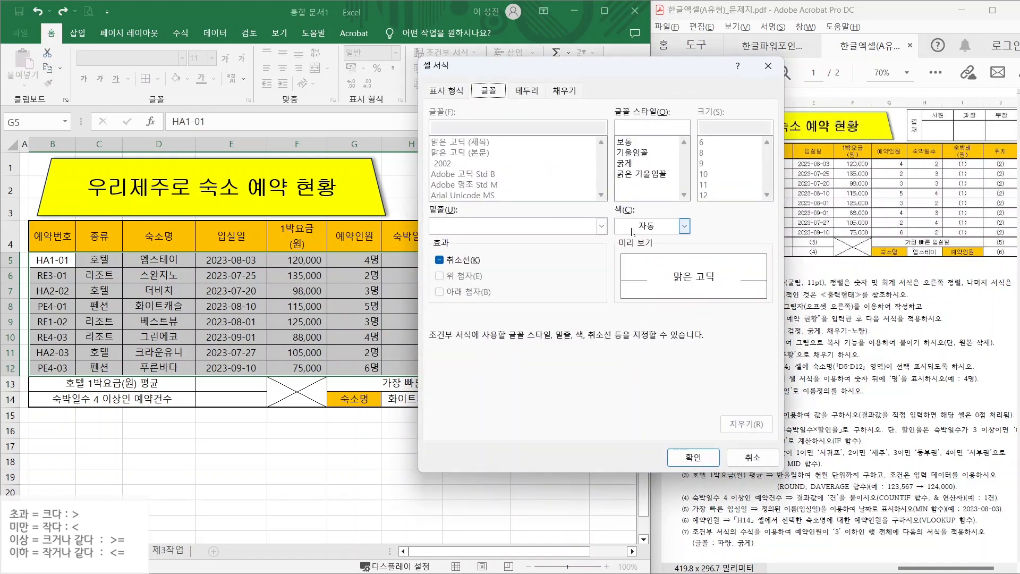
left_click(633, 164)
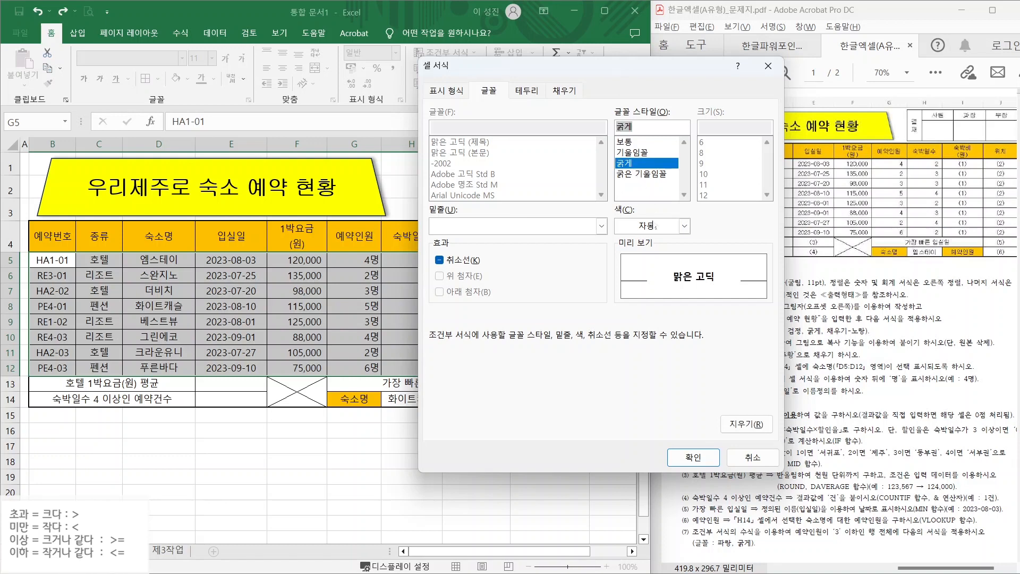
left_click(654, 227)
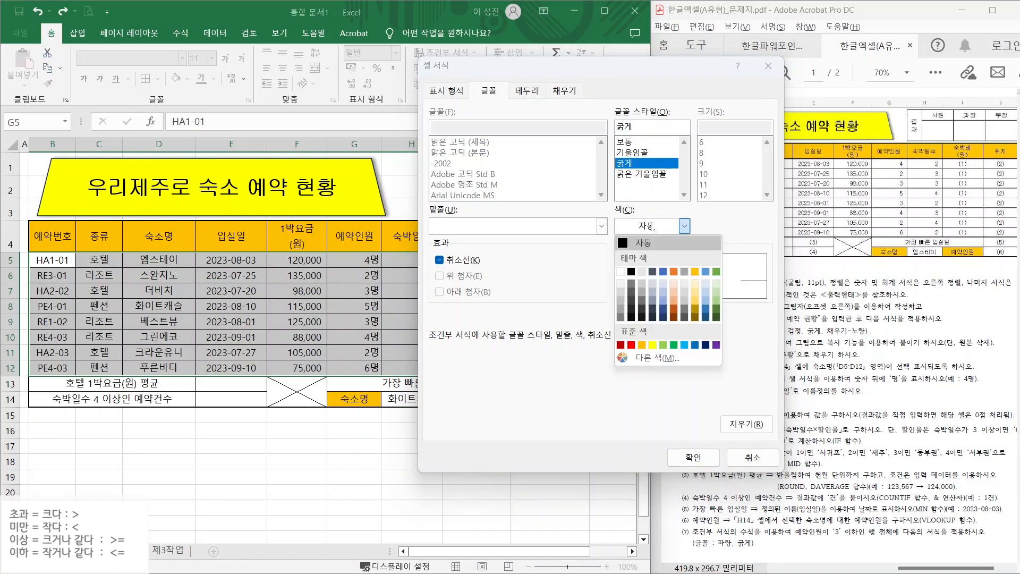
left_click(696, 345)
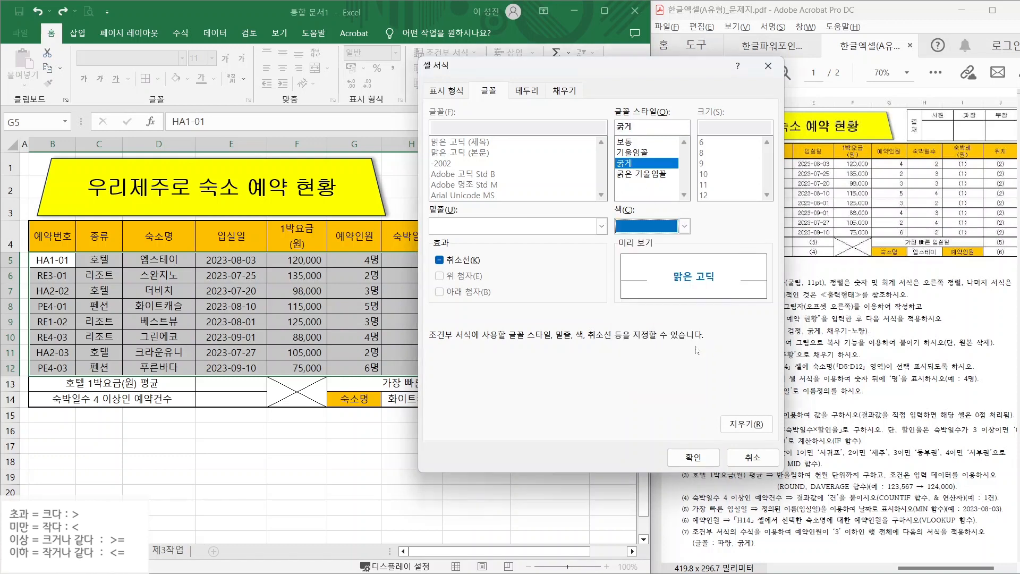
left_click(692, 457)
left_click(593, 400)
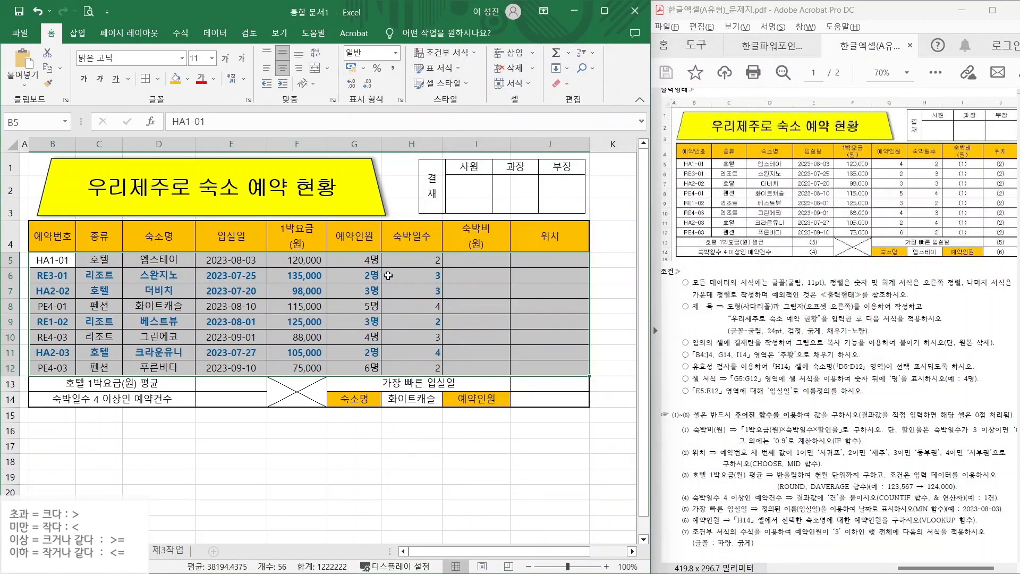
- Point out the 3명 and 2명 rows now highlighted in bold blue
key("ctrl+2")
left_click_drag(381, 288, 431, 244)
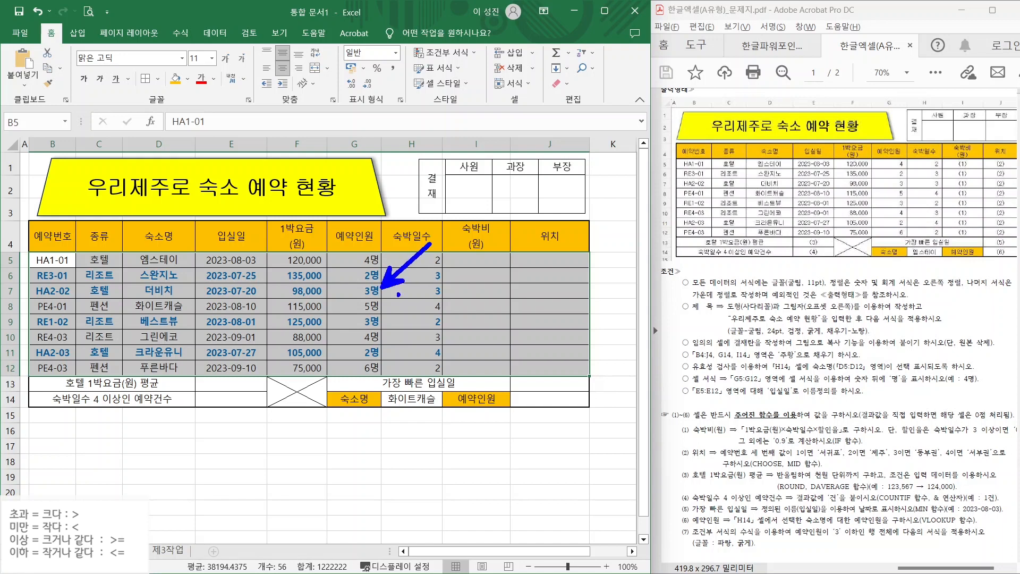
left_click_drag(360, 275, 313, 243)
key("Escape")
left_click(385, 450)
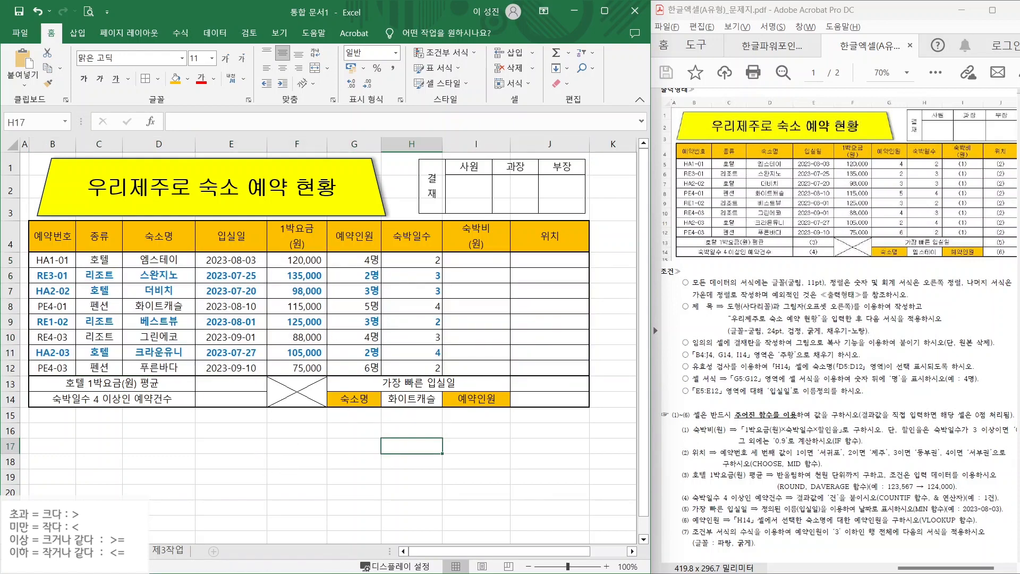
- Read the 제2작업 instructions on page 2 and select the table B4:H12
scroll(744, 128, "down", 10)
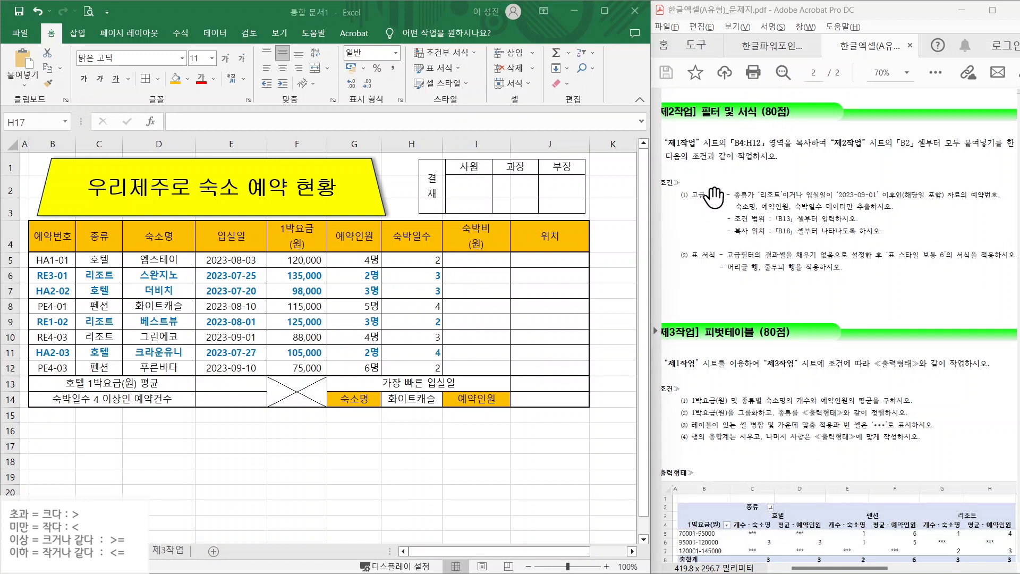
left_click_drag(725, 153, 777, 152)
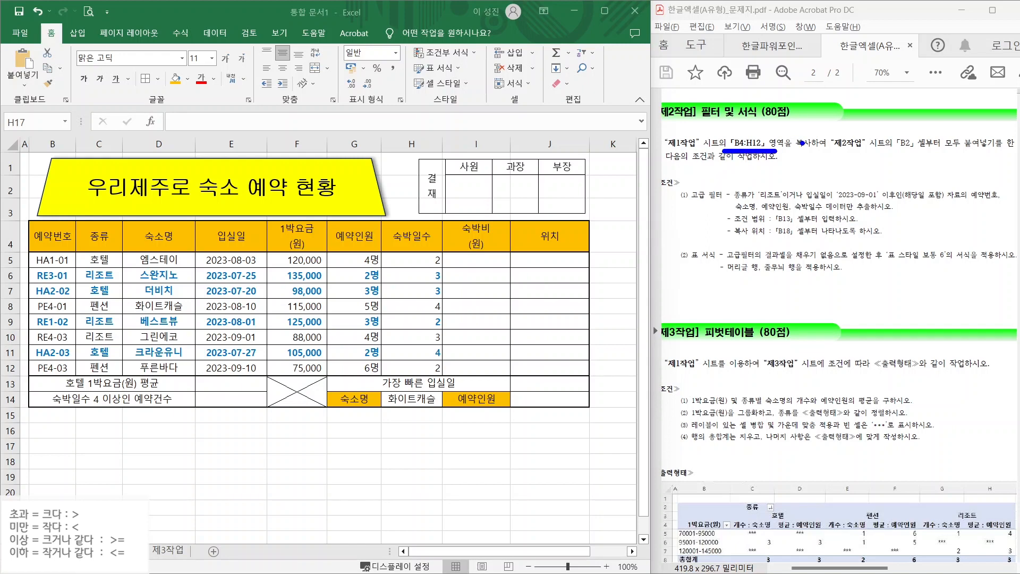
left_click_drag(838, 151, 931, 150)
mouse_move(30, 225)
left_mouse_down()
mouse_move(196, 296)
mouse_move(381, 342)
mouse_move(449, 378)
left_mouse_up()
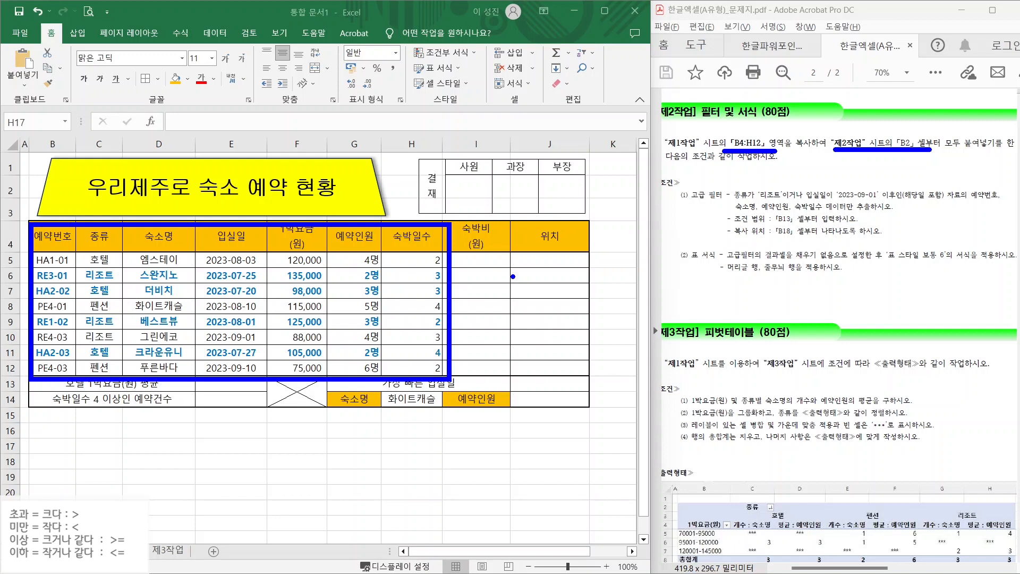
mouse_move(52, 237)
left_mouse_down()
mouse_move(216, 275)
mouse_move(411, 353)
mouse_move(403, 368)
left_mouse_up()
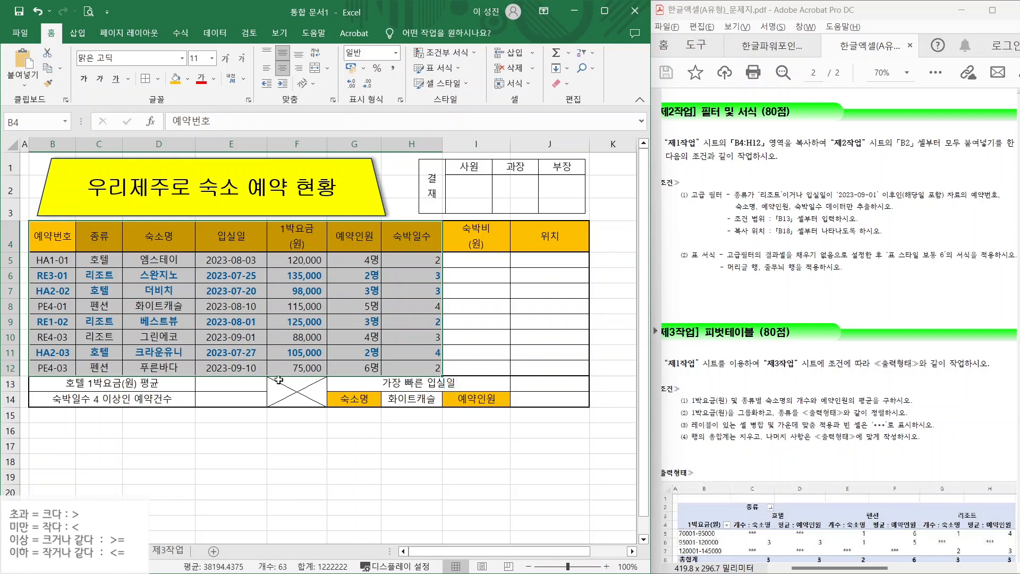
- Paste the copied table at B2 of 제2작업, keeping source column widths
key("ctrl+c")
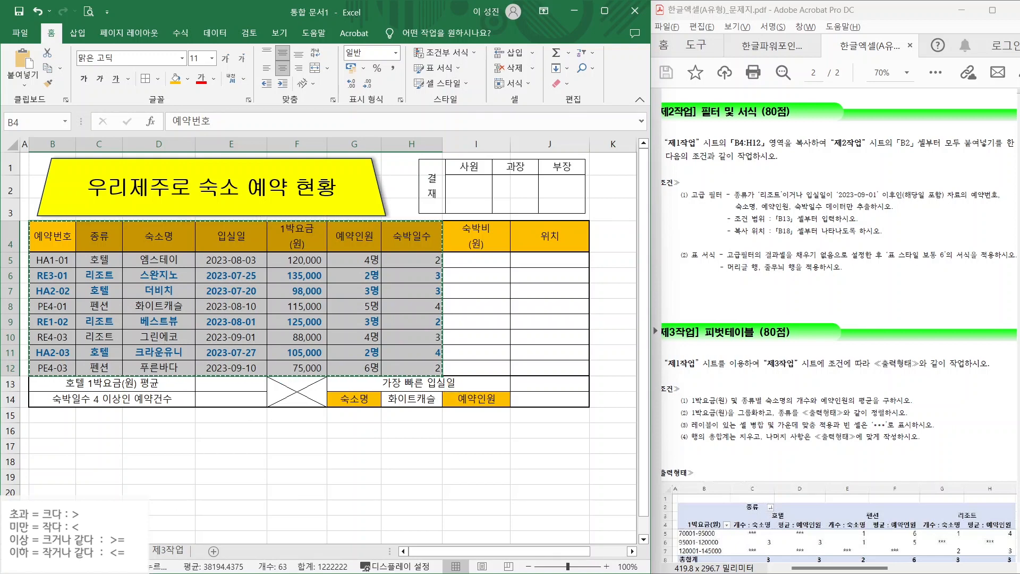
key("ctrl+Page_Down")
left_click(56, 176)
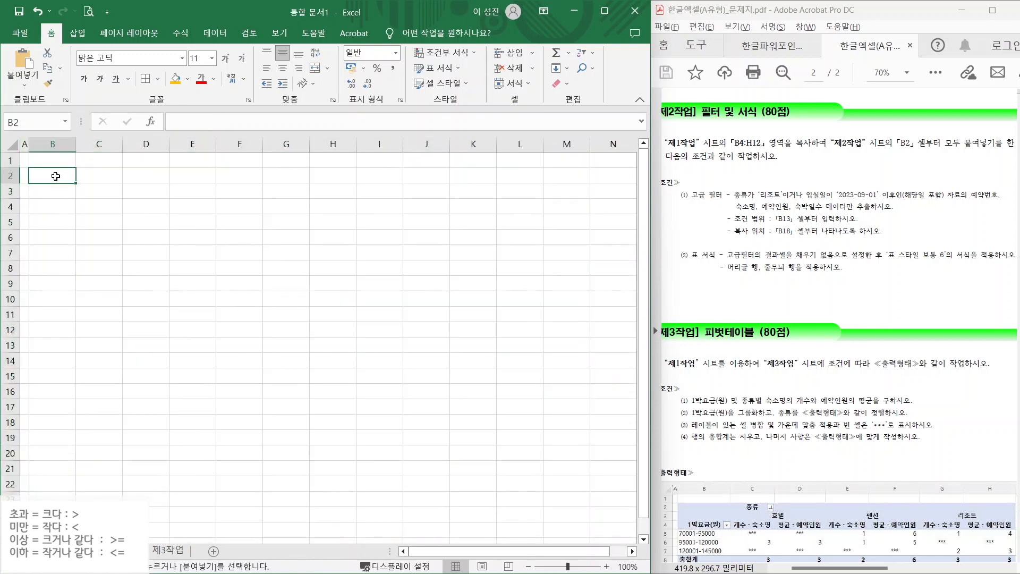
key("ctrl+v")
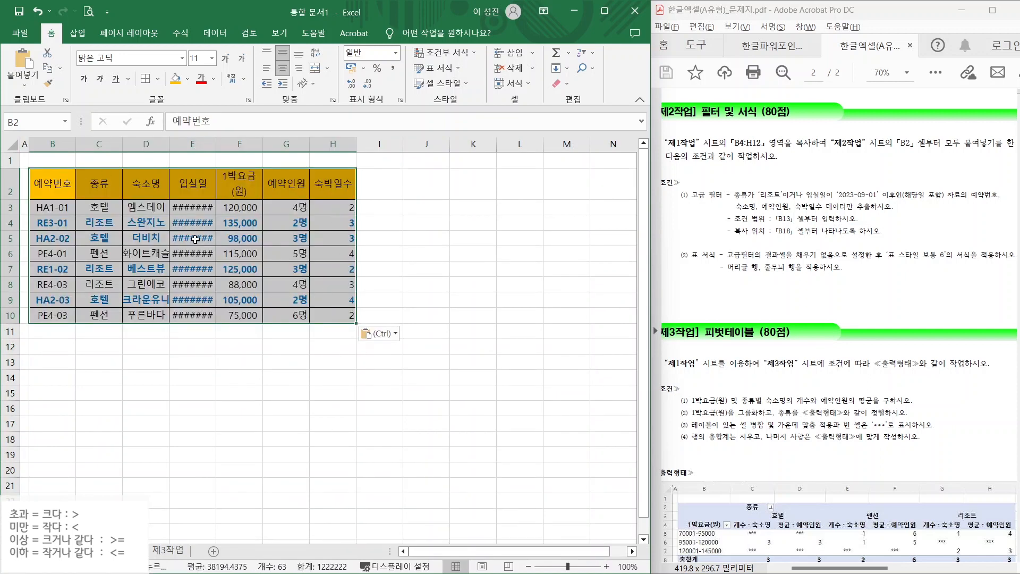
left_click(383, 333)
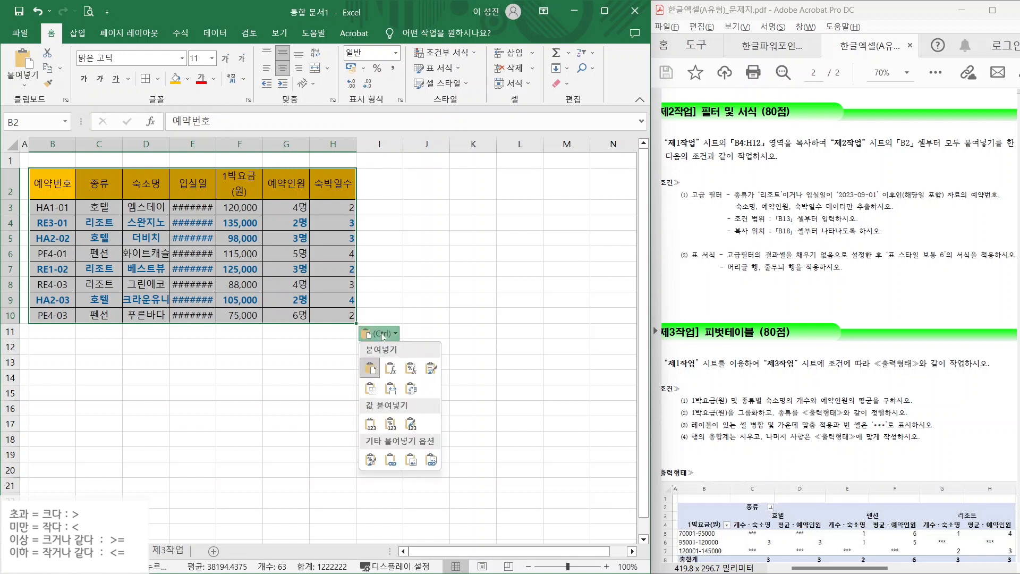
left_click(398, 395)
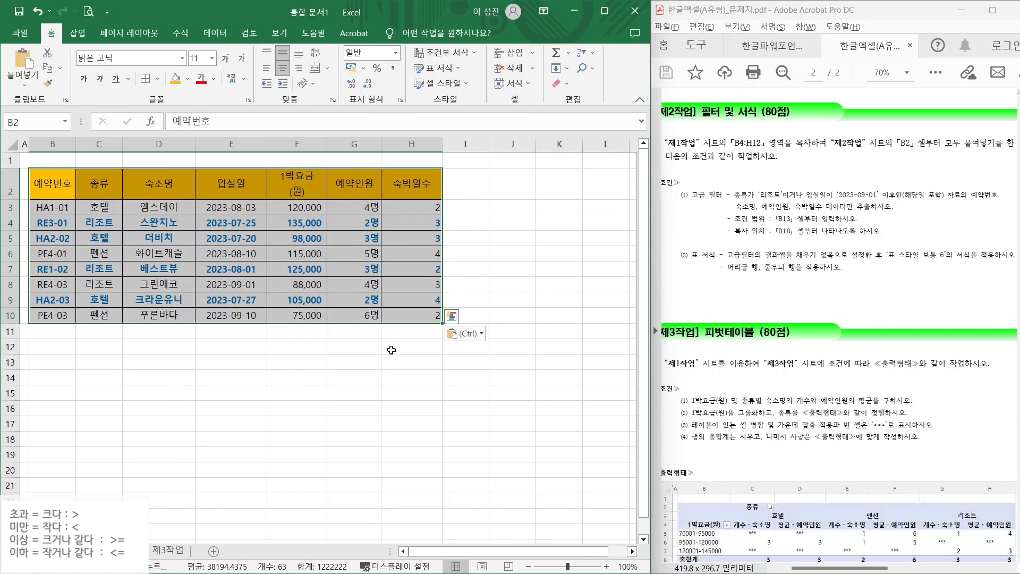
left_click(396, 363)
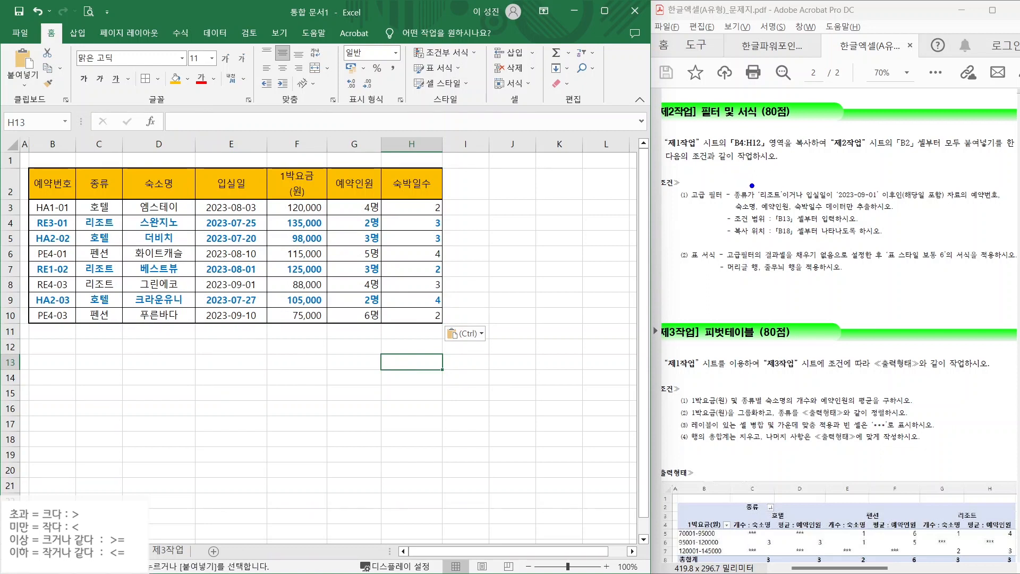
- Mark the 리조트 condition, 종류 and 입실일 in the next task's instructions
left_click_drag(737, 201, 782, 201)
mouse_move(813, 170)
left_mouse_down()
mouse_move(791, 214)
mouse_move(914, 202)
left_mouse_up()
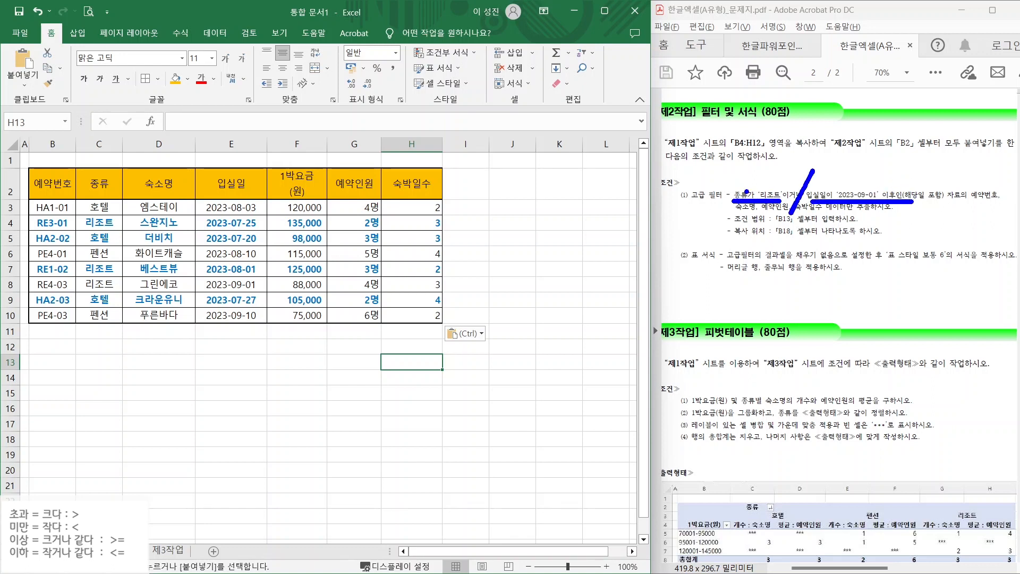
mouse_move(748, 205)
left_mouse_down()
mouse_move(729, 193)
mouse_move(750, 197)
left_mouse_up()
mouse_move(818, 203)
left_mouse_down()
mouse_move(819, 187)
mouse_move(822, 198)
left_mouse_up()
key("Escape")
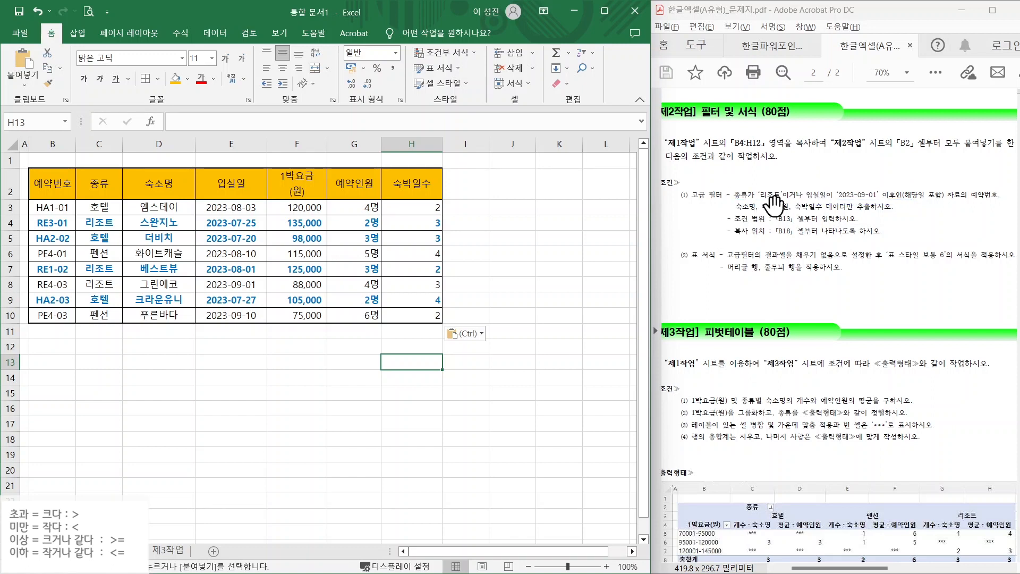
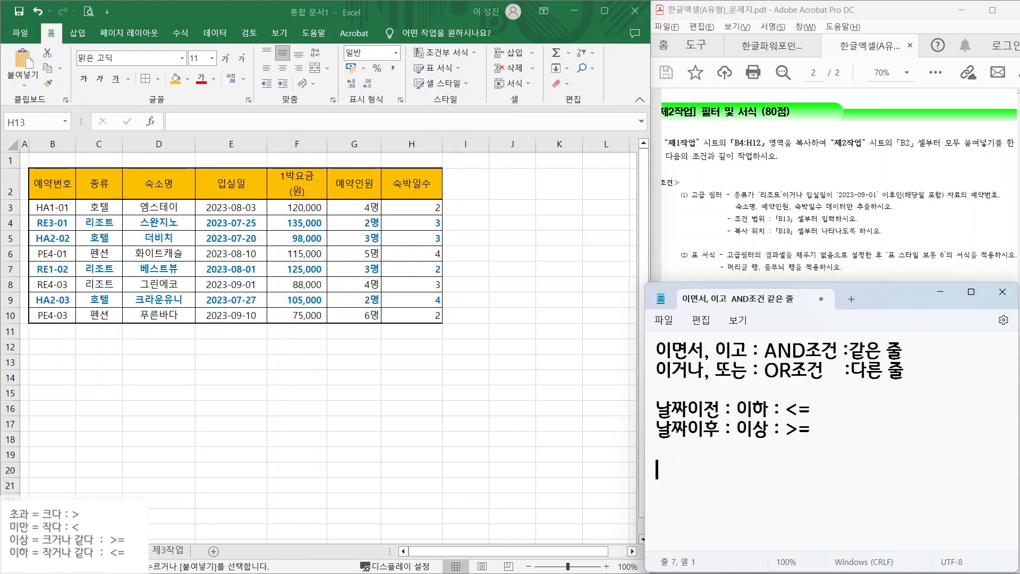
- Highlight the date rules in the notes, then type headers 종류 and 입실일 with 리조트 beneath 종류
left_click_drag(688, 411, 769, 410)
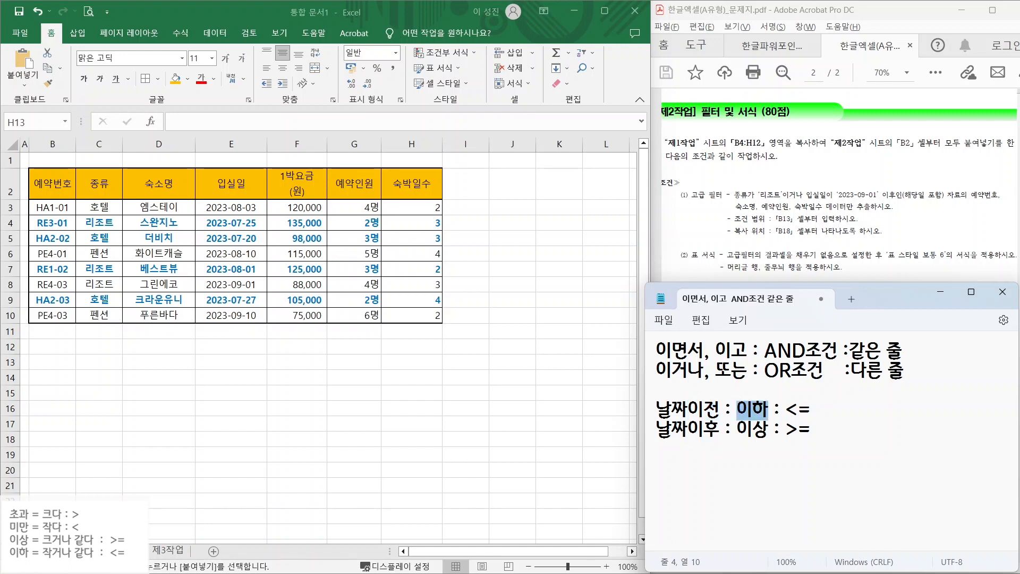
left_click_drag(688, 430, 810, 429)
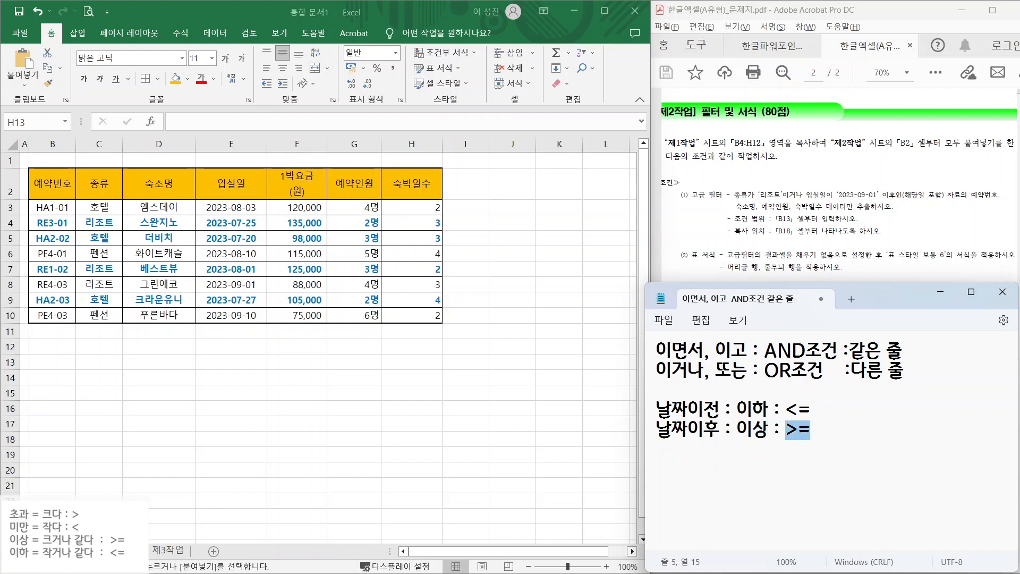
left_click(812, 429)
key("Return")
key("Return")
type("죄")
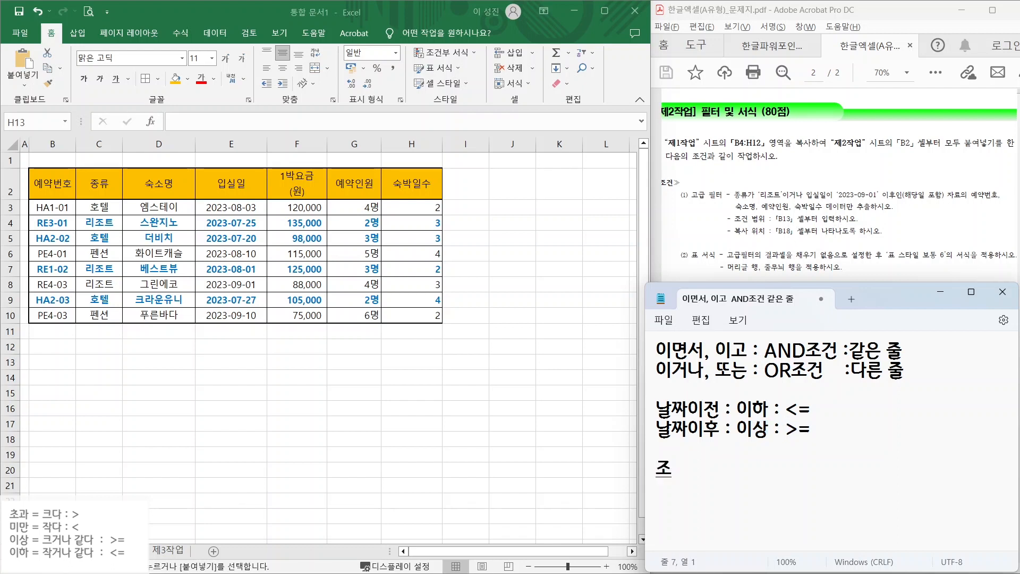
type("ㅇ류")
key("Tab")
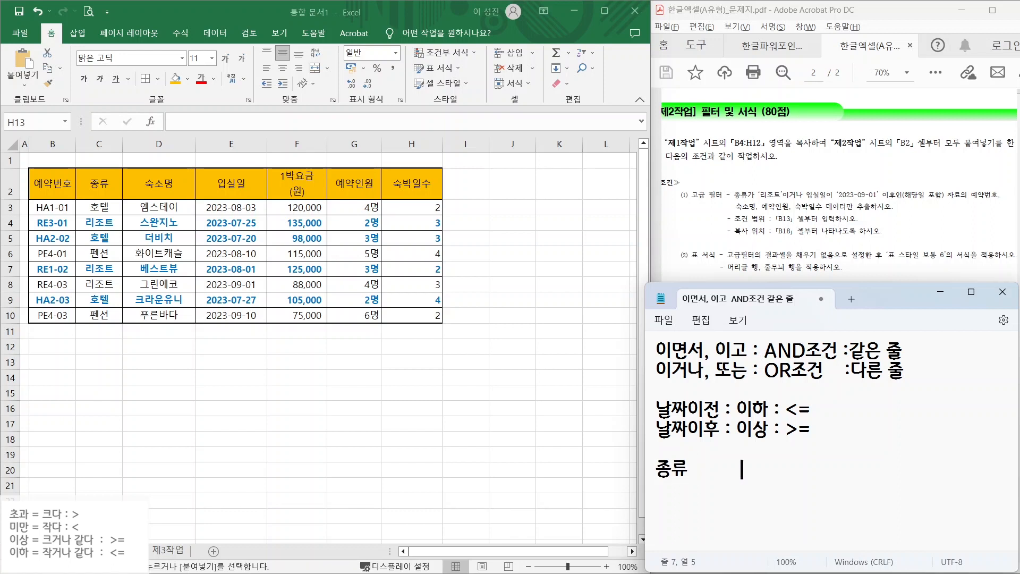
type("입세")
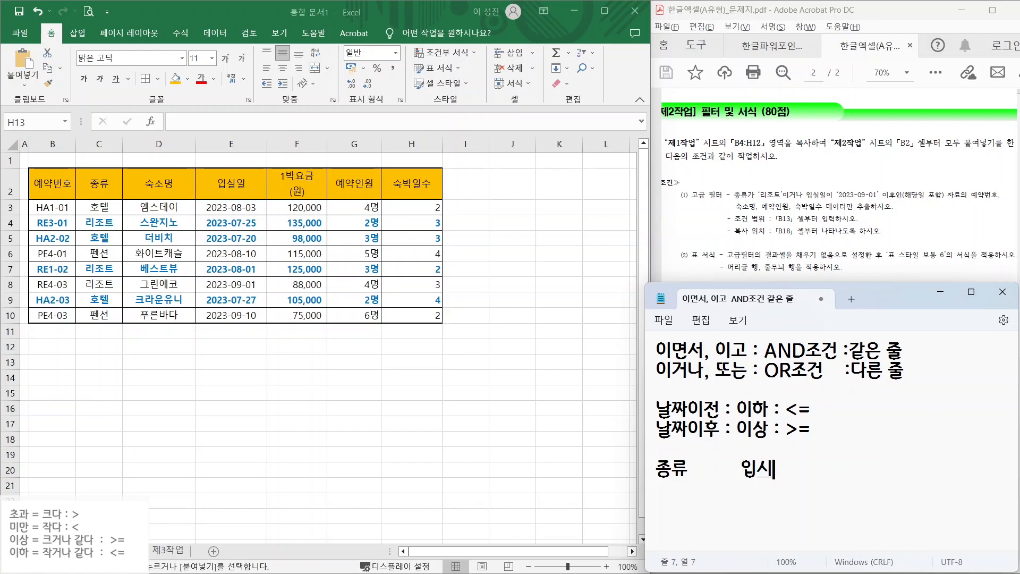
type("ㄹ일")
key("Return")
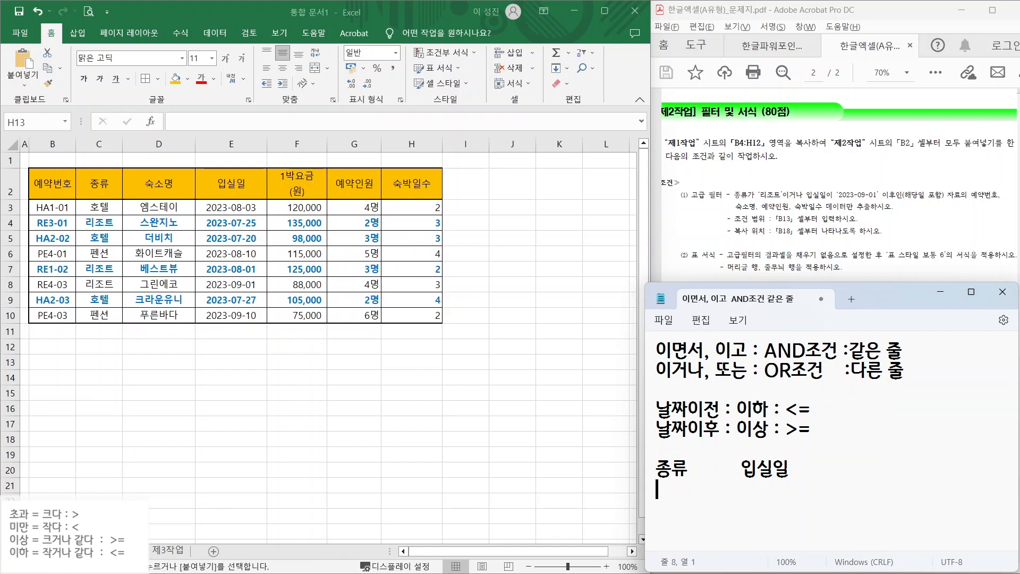
type("리조트")
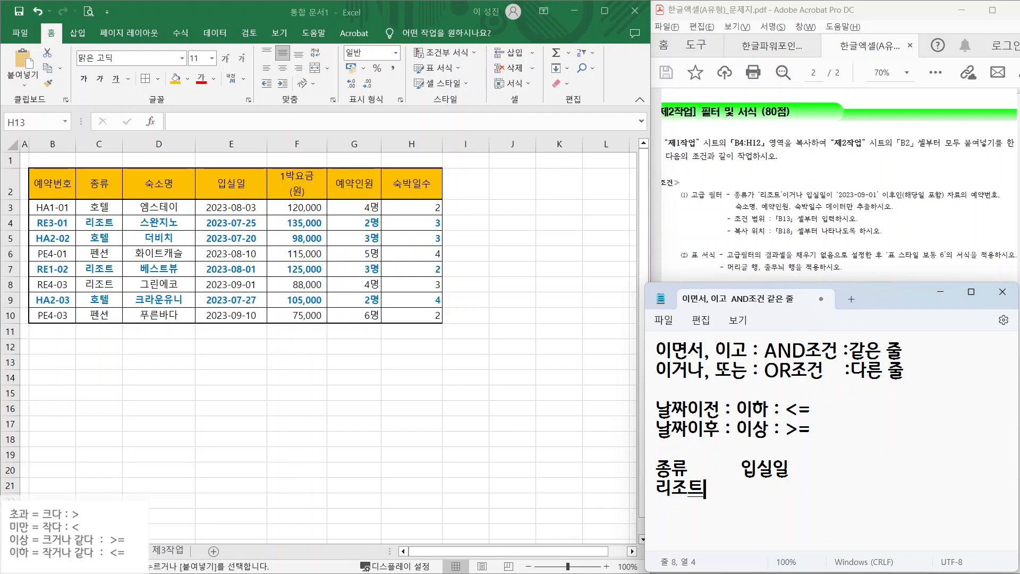
- Sketch the criteria grid lines with pen annotations around the OR note, then clear them
key("ctrl+2")
left_click_drag(659, 381, 921, 382)
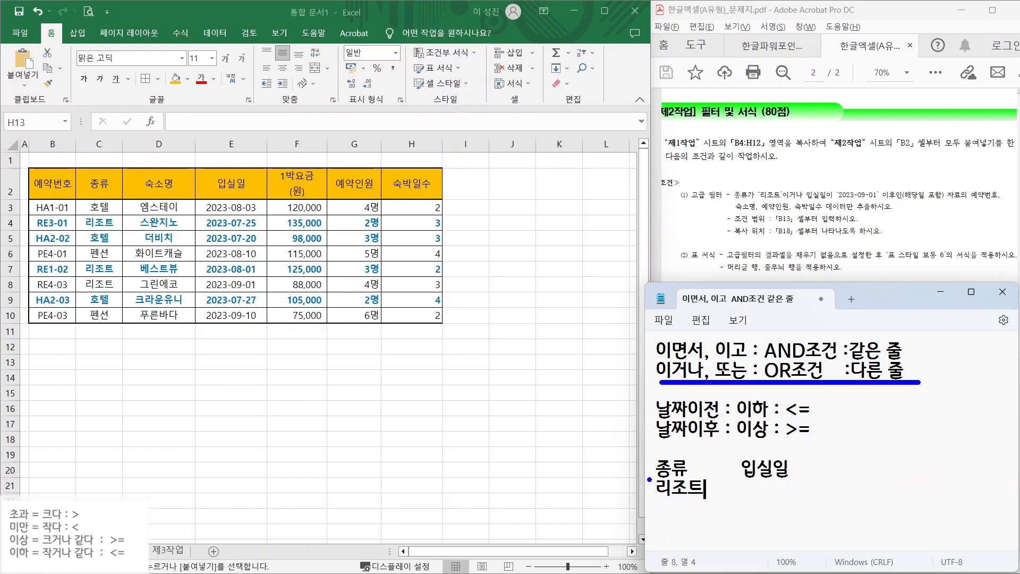
left_click_drag(640, 480, 797, 480)
left_click_drag(722, 444, 722, 551)
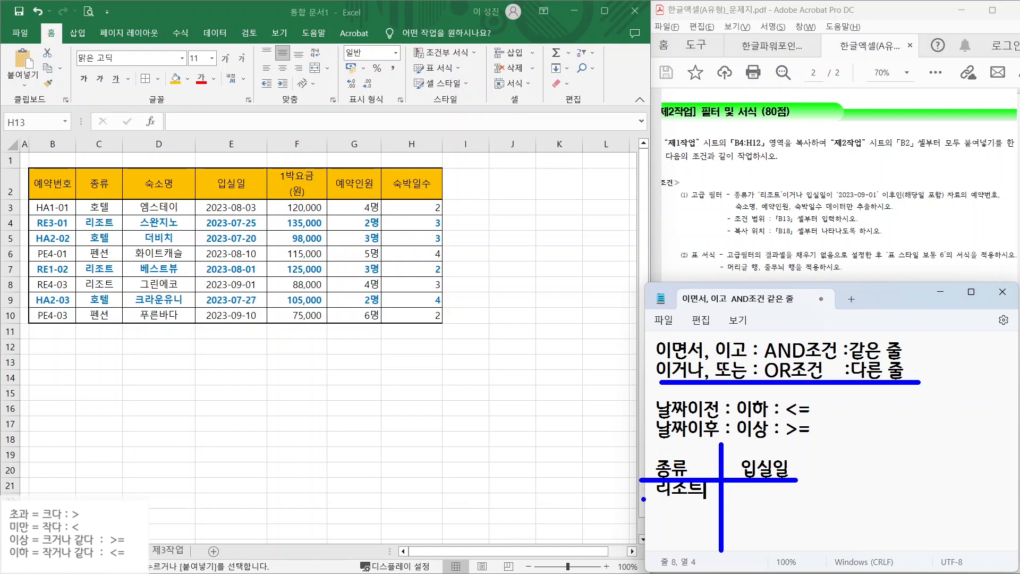
left_click_drag(644, 499, 816, 499)
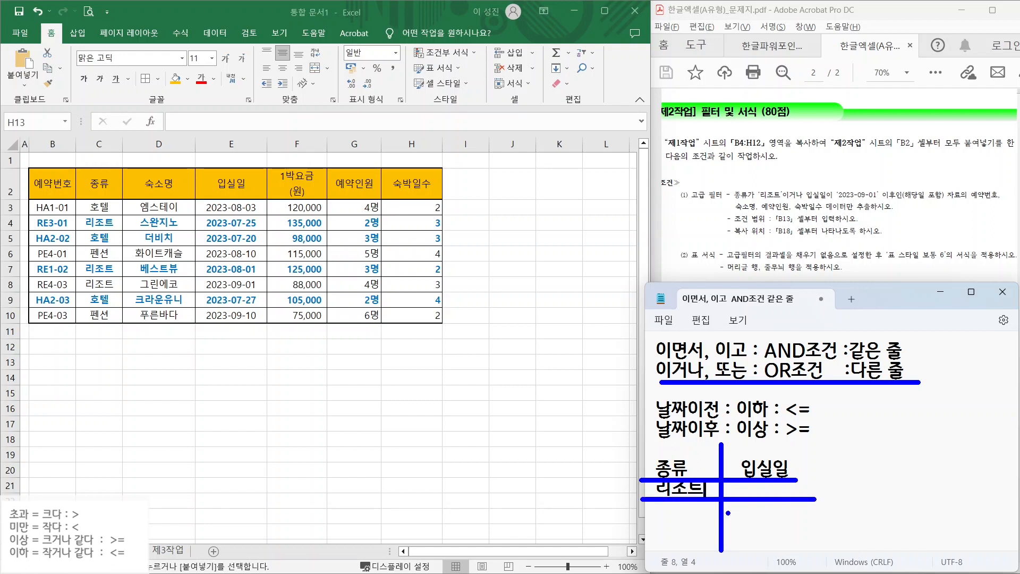
left_click_drag(726, 519, 799, 511)
key("Escape")
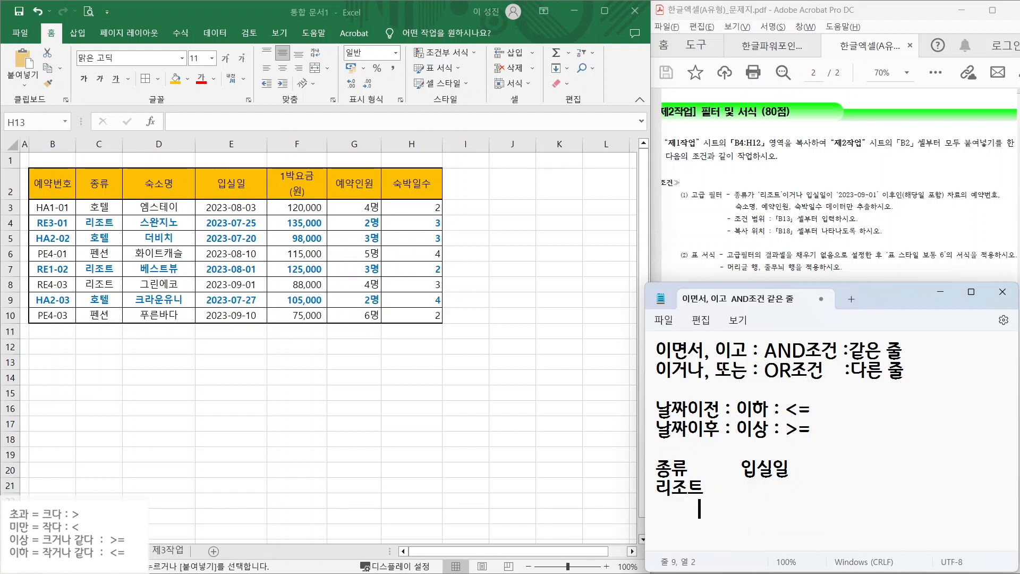
- Enter >=2023-09-01 under 입실일 below 리조트, then mark the fields and B18 location in the task
key("Tab")
type(">=2023")
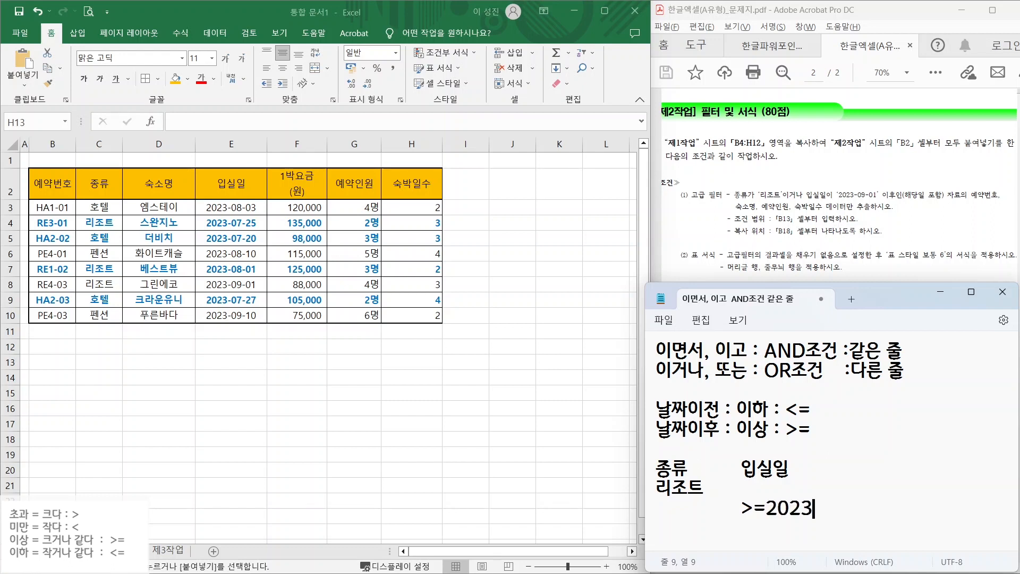
type("-09-0")
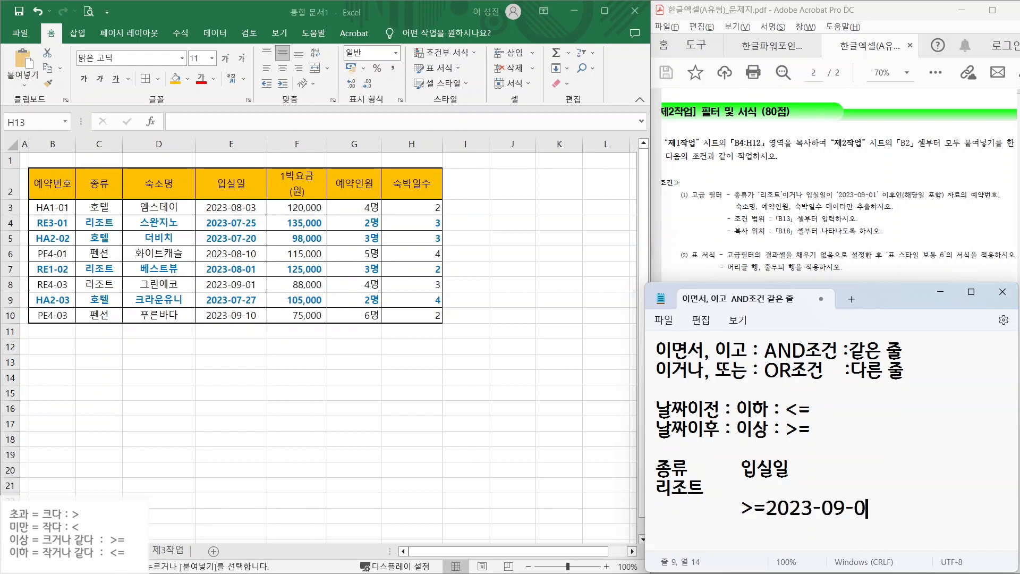
type("1")
mouse_move(985, 194)
left_mouse_down()
mouse_move(963, 192)
mouse_move(1003, 207)
left_mouse_up()
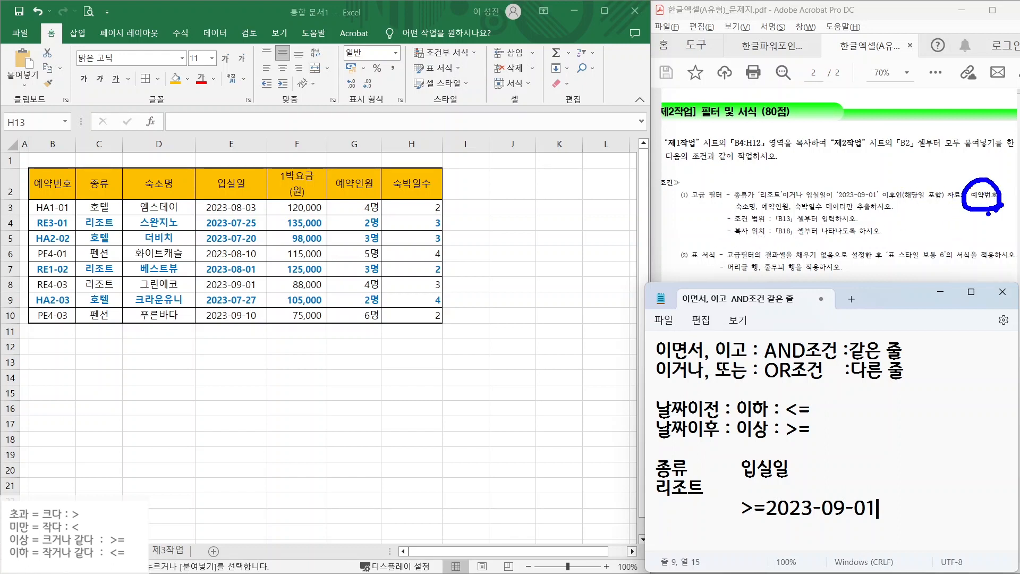
mouse_move(736, 215)
left_mouse_down()
mouse_move(767, 218)
mouse_move(772, 198)
mouse_move(784, 218)
mouse_move(800, 196)
mouse_move(819, 212)
left_mouse_up()
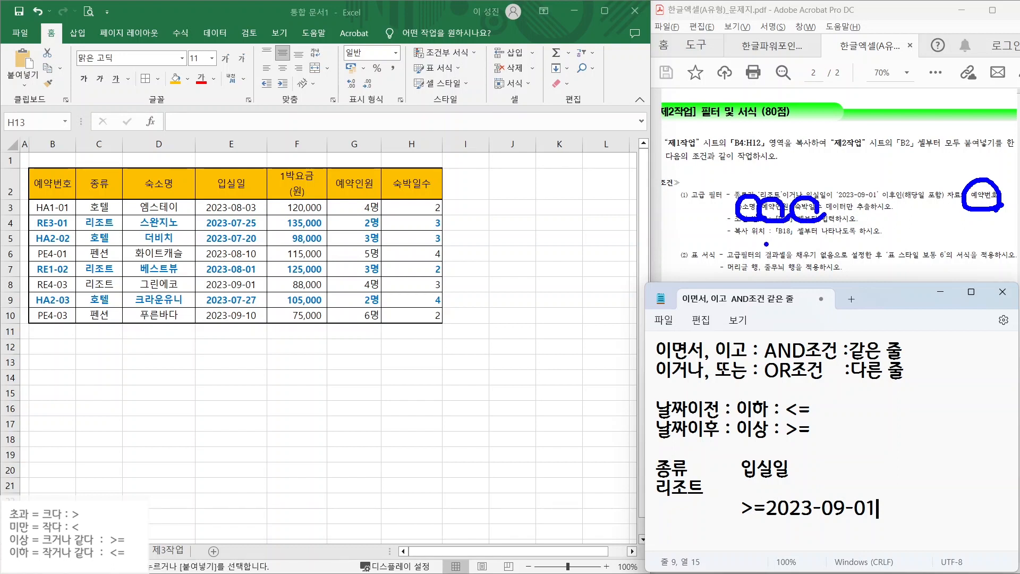
left_click_drag(769, 243, 881, 241)
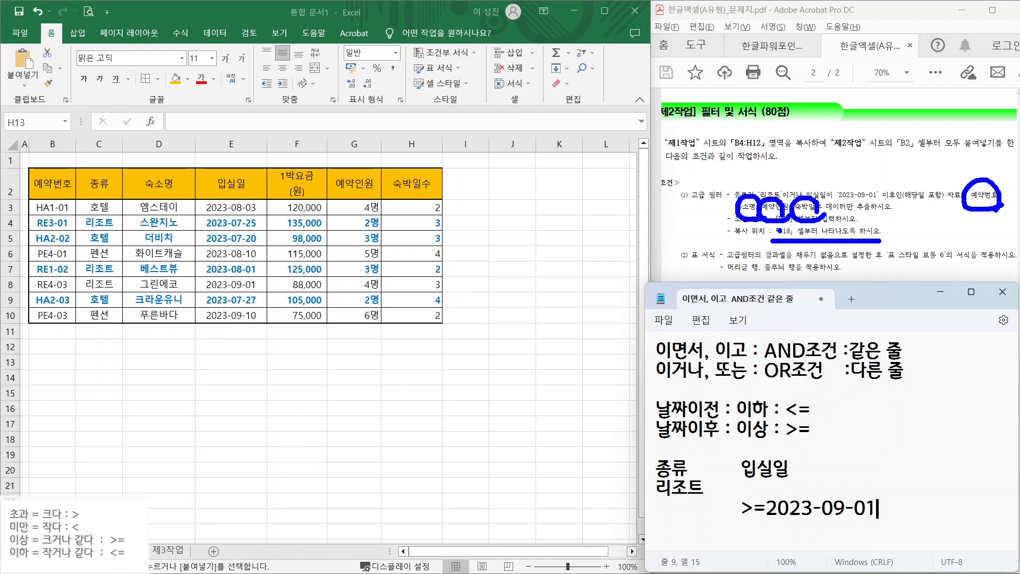
key("Escape")
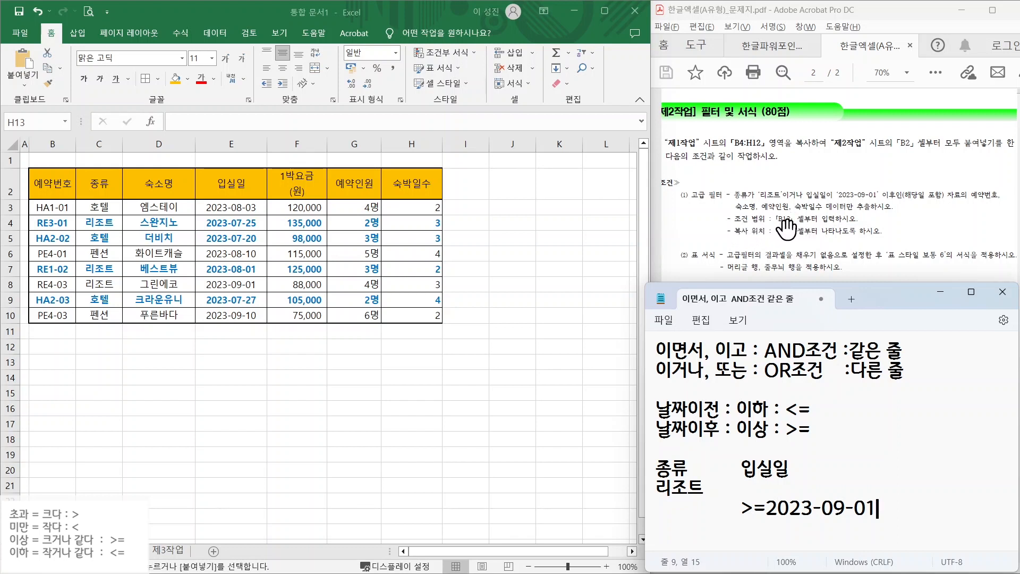
- Copy the 종류 and 입실일 headers into B13 and C13 as criteria headers
left_click(44, 366)
key("ctrl")
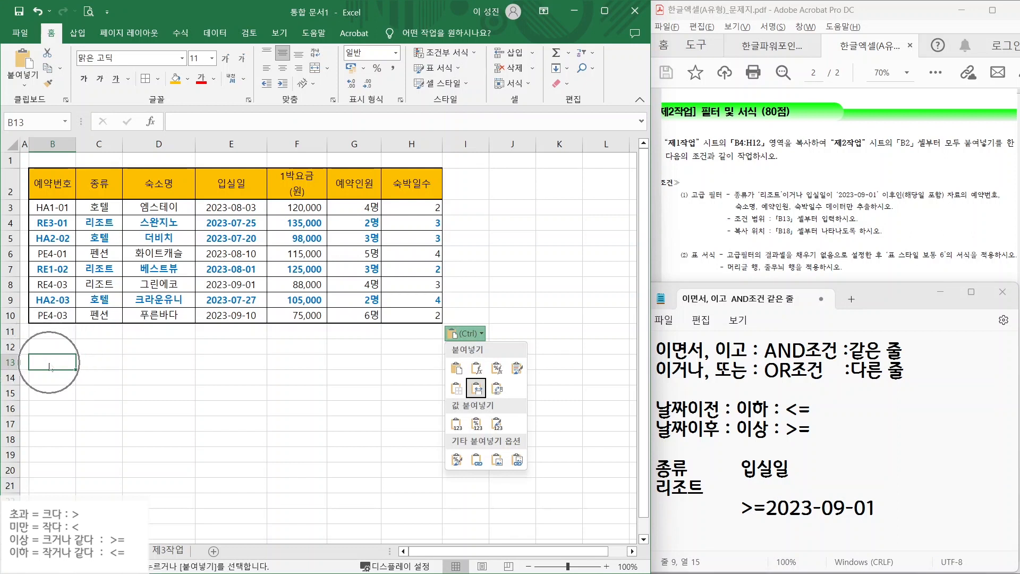
left_click(49, 363)
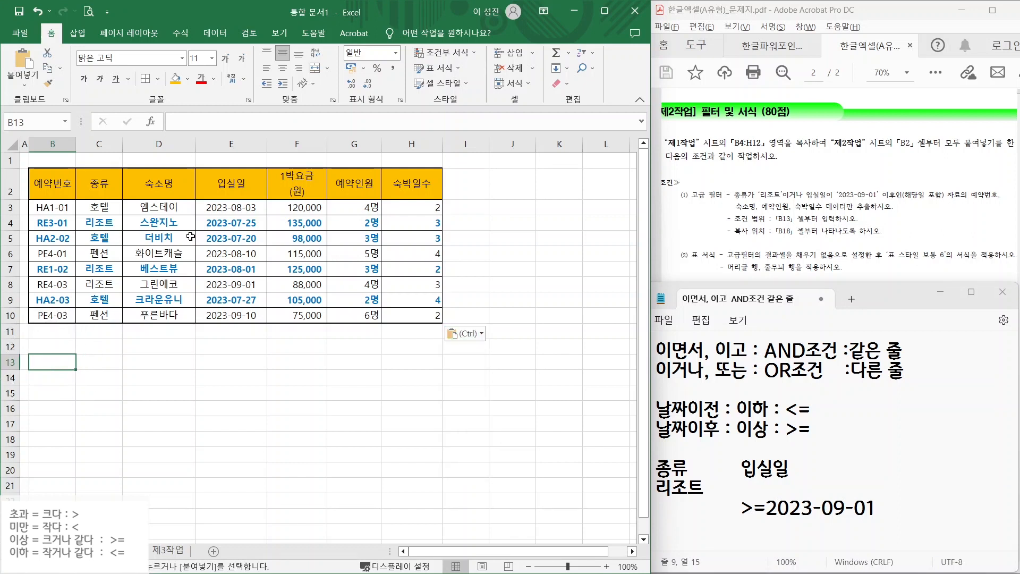
left_click(100, 184)
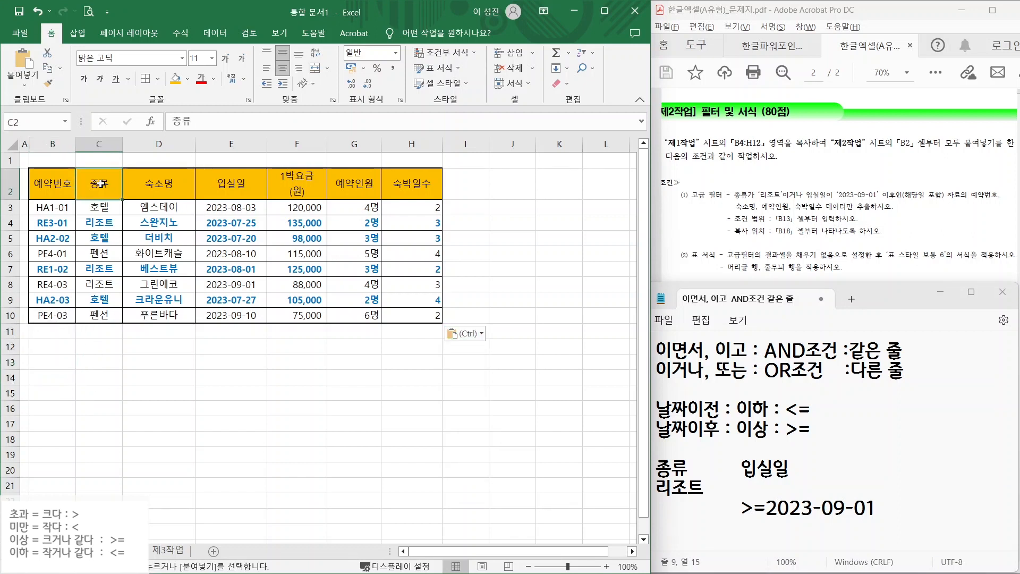
key("ctrl+c")
left_click(61, 364)
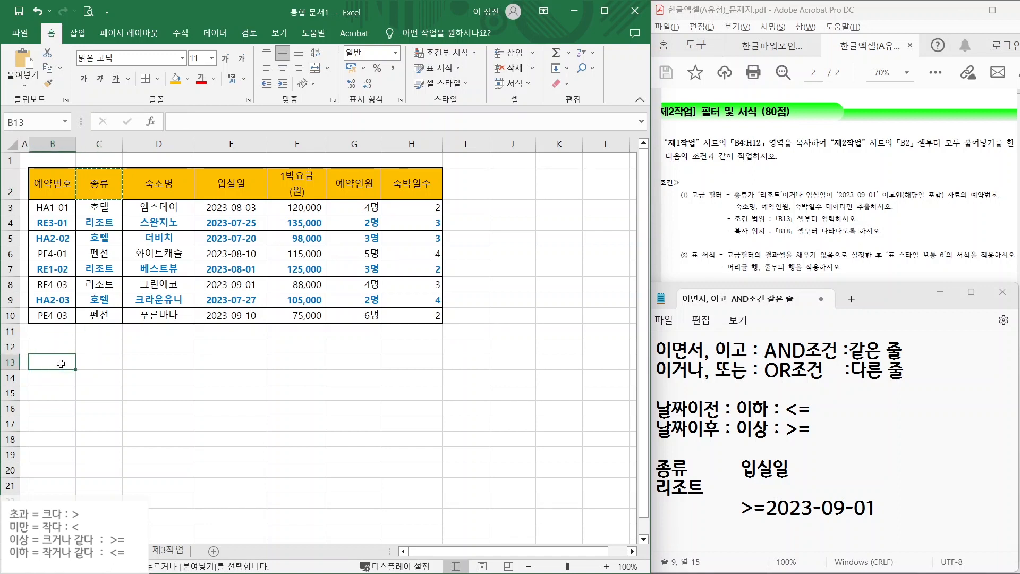
key("ctrl+v")
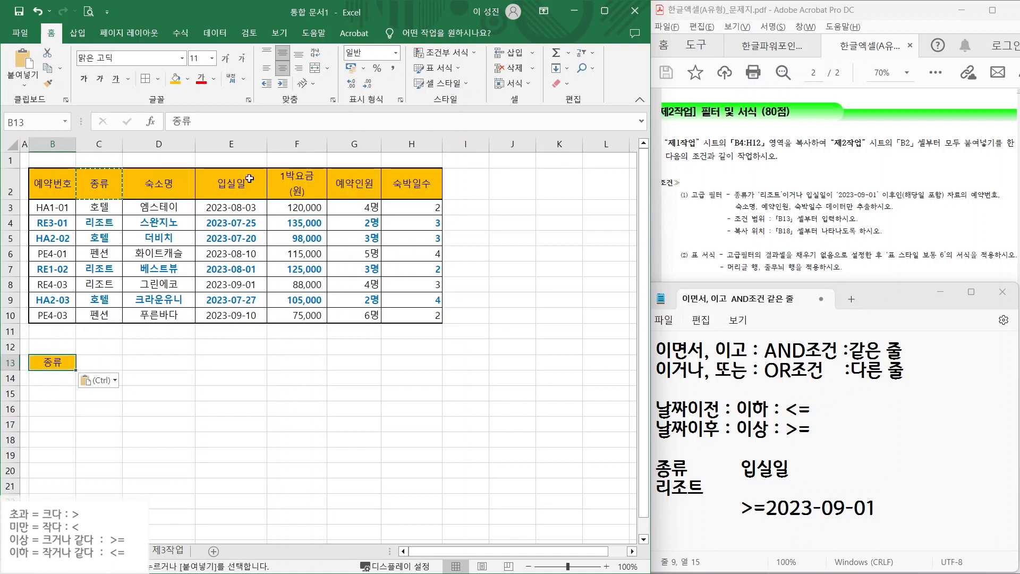
left_click(234, 184)
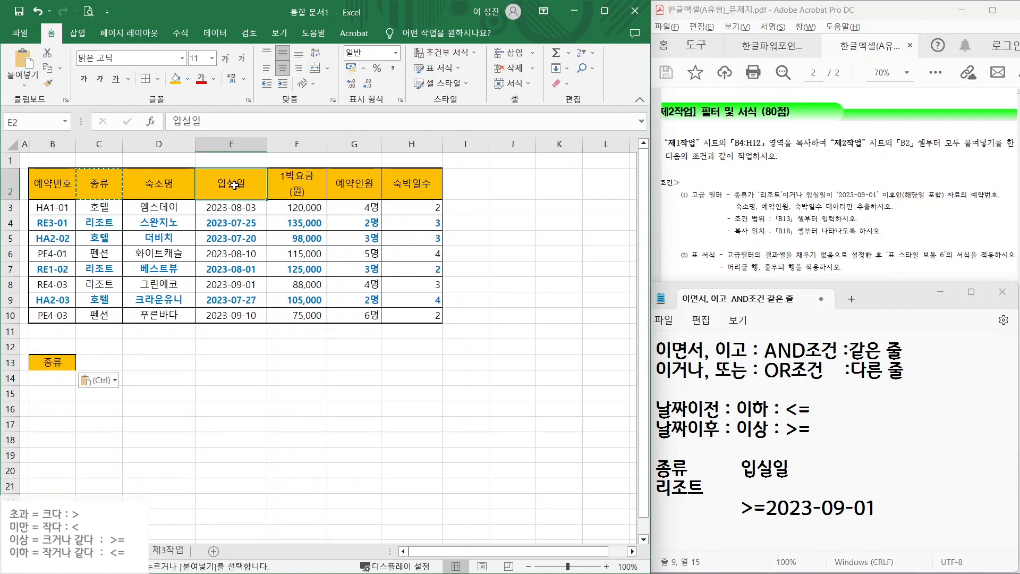
key("ctrl+c")
left_click(99, 363)
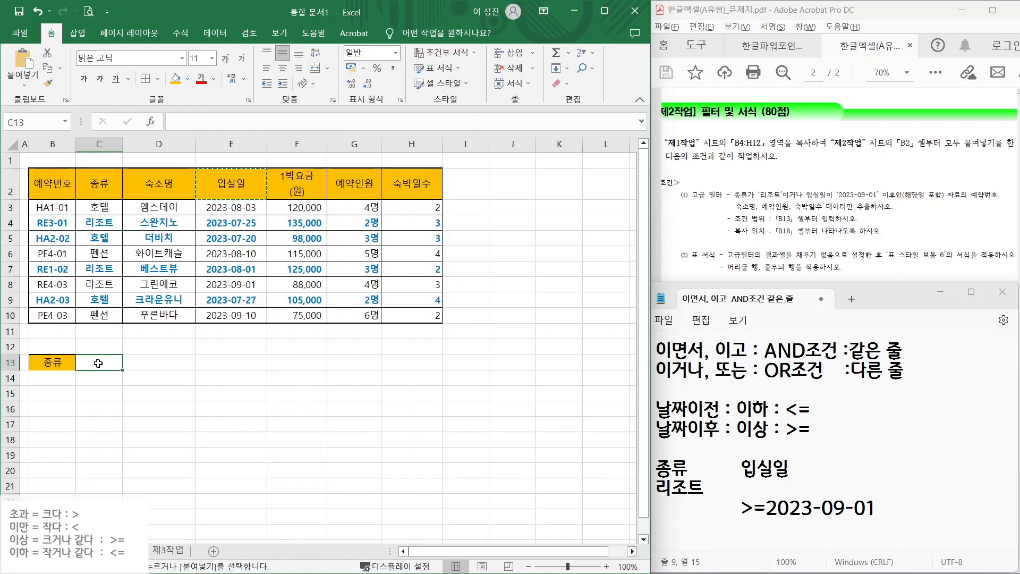
key("ctrl+v")
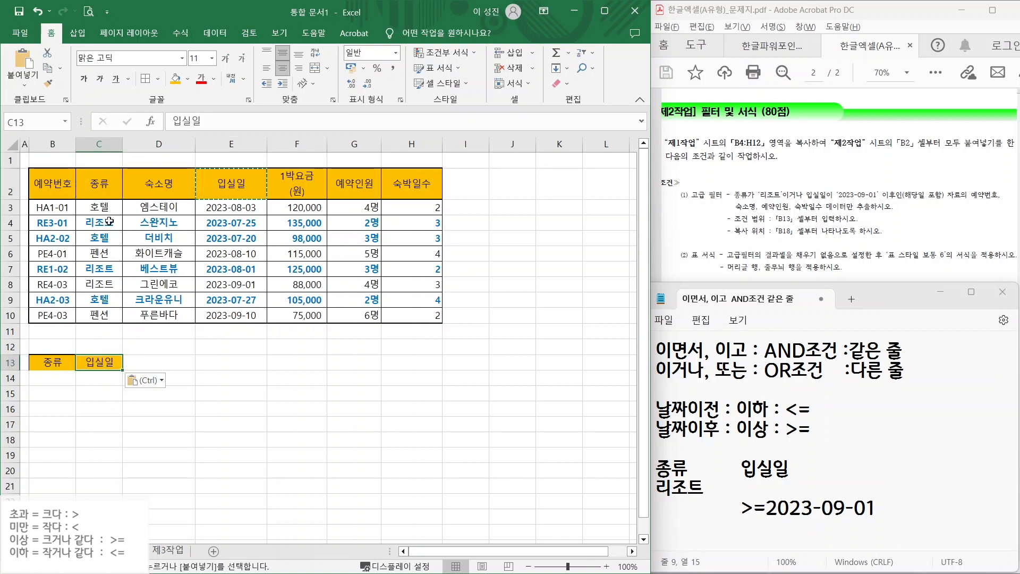
- Put 리조트 in B14 and >=2023-09-01 in C15
left_click(109, 221)
key("ctrl+c")
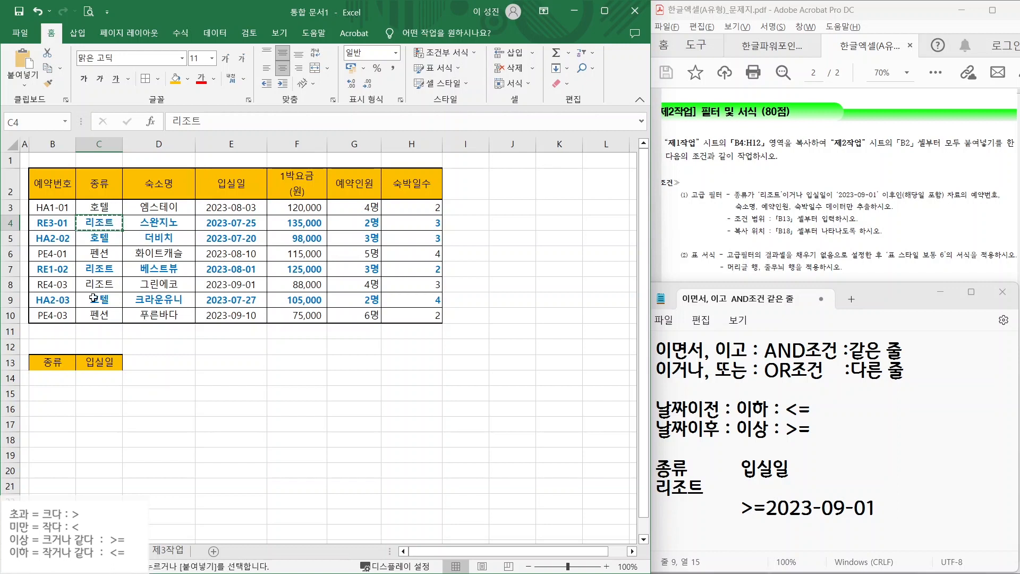
left_click(50, 378)
key("ctrl+v")
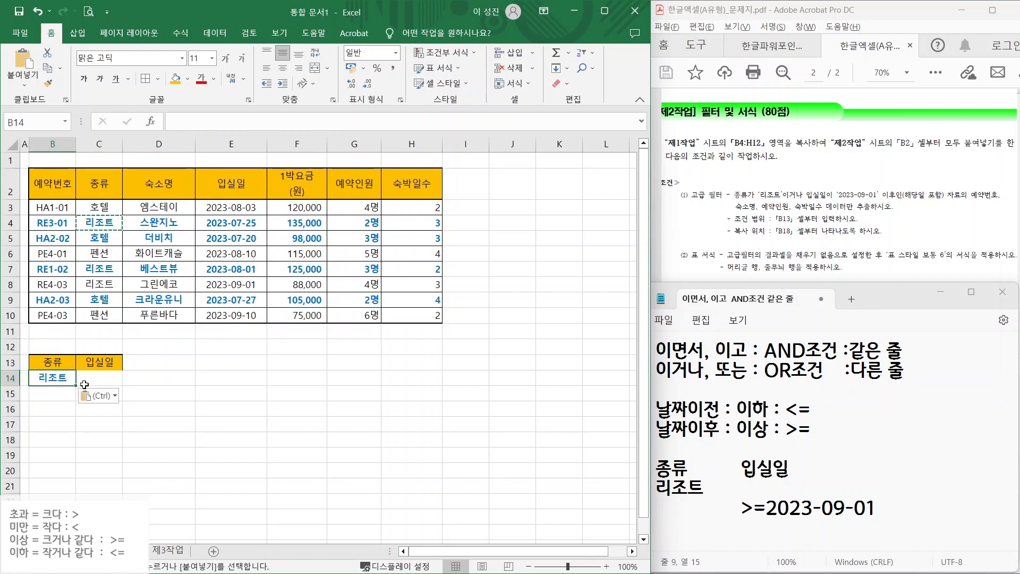
left_click(141, 394)
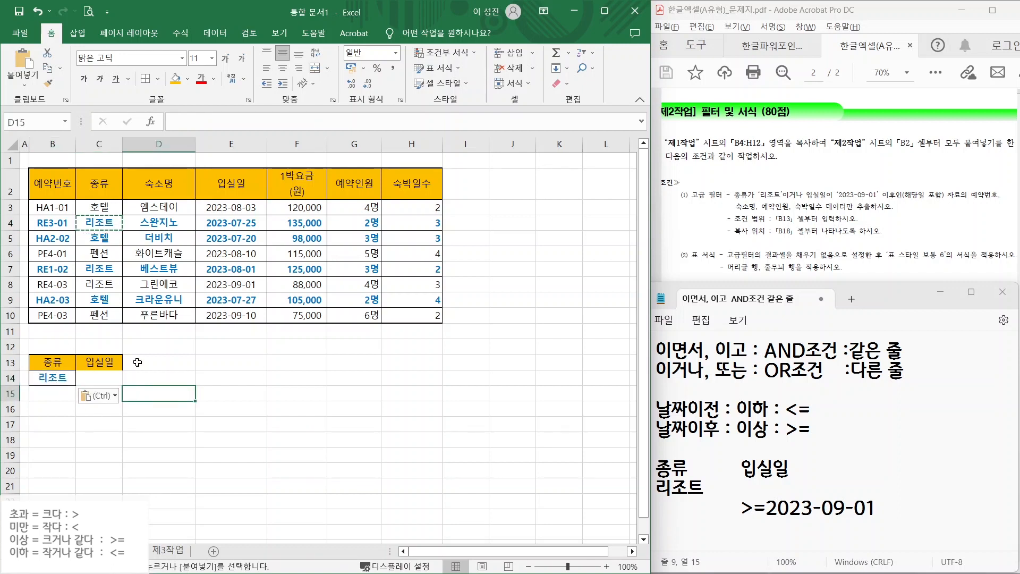
key("Left")
type(">")
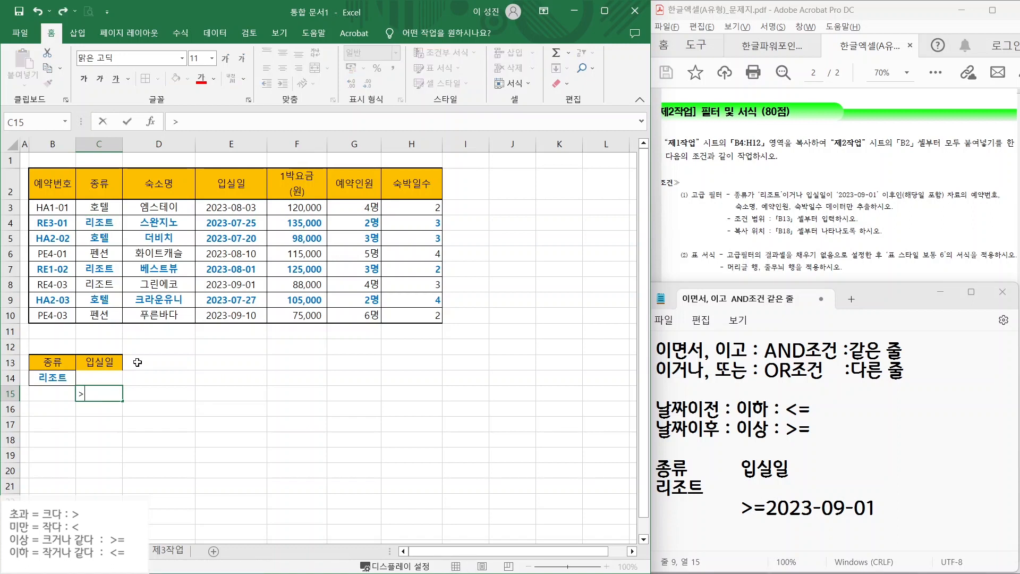
type("=2023-09-01")
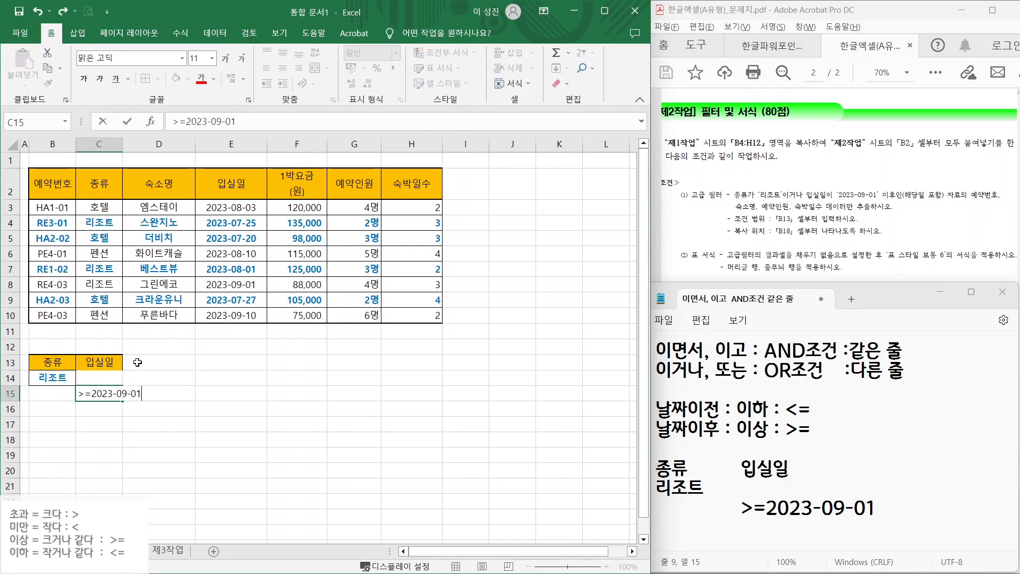
key("Return")
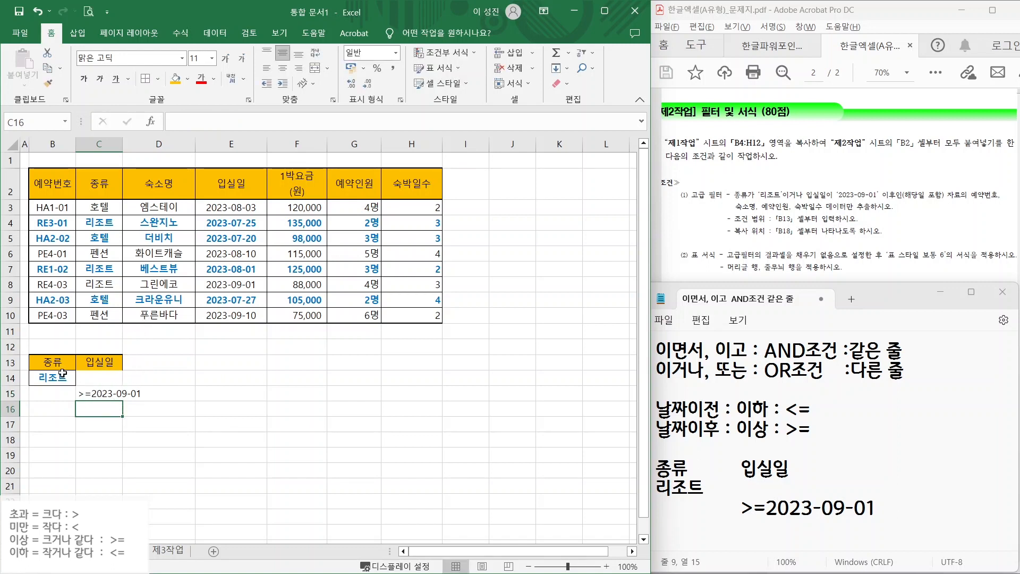
mouse_move(32, 383)
left_mouse_down()
mouse_move(102, 382)
mouse_move(76, 410)
left_mouse_up()
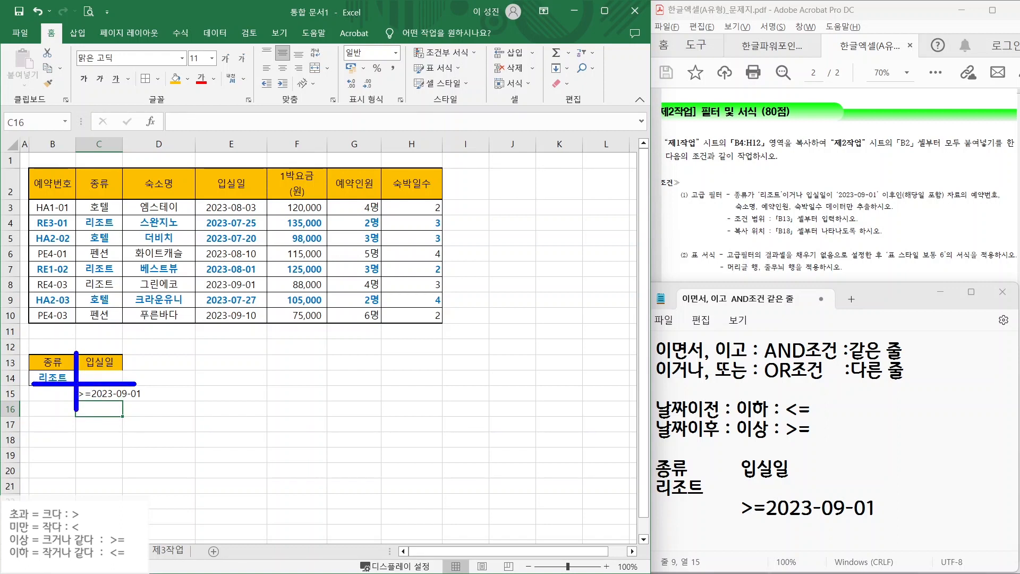
key("Escape")
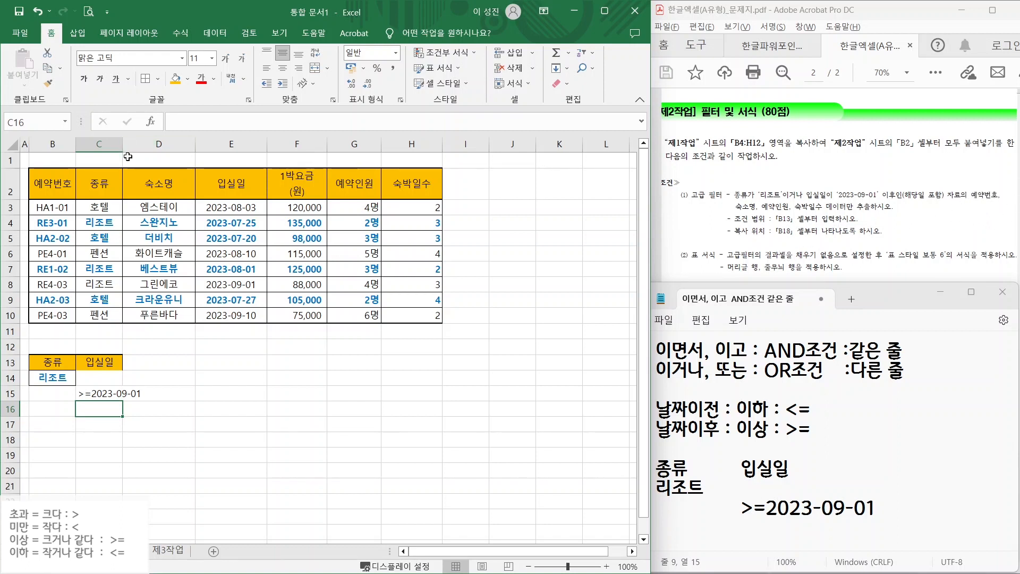
- Copy headers 예약번호, 숙소명, 예약인원 and 숙박일수 from B2, D2, G2, H2 into B18:E18
left_click(45, 183)
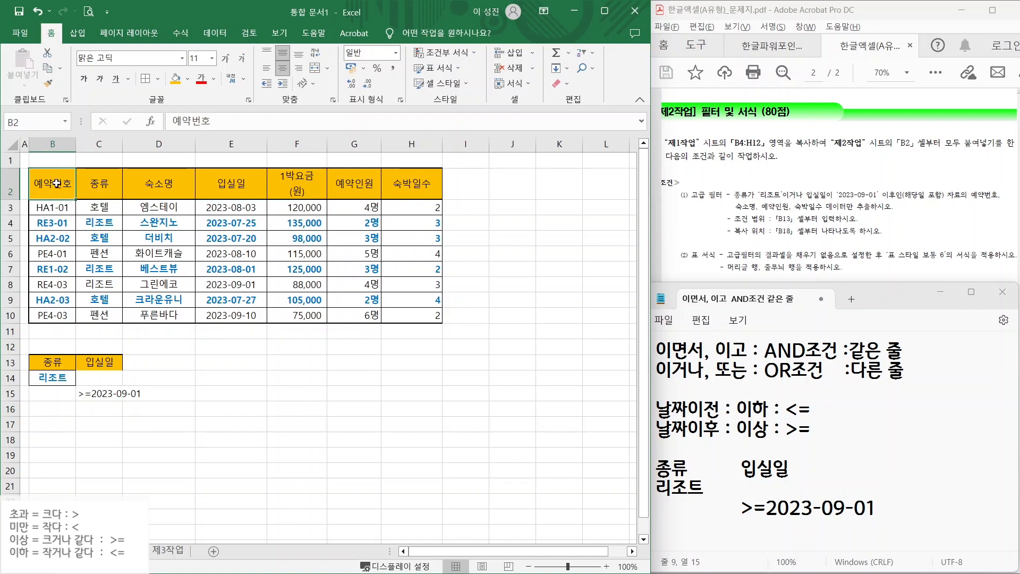
left_click(168, 183, "ctrl")
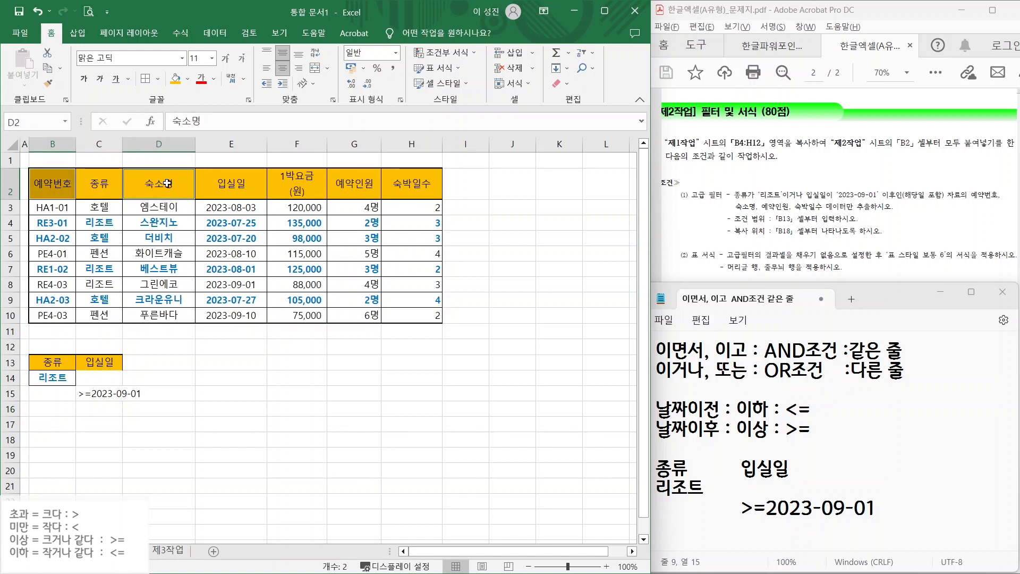
left_click(351, 183, "ctrl")
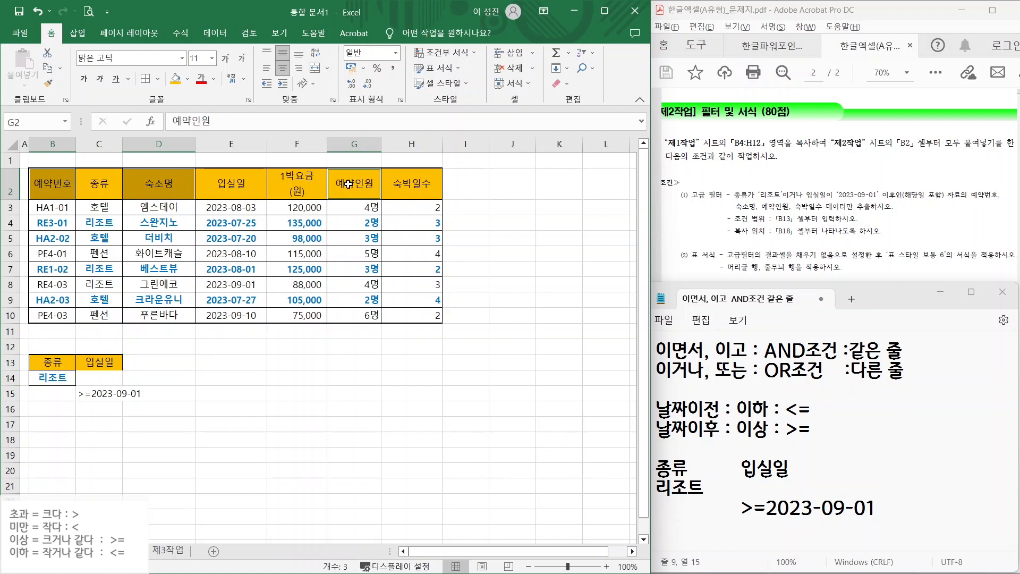
left_click(399, 185, "ctrl")
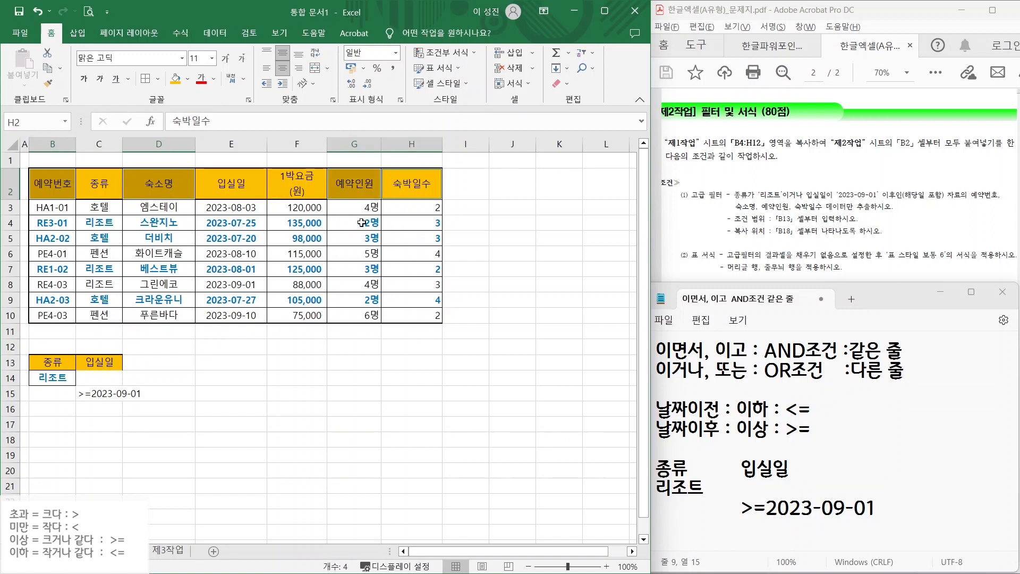
key("ctrl+c")
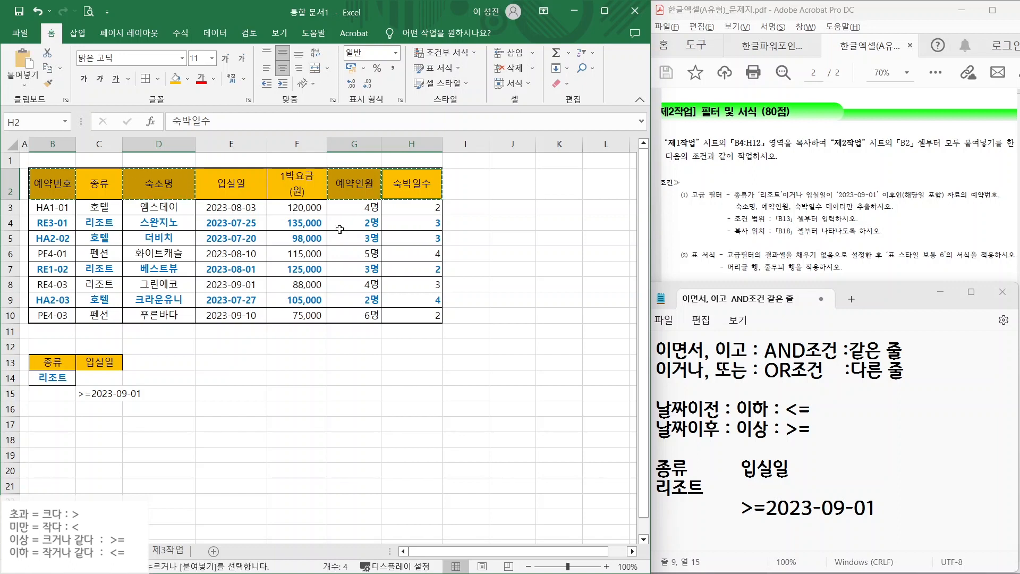
left_click(40, 443)
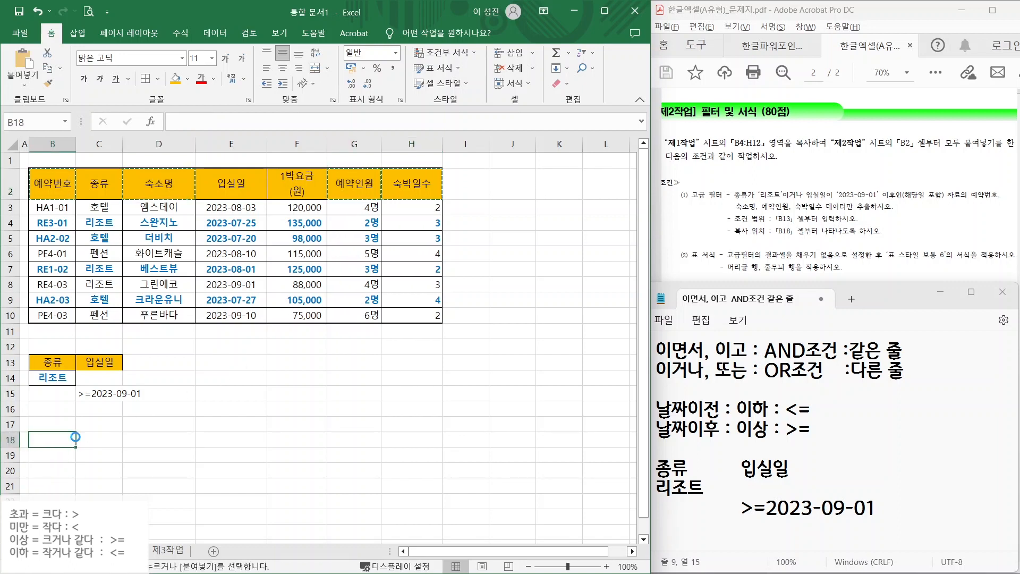
key("ctrl+v")
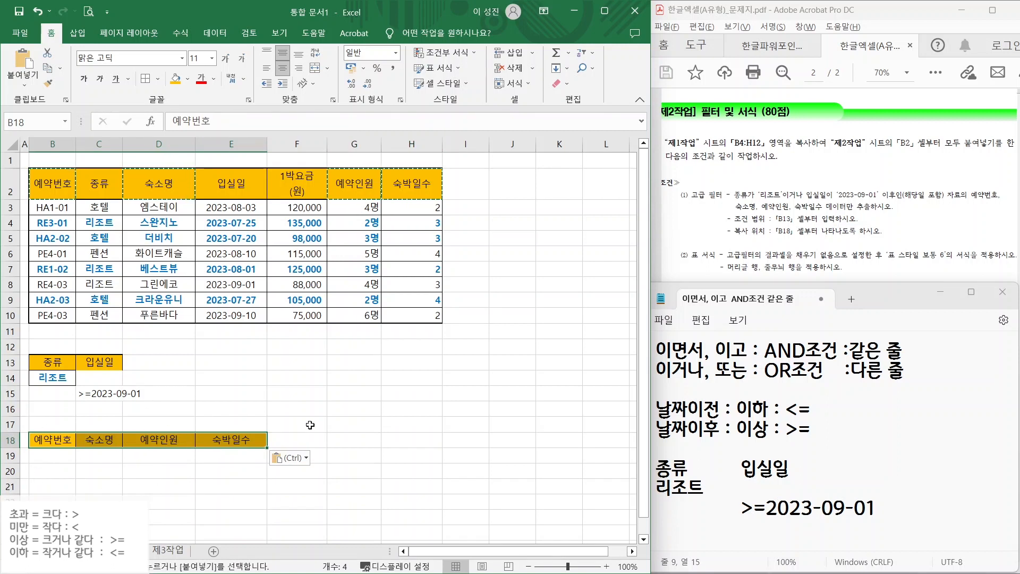
left_click(354, 440)
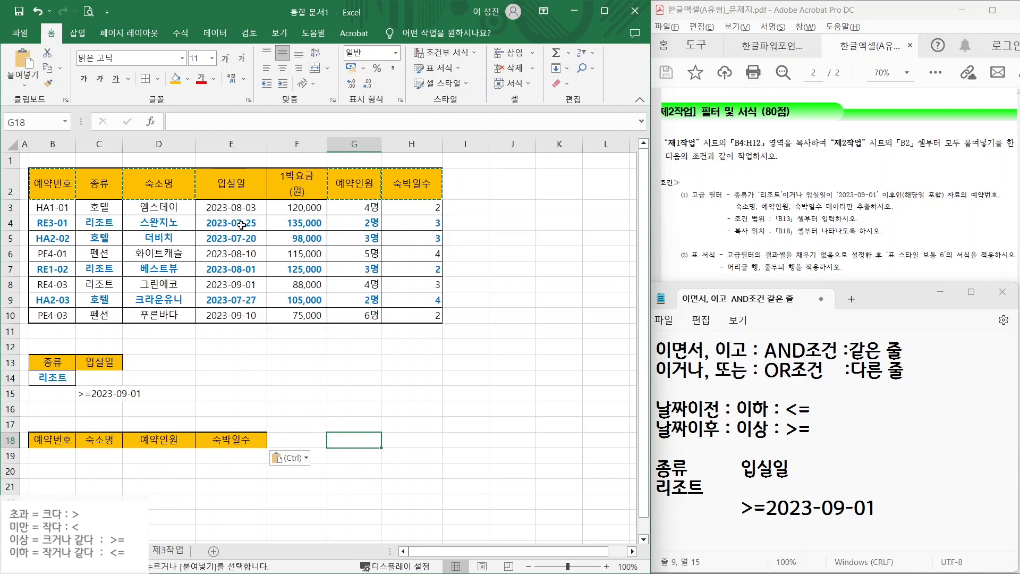
key("Escape")
left_click(344, 369)
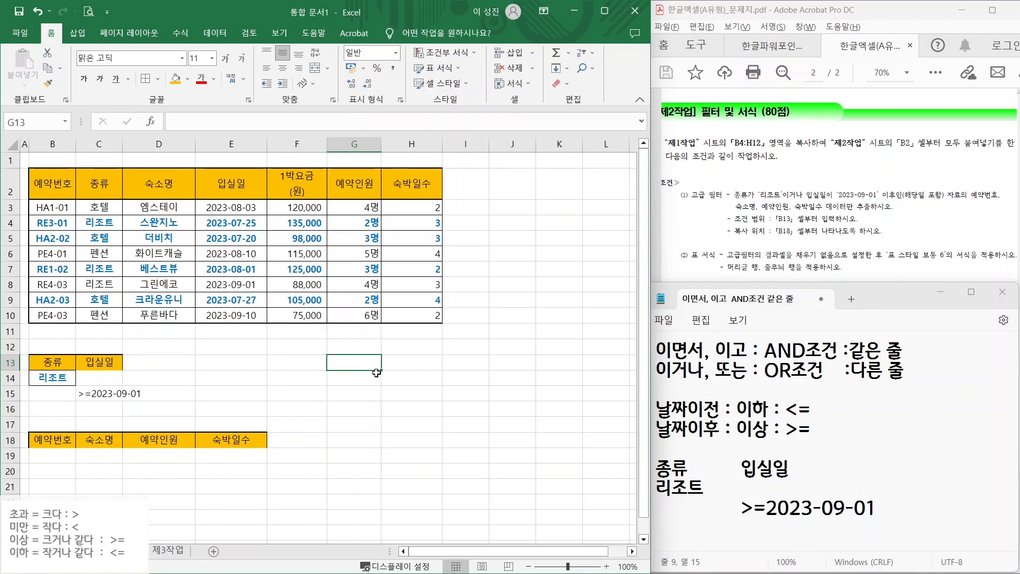
- Select B2:H10 and start an Advanced Filter with criteria range B13:C15
left_click_drag(57, 180, 412, 314)
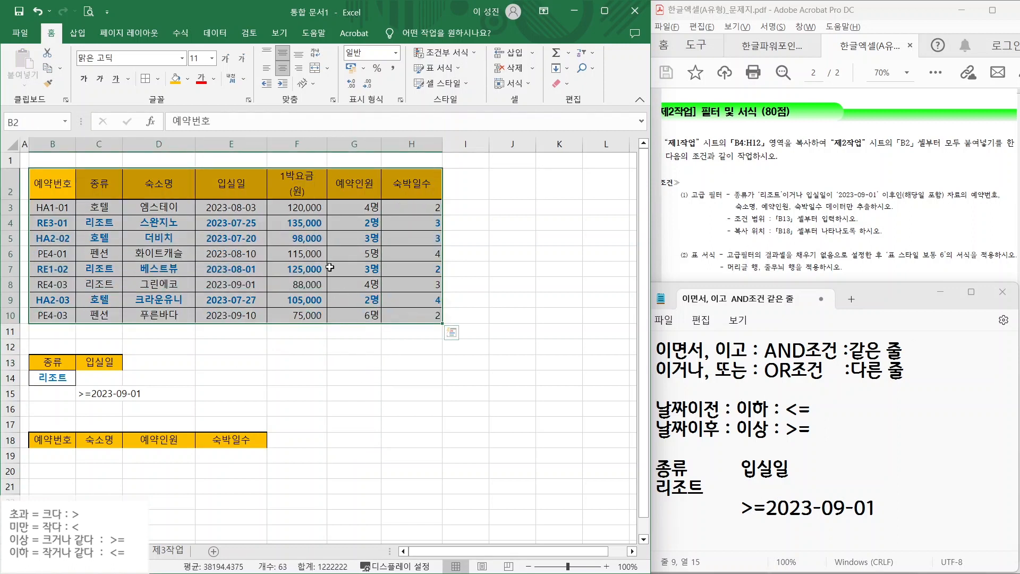
left_click(215, 35)
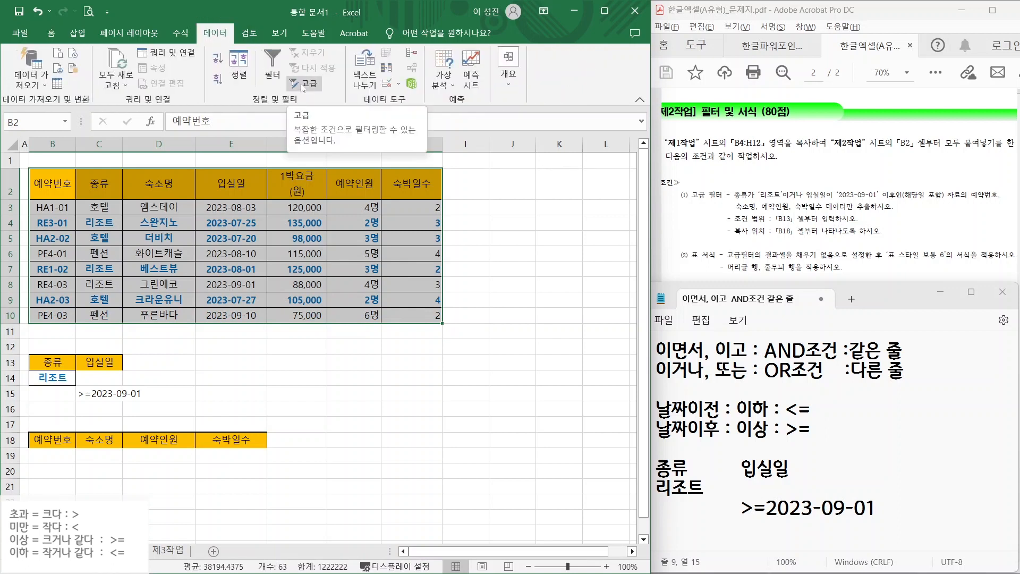
left_click(299, 82)
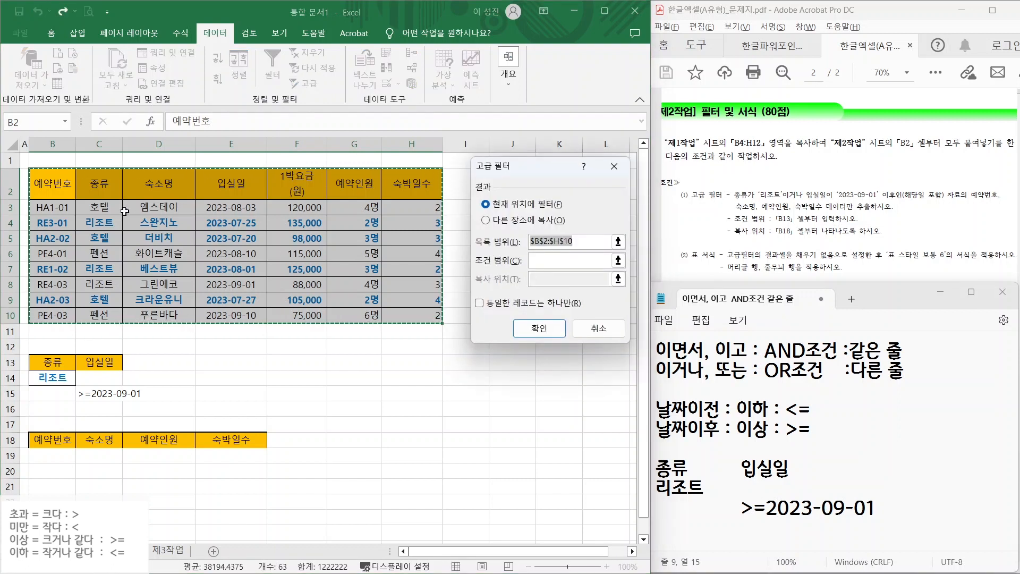
left_click(530, 260)
mouse_move(483, 251)
left_mouse_down()
mouse_move(606, 252)
mouse_move(598, 248)
left_mouse_up()
left_click_drag(499, 270, 590, 270)
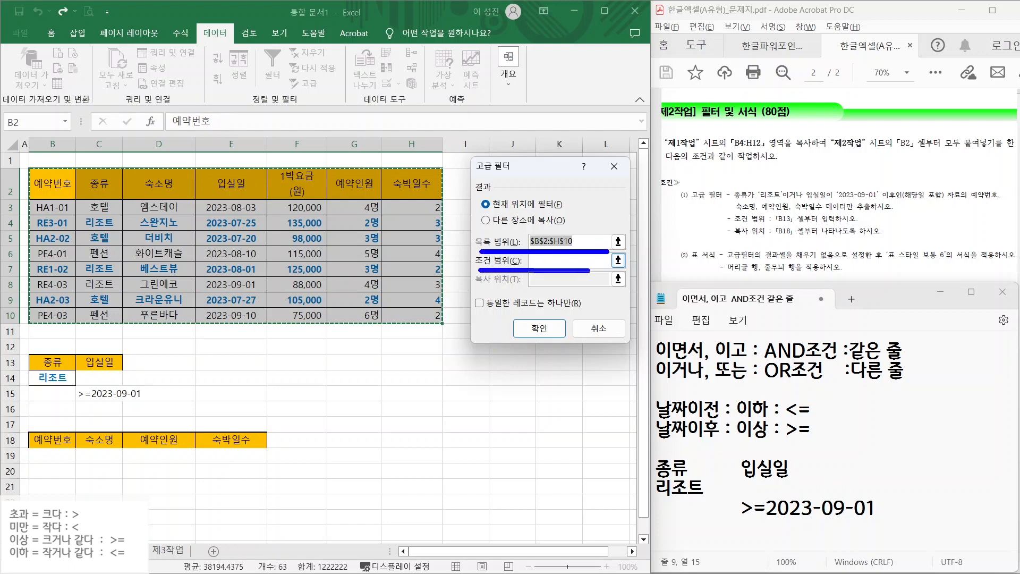
mouse_move(29, 352)
left_mouse_down()
mouse_move(125, 404)
mouse_move(30, 354)
left_mouse_up()
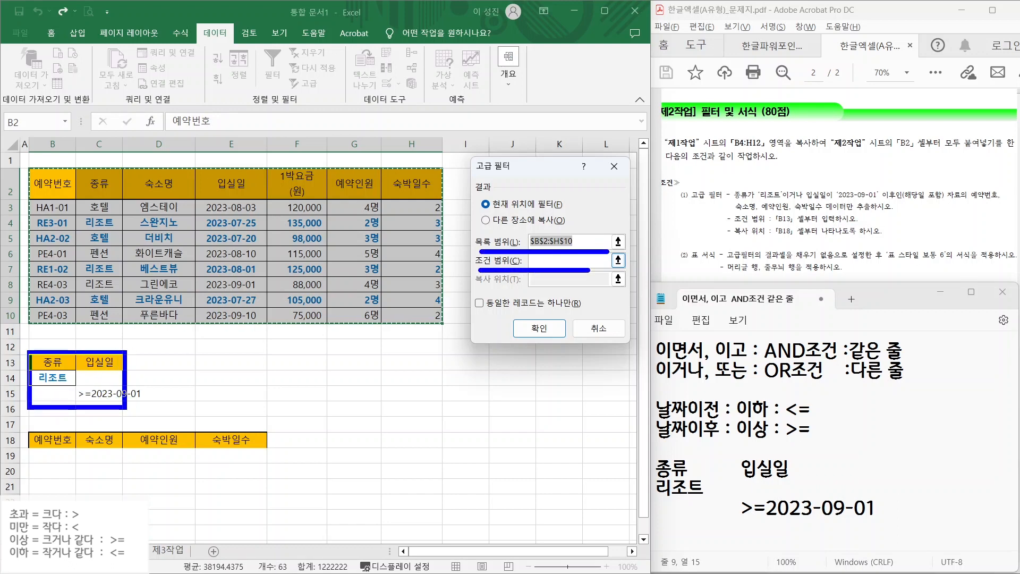
key("Escape")
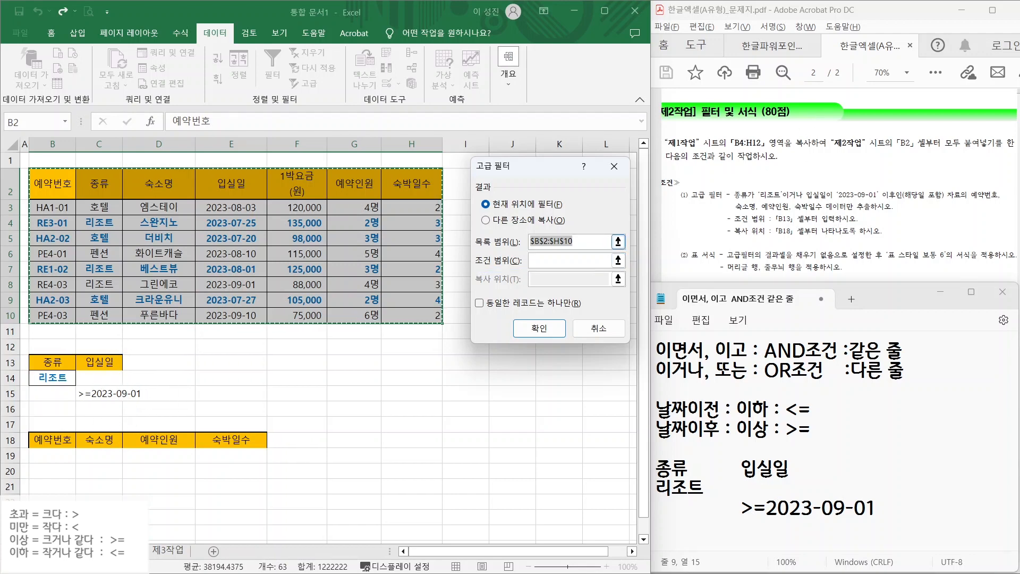
left_click(573, 260)
left_click_drag(53, 364, 104, 392)
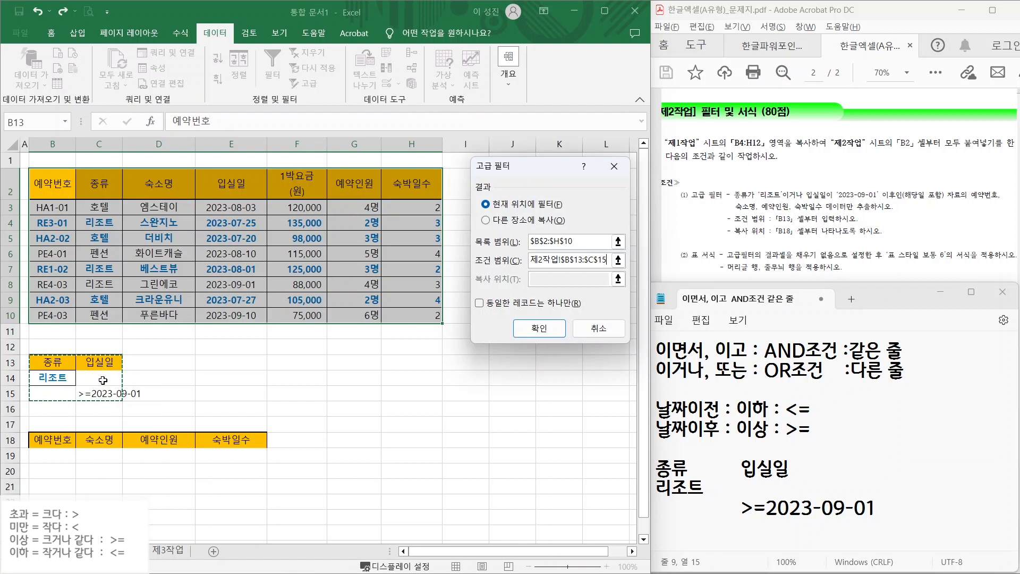
- Copy the filter results to another location at B18:E18 and run it
left_click(502, 224)
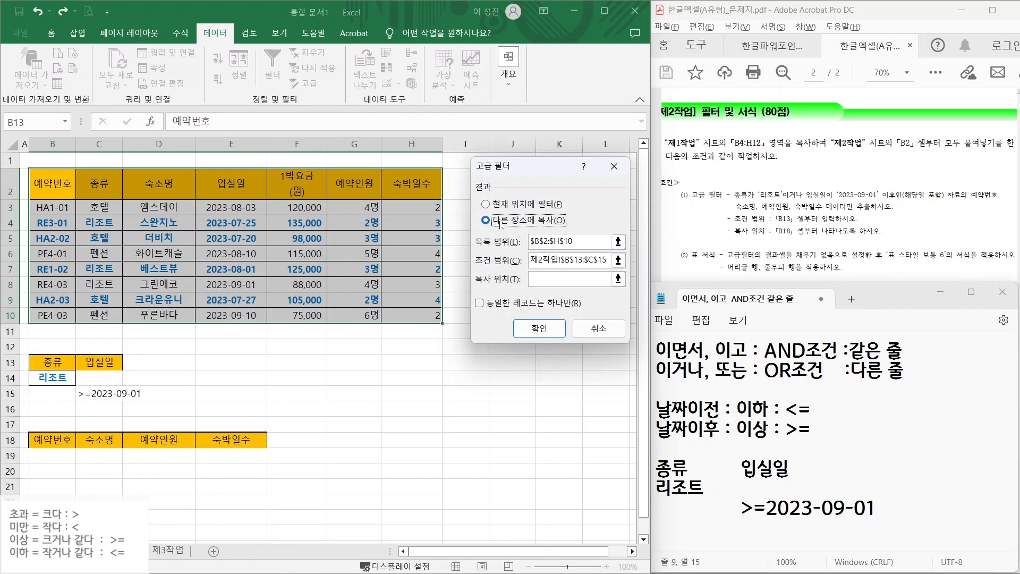
left_click(564, 279)
left_click_drag(541, 280, 581, 239)
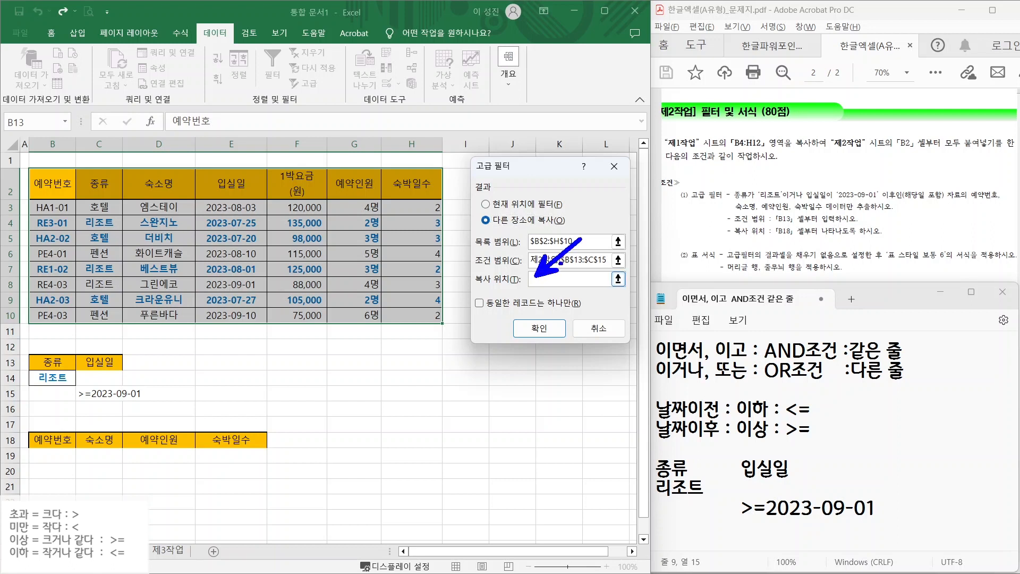
left_click_drag(23, 431, 277, 453)
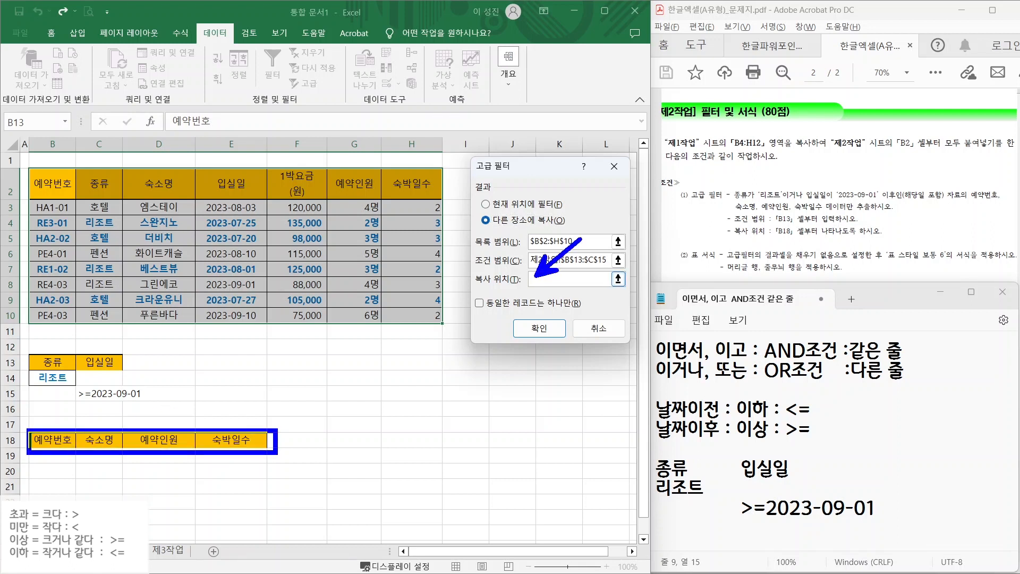
key("Escape")
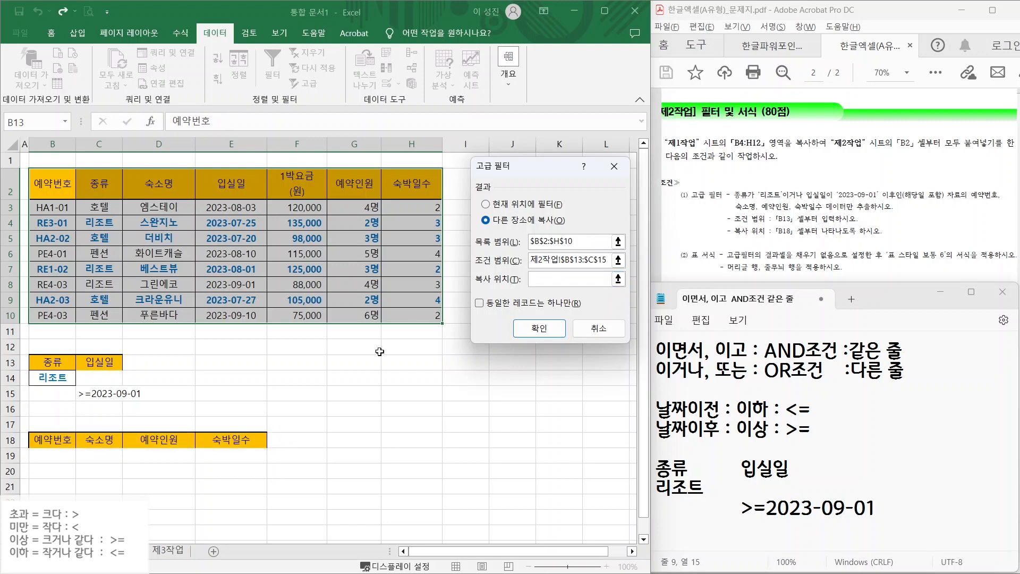
left_click_drag(41, 438, 255, 440)
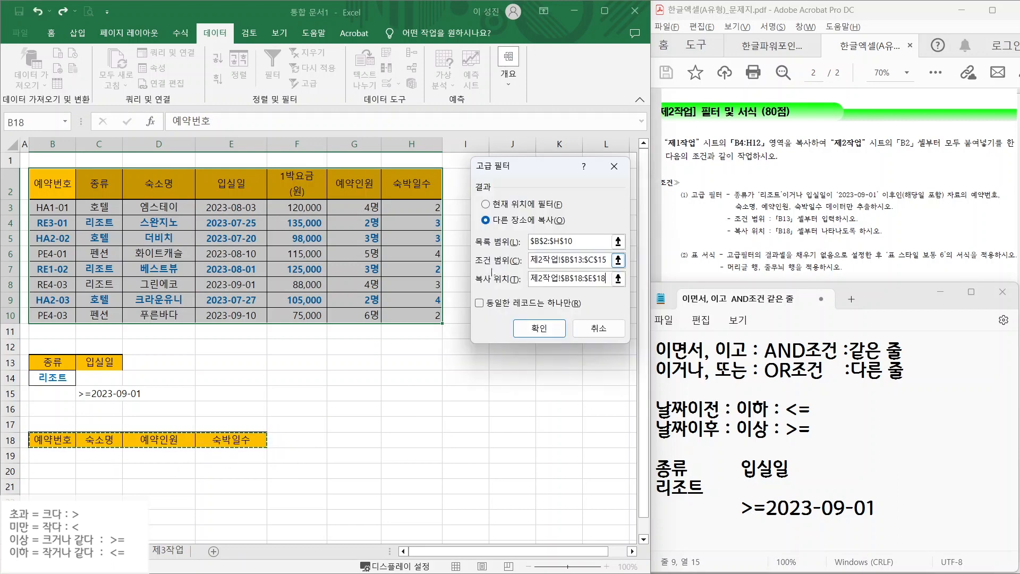
left_click(540, 328)
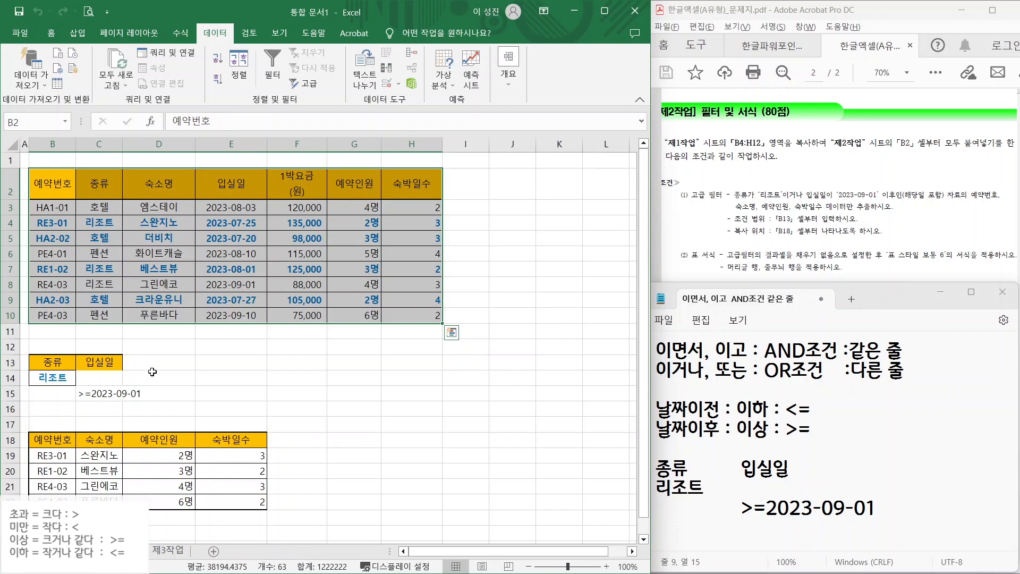
- Remove the orange fill from the extracted header row B18:E18
left_click(297, 456)
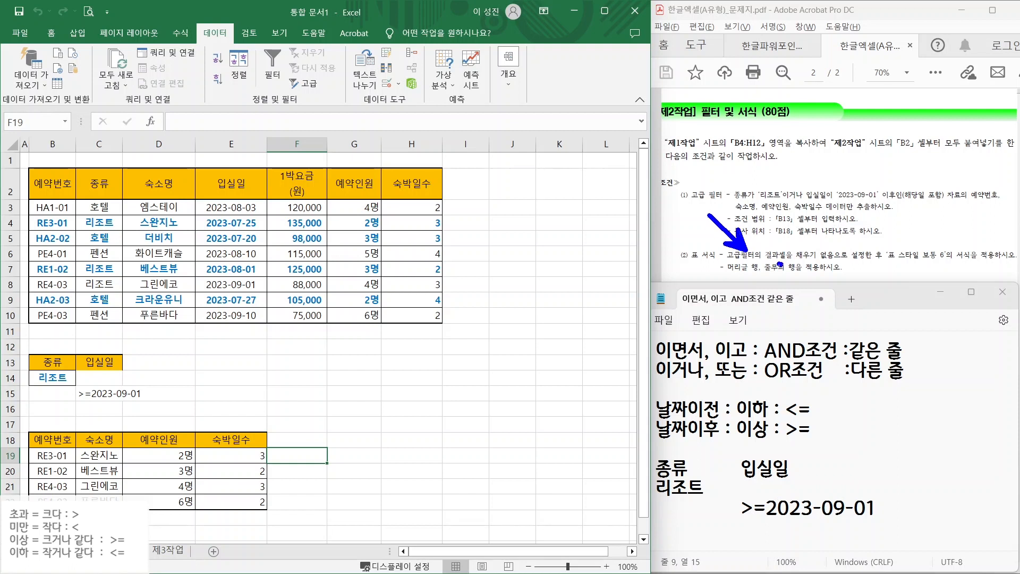
mouse_move(780, 264)
left_mouse_down()
mouse_move(883, 262)
mouse_move(868, 291)
left_mouse_up()
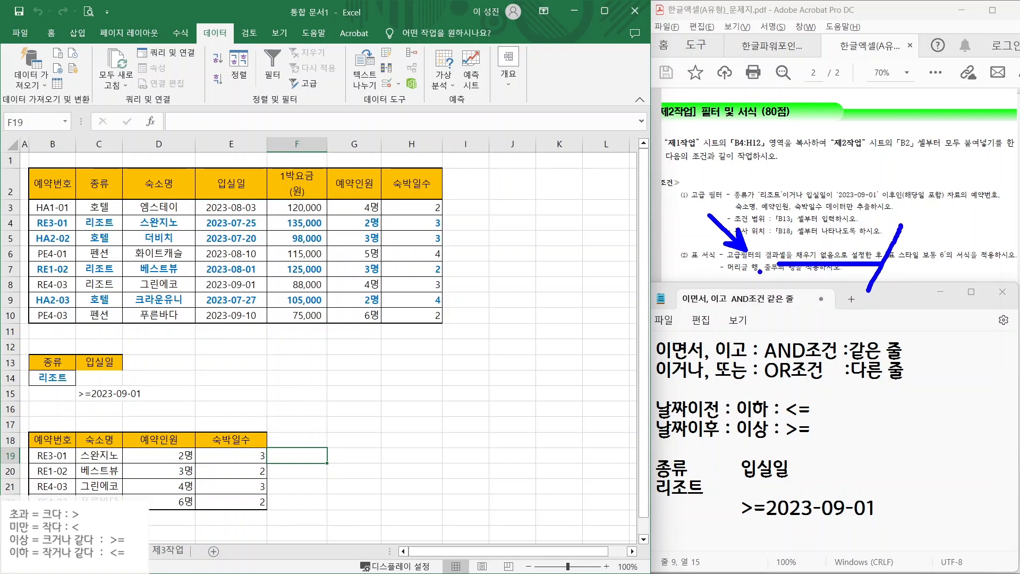
left_click_drag(153, 429, 185, 394)
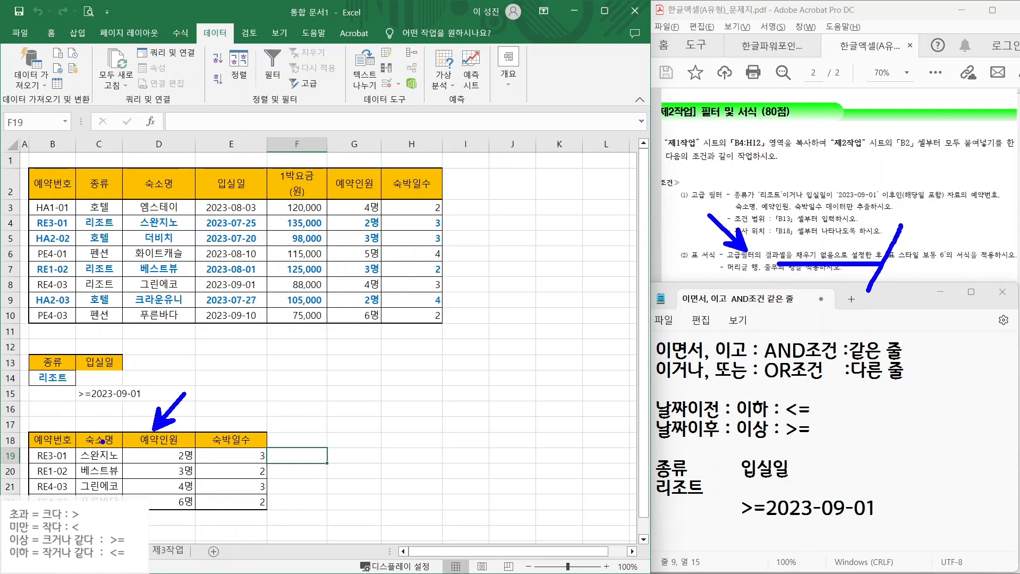
key("Escape")
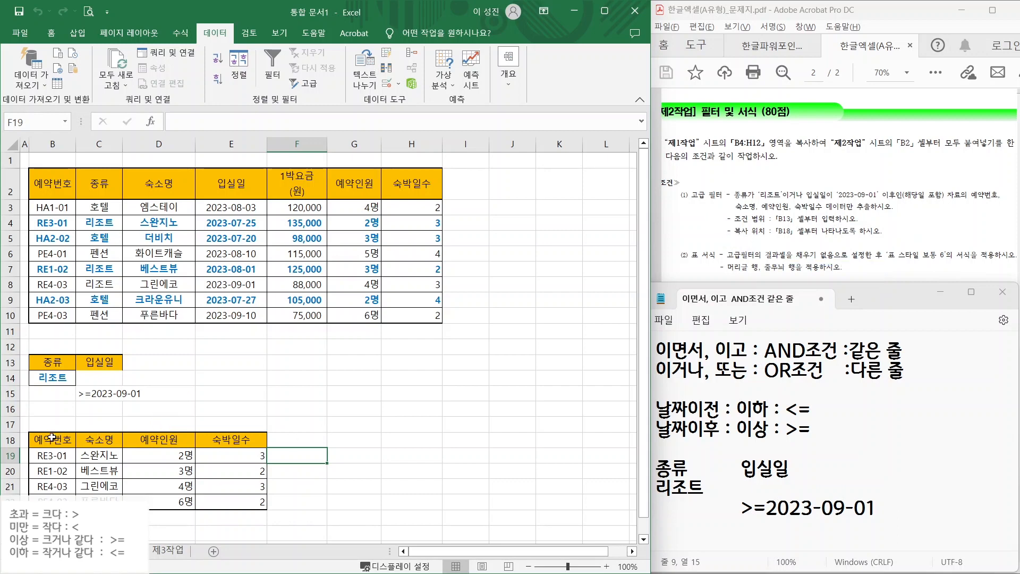
left_click_drag(52, 437, 225, 439)
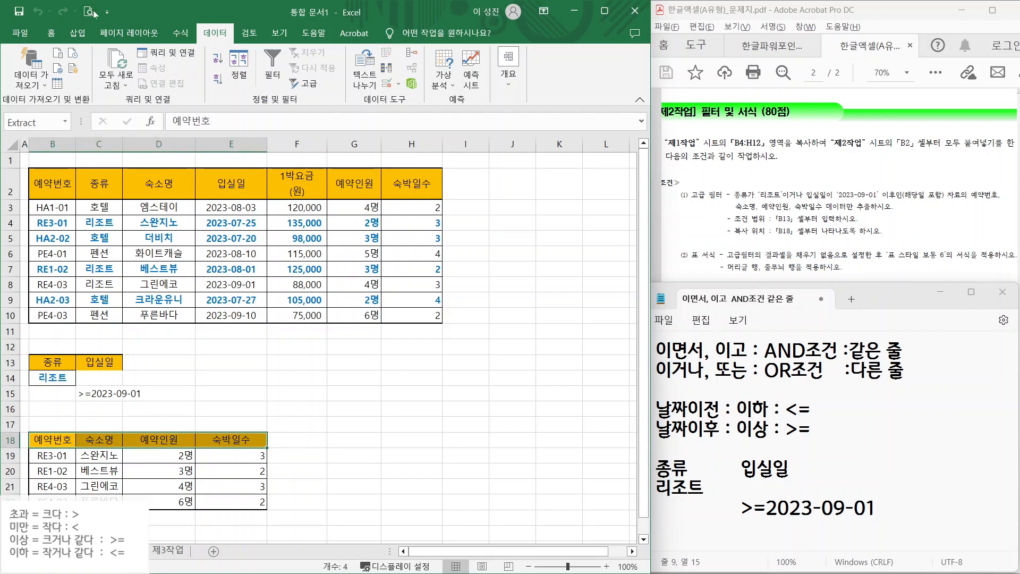
left_click(49, 33)
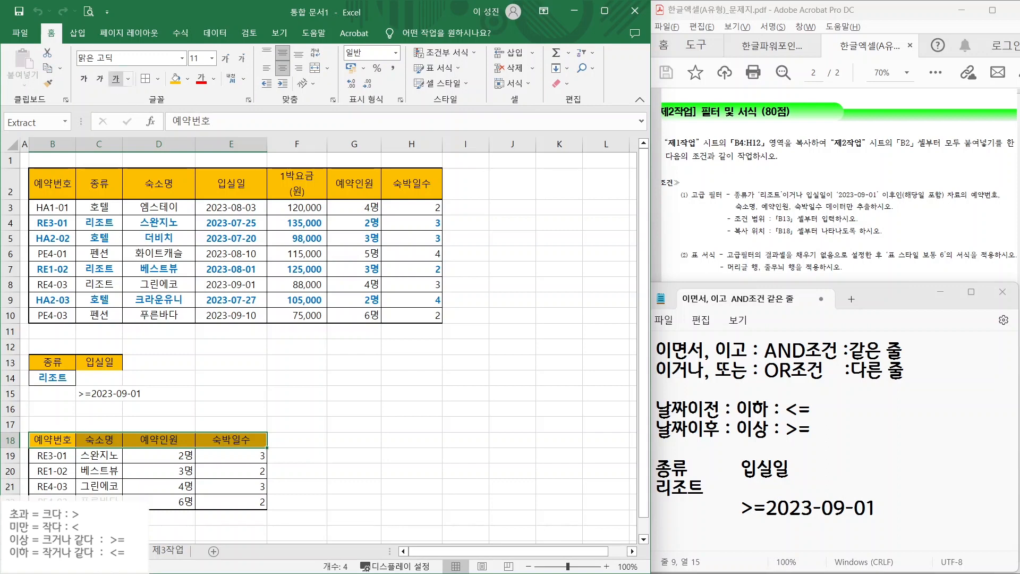
left_click(188, 80)
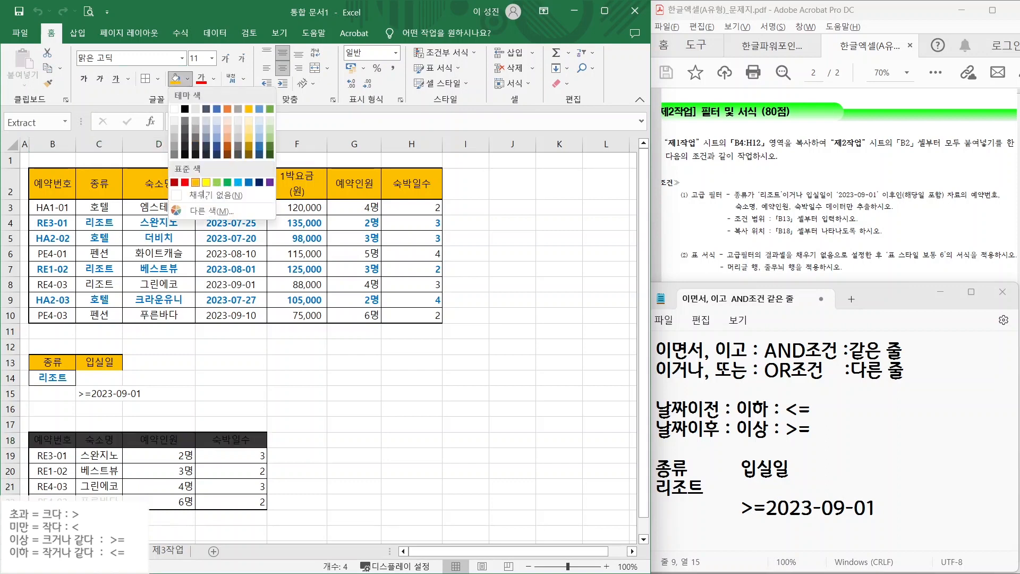
left_click(212, 195)
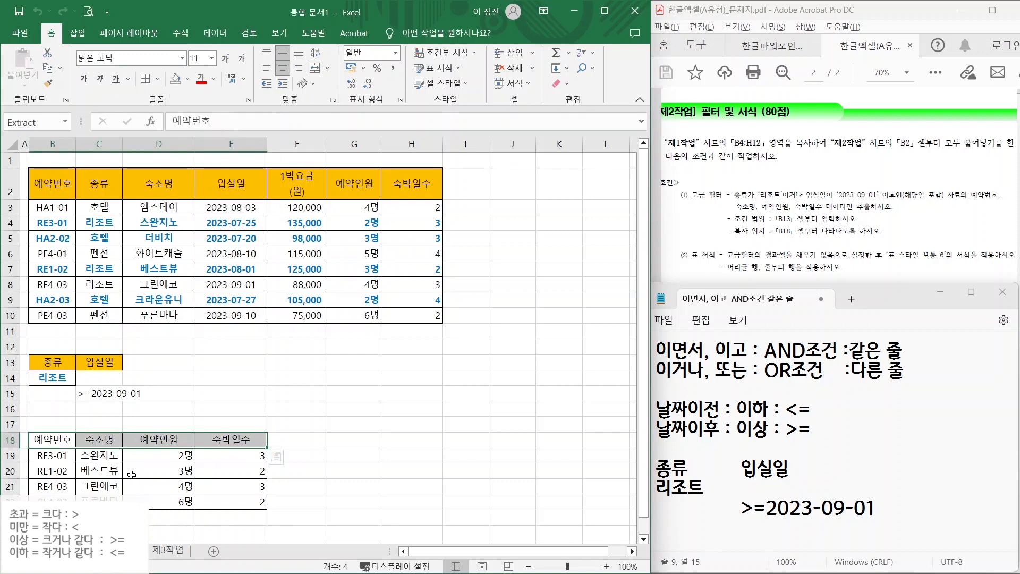
left_click(321, 452)
- Format B18:E22 as a table in Blue, Table Style Medium 6
left_click_drag(47, 439, 234, 501)
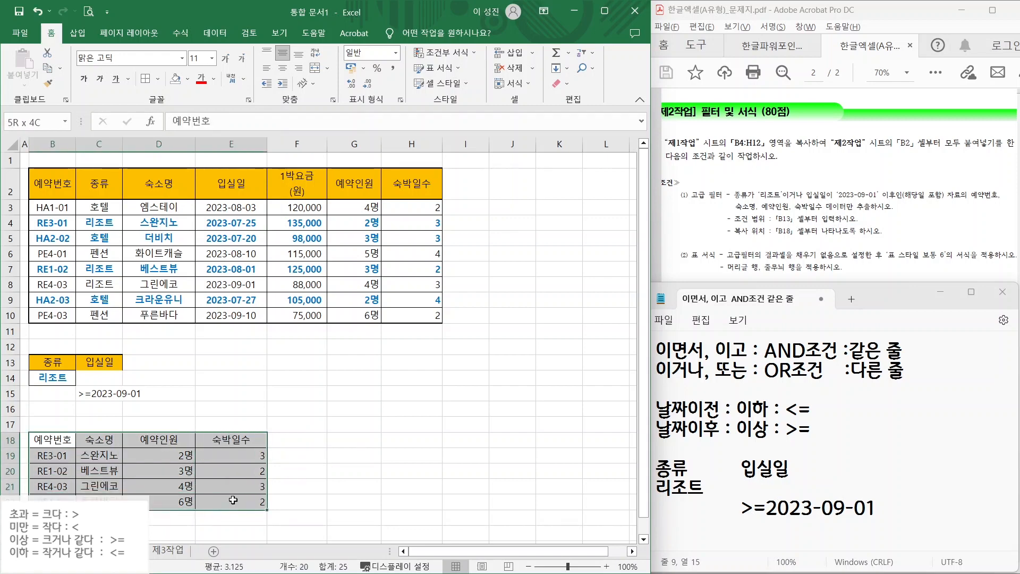
left_click(445, 69)
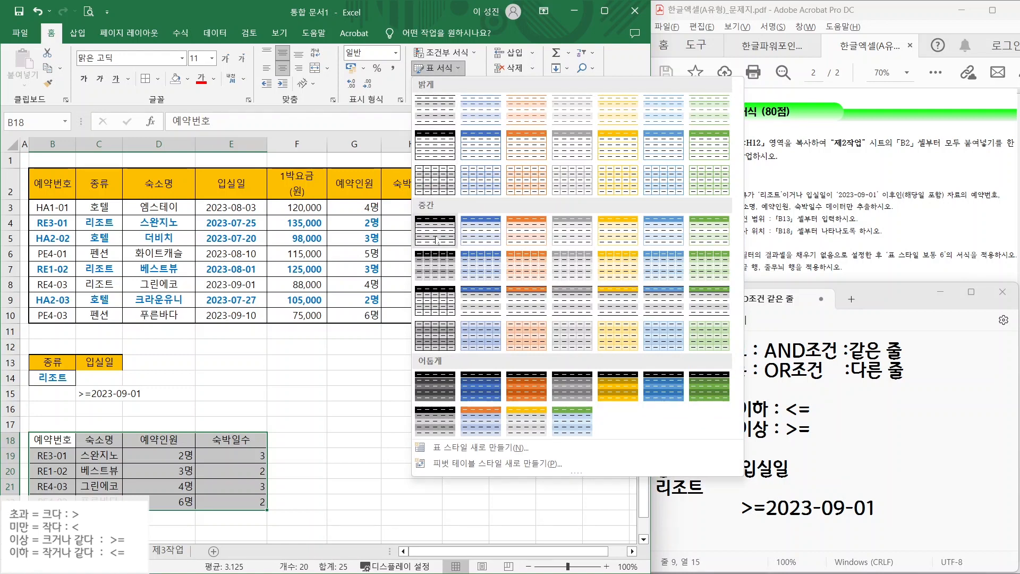
left_click(663, 231)
left_click(546, 311)
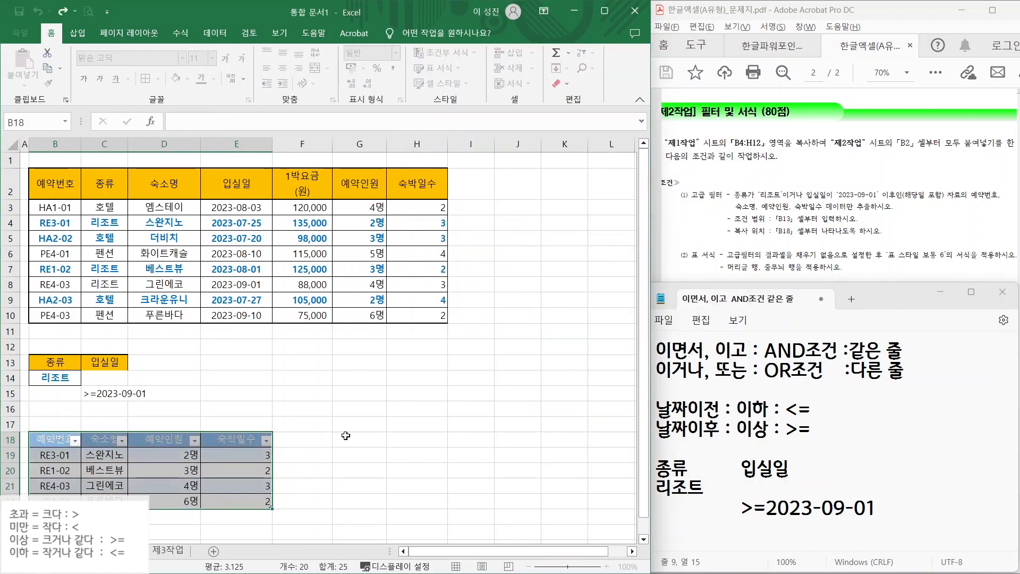
left_click(375, 462)
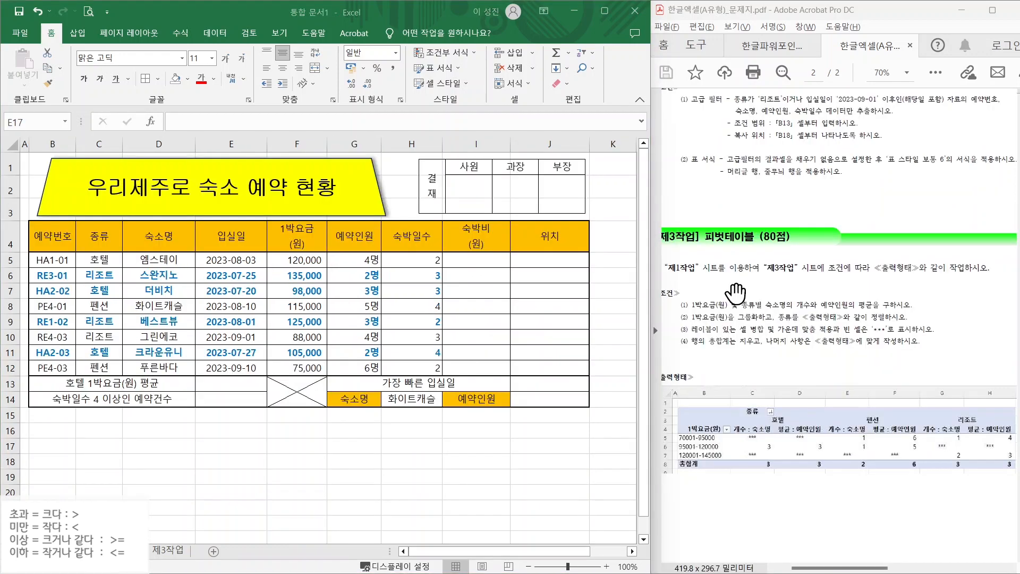
- Mark the 제3작업 source instruction and select the reservation data B4:H12 on 제1작업
left_click_drag(674, 276, 756, 275)
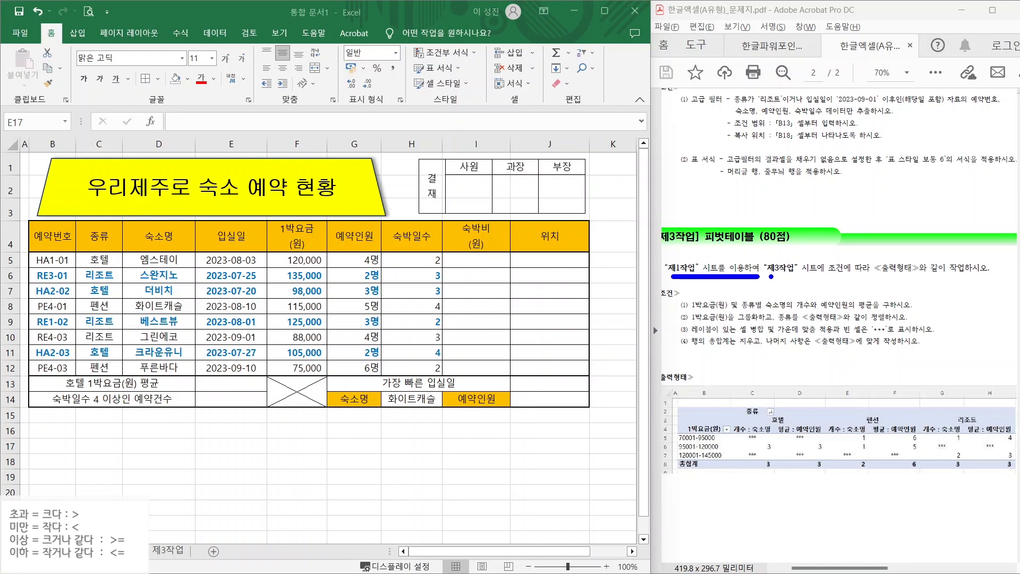
left_click_drag(791, 277, 863, 273)
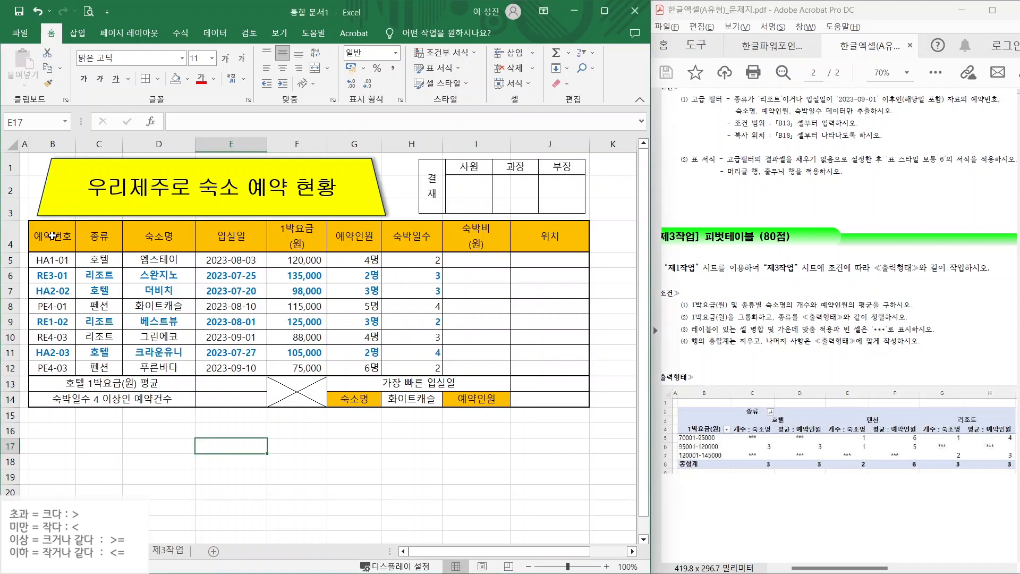
left_click_drag(54, 236, 398, 368)
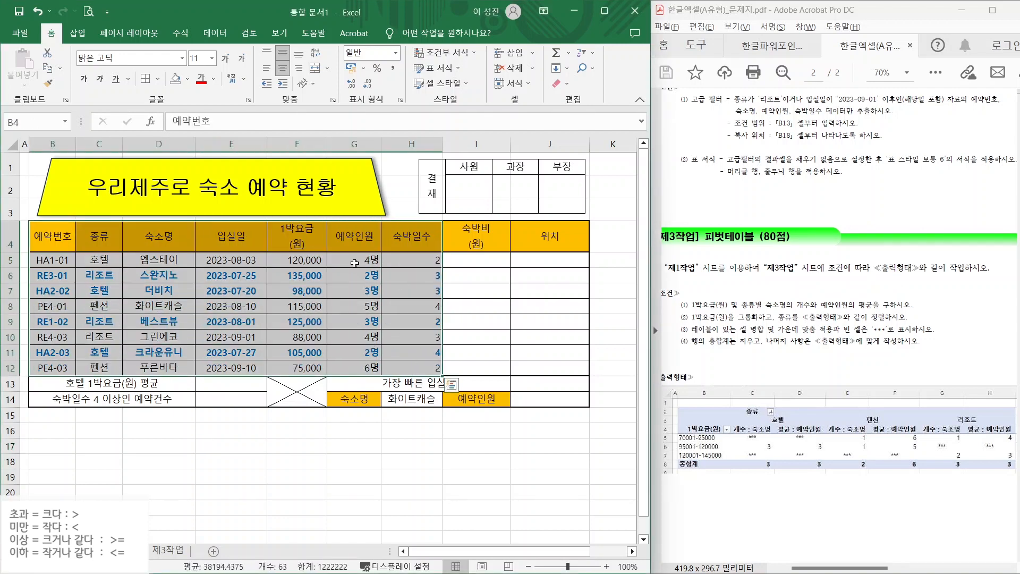
left_click(78, 38)
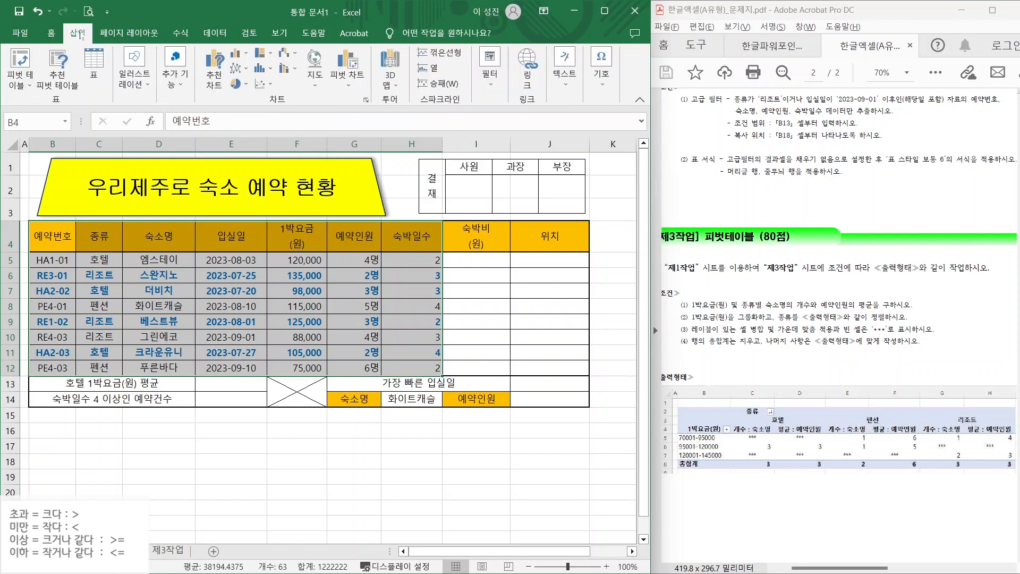
- Insert a PivotTable from 제1작업!B4:H12 placed at 제3작업!B2 on the existing worksheet
left_click(25, 78)
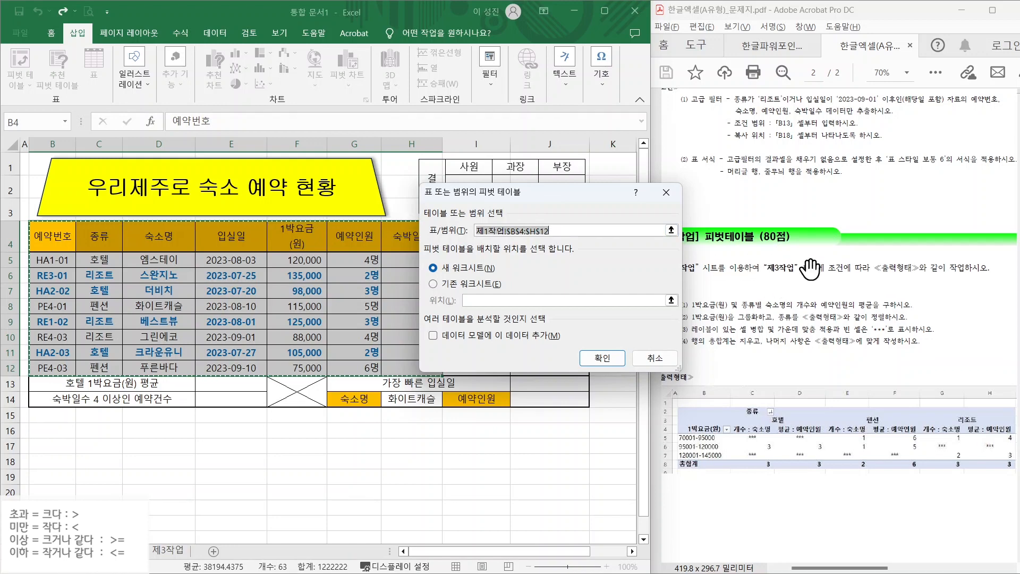
left_click(451, 284)
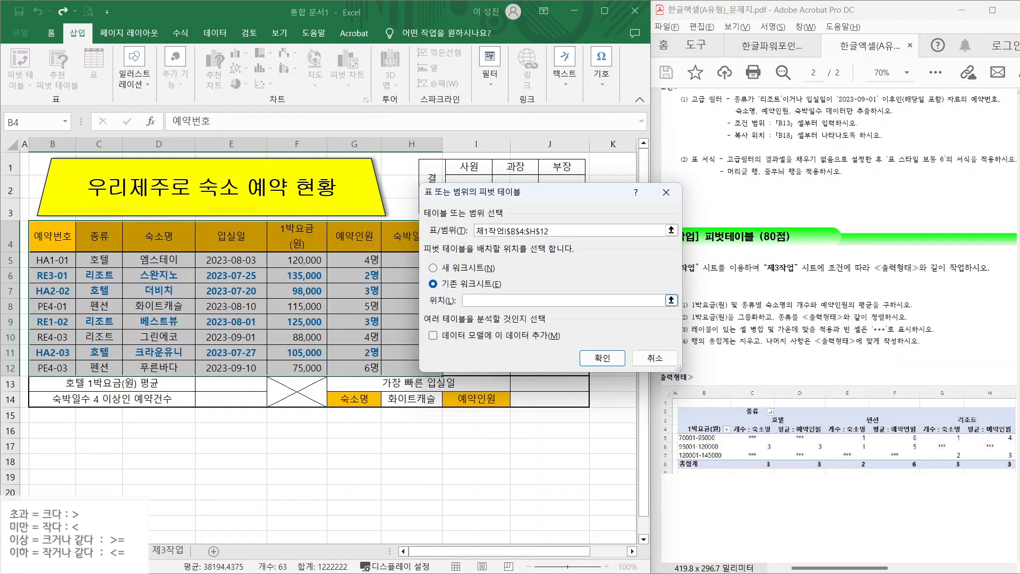
key("ctrl")
left_click(170, 553)
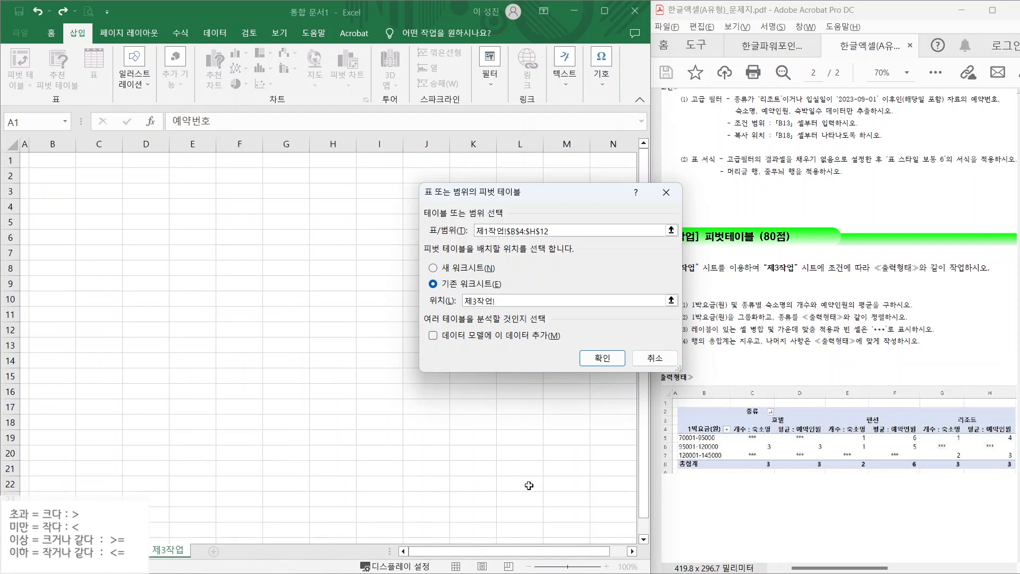
mouse_move(676, 408)
left_mouse_down()
mouse_move(735, 421)
mouse_move(750, 359)
left_mouse_up()
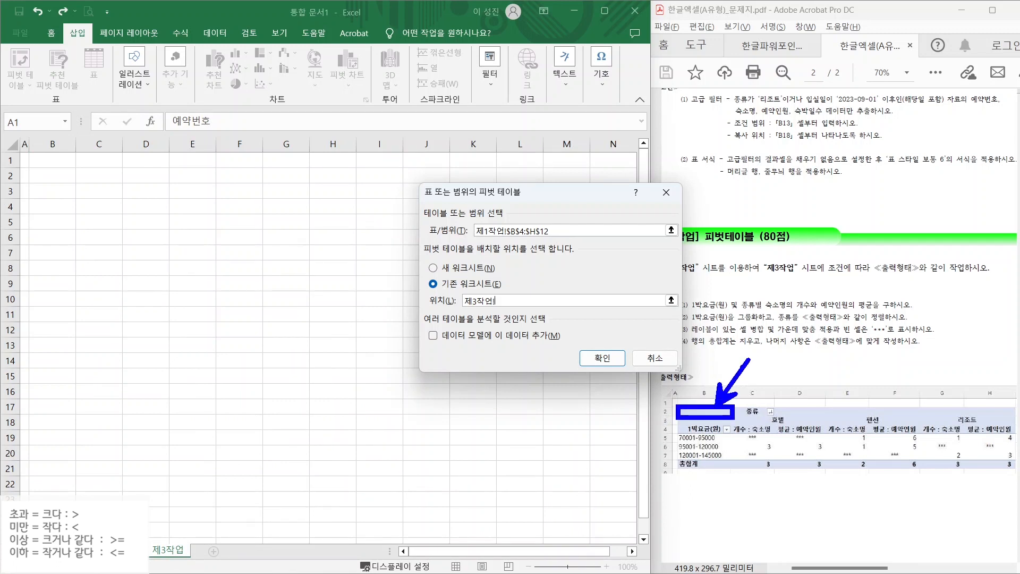
left_click(48, 178)
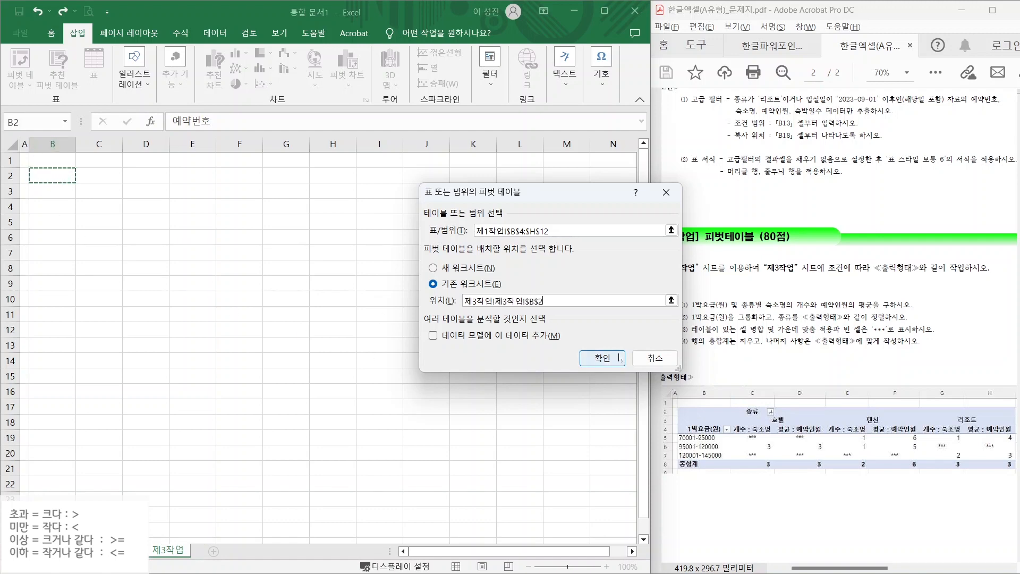
left_click(605, 358)
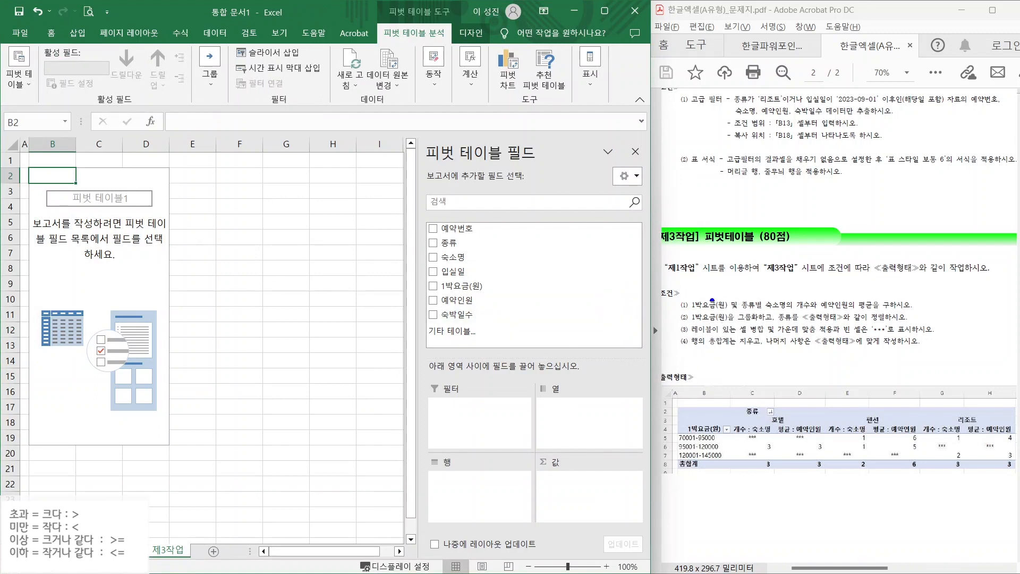
- Check 1박요금(원), 종류, 숙소명 and 예약인원 in the PivotTable field list
mouse_move(719, 308)
left_mouse_down()
mouse_move(691, 288)
mouse_move(714, 311)
mouse_move(747, 314)
mouse_move(739, 292)
mouse_move(755, 311)
mouse_move(786, 313)
mouse_move(786, 280)
mouse_move(852, 285)
mouse_move(878, 300)
left_mouse_up()
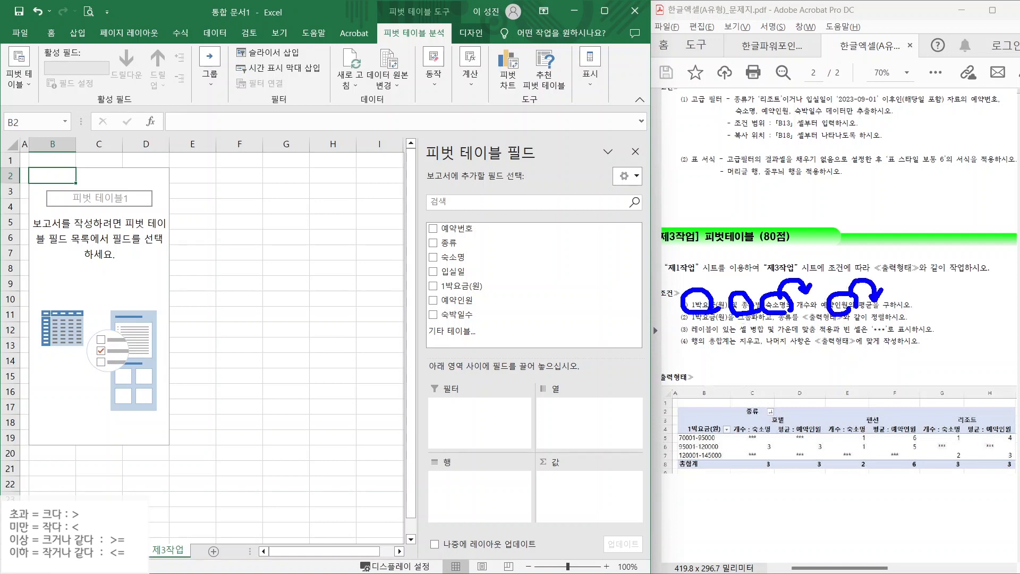
key("Escape")
left_click(433, 287)
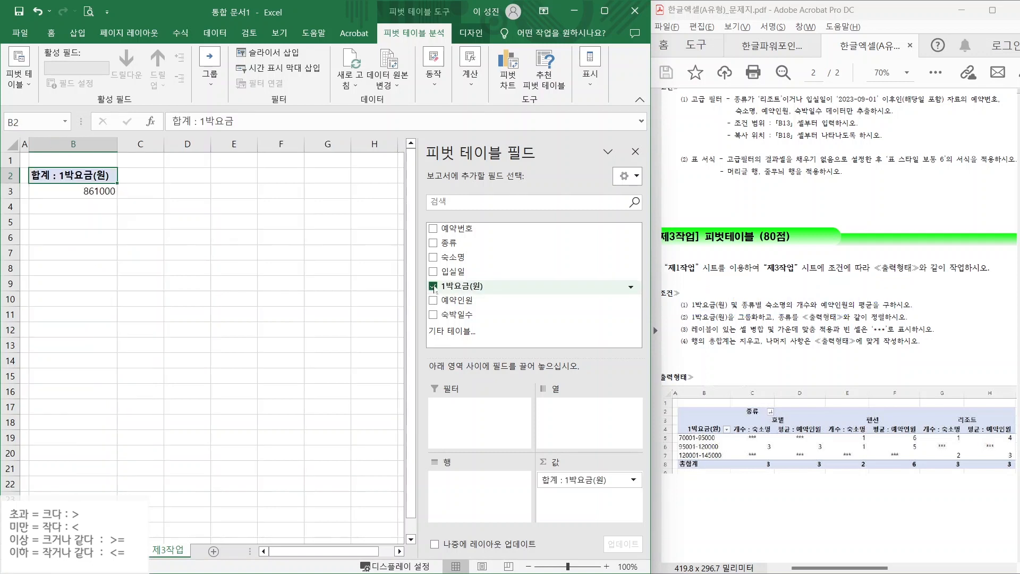
left_click(433, 243)
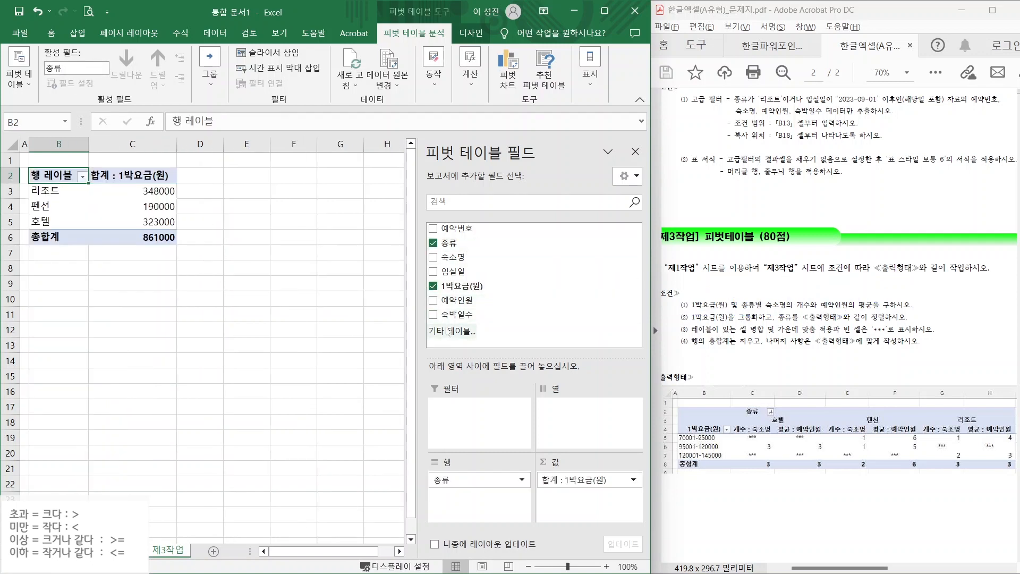
left_click(433, 257)
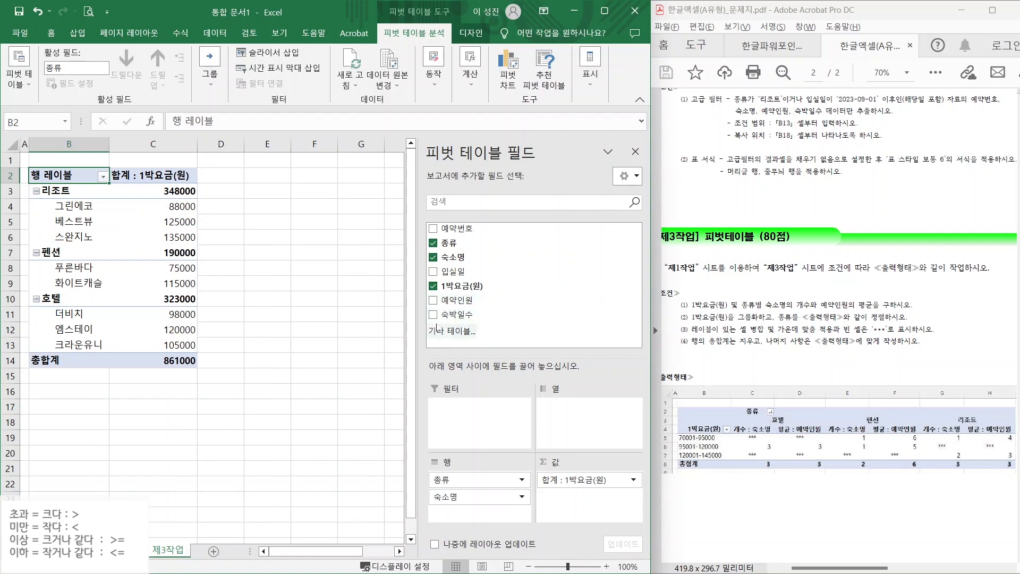
left_click(433, 300)
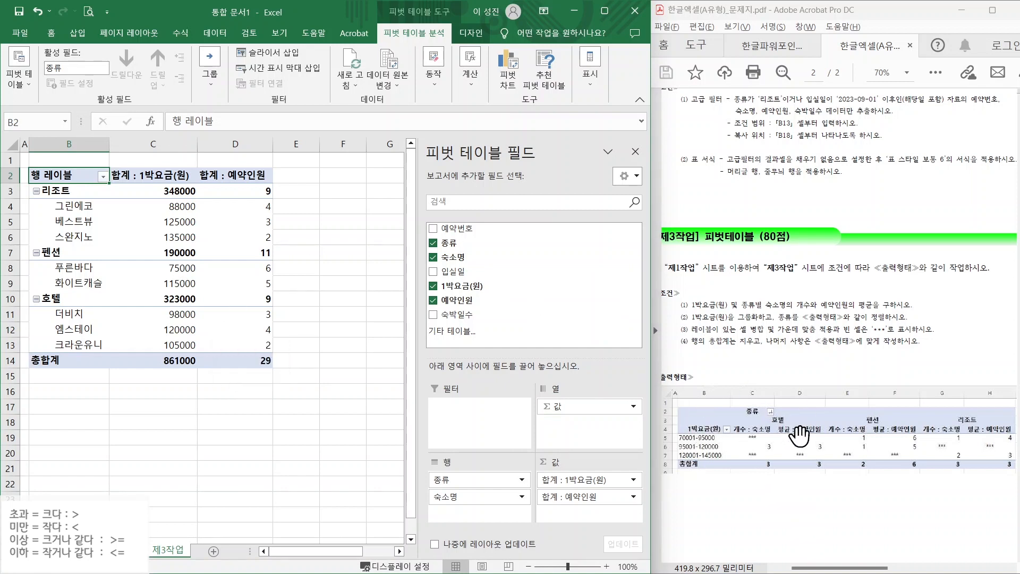
mouse_move(681, 439)
left_mouse_down()
mouse_move(620, 425)
mouse_move(623, 448)
left_mouse_up()
left_click_drag(686, 459, 623, 472)
left_click_drag(664, 452, 666, 469)
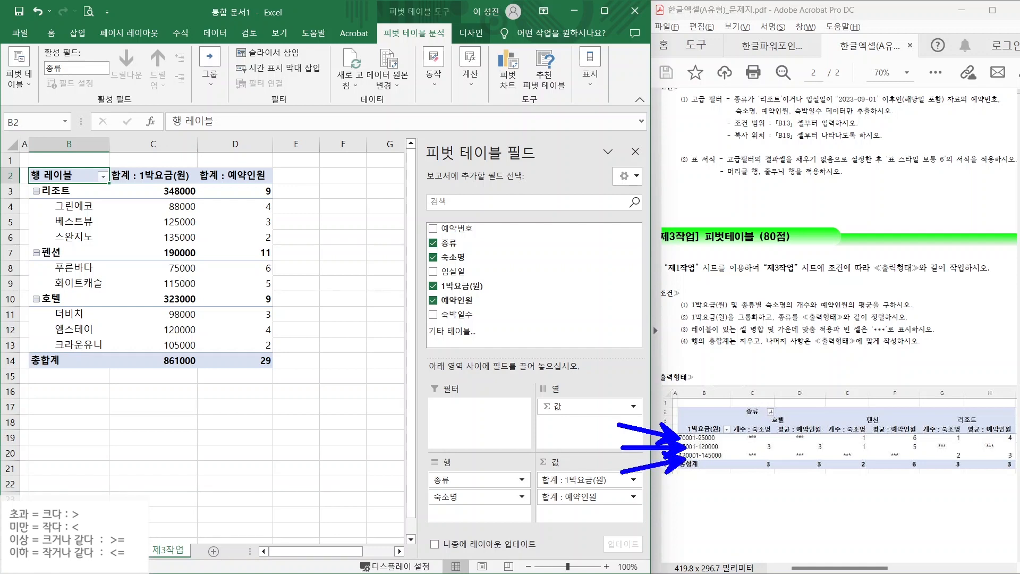
key("Escape")
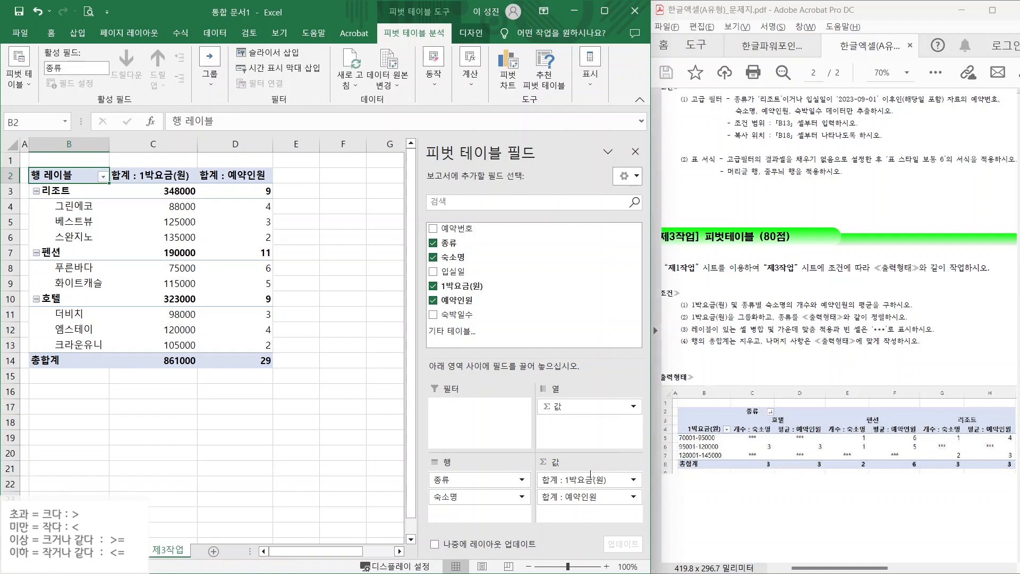
- Move 1박요금(원) to Rows and 종류 to Columns, count 숙소명, and open 예약인원's value field settings
left_click_drag(585, 480, 459, 481)
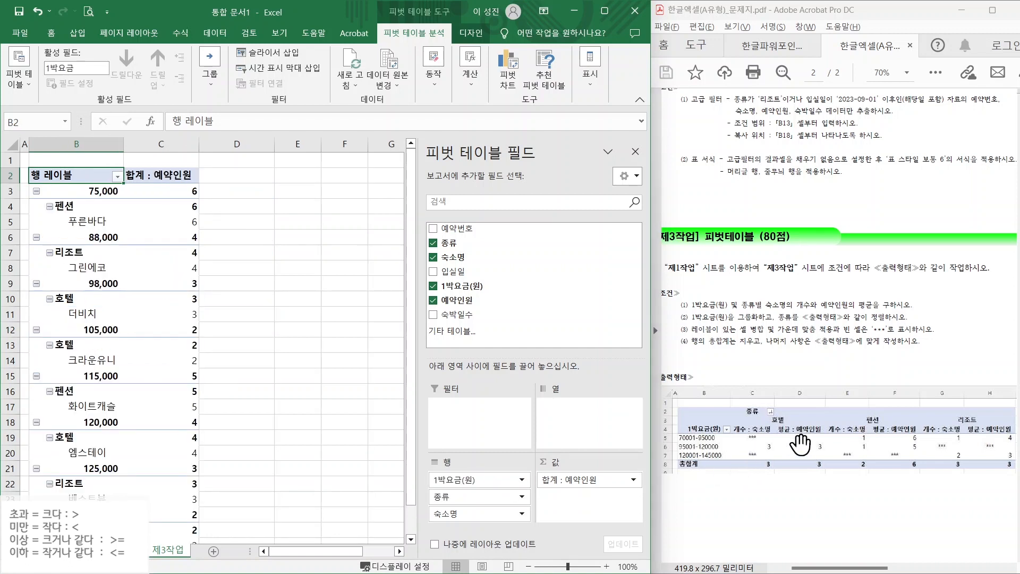
left_click_drag(780, 414, 807, 355)
left_click_drag(874, 415, 915, 362)
left_click_drag(956, 413, 998, 370)
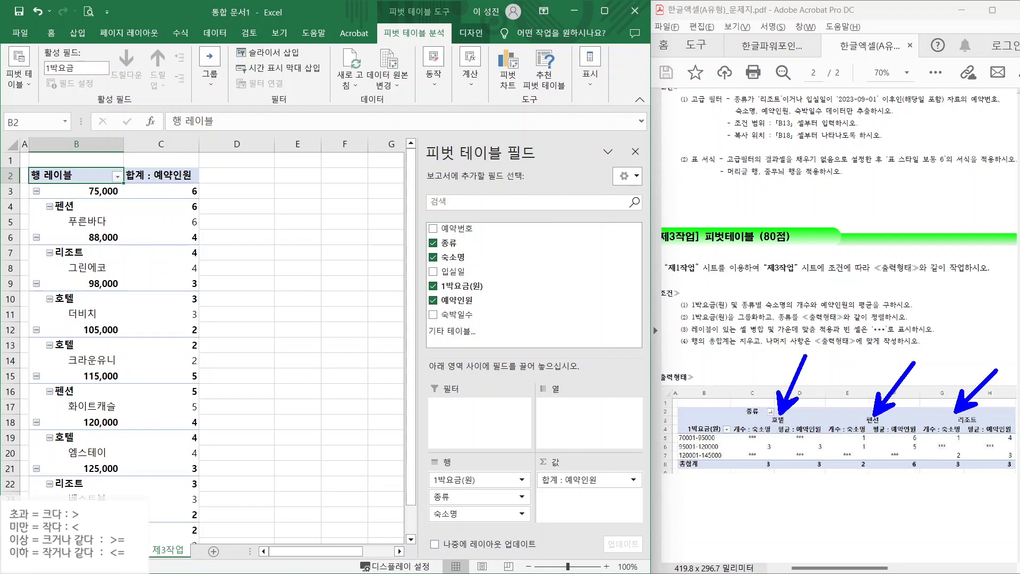
left_click_drag(457, 496, 574, 407)
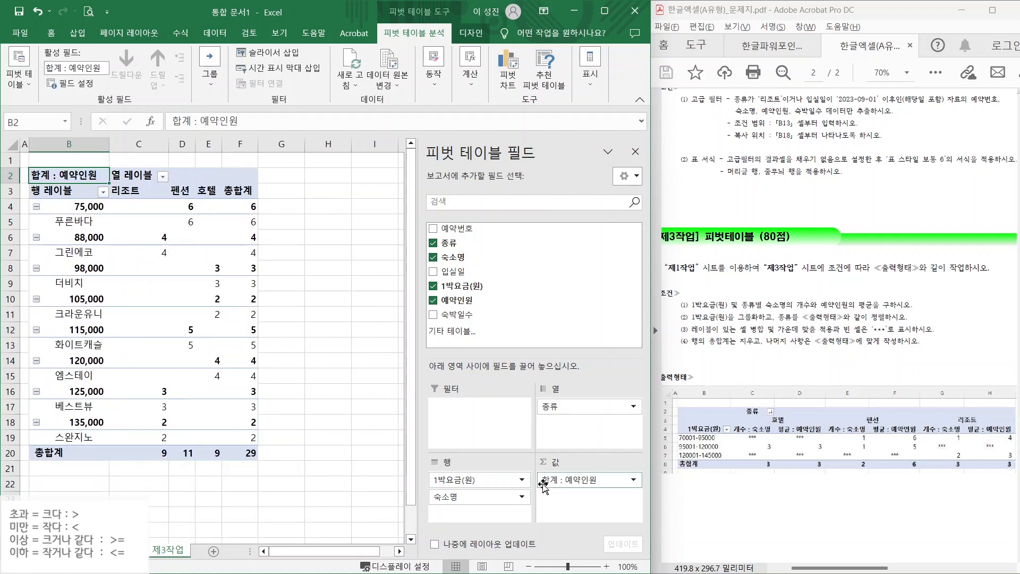
left_click_drag(476, 497, 555, 473)
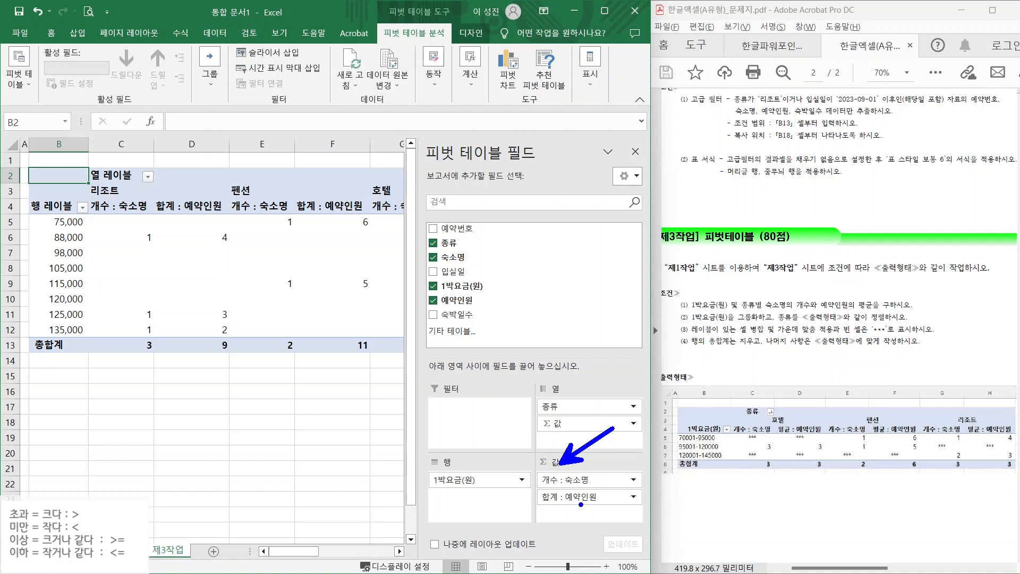
left_click(570, 497)
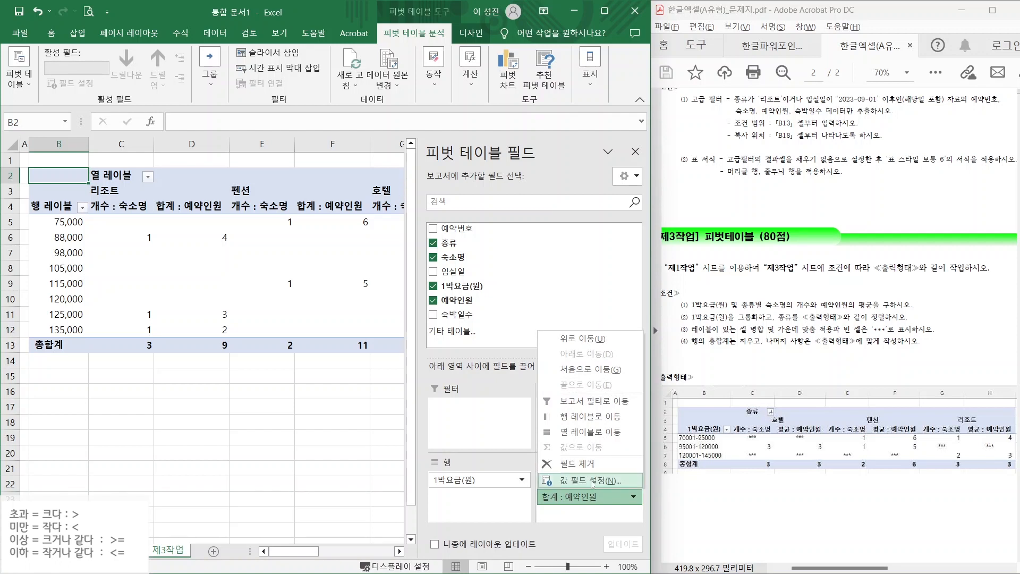
left_click(593, 481)
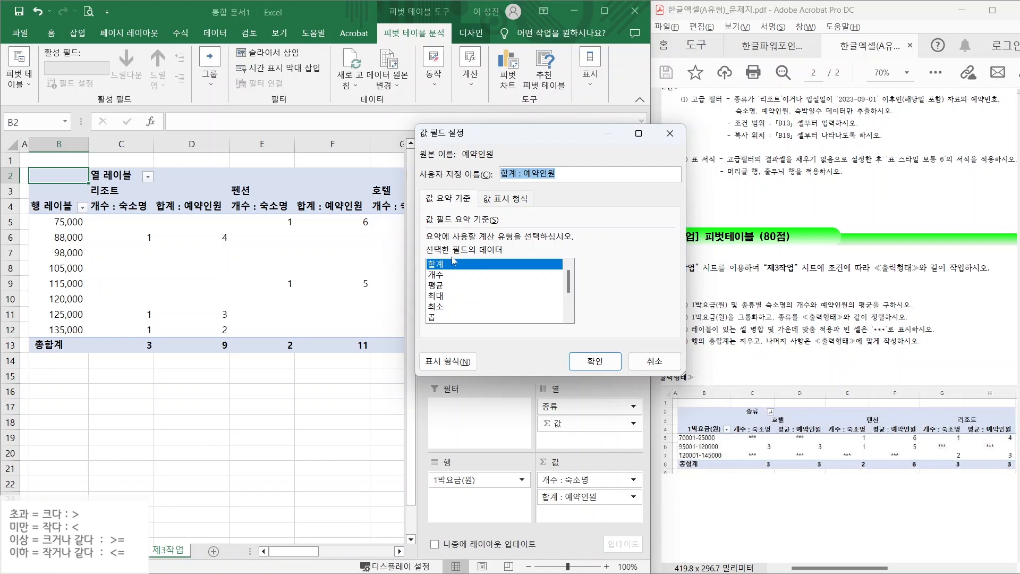
- Change the 예약인원 value field from sum to 평균, giving 평균 : 예약인원 columns
left_click(446, 286)
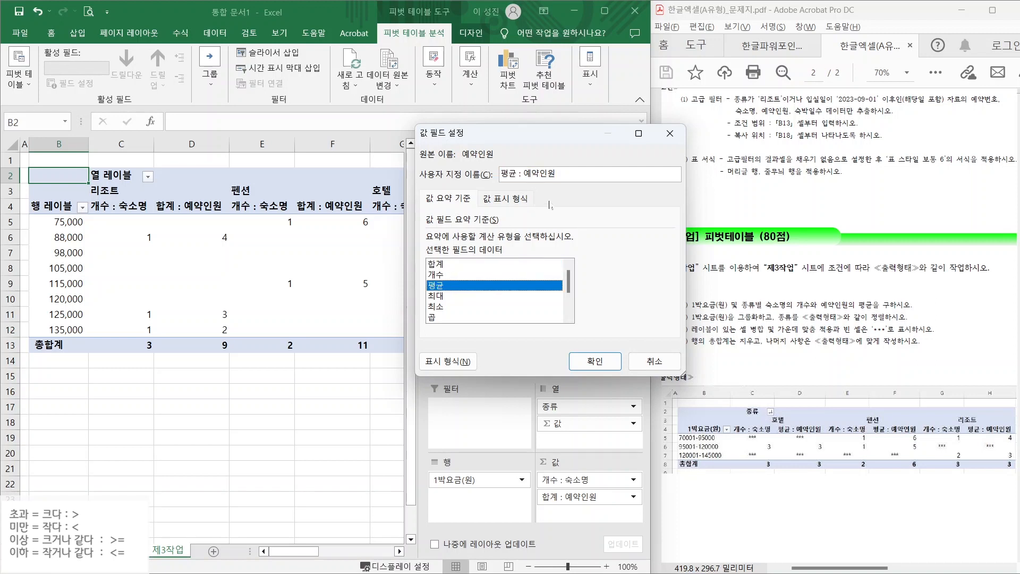
left_click_drag(534, 163, 576, 123)
left_click_drag(785, 439, 830, 439)
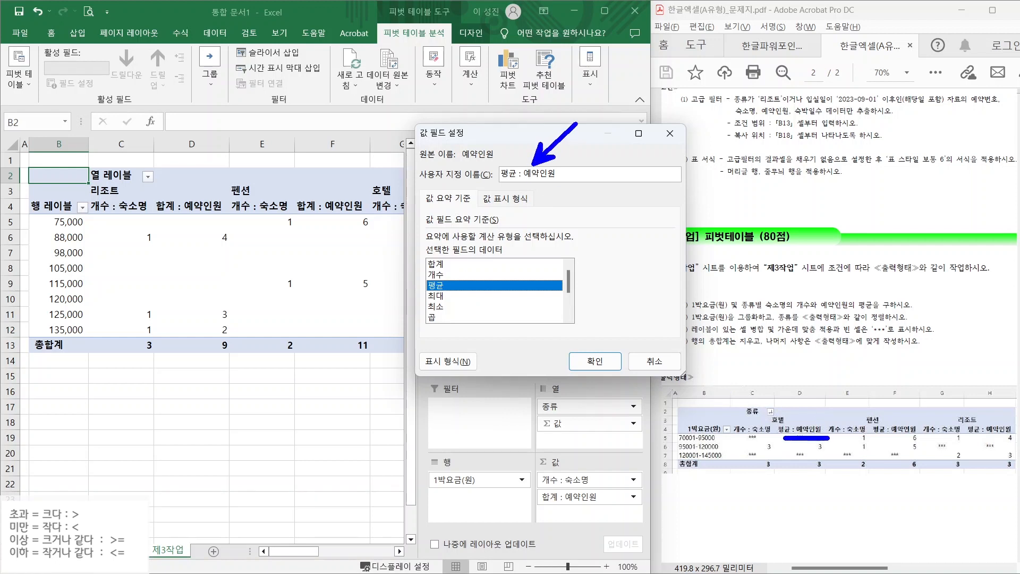
left_click_drag(502, 184, 582, 185)
left_click(594, 361)
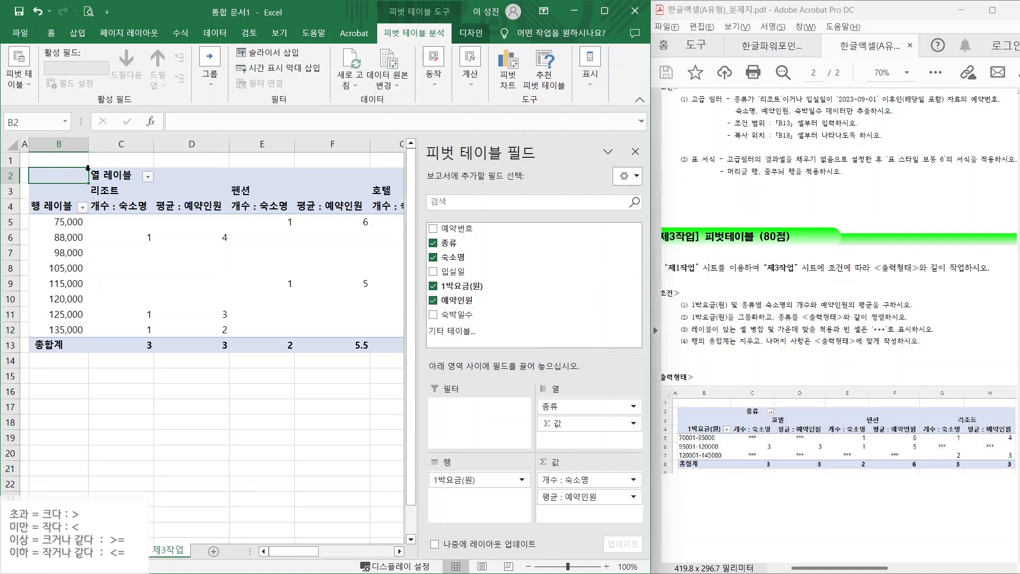
- Rename the pivot's row-label header to 1박요금(원) and the column-label header in C2 to 종류
left_click(56, 206)
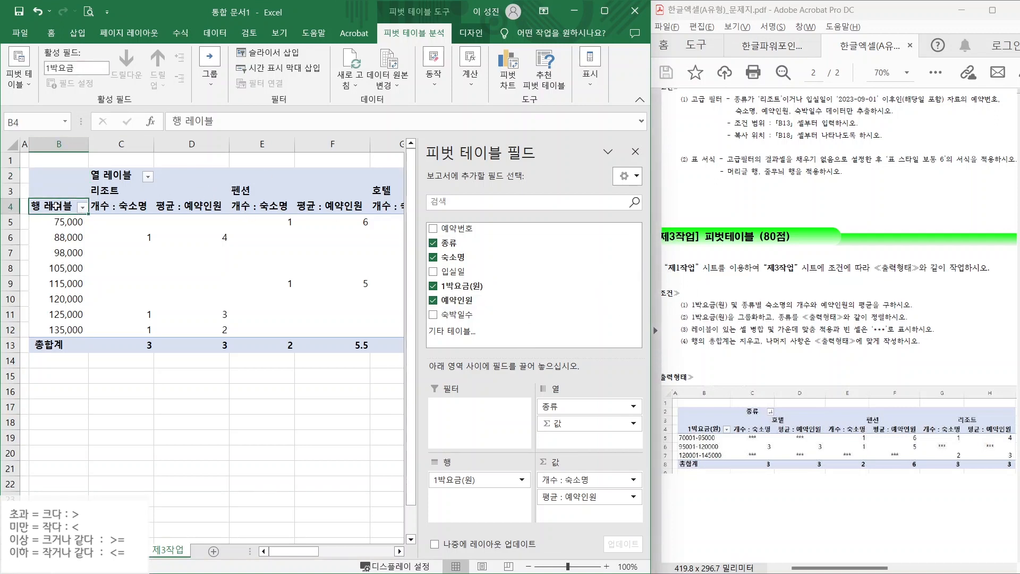
type("1박요금")
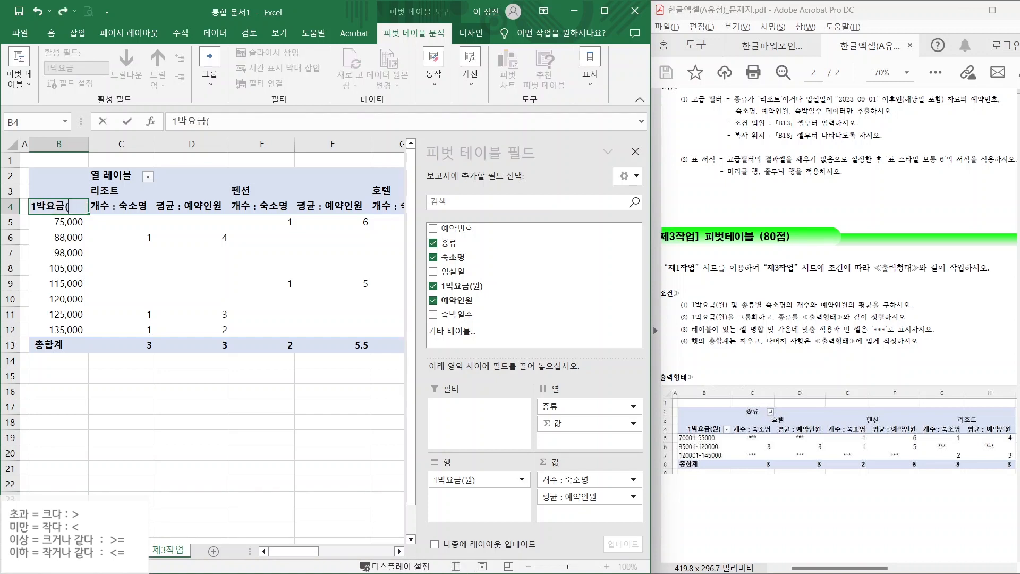
type("(원)")
left_click(115, 171)
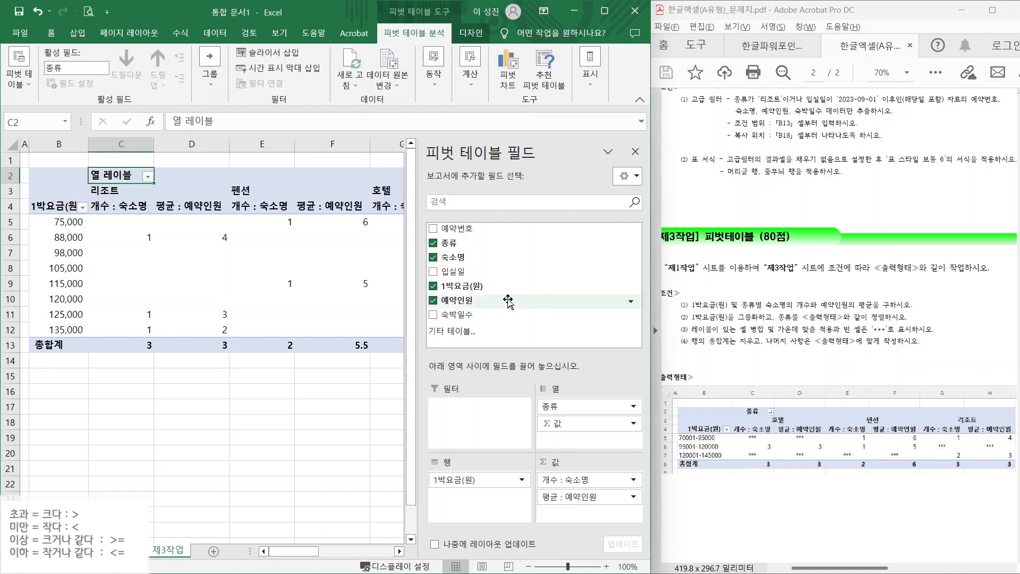
type("종류")
key("Return")
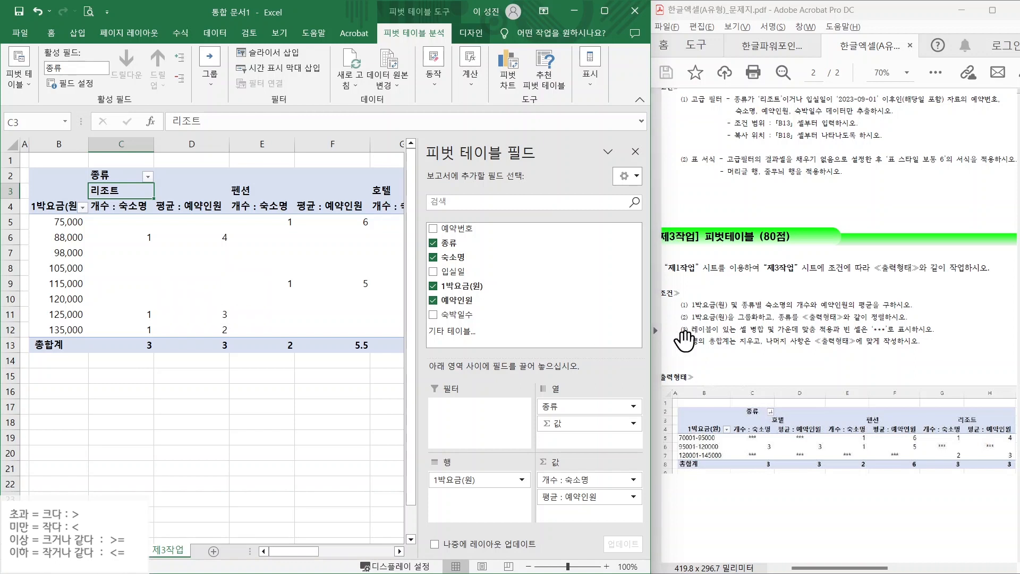
left_click_drag(691, 321, 910, 321)
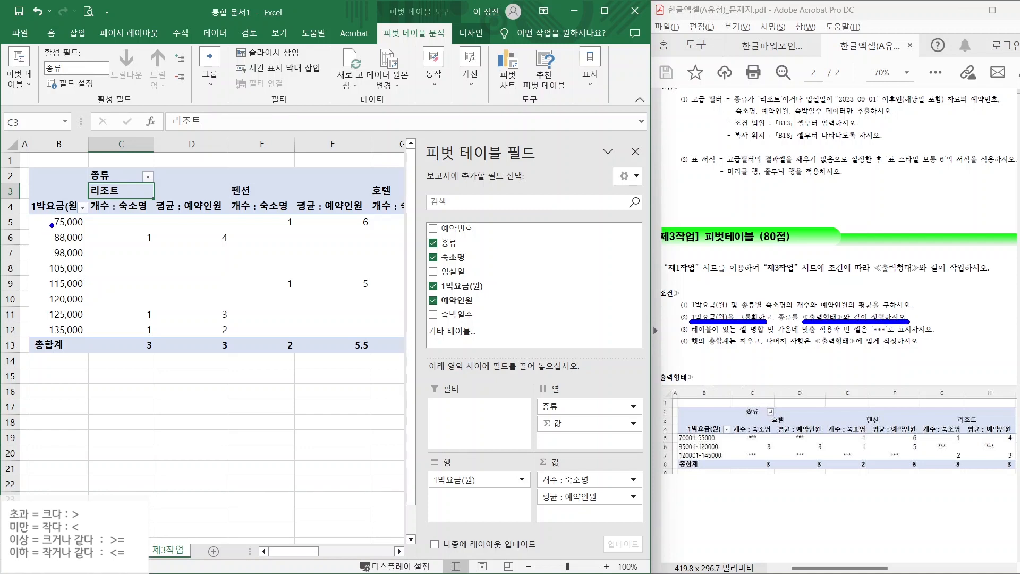
left_click_drag(77, 225, 116, 244)
left_click_drag(69, 248, 108, 274)
left_click_drag(69, 277, 111, 303)
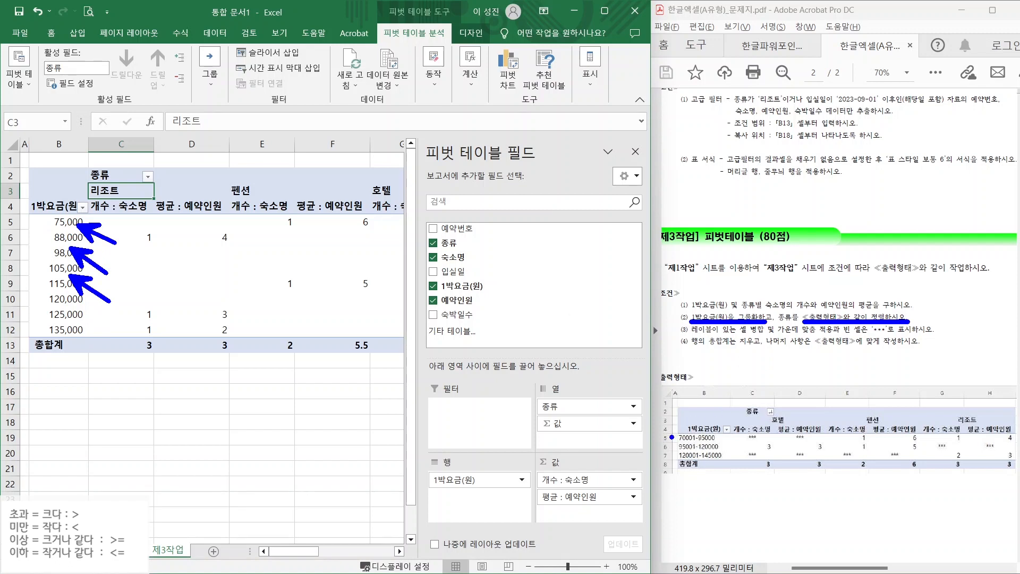
left_click_drag(676, 438, 645, 414)
- Group the 1박요금(원) rates starting at 70001, ending at 145000, in steps of 25000
left_click(62, 239)
right_click(62, 240)
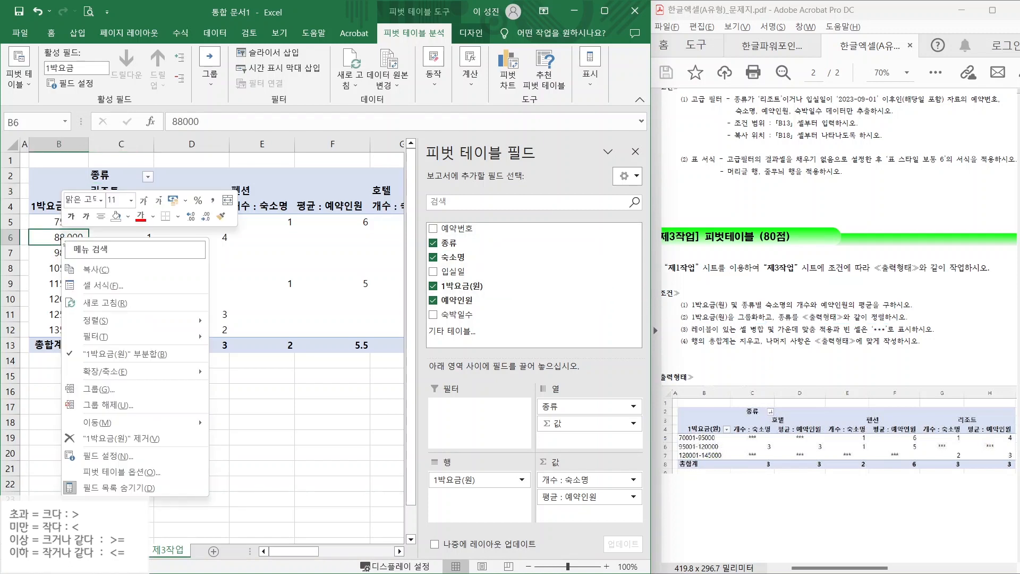
left_click(98, 390)
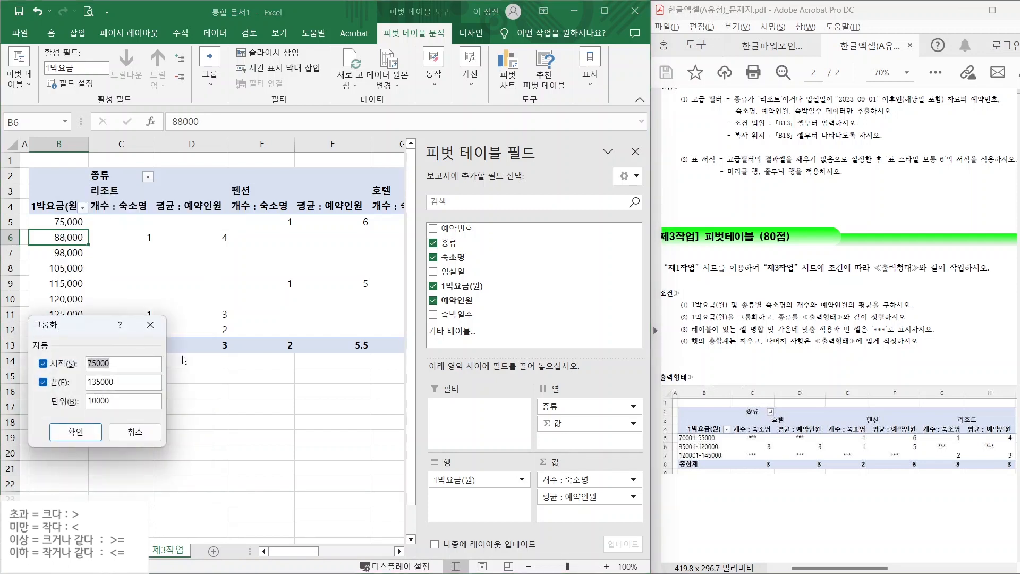
type("7")
left_click(702, 444)
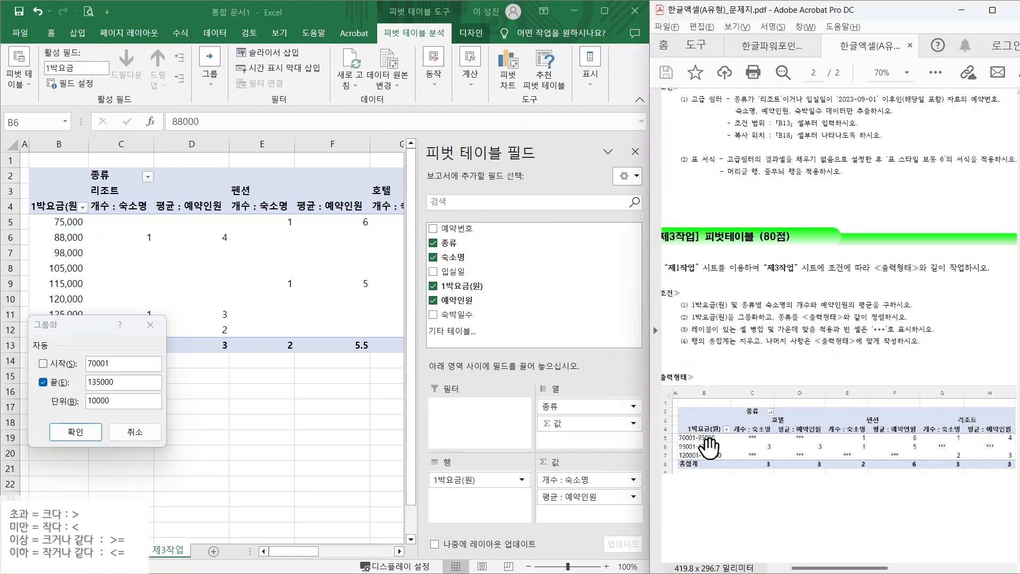
left_click_drag(118, 384, 53, 386)
type("145")
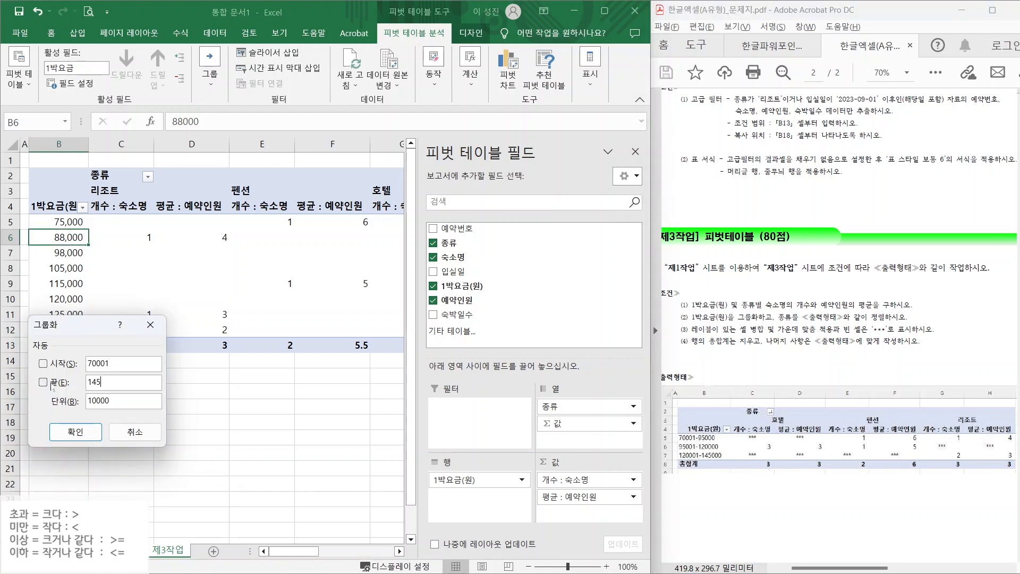
type("000")
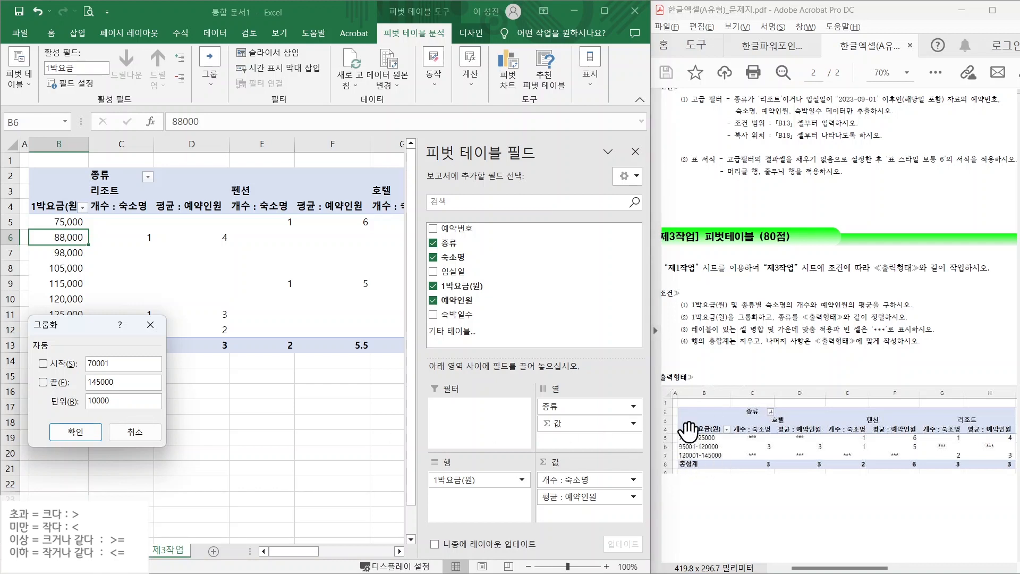
key("Tab")
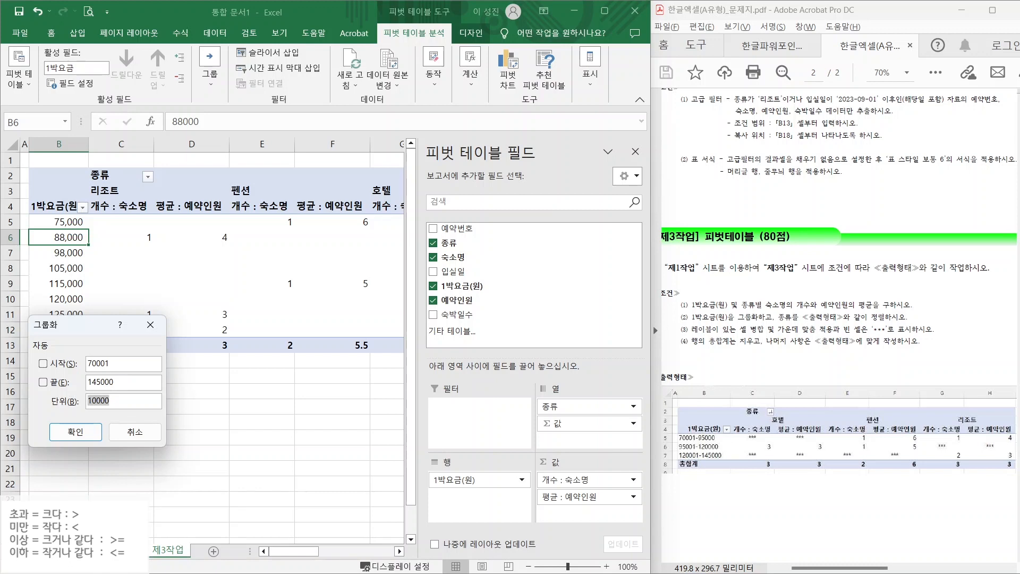
type("25")
left_click(77, 433)
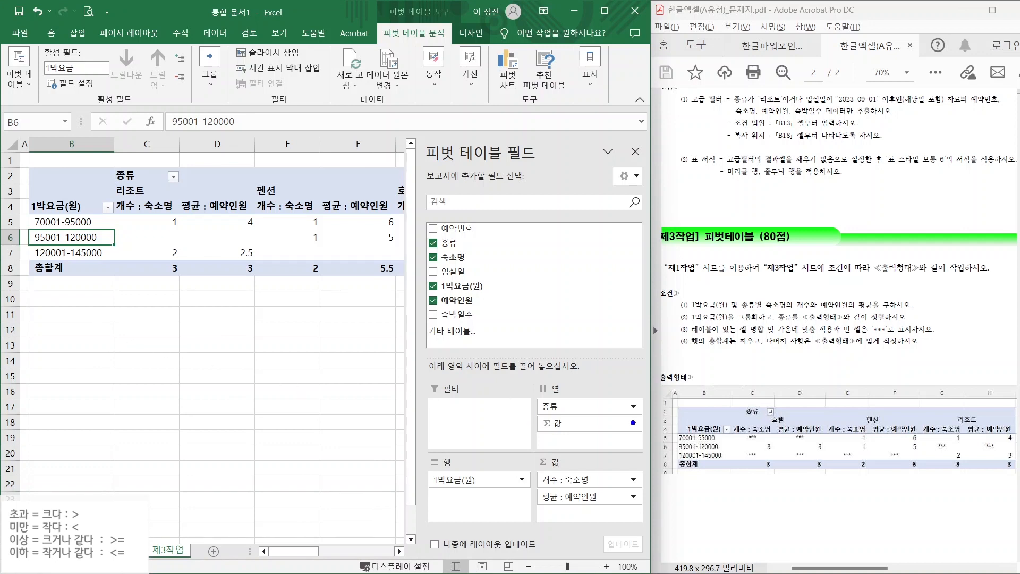
left_click_drag(672, 434, 632, 391)
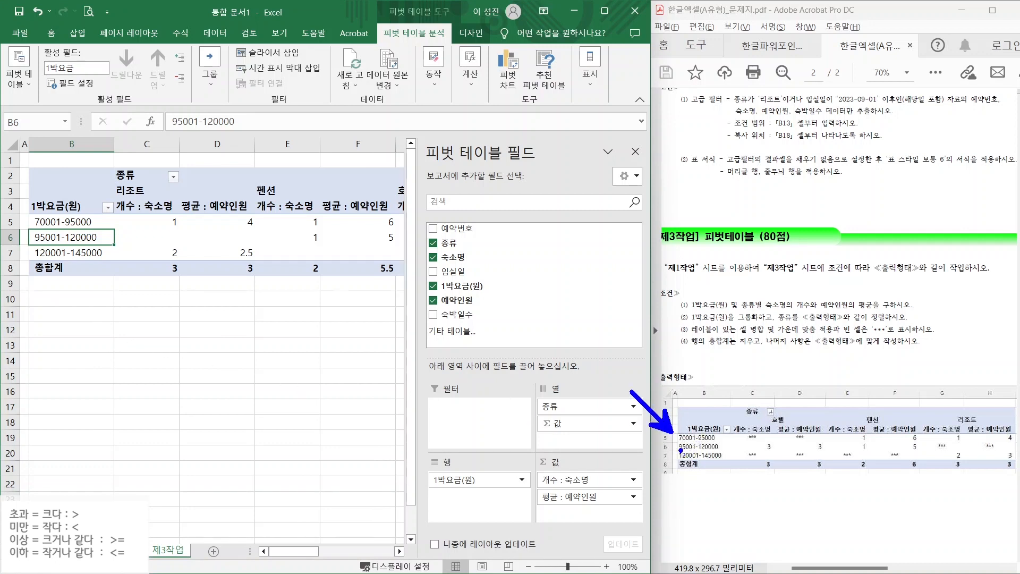
- Check the new rate bands and the 호텔, 펜션, 리조트 headings against the sample output
left_click_drag(62, 217, 85, 187)
mouse_move(70, 260)
left_mouse_down()
mouse_move(54, 203)
mouse_move(67, 269)
left_mouse_up()
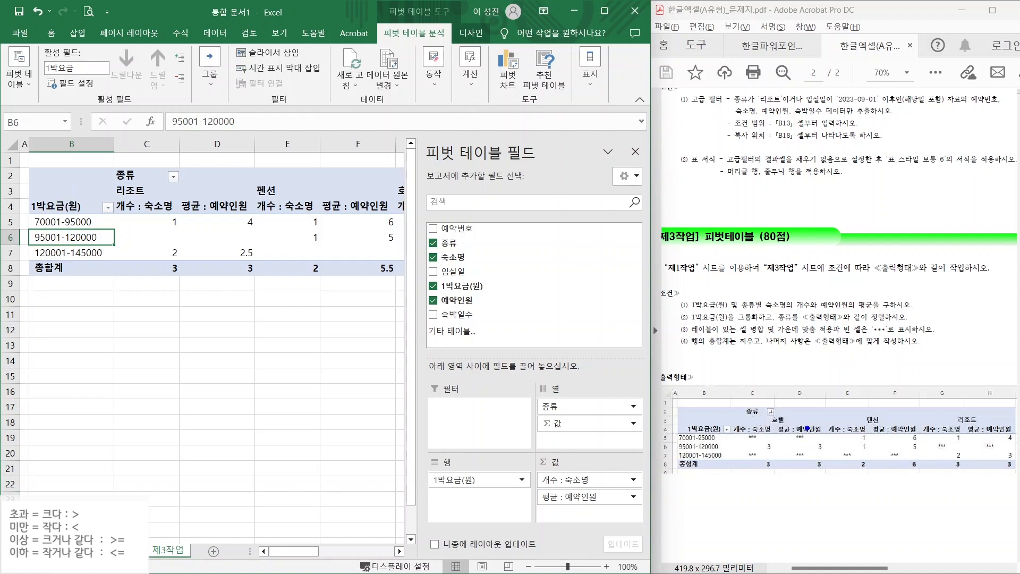
left_click_drag(786, 402, 765, 357)
left_click_drag(855, 412, 826, 362)
left_click_drag(955, 416, 939, 395)
- Sort the 종류 columns in descending text order so they read 호텔, 펜션, 리조트
left_click(173, 178)
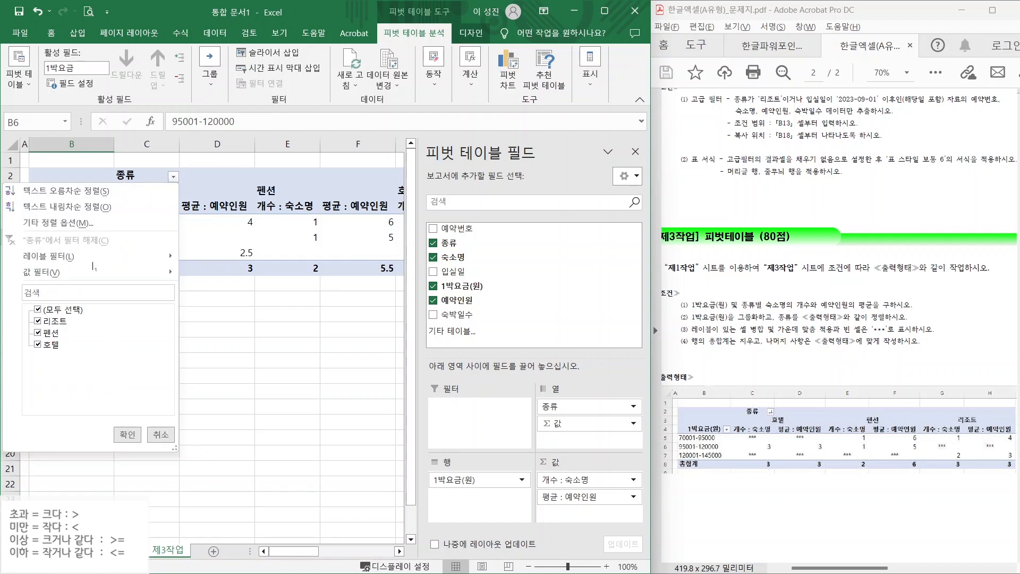
left_click(77, 206)
left_click(358, 345)
left_click_drag(693, 334, 773, 336)
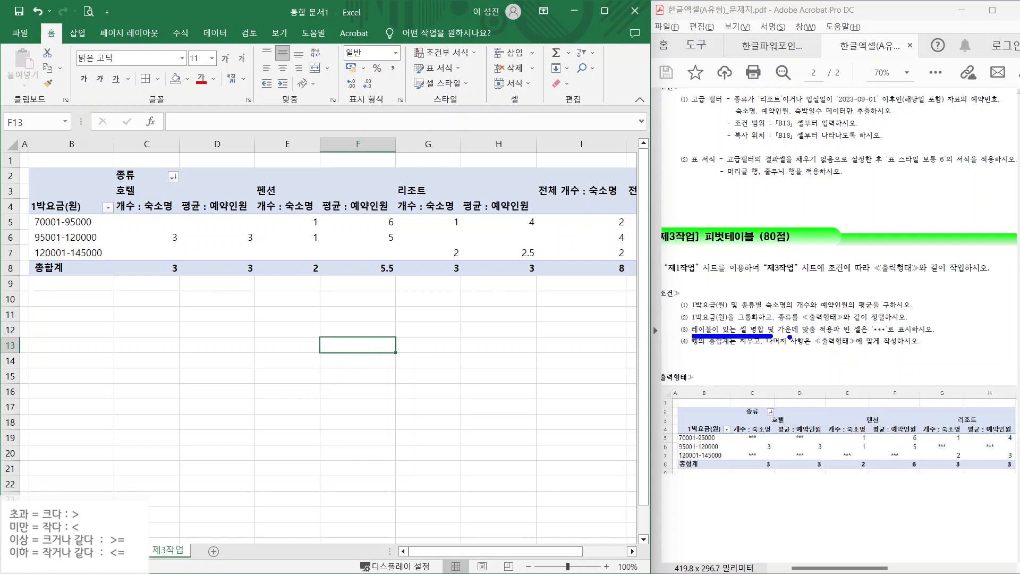
left_click_drag(845, 337, 919, 336)
key("Escape")
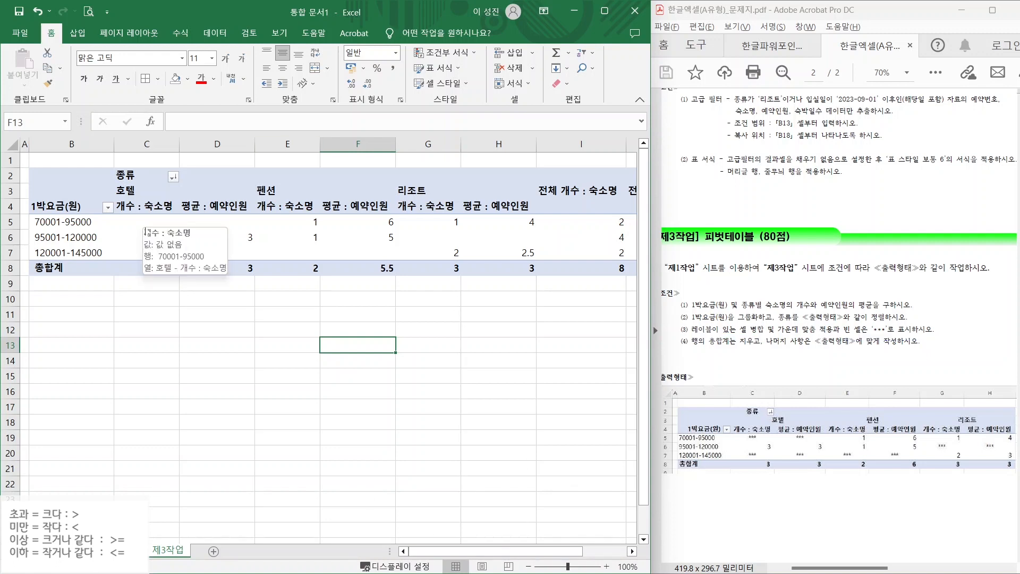
left_click(146, 224)
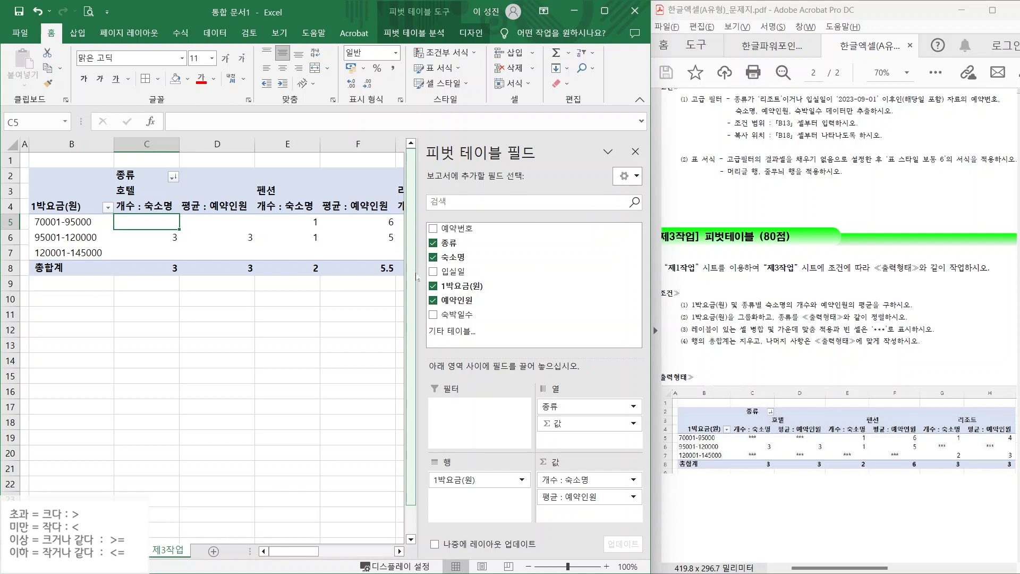
- In PivotTable Options, merge and centre labelled cells and display *** in empty cells
left_click_drag(417, 277, 506, 271)
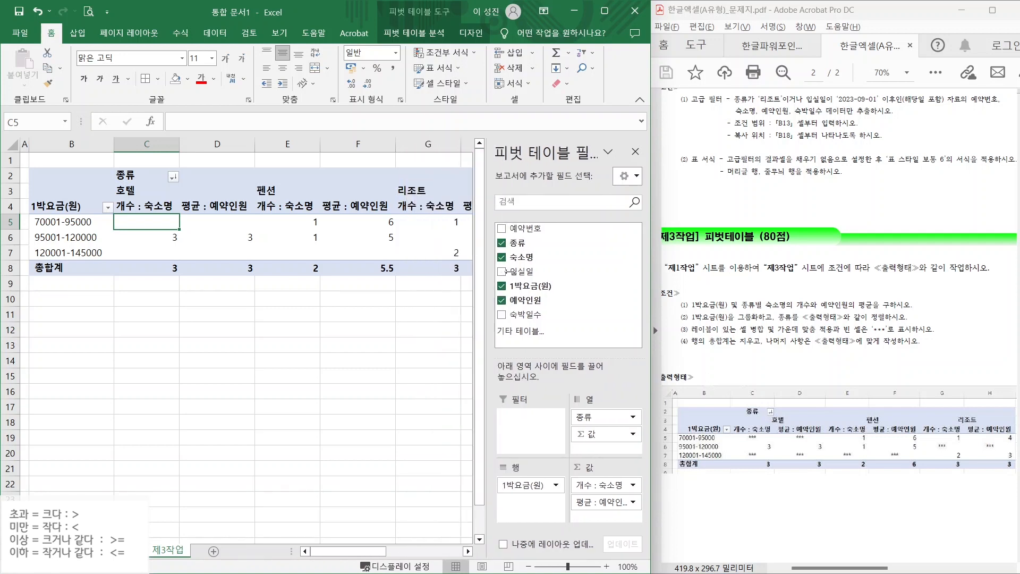
right_click(152, 220)
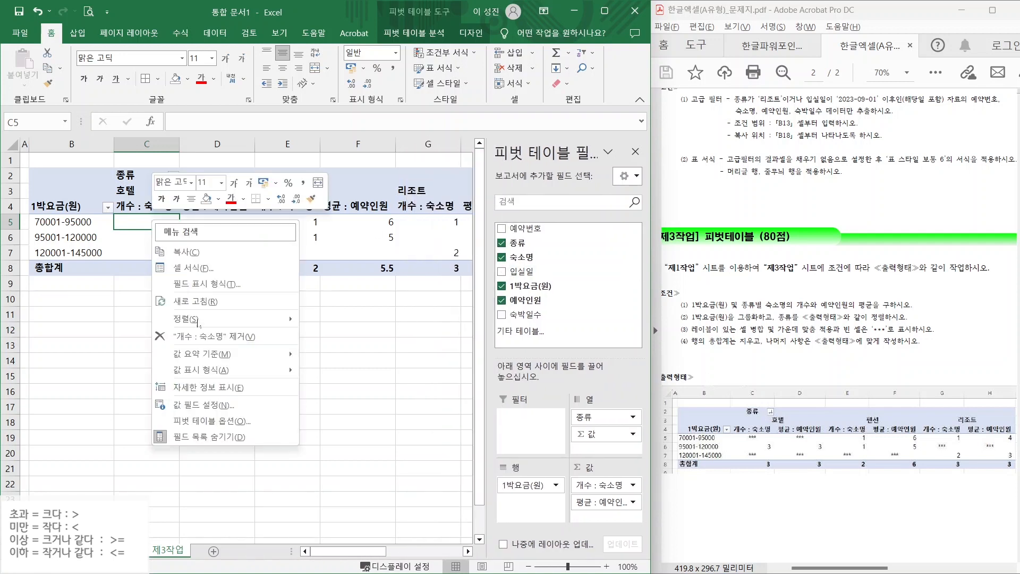
left_click(217, 422)
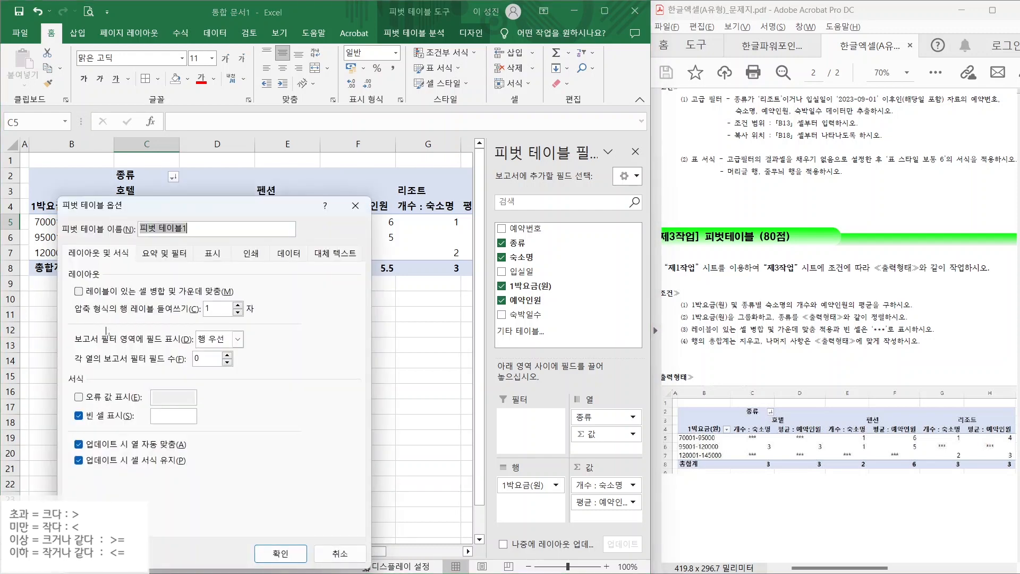
left_click(79, 292)
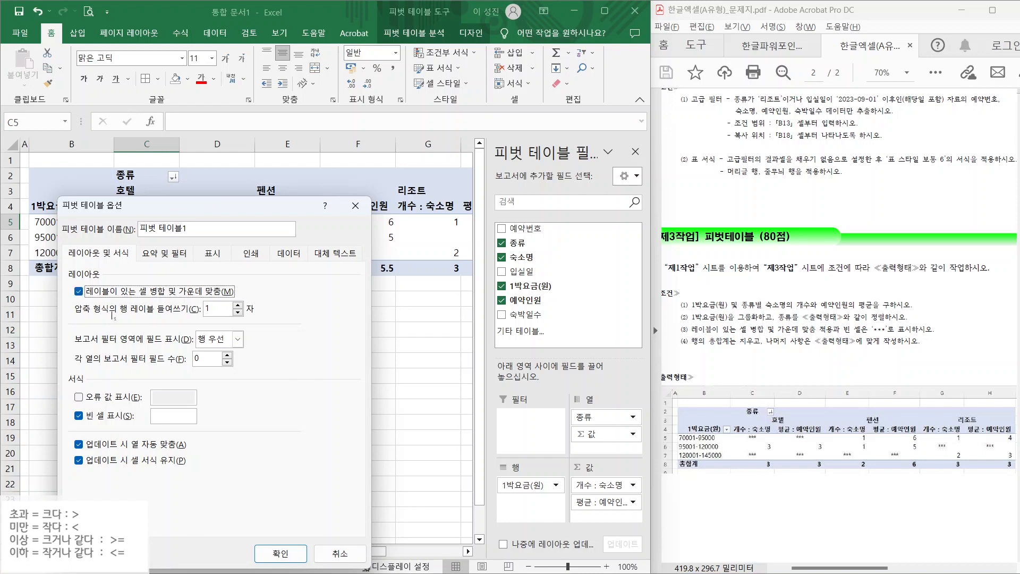
left_click_drag(69, 276, 104, 272)
mouse_move(73, 410)
left_mouse_down()
mouse_move(82, 419)
mouse_move(99, 390)
mouse_move(207, 424)
left_mouse_up()
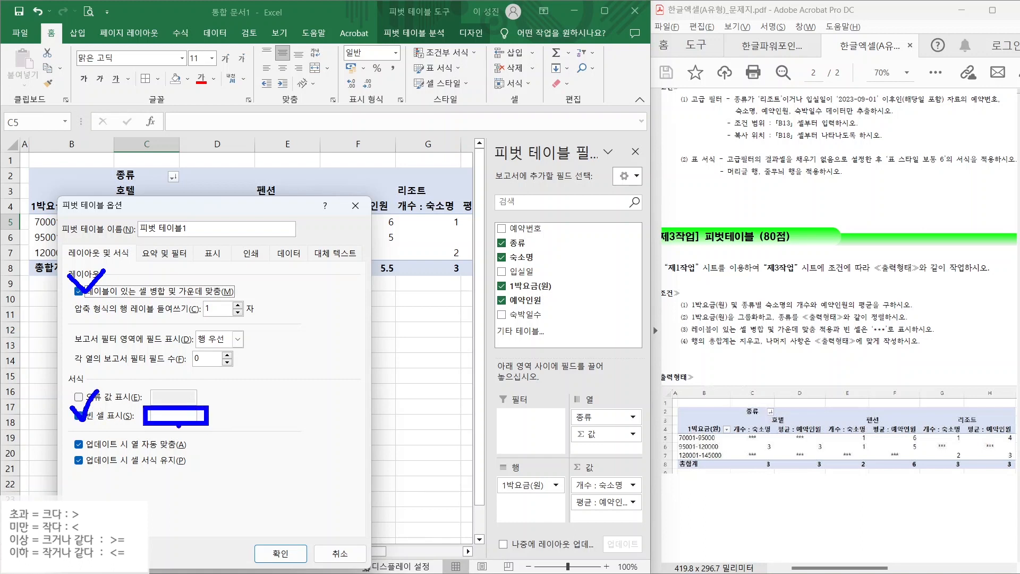
key("Escape")
left_click(173, 416)
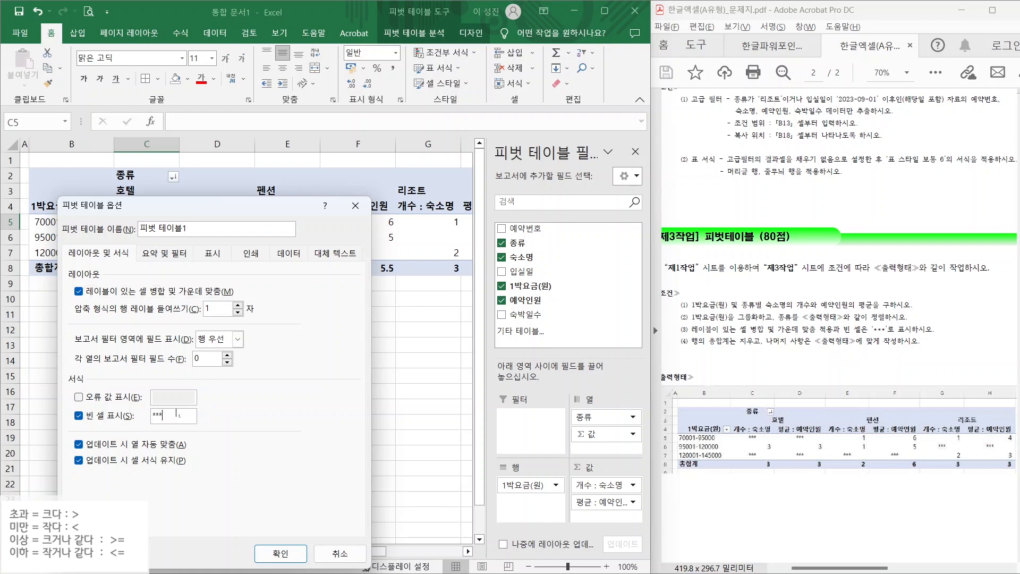
left_click(280, 554)
left_click_drag(701, 350, 813, 348)
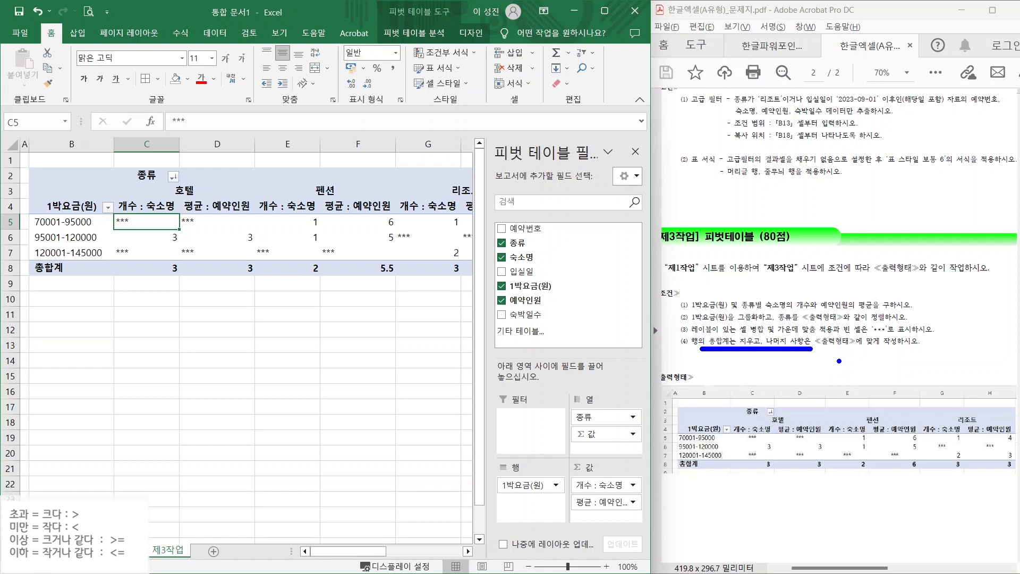
- Turn off 행 총합계 표시 in PivotTable Options while keeping 열 총합계 표시 on
key("Escape")
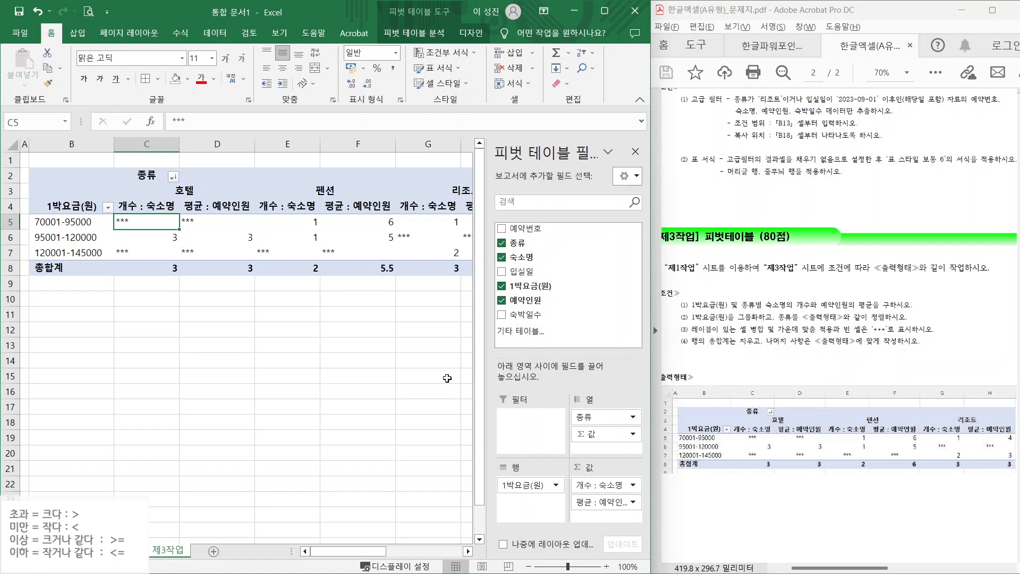
right_click(148, 223)
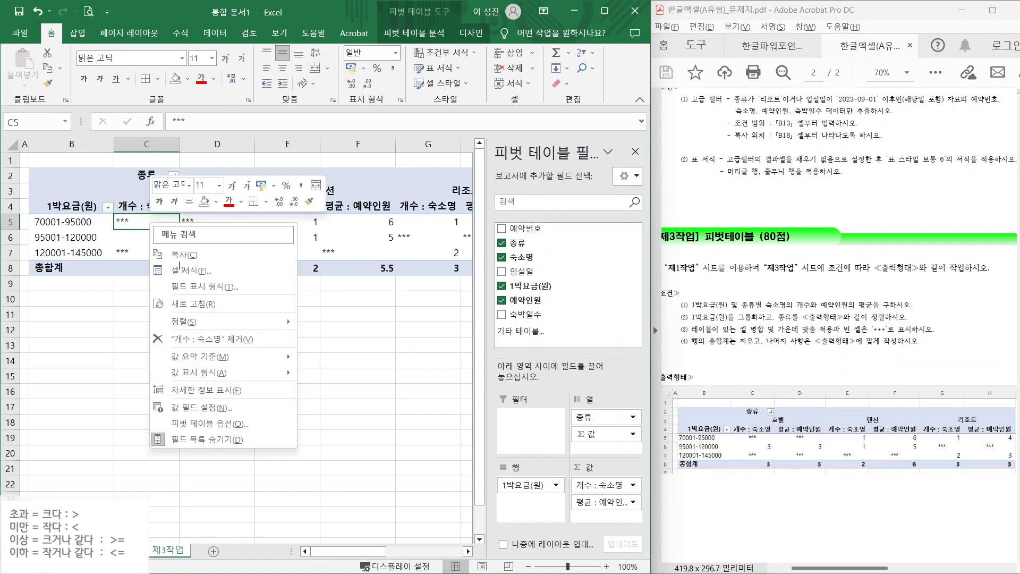
left_click(200, 424)
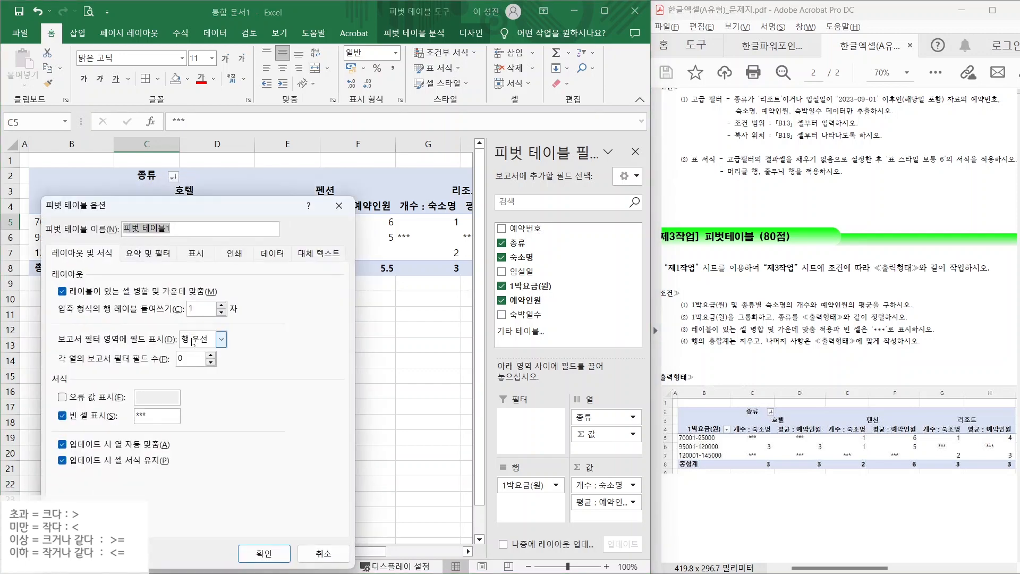
left_click(140, 255)
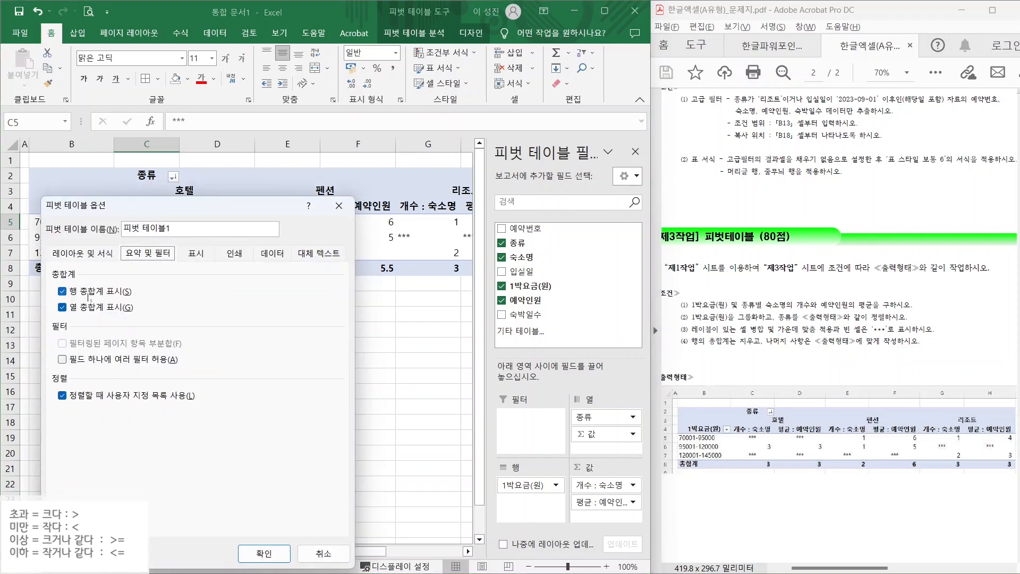
left_click_drag(107, 286, 156, 252)
left_click_drag(108, 316, 159, 347)
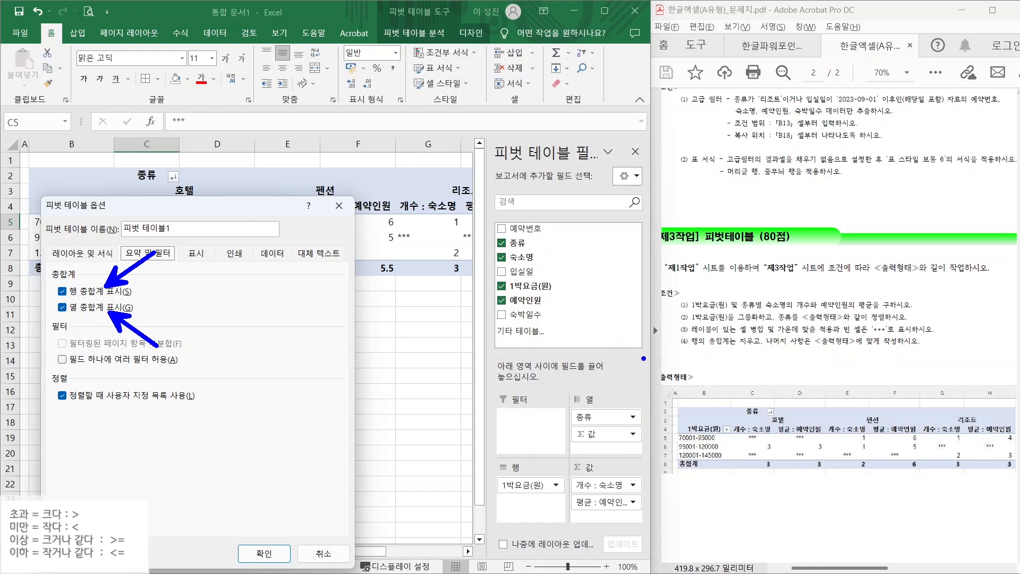
left_click_drag(45, 299, 162, 298)
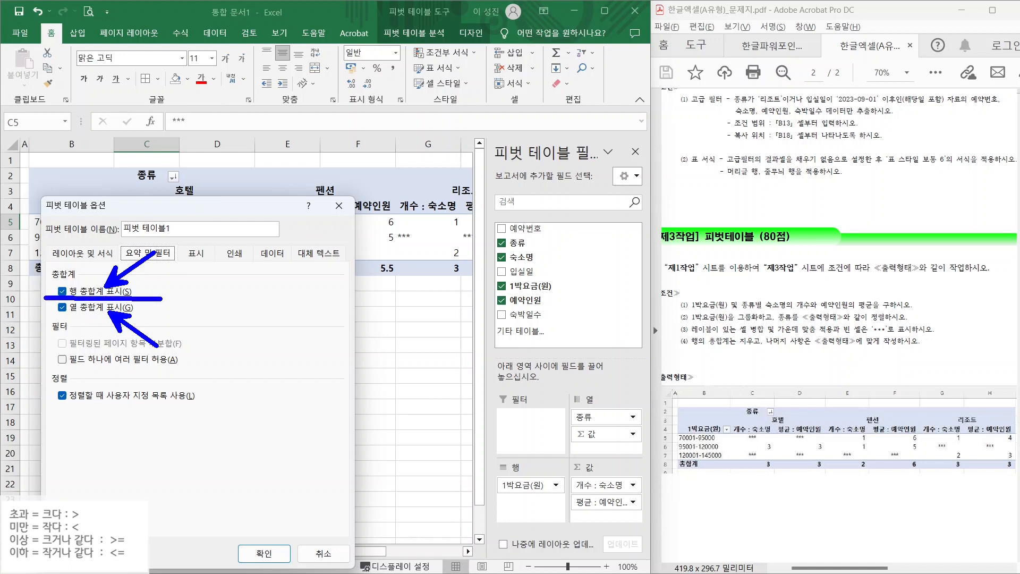
key("Escape")
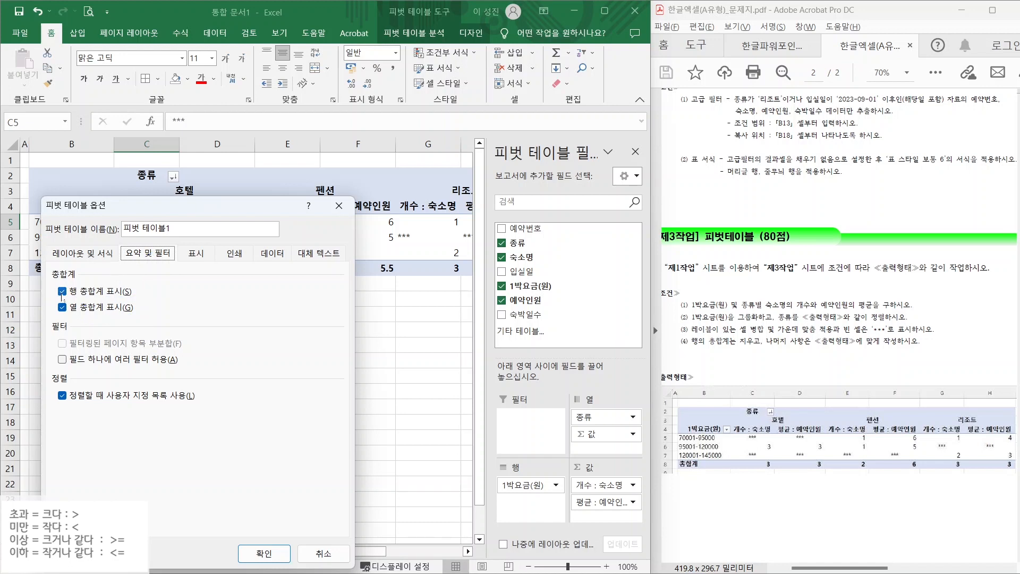
left_click(63, 292)
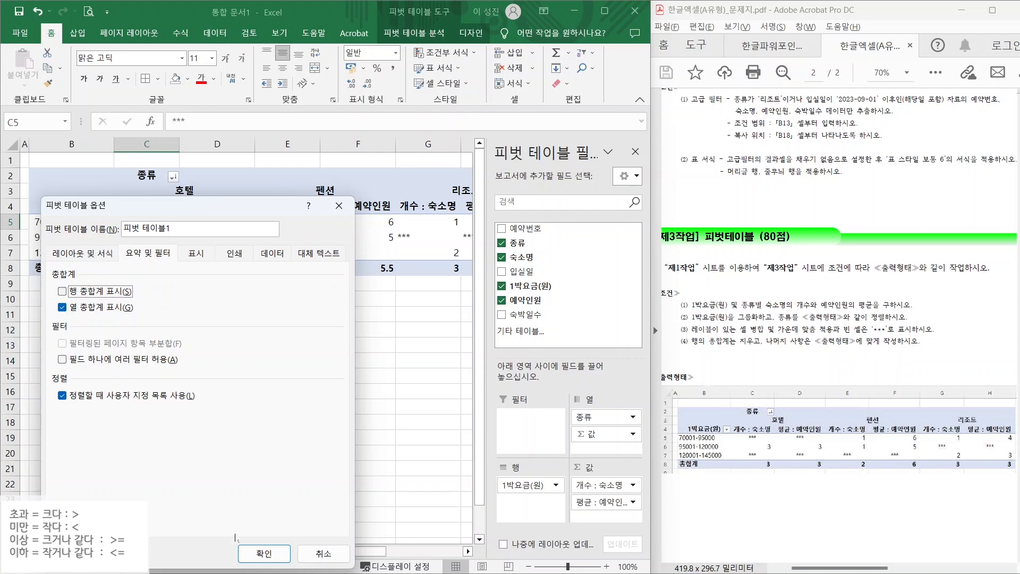
left_click(264, 553)
left_click(367, 314)
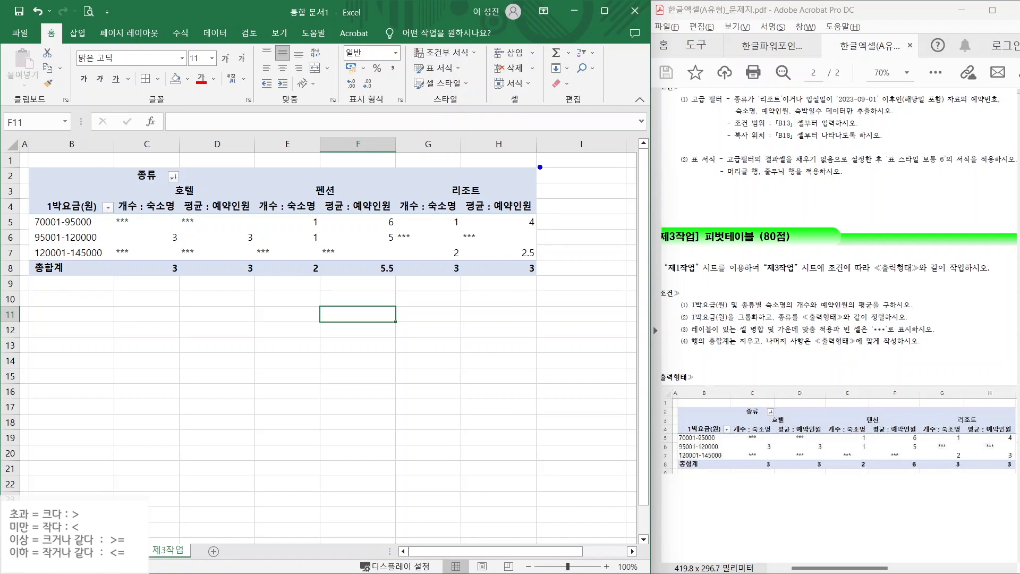
- Format the pivot values C5:H8 as 숫자 with no decimal places
left_click_drag(540, 167, 616, 282)
left_click_drag(596, 192, 545, 271)
left_click_drag(554, 207, 608, 275)
key("Escape")
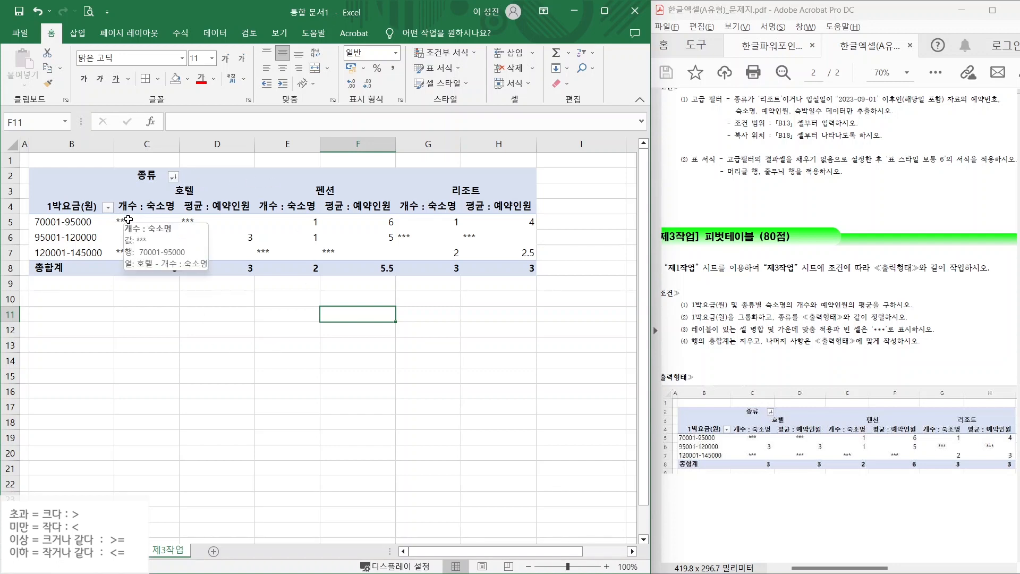
left_click_drag(129, 220, 524, 271)
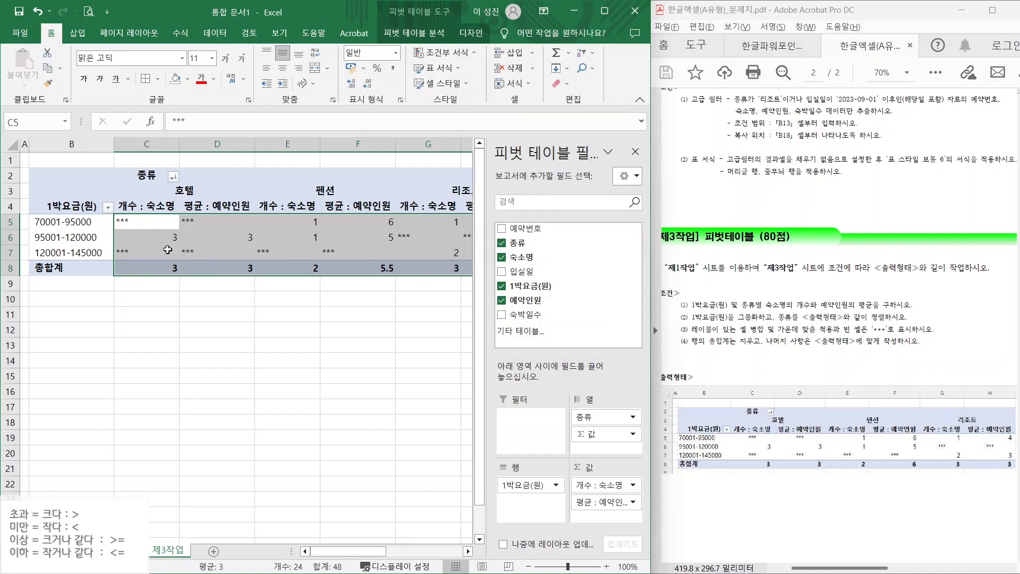
left_click(283, 69)
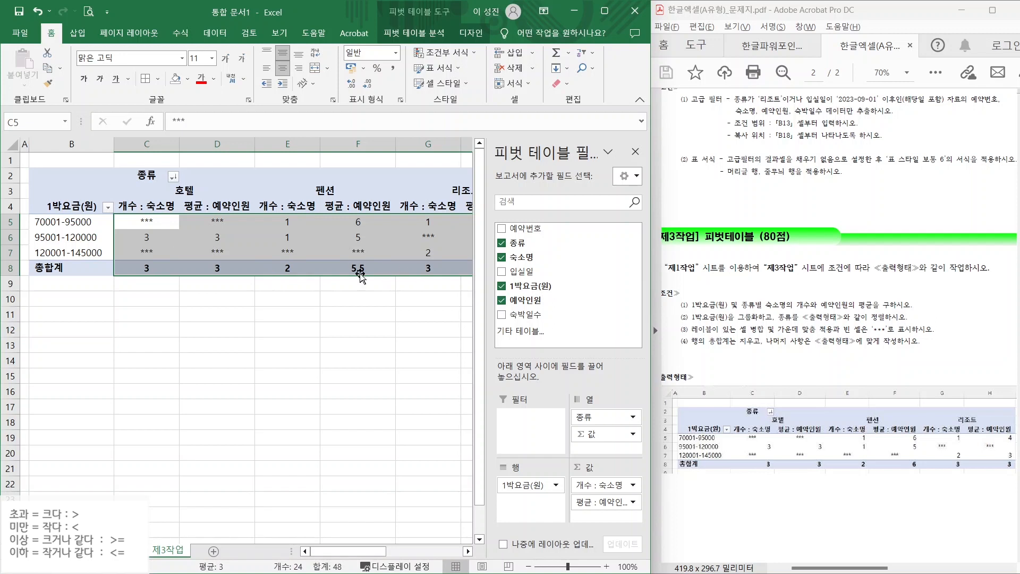
mouse_move(365, 264)
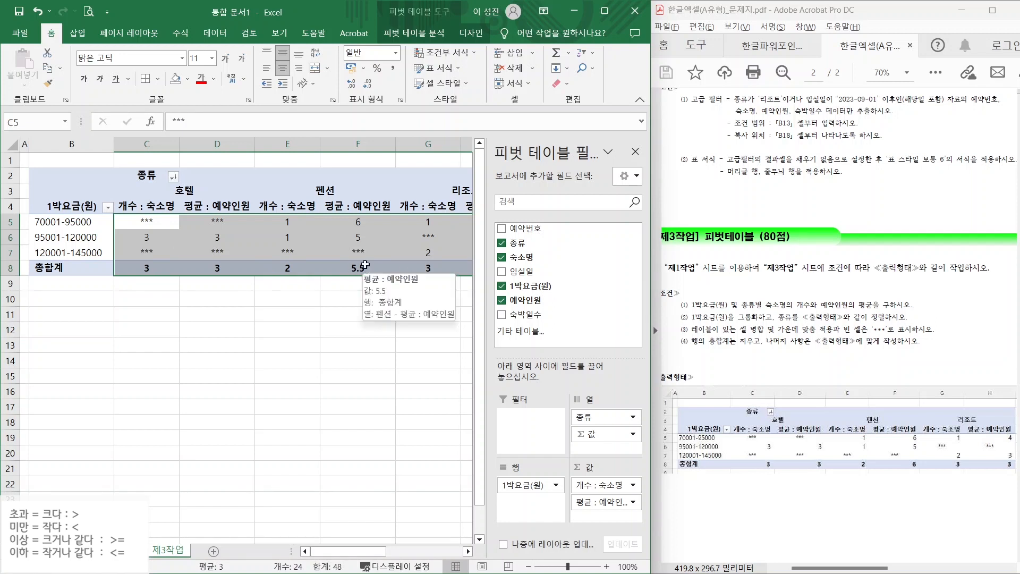
left_click(395, 55)
left_click(390, 106)
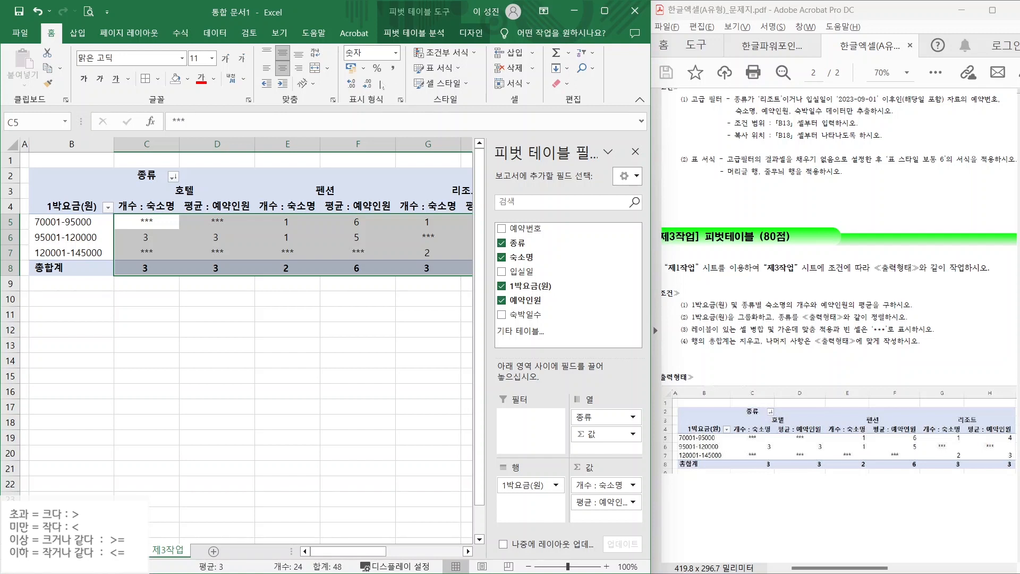
left_click(351, 83)
left_click(366, 84)
- Right-align the pivot's value cells, including column H and the C8:H8 grand-total row
left_click(358, 345)
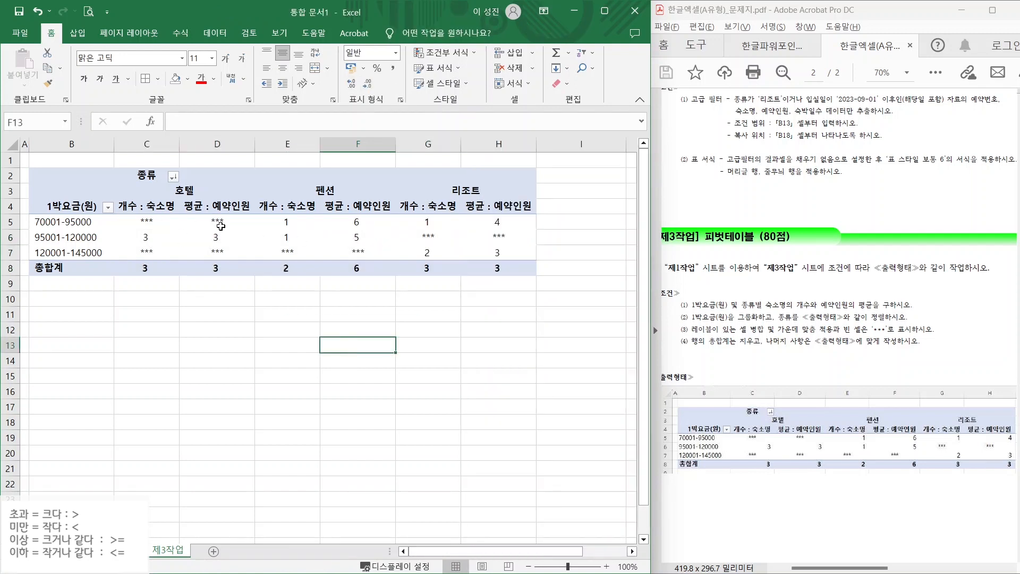
left_click_drag(151, 238, 219, 236)
left_click_drag(288, 224, 354, 236)
left_click(427, 252, "ctrl")
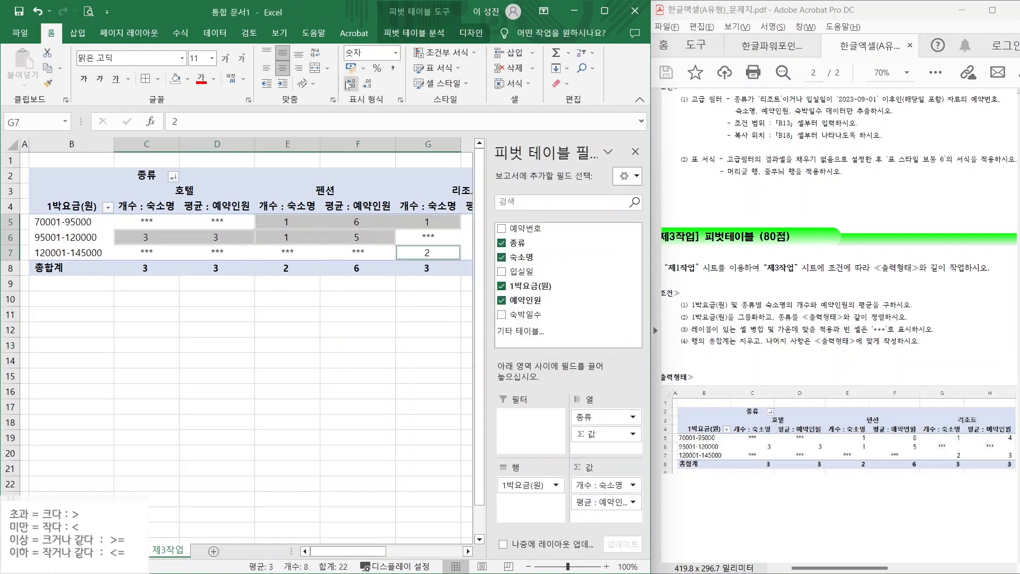
left_click(299, 68)
left_click(420, 346)
left_click(495, 224)
left_click(635, 151)
left_click(497, 253, "ctrl")
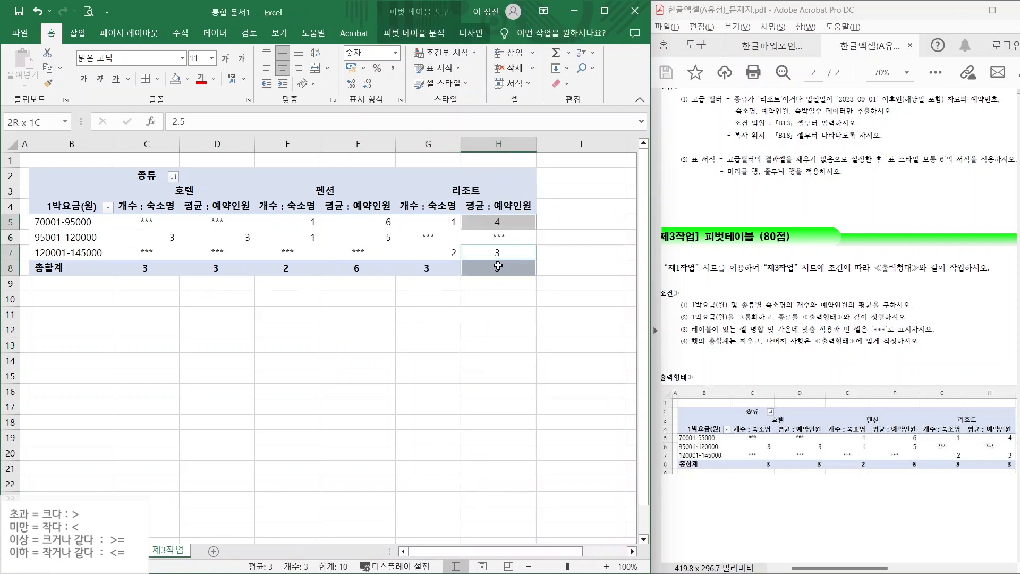
left_click_drag(145, 268, 497, 268)
left_click(298, 67)
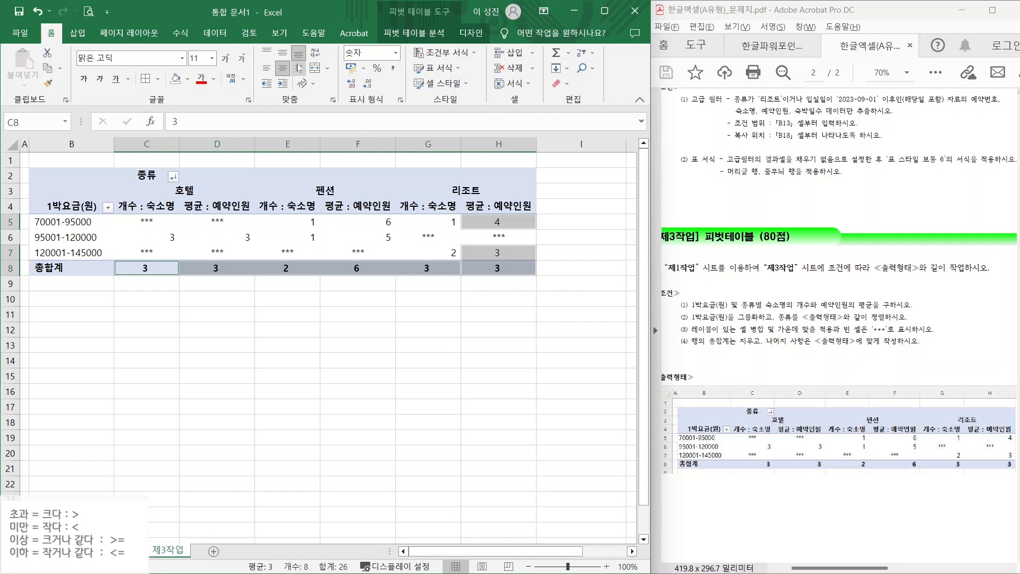
left_click(385, 334)
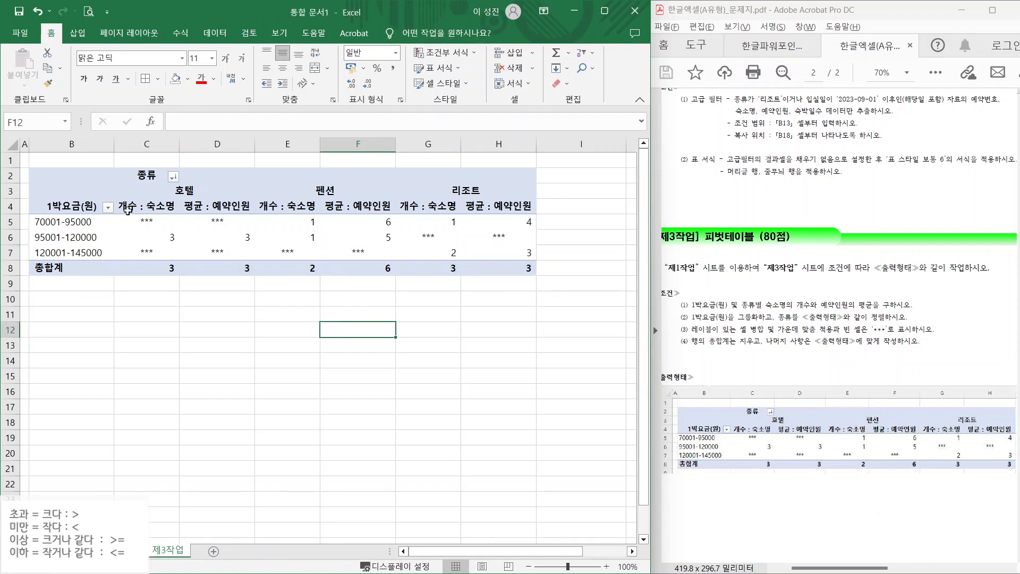
- Go to the 제1작업 sheet and review the task PDF's chart requirements for 제4작업
left_click(223, 331)
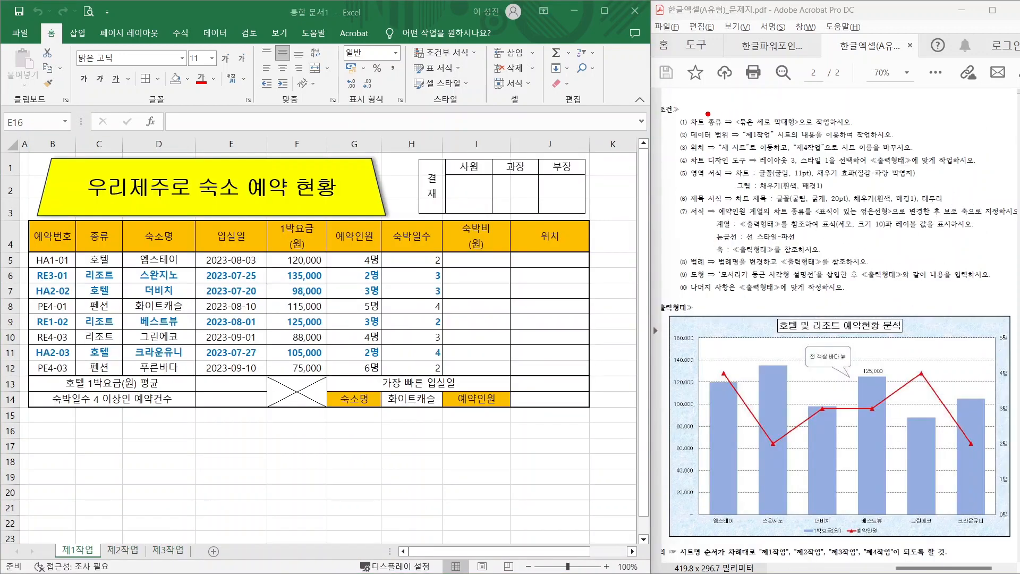
left_click_drag(714, 126, 823, 127)
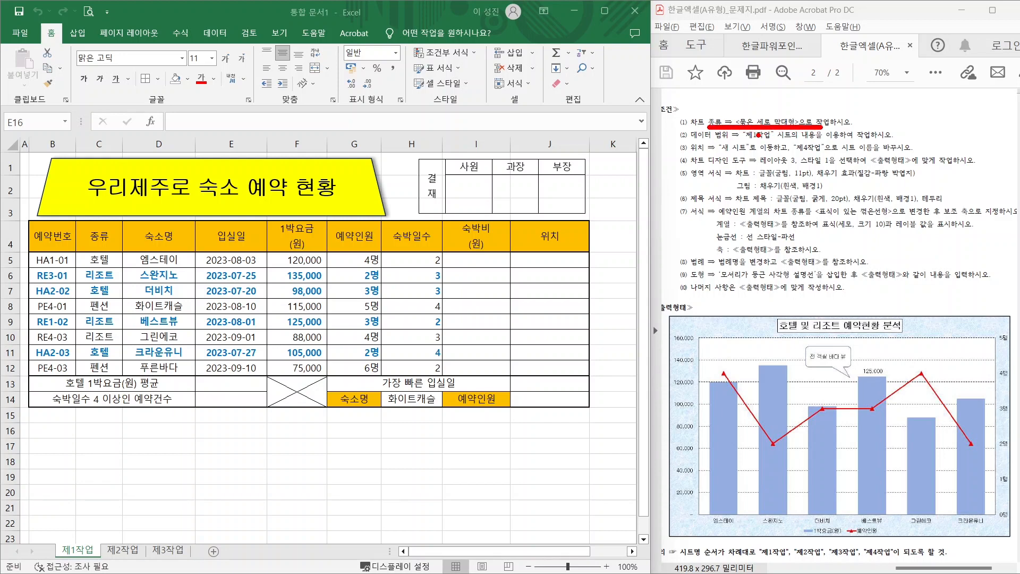
left_click_drag(752, 141, 847, 137)
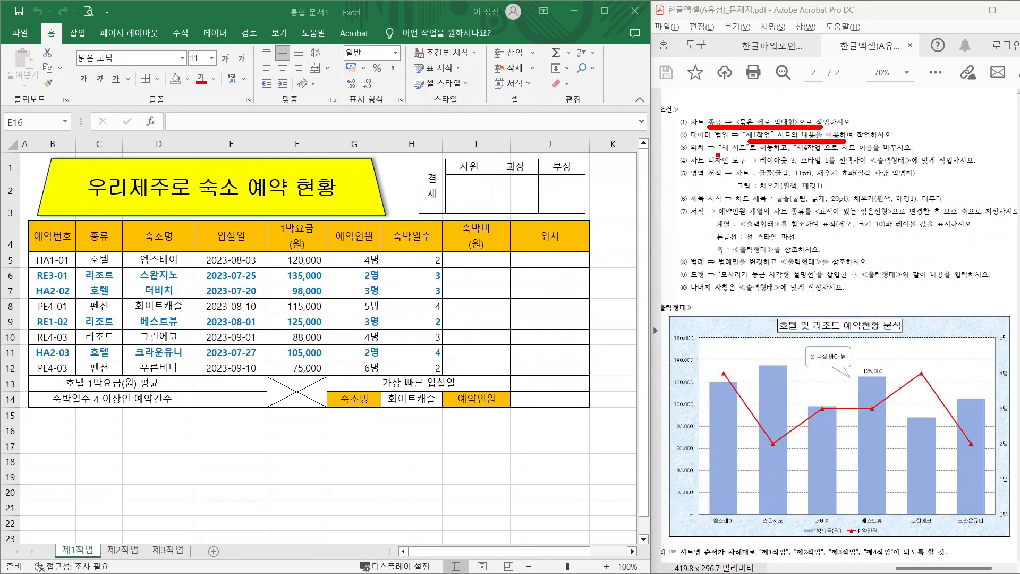
left_click_drag(719, 153, 822, 152)
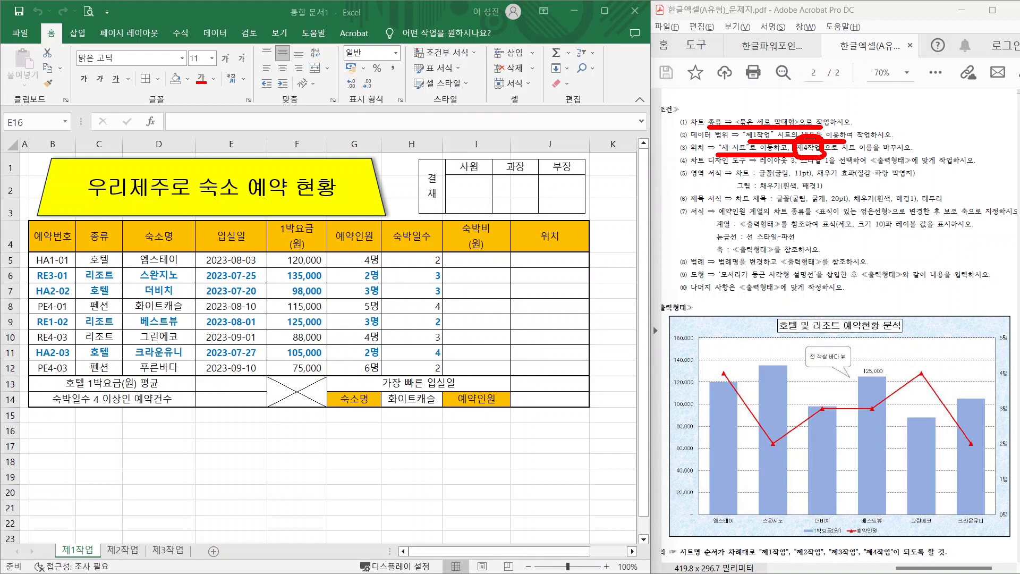
mouse_move(841, 538)
left_mouse_down()
mouse_move(807, 538)
mouse_move(827, 514)
mouse_move(850, 539)
mouse_move(874, 522)
mouse_move(877, 536)
left_mouse_up()
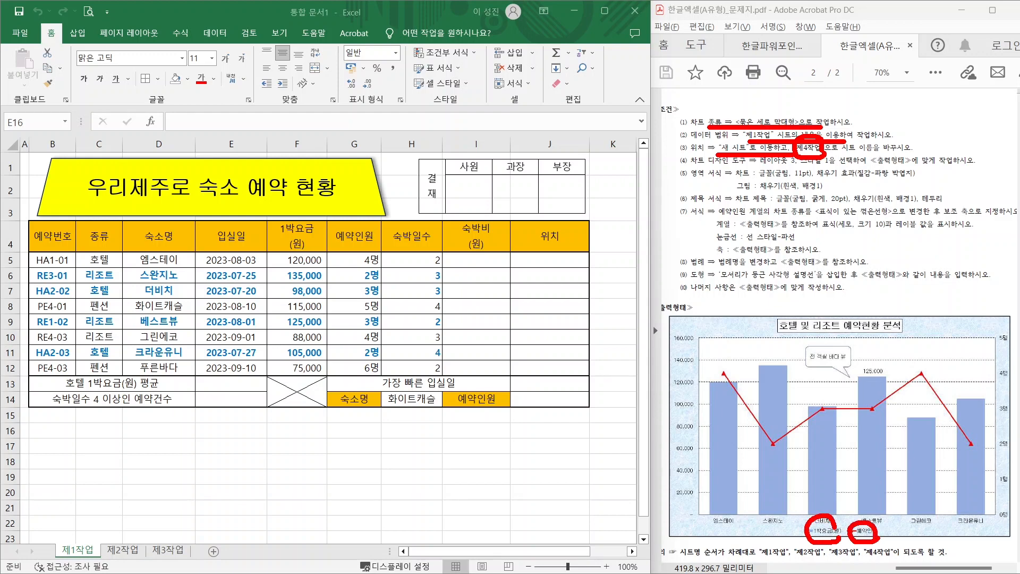
left_click_drag(260, 214, 385, 382)
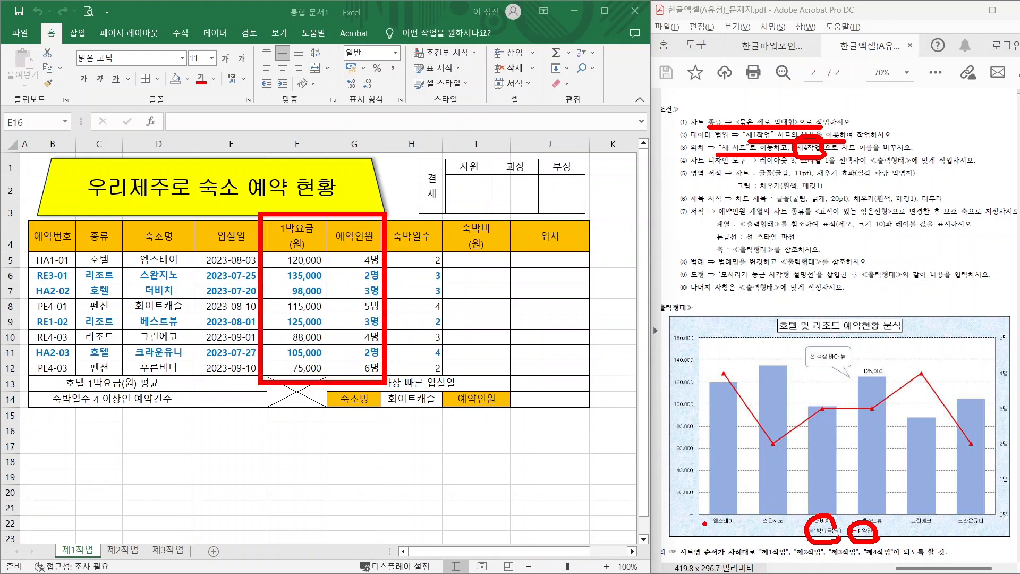
mouse_move(717, 515)
left_mouse_down()
mouse_move(685, 481)
mouse_move(717, 517)
left_mouse_up()
left_click_drag(118, 218, 198, 381)
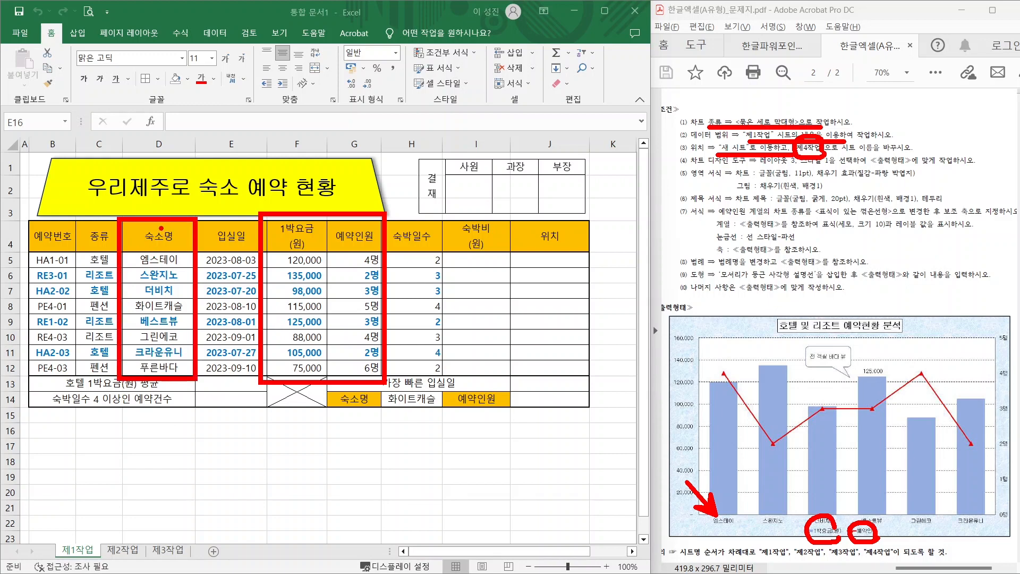
key("Escape")
- Insert a 2D clustered column chart from 숙소명 D4:D12 plus 1박요금 and 예약인원 F4:G12
left_click(166, 233)
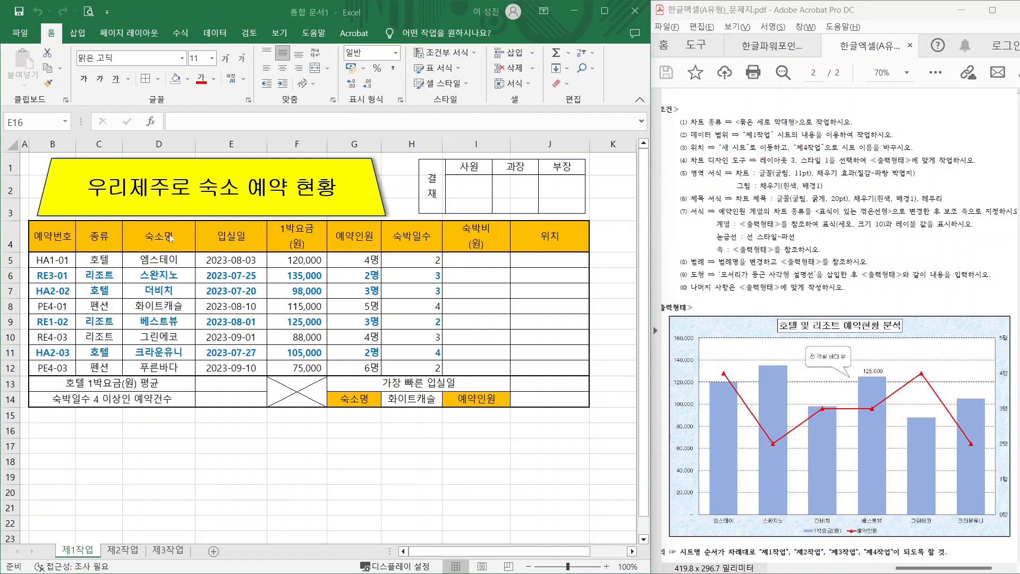
left_click_drag(166, 233, 162, 369)
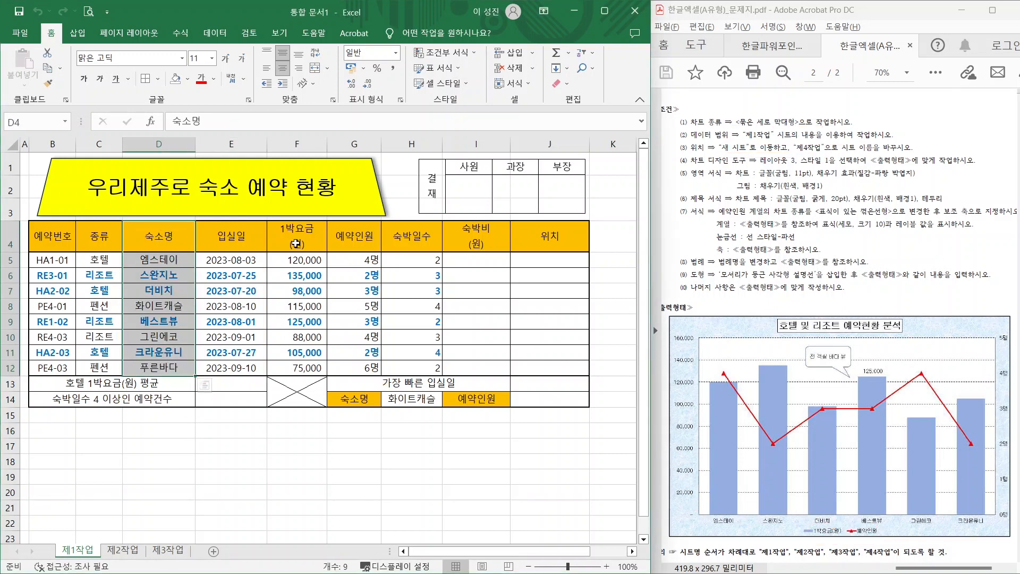
left_click_drag(299, 233, 358, 369, "ctrl")
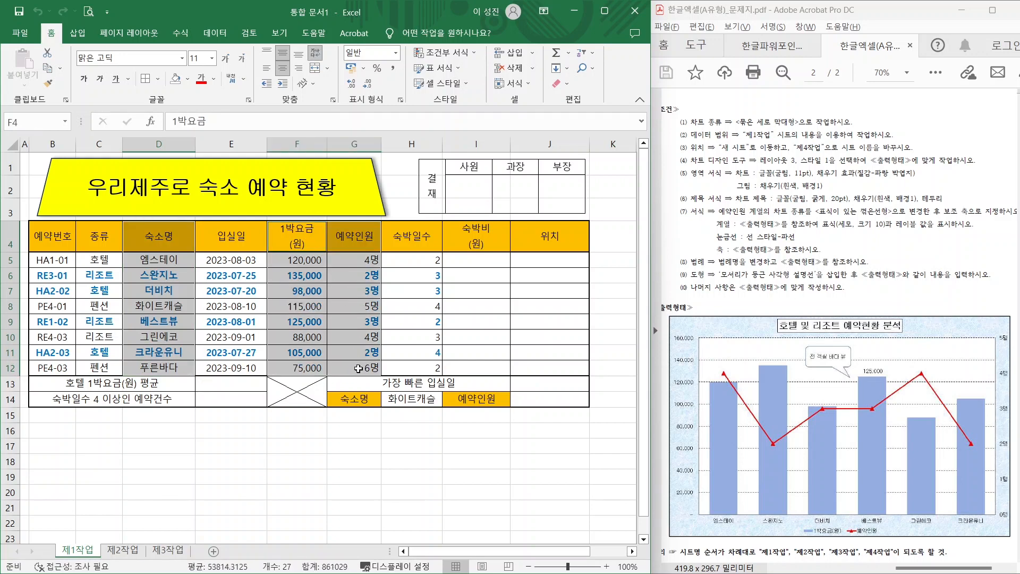
left_click(80, 36)
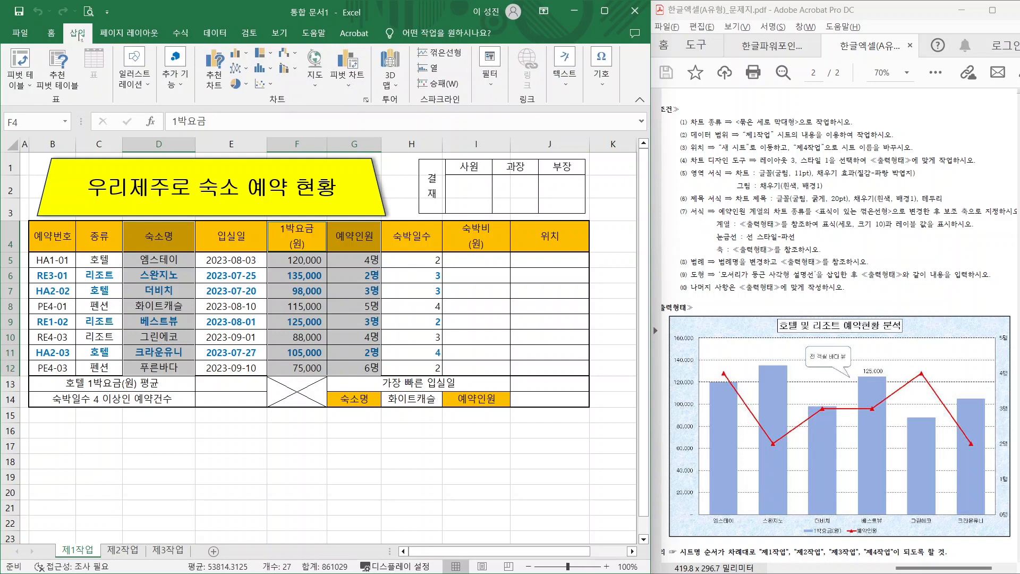
left_click(246, 54)
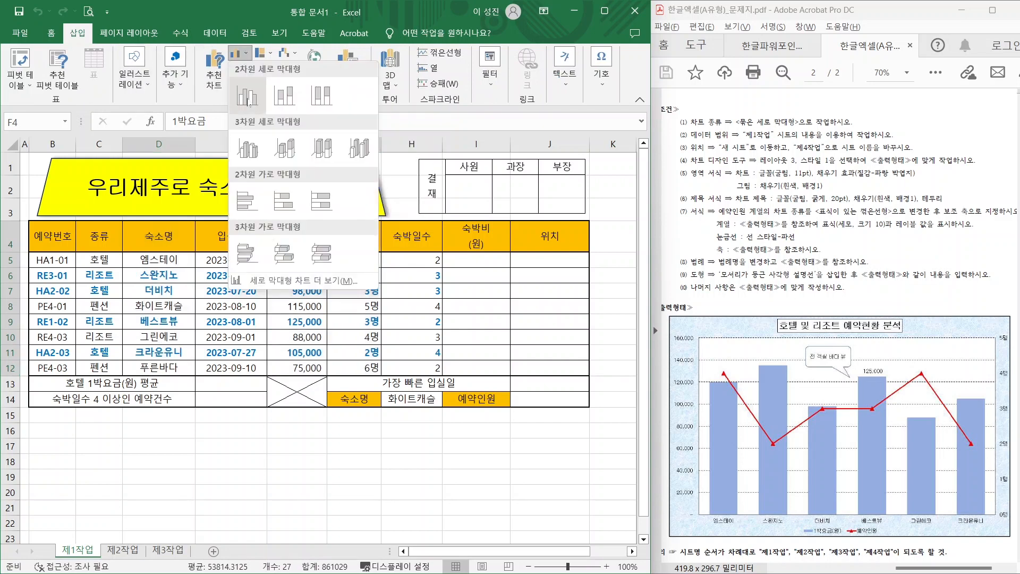
left_click(243, 68)
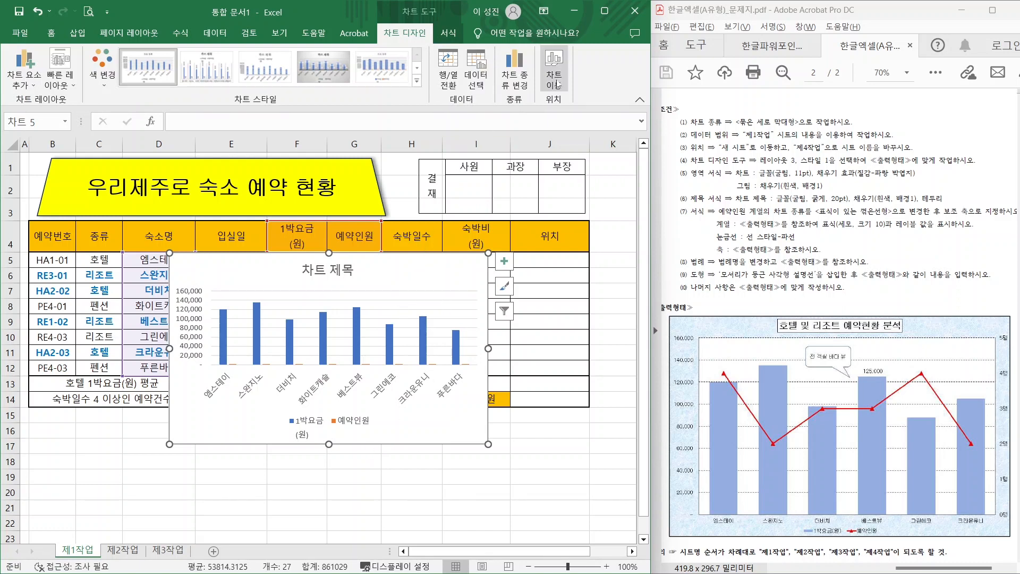
- Move the chart onto a new chart sheet named 제4작업
key("ctrl+2")
mouse_move(576, 89)
left_mouse_down()
mouse_move(542, 97)
mouse_move(602, 66)
left_mouse_up()
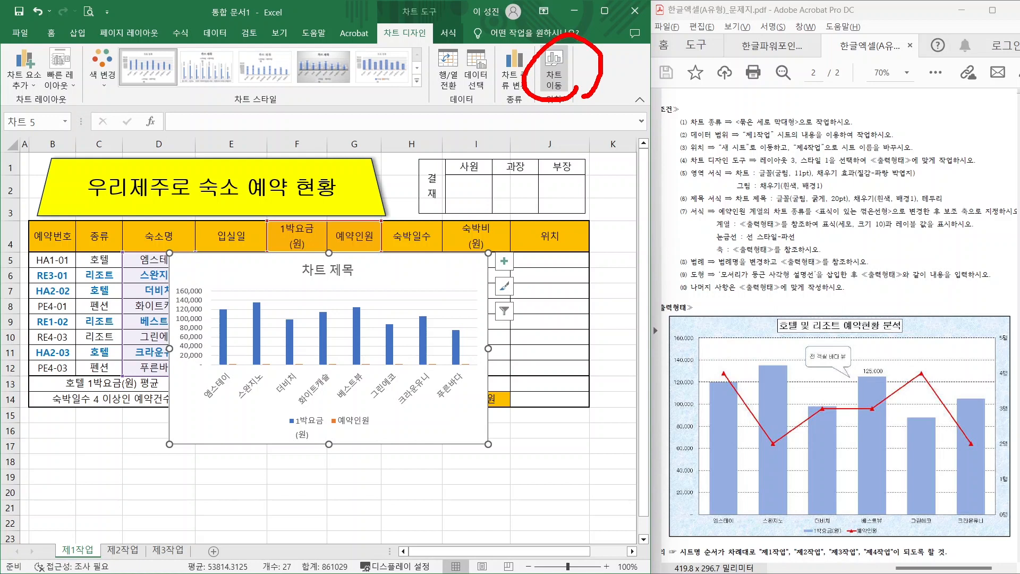
left_click(564, 72)
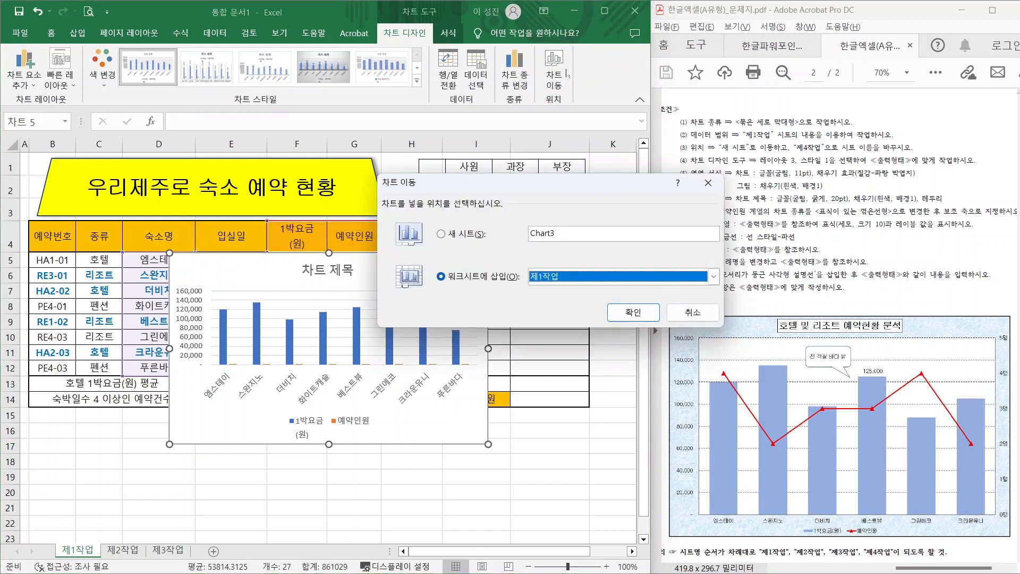
left_click(453, 235)
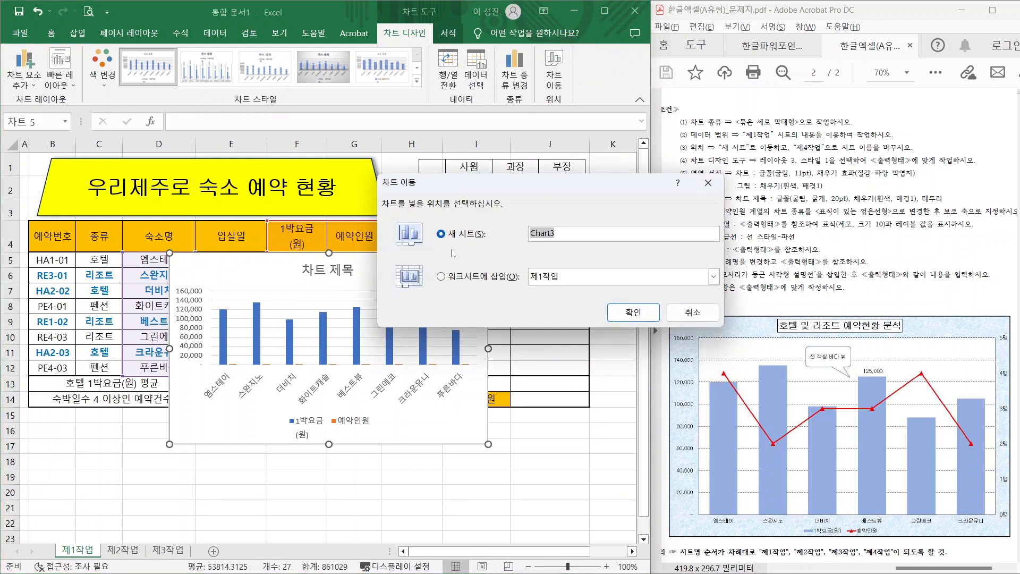
type("제4작업")
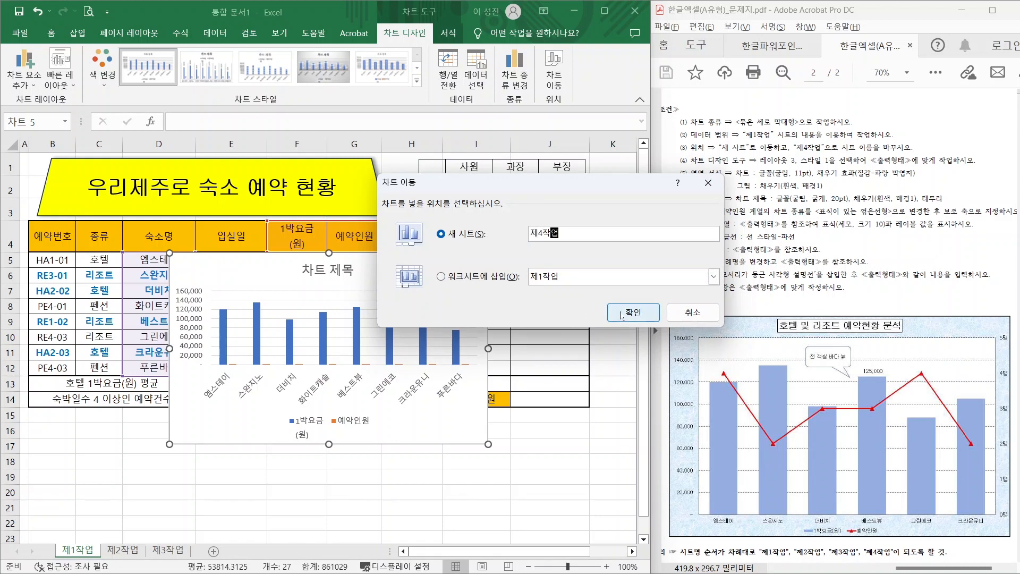
left_click(622, 315)
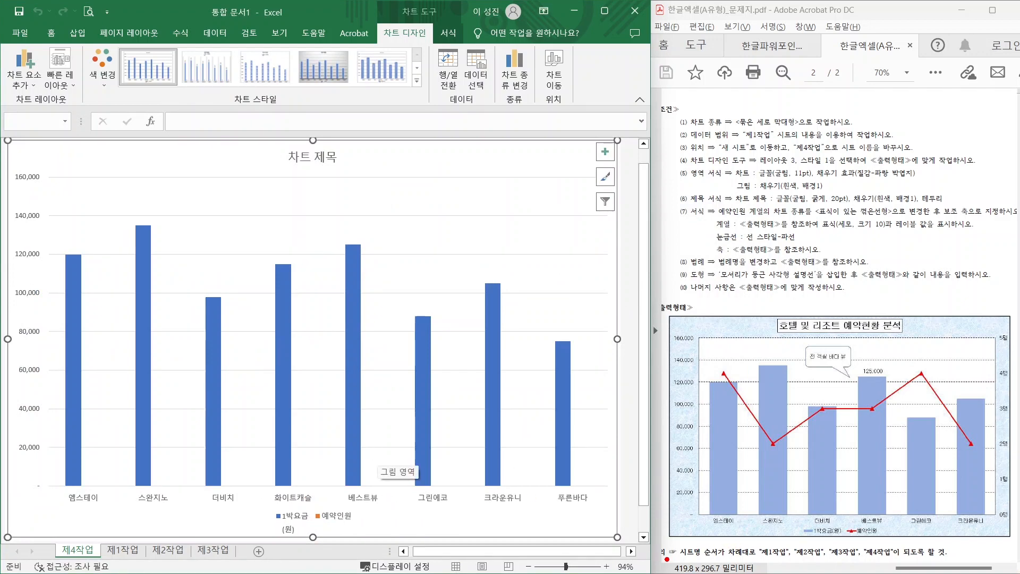
- Move the 제4작업 sheet tab from first position to the end, after 제3작업
left_click_drag(667, 559, 930, 559)
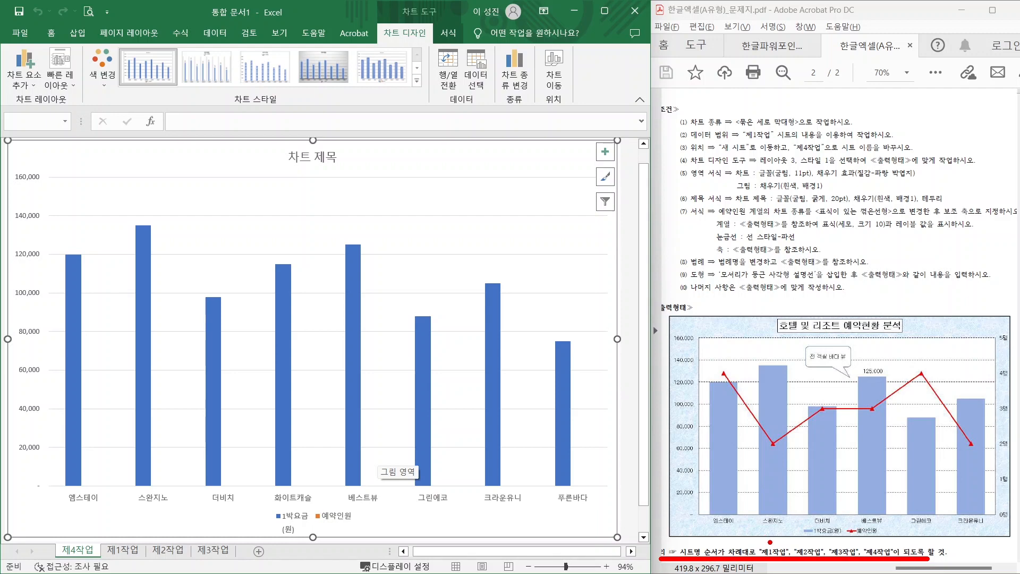
left_click_drag(770, 542, 808, 502)
mouse_move(808, 546)
left_mouse_down()
mouse_move(846, 512)
mouse_move(914, 538)
left_mouse_up()
left_click_drag(923, 501, 876, 540)
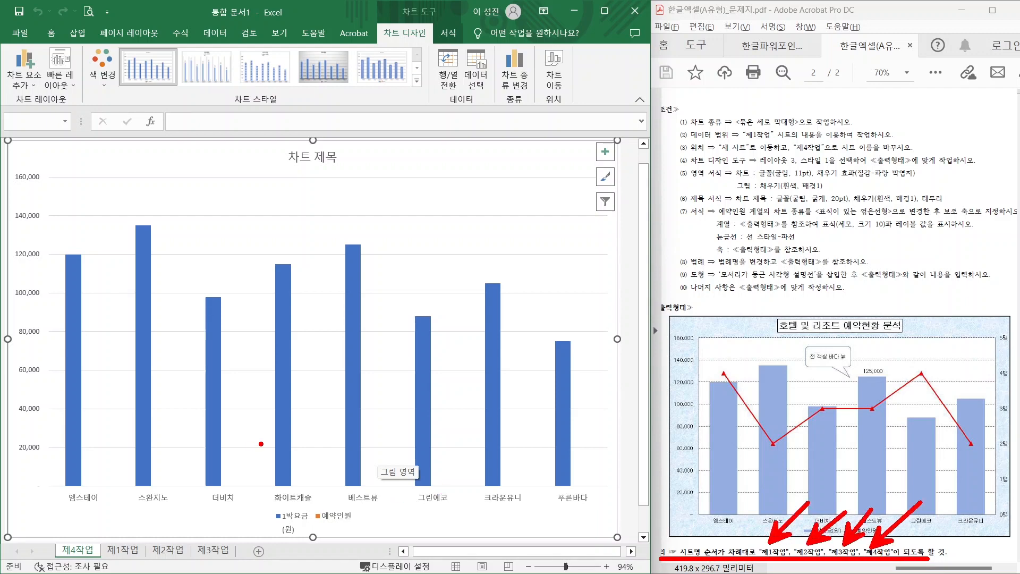
mouse_move(102, 554)
left_mouse_down()
mouse_move(79, 565)
mouse_move(96, 537)
mouse_move(100, 556)
mouse_move(106, 508)
mouse_move(216, 525)
mouse_move(233, 544)
left_mouse_up()
left_click_drag(204, 533, 234, 545)
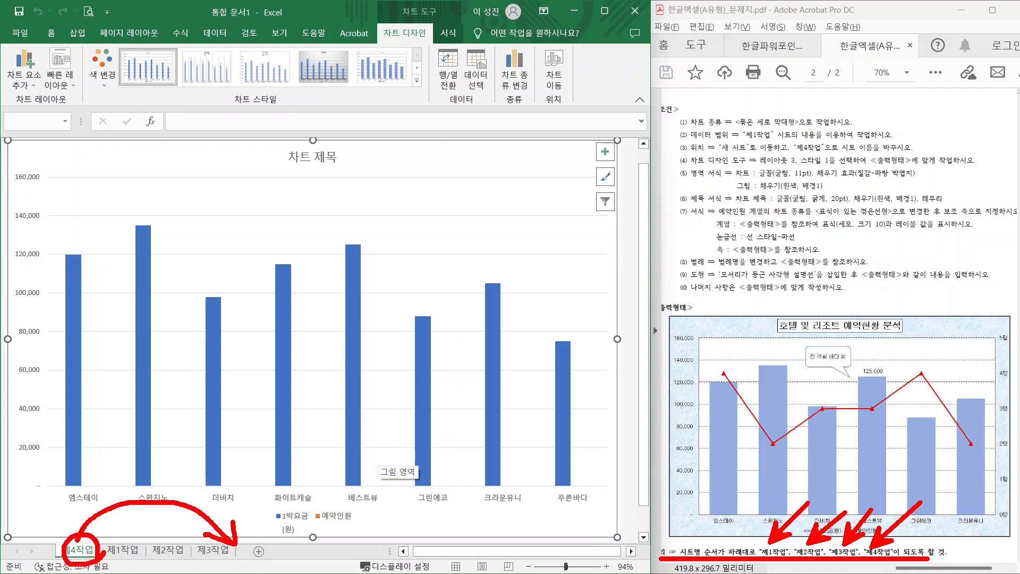
key("Escape")
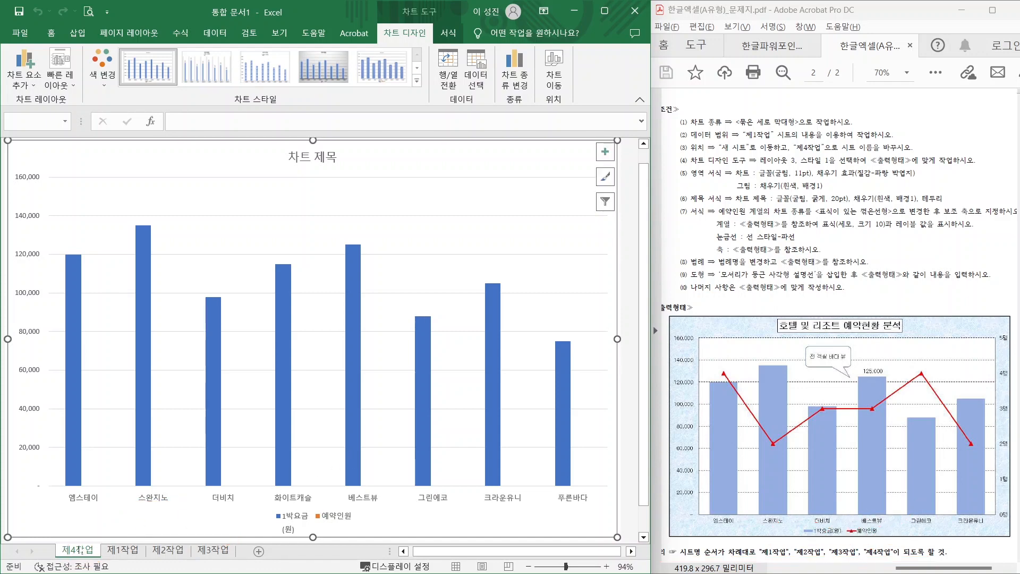
left_click_drag(81, 550, 240, 549)
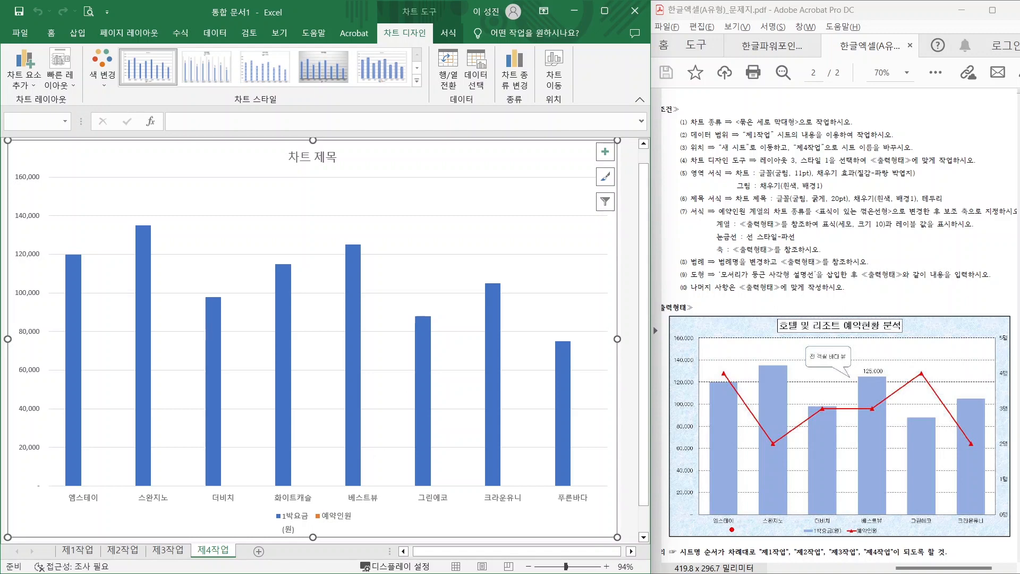
mouse_move(732, 530)
left_mouse_down()
mouse_move(713, 530)
mouse_move(717, 508)
mouse_move(742, 534)
mouse_move(784, 522)
mouse_move(768, 513)
left_mouse_up()
mouse_move(829, 524)
left_mouse_down()
mouse_move(813, 509)
mouse_move(837, 518)
left_mouse_up()
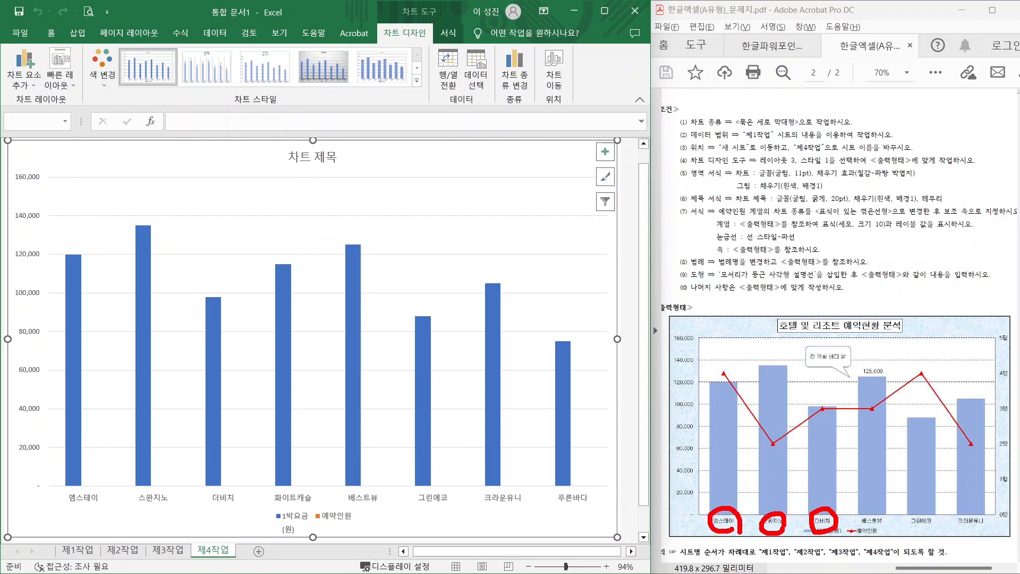
left_click_drag(302, 469, 266, 504)
left_click_drag(267, 479, 297, 505)
mouse_move(880, 521)
left_mouse_down()
mouse_move(874, 503)
mouse_move(905, 534)
mouse_move(978, 529)
mouse_move(989, 509)
mouse_move(987, 527)
left_mouse_up()
left_click_drag(583, 475, 553, 511)
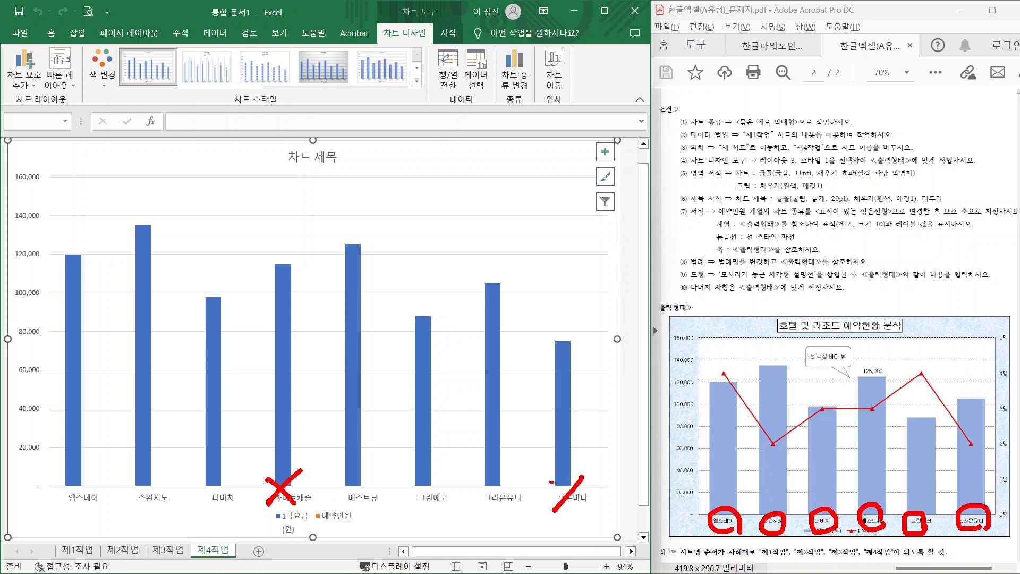
left_click_drag(550, 476, 585, 509)
key("Escape")
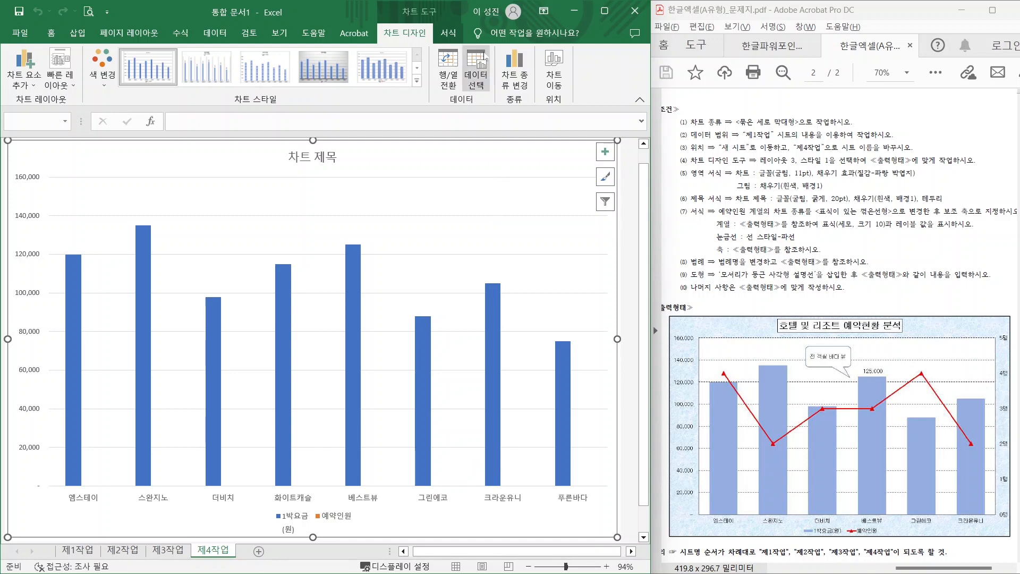
- In Select Data, untick 화이트캐슬 and 푸른바다 so six accommodations remain
left_click(475, 73)
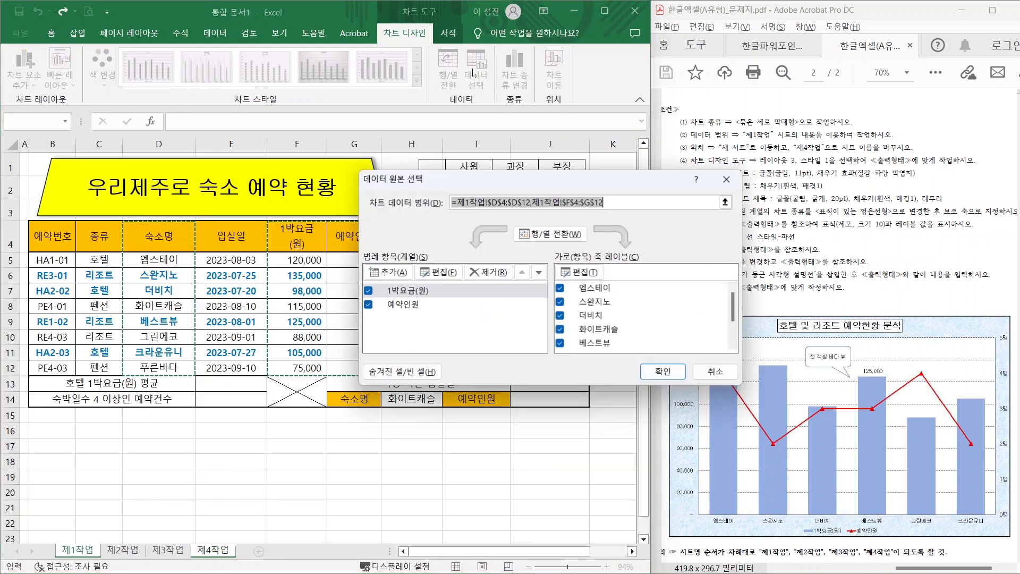
left_click(560, 330)
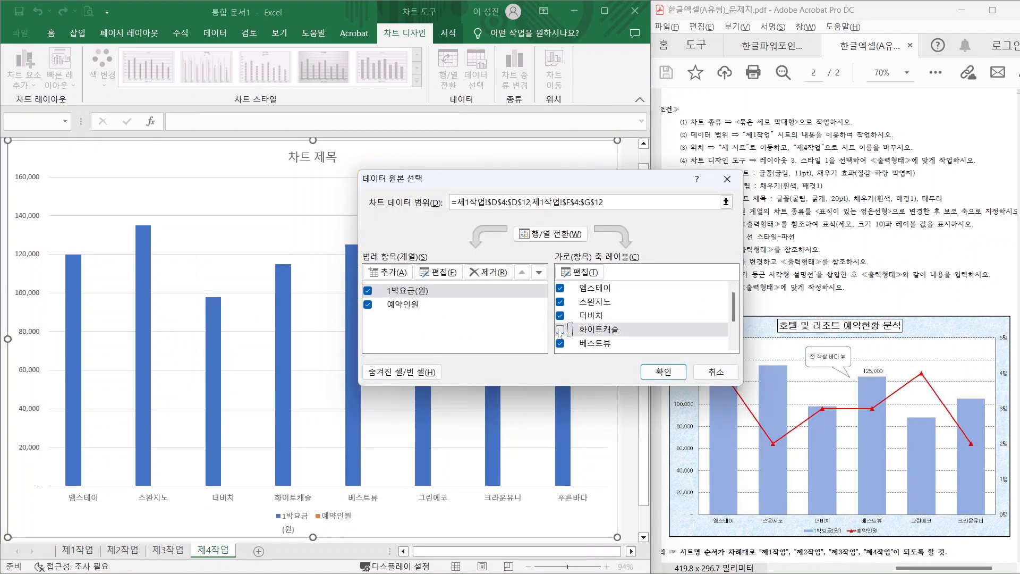
scroll(662, 328, "down", 1)
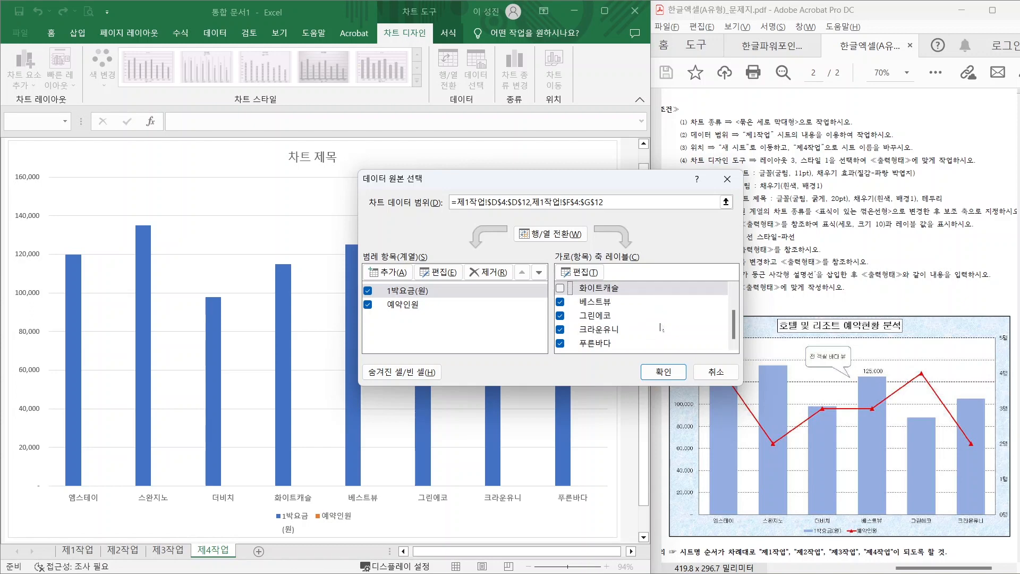
left_click(561, 344)
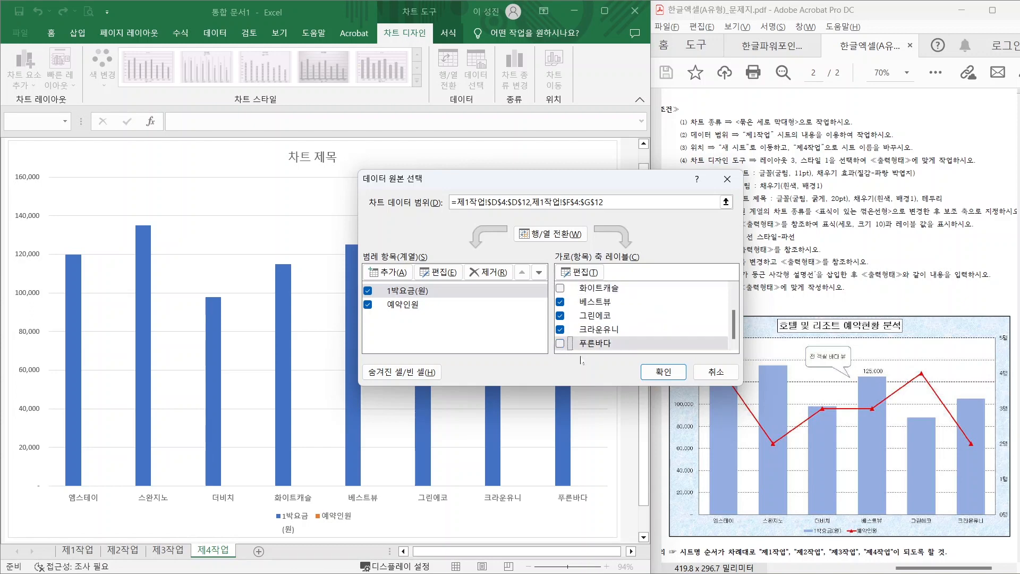
left_click(664, 372)
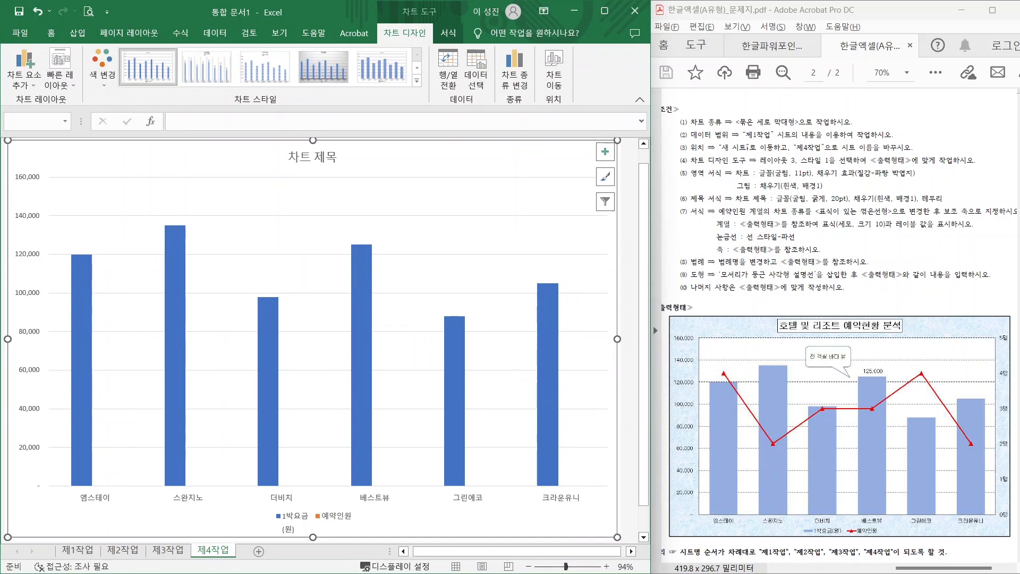
- Apply Quick Layout 3 to the 제4작업 chart
key("ctrl+2")
left_click_drag(699, 167, 879, 167)
mouse_move(779, 154)
left_mouse_down()
mouse_move(766, 142)
mouse_move(771, 151)
left_mouse_up()
left_click_drag(768, 109, 819, 158)
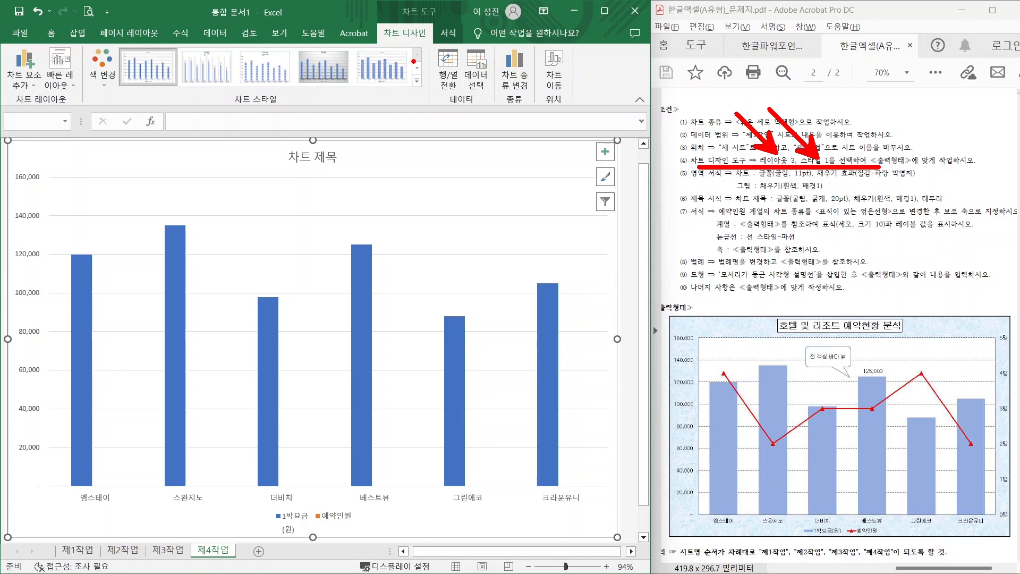
mouse_move(420, 58)
left_mouse_down()
mouse_move(404, 2)
mouse_move(426, 53)
left_mouse_up()
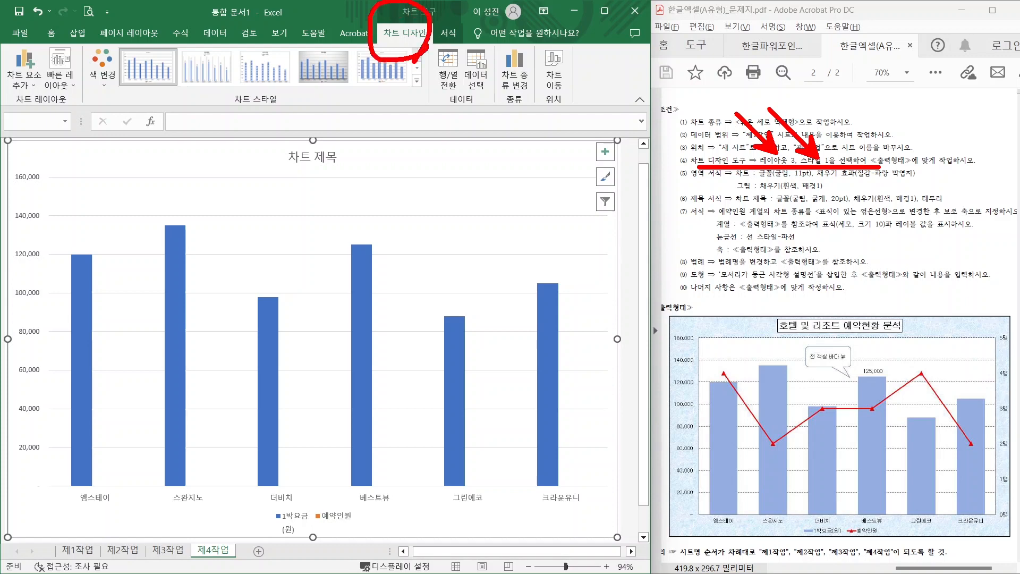
mouse_move(33, 114)
left_mouse_down()
mouse_move(47, 96)
mouse_move(24, 135)
left_mouse_up()
left_click_drag(167, 89, 141, 119)
key("Escape")
left_click(59, 72)
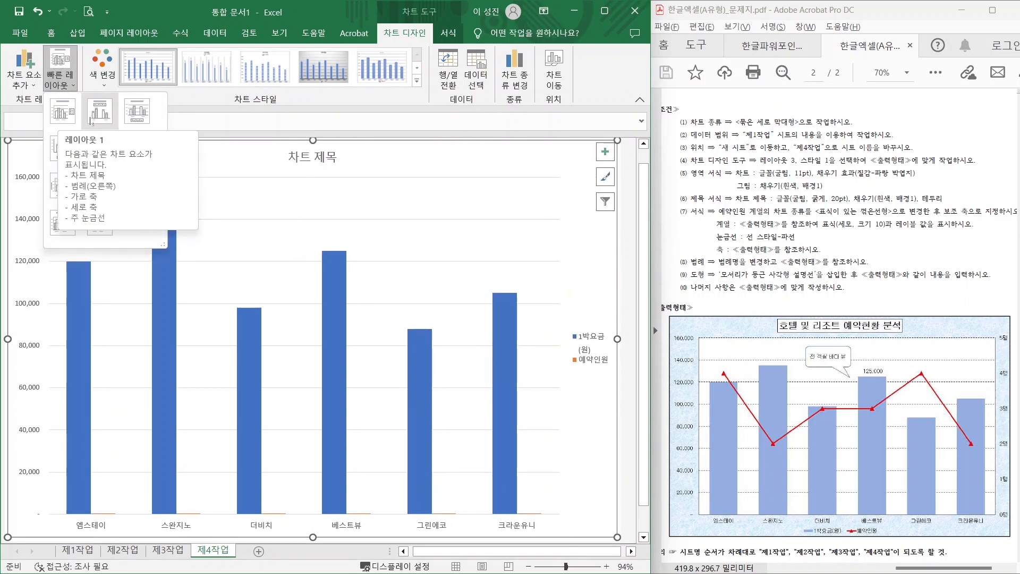
left_click(132, 120)
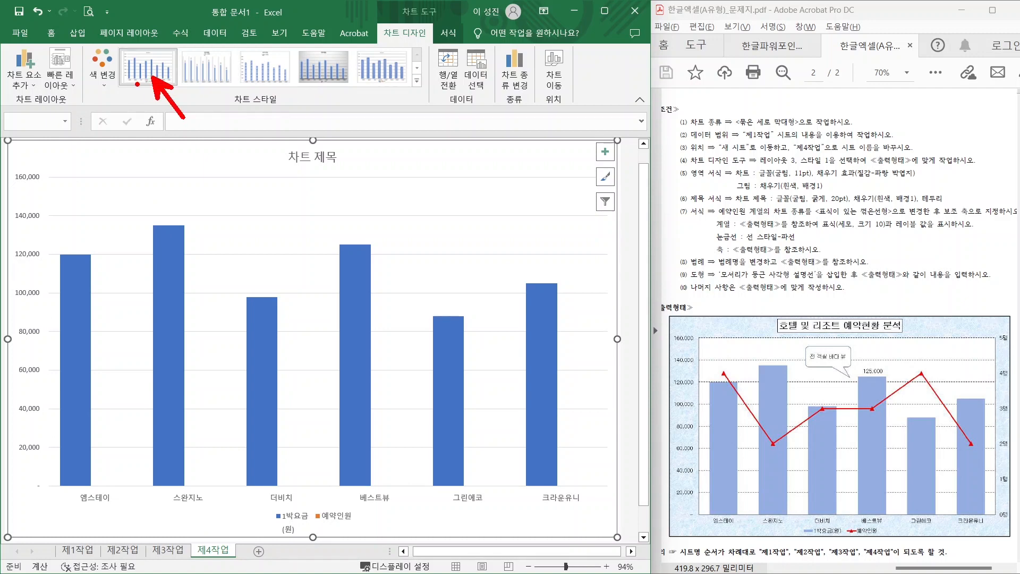
- Apply chart style 1 from the Chart Styles gallery
left_click(132, 75)
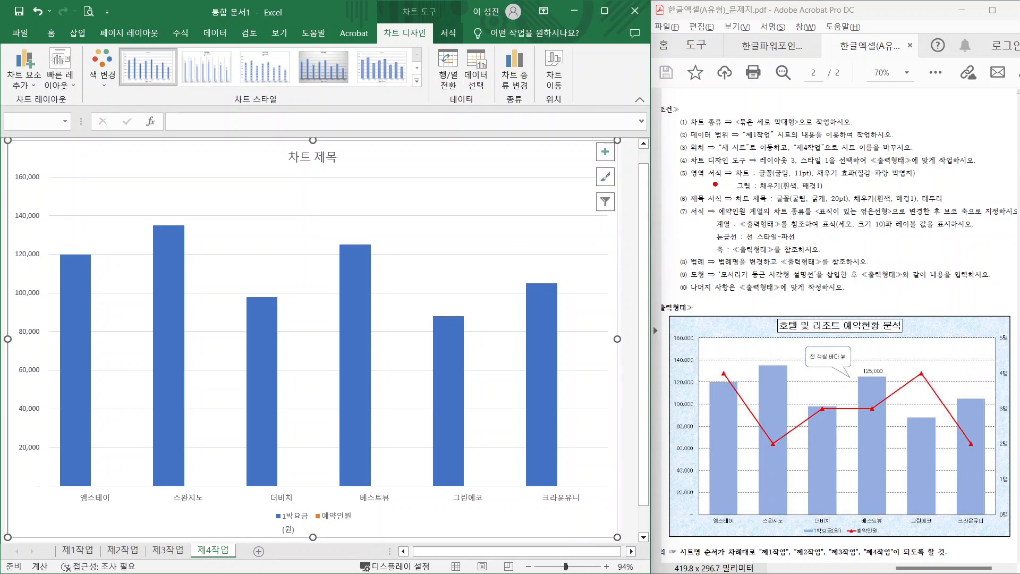
left_click_drag(718, 179, 901, 180)
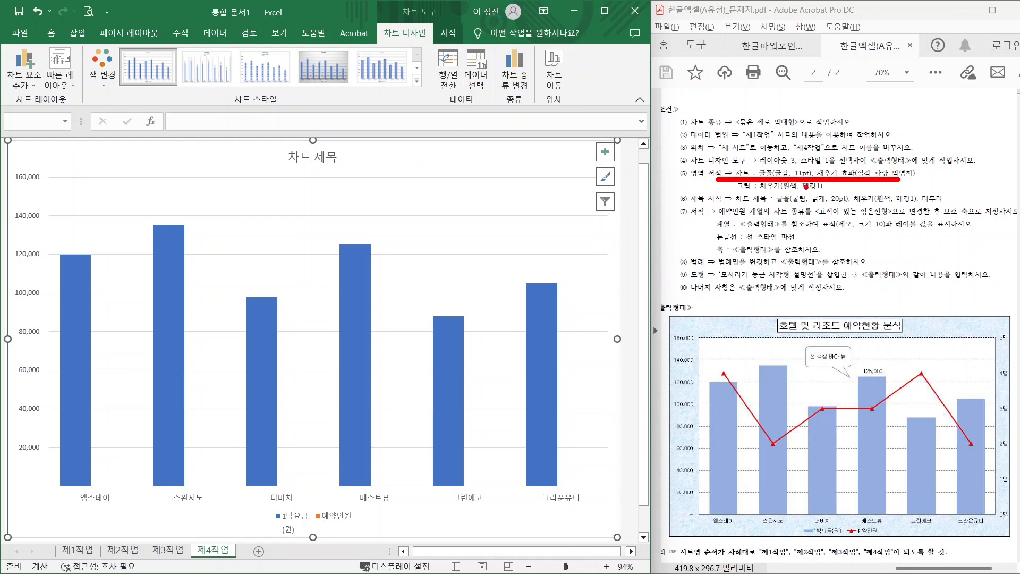
key("Escape")
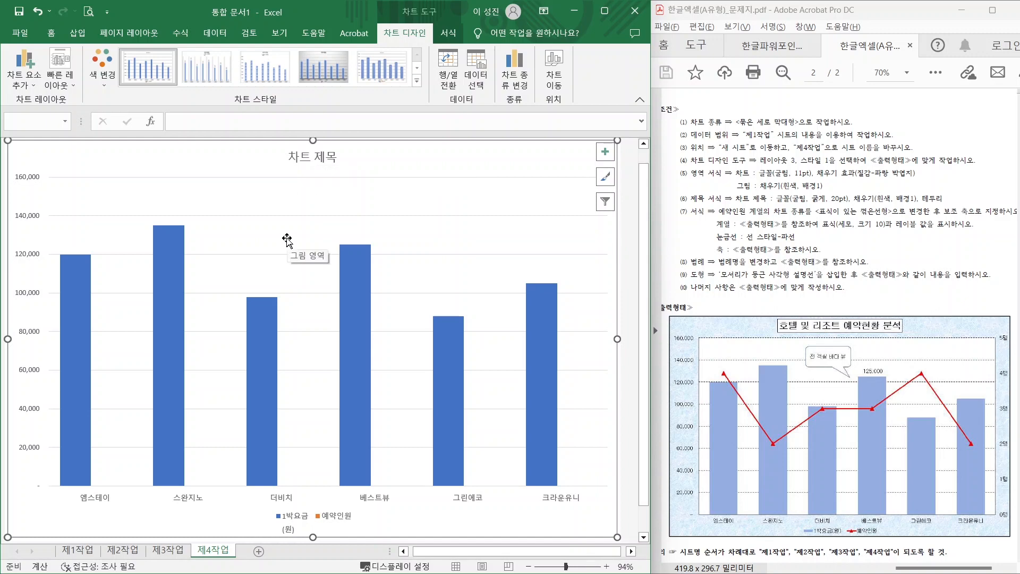
mouse_move(360, 299)
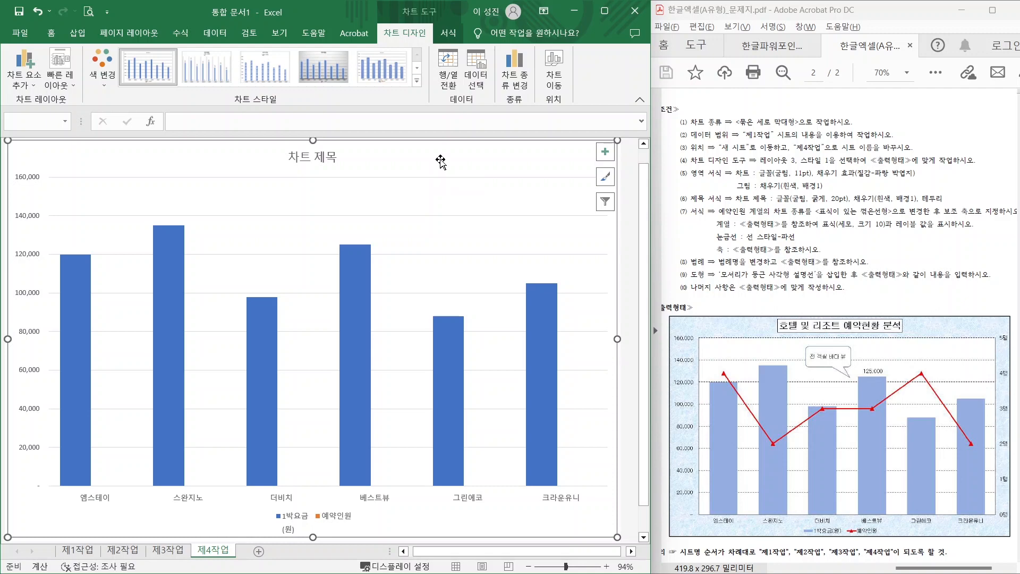
- Set all the chart text to the 굴림 font at size 11
left_click(51, 35)
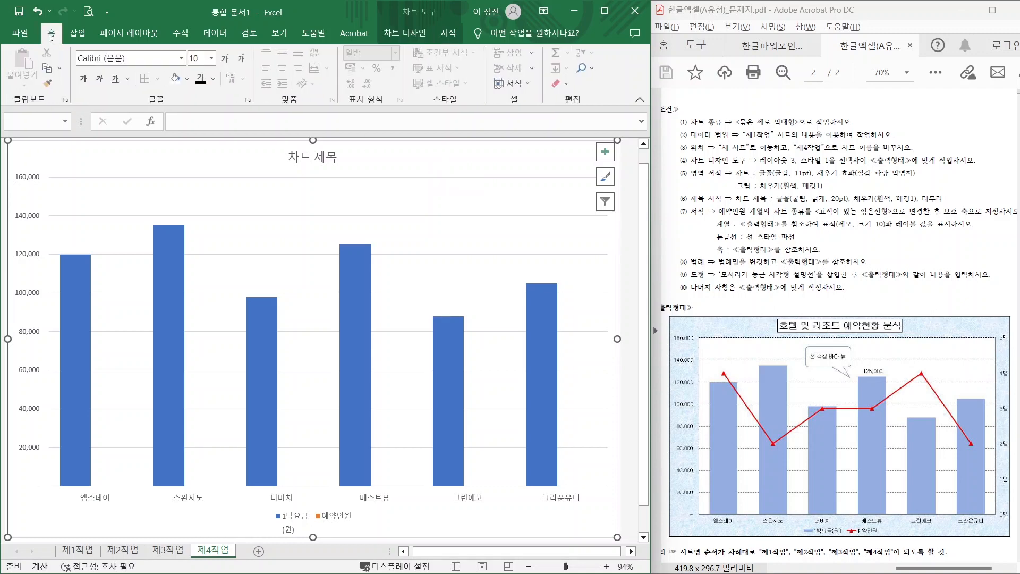
left_click(182, 62)
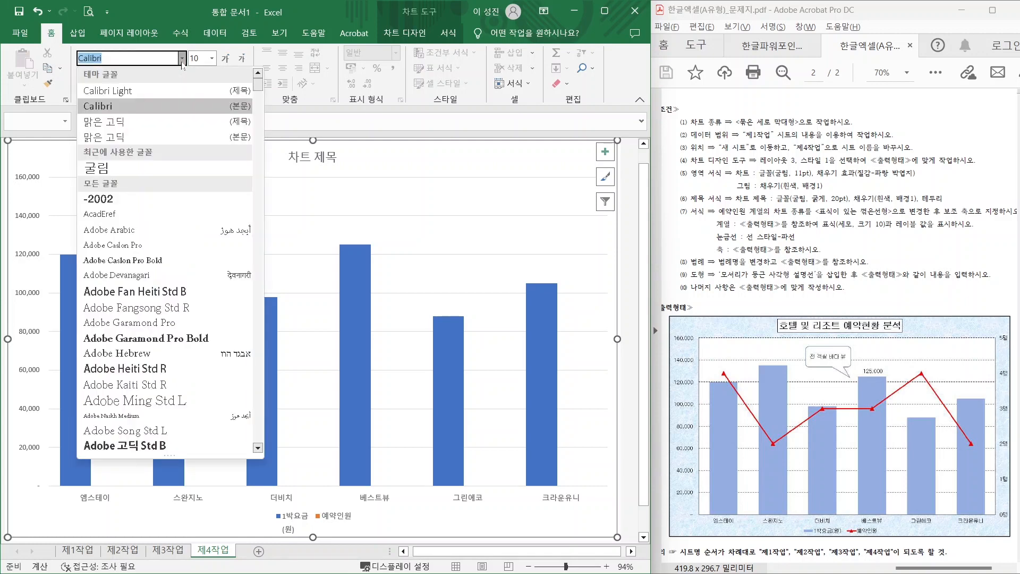
left_click(143, 168)
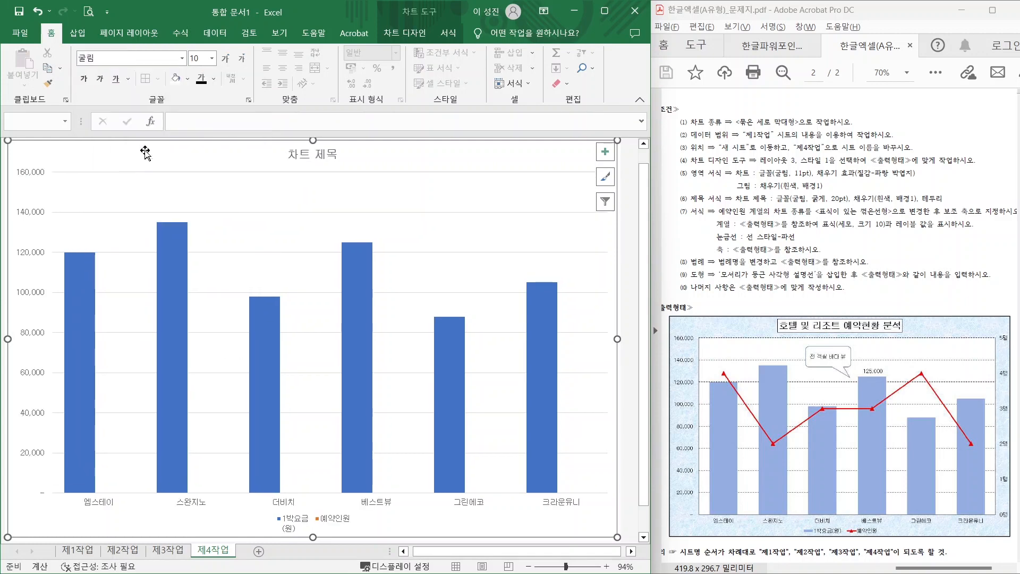
left_click(212, 58)
left_click(202, 126)
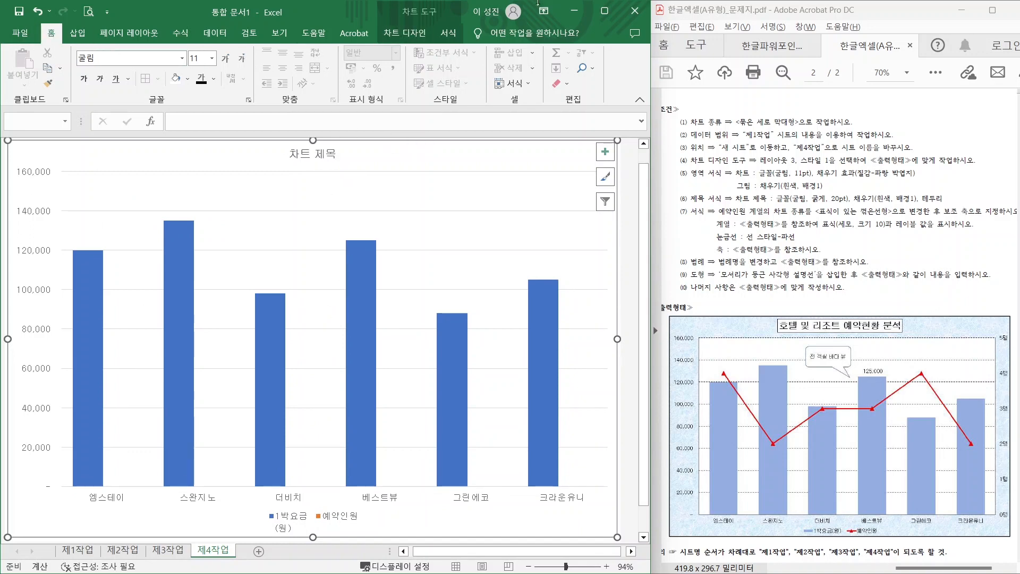
left_click(405, 33)
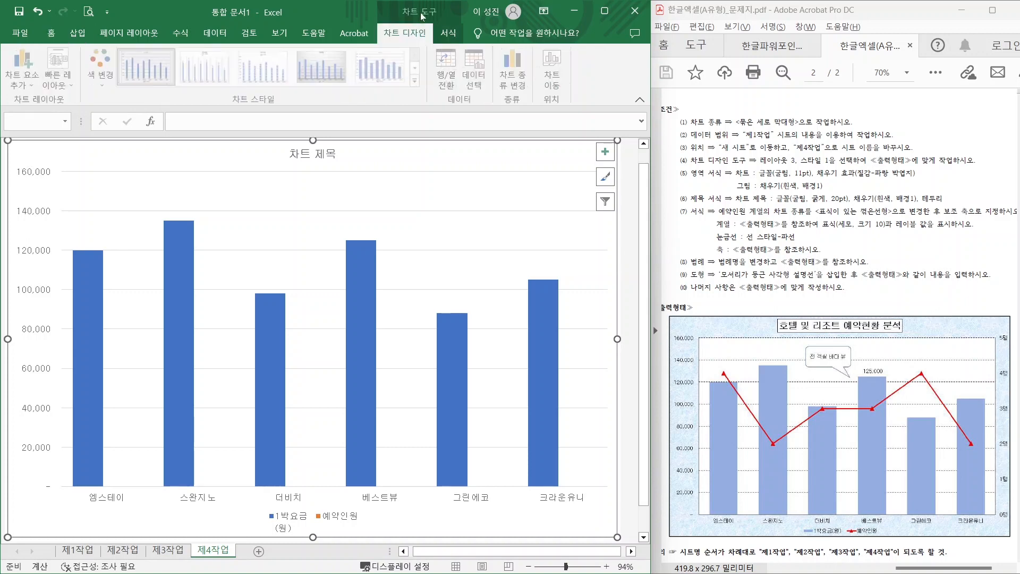
- Fill the chart area with the blue tissue-paper (파랑 박엽지) texture
left_click(446, 34)
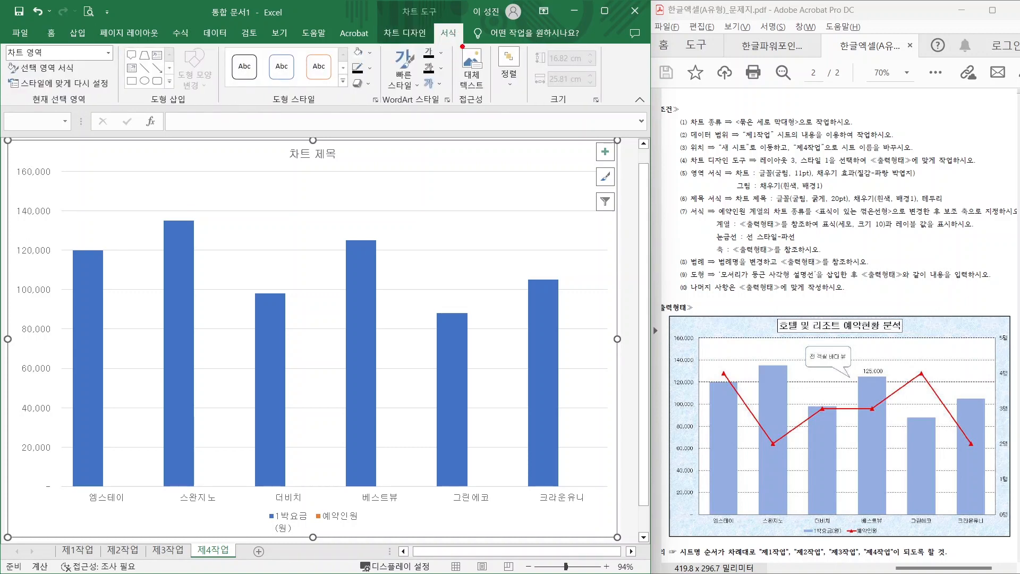
mouse_move(463, 47)
left_mouse_down()
mouse_move(460, 23)
mouse_move(452, 53)
left_mouse_up()
left_click_drag(369, 51, 394, 30)
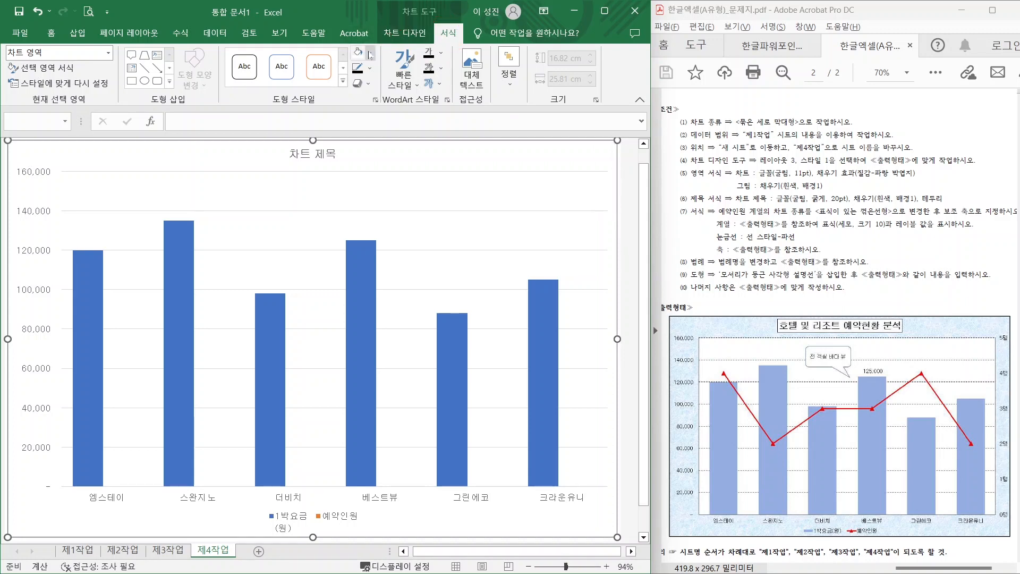
left_click(370, 52)
mouse_move(388, 247)
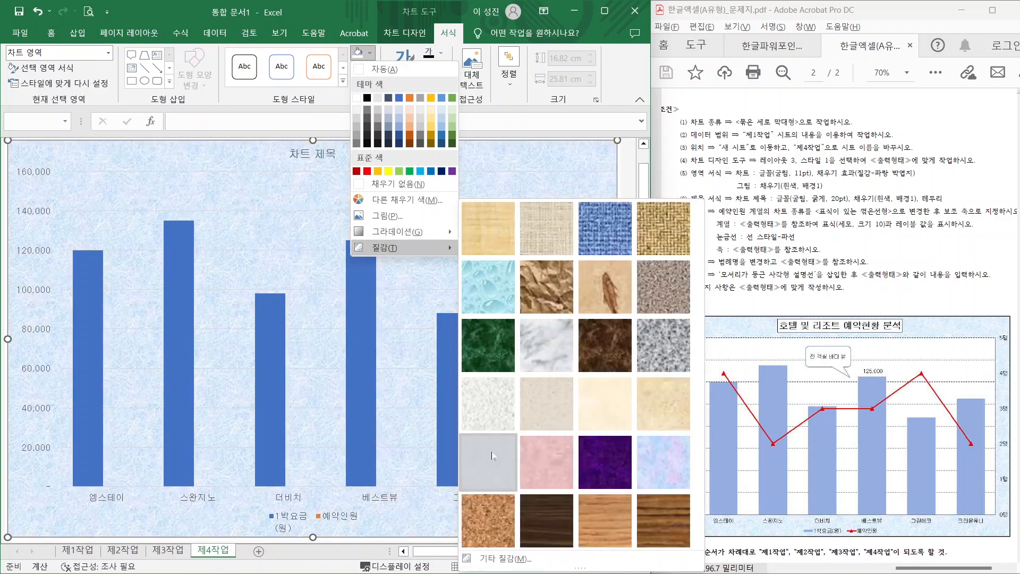
left_click(488, 461)
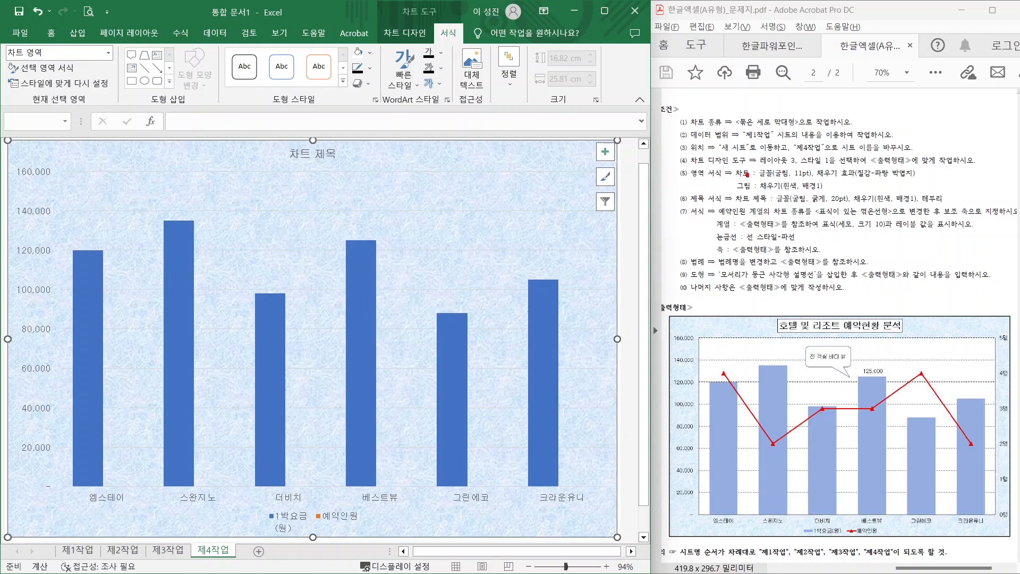
left_click_drag(741, 191, 826, 190)
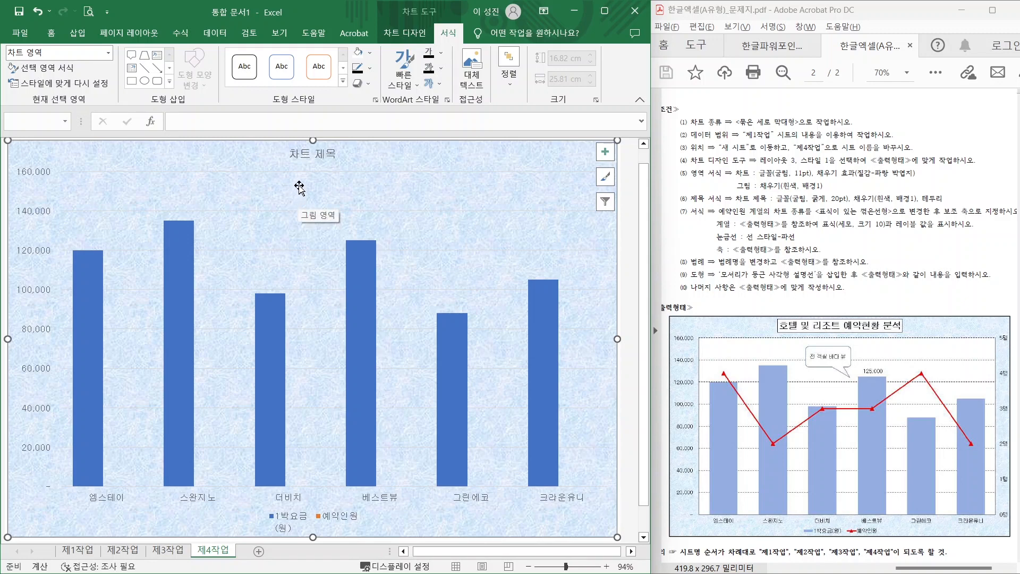
- Fill the plot area with plain white
left_click(299, 188)
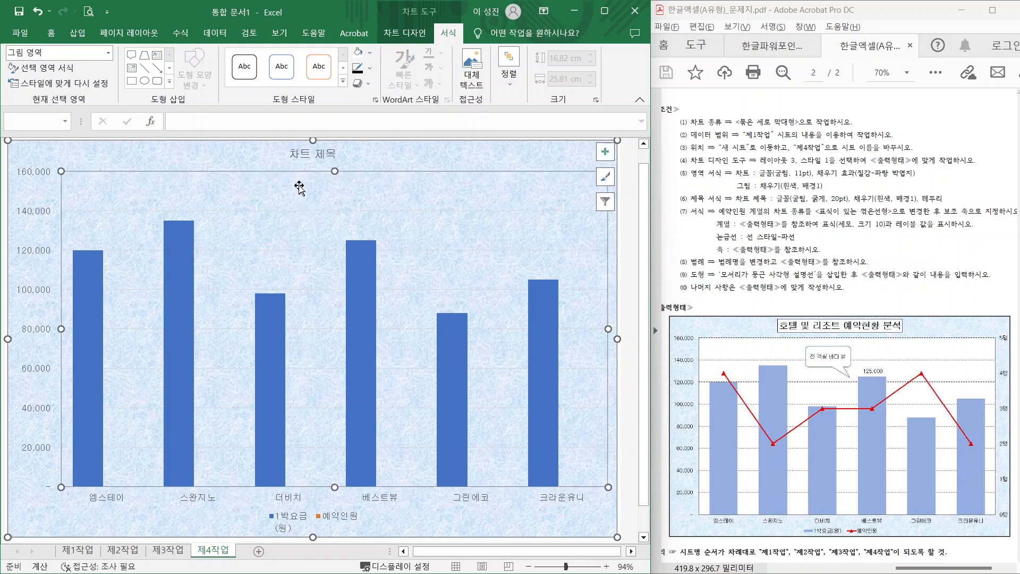
left_click(370, 53)
left_click(358, 94)
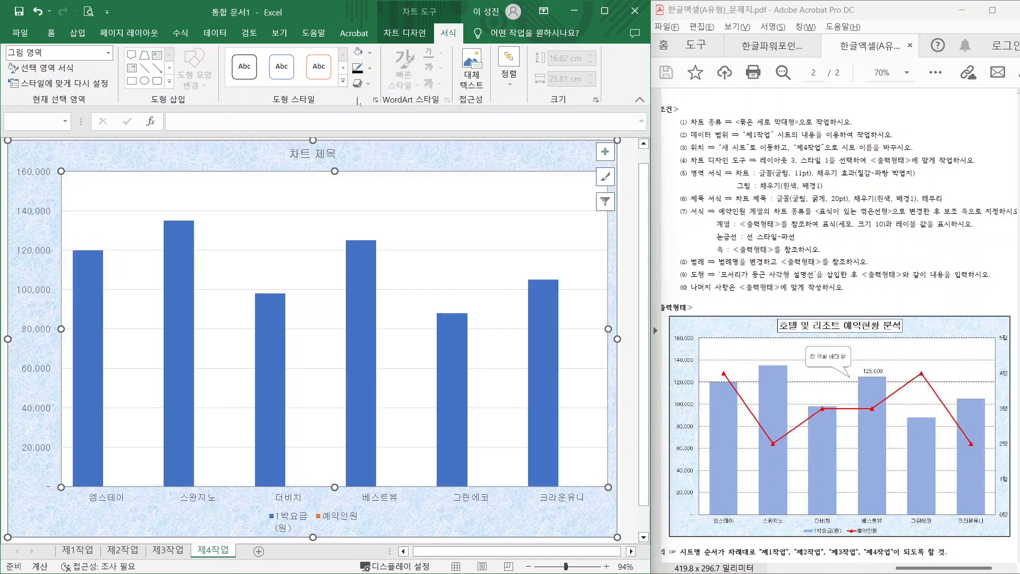
left_click_drag(707, 206, 855, 204)
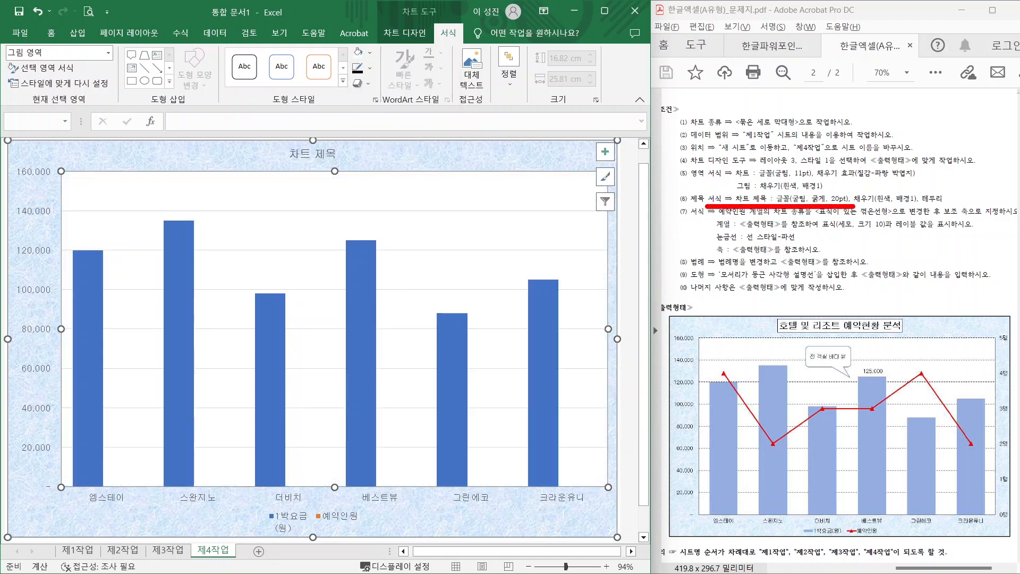
- Title the chart '호텔 및 리조트 예약현황 분석' in 20 pt bold
left_click(308, 155)
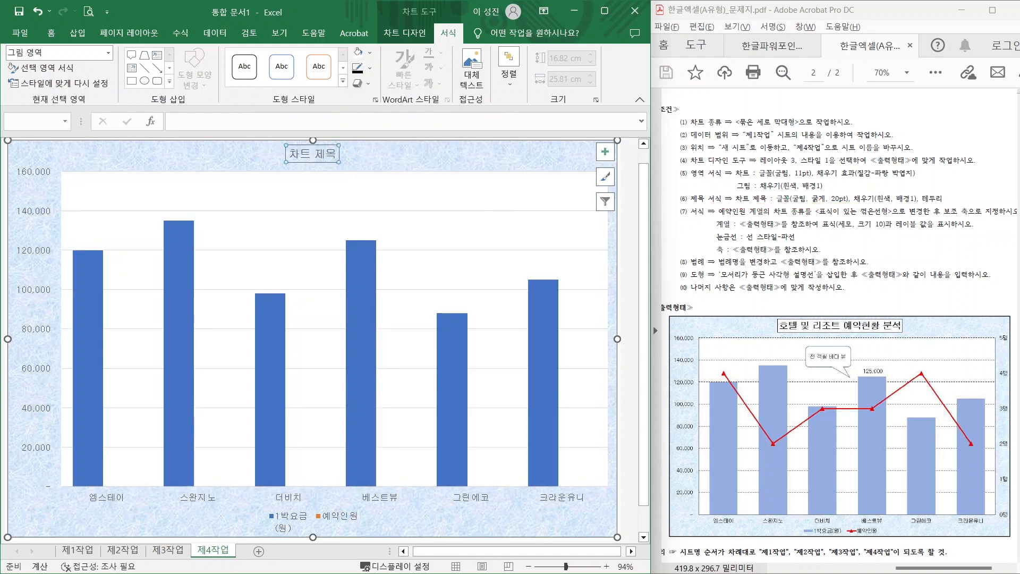
type("ㅎ")
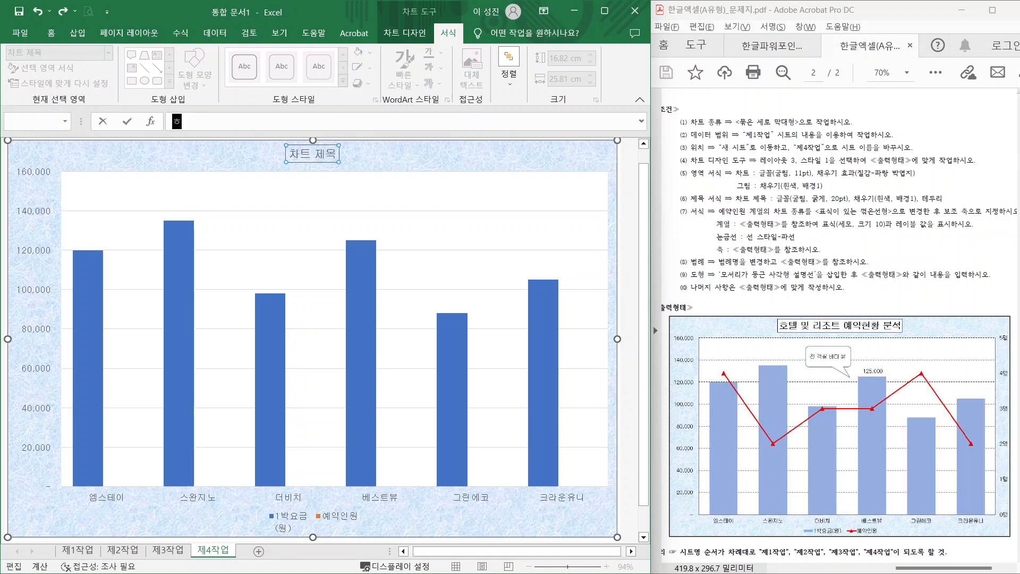
type("텔 및 리조트 예약현황 분석")
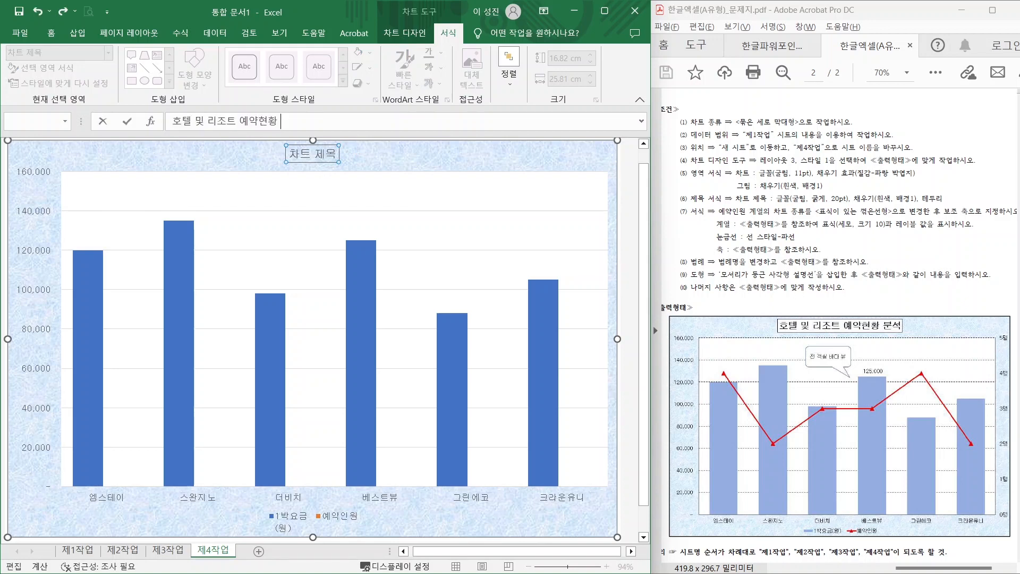
key("Return")
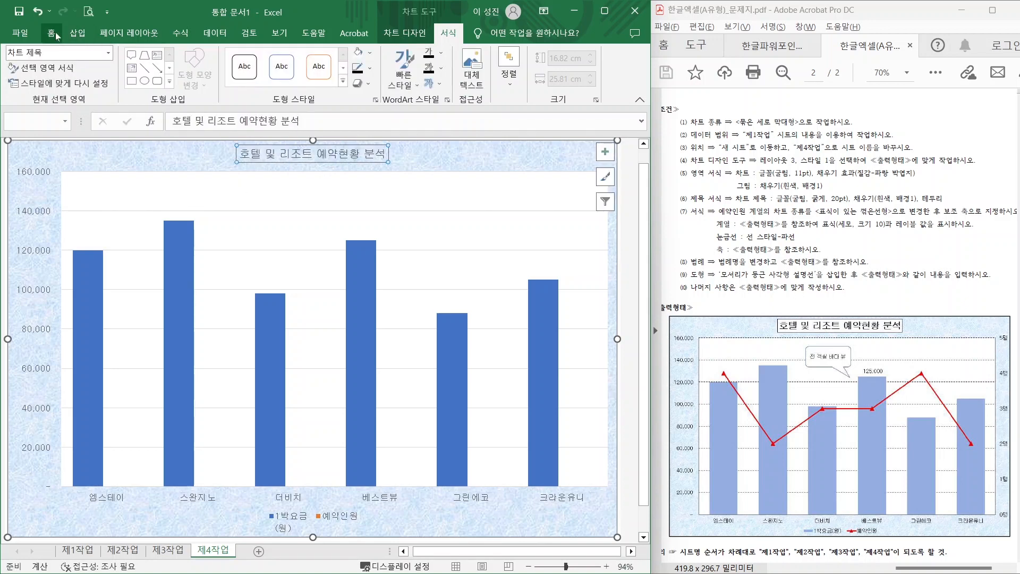
left_click(52, 34)
left_click(213, 58)
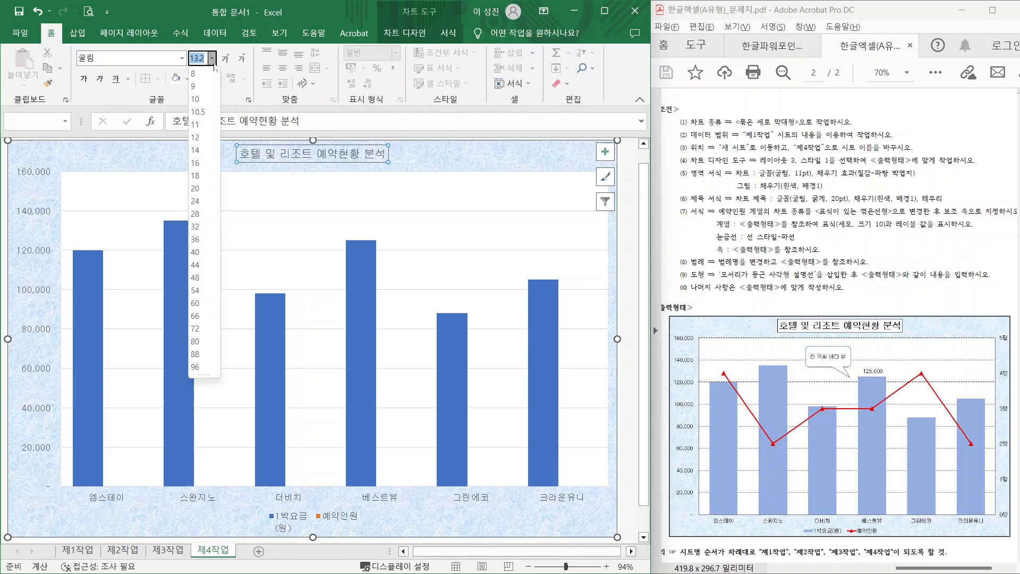
left_click(205, 189)
left_click(84, 78)
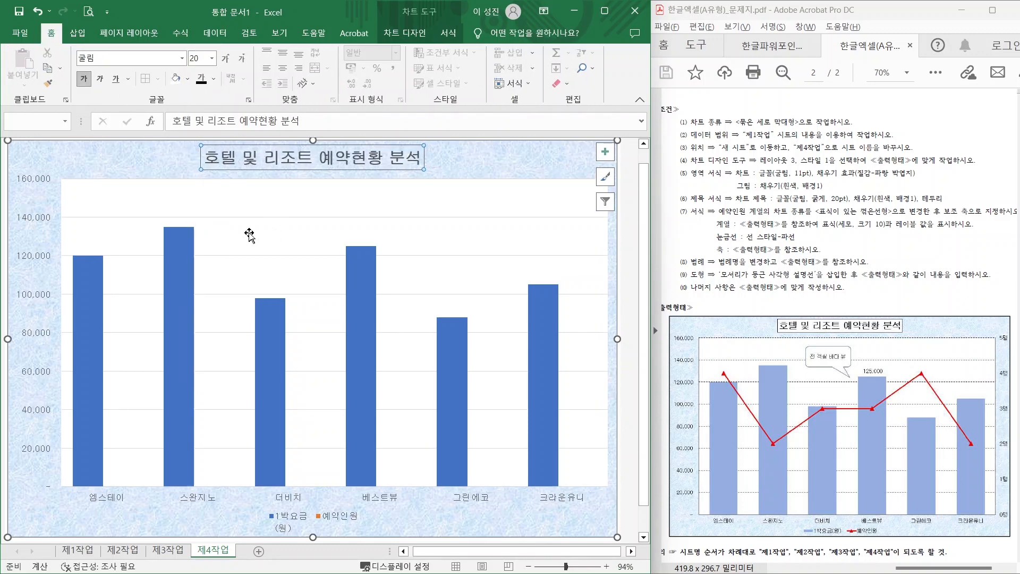
- Give the chart title box a white fill and a black outline
left_click(410, 32)
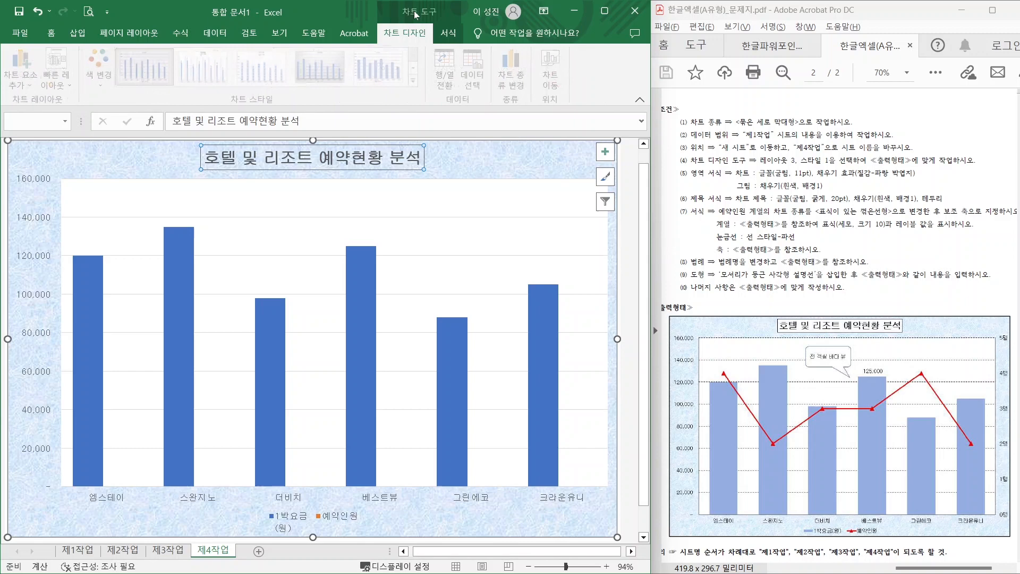
left_click(448, 32)
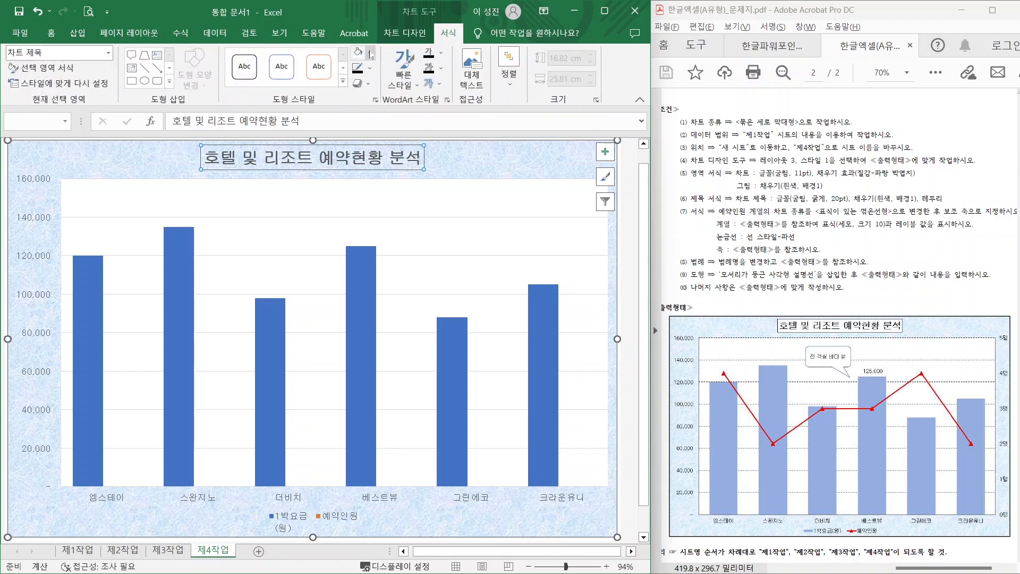
left_click(369, 54)
left_click(358, 99)
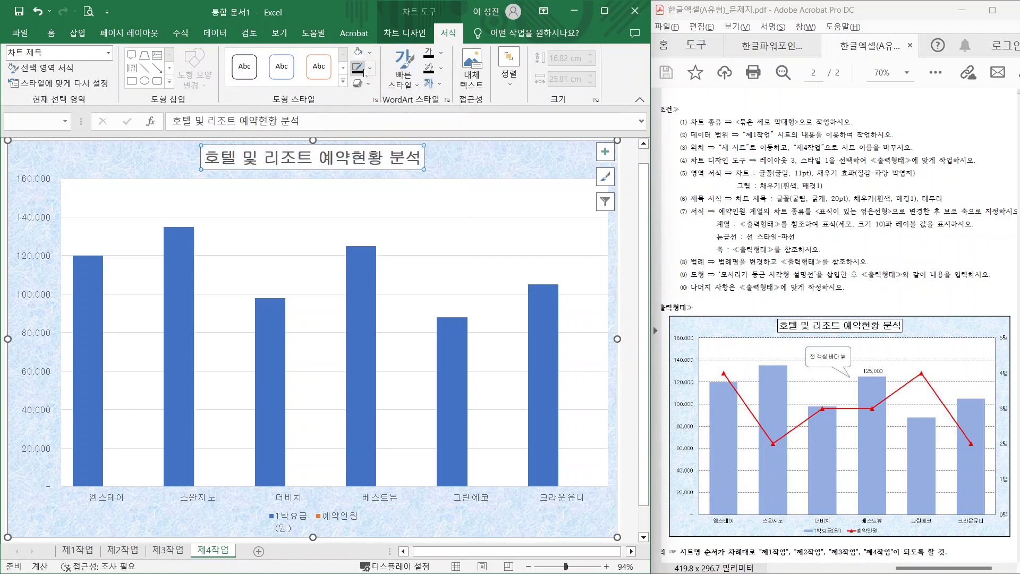
left_click(369, 68)
left_click(367, 113)
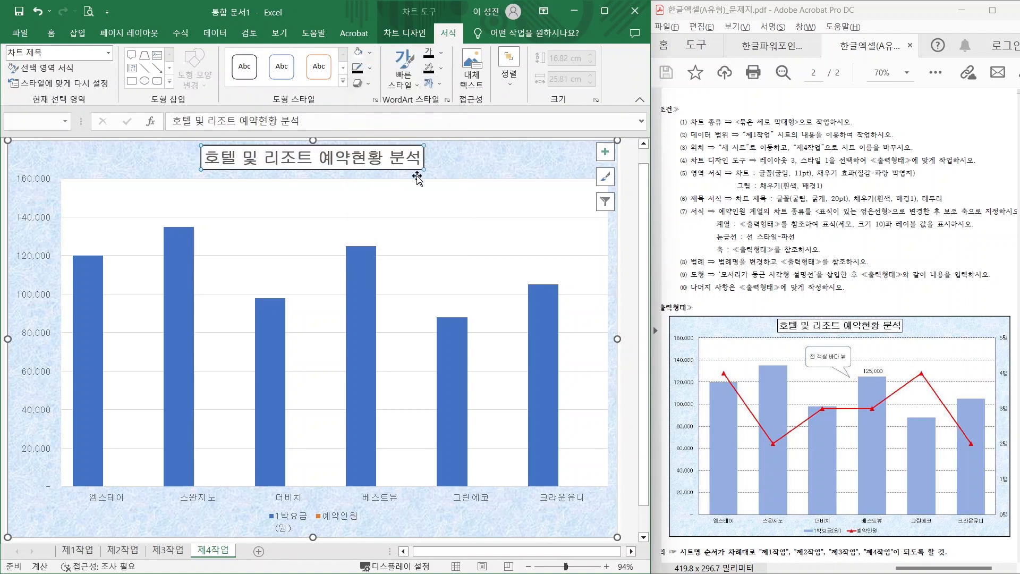
- Select the chart legend, then select the 예약인원 entry alone
left_click_drag(720, 221, 811, 217)
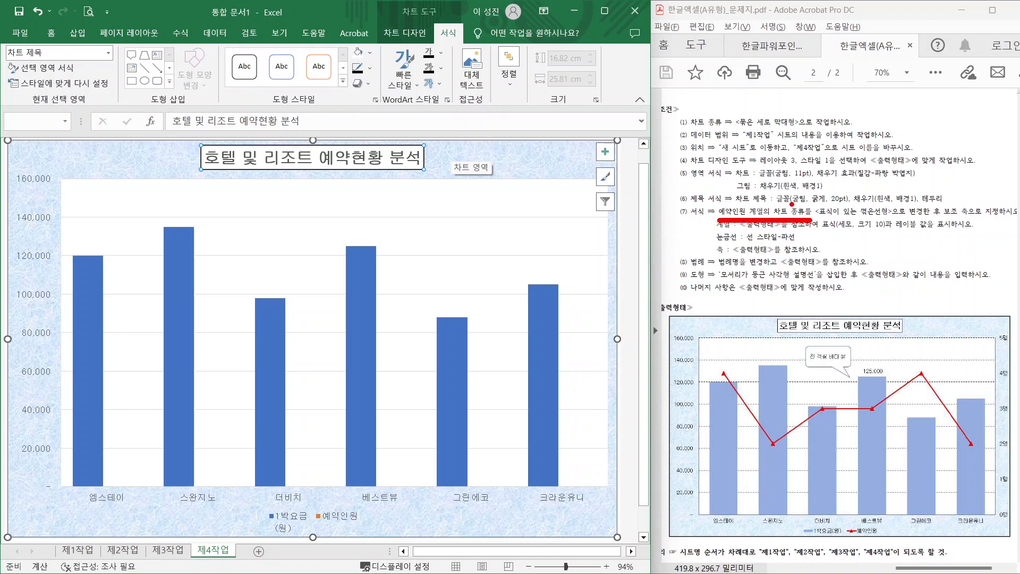
left_click_drag(843, 206, 884, 176)
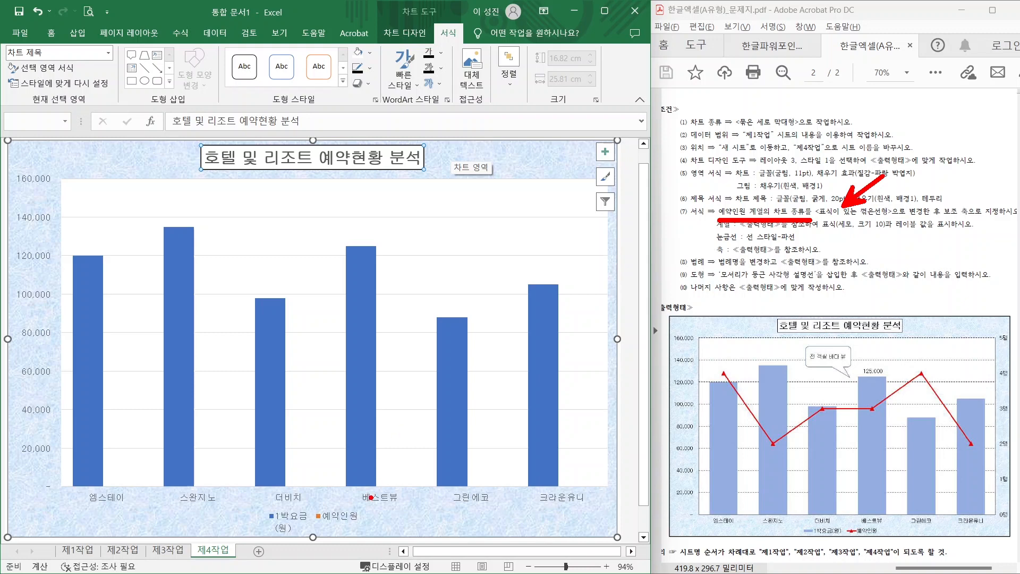
mouse_move(361, 522)
left_mouse_down()
mouse_move(313, 508)
mouse_move(364, 529)
left_mouse_up()
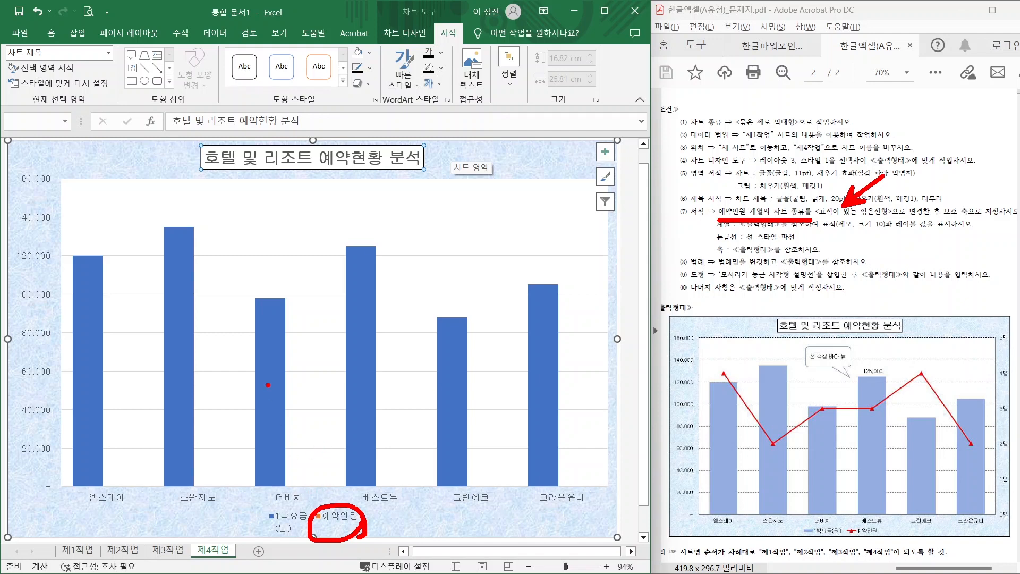
mouse_move(265, 372)
left_mouse_down()
mouse_move(273, 380)
mouse_move(287, 354)
left_mouse_up()
key("Escape")
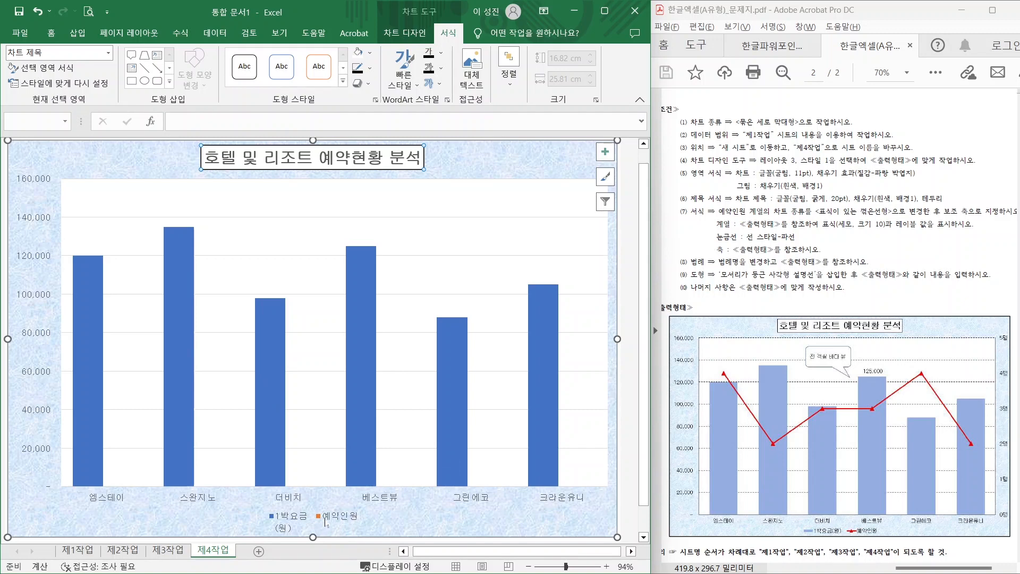
left_click(288, 522)
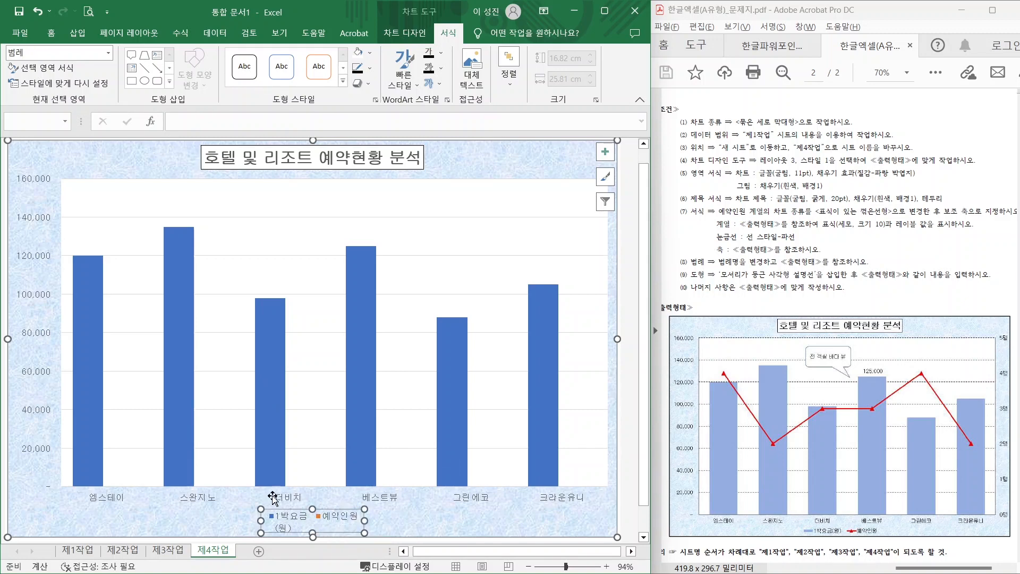
left_click(337, 521)
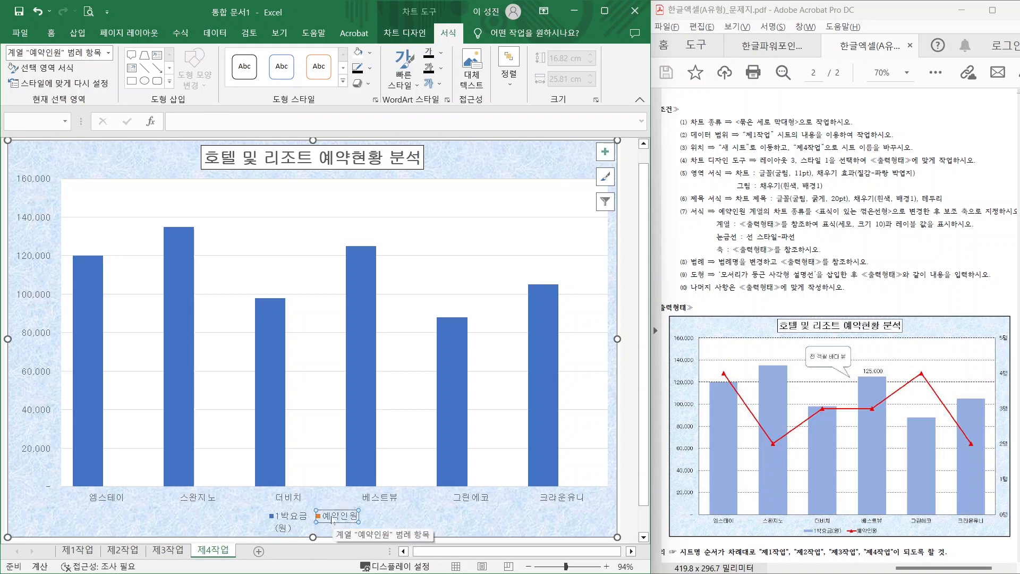
- Change the 예약인원 series to Line with Markers on the secondary axis
right_click(334, 522)
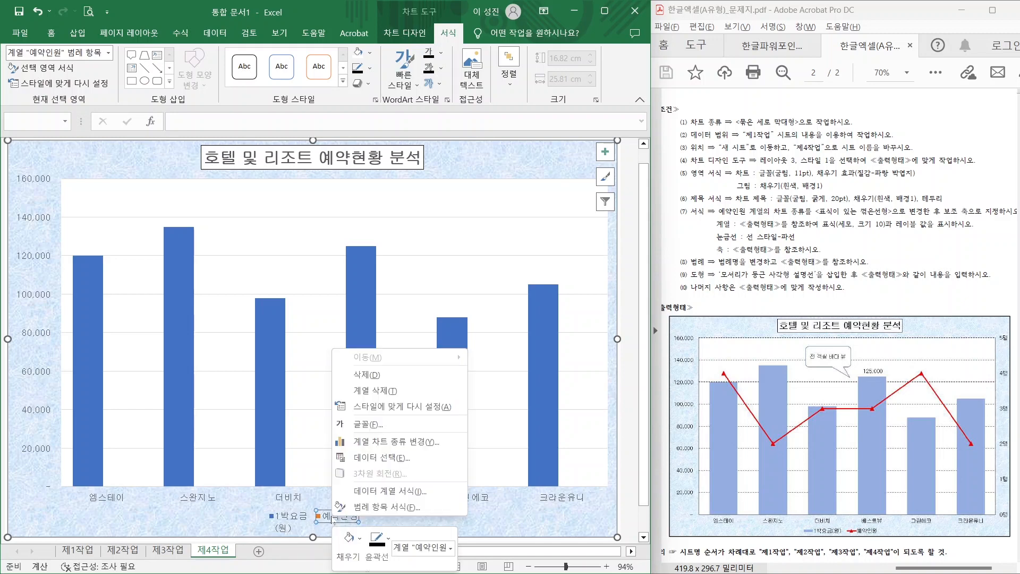
left_click(379, 442)
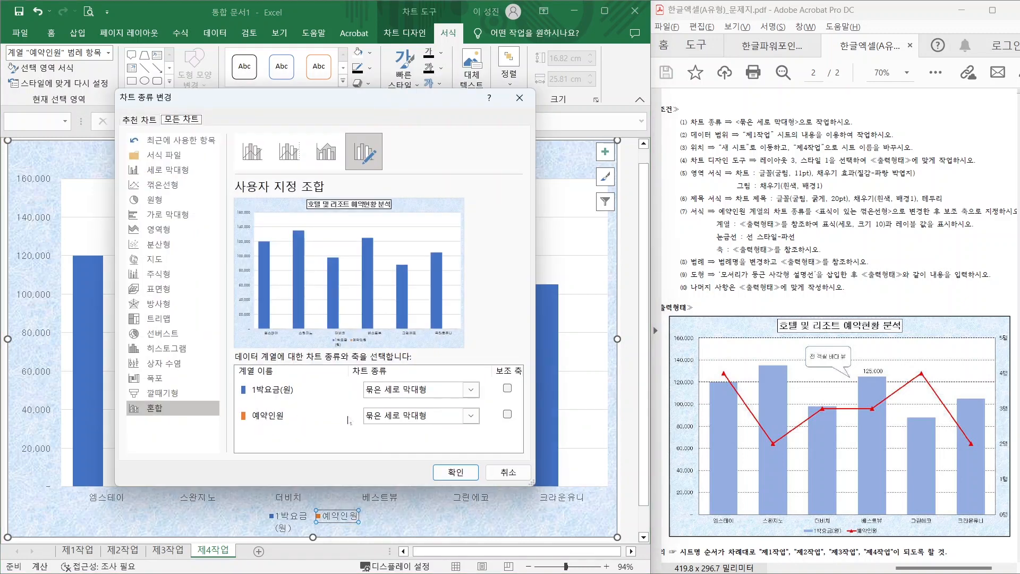
left_click(451, 417)
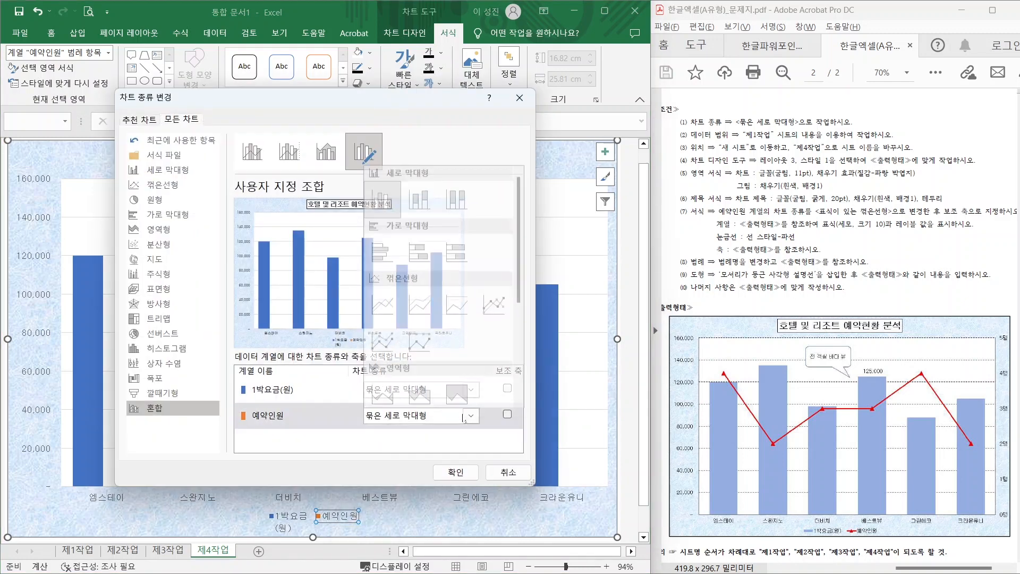
left_click(496, 310)
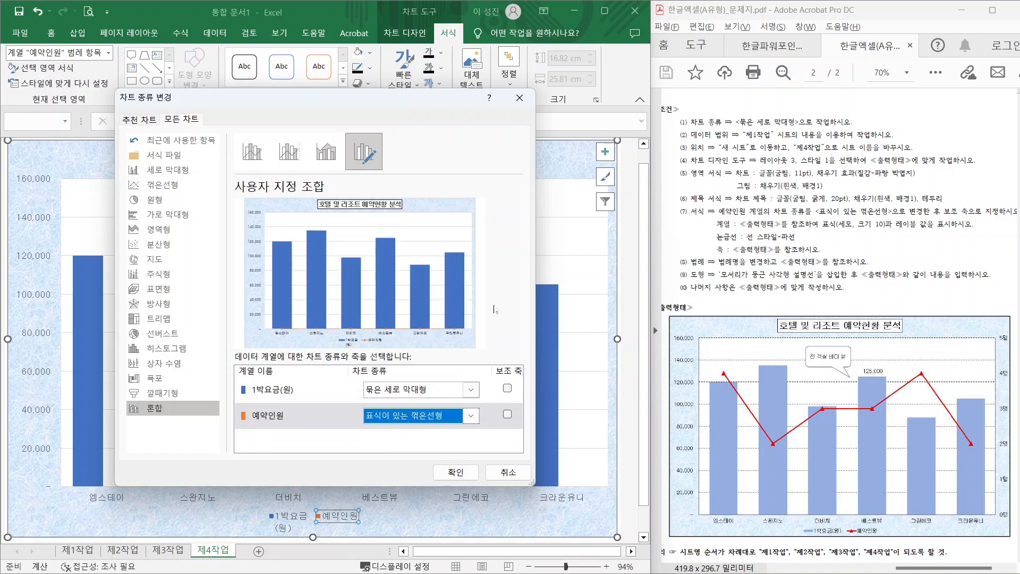
left_click(508, 415)
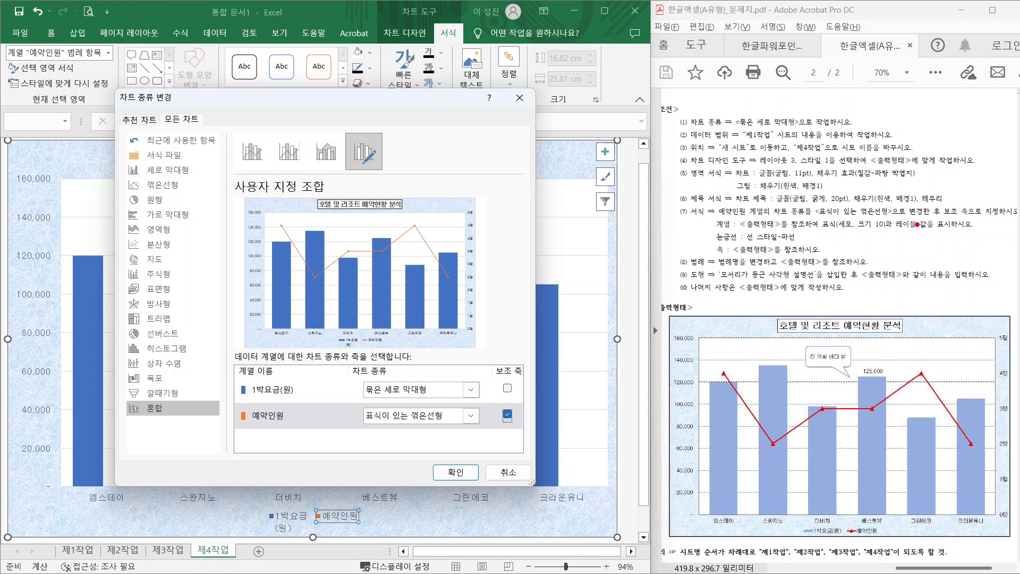
left_click_drag(918, 224, 1006, 223)
left_click(455, 472)
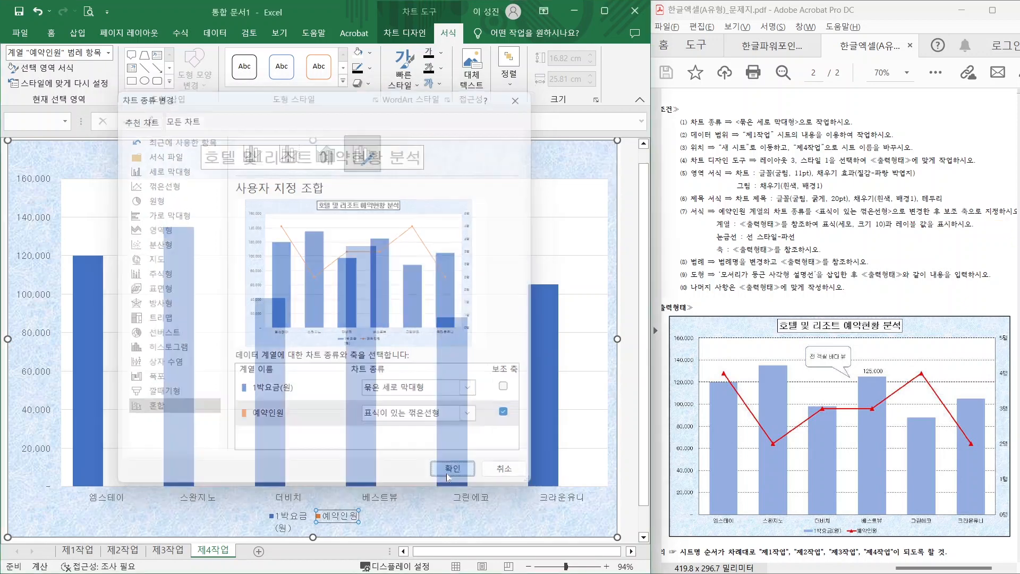
left_click_drag(836, 233, 892, 231)
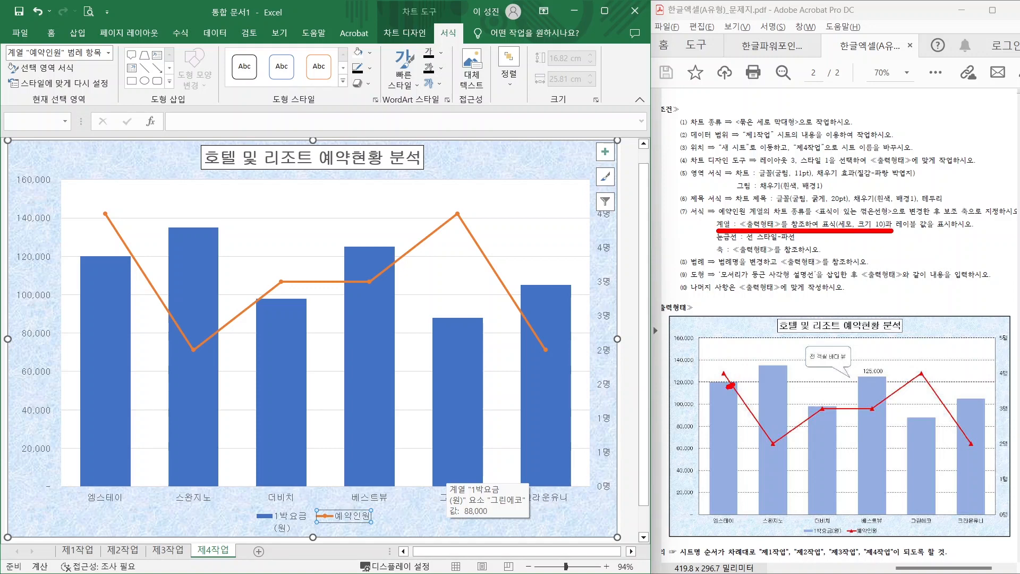
- Open Format Data Series for the 예약인원 line and show its Fill & Line settings
mouse_move(731, 385)
left_mouse_down()
mouse_move(731, 357)
mouse_move(739, 386)
left_mouse_up()
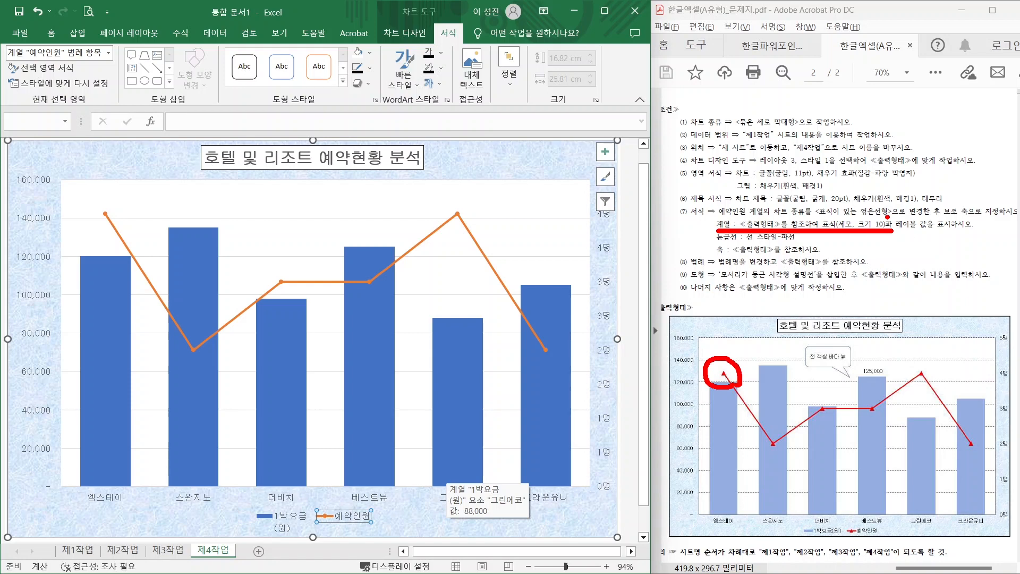
left_click_drag(895, 233, 929, 233)
mouse_move(888, 373)
left_mouse_down()
mouse_move(860, 366)
mouse_move(885, 372)
left_mouse_up()
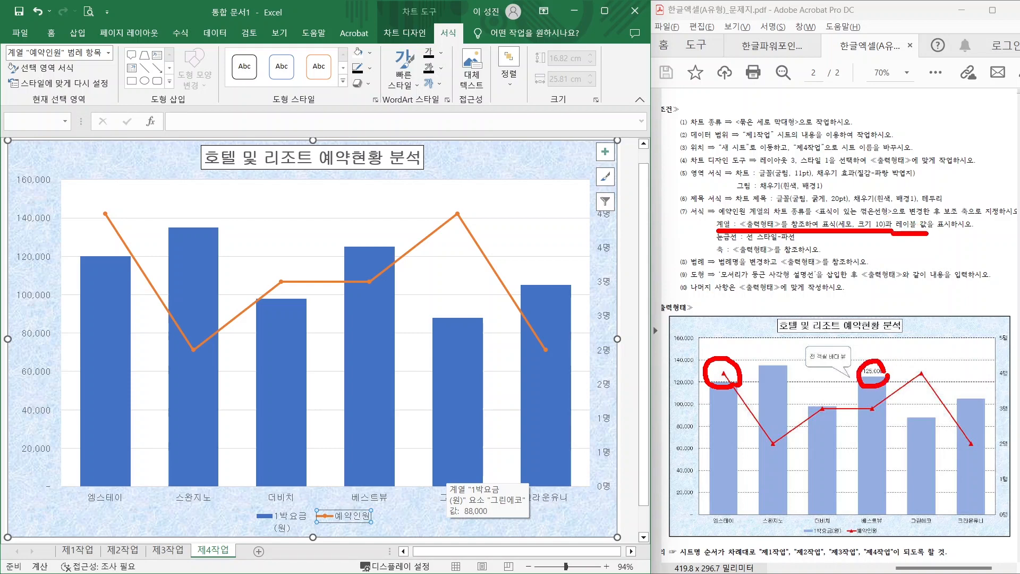
left_click(458, 216)
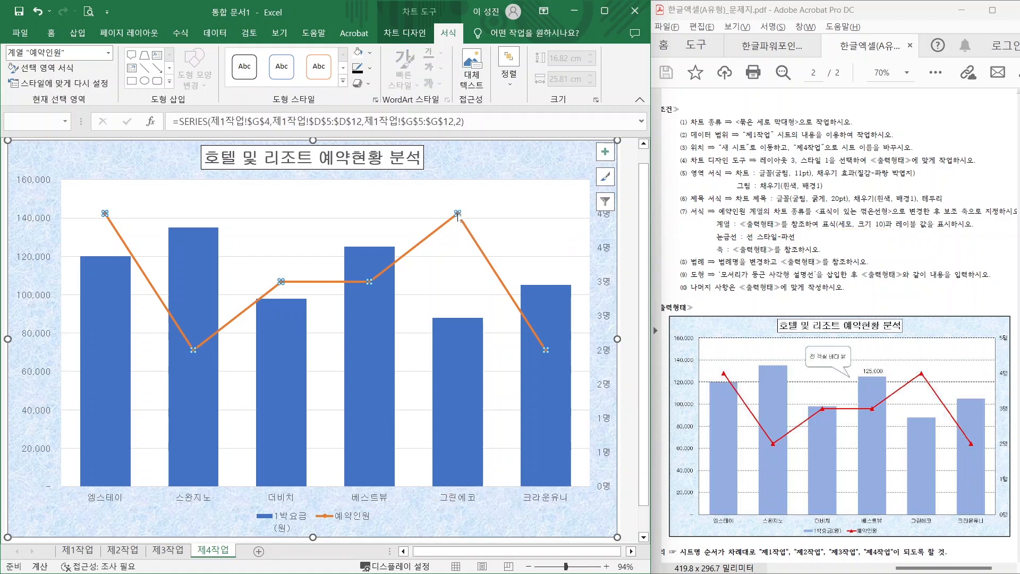
right_click(458, 215)
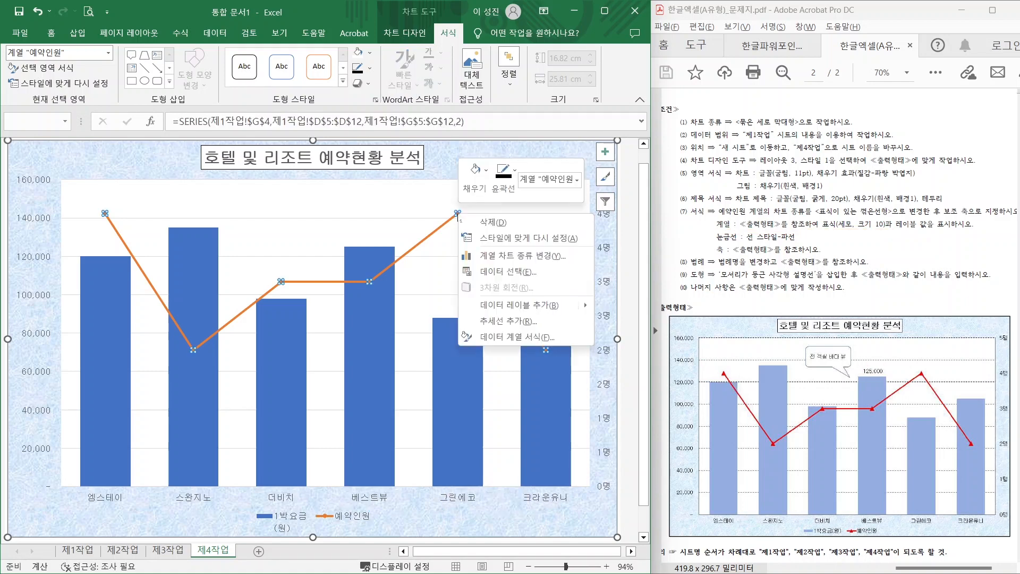
left_click(503, 336)
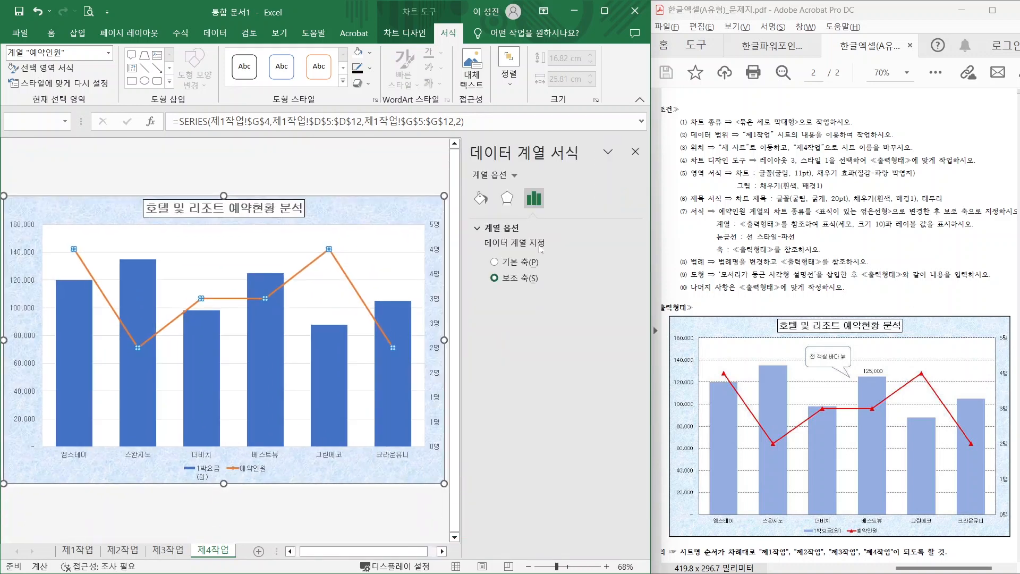
left_click(481, 199)
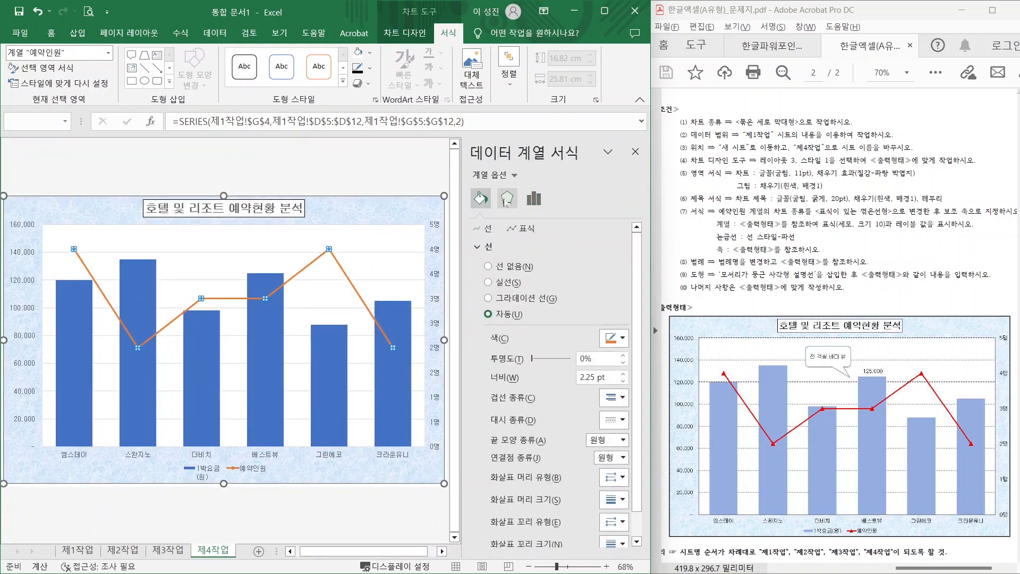
left_click(506, 199)
left_click(534, 199)
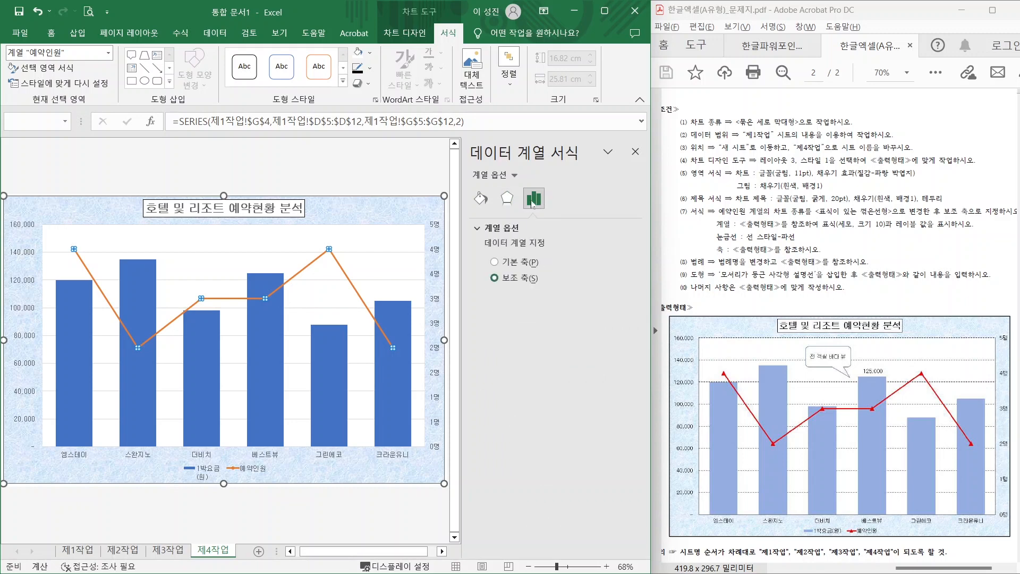
left_click(480, 201)
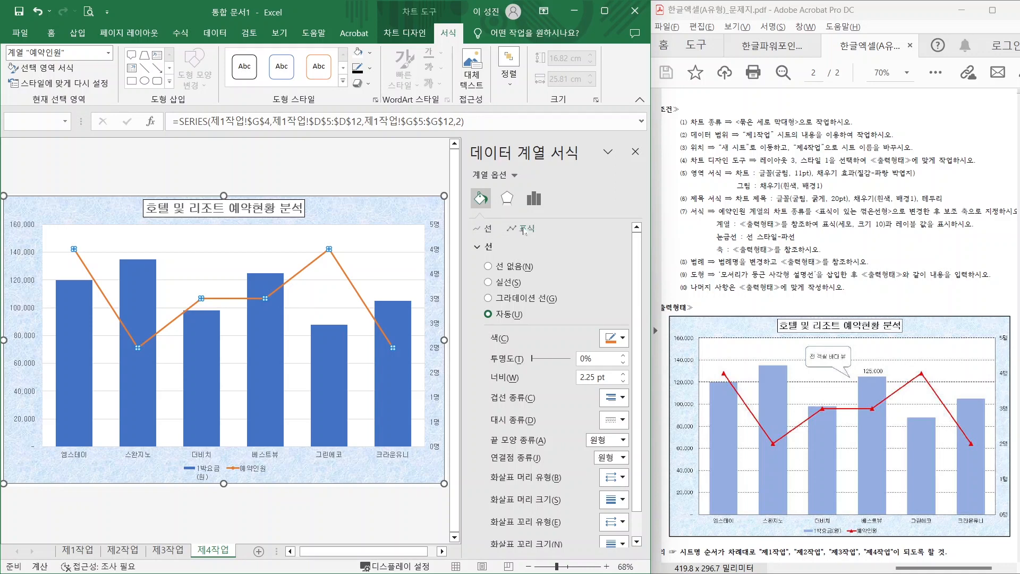
- Give the 예약인원 line built-in triangle markers with size 10
left_click(524, 229)
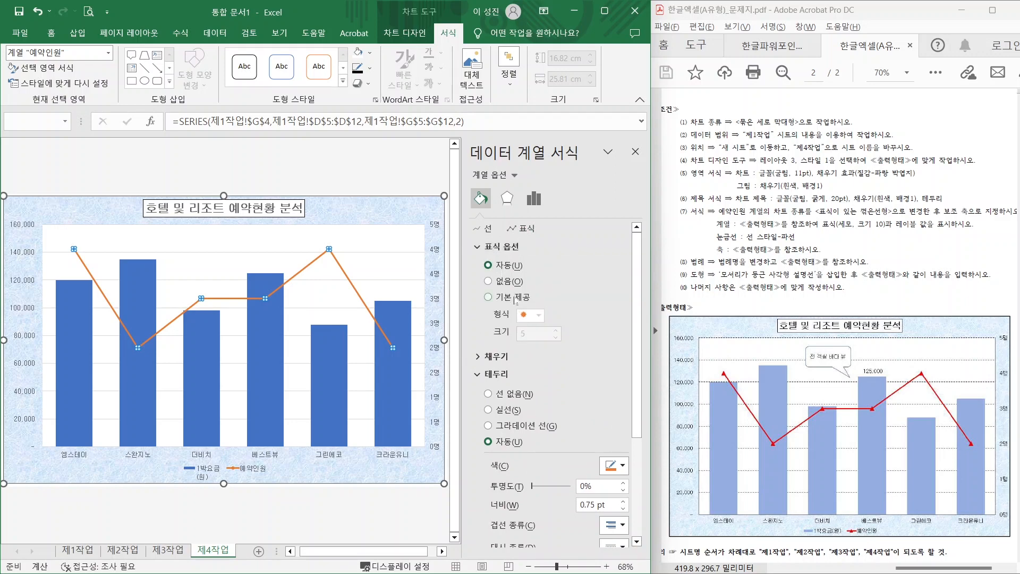
left_click(515, 298)
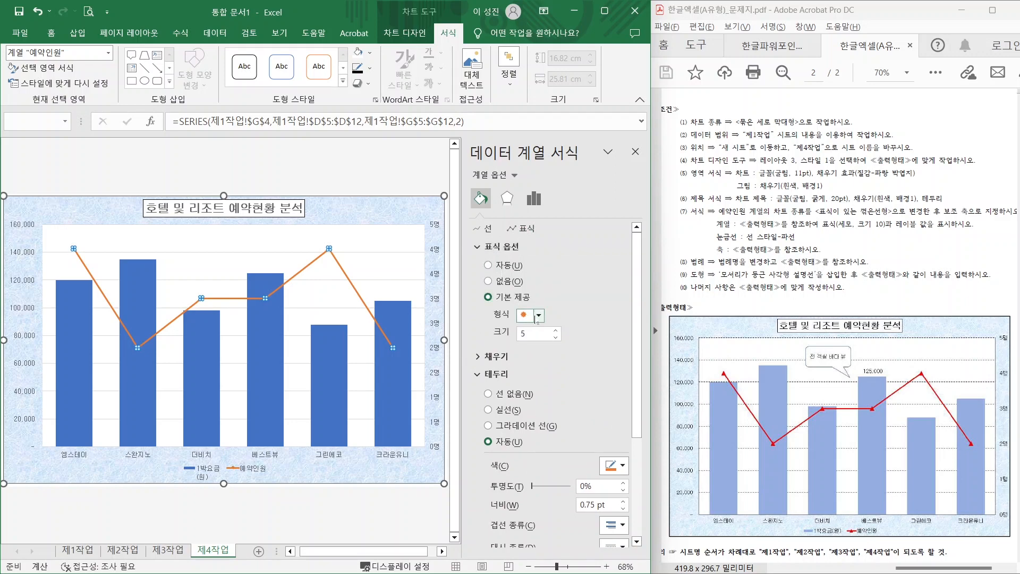
left_click(537, 317)
left_click(530, 356)
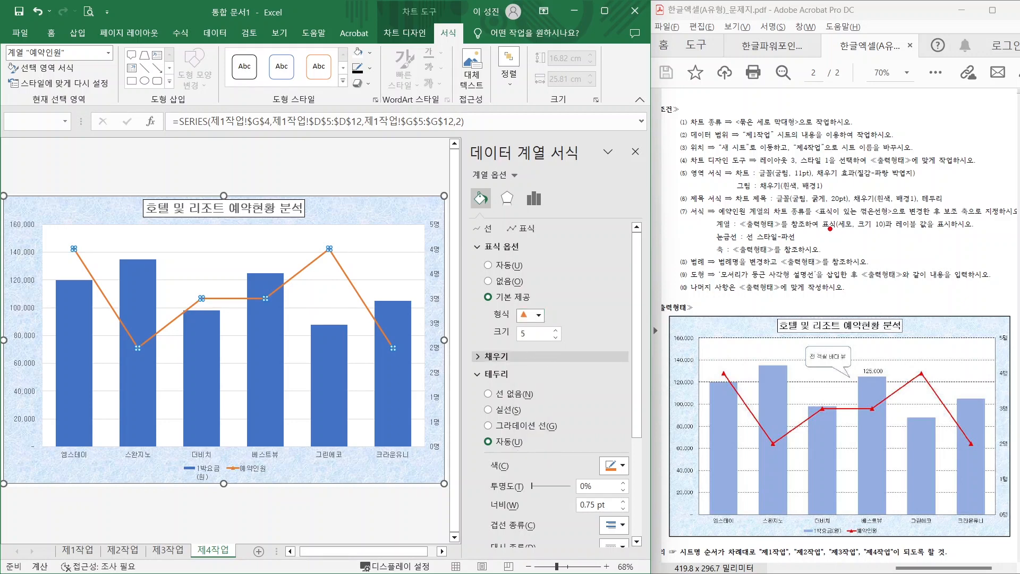
left_click_drag(824, 231, 904, 231)
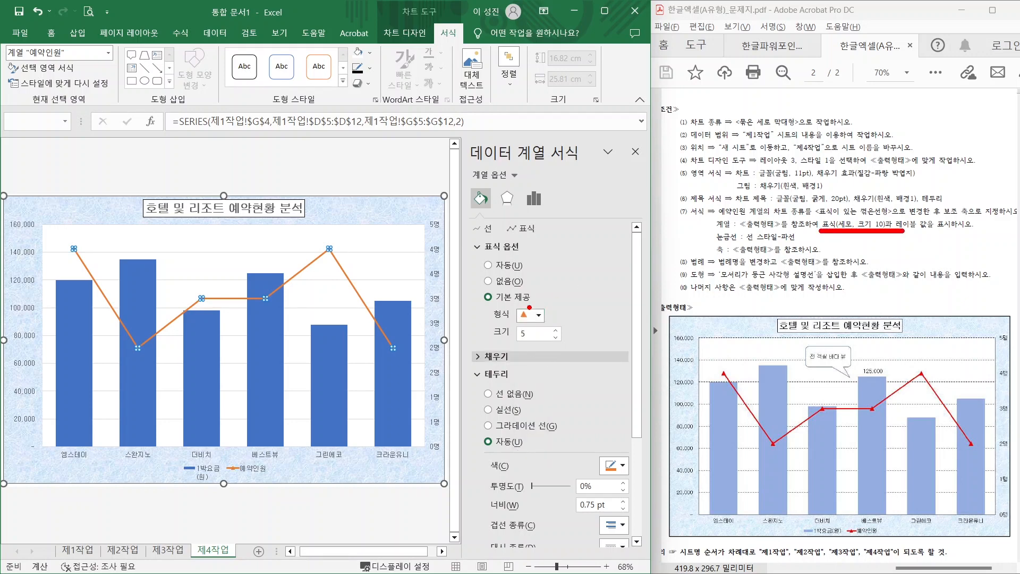
key("Escape")
left_click_drag(527, 334, 499, 337)
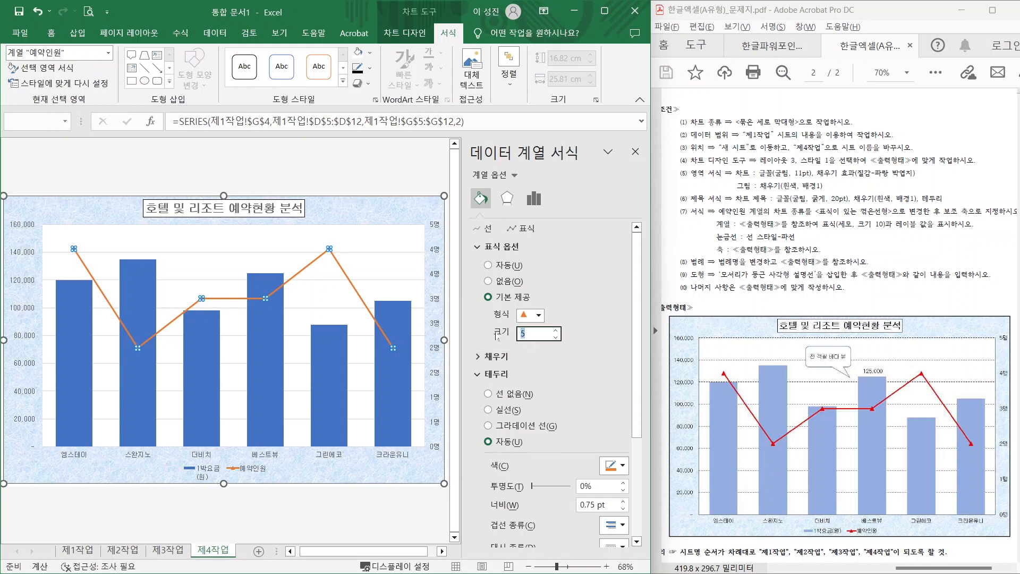
type("10")
key("Return")
- Select the chart's plot area and mark the data-label requirement in the task text
left_click(407, 255)
key("ctrl+2")
mouse_move(895, 231)
left_mouse_down()
mouse_move(956, 228)
mouse_move(907, 229)
left_mouse_up()
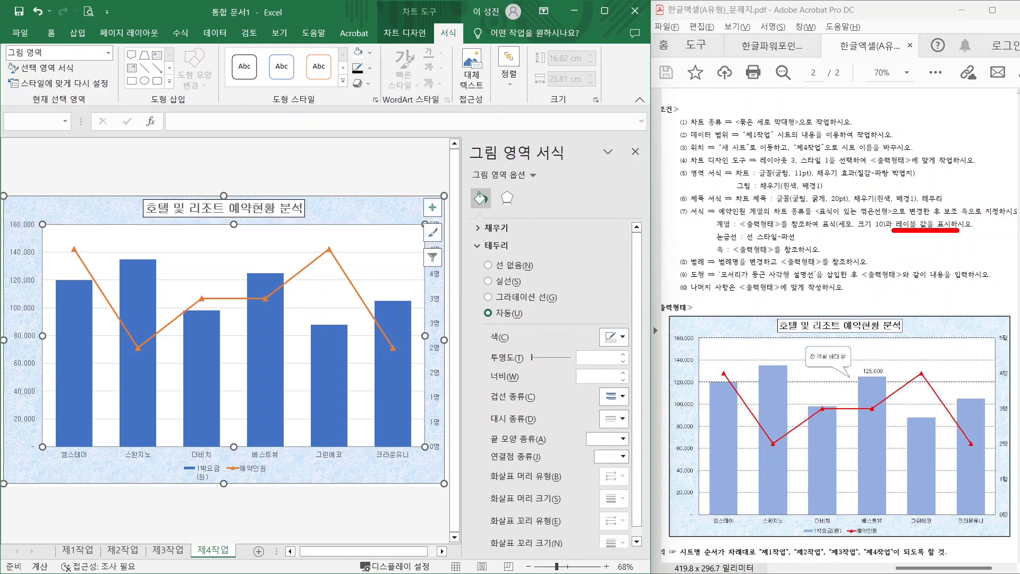
- Add a data label reading 125,000 to the single 베스트뷰 bar of the 1박요금 series
left_click_drag(854, 354, 894, 532)
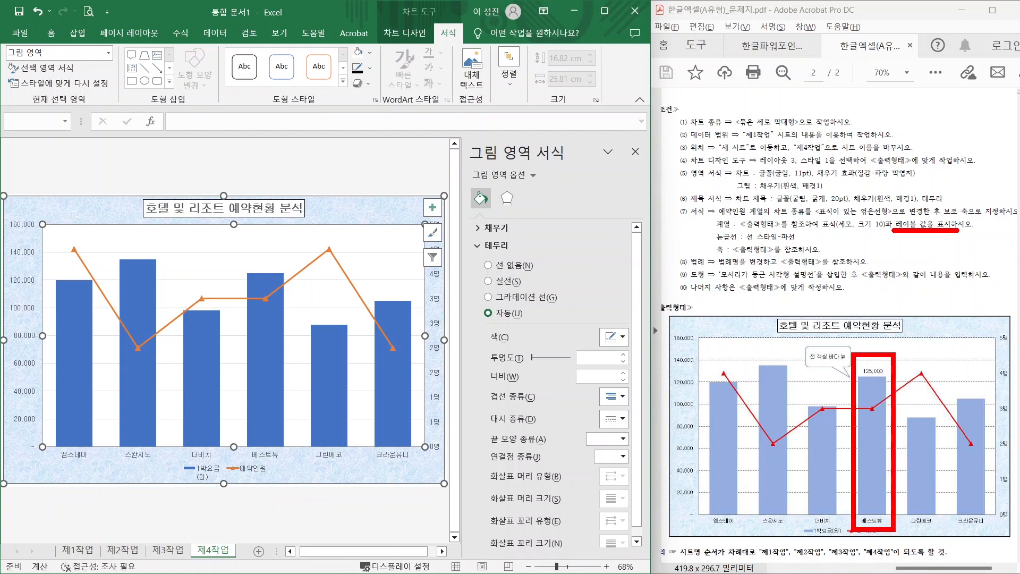
left_click(265, 323)
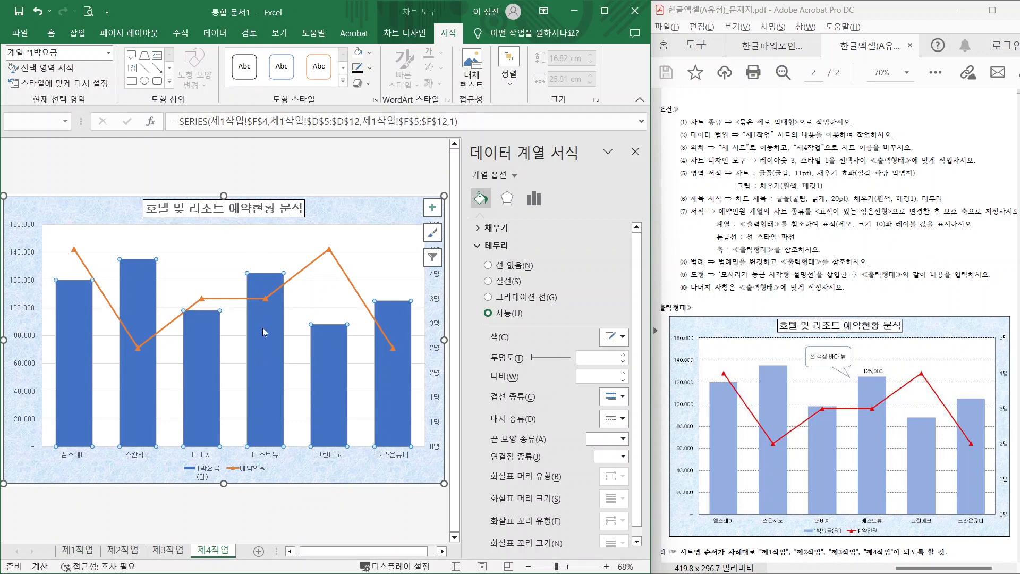
left_click(266, 323)
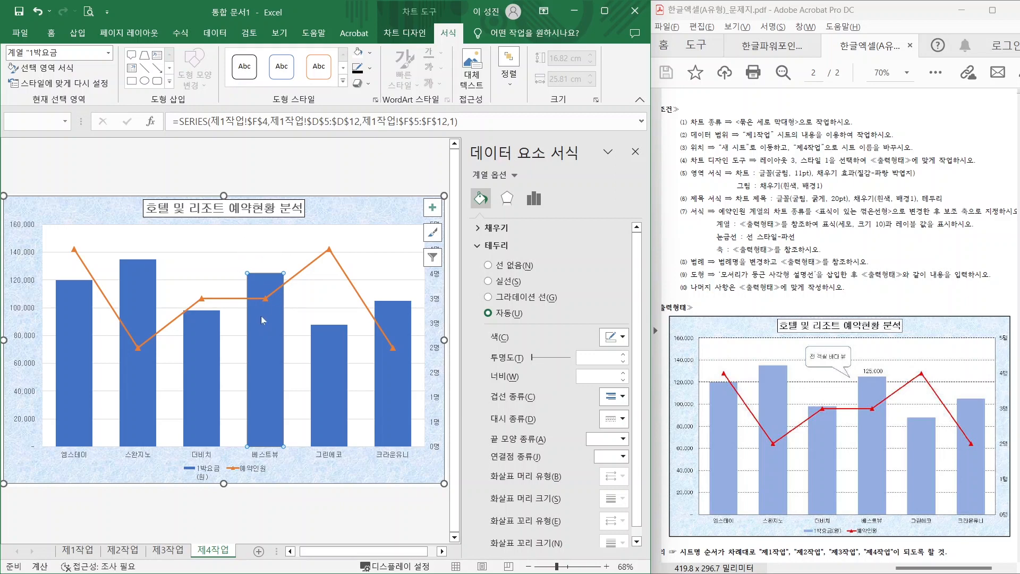
right_click(262, 314)
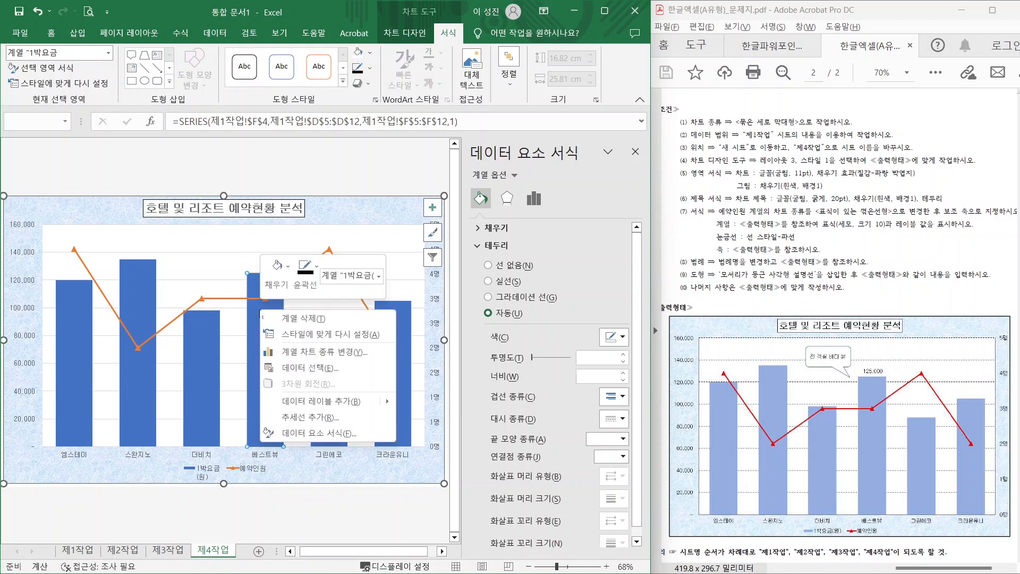
left_click(300, 401)
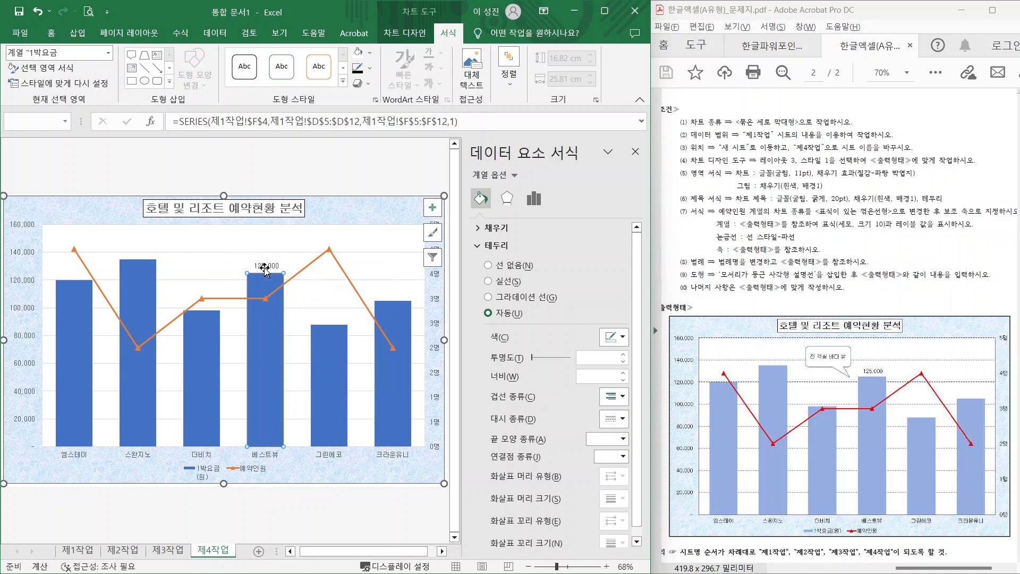
left_click(636, 152)
left_click_drag(736, 245, 811, 245)
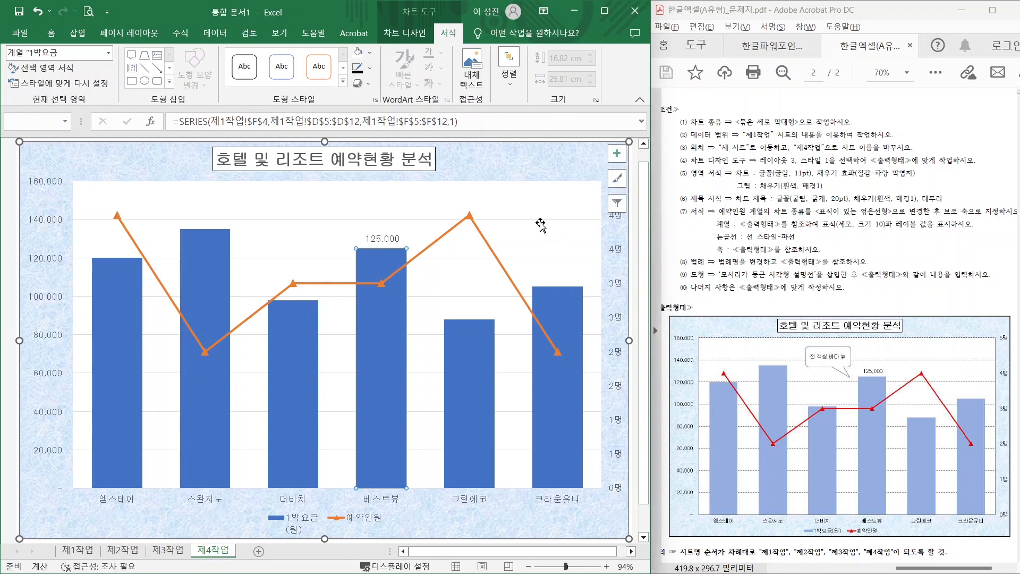
- Format the chart's horizontal major gridlines as solid lines with a dashed dash type
left_click(537, 220)
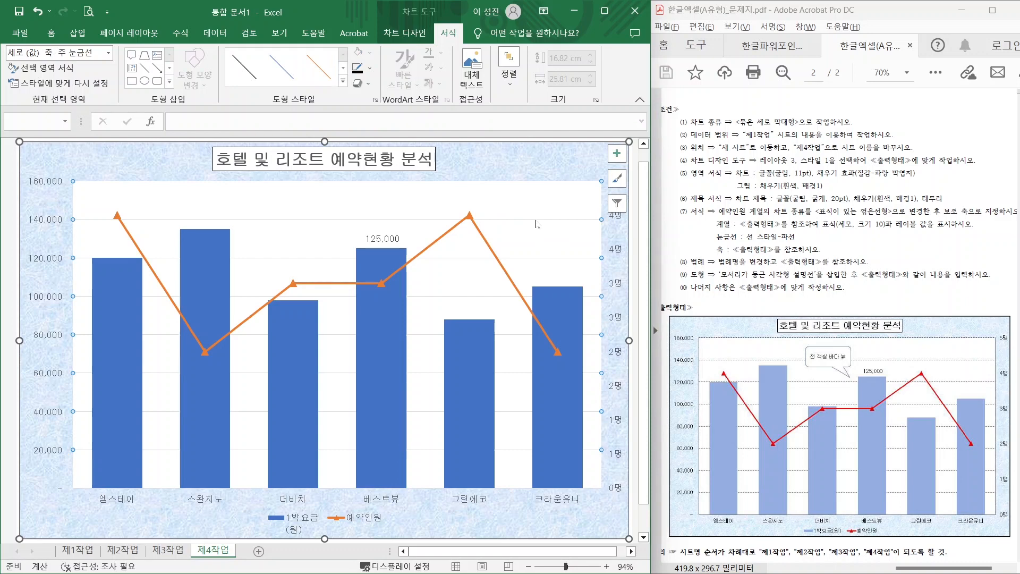
right_click(537, 221)
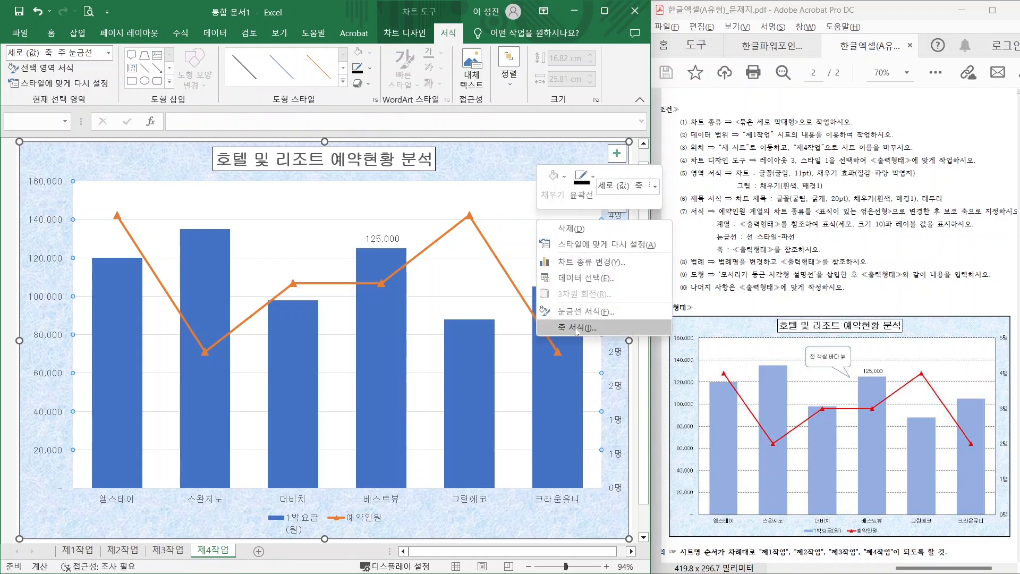
left_click(579, 313)
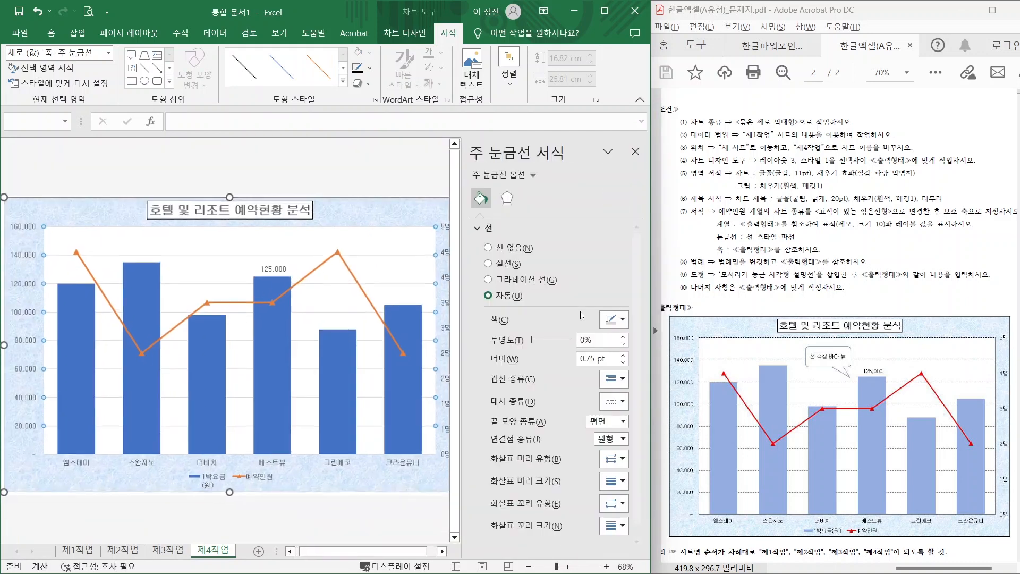
left_click(508, 264)
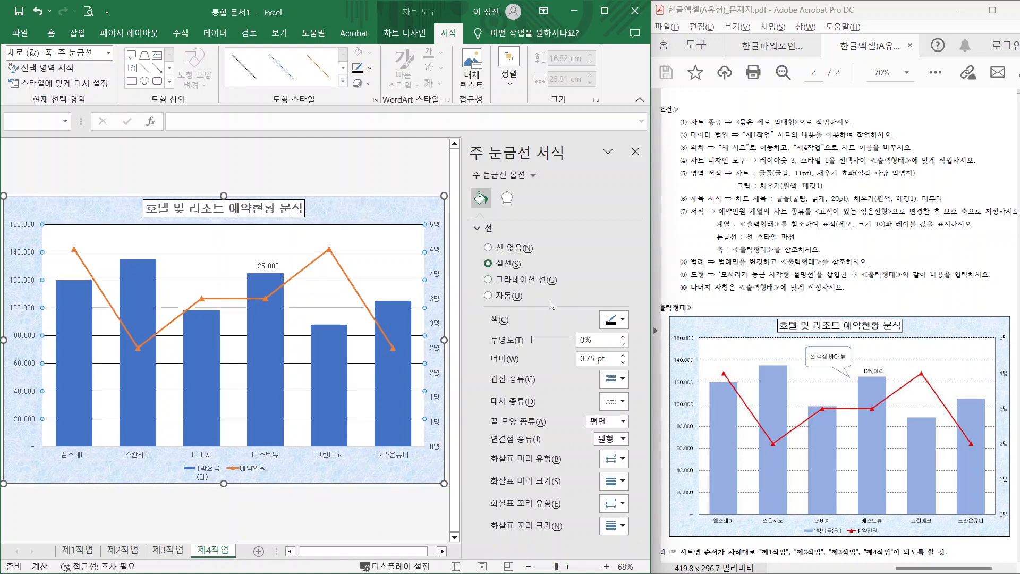
left_click(623, 403)
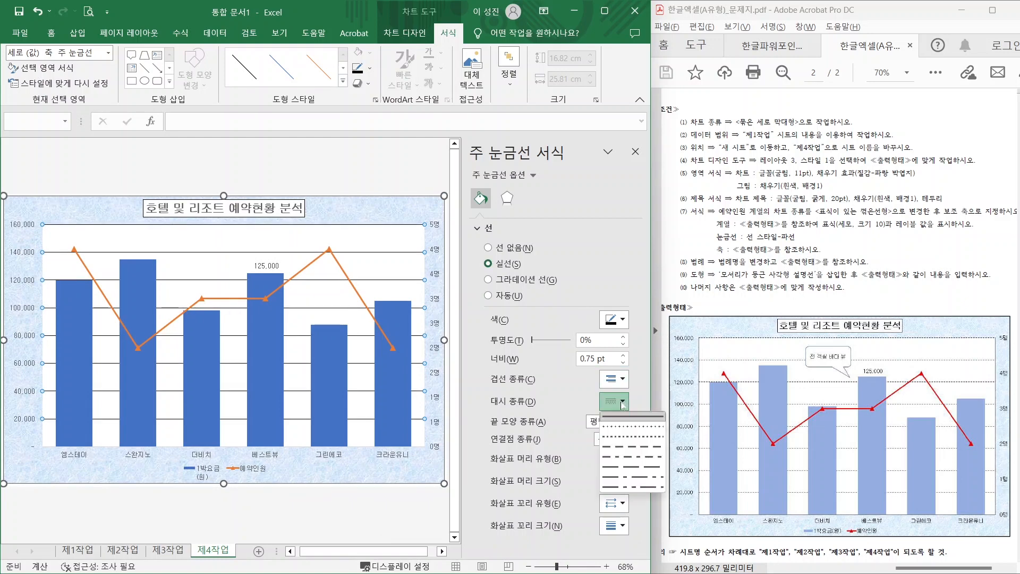
left_click(620, 449)
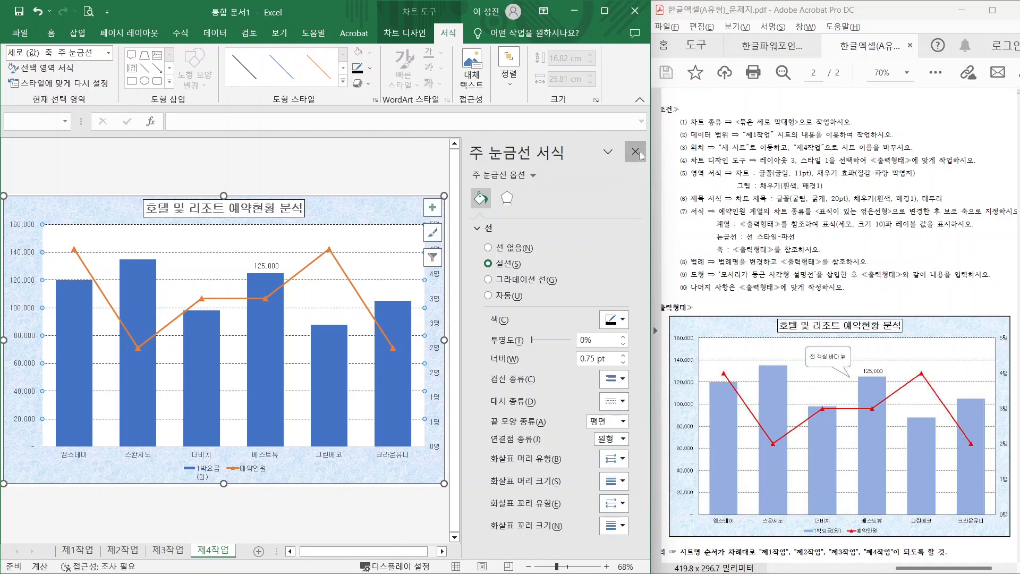
left_click(636, 151)
left_click_drag(735, 256, 843, 254)
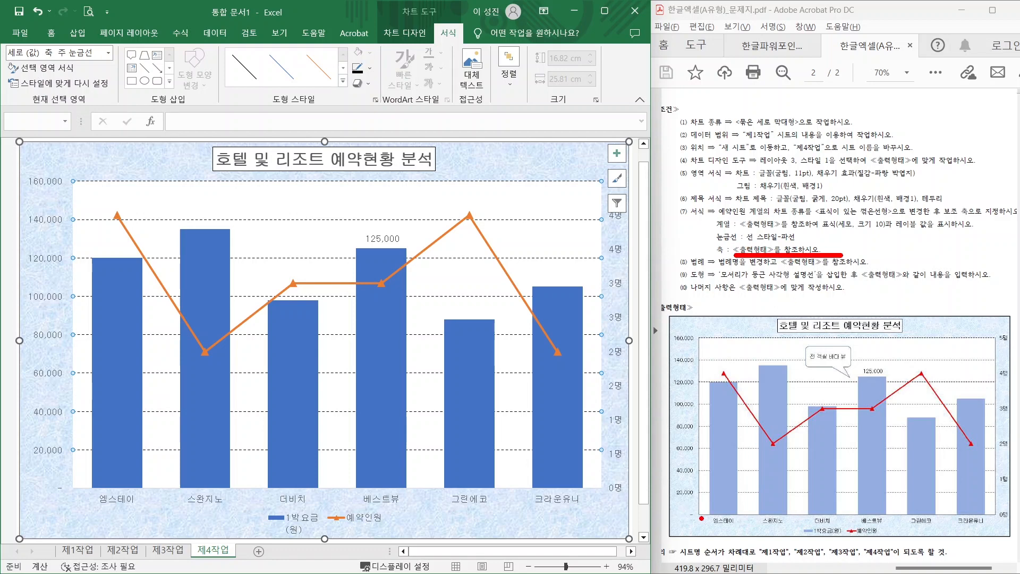
- Compare the sample chart's axis labels, noting the 0명 to 5명 right-hand scale
mouse_move(701, 518)
left_mouse_down()
mouse_move(683, 506)
mouse_move(702, 516)
left_mouse_up()
mouse_move(691, 346)
left_mouse_down()
mouse_move(671, 348)
mouse_move(695, 328)
mouse_move(690, 347)
left_mouse_up()
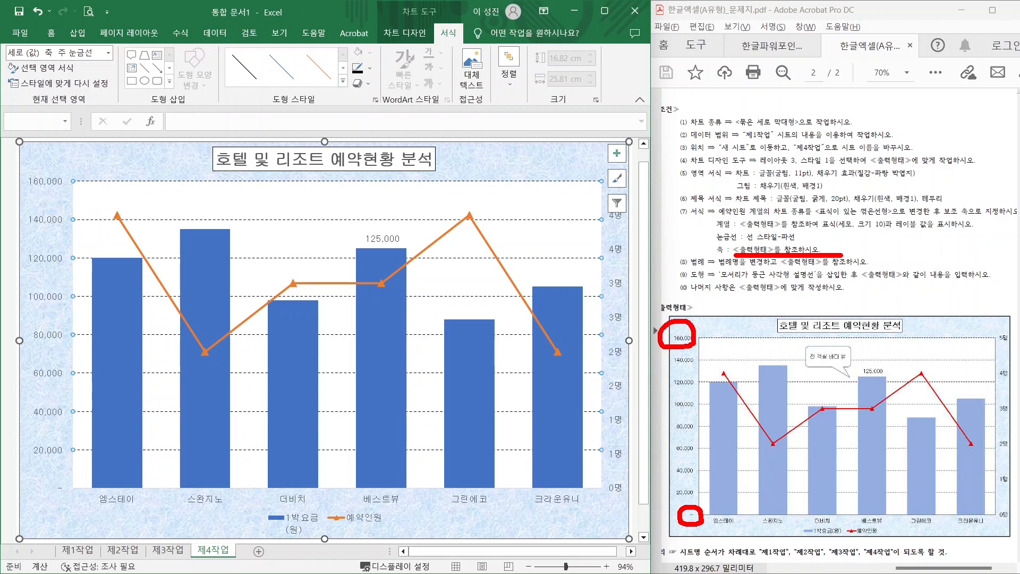
left_click_drag(61, 492, 22, 518)
left_click_drag(58, 177, 18, 133)
key("Escape")
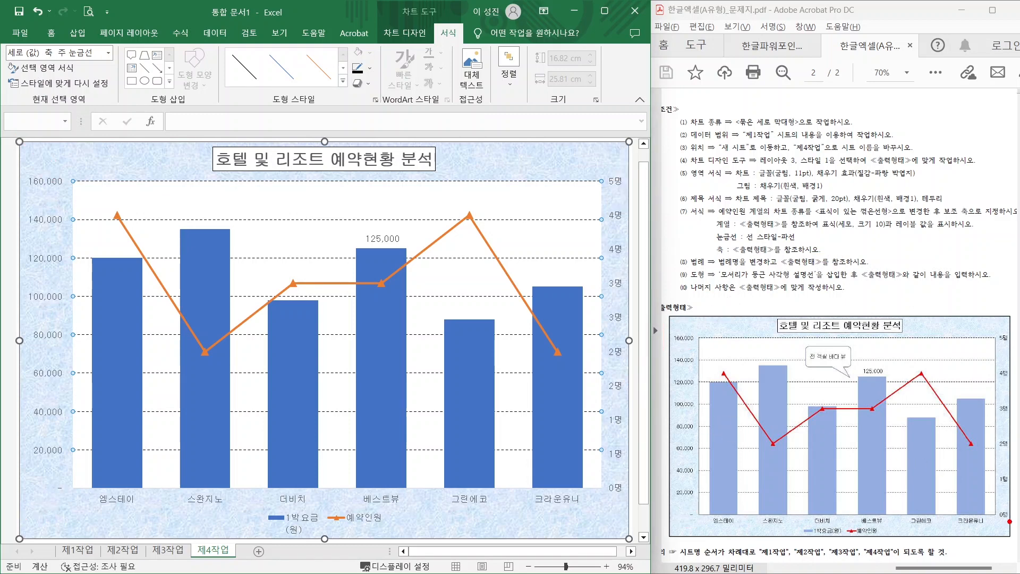
mouse_move(1011, 525)
left_mouse_down()
mouse_move(1008, 504)
mouse_move(1018, 519)
left_mouse_up()
mouse_move(1015, 341)
left_mouse_down()
mouse_move(997, 326)
mouse_move(1016, 347)
mouse_move(1000, 367)
mouse_move(1011, 392)
mouse_move(993, 420)
mouse_move(1006, 430)
mouse_move(999, 452)
mouse_move(1015, 444)
mouse_move(997, 483)
mouse_move(1011, 473)
left_mouse_up()
key("Escape")
left_click(612, 230)
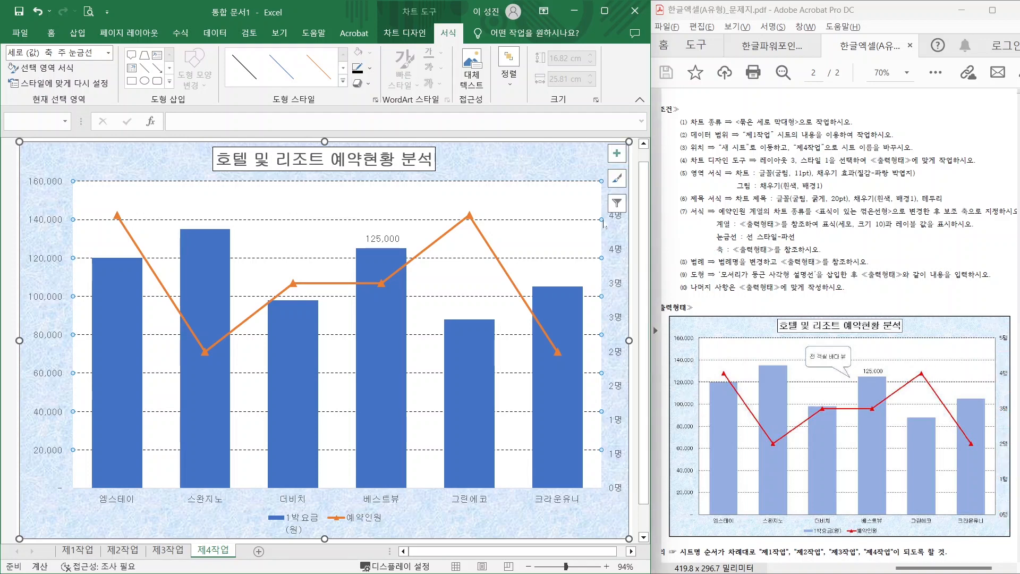
- Set the secondary vertical axis maximum to 5 and its major unit to 1
right_click(615, 247)
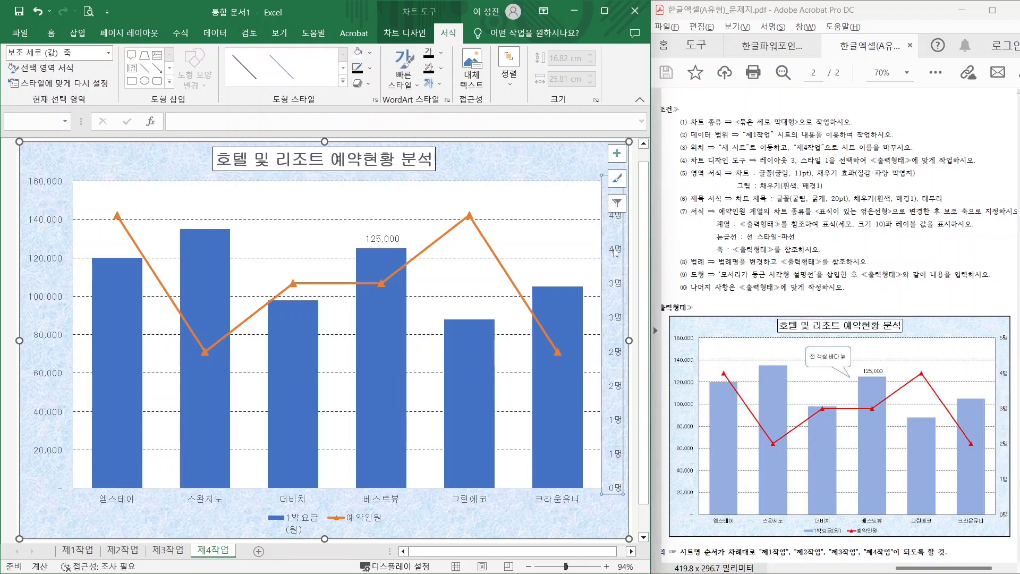
left_click(658, 391)
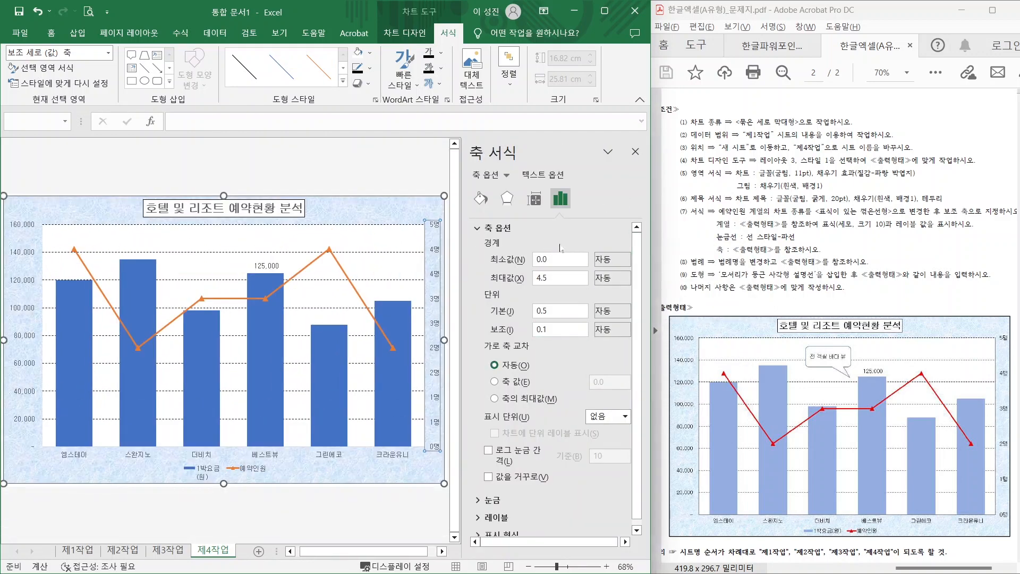
left_click_drag(548, 254, 576, 231)
mouse_move(549, 282)
left_mouse_down()
mouse_move(579, 307)
mouse_move(514, 283)
left_mouse_up()
key("Escape")
type("5")
left_click_drag(553, 311, 502, 315)
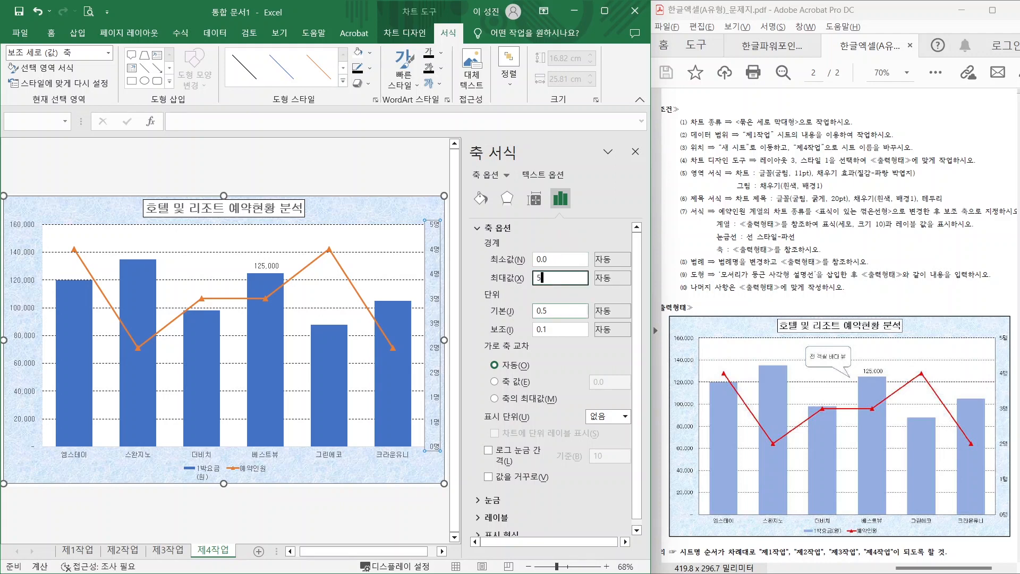
type("1")
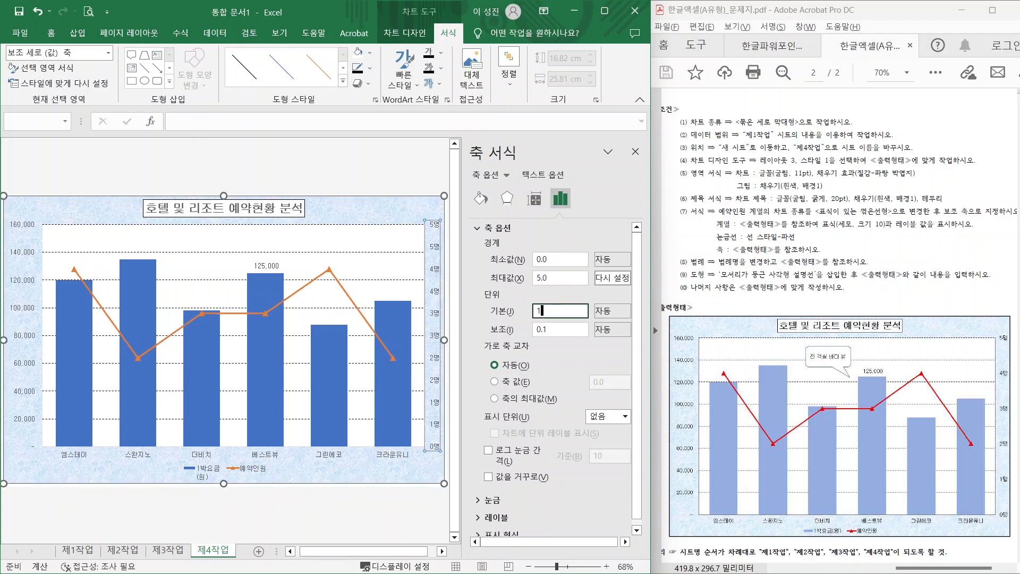
key("Return")
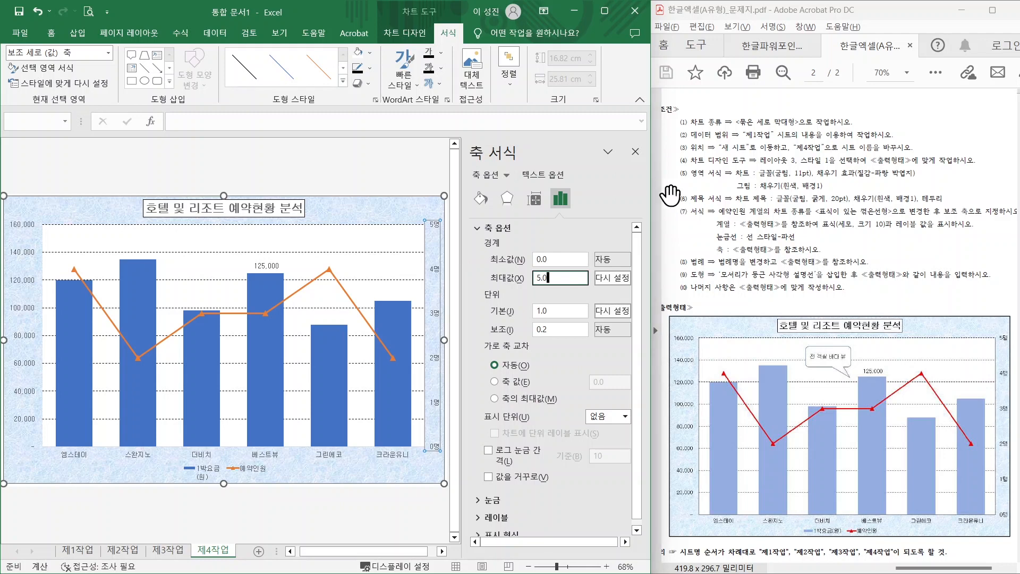
left_click(635, 152)
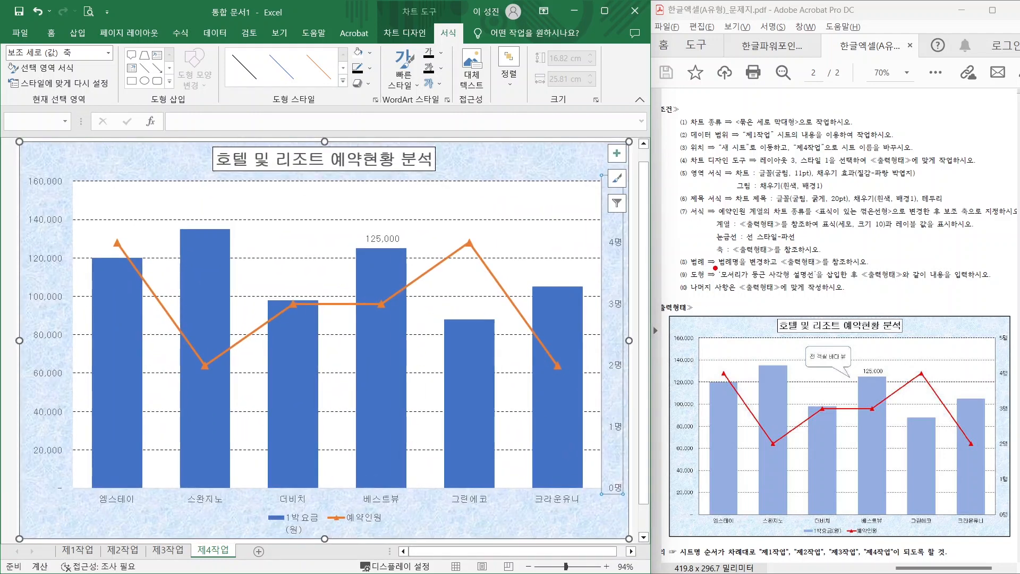
left_click_drag(718, 269, 867, 268)
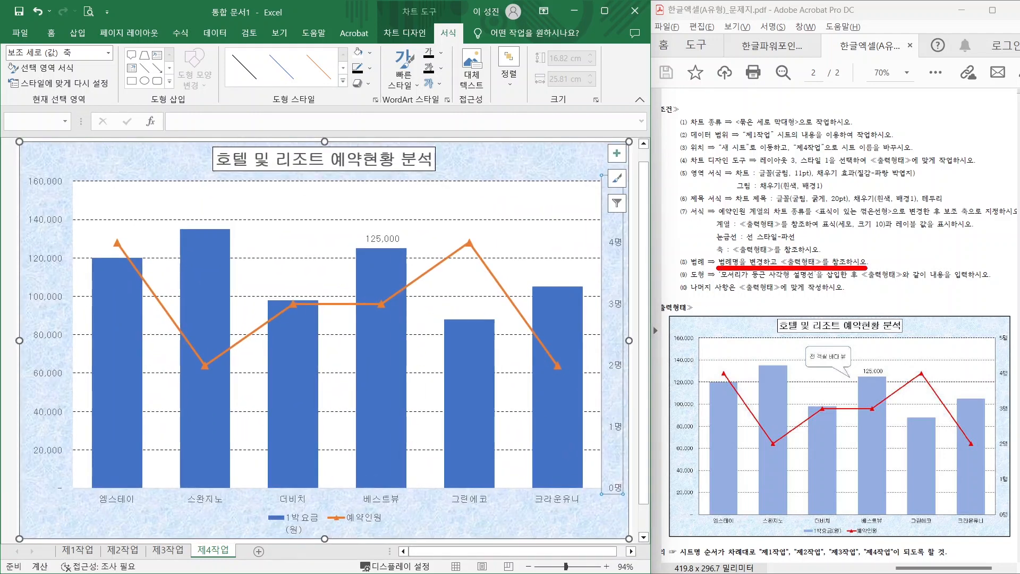
left_click_drag(789, 485, 822, 526)
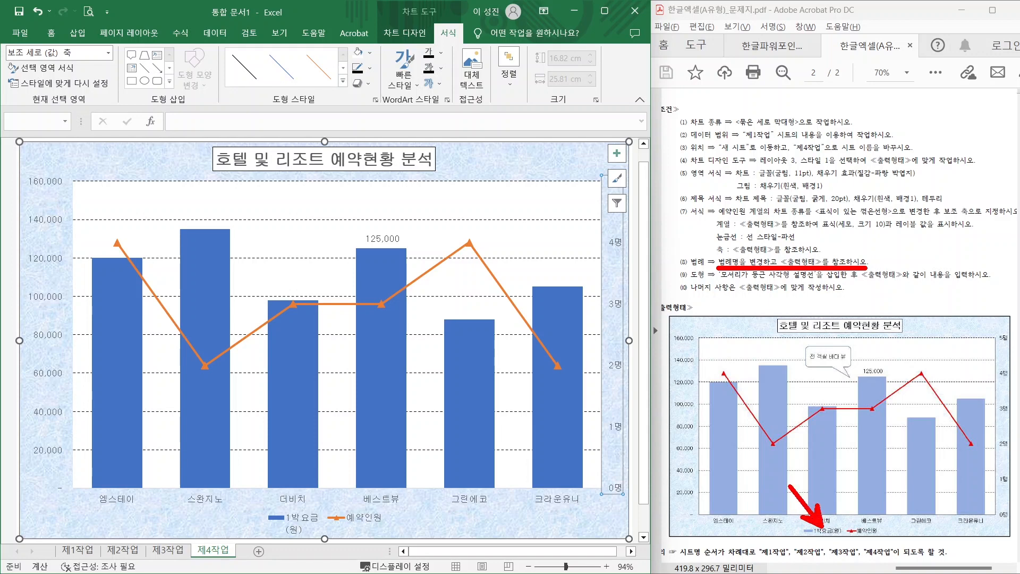
mouse_move(287, 508)
left_mouse_down()
mouse_move(262, 479)
mouse_move(324, 541)
left_mouse_up()
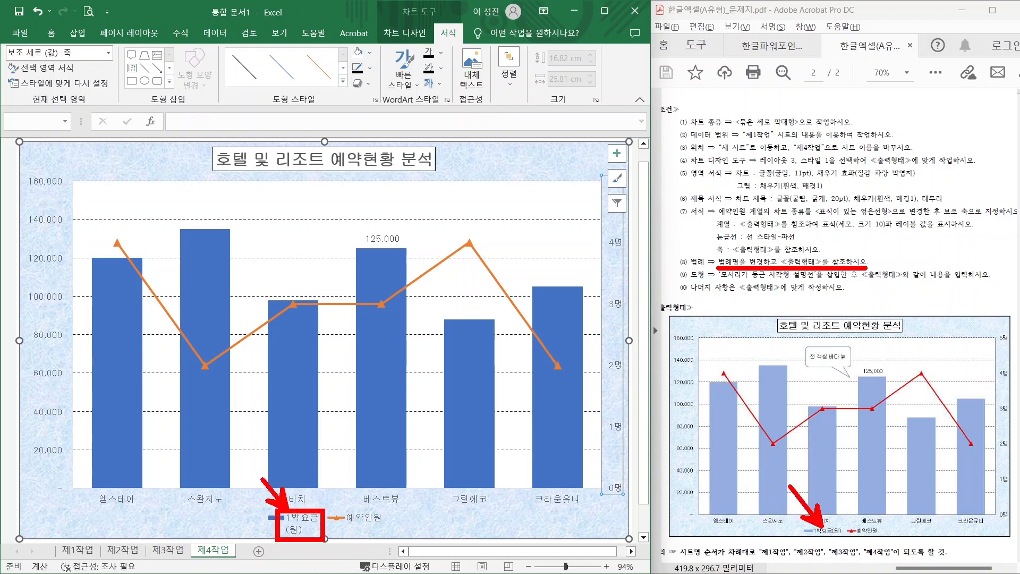
left_click_drag(812, 525, 844, 540)
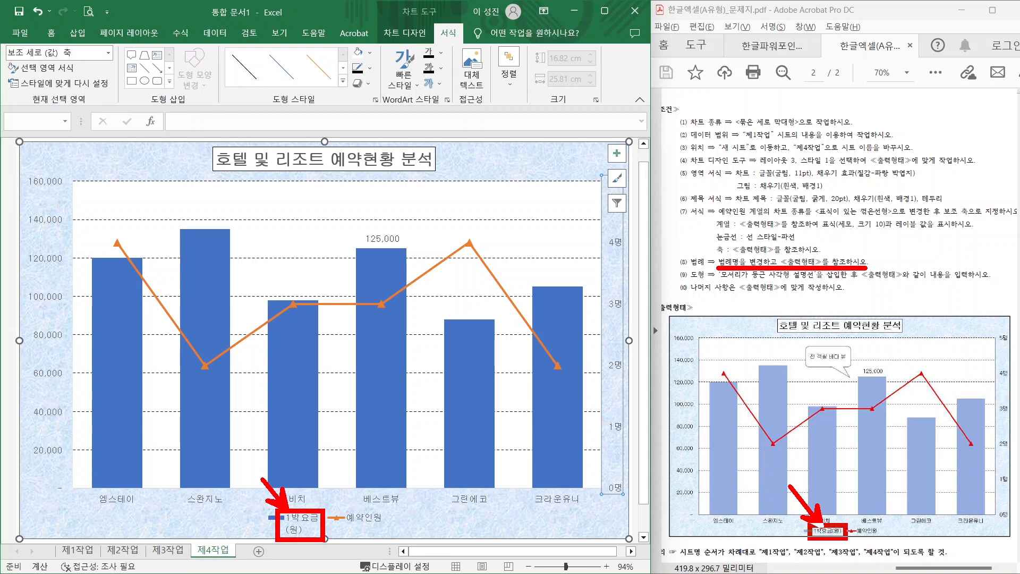
key("Escape")
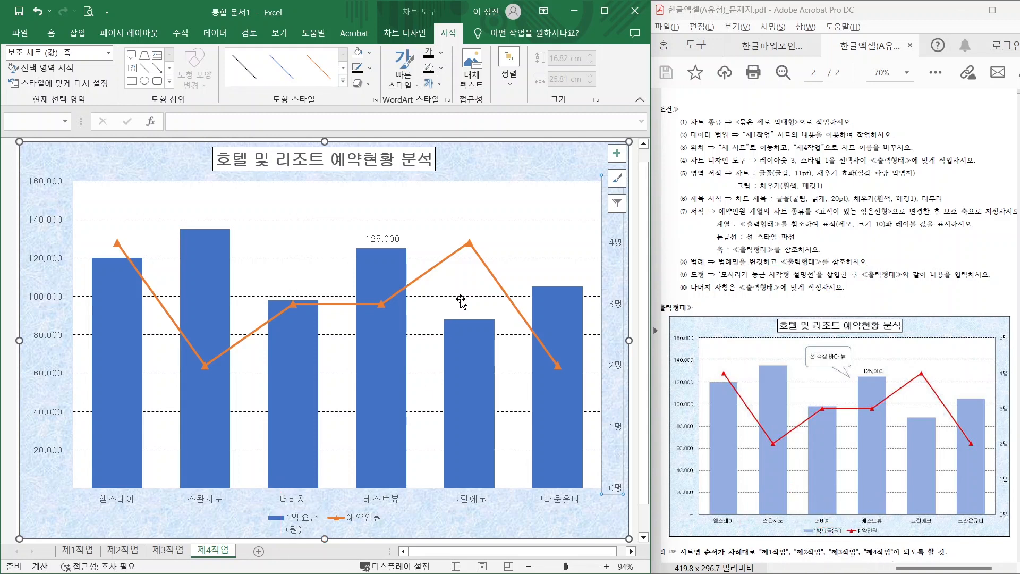
left_click(299, 522)
right_click(299, 522)
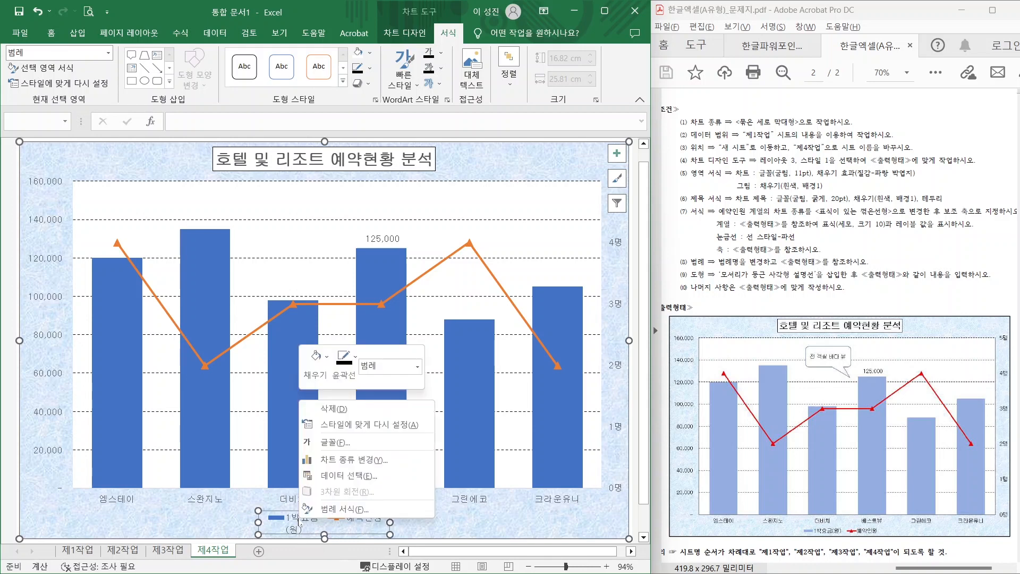
left_click(325, 513)
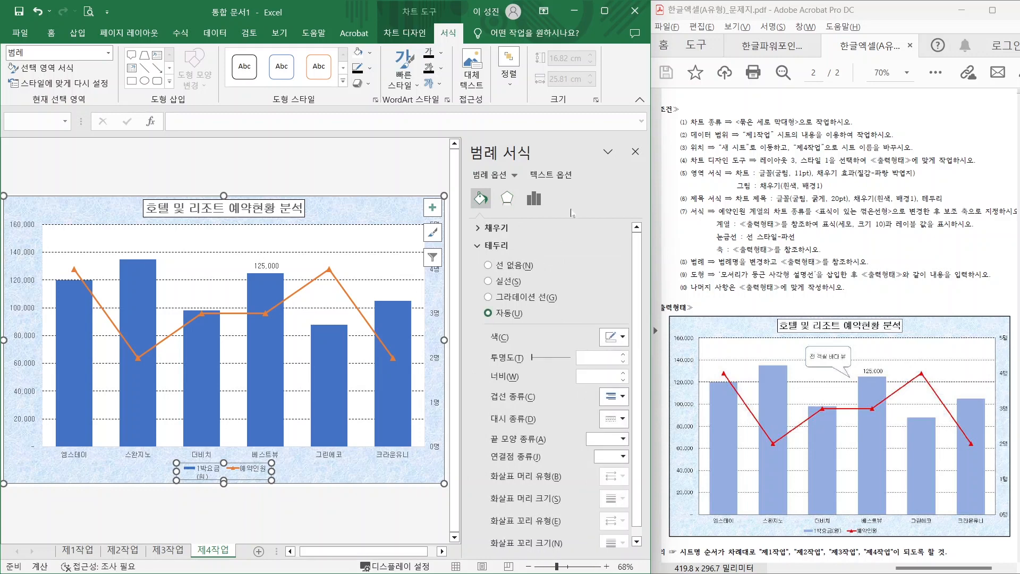
left_click(635, 152)
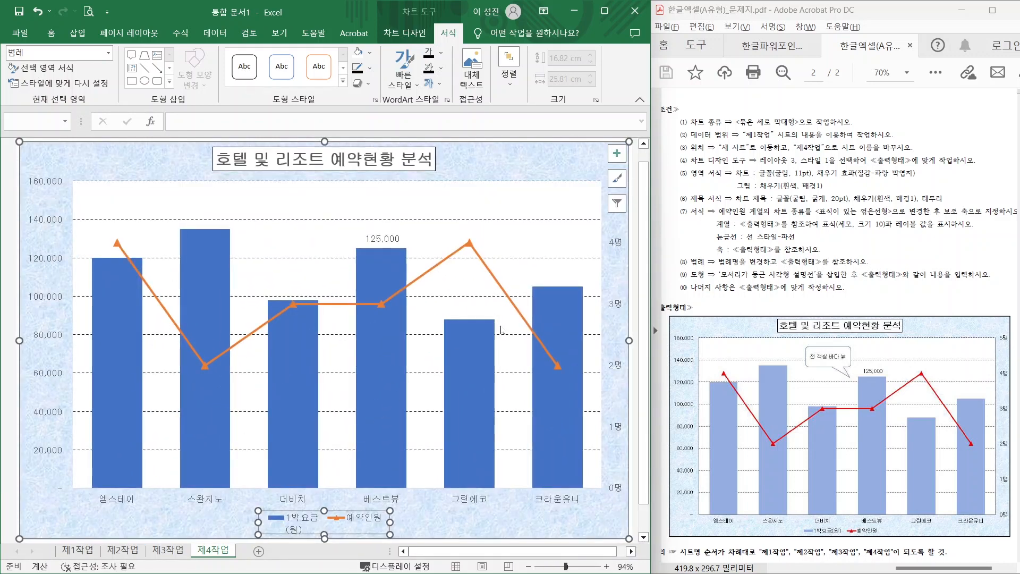
left_click(407, 33)
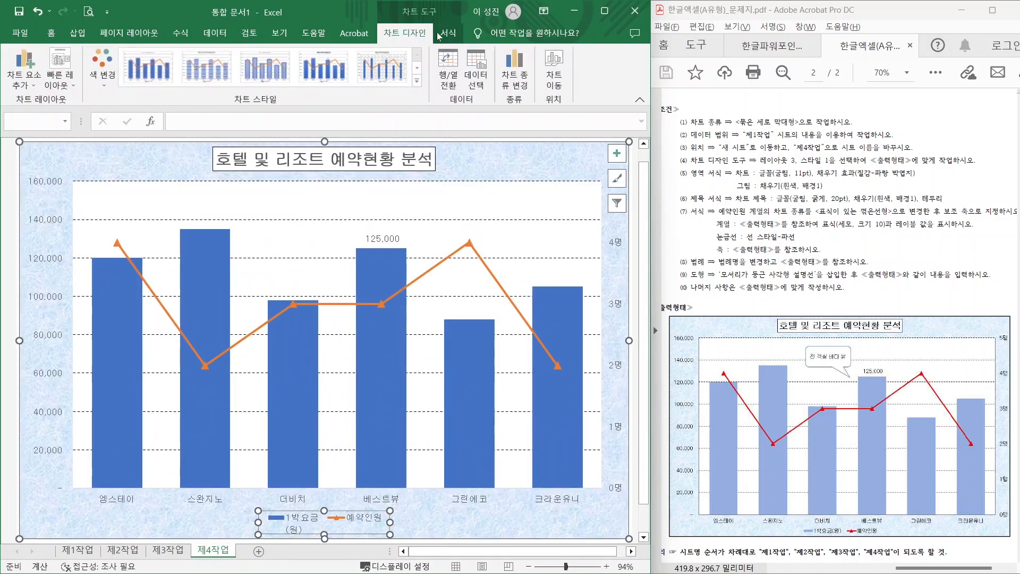
- In Select Data, pick the 1박요금(원) series, whose legend entry wraps onto two lines
left_click(480, 79)
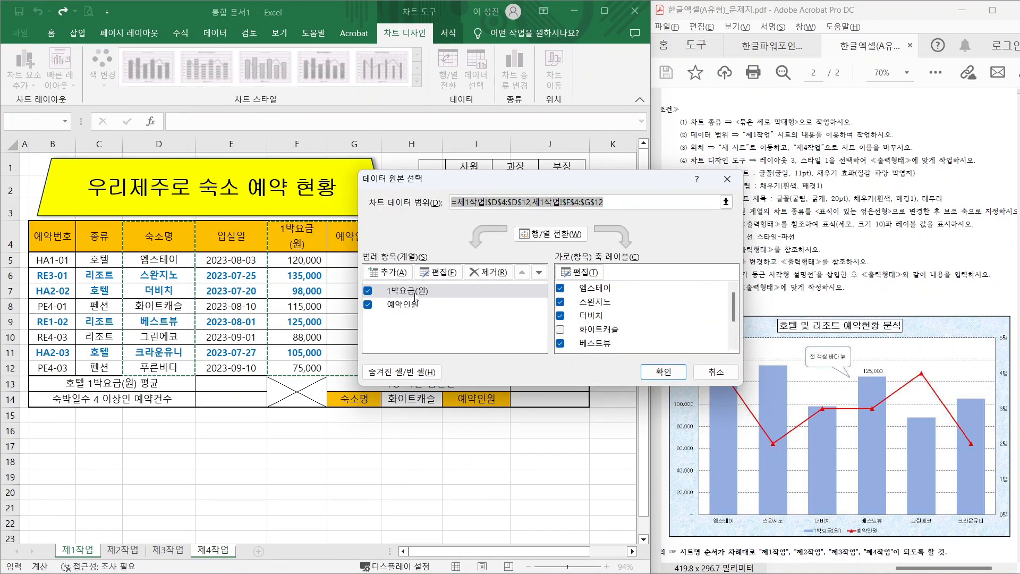
left_click(415, 292)
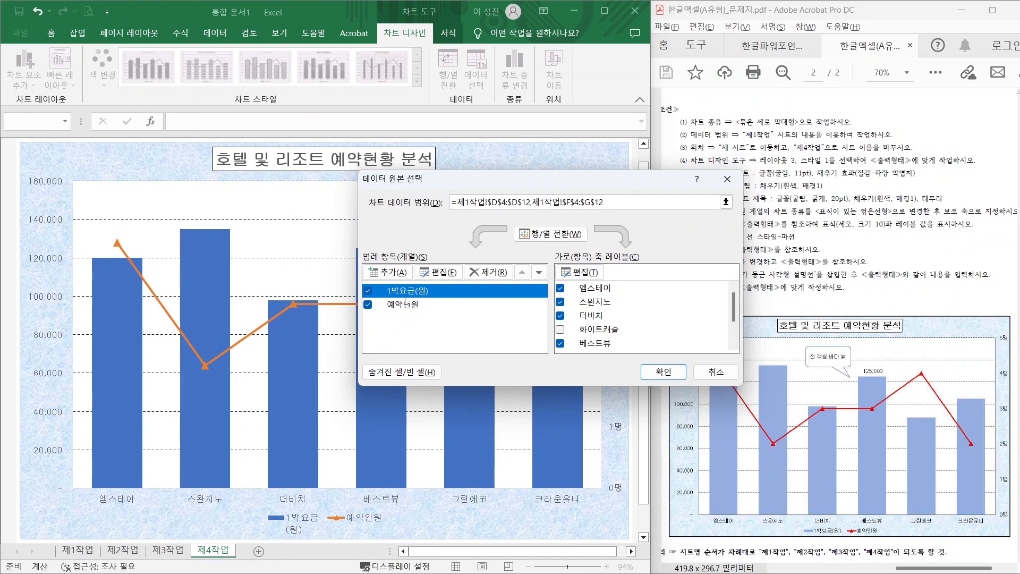
mouse_move(392, 297)
left_mouse_down()
mouse_move(380, 298)
mouse_move(457, 290)
left_mouse_up()
left_click_drag(290, 539, 323, 532)
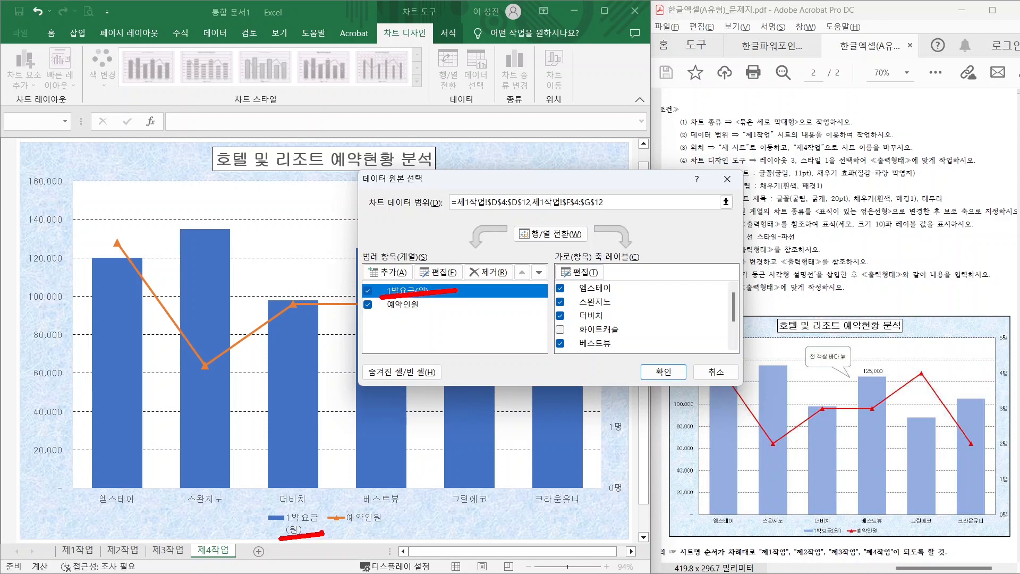
mouse_move(459, 270)
left_mouse_down()
mouse_move(425, 263)
mouse_move(453, 279)
left_mouse_up()
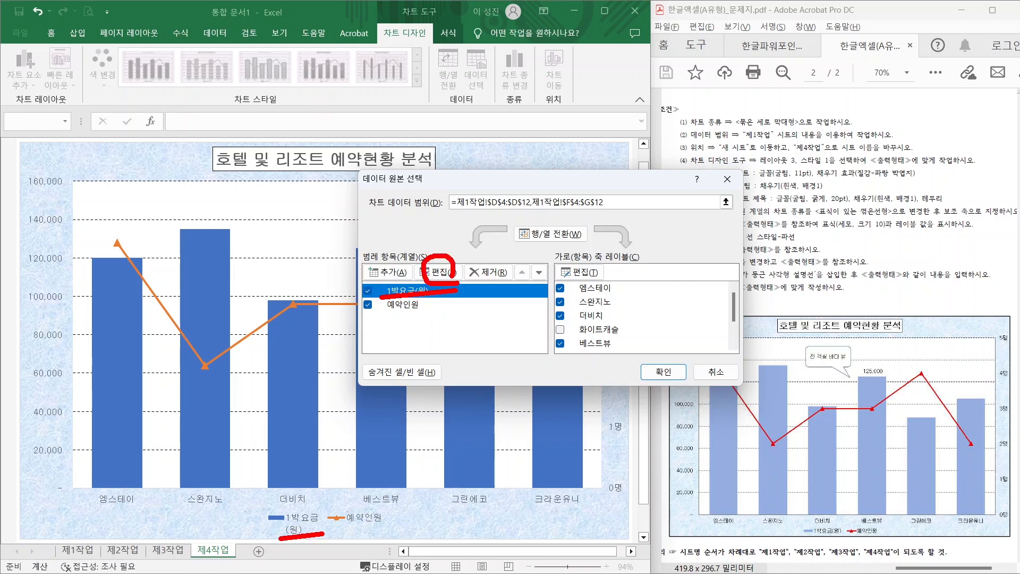
key("Escape")
- Replace the series name reference with the text 1박요금(원) and confirm
left_click(449, 274)
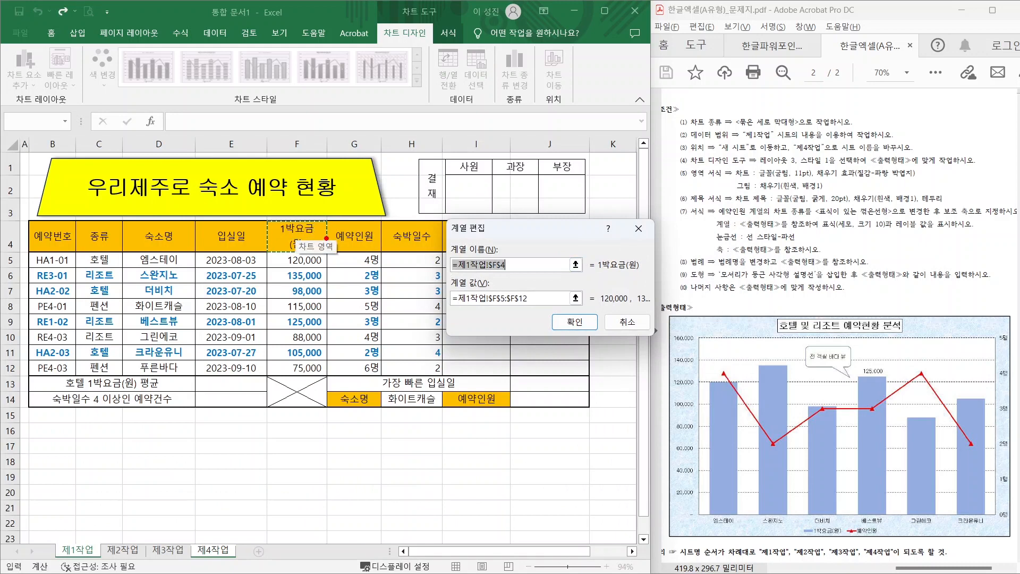
mouse_move(325, 251)
left_mouse_down()
mouse_move(272, 243)
mouse_move(295, 214)
mouse_move(318, 254)
left_mouse_up()
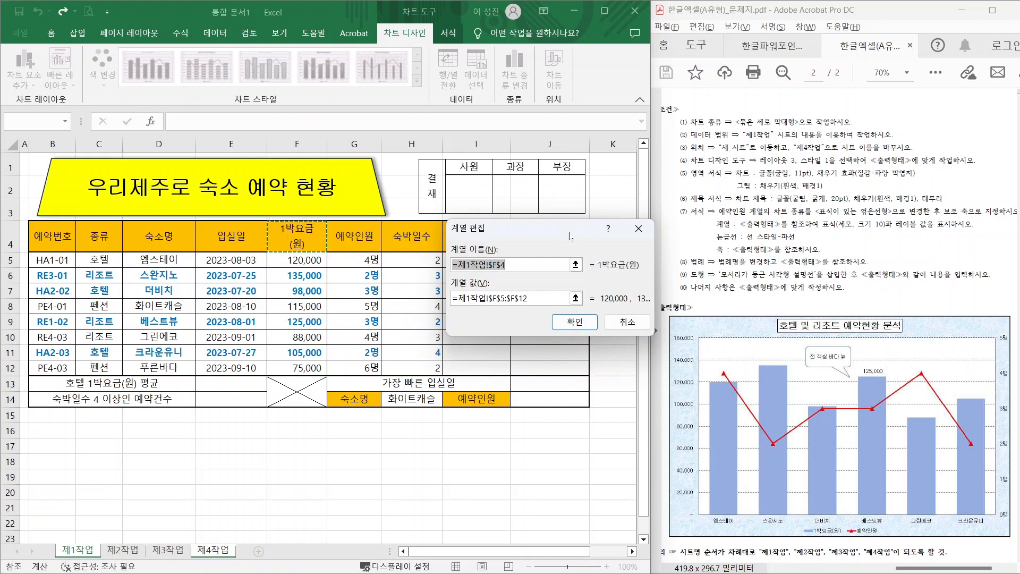
type("1QKR")
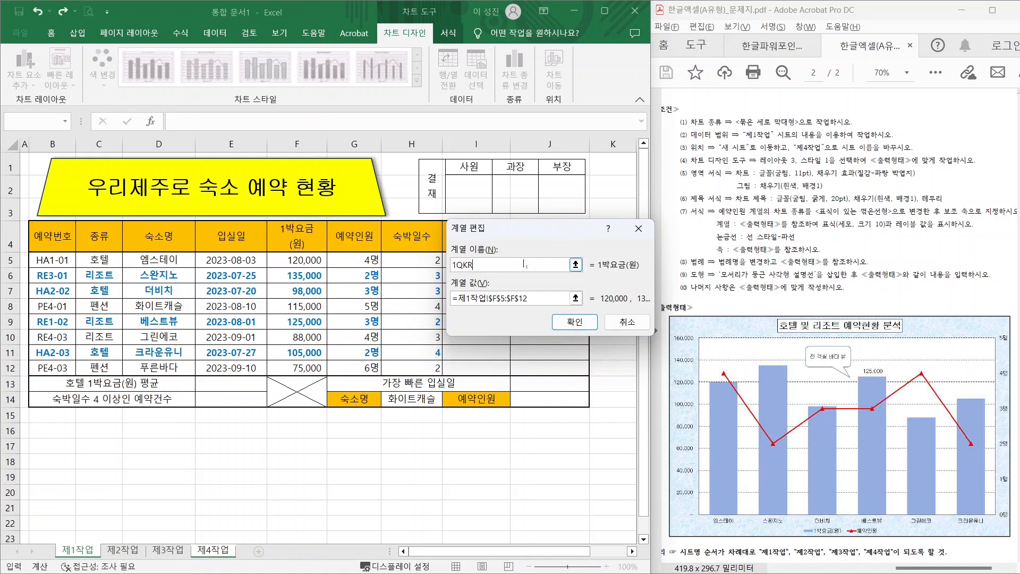
key("BackSpace")
key("BackSpace")
key("BackSpace")
type("박ㅇ금(원)")
key("Return")
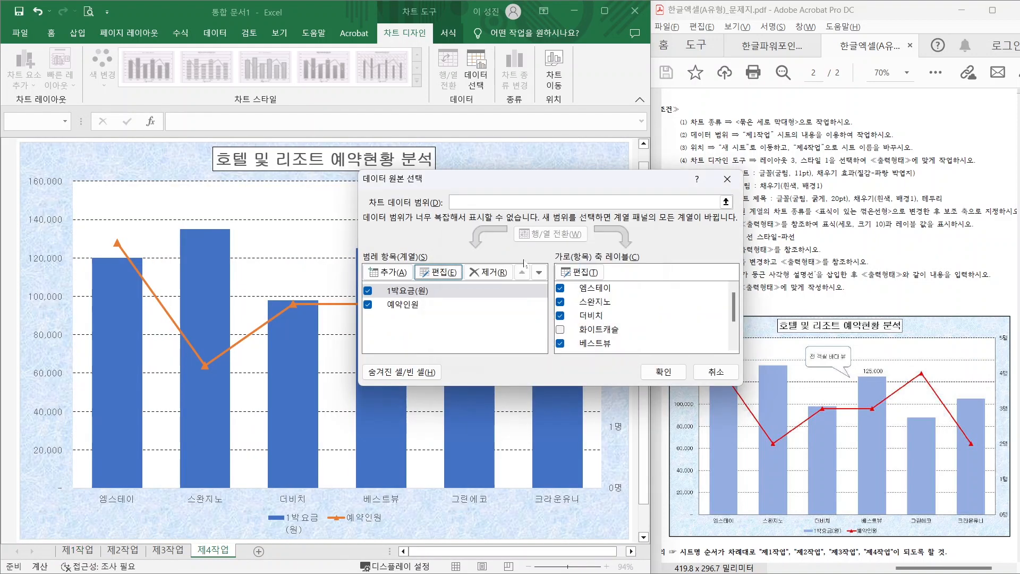
key("Return")
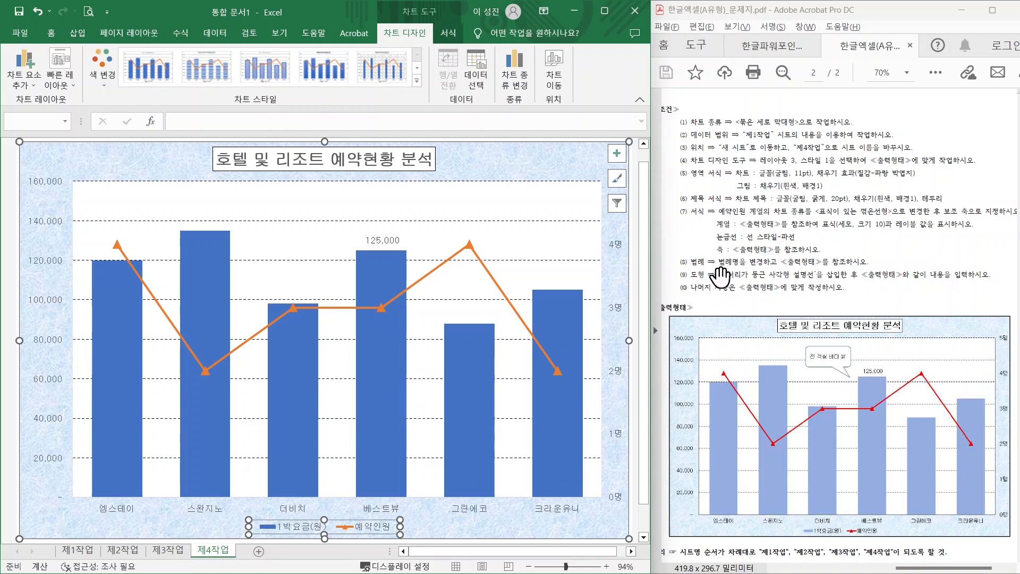
- Draw a rounded rectangular callout in the upper chart area above the 베스트뷰 bar
left_click(77, 34)
left_click(134, 77)
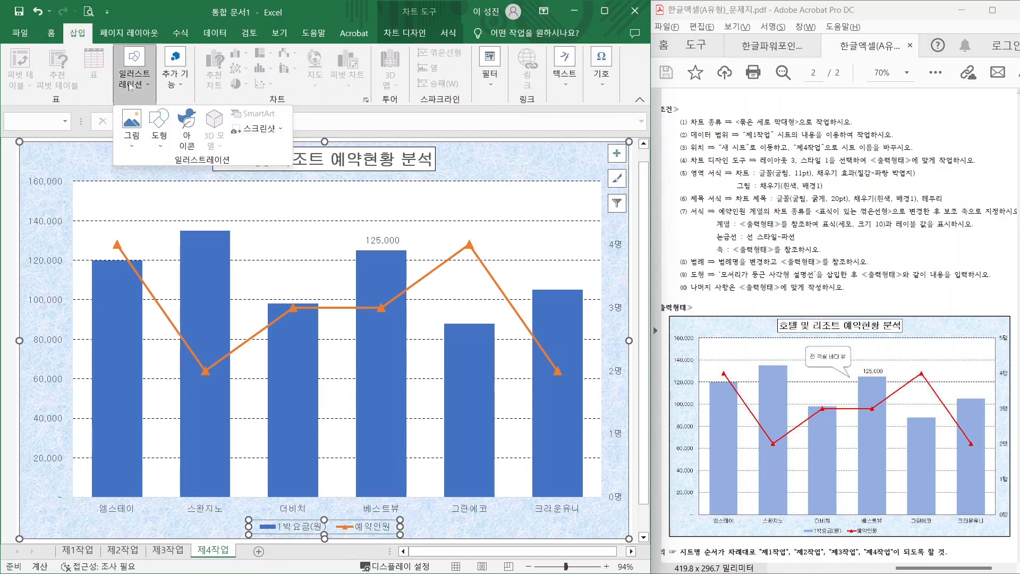
left_click(157, 137)
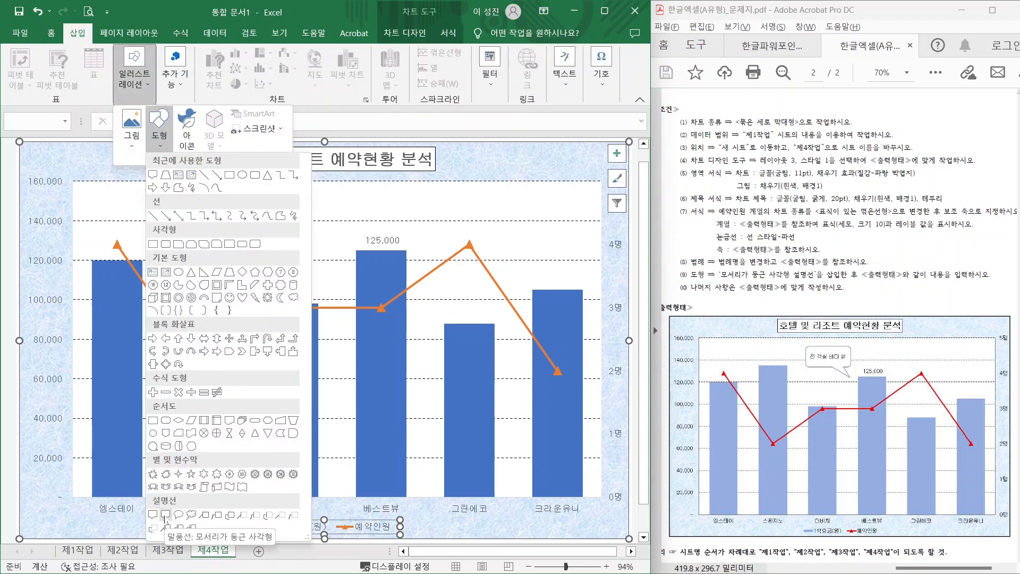
left_click(166, 515)
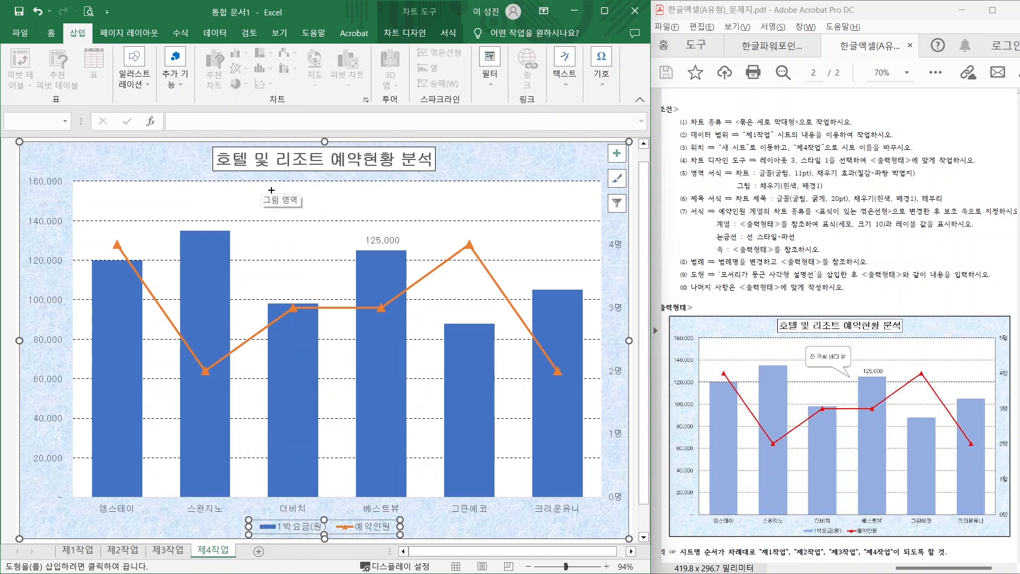
mouse_move(269, 191)
left_mouse_down()
mouse_move(363, 236)
mouse_move(324, 246)
mouse_move(350, 252)
left_mouse_up()
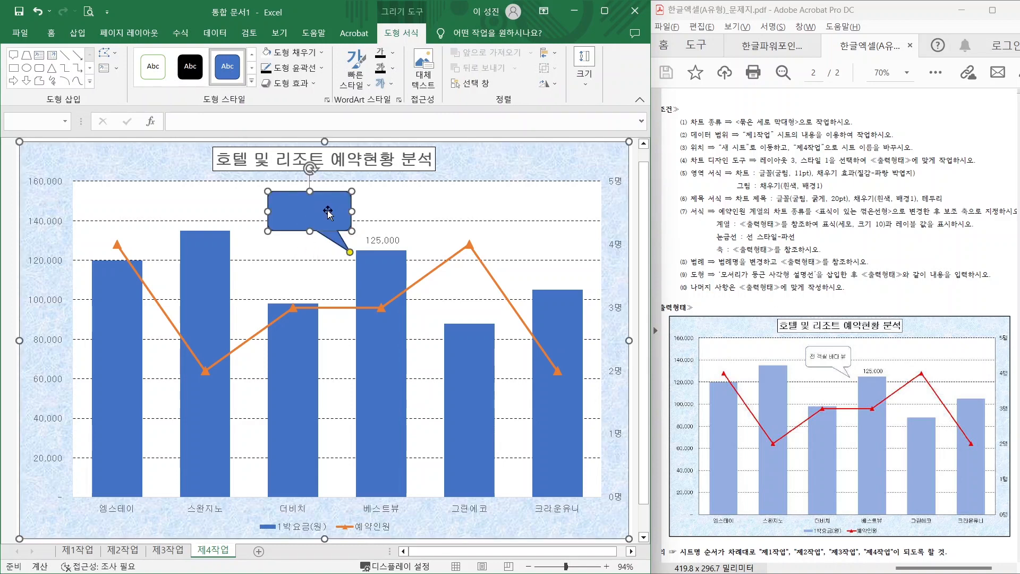
- Type 전 객실 바다 뷰 into the callout
type("전 객실 바다 뷰")
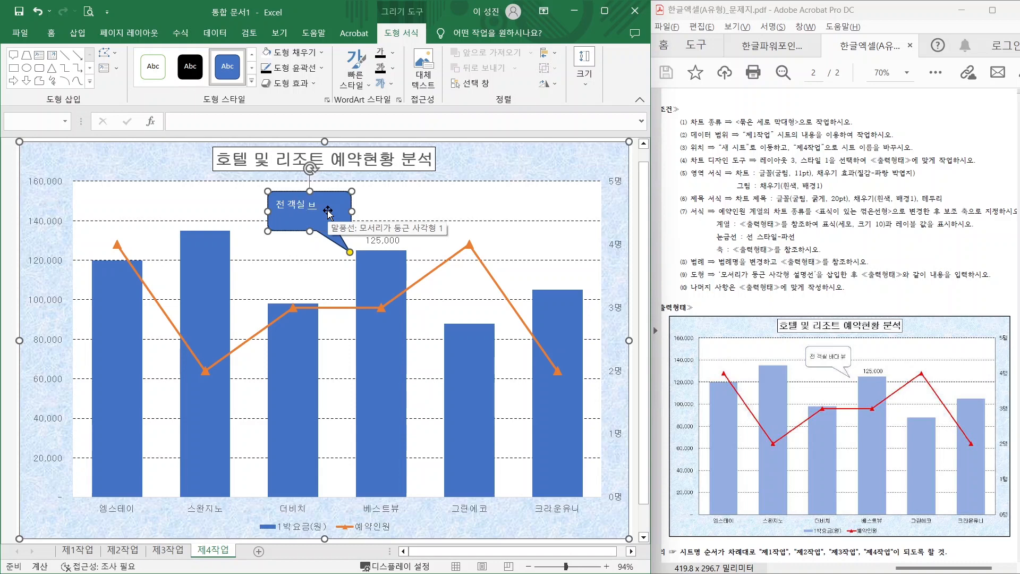
key("ctrl+2")
left_click_drag(858, 284, 971, 282)
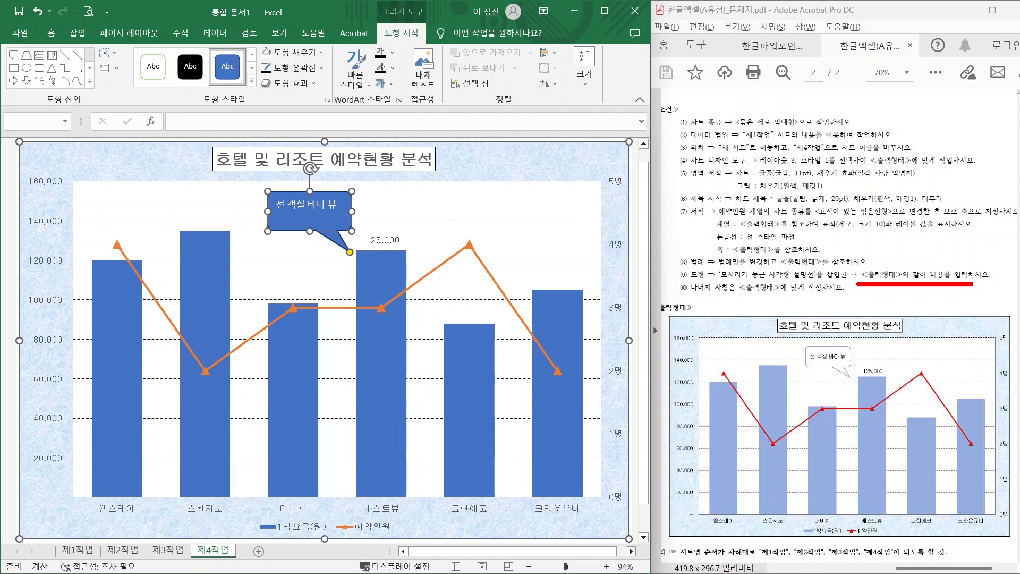
mouse_move(425, 41)
left_mouse_down()
mouse_move(404, 2)
mouse_move(421, 48)
left_mouse_up()
mouse_move(256, 95)
left_mouse_down()
mouse_move(145, 69)
mouse_move(228, 81)
left_mouse_up()
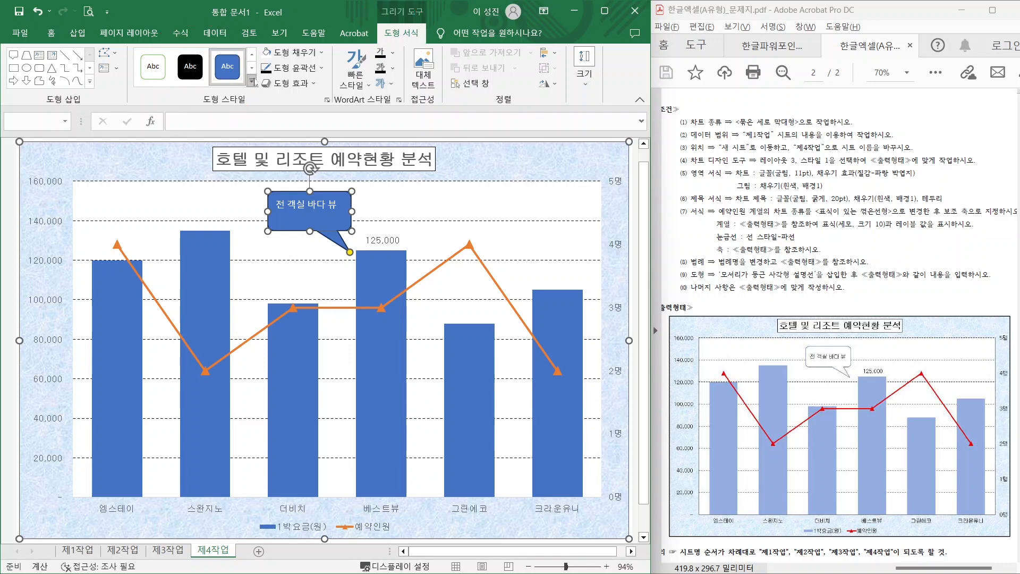
- Apply the white-fill, black-outline shape style, centre the callout text, and set it in 굴림
left_click(251, 81)
left_click(153, 99)
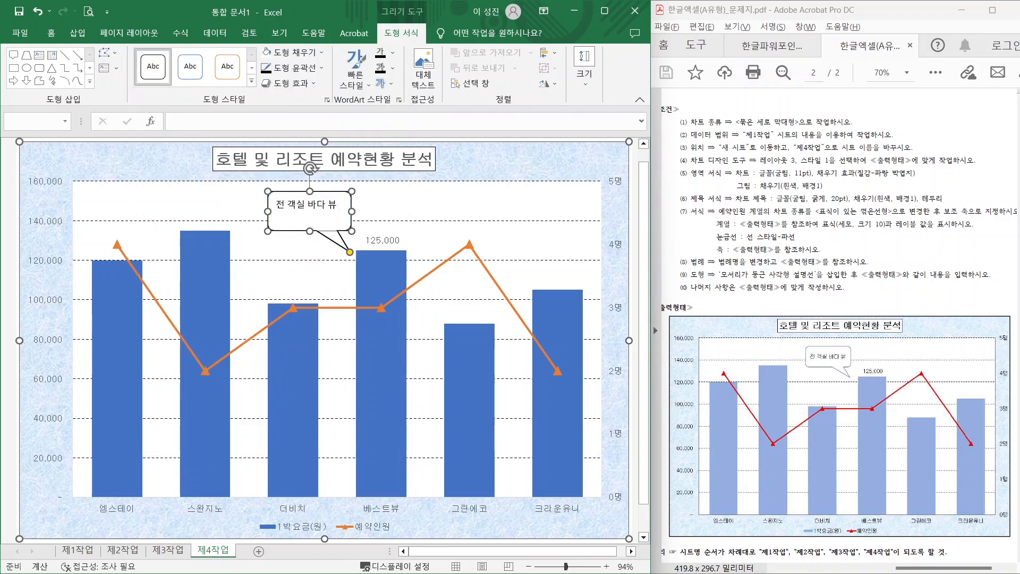
left_click(51, 32)
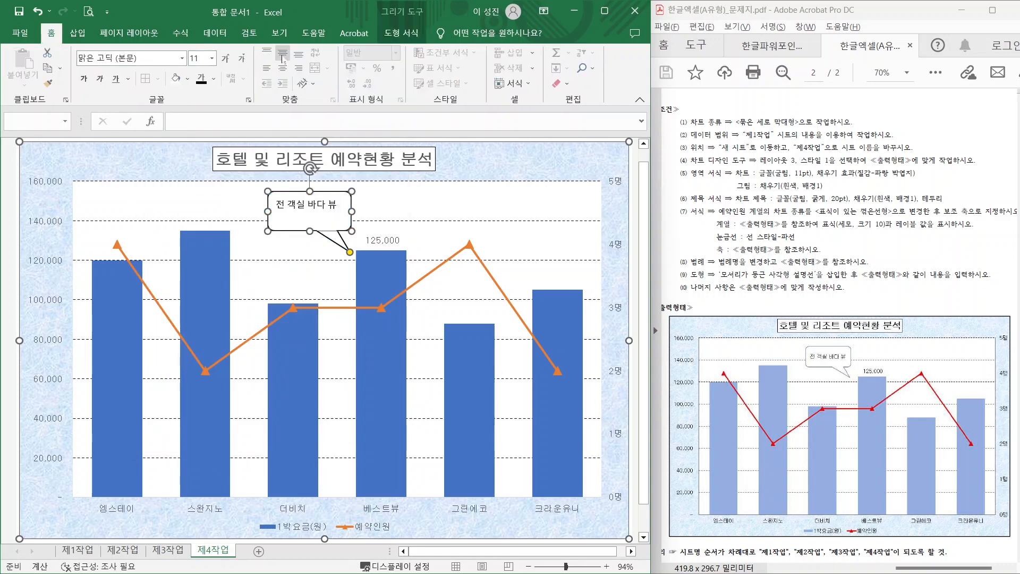
left_click(283, 53)
left_click(282, 68)
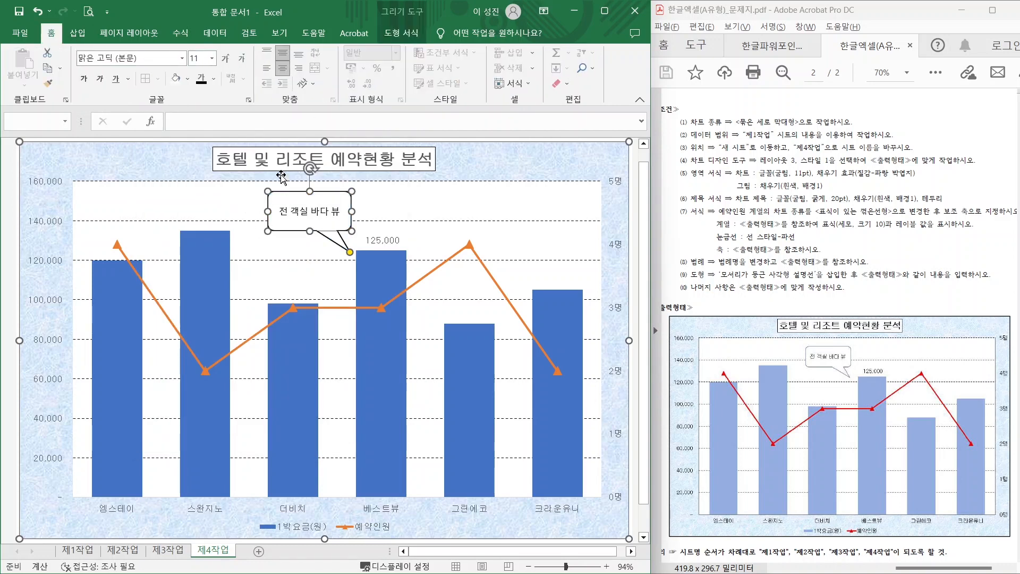
left_click(182, 57)
left_click(133, 169)
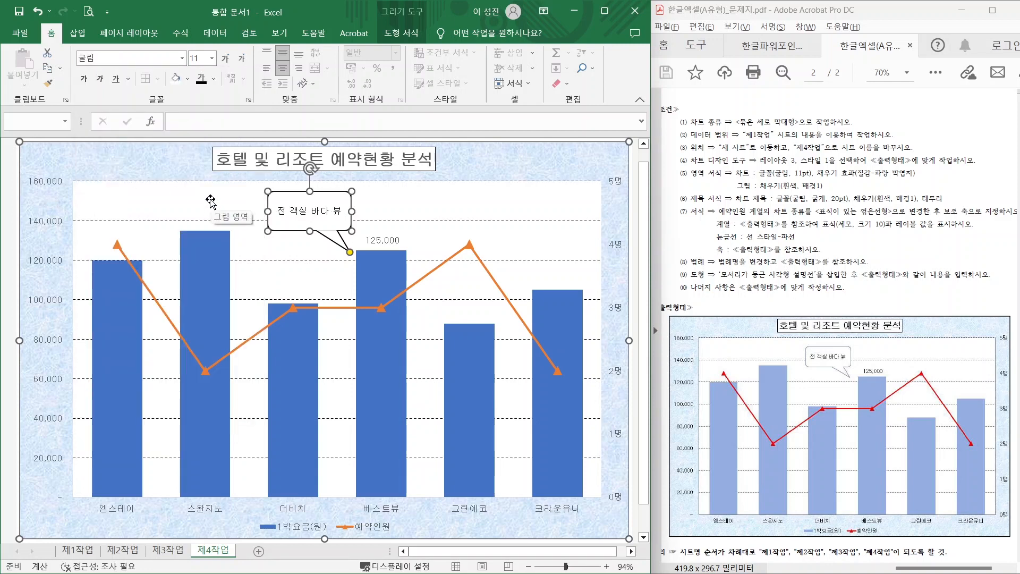
left_click(211, 202)
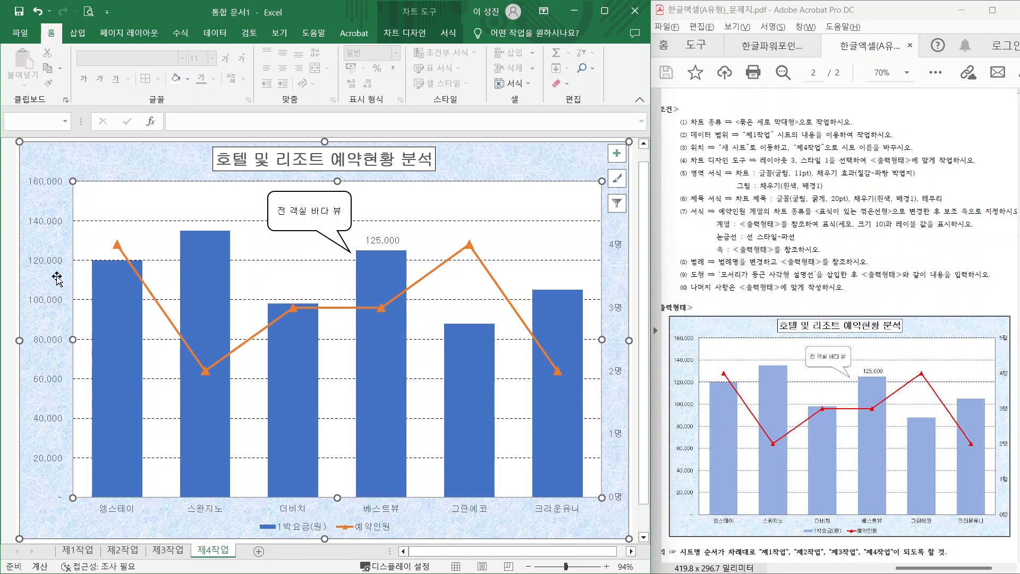
- Give the vertical value axis a black line colour
left_click(52, 265)
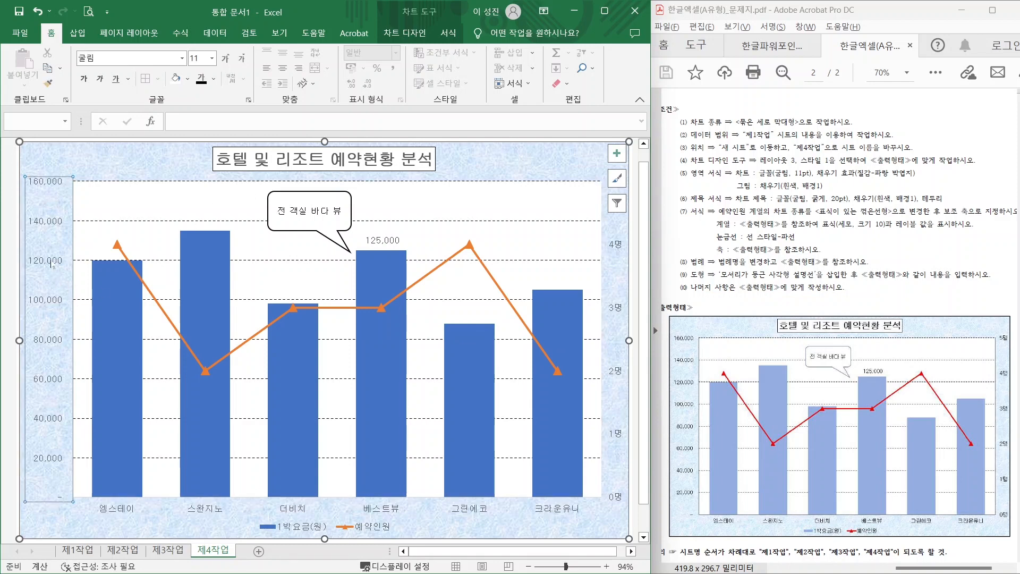
right_click(52, 264)
left_click(119, 406)
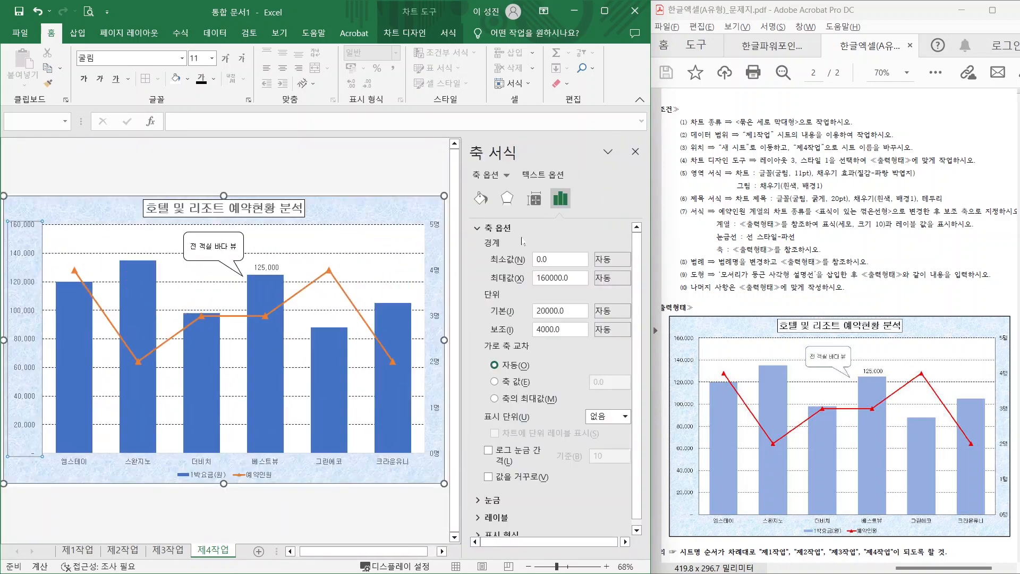
left_click(481, 198)
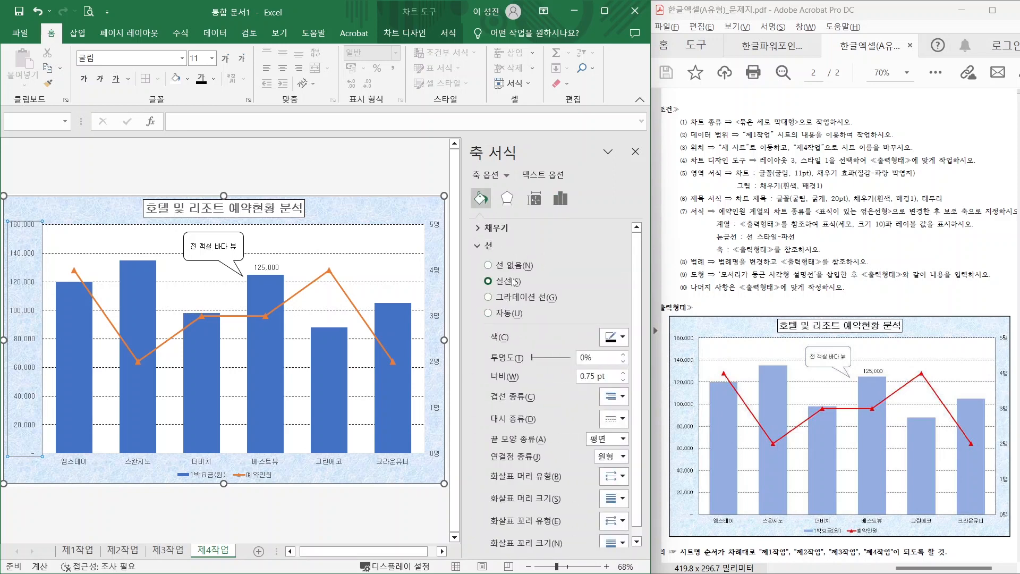
left_click(617, 339)
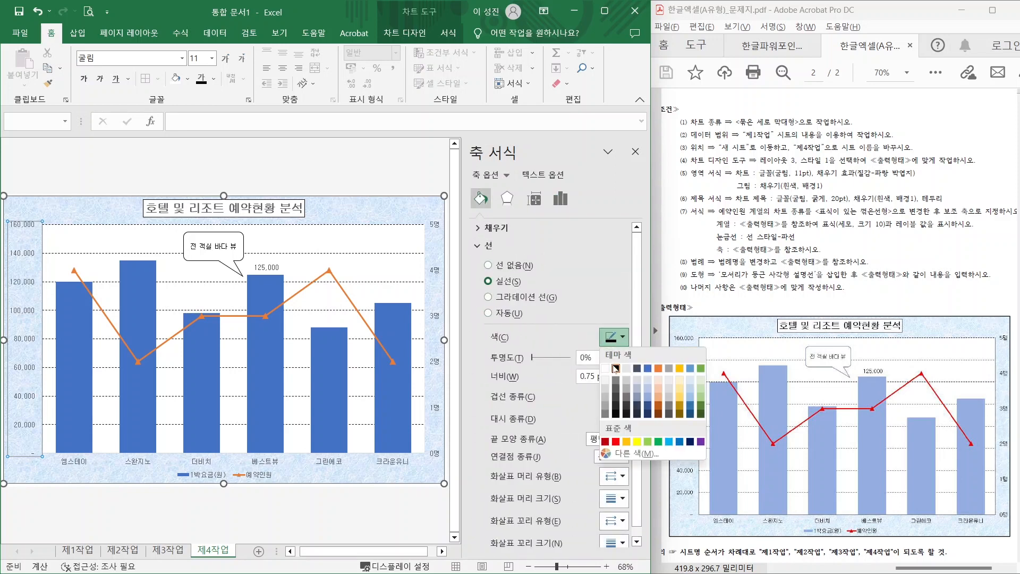
left_click(616, 368)
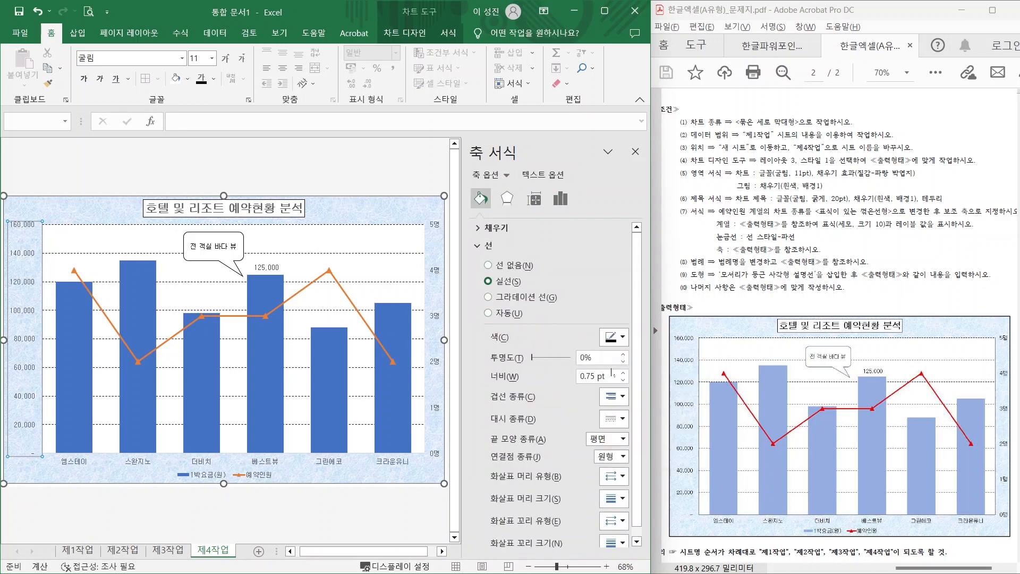
- Make the category axis and secondary value axis lines black as well
left_click(129, 465)
left_click(620, 340)
left_click(616, 367)
left_click(433, 406)
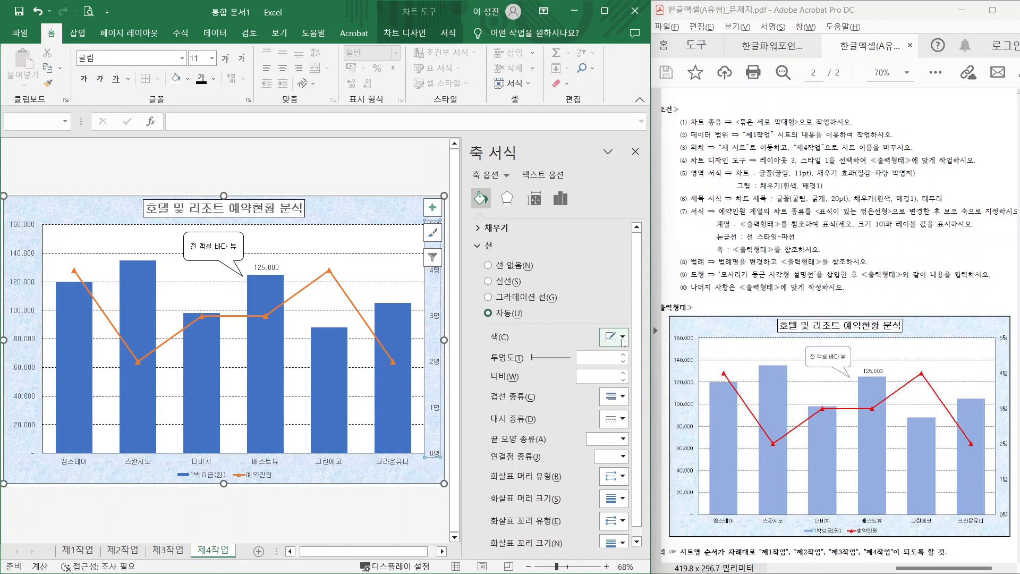
left_click(622, 342)
left_click(616, 367)
left_click(354, 254)
left_click(636, 152)
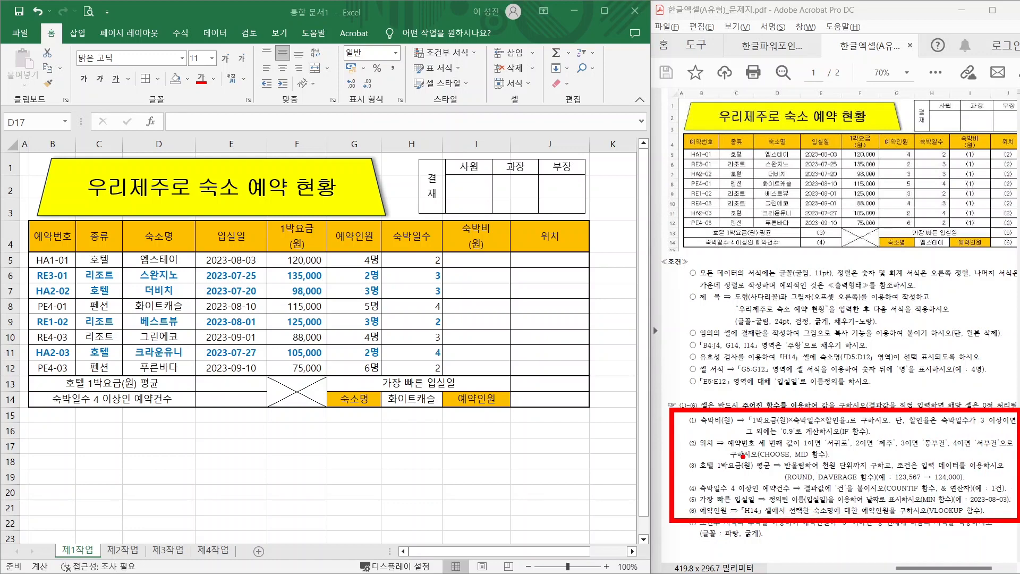
left_click_drag(743, 459, 837, 458)
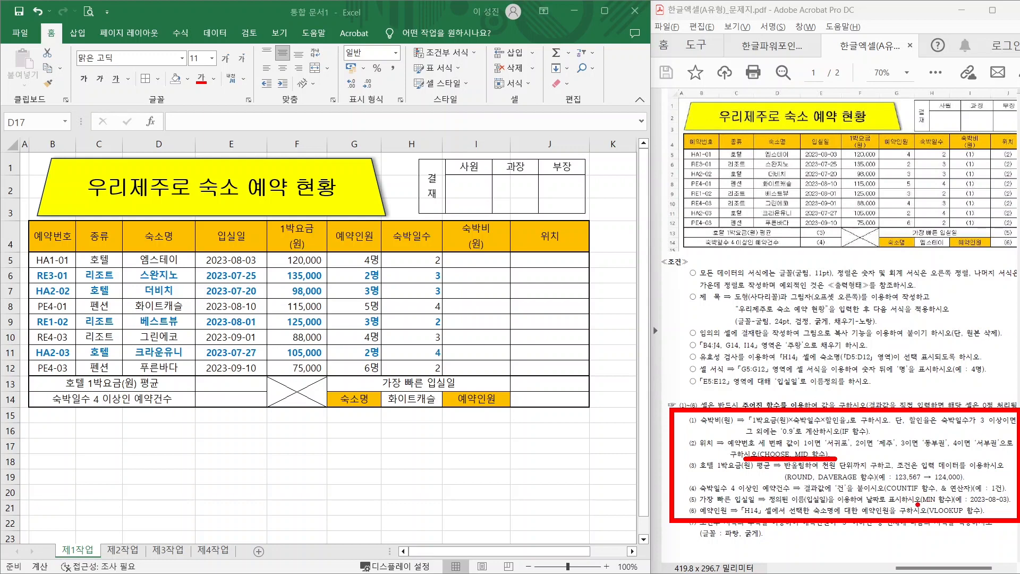
left_click_drag(913, 506, 966, 504)
left_click_drag(779, 426, 875, 424)
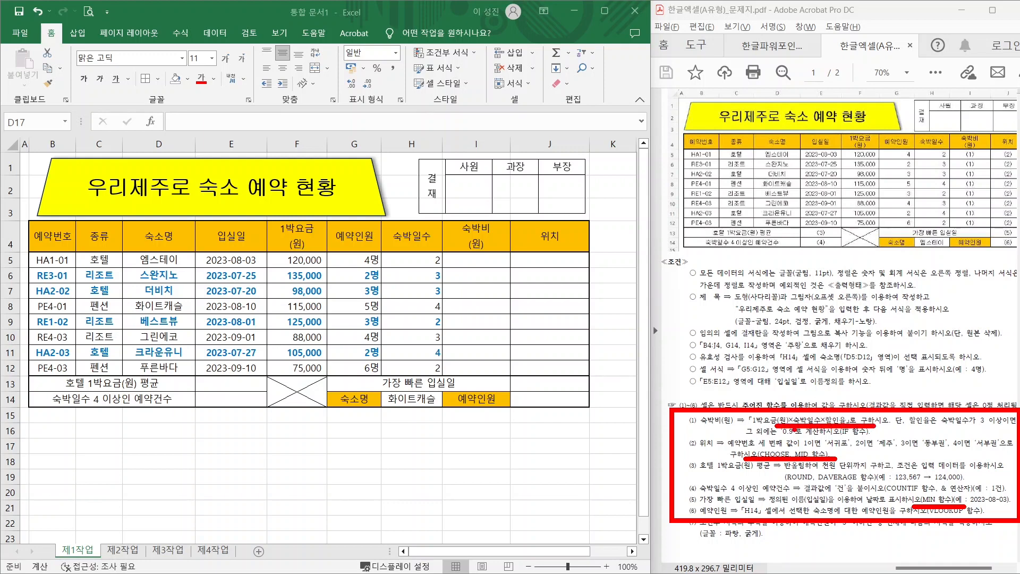
key("e")
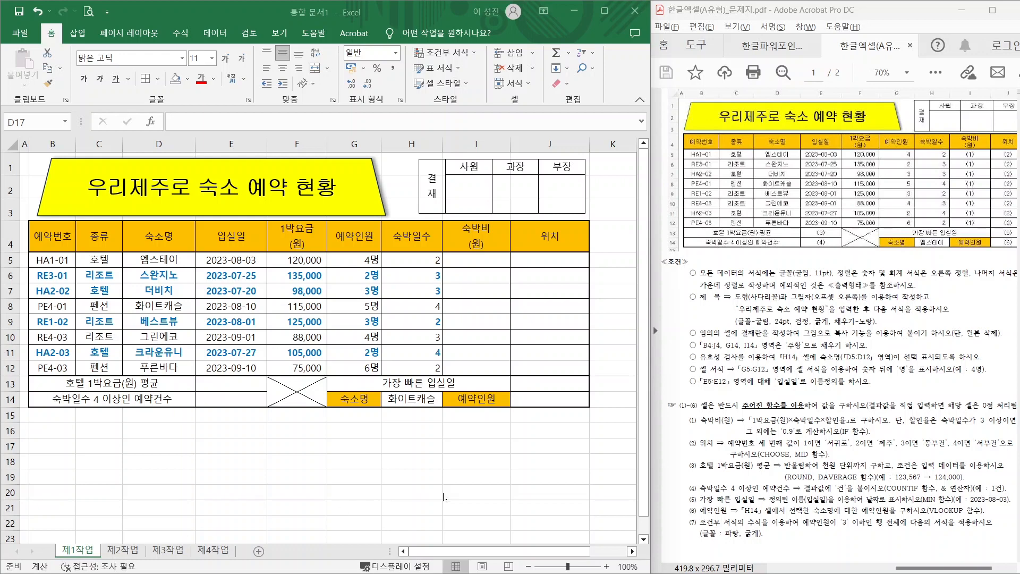
key("ctrl+2")
- Annotate the 숙박비(원) rule, the 1박요금 and 숙박일수 headers, and both discount conditions
mouse_move(703, 429)
left_mouse_down()
mouse_move(765, 430)
mouse_move(778, 408)
mouse_move(781, 425)
mouse_move(817, 425)
mouse_move(828, 410)
mouse_move(849, 426)
left_mouse_up()
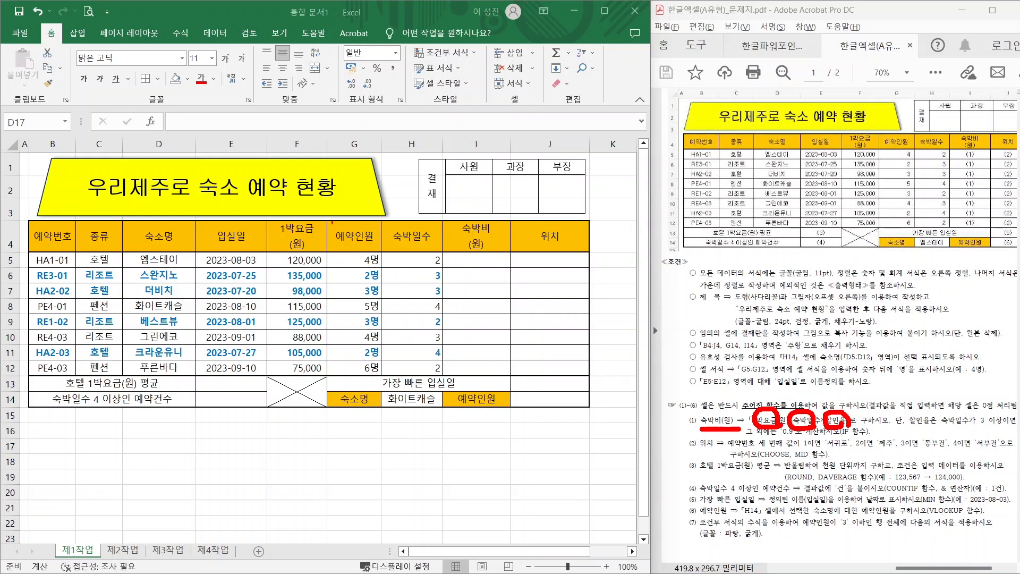
left_click_drag(295, 229, 324, 205)
left_click_drag(407, 224, 439, 196)
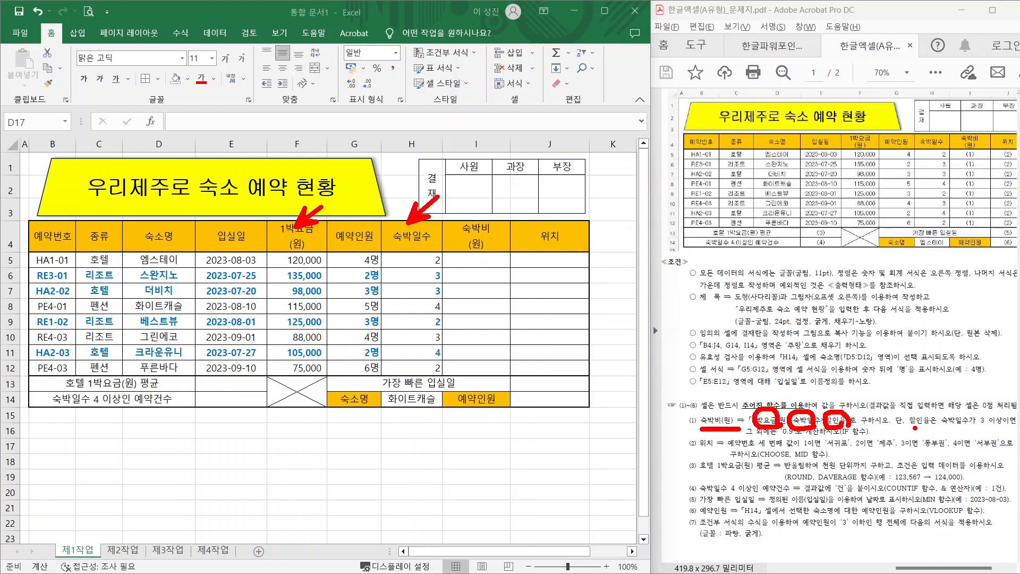
left_click_drag(911, 428, 1013, 426)
left_click_drag(763, 438, 837, 437)
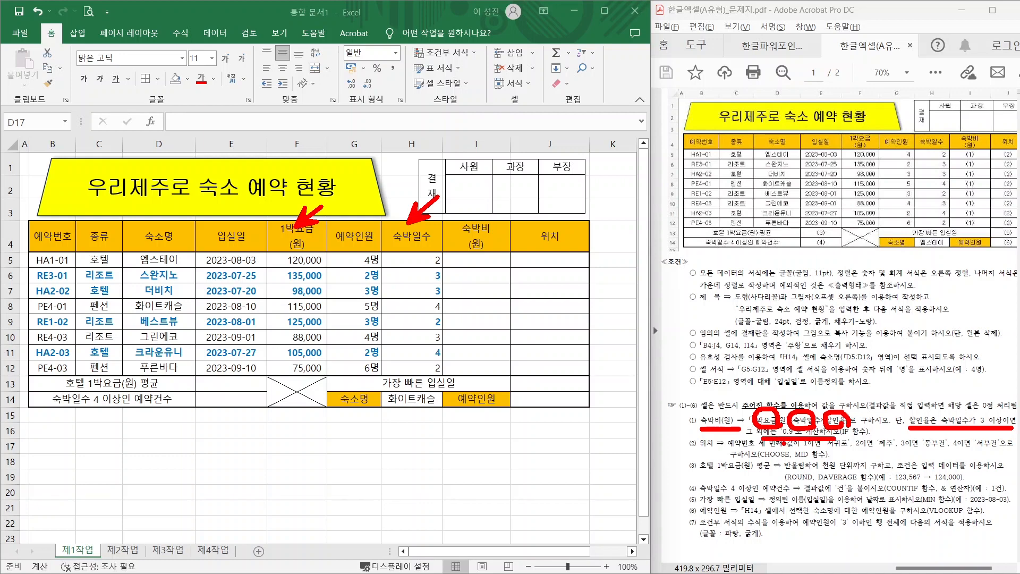
key("Escape")
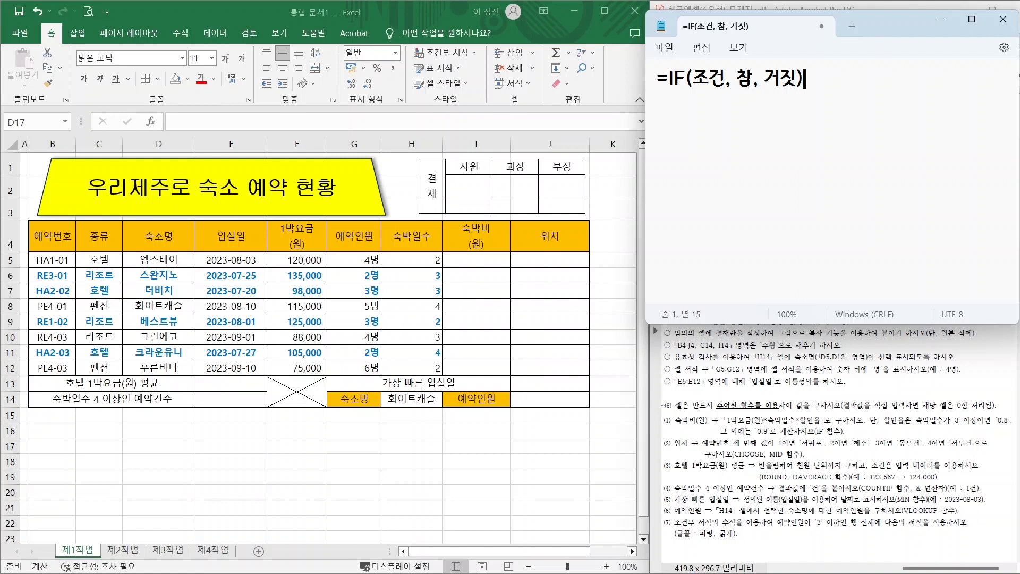
key("ctrl+2")
left_click_drag(713, 96, 665, 161)
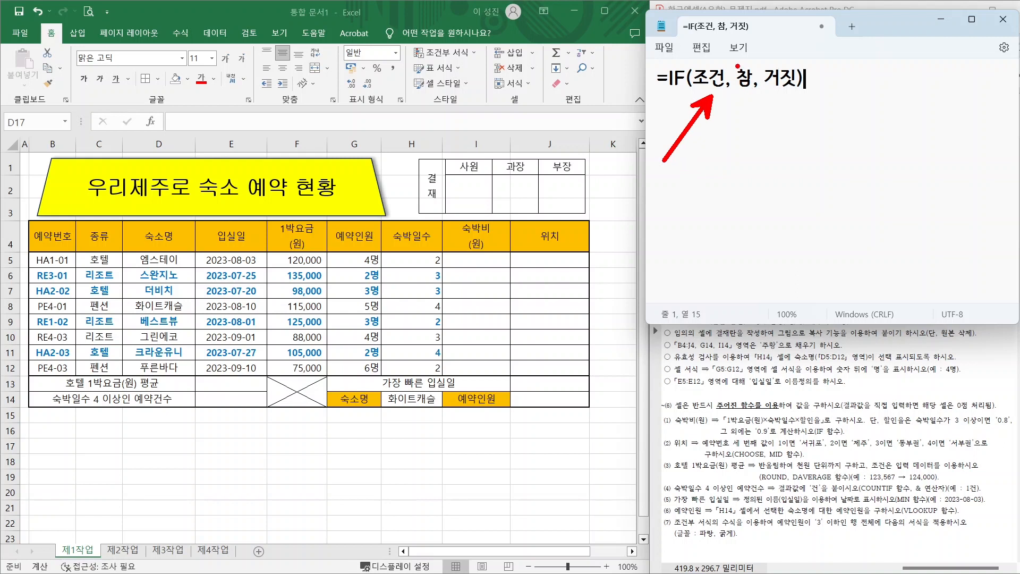
mouse_move(753, 99)
left_mouse_down()
mouse_move(740, 102)
mouse_move(755, 109)
mouse_move(780, 64)
mouse_move(799, 98)
left_mouse_up()
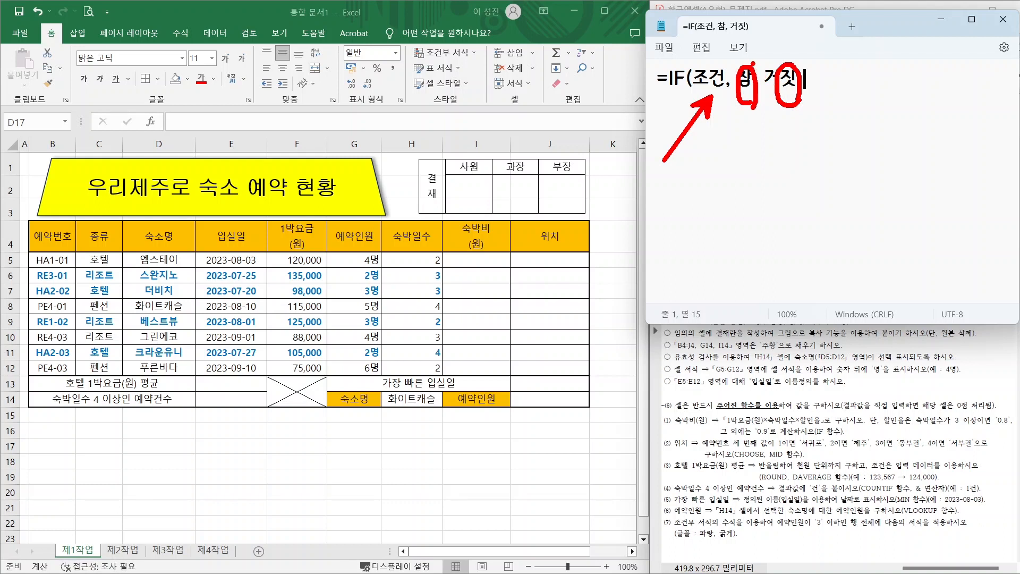
left_click_drag(747, 61, 720, 23)
left_click_drag(785, 62, 827, 27)
key("Escape")
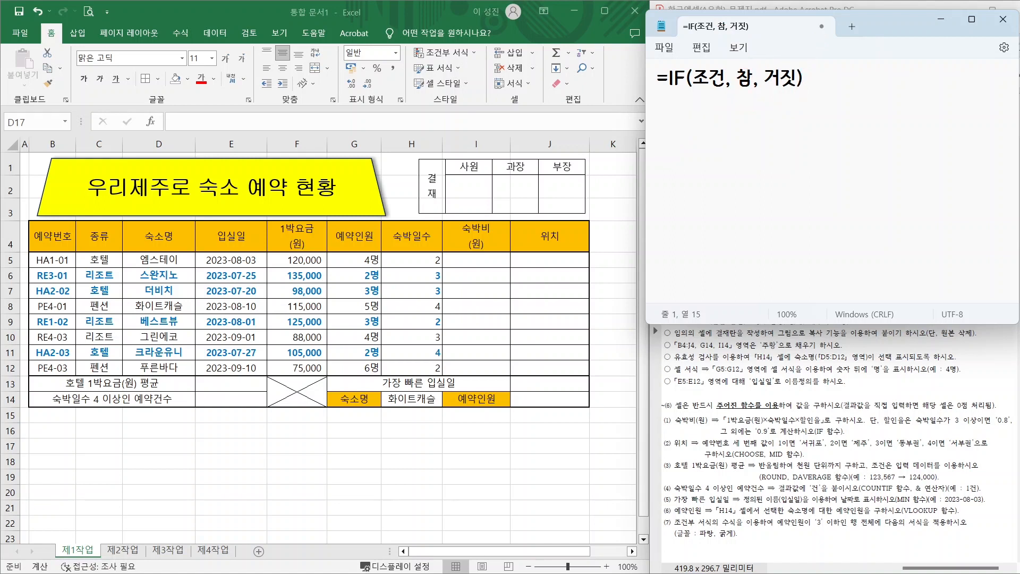
key("Return")
key("Return")
- Start the Notepad formula with =F5*H5*, rate times nights
type("=")
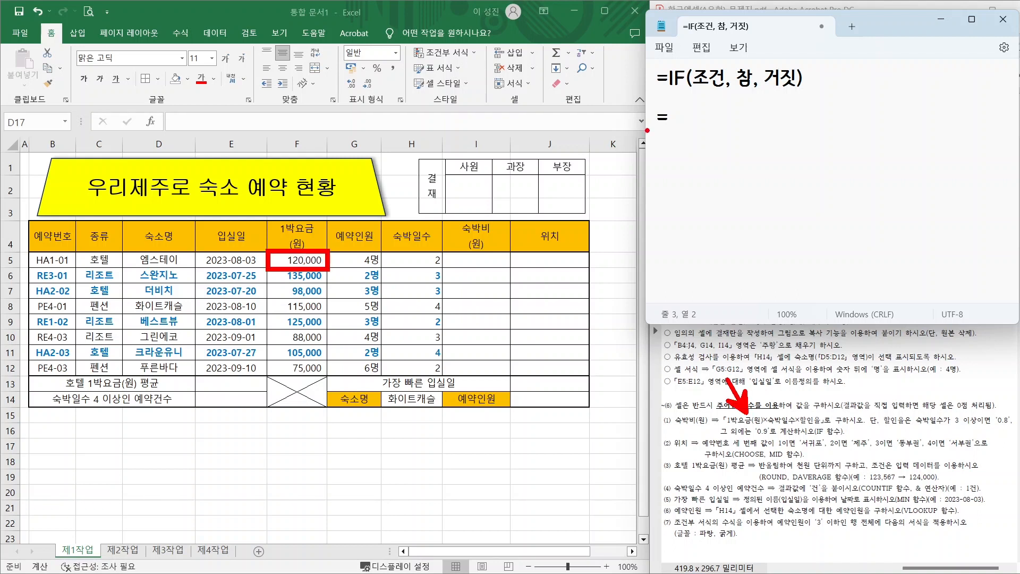
type("ㄹ")
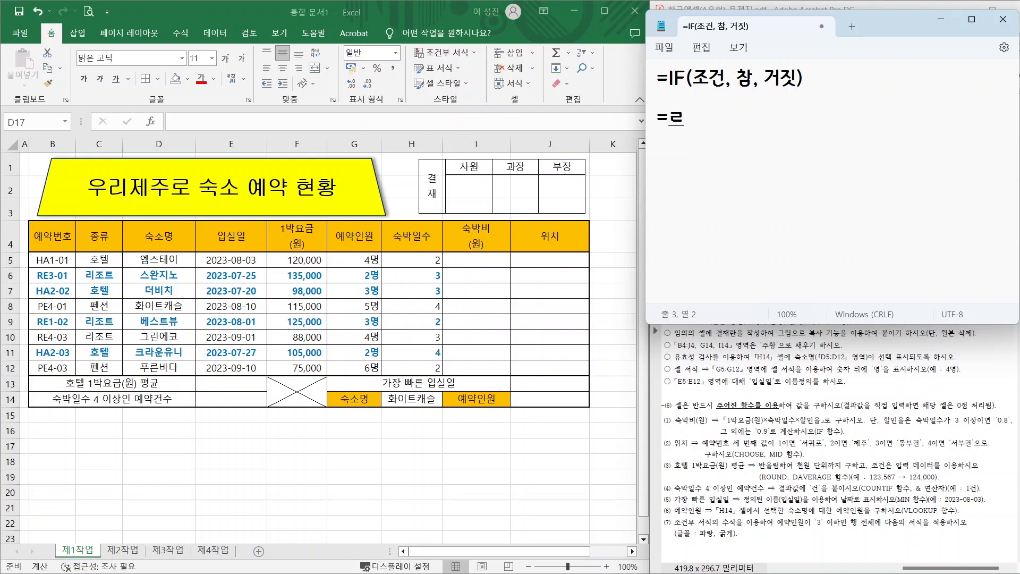
key("BackSpace")
type("F5*")
left_click_drag(382, 253, 441, 272)
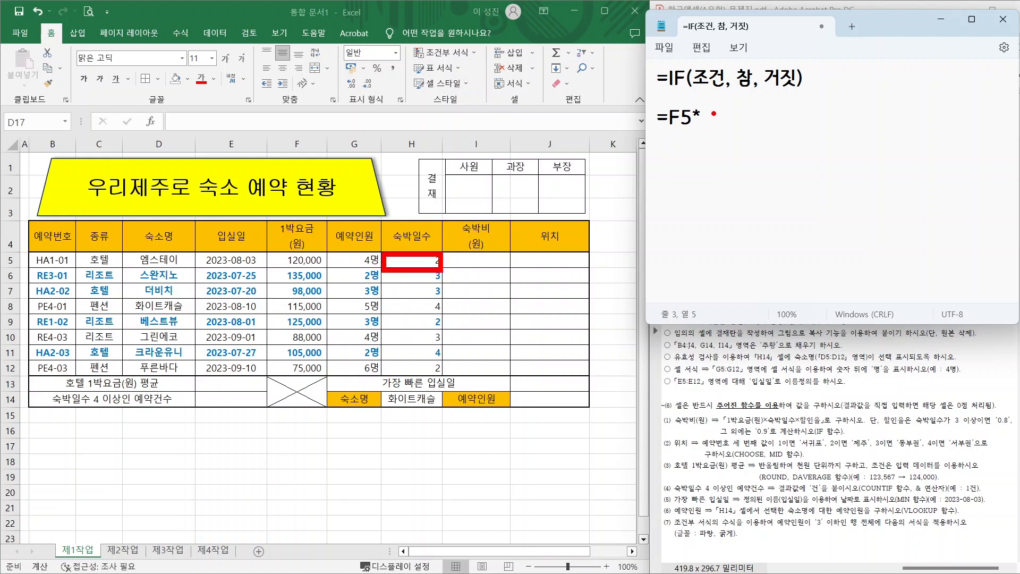
type("H5")
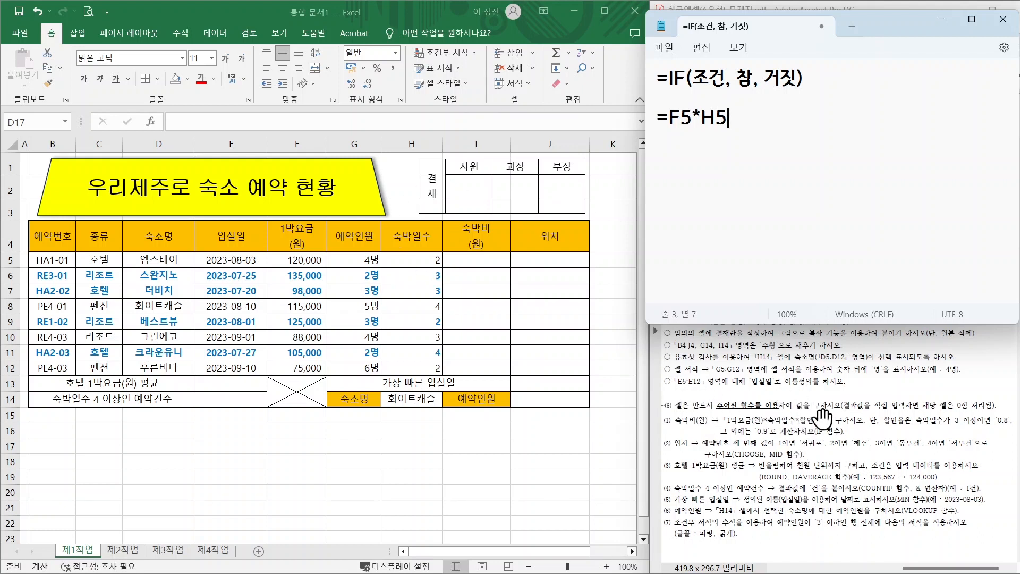
type("*")
- Finish it with the discount factor IF(H5>=3,0.8,0.9)
type("IF(")
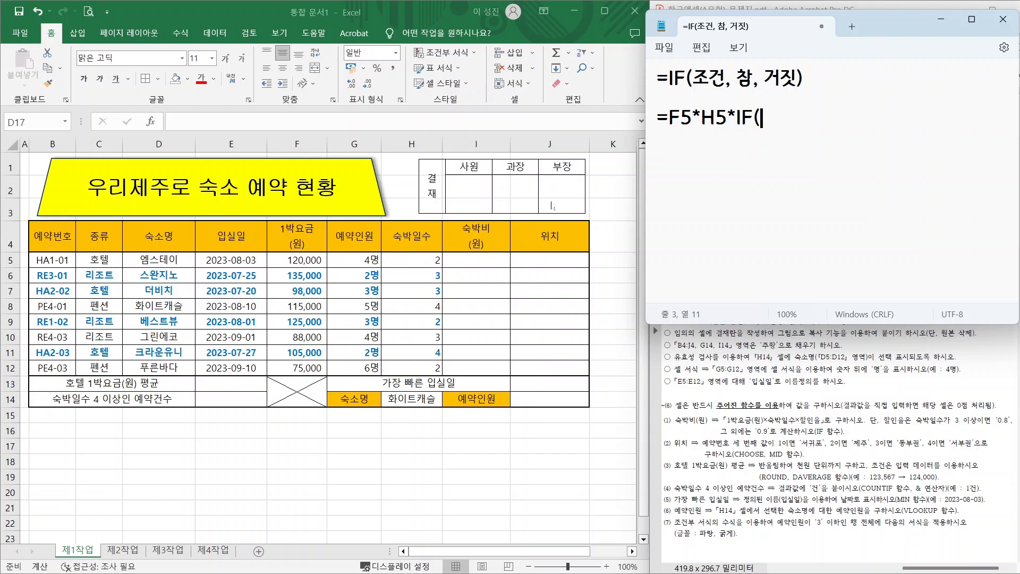
type("H5")
left_click_drag(538, 246, 547, 319)
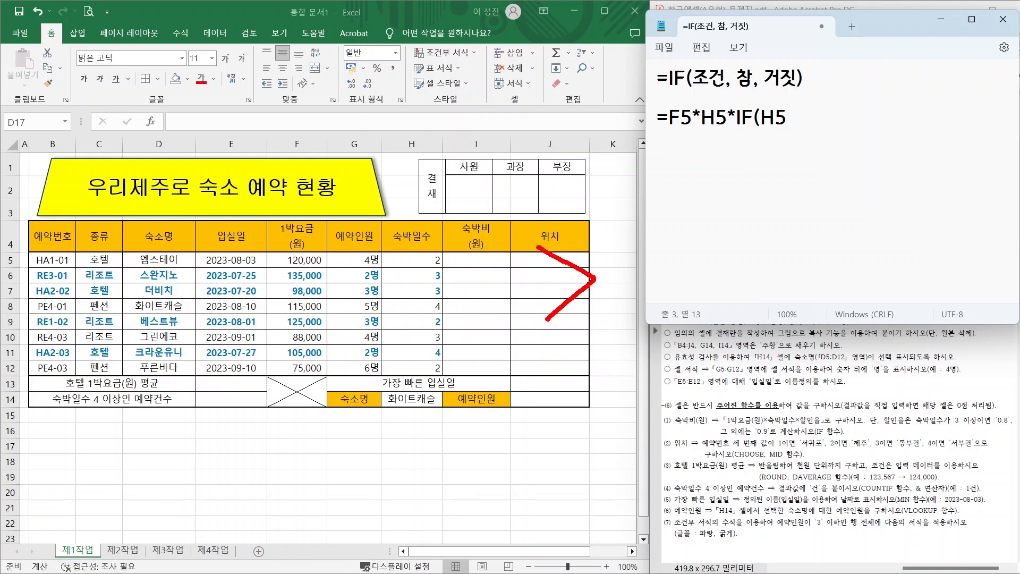
mouse_move(598, 269)
left_mouse_down()
mouse_move(646, 269)
mouse_move(652, 286)
left_mouse_up()
key("Escape")
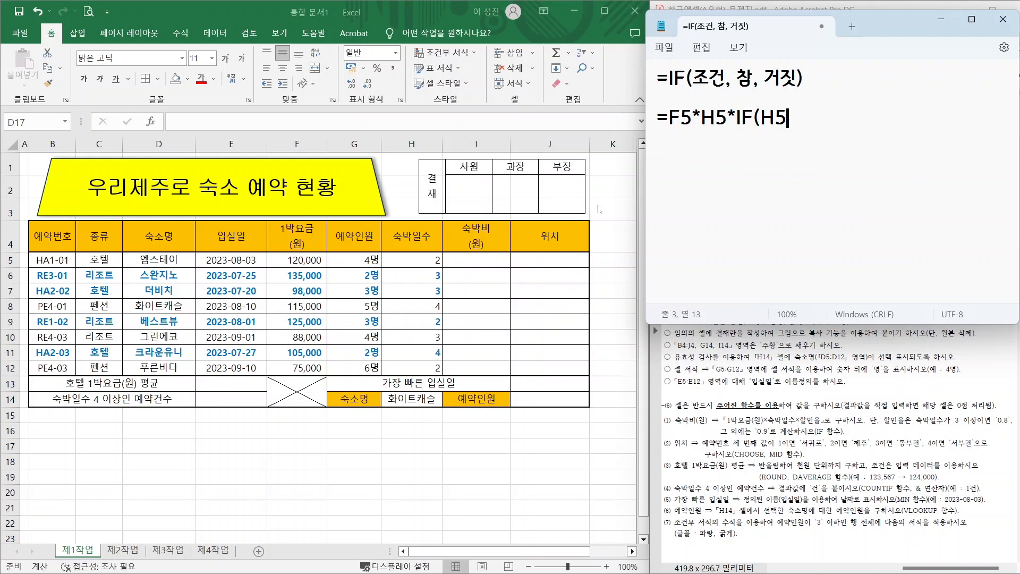
type(">=3,")
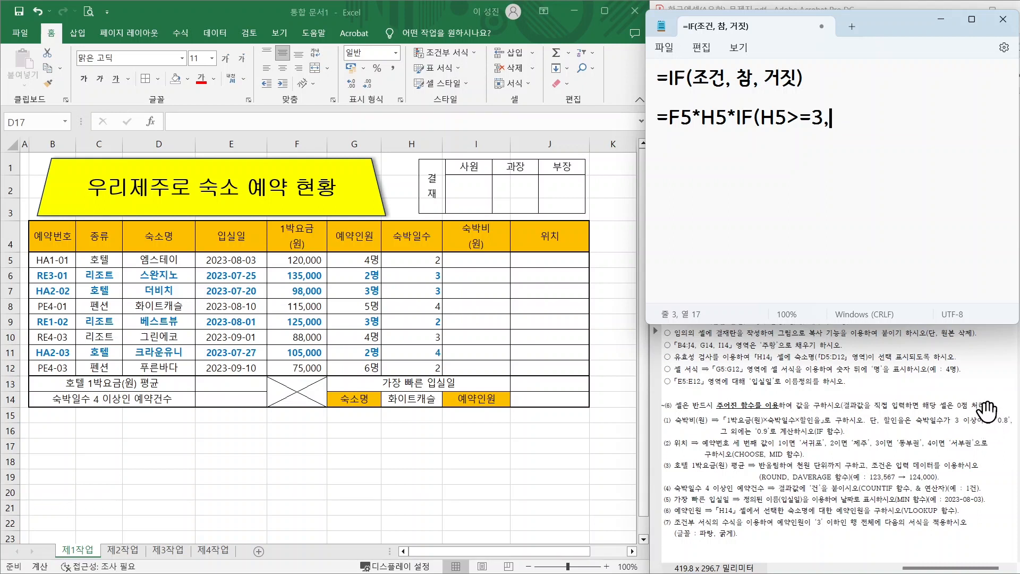
type("0.8,0.9)")
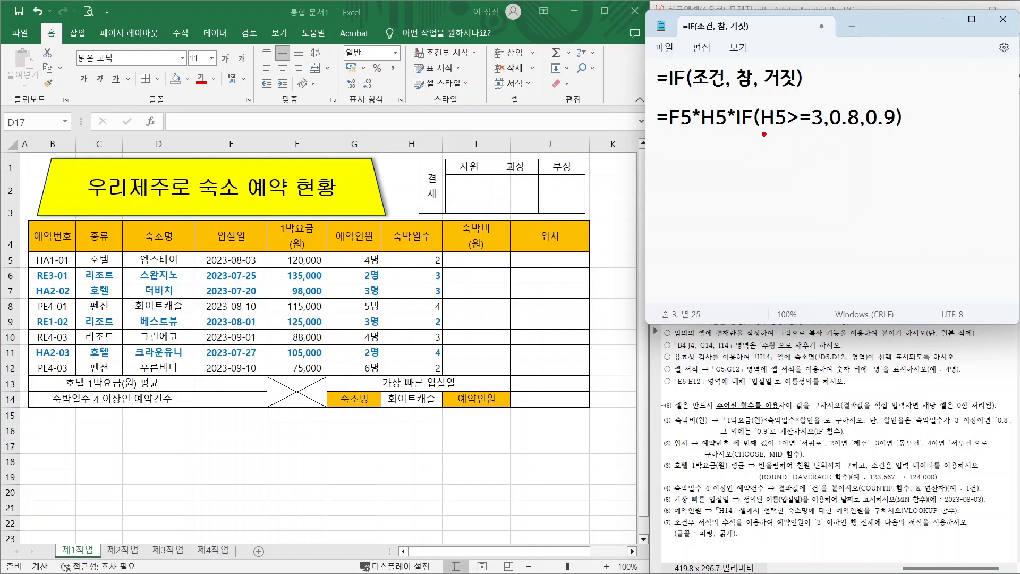
mouse_move(761, 131)
left_mouse_down()
mouse_move(848, 131)
mouse_move(836, 111)
mouse_move(851, 127)
mouse_move(873, 114)
mouse_move(895, 118)
left_mouse_up()
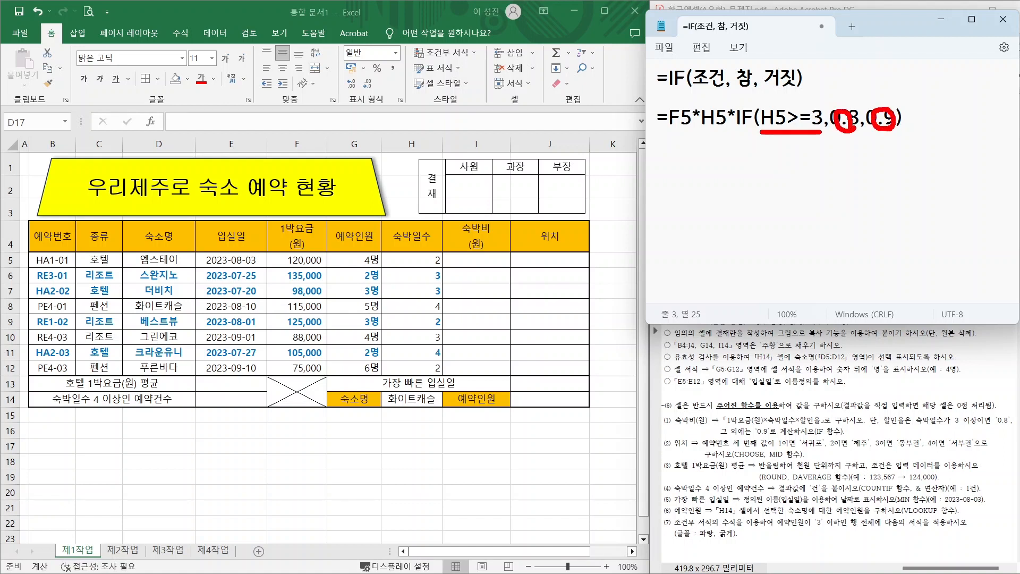
key("Escape")
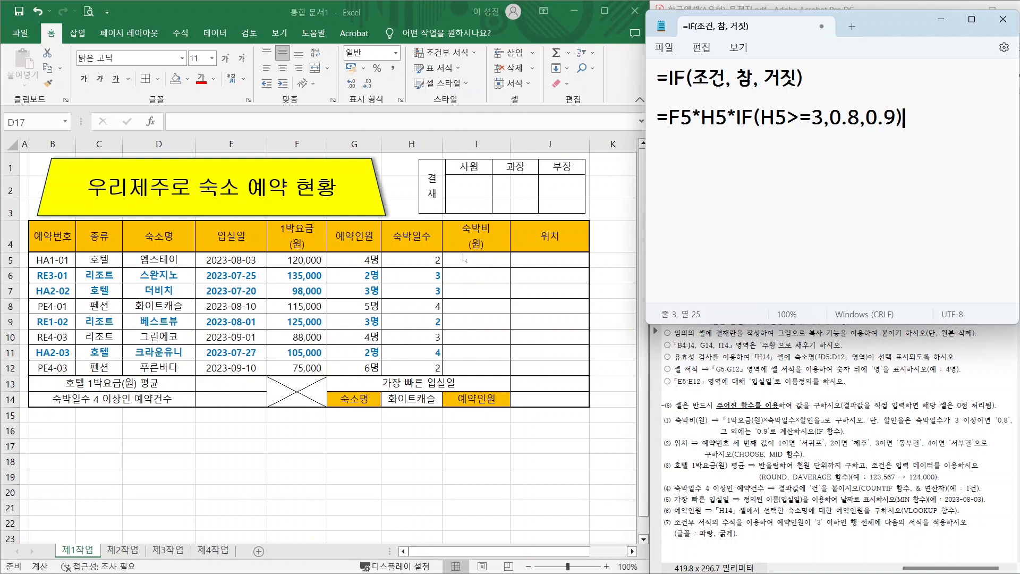
- Enter =F5*H5*IF(H5>=3,0.8,0.9) in I5, giving the first booking a 숙박비 of 216,000.0
left_click(467, 260)
left_click(466, 260)
type("=")
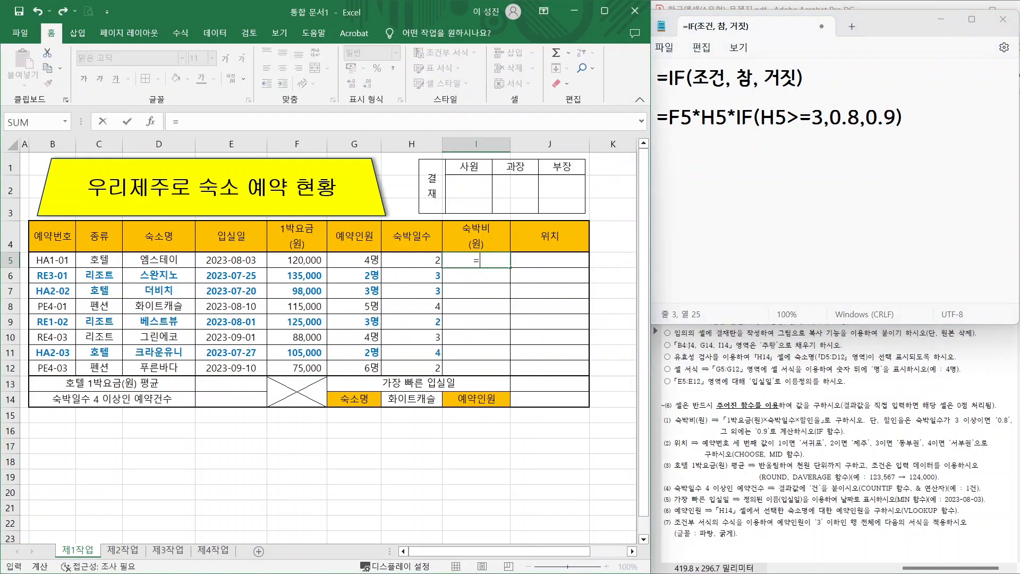
left_click(292, 261)
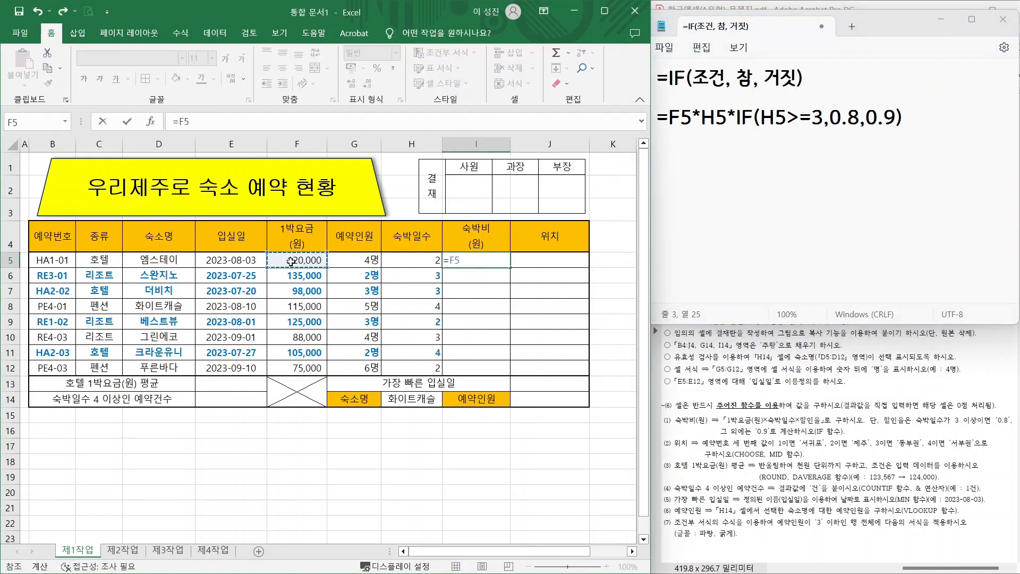
type("*")
left_click(412, 261)
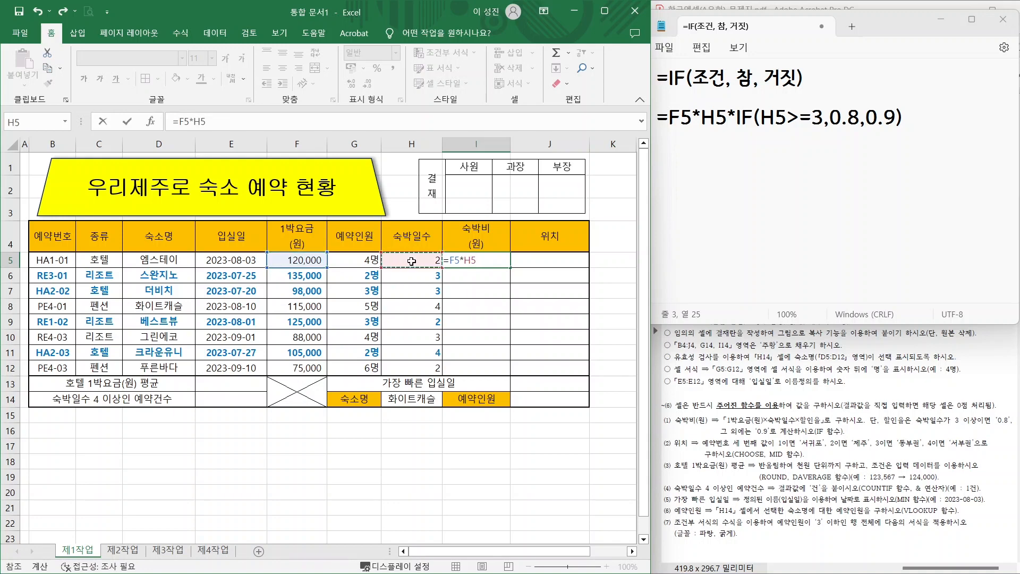
type("*")
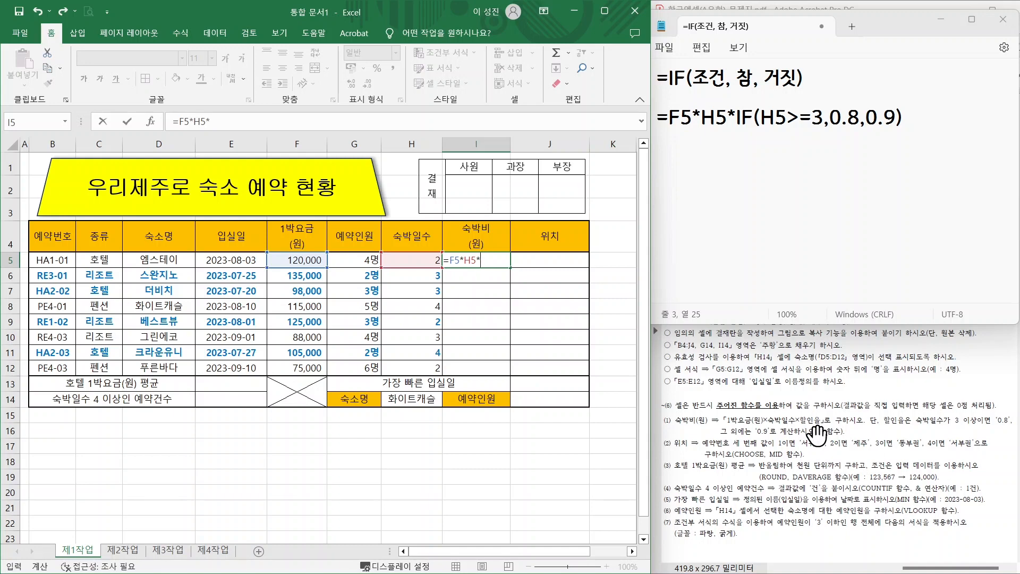
type("F(")
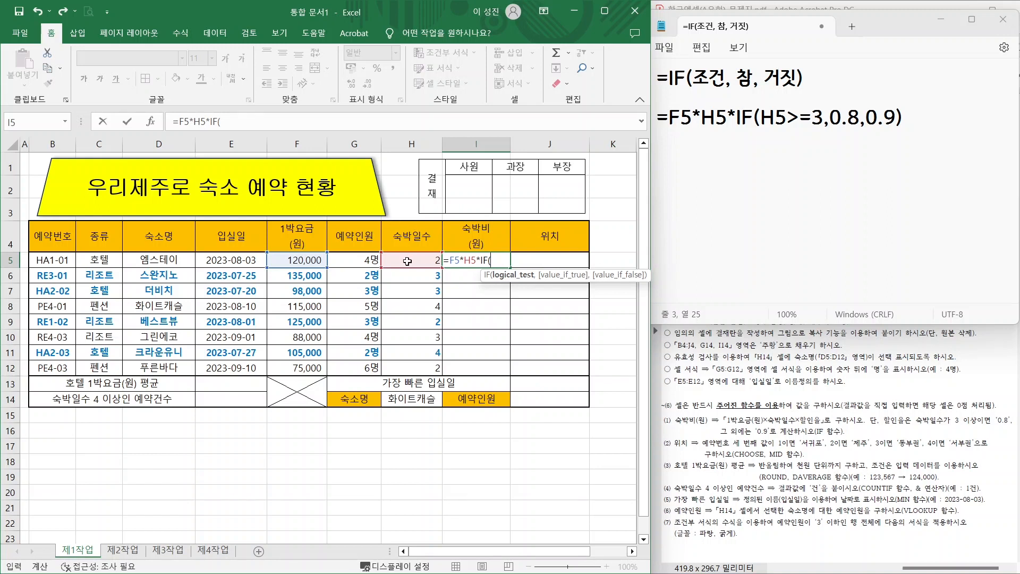
left_click(408, 261)
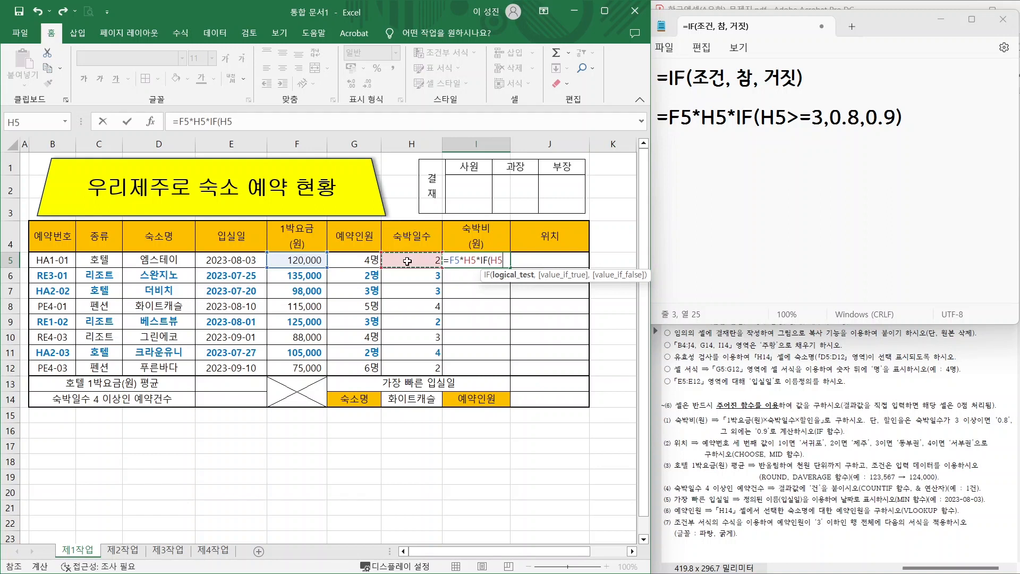
type(">=3")
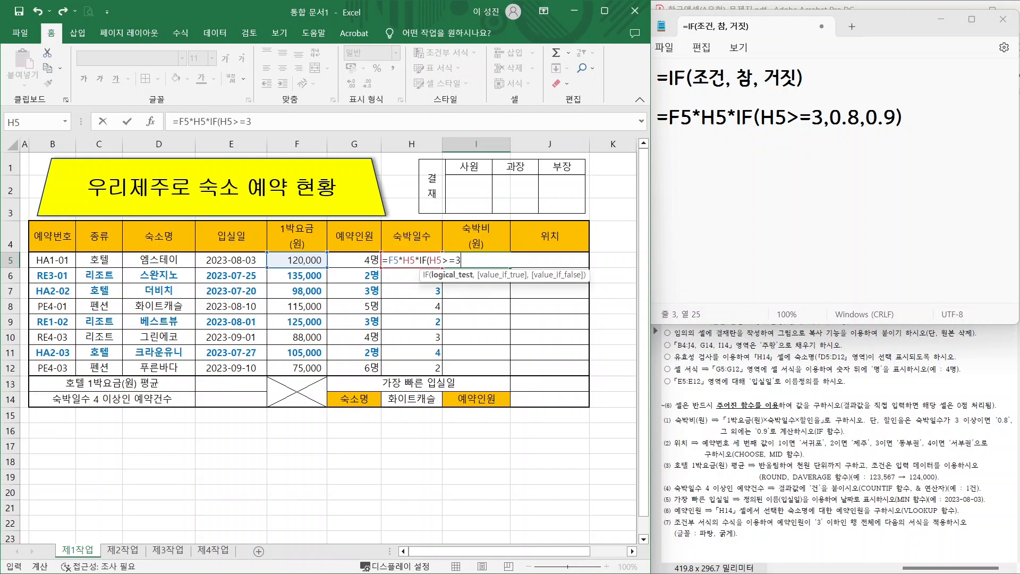
type(",")
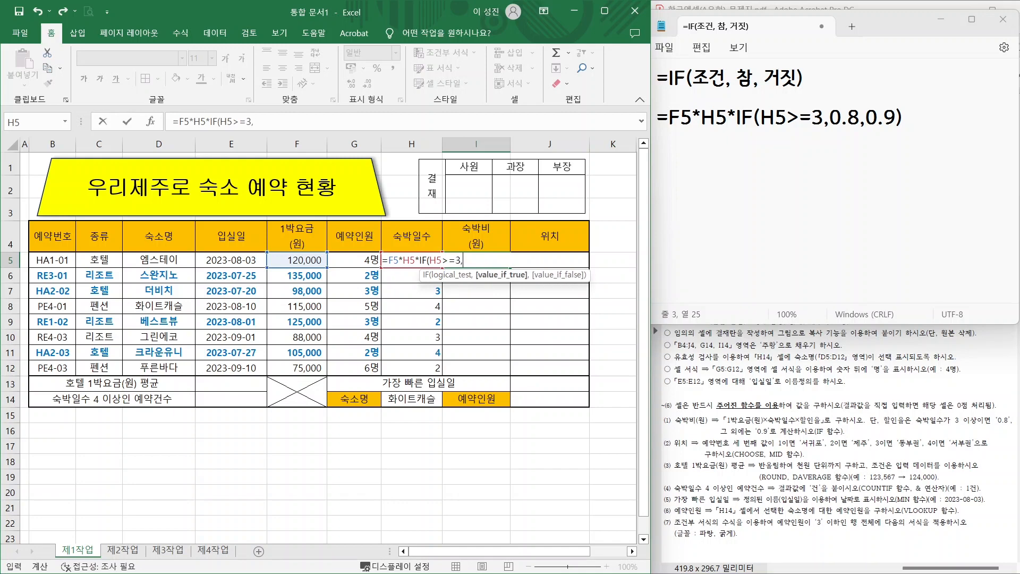
type("0.8,0.9")
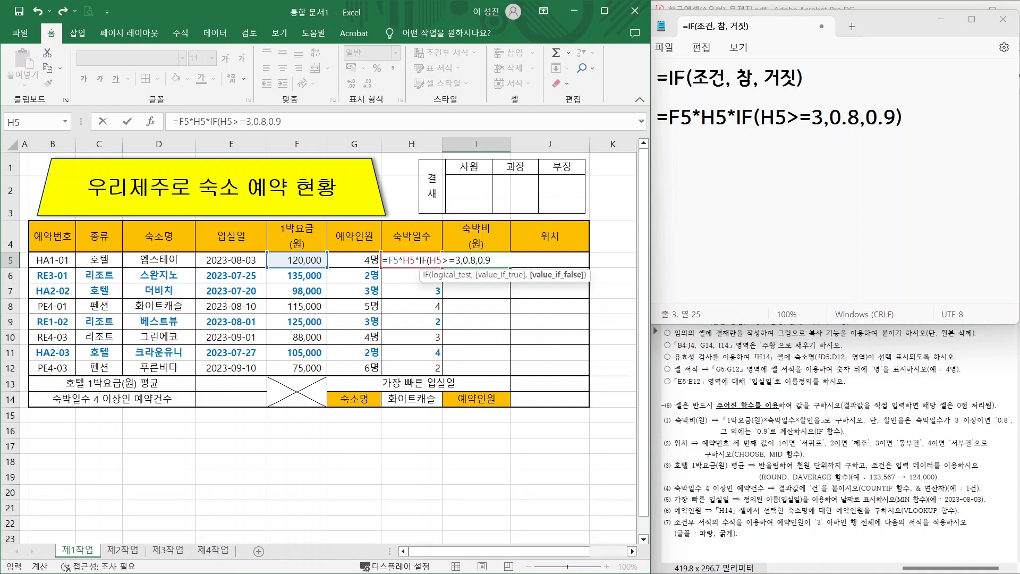
type(")")
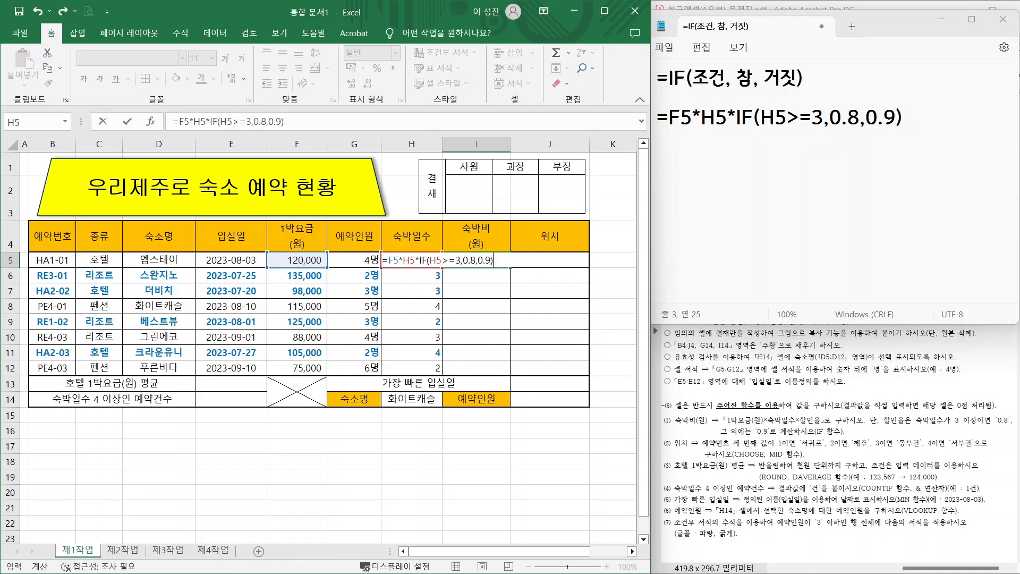
key("Return")
left_click(467, 260)
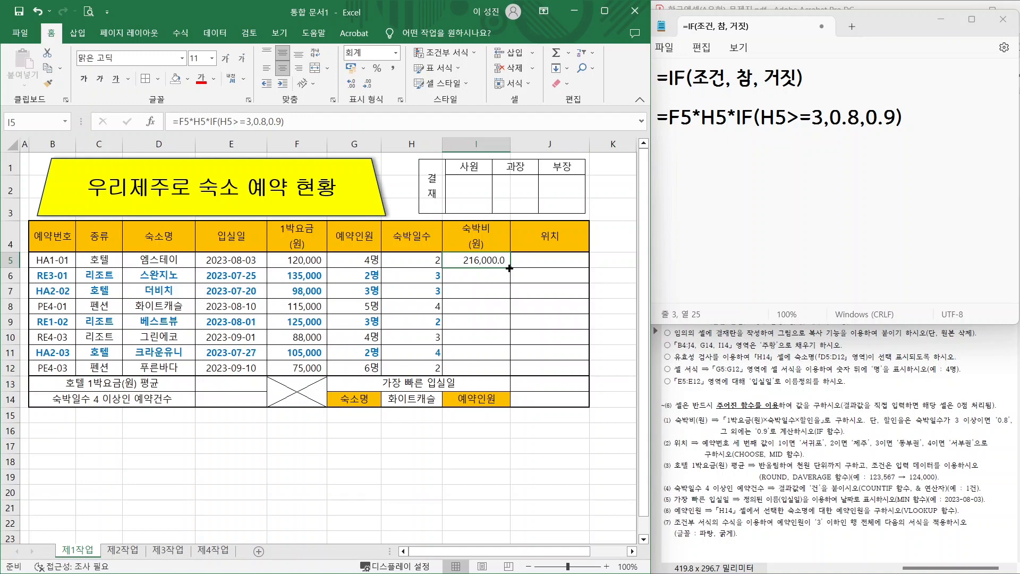
- Fill the 숙박비 formula from I5 down to I12 without copying formatting
left_click_drag(509, 269, 506, 375)
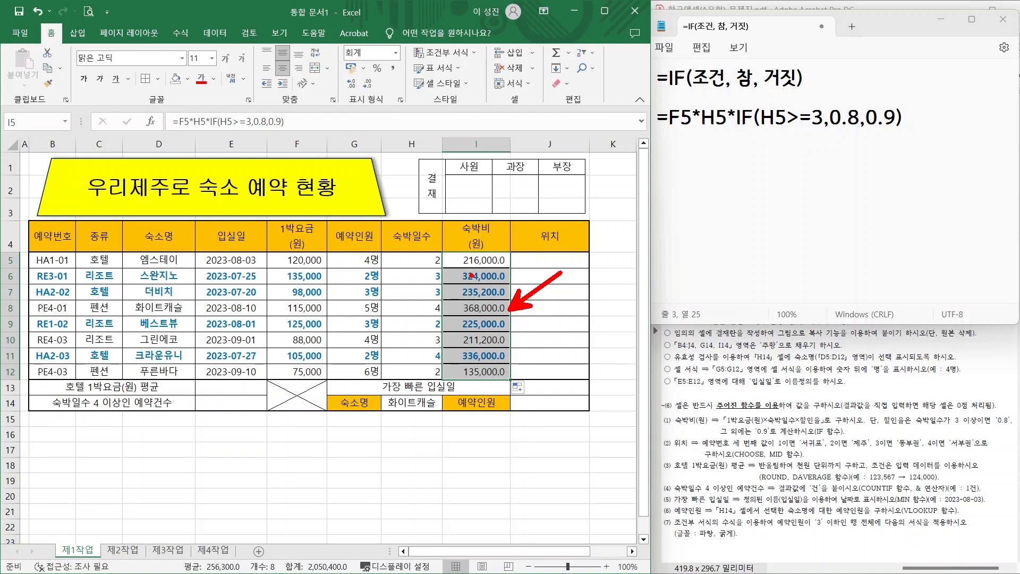
key("Escape")
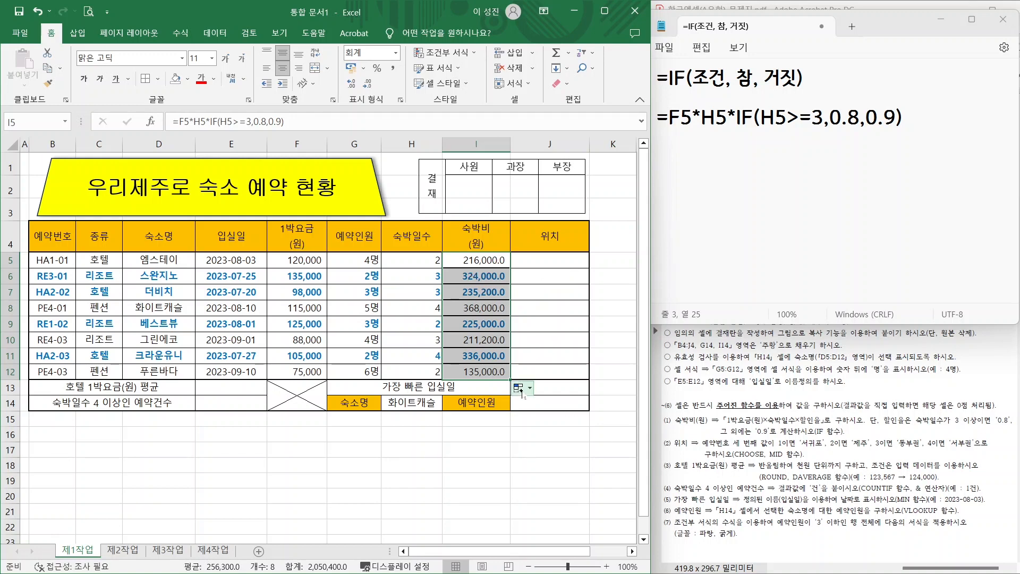
left_click(518, 387)
left_click(552, 436)
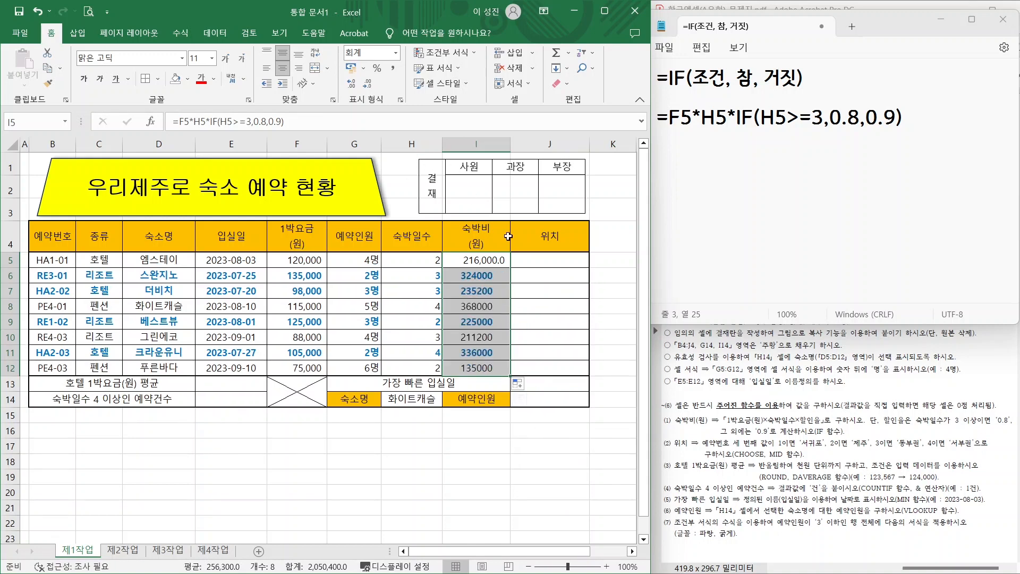
- Apply Comma Style to the amounts in I5:I12 and bring the exam PDF forward
left_click(473, 260)
left_click_drag(473, 260, 493, 372)
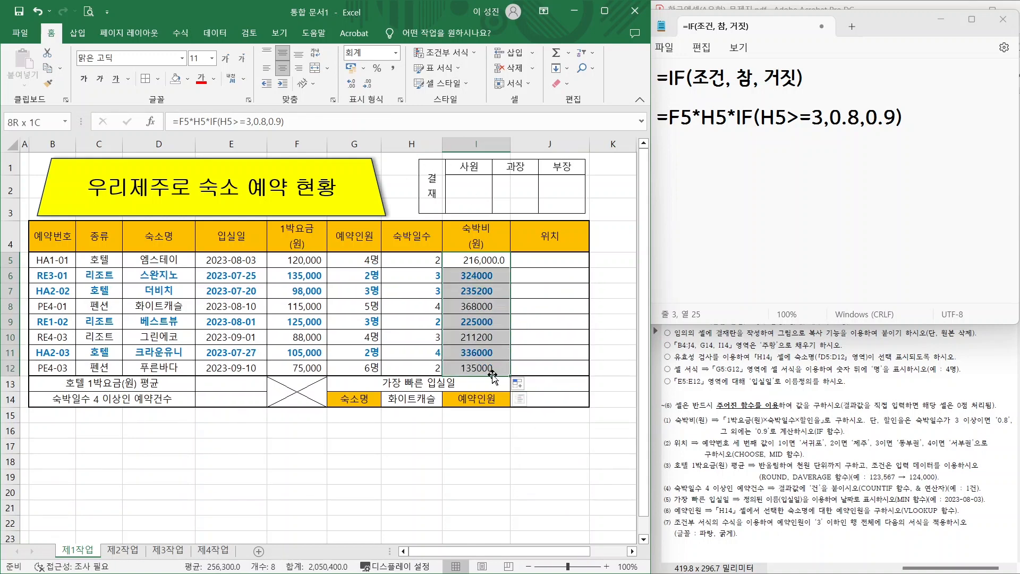
left_click(393, 68)
left_click(549, 259)
left_click(759, 413)
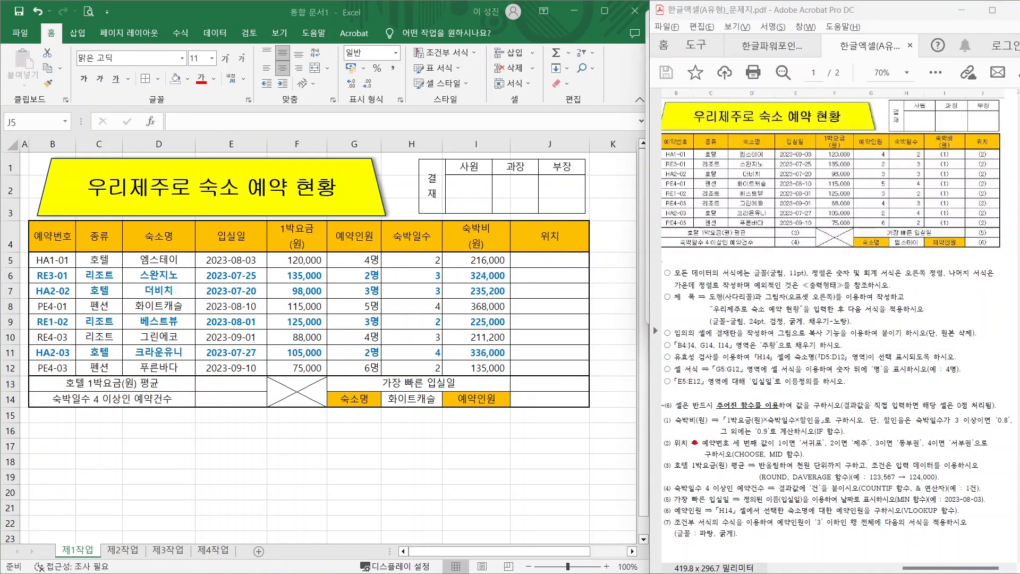
left_click_drag(668, 452, 700, 450)
left_click_drag(777, 451, 971, 445)
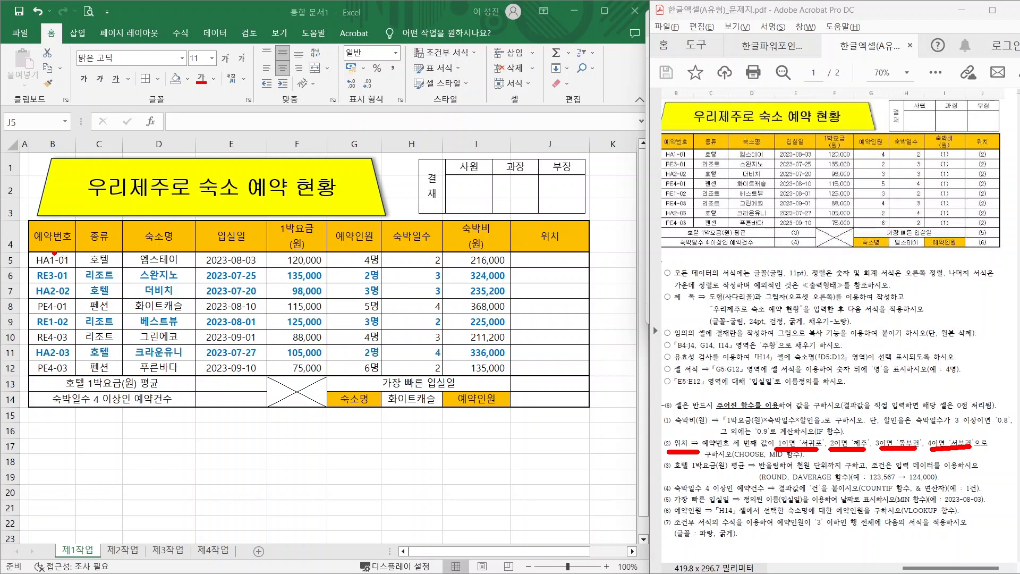
left_click_drag(54, 253, 83, 223)
left_click_drag(751, 460, 726, 497)
left_click_drag(775, 460, 751, 510)
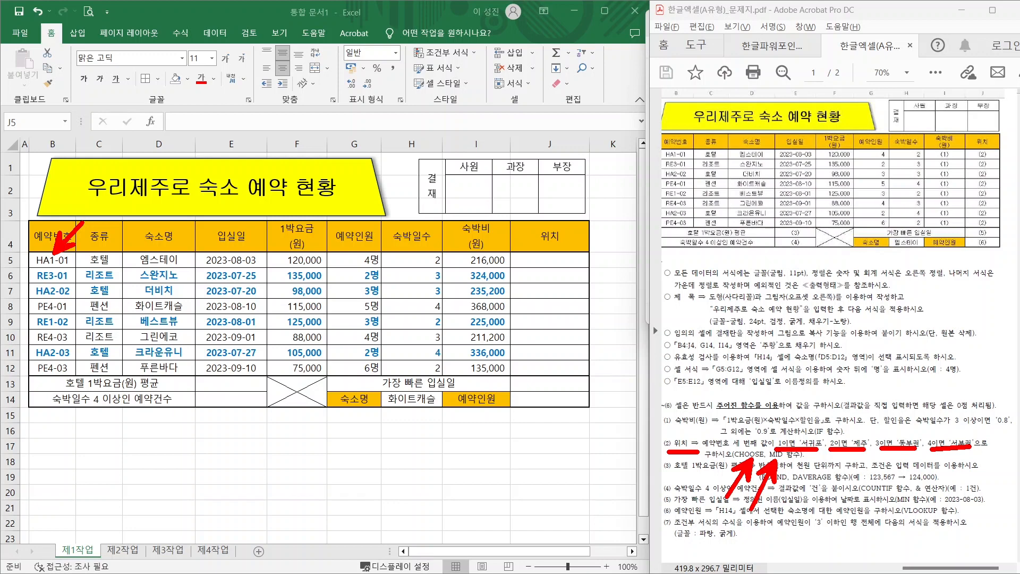
key("Escape")
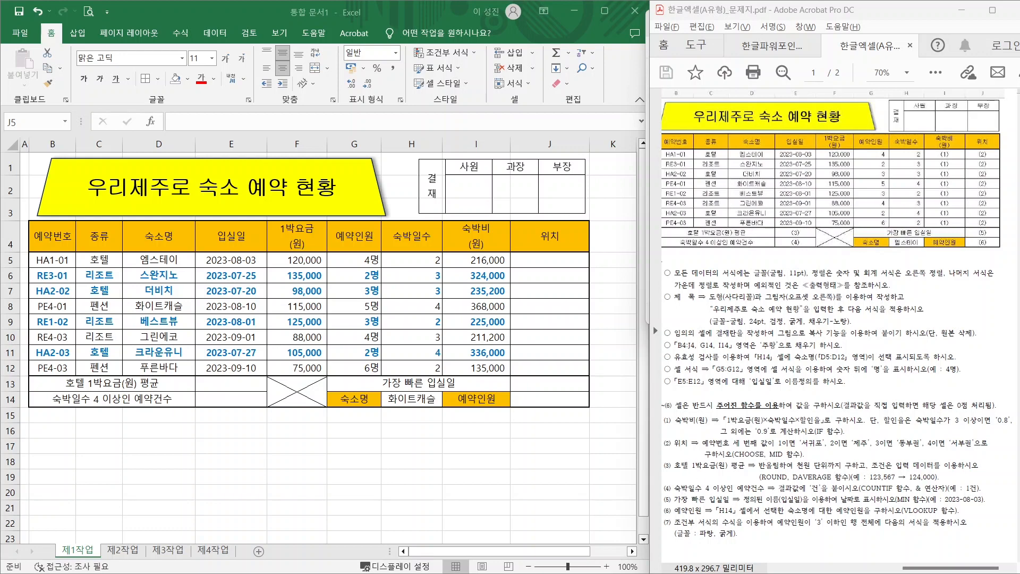
- In the Notepad notes, mark up the CHOOSE syntax's index argument and its four options
key("alt+Tab")
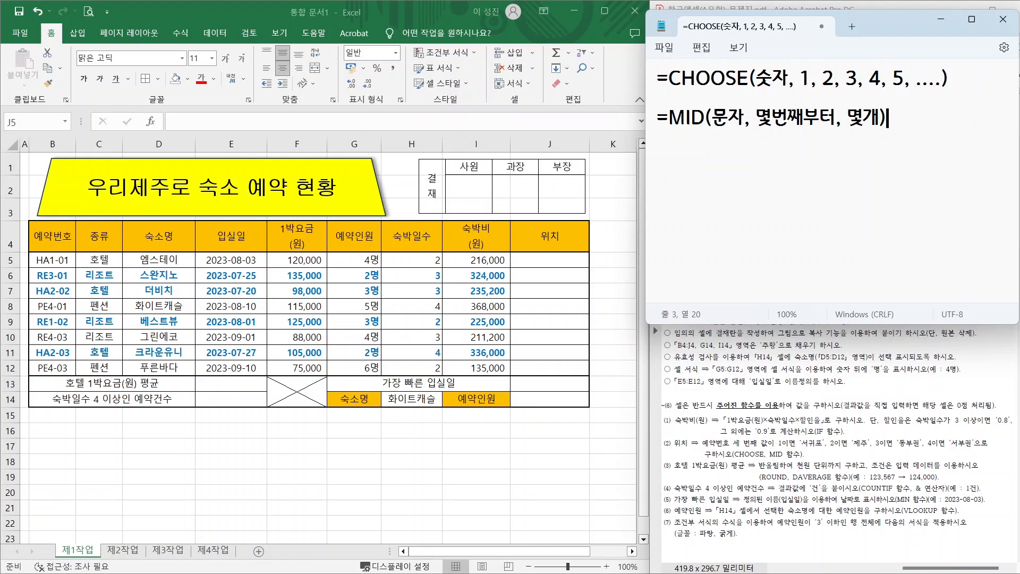
key("ctrl+2")
mouse_move(780, 73)
left_mouse_down()
mouse_move(773, 97)
mouse_move(759, 68)
mouse_move(777, 91)
left_mouse_up()
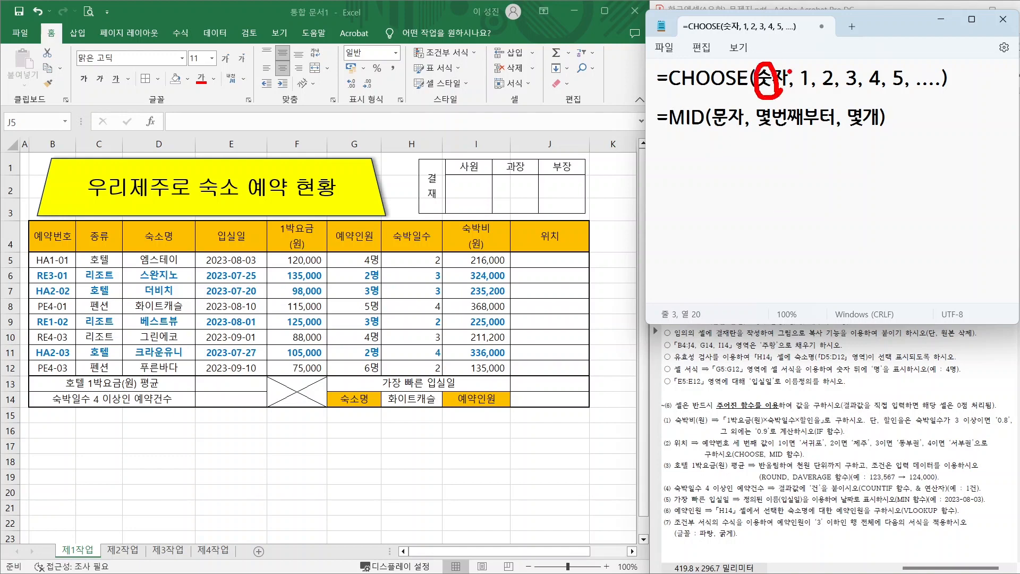
left_click_drag(785, 51, 805, 68)
mouse_move(807, 43)
left_mouse_down()
mouse_move(804, 67)
mouse_move(777, 21)
mouse_move(823, 66)
left_mouse_up()
left_click_drag(827, 41, 823, 66)
mouse_move(823, 65)
left_mouse_down()
mouse_move(802, 18)
mouse_move(847, 68)
left_mouse_up()
mouse_move(850, 45)
left_mouse_down()
mouse_move(848, 68)
mouse_move(826, 20)
mouse_move(869, 63)
left_mouse_up()
left_click_drag(873, 43, 870, 63)
left_click_drag(869, 63, 849, 23)
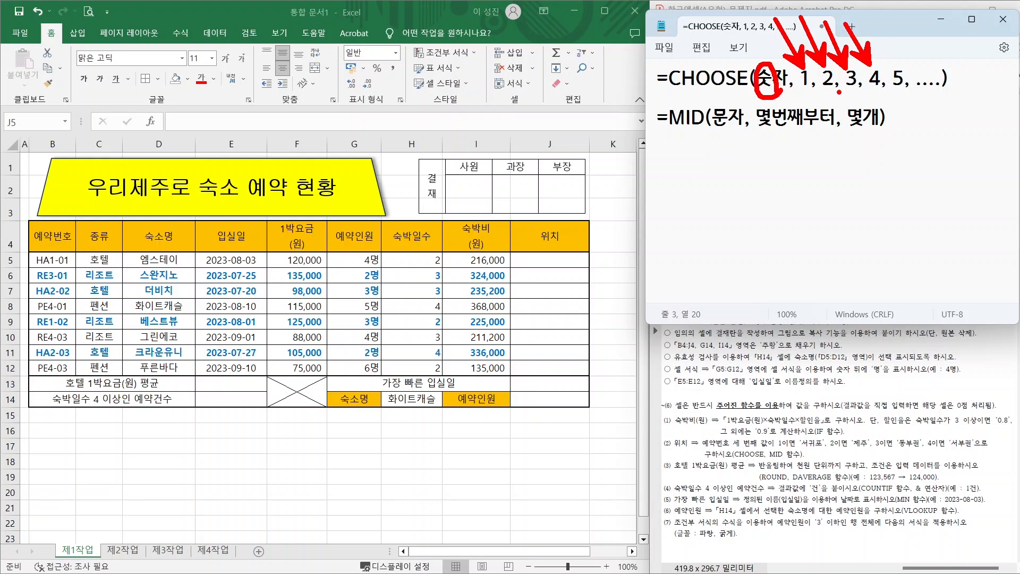
- Underline the MID syntax, mark each reservation number's third character, clear the ink, and start a new line
left_click_drag(681, 134, 855, 134)
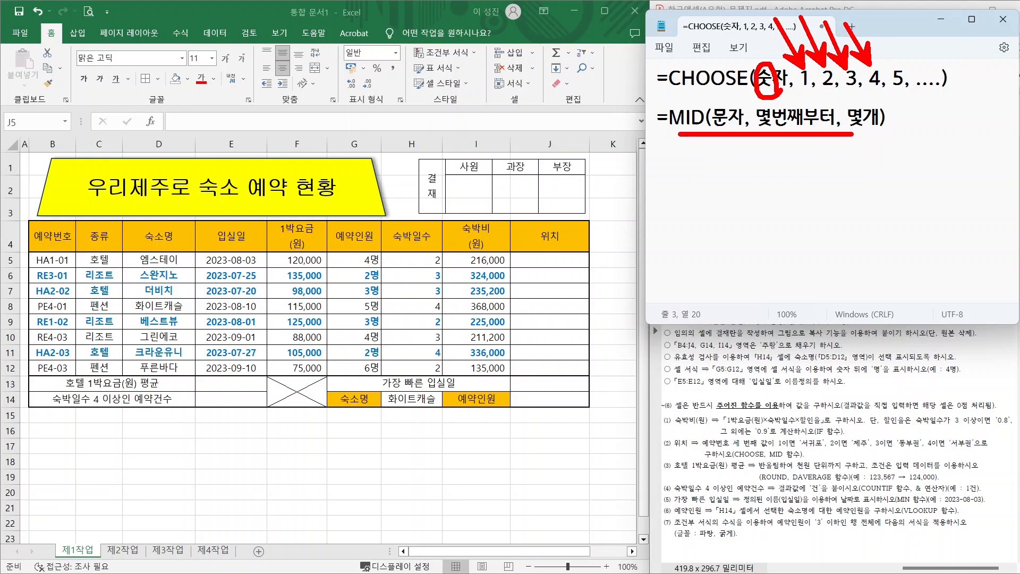
left_click_drag(27, 250, 77, 270)
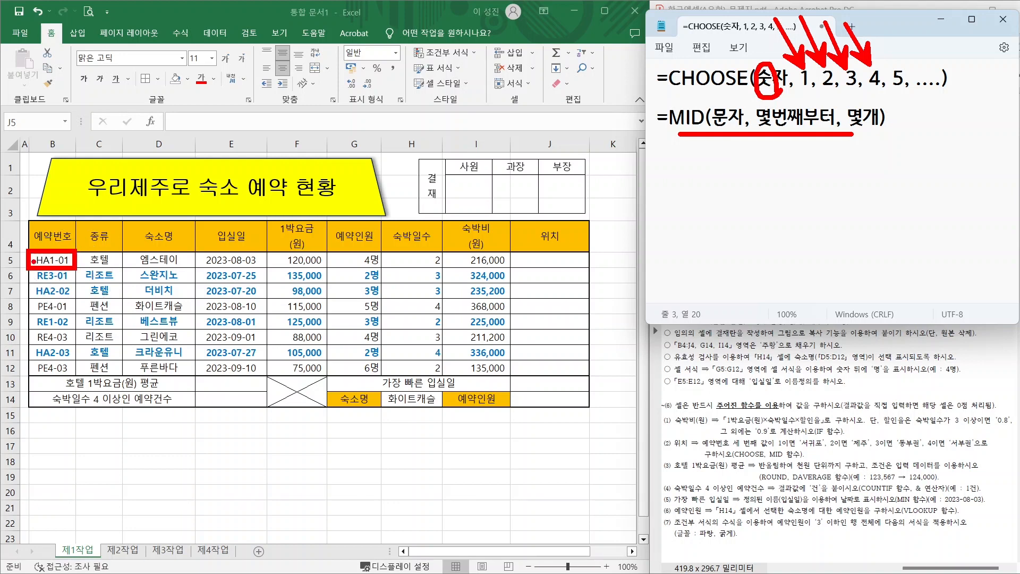
left_click_drag(57, 256, 71, 240)
left_click_drag(57, 280, 78, 259)
left_click_drag(60, 297, 73, 284)
left_click_drag(56, 317, 83, 289)
key("Escape")
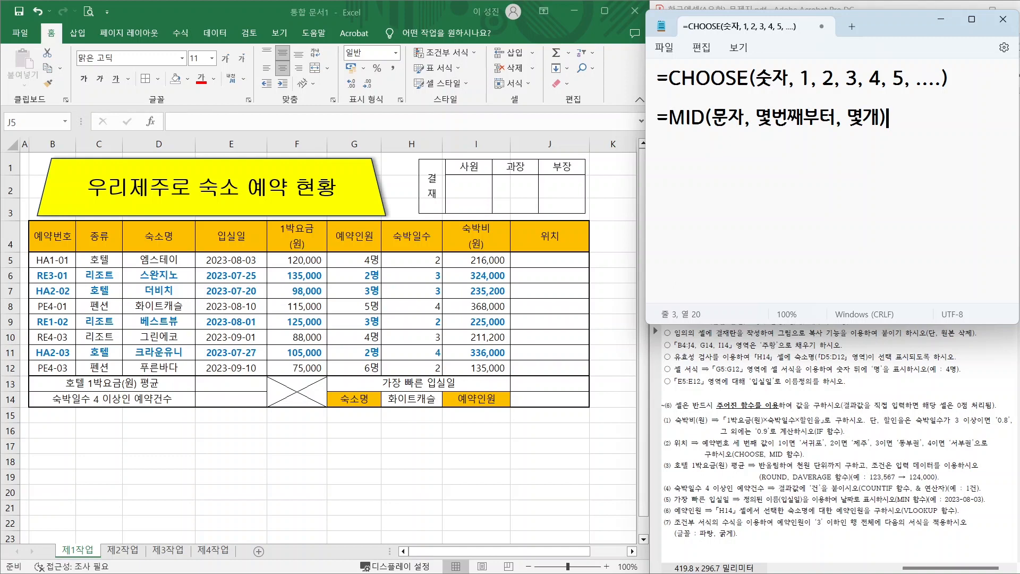
key("Return")
key("Return")
- Begin the notes formula with =CHOOSE(MID(B5,3,1), taking B5's third character
type("=")
type("ㅊ")
key("BackSpace")
type("CHOOSE")
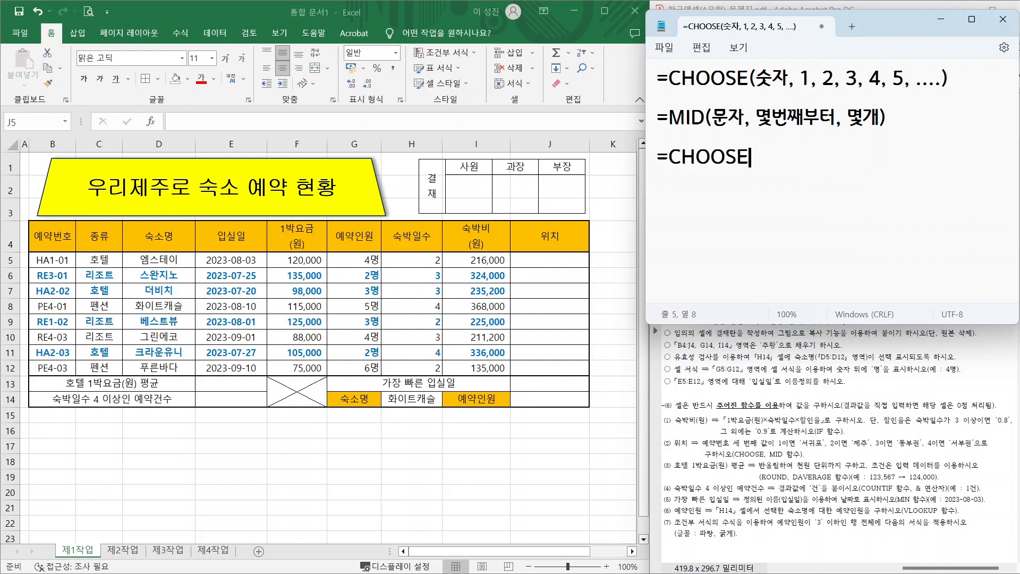
type("(")
type("MID(")
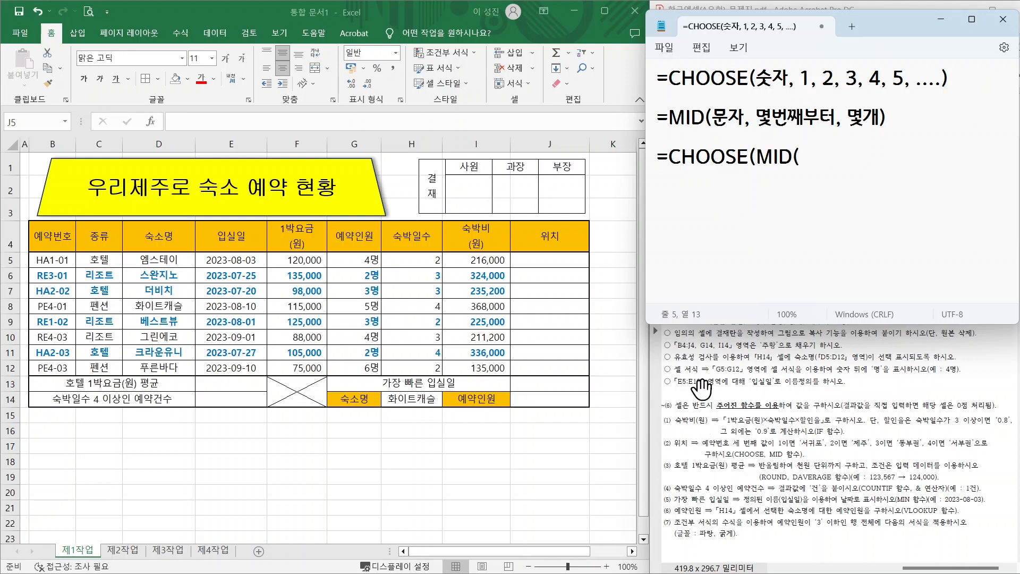
left_click_drag(29, 252, 77, 271)
key("Escape")
type("B5,3,1)")
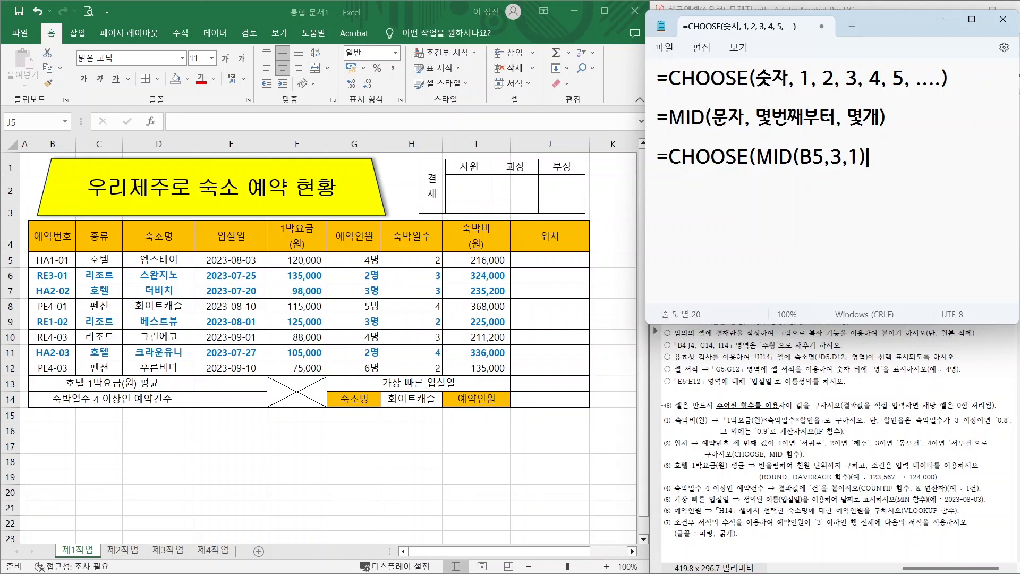
type(",")
- Finish it with the options "서귀포", "제주", "동부권", "서부권" and closing parentheses
key("Return")
type("\"서귀포")
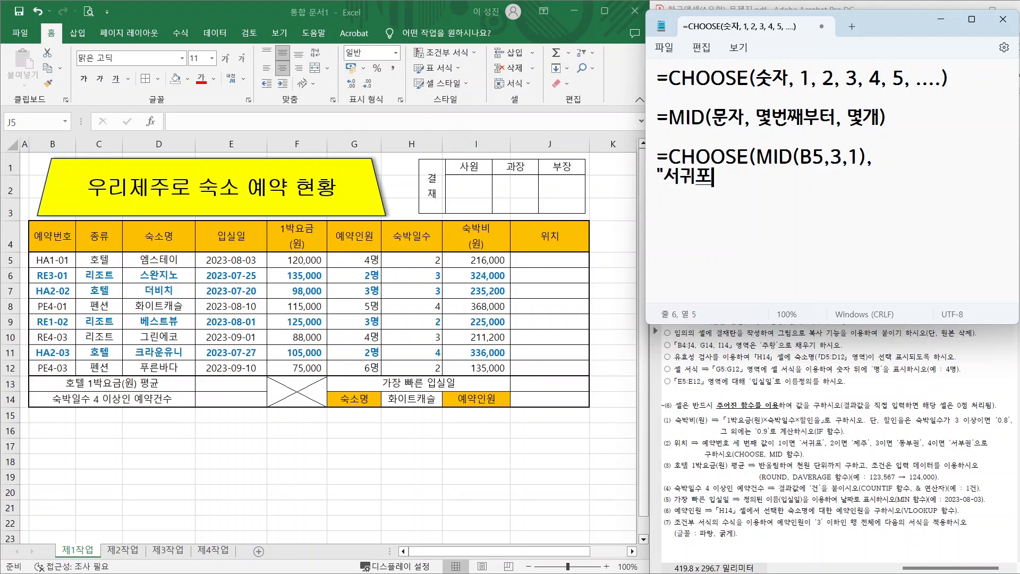
type("\", \"제주\", \"동")
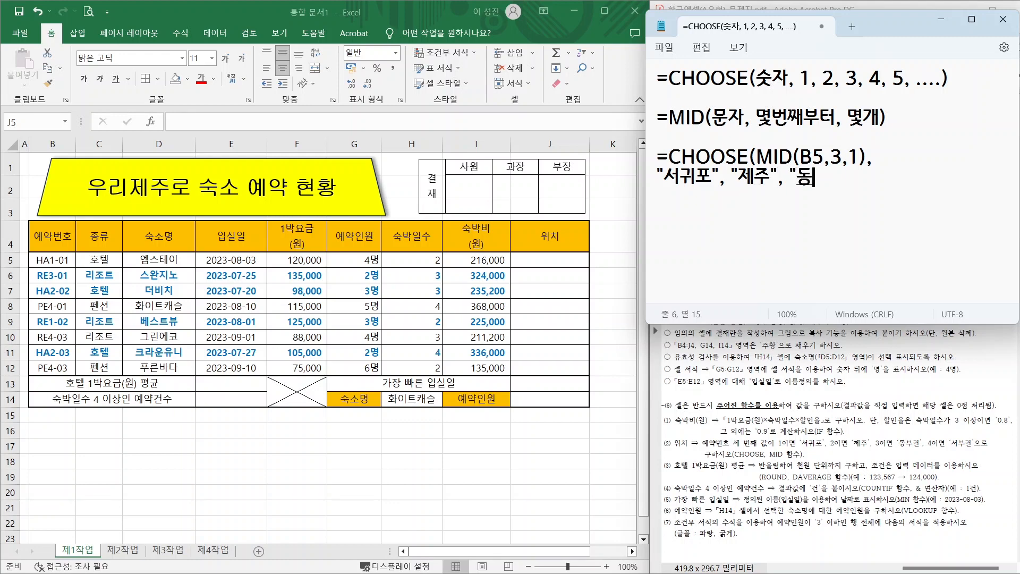
type("부권\", \"서부구")
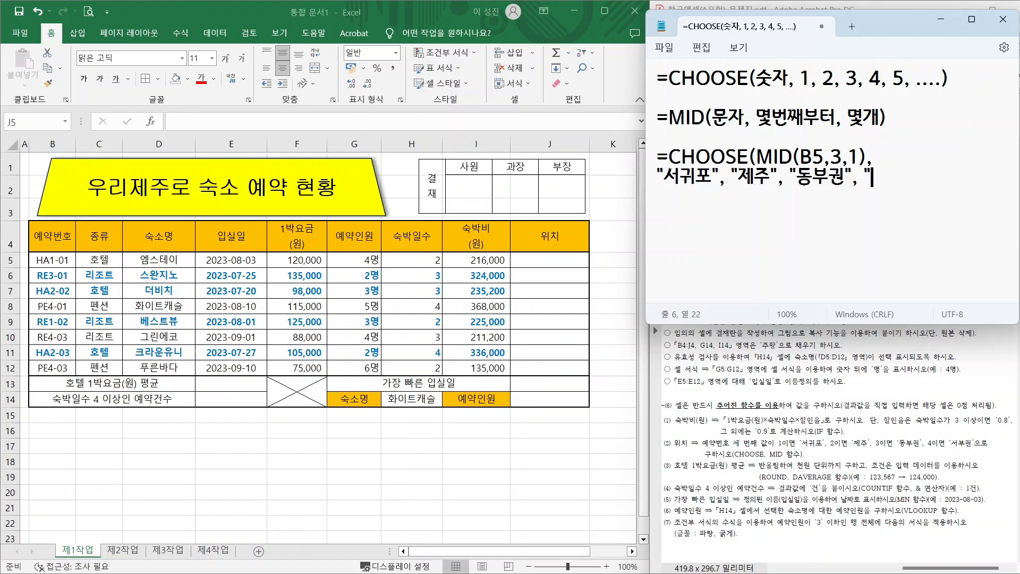
type("권\"")
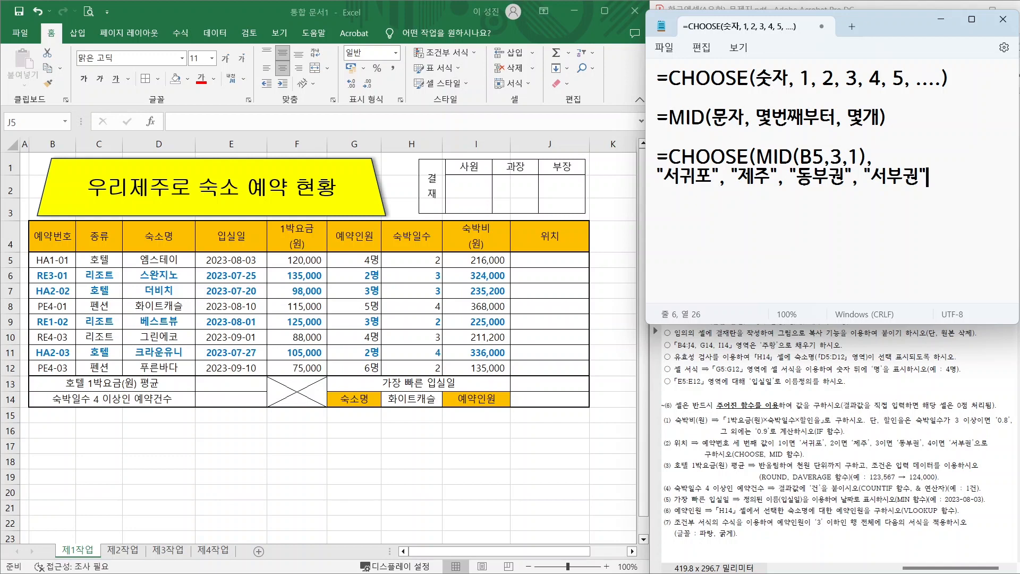
type(")")
left_click(528, 259)
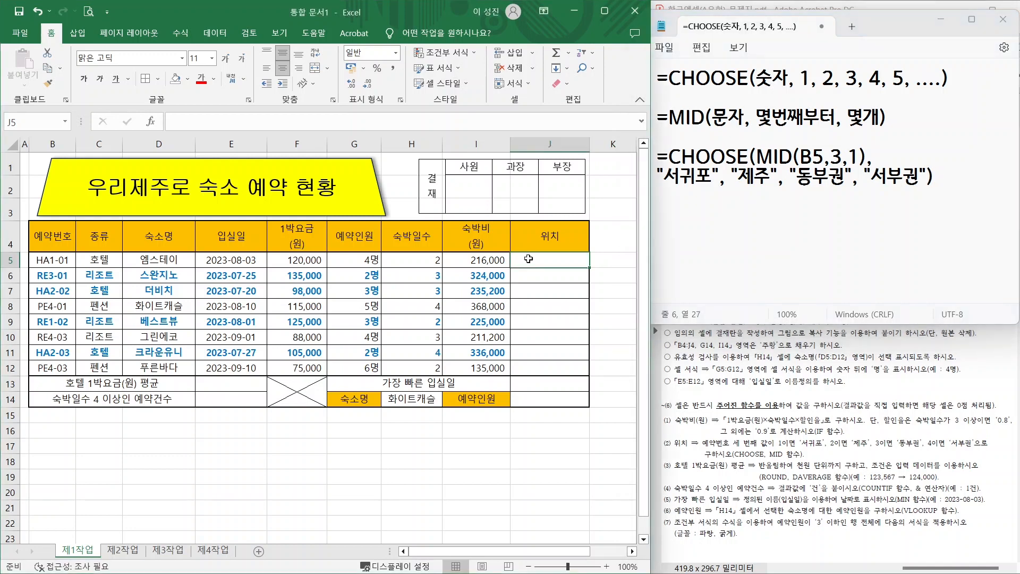
- Enter =CHOOSE(MID(B5,3,1),"서귀포","제주","동부권","서부권") in J5 so it shows 서귀포
type("=")
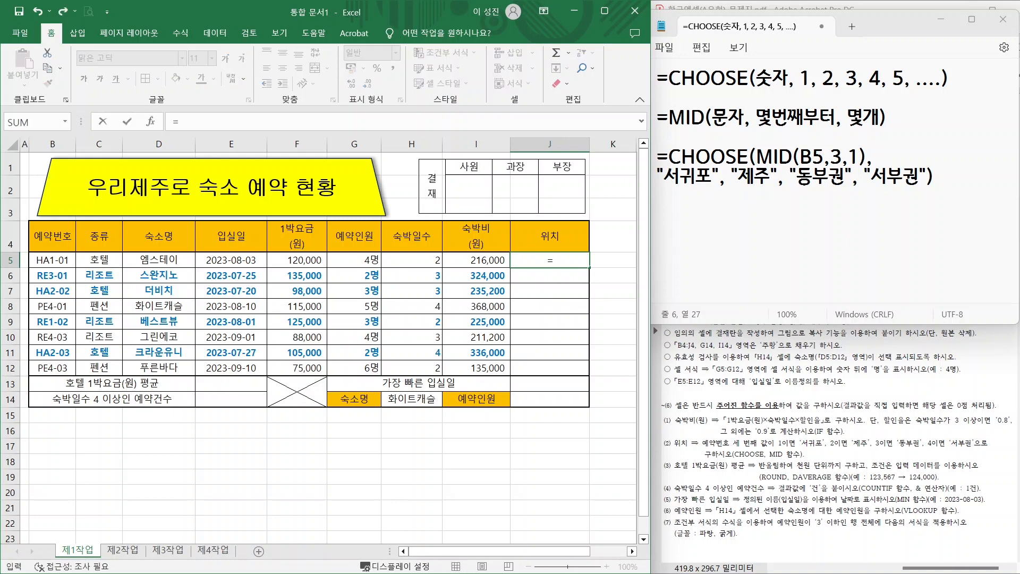
type("CH")
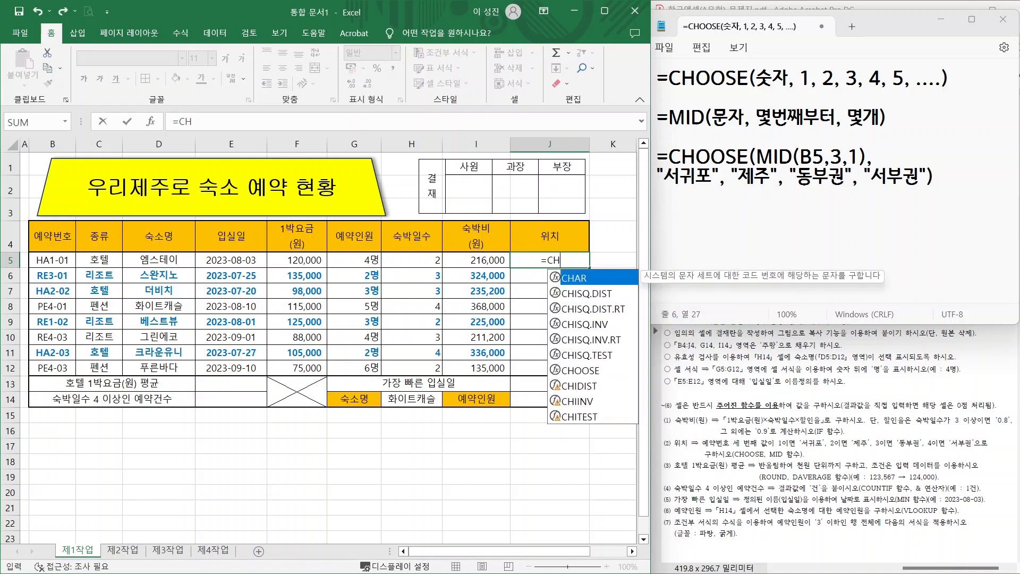
left_click(587, 375)
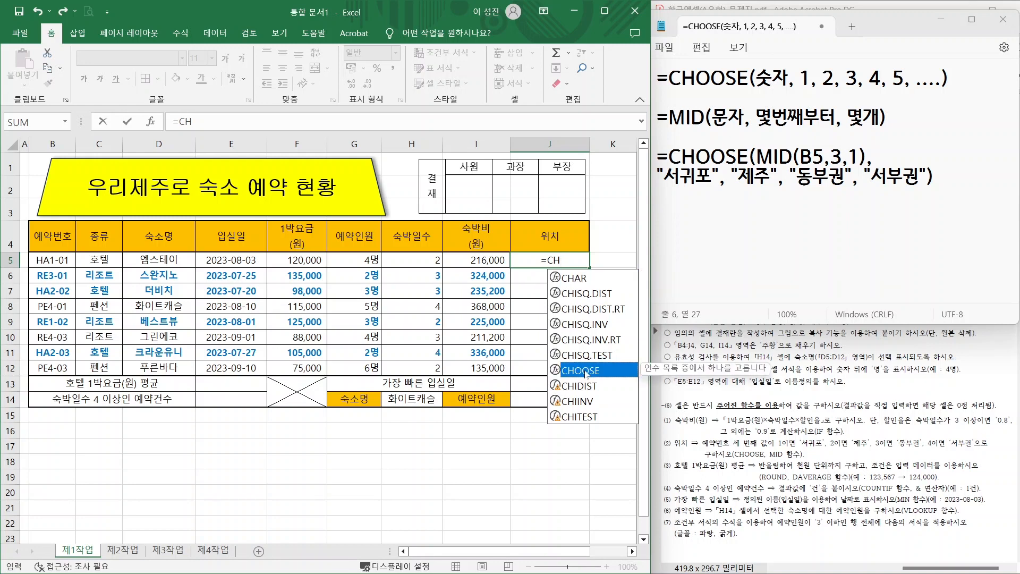
double_click(587, 371)
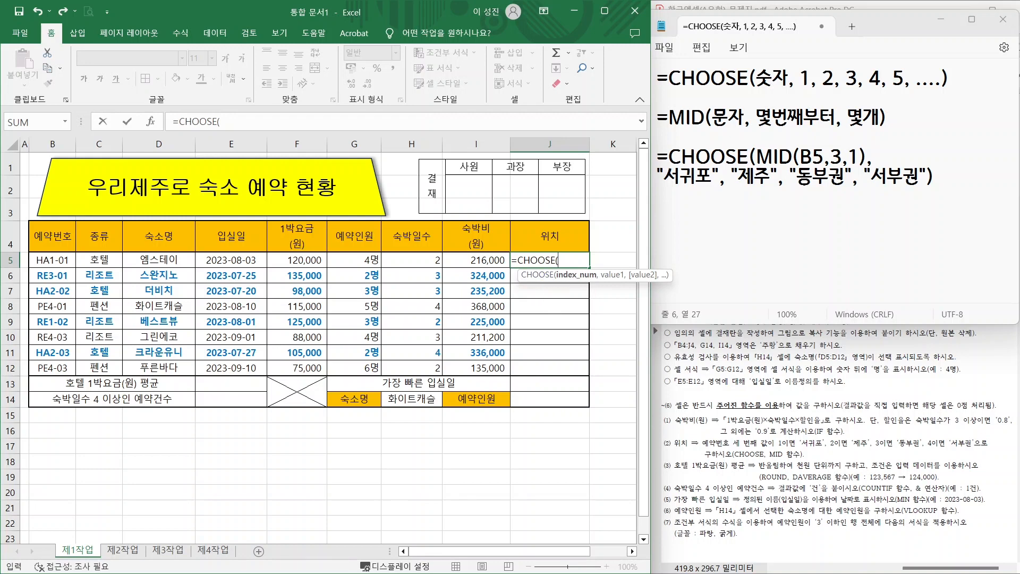
type("MI")
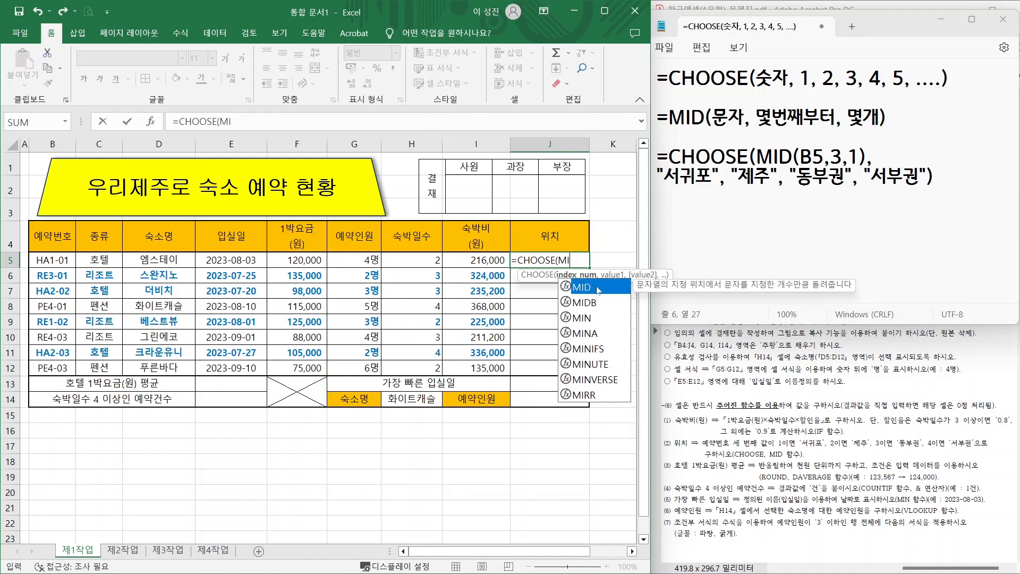
key("Tab")
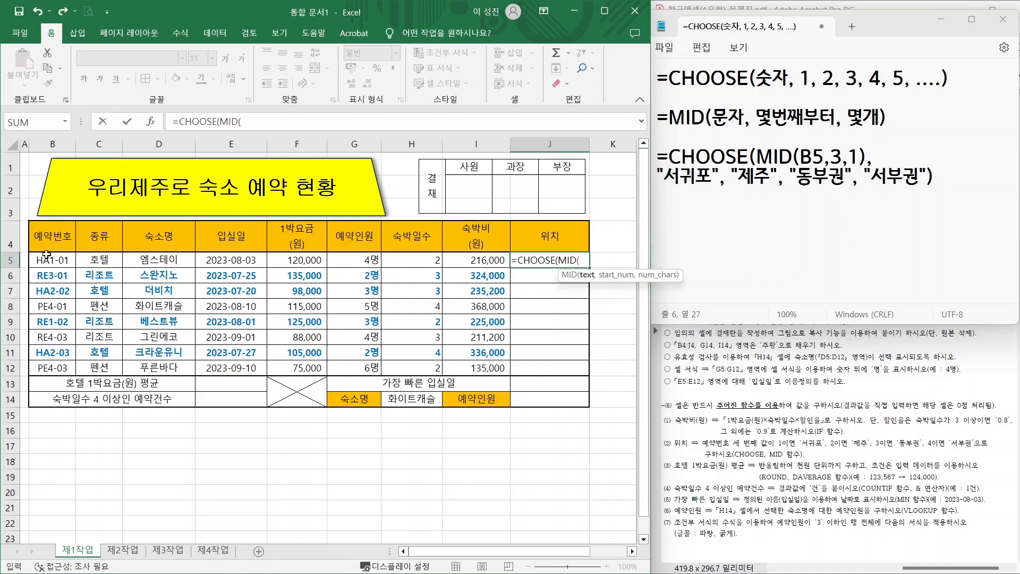
left_click(52, 262)
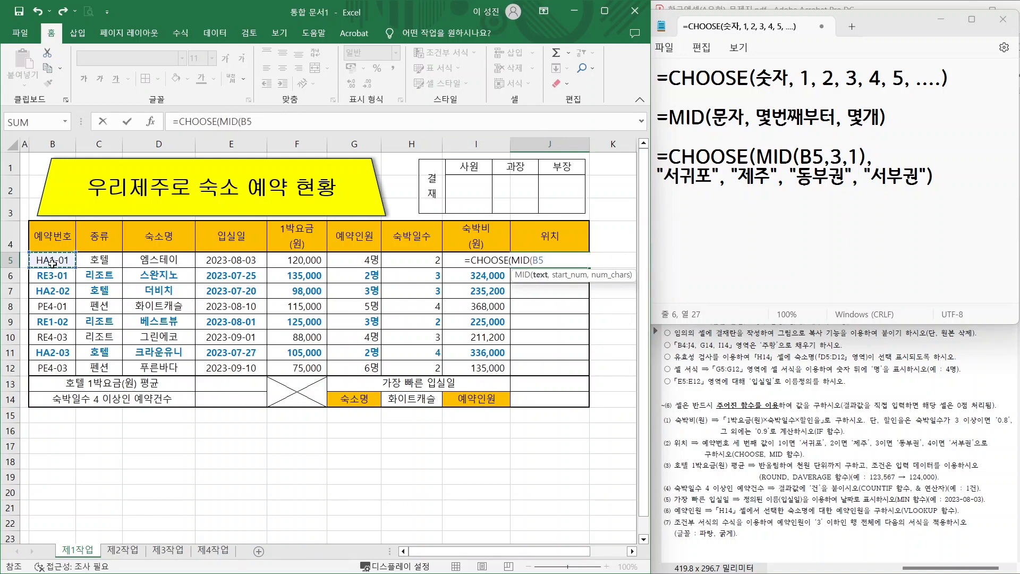
type(",")
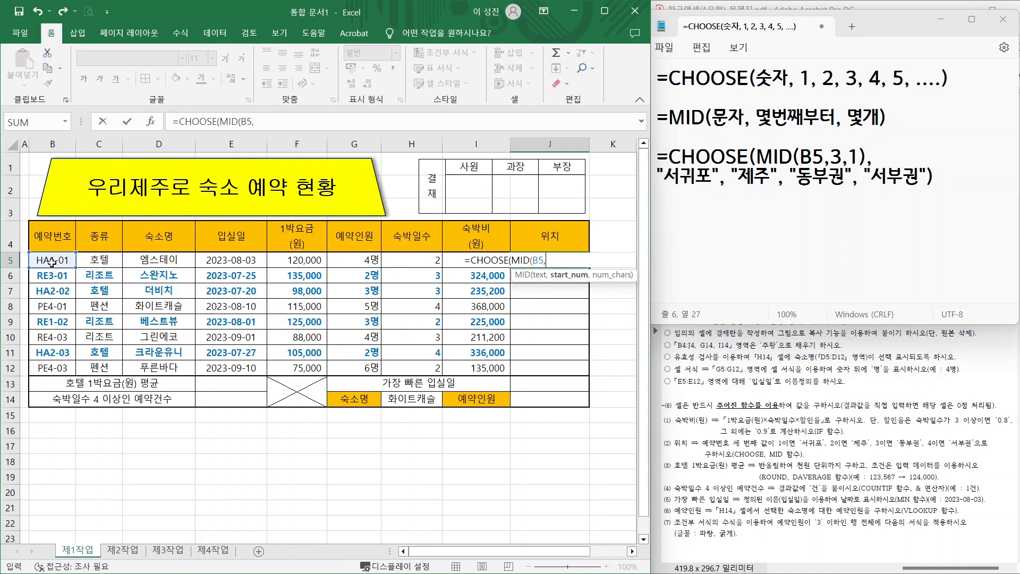
type("3,1)")
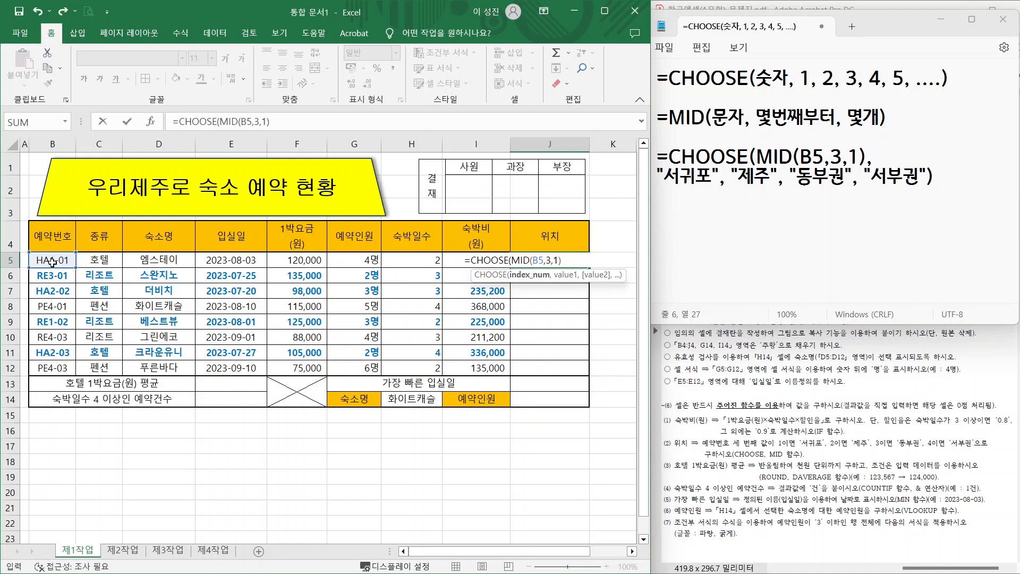
type(",")
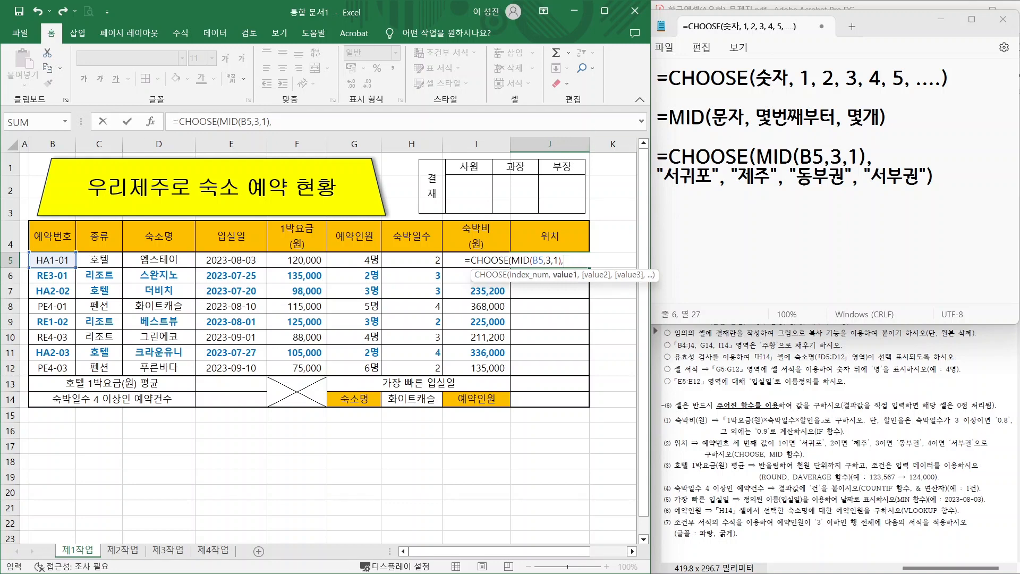
type("\"서귀포\",\"")
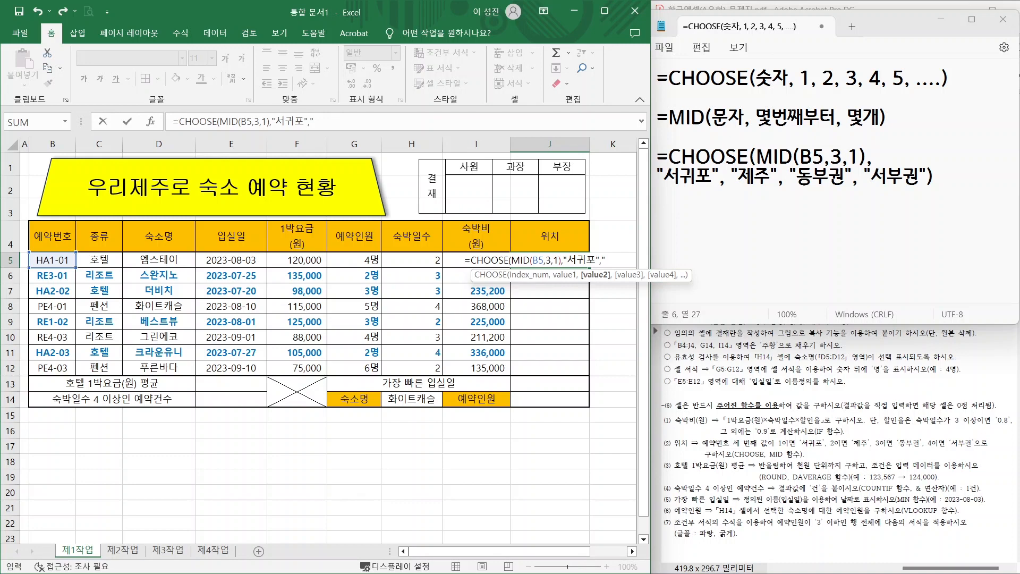
type("제주\",\"동")
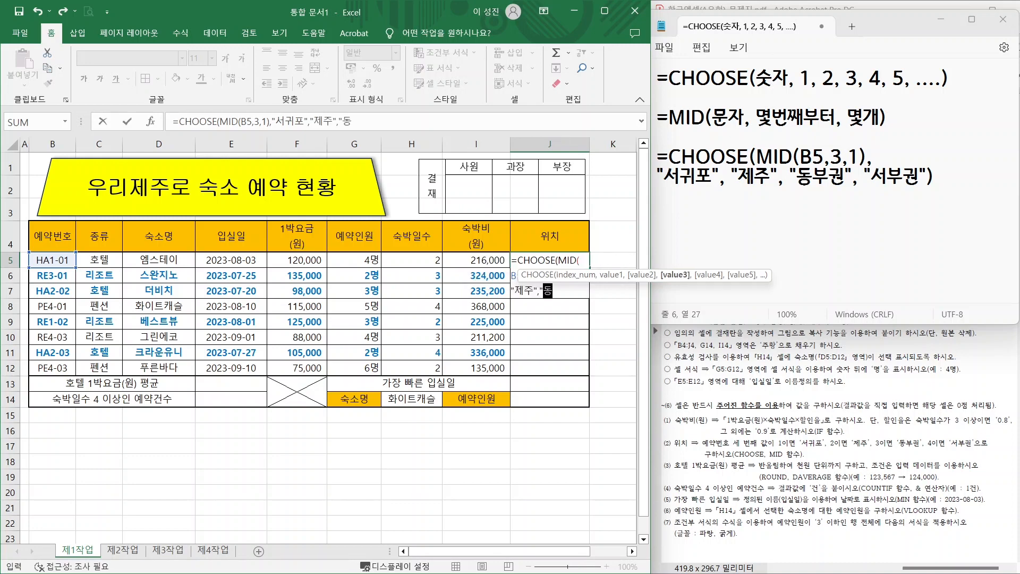
type("부권\".")
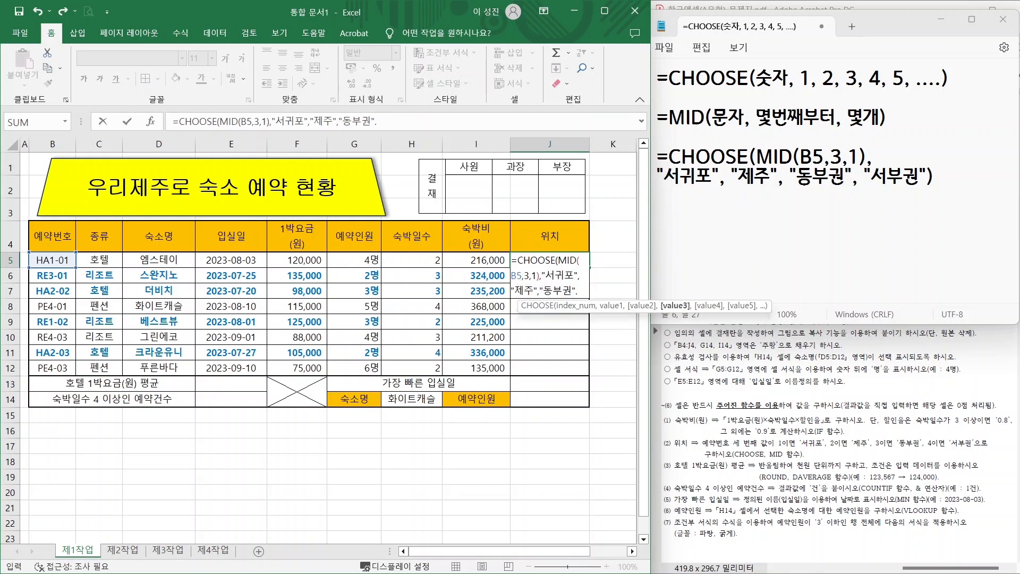
key("BackSpace")
type(",\"서부")
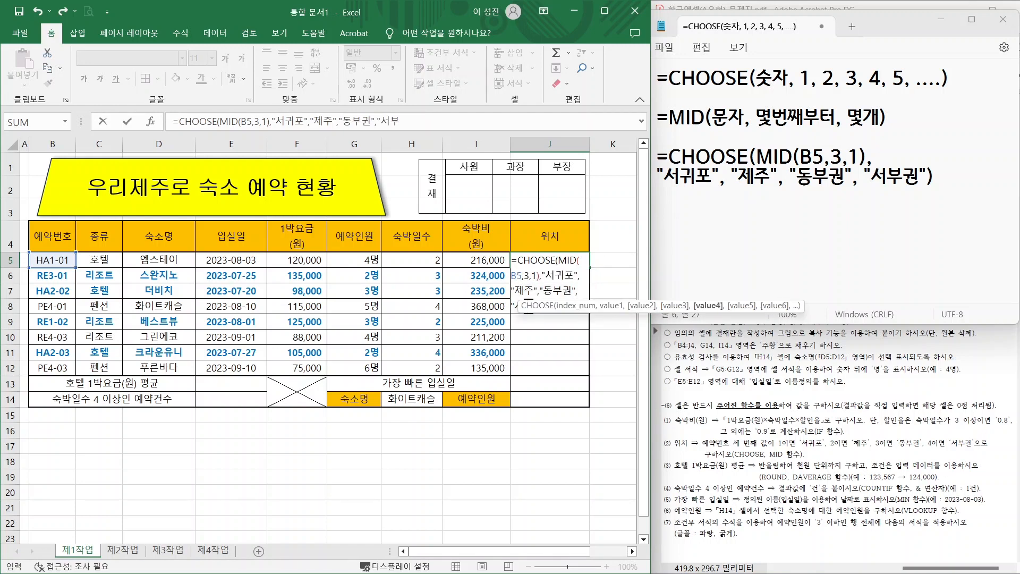
type("권\")")
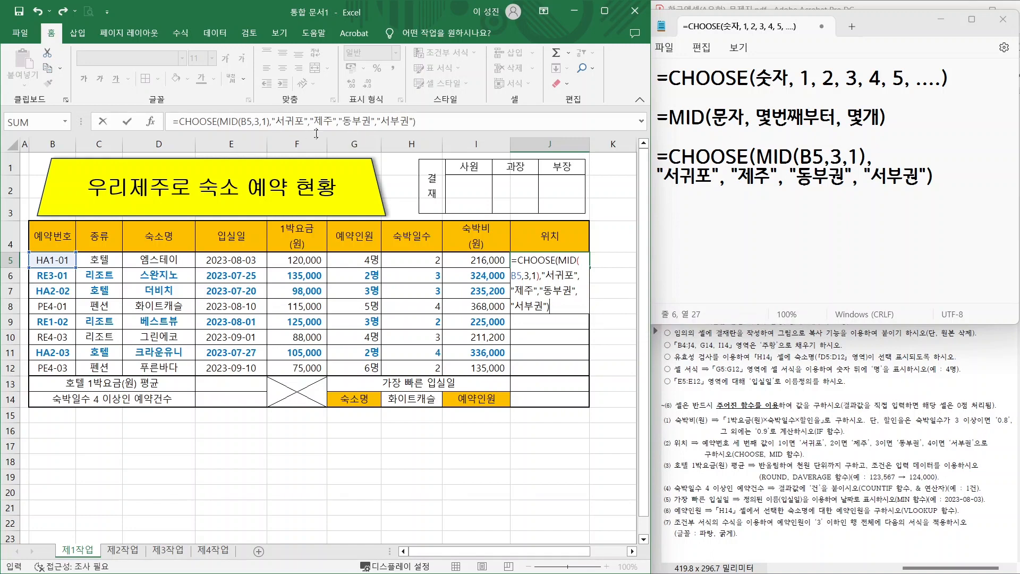
key("Return")
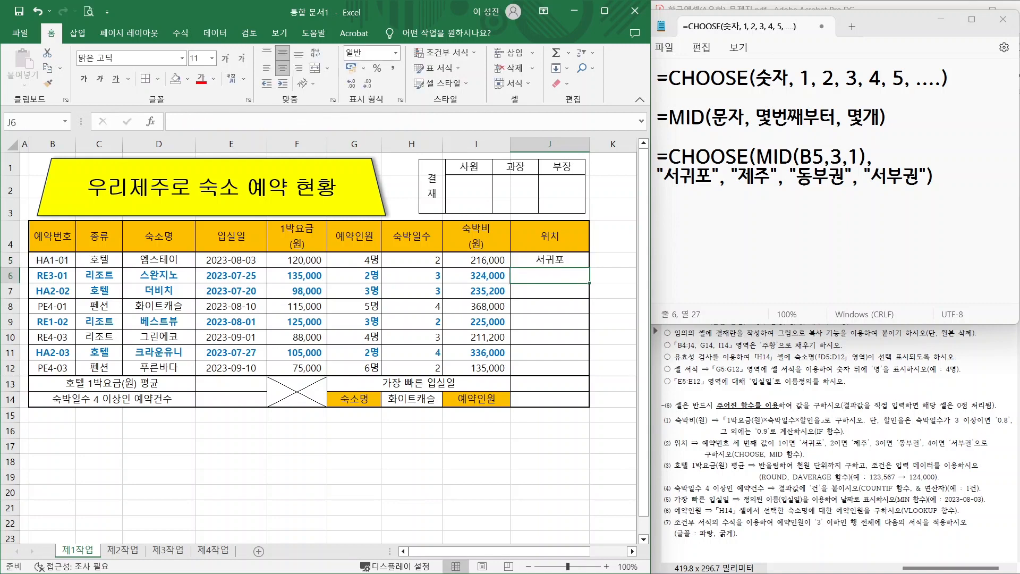
- Copy J5's location formula down to J12 without formatting, labelling all eight bookings
left_click(554, 257)
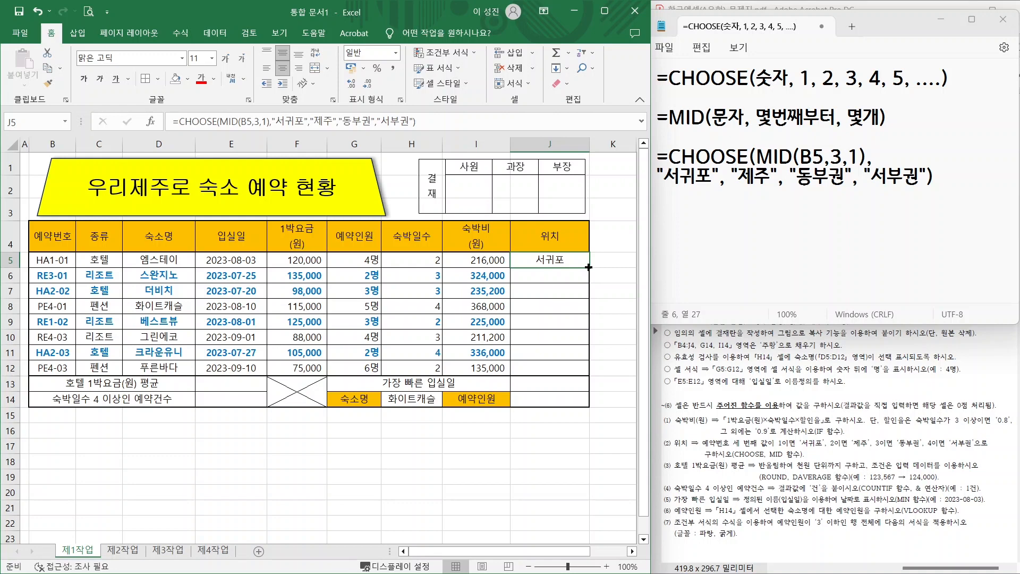
left_click_drag(589, 267, 590, 378)
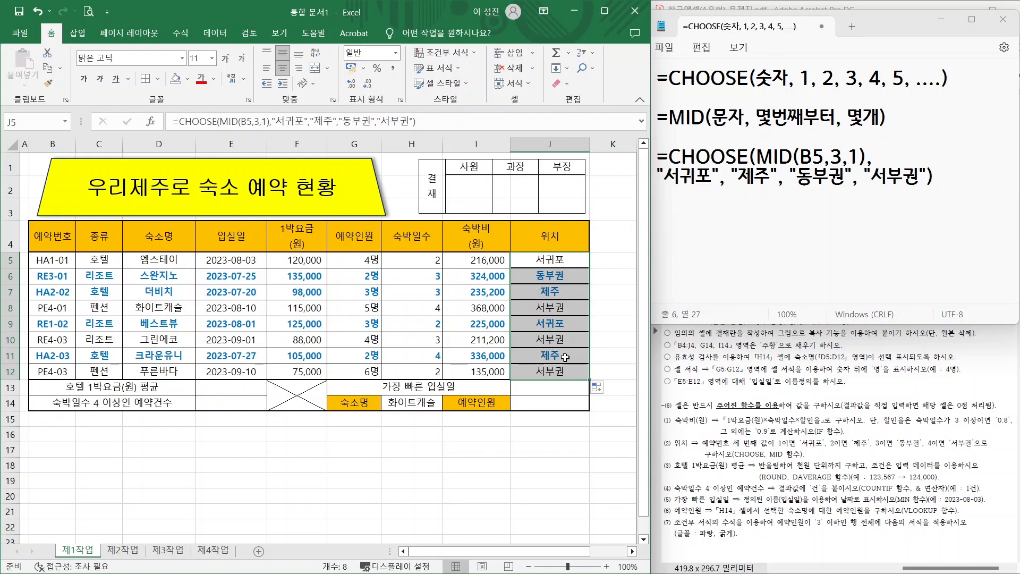
left_click(597, 388)
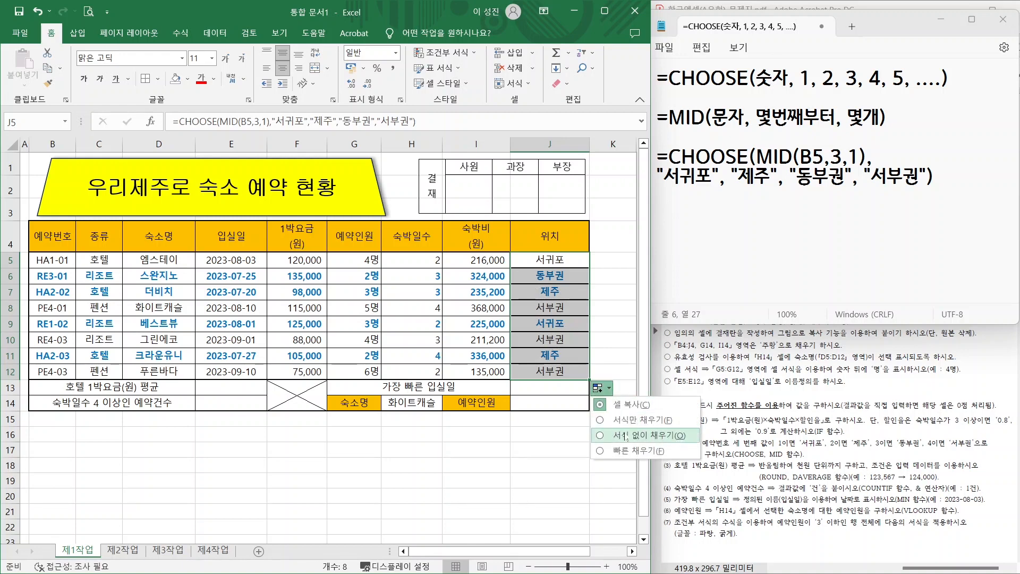
left_click(626, 437)
left_click(526, 463)
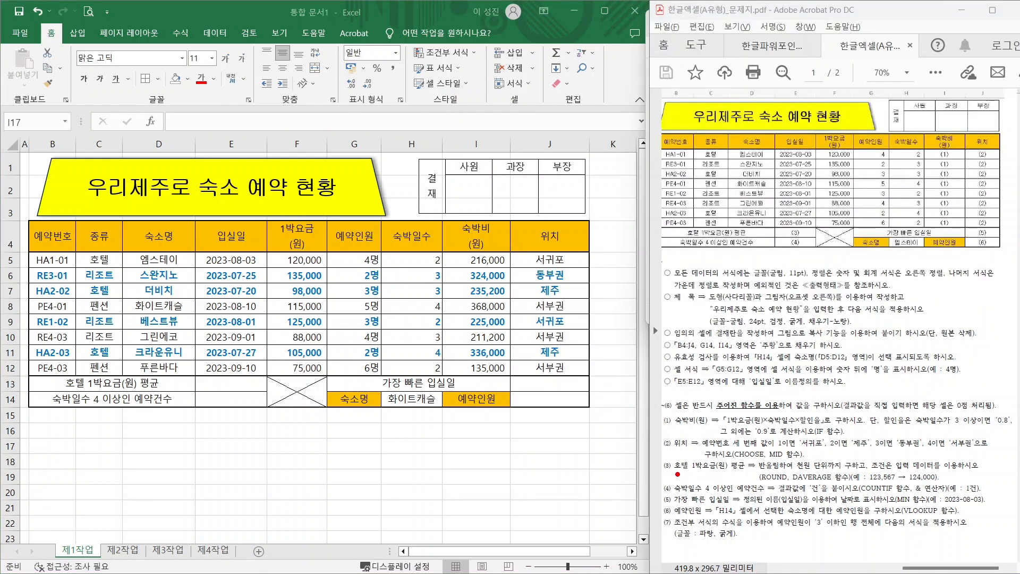
- Mark the PDF's hotel average-rate task, rounding requirement and DAVERAGE hint, then clear the ink
left_click_drag(676, 475, 745, 475)
mouse_move(778, 472)
left_mouse_down()
mouse_move(781, 446)
mouse_move(790, 472)
left_mouse_up()
left_click(796, 468)
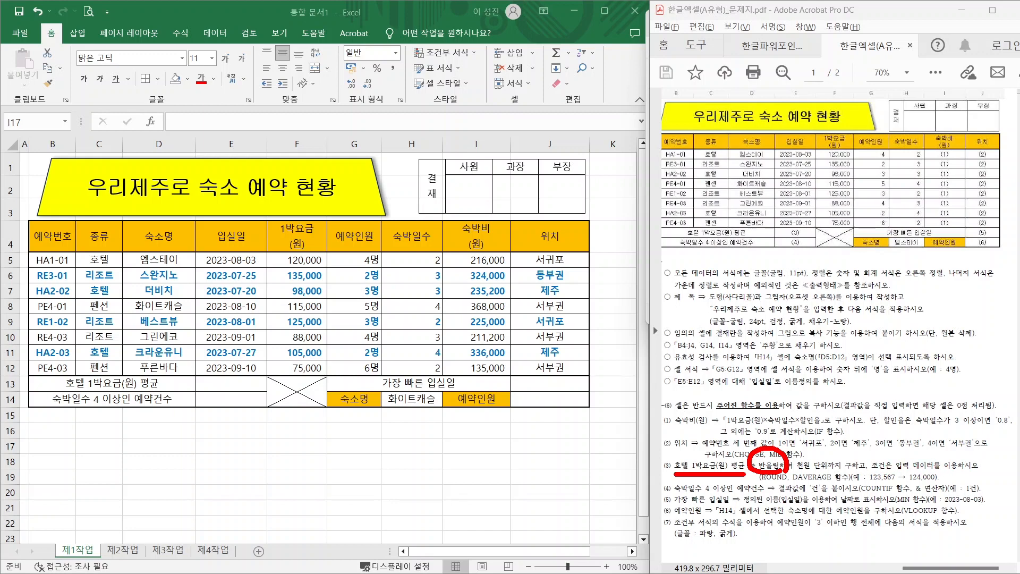
left_click_drag(772, 483, 752, 511)
left_click_drag(810, 484, 795, 517)
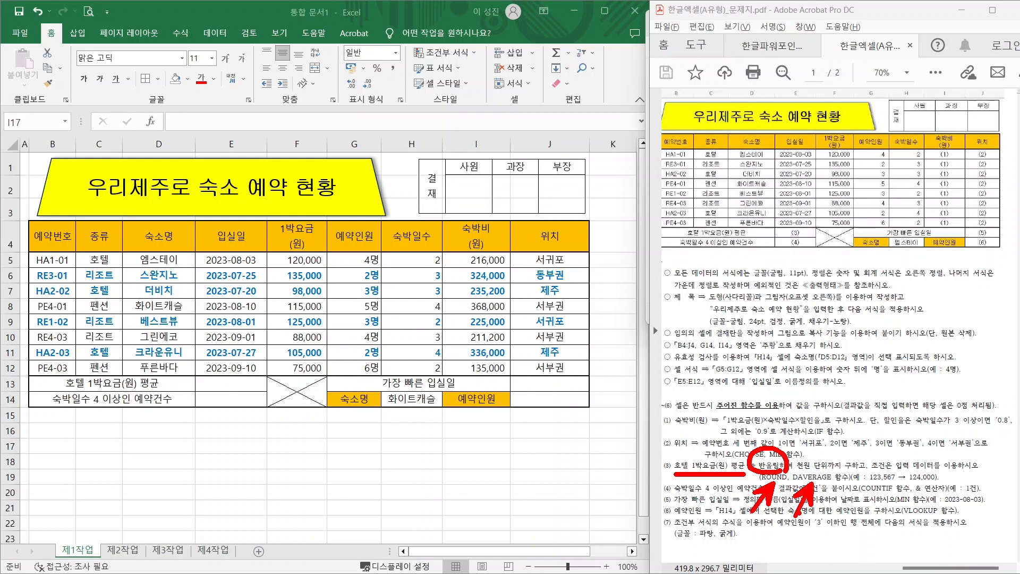
key("Escape")
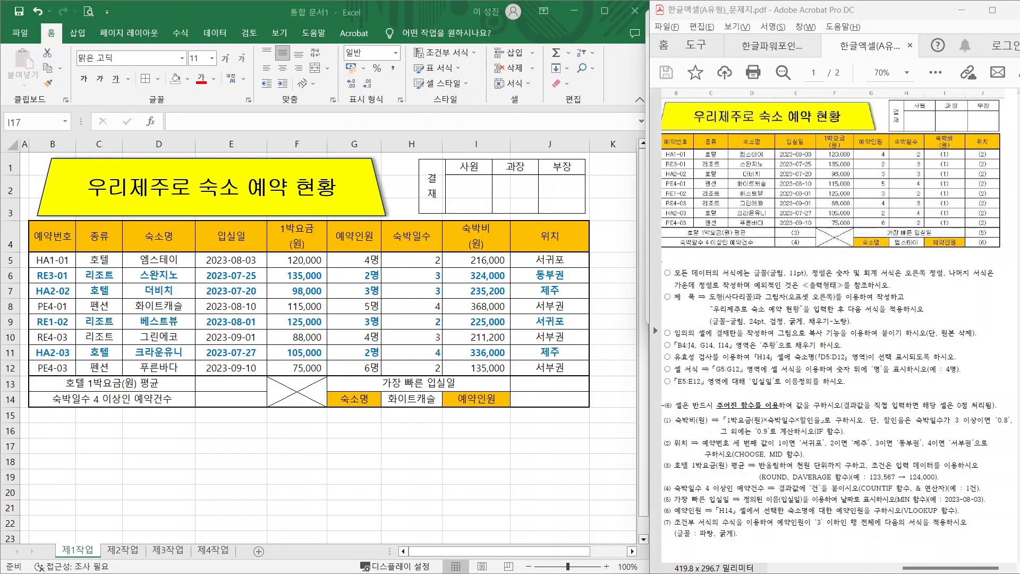
key("alt+Tab")
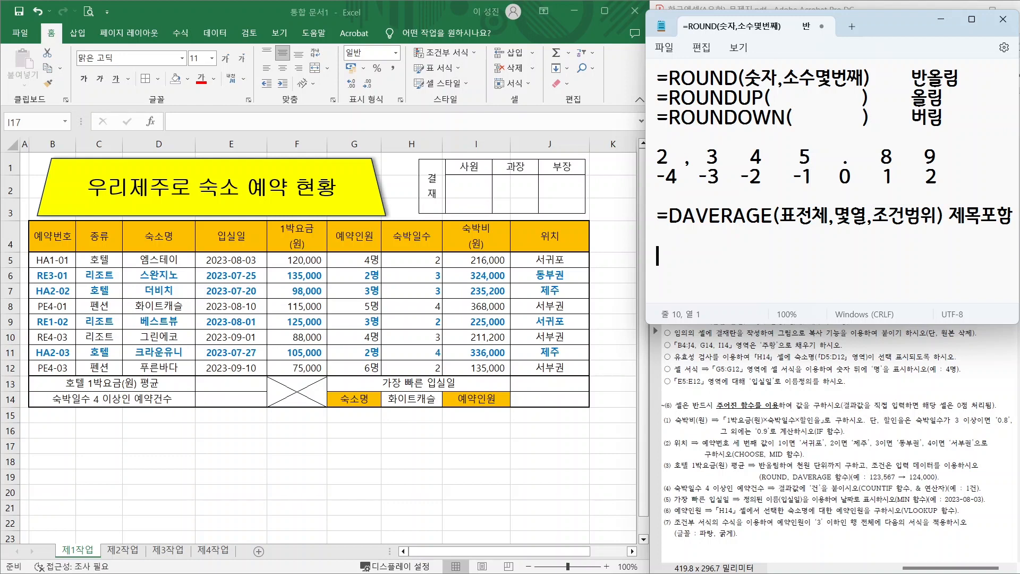
left_click_drag(668, 79, 870, 79)
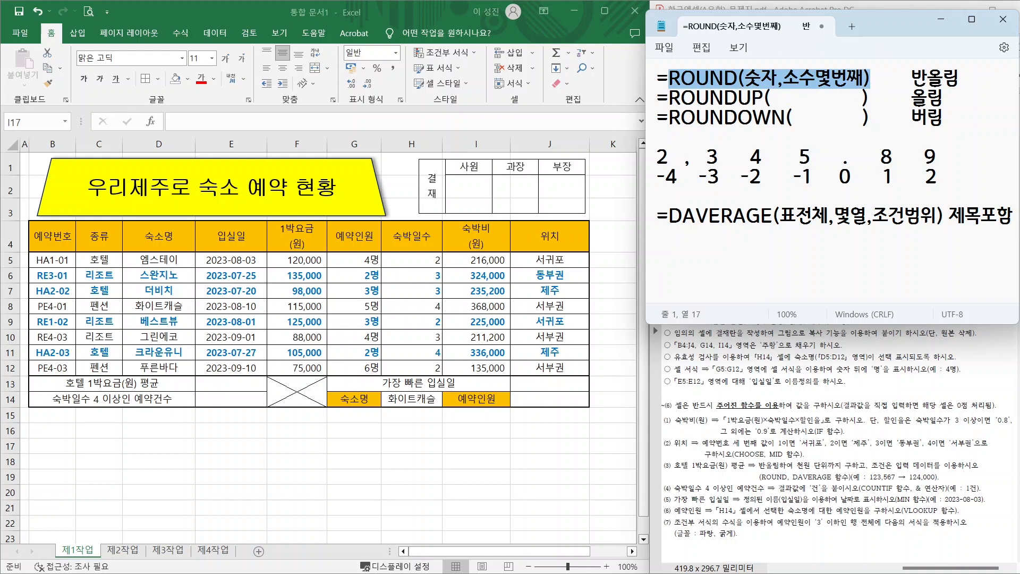
left_click(738, 98)
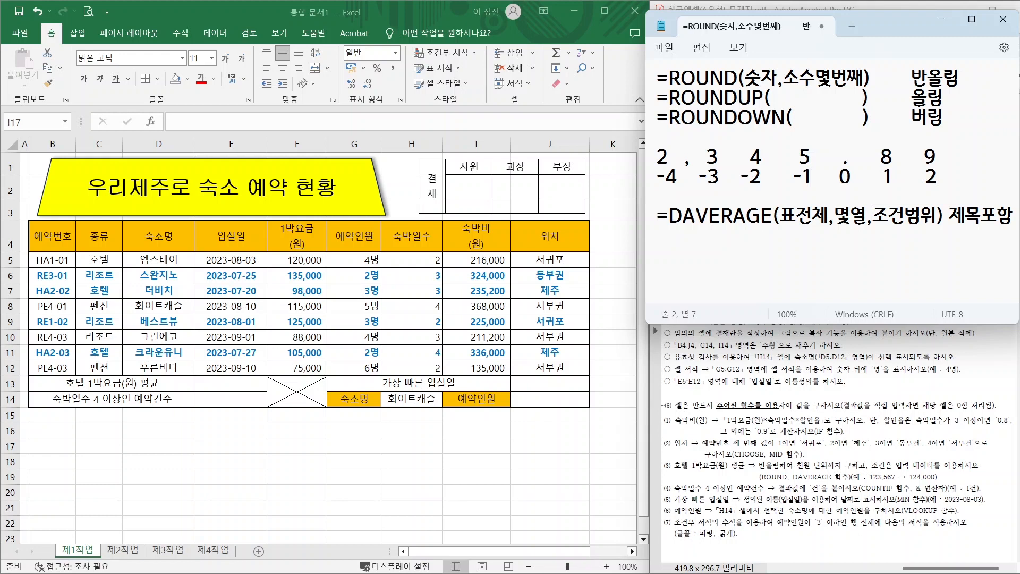
mouse_move(861, 184)
left_mouse_down()
mouse_move(847, 149)
mouse_move(862, 189)
left_mouse_up()
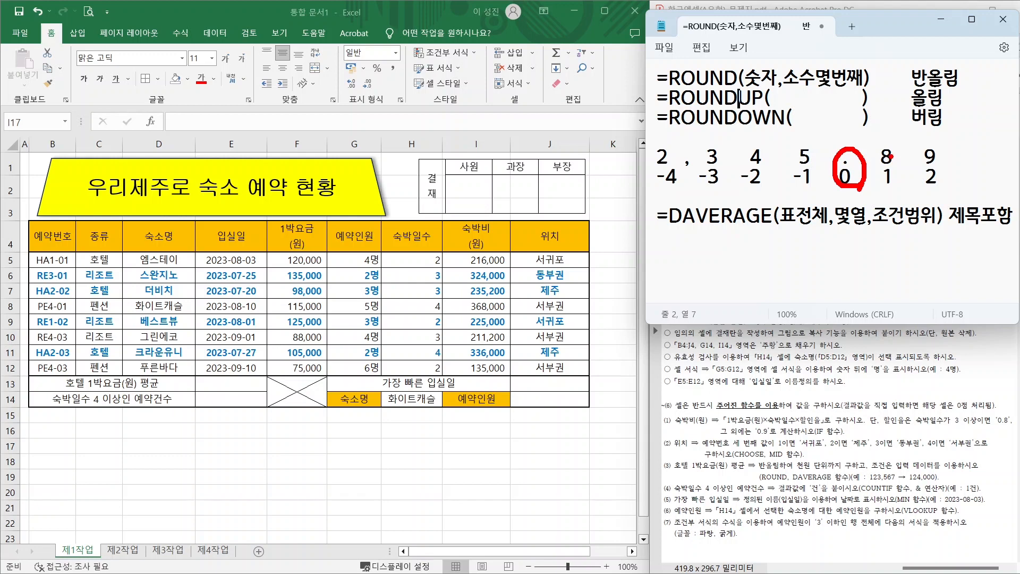
left_click_drag(890, 146, 912, 125)
mouse_move(932, 160)
left_mouse_down()
mouse_move(960, 119)
mouse_move(934, 146)
left_mouse_up()
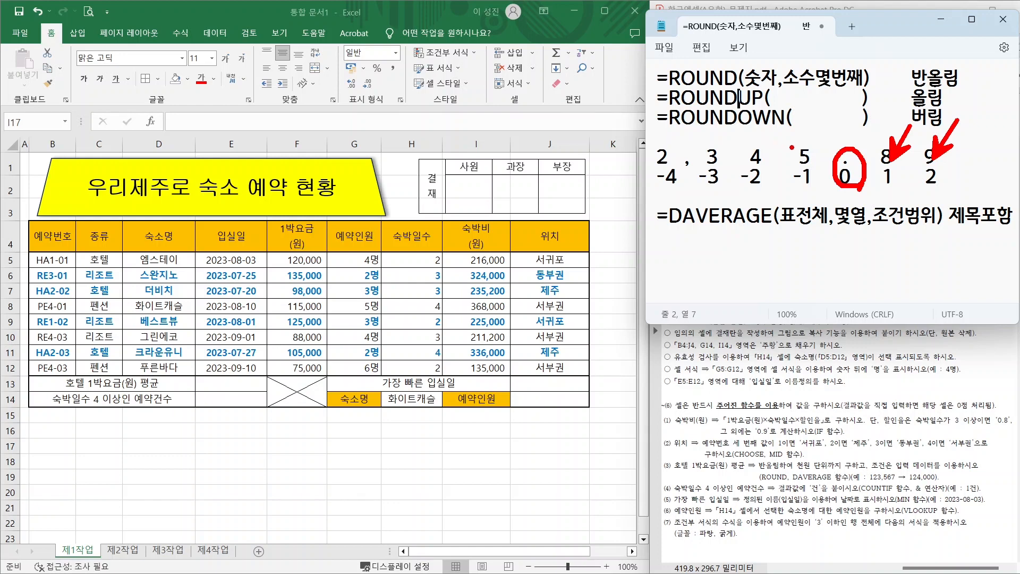
left_click_drag(802, 153, 781, 120)
left_click_drag(751, 157, 727, 116)
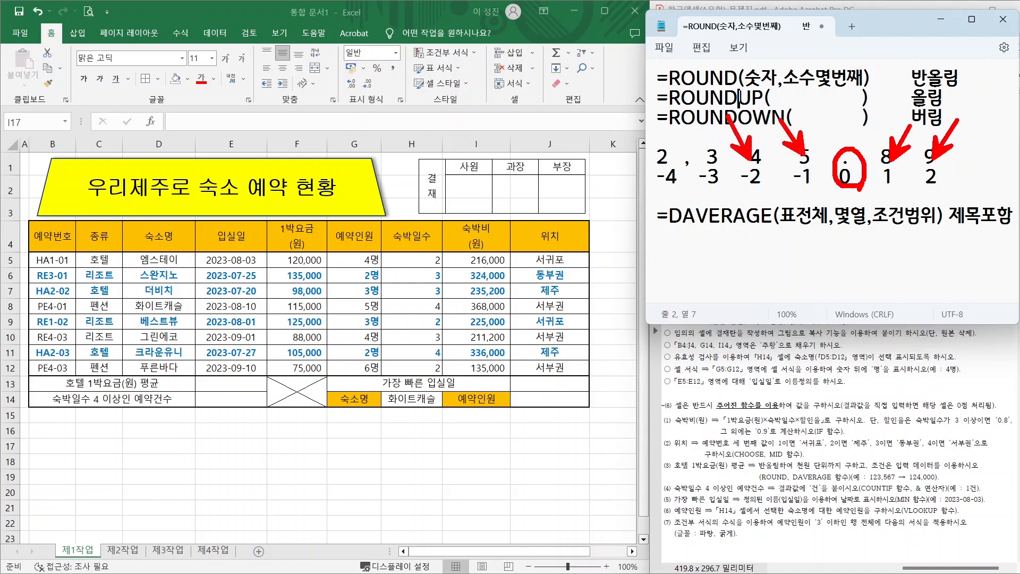
left_click_drag(711, 155, 676, 108)
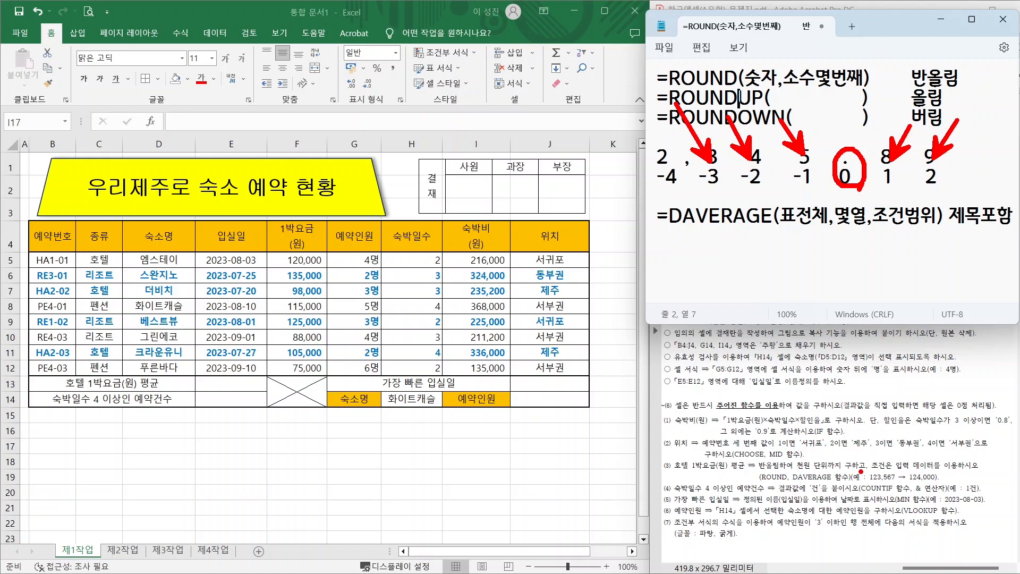
left_click_drag(807, 472, 941, 480)
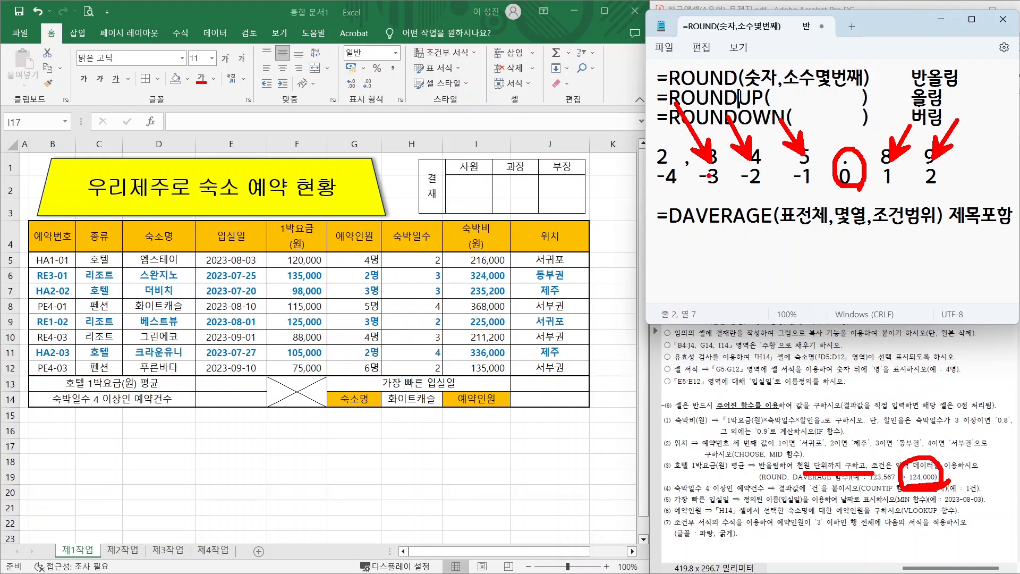
key("Escape")
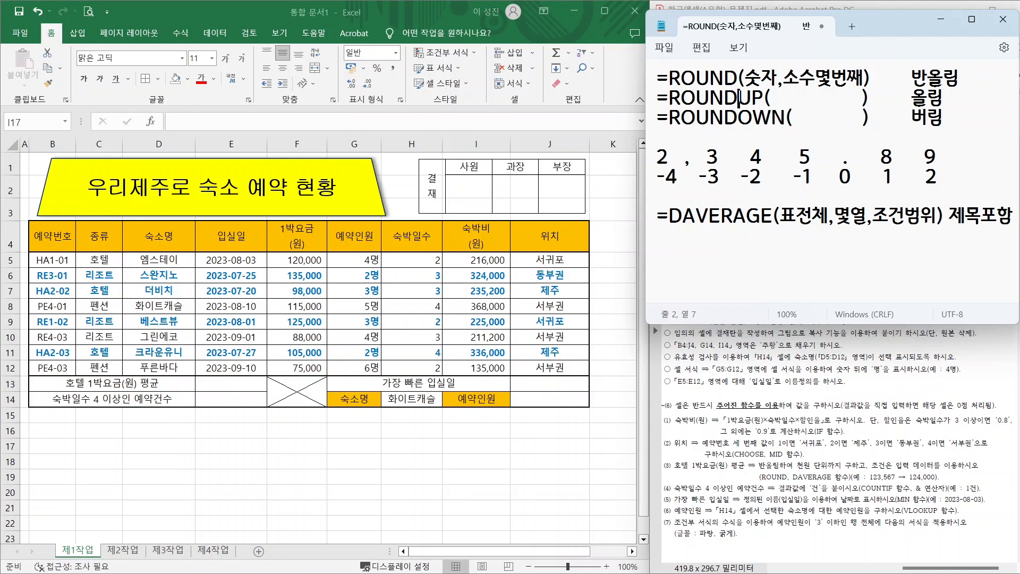
mouse_move(720, 149)
left_mouse_down()
mouse_move(717, 161)
mouse_move(721, 149)
mouse_move(801, 157)
mouse_move(794, 149)
left_mouse_up()
mouse_move(709, 145)
left_mouse_down()
mouse_move(670, 137)
mouse_move(670, 147)
mouse_move(689, 139)
left_mouse_up()
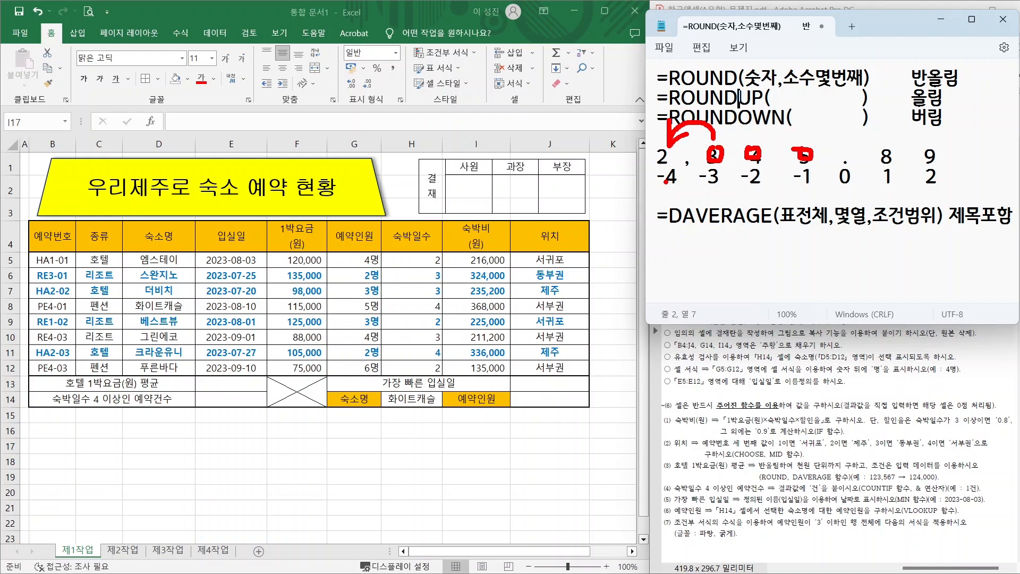
left_click_drag(713, 190, 768, 270)
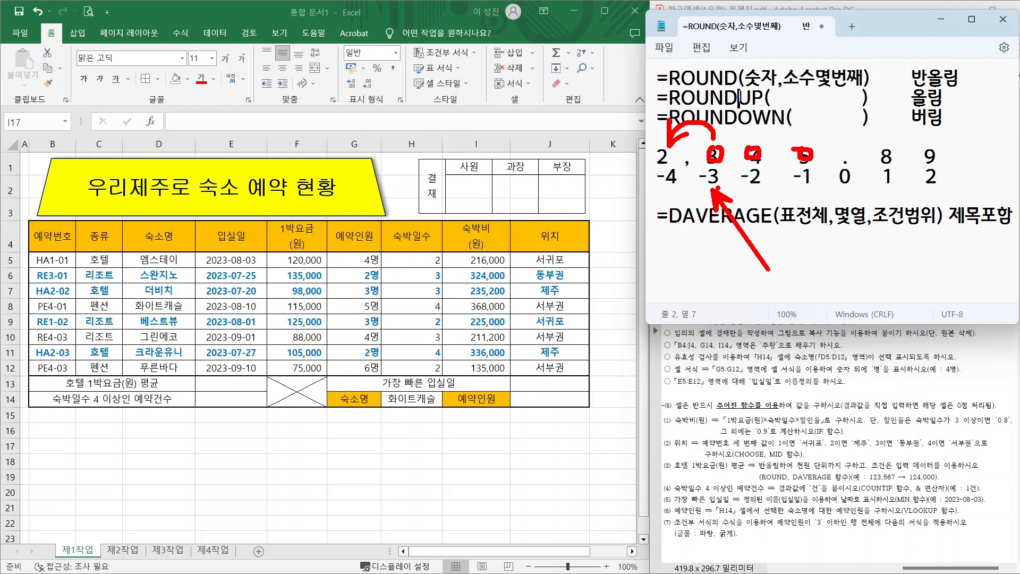
key("Escape")
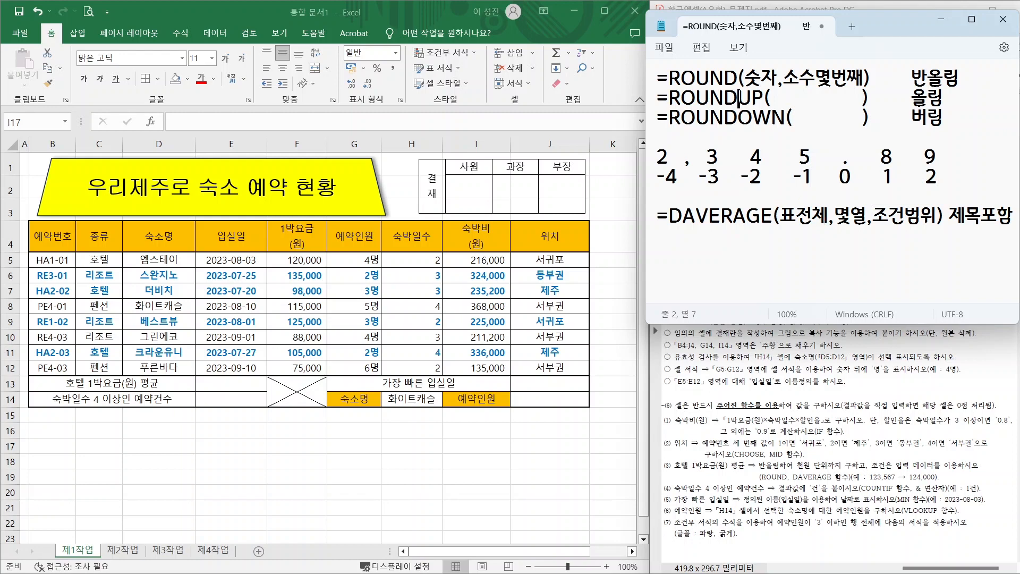
mouse_move(29, 222)
left_mouse_down()
mouse_move(298, 332)
mouse_move(574, 365)
mouse_move(587, 376)
left_mouse_up()
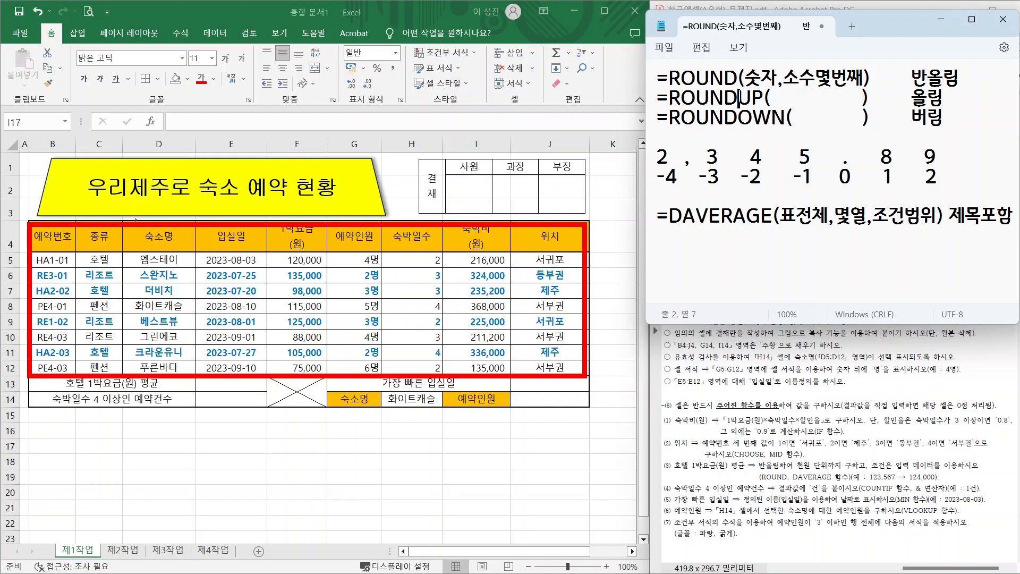
left_click_drag(57, 227, 97, 186)
left_click_drag(101, 227, 145, 189)
left_click_drag(151, 230, 189, 193)
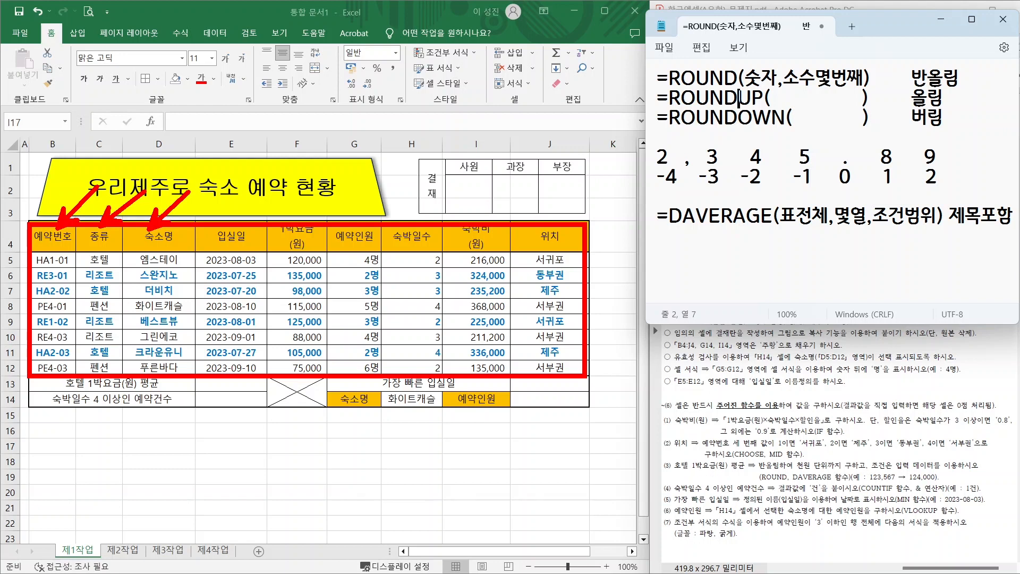
mouse_move(253, 228)
left_mouse_down()
mouse_move(281, 199)
mouse_move(344, 186)
mouse_move(296, 258)
mouse_move(329, 366)
left_mouse_up()
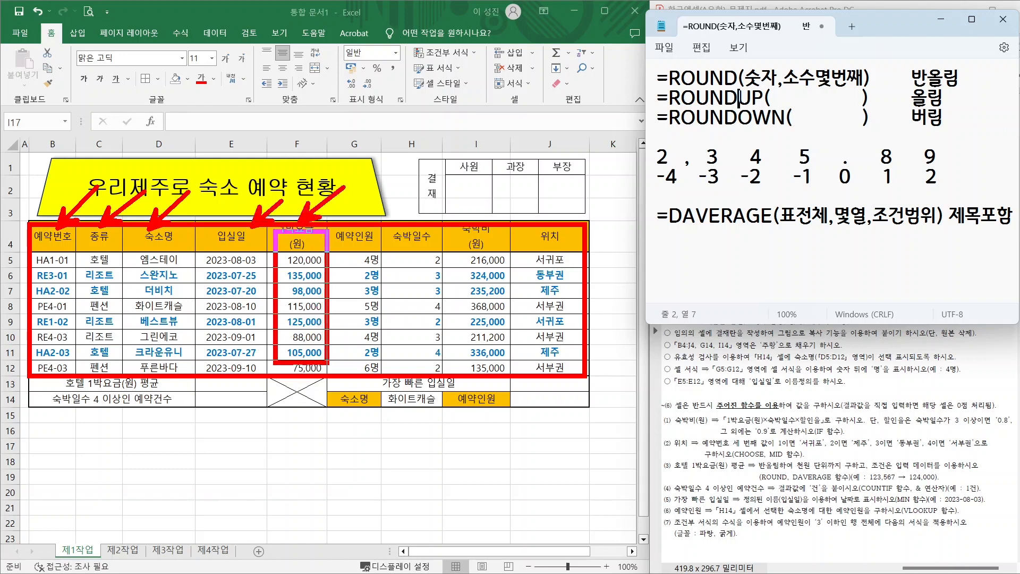
mouse_move(334, 282)
left_mouse_down()
mouse_move(319, 301)
mouse_move(308, 263)
mouse_move(304, 297)
left_mouse_up()
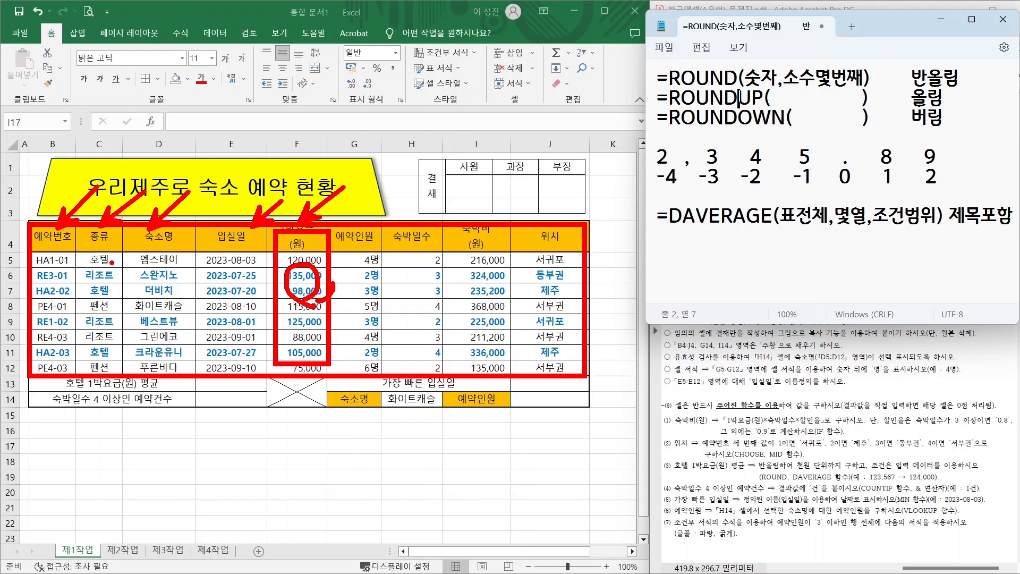
mouse_move(104, 269)
left_mouse_down()
mouse_move(85, 259)
mouse_move(106, 218)
mouse_move(101, 269)
left_mouse_up()
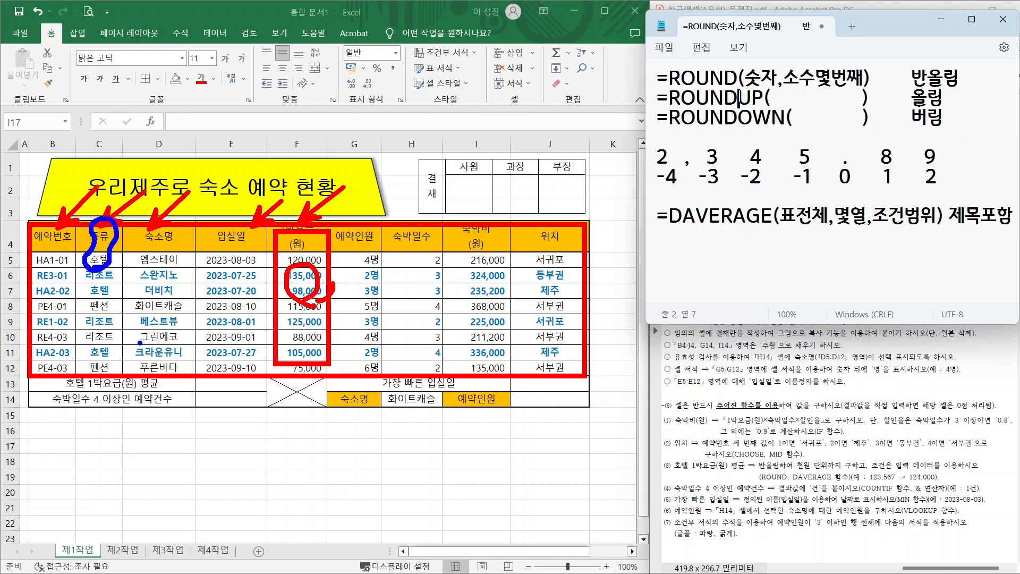
key("Escape")
left_click(659, 256)
- Write DAVERAGE over B4:J12, field 5, criteria C2:C3, wrapped in ROUND to -3 digits
type("=")
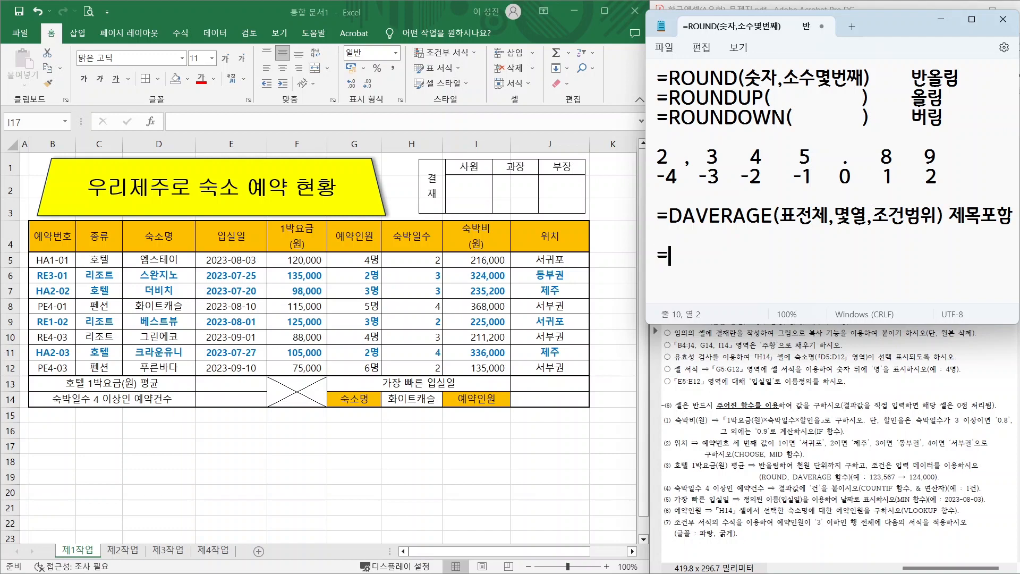
type("ROUND(")
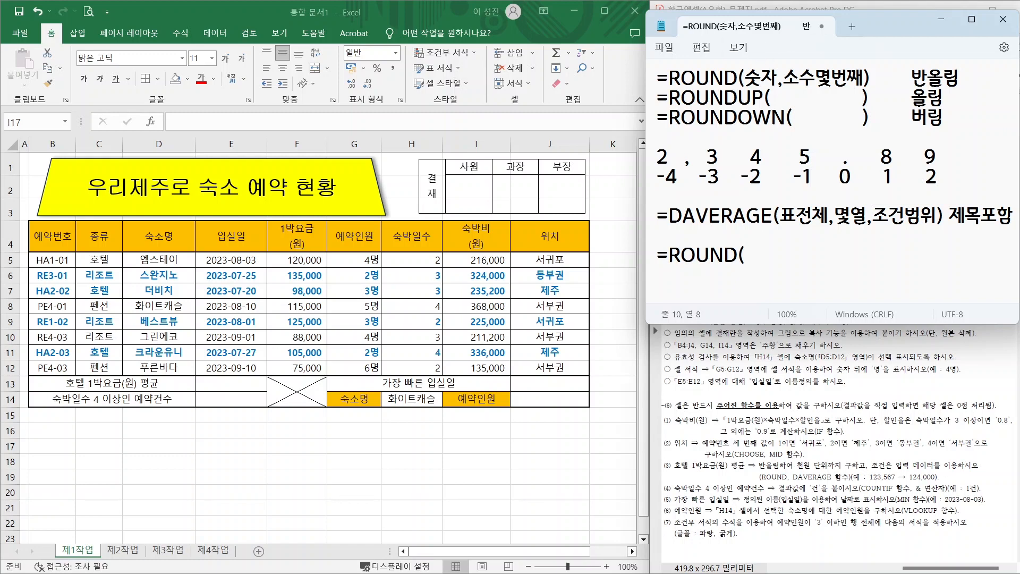
type("D")
type("AVER")
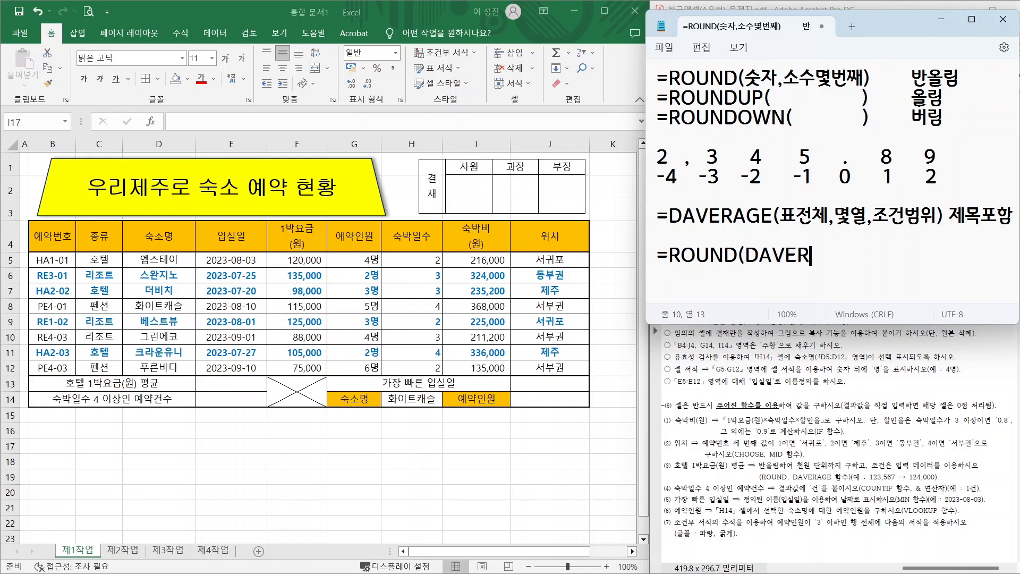
type("AGE(")
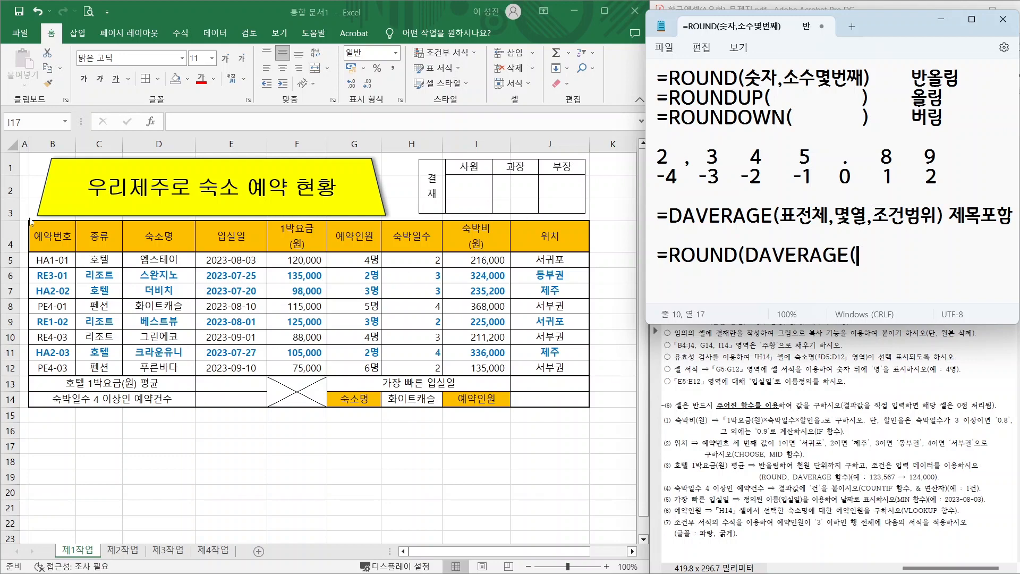
type("B4:J12")
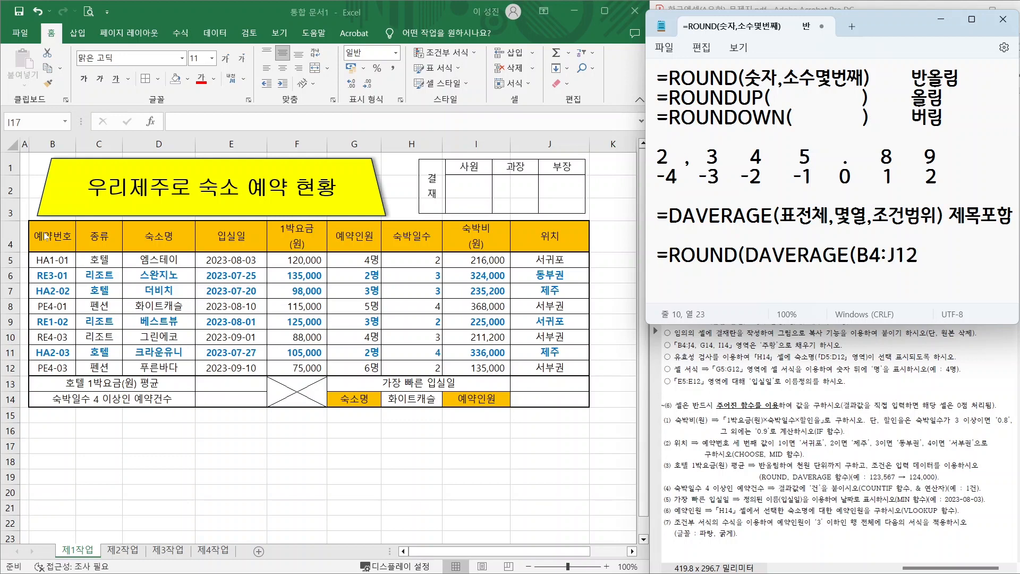
type(",")
type("5,")
type("C2:C3")
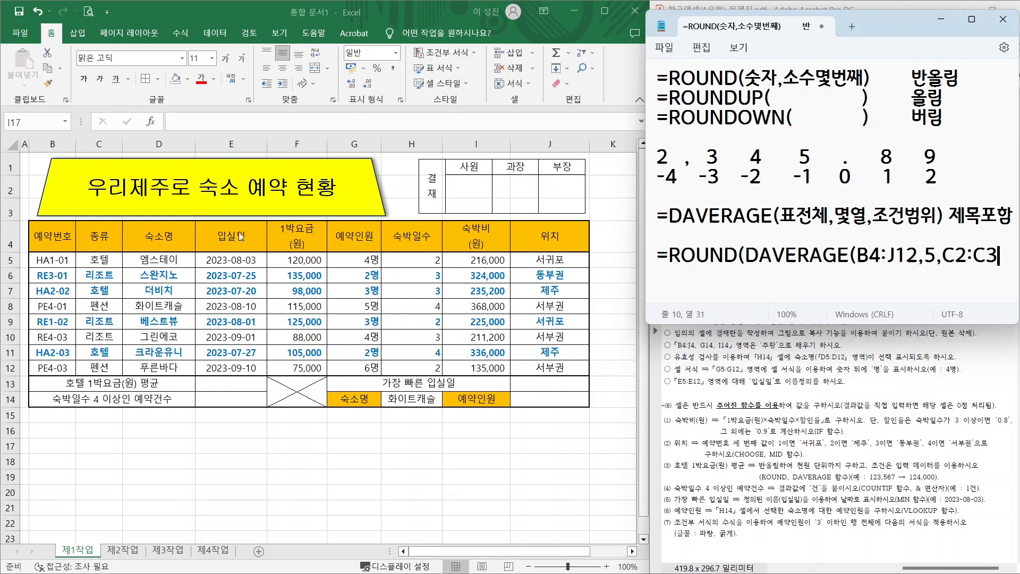
type("),")
mouse_move(706, 123)
left_mouse_down()
mouse_move(702, 142)
mouse_move(711, 127)
left_mouse_up()
mouse_move(745, 127)
left_mouse_down()
mouse_move(739, 135)
mouse_move(798, 129)
left_mouse_up()
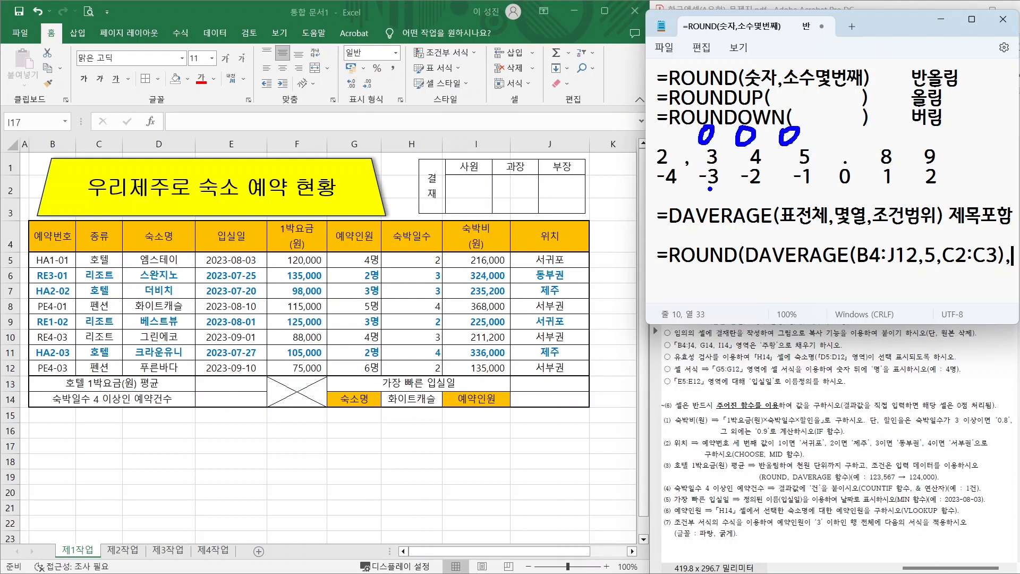
left_click_drag(710, 189, 738, 219)
key("Escape")
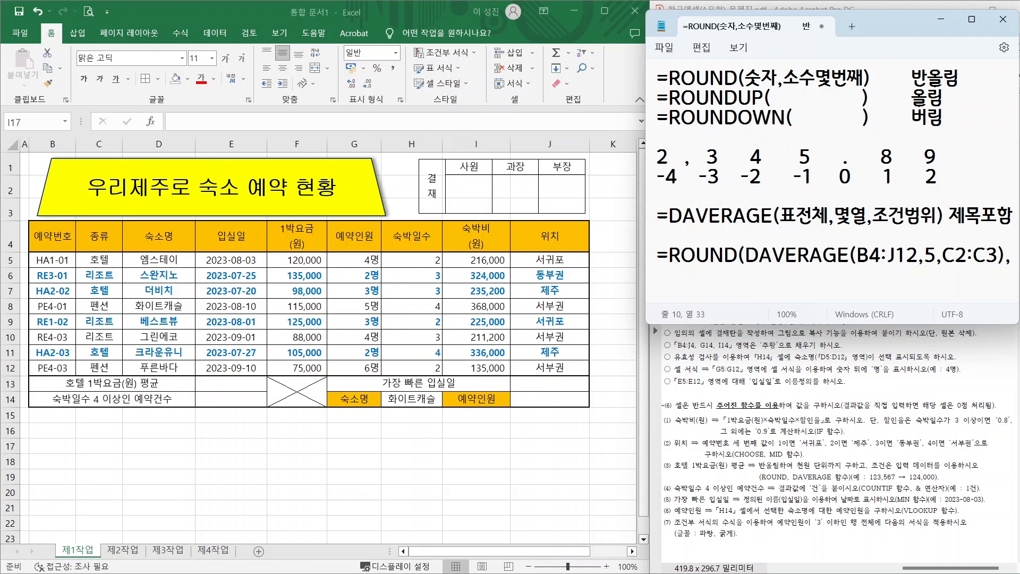
key("Return")
type("-3)")
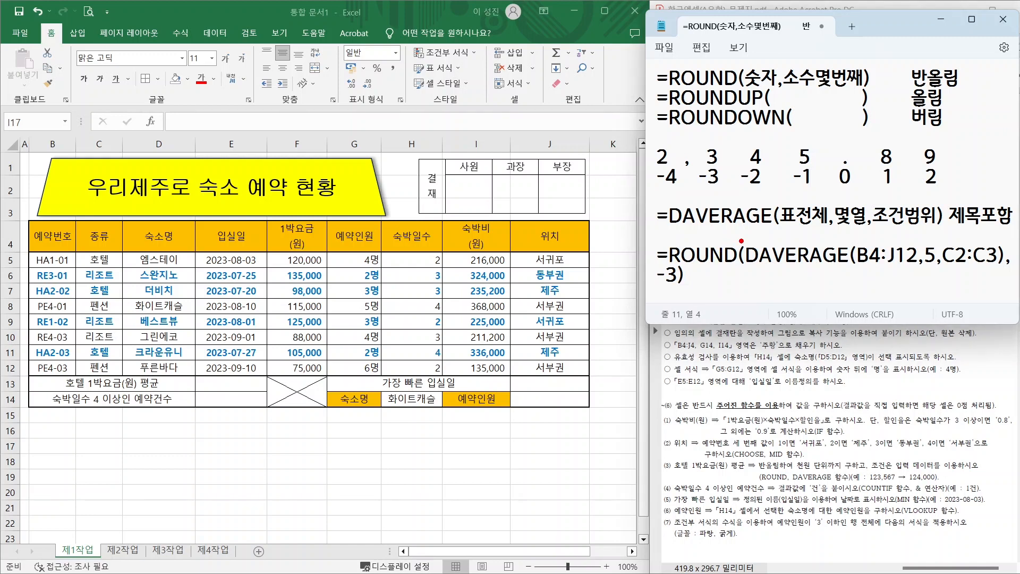
- Mark the ROUND and DAVERAGE parentheses on the instructions, then clear the ink
left_click_drag(746, 240, 741, 276)
left_click_drag(860, 240, 858, 272)
left_click_drag(996, 239, 998, 272)
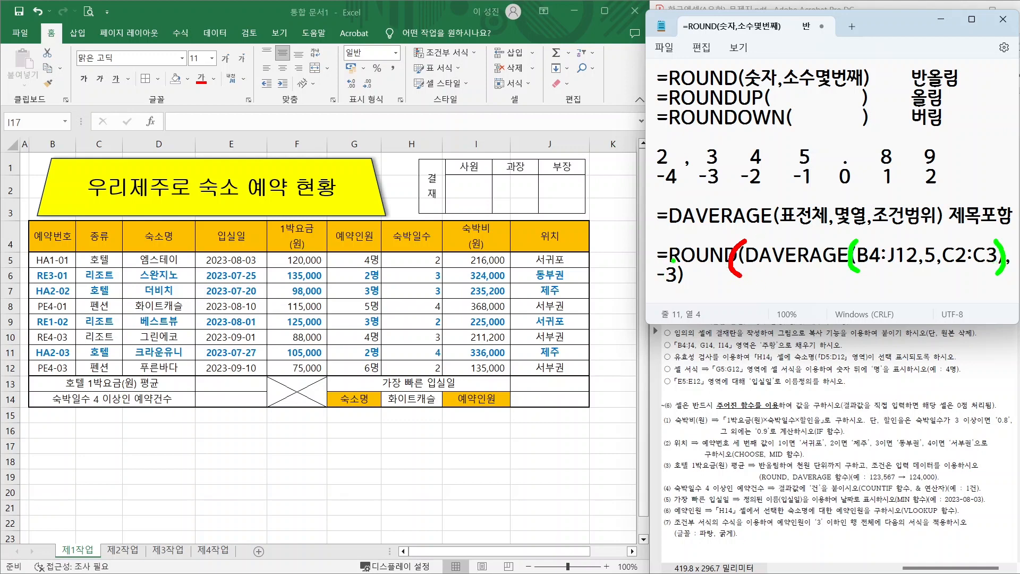
mouse_move(674, 260)
left_mouse_down()
mouse_move(683, 276)
mouse_move(672, 292)
left_mouse_up()
key("Escape")
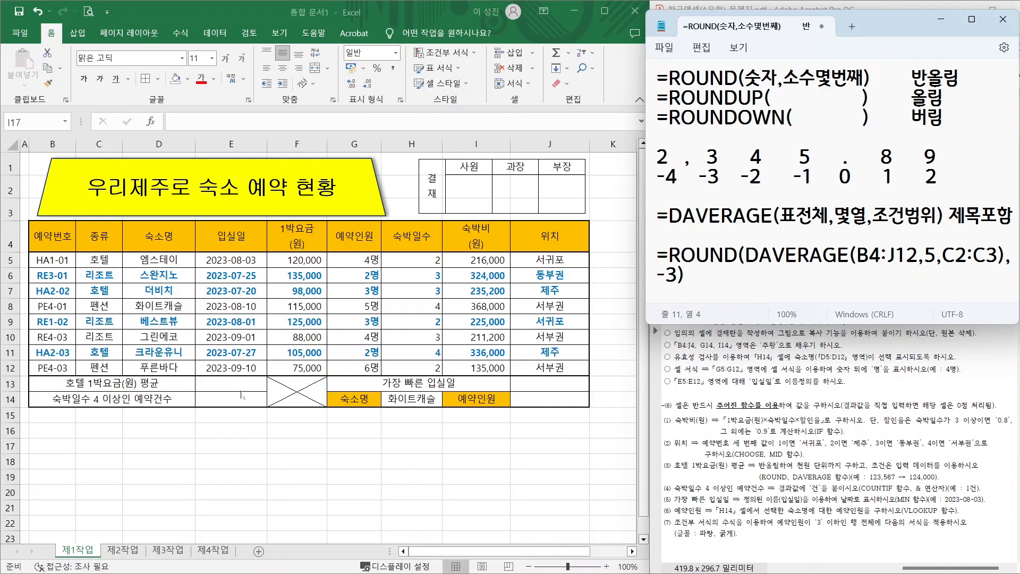
- Start E13's formula as ROUND(DAVERAGE over the database range B4:J12
left_click(228, 383)
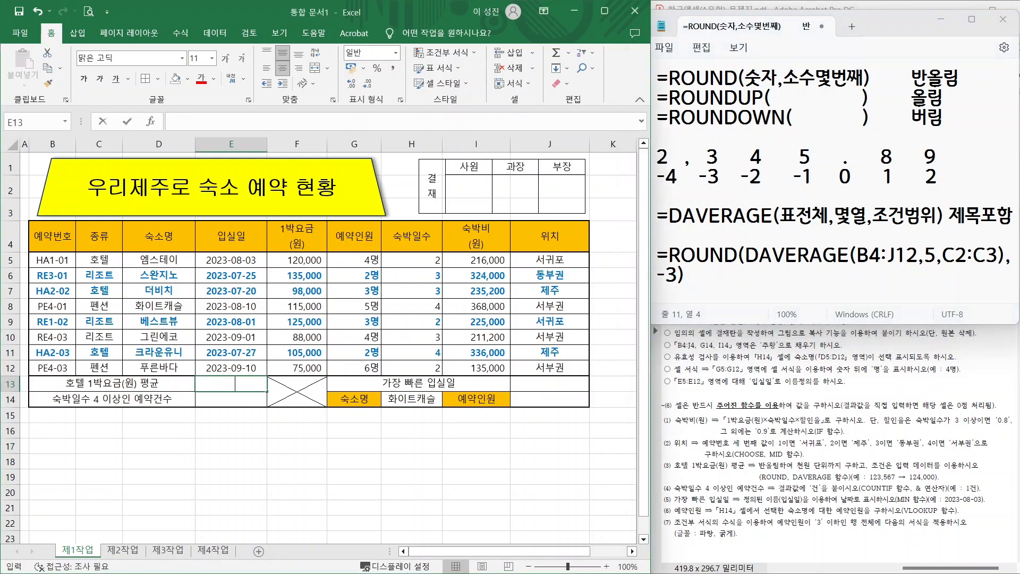
type("=ROU")
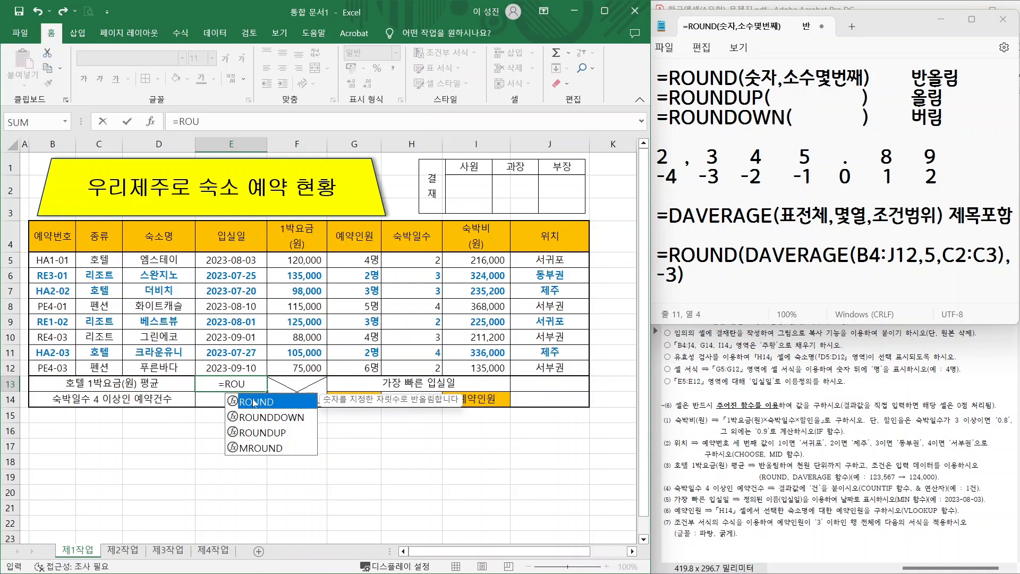
double_click(255, 402)
type("DA")
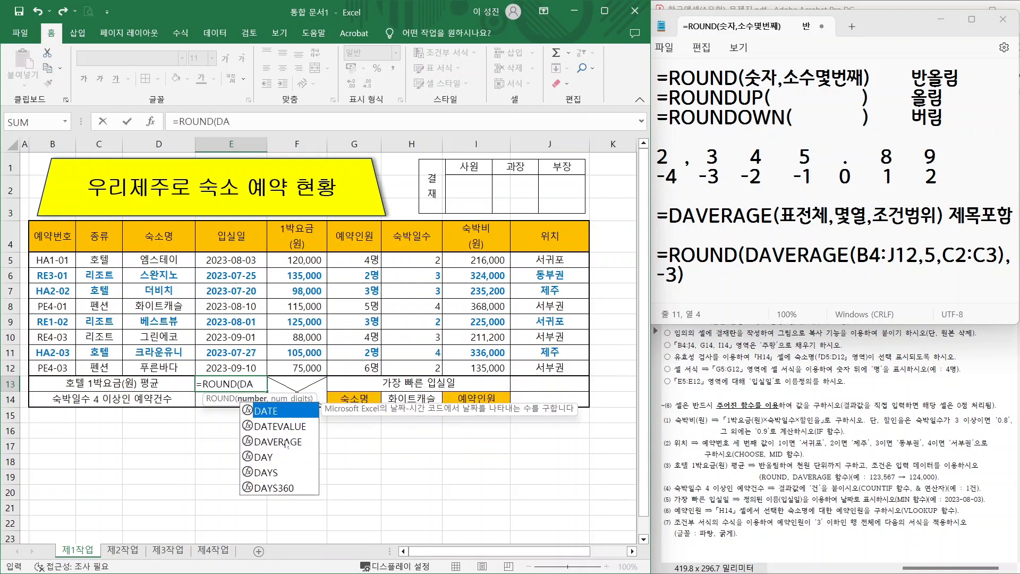
double_click(278, 441)
left_click_drag(52, 234, 552, 367)
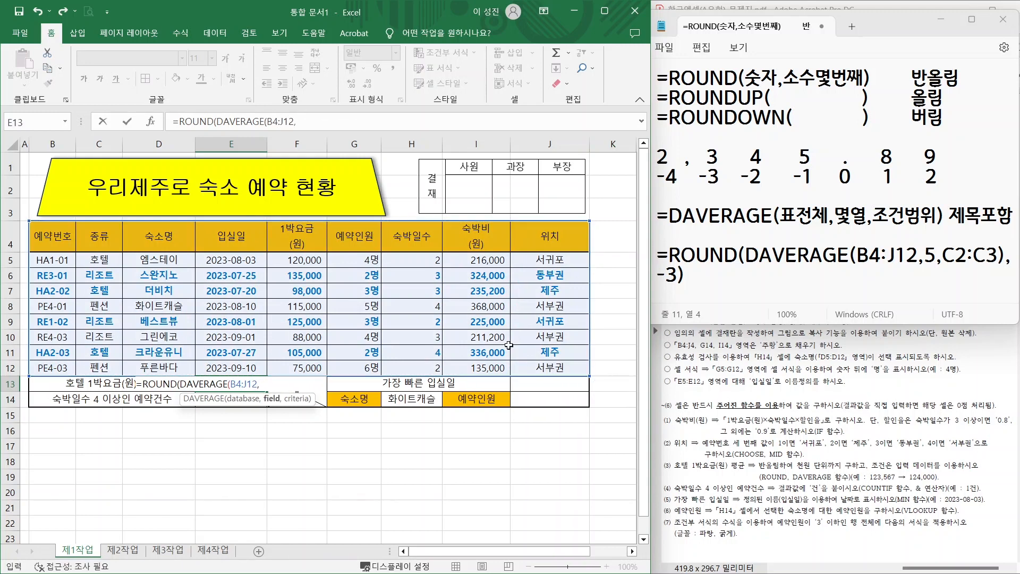
type(",")
- Finish it with field F4, criteria C4:C5 and rounding to -3 digits
key("ctrl+2")
mouse_move(320, 257)
left_mouse_down()
mouse_move(270, 253)
mouse_move(322, 233)
mouse_move(322, 258)
left_mouse_up()
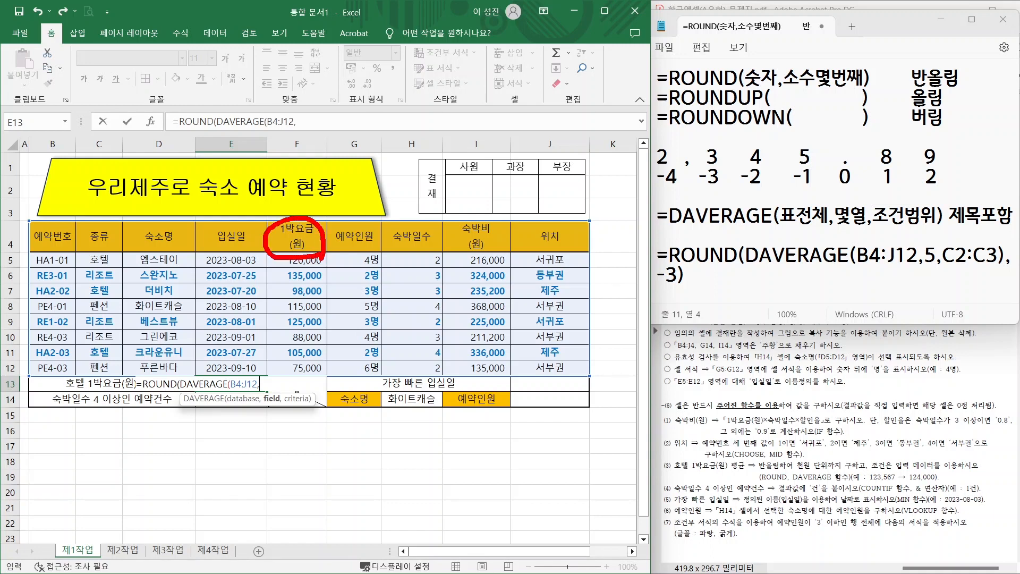
key("Escape")
left_click(299, 245)
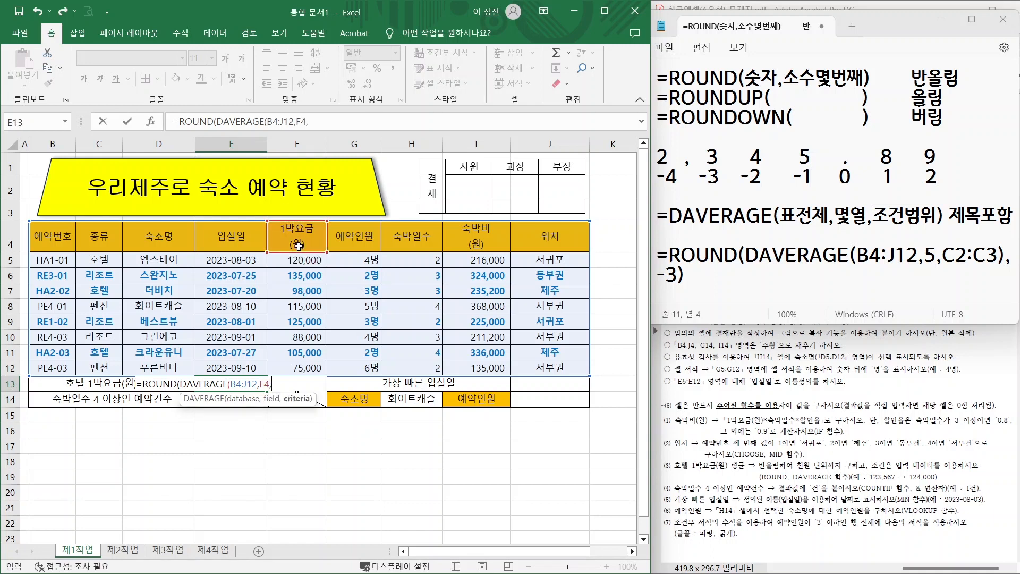
left_click_drag(92, 260, 93, 236)
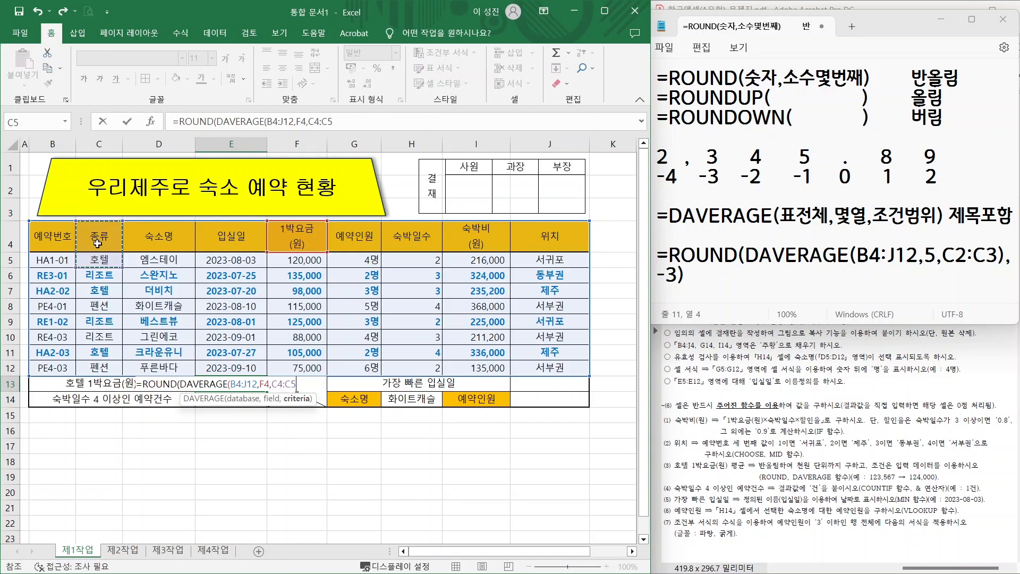
type("),")
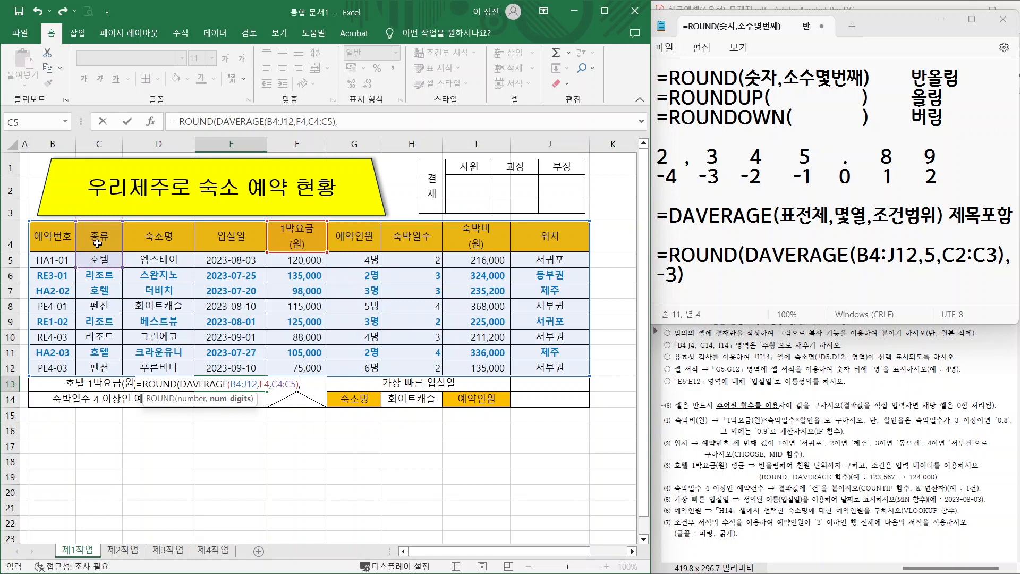
type("-3)")
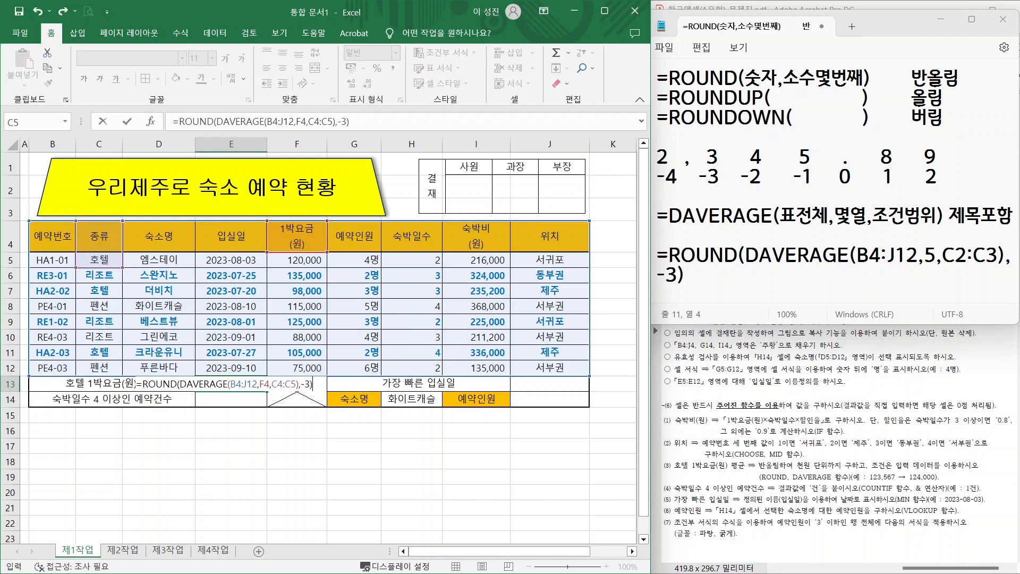
key("Return")
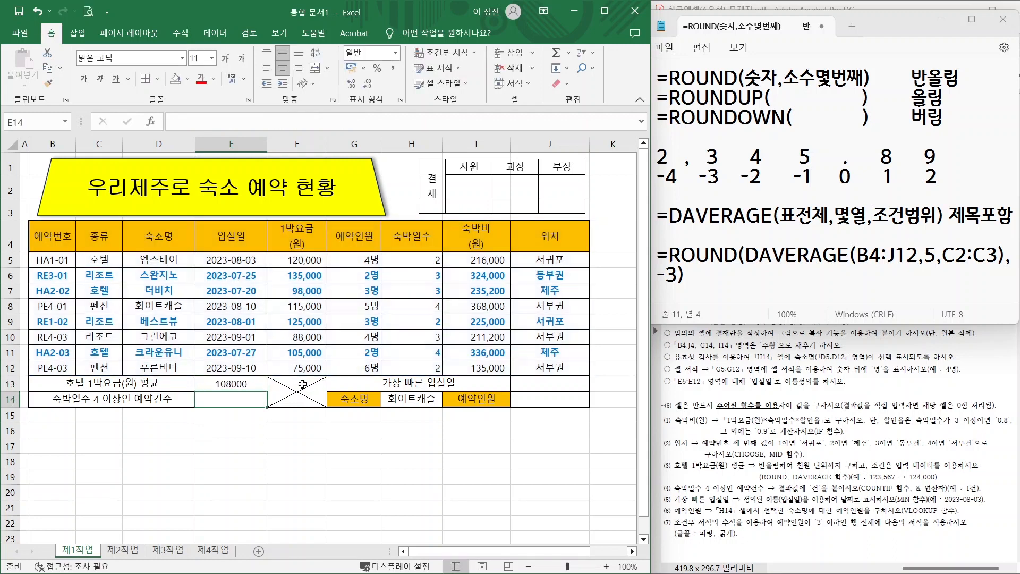
- Apply Comma Style to E13 so it reads 108,000
left_click(228, 381)
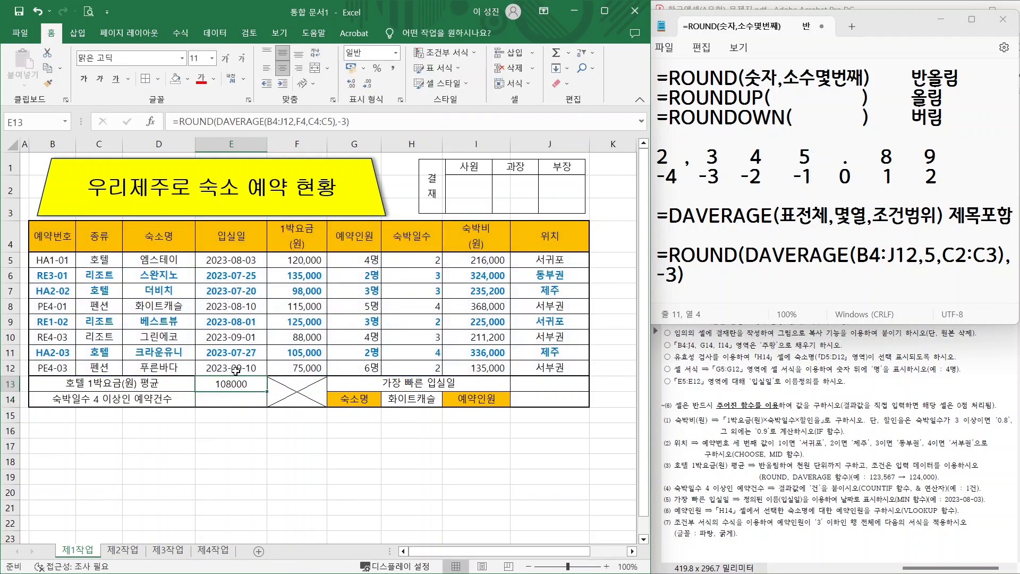
left_click(394, 71)
left_click(253, 446)
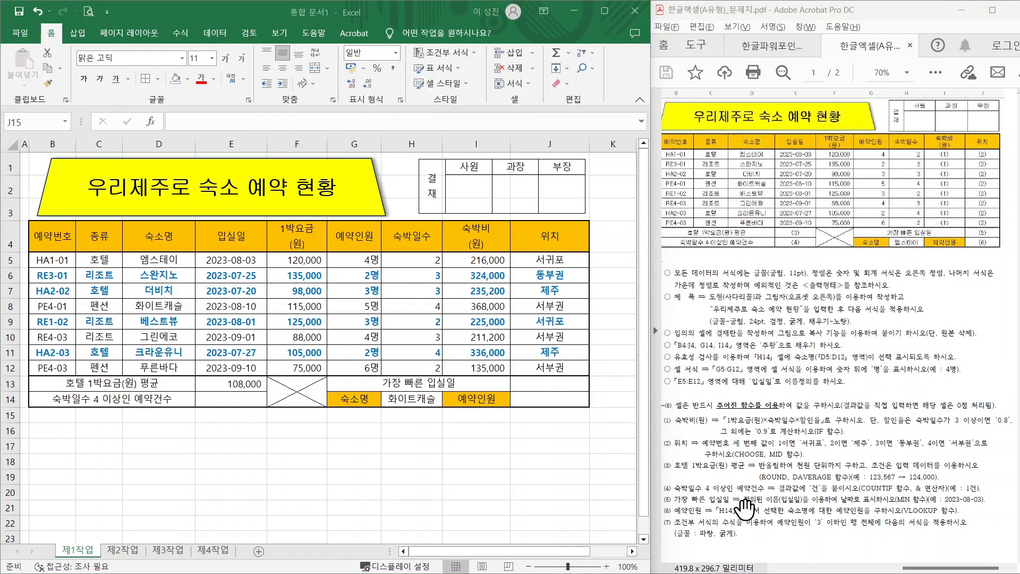
key("ctrl+2")
- Annotate the 숙박일수 4 이상 reservation-count task and its 건 unit, then return to the notes
left_click_drag(680, 494, 767, 495)
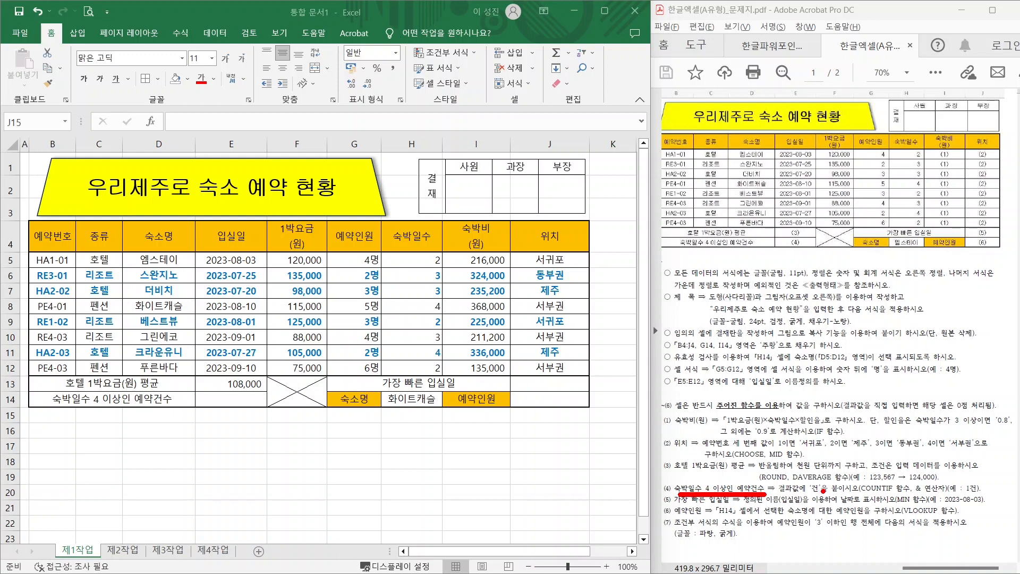
mouse_move(823, 490)
left_mouse_down()
mouse_move(800, 478)
mouse_move(827, 492)
mouse_move(880, 459)
mouse_move(868, 437)
left_mouse_up()
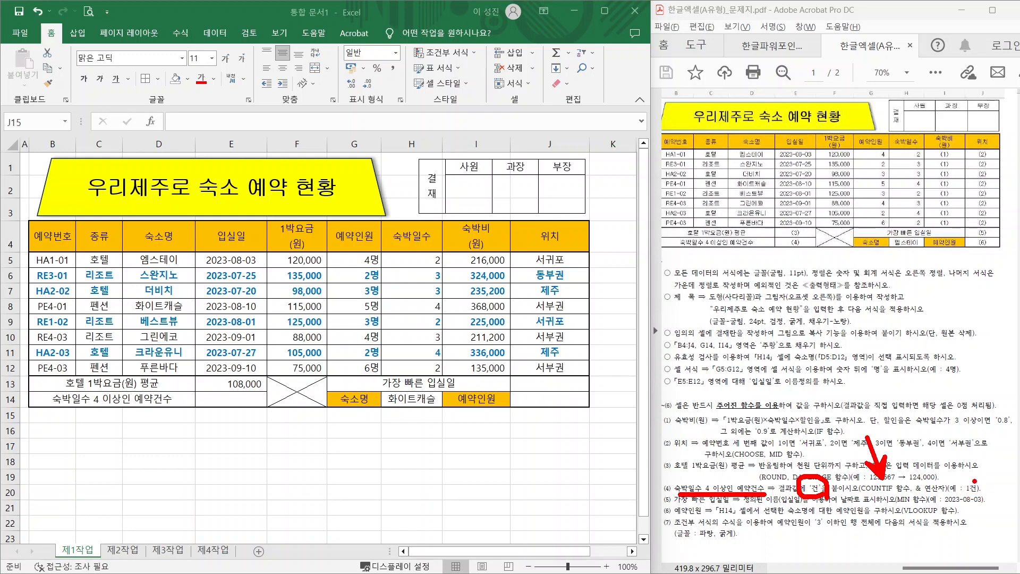
left_click_drag(973, 482, 1005, 445)
key("Escape")
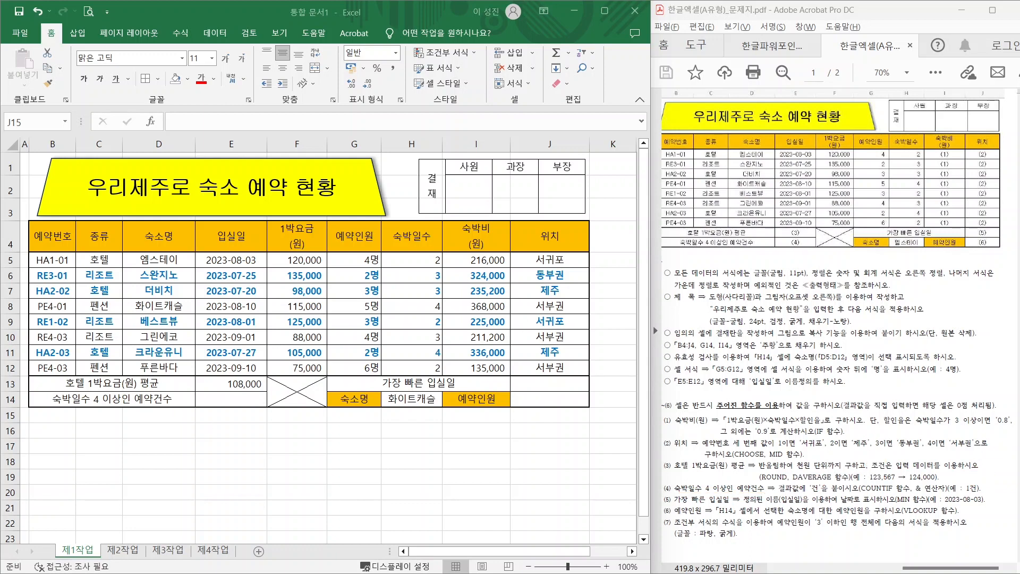
key("alt+Tab")
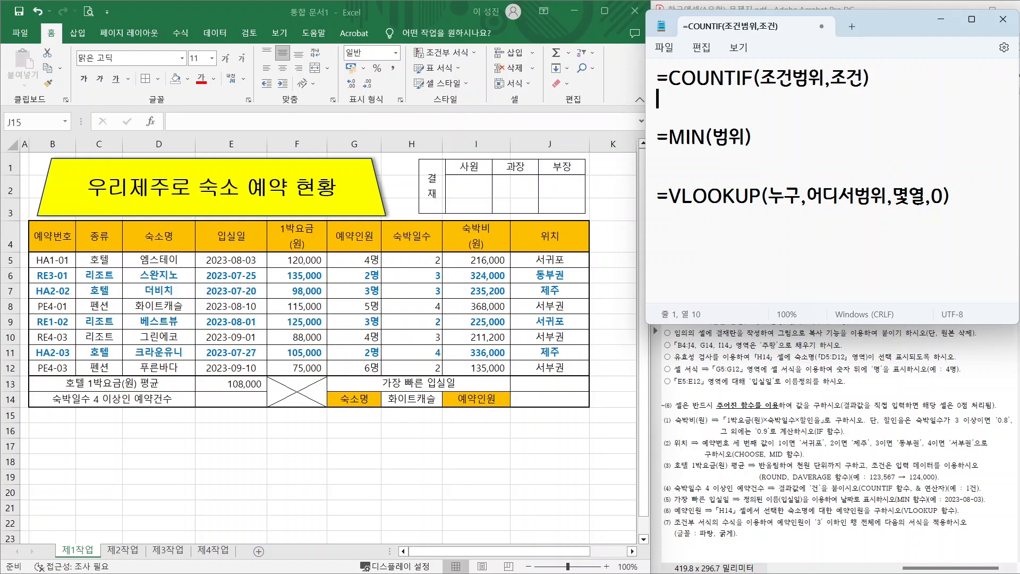
- Write =COUNTIF(H5:H12,>=4) on the line below the COUNTIF syntax
key("shift+Right")
key("shift+Right")
key("shift+Right")
key("shift+Right")
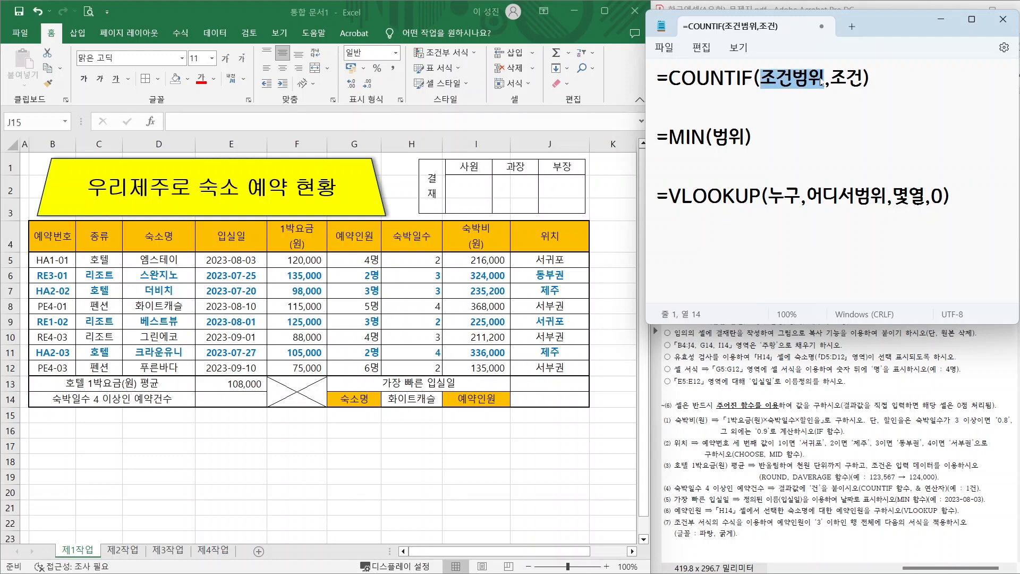
key("Right")
key("Right")
key("shift+Right")
key("shift+Right")
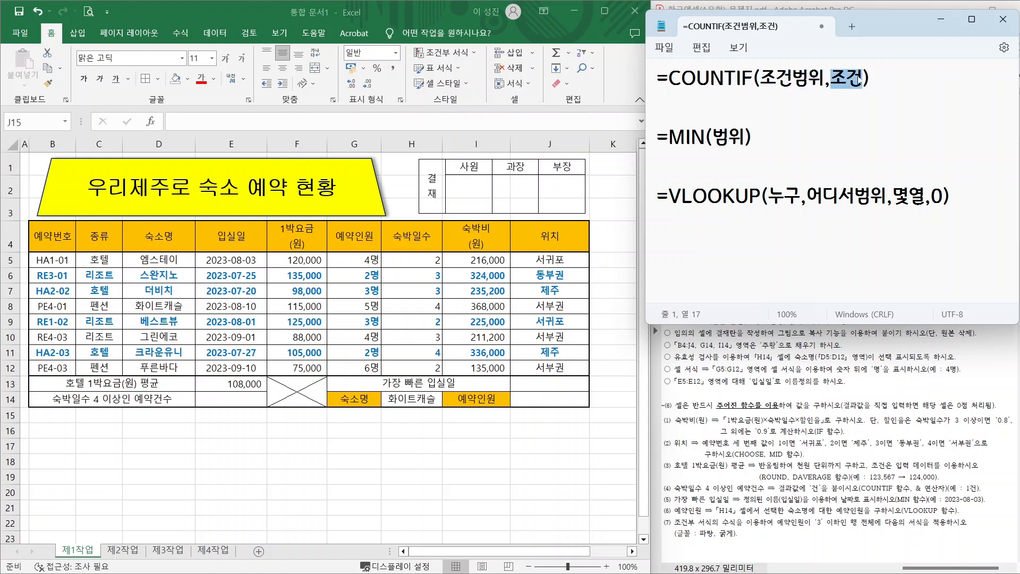
key("Down")
type("=츠")
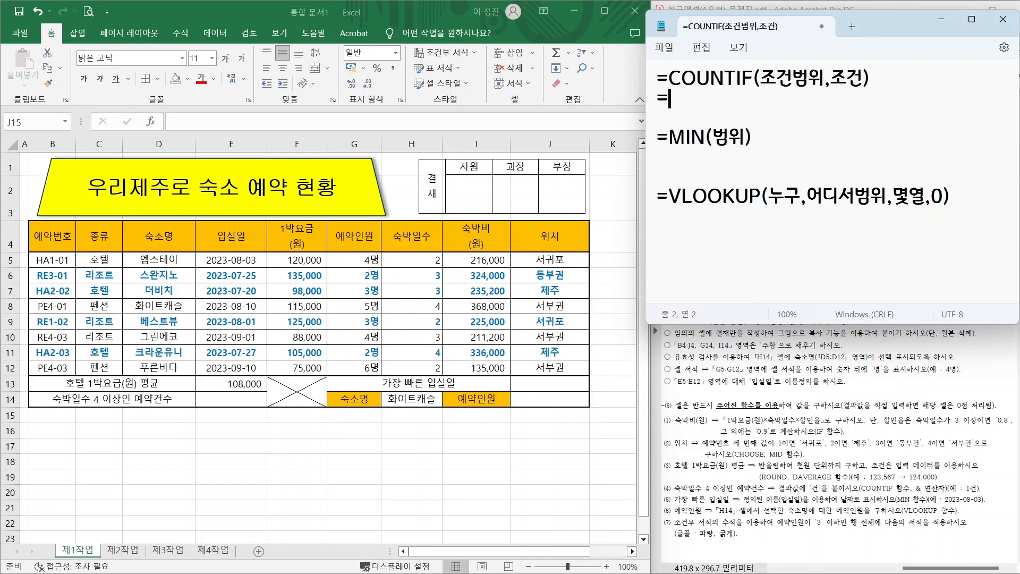
key("BackSpace")
key("BackSpace")
key("Hangul")
type("COUN")
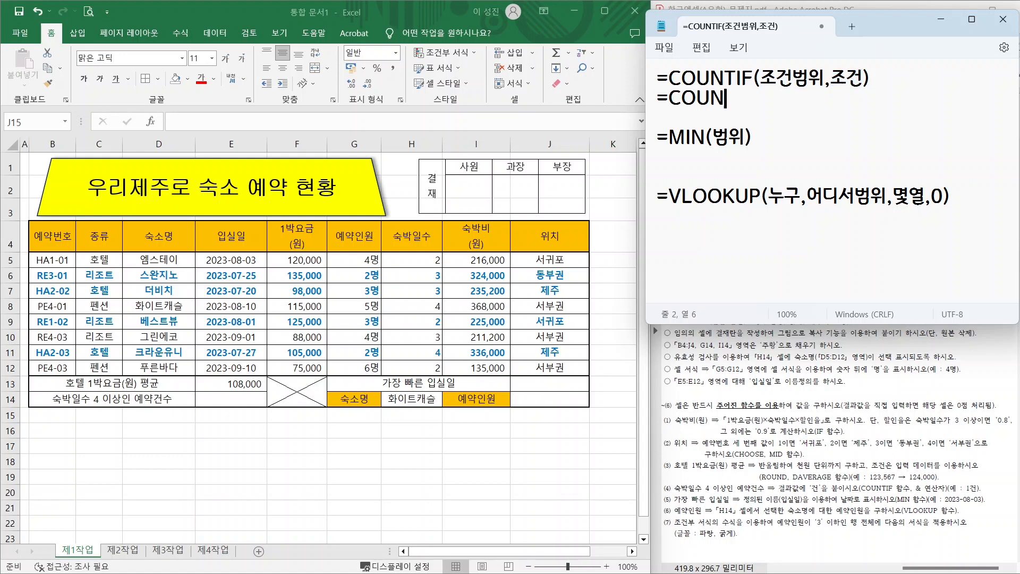
type("TIF(")
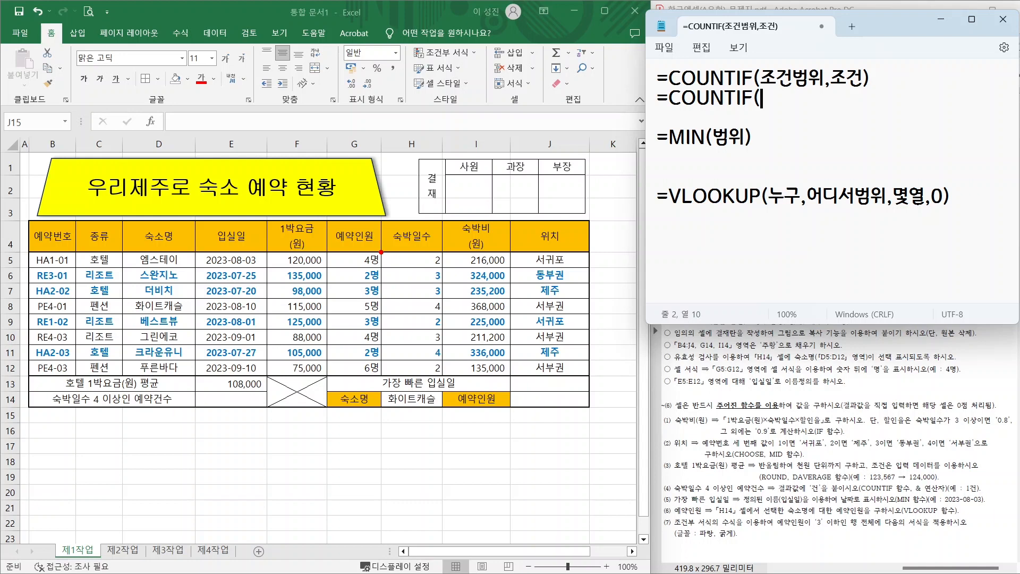
left_click_drag(381, 251, 448, 384)
type("H5:H12")
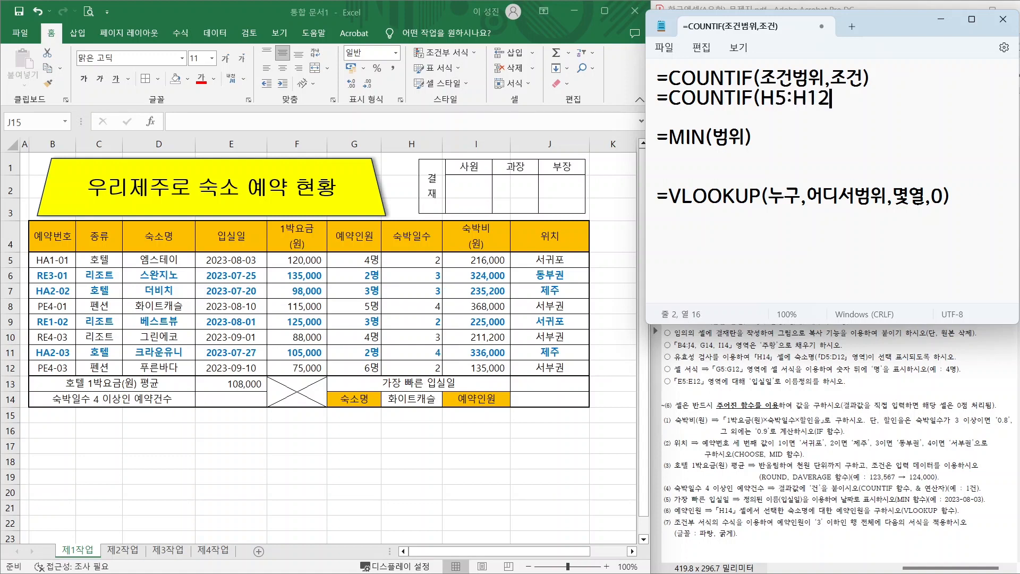
type(",>=4)")
- Sketch and box the >= criterion example, then clear the ink
mouse_move(776, 264)
left_mouse_down()
mouse_move(759, 285)
mouse_move(769, 245)
left_mouse_up()
mouse_move(942, 266)
left_mouse_down()
mouse_move(935, 247)
mouse_move(943, 272)
left_mouse_up()
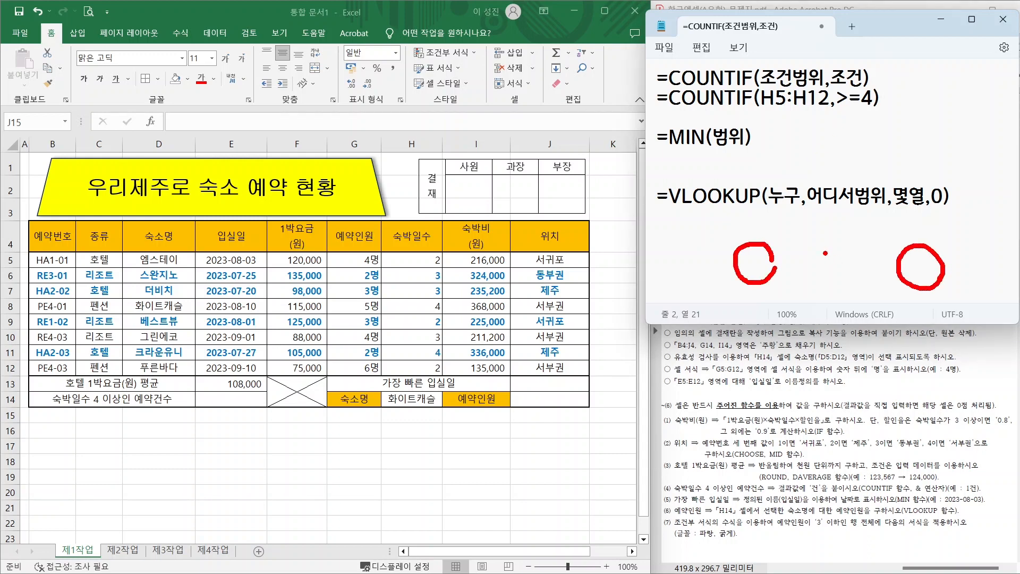
mouse_move(815, 246)
left_mouse_down()
mouse_move(844, 263)
mouse_move(821, 280)
mouse_move(876, 261)
mouse_move(879, 270)
left_mouse_up()
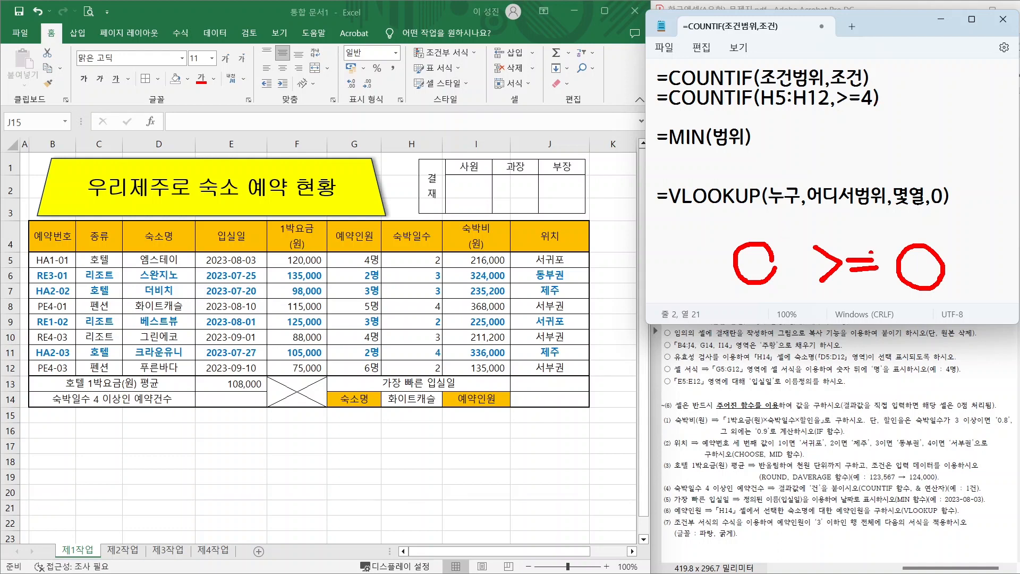
left_click_drag(805, 227, 964, 297)
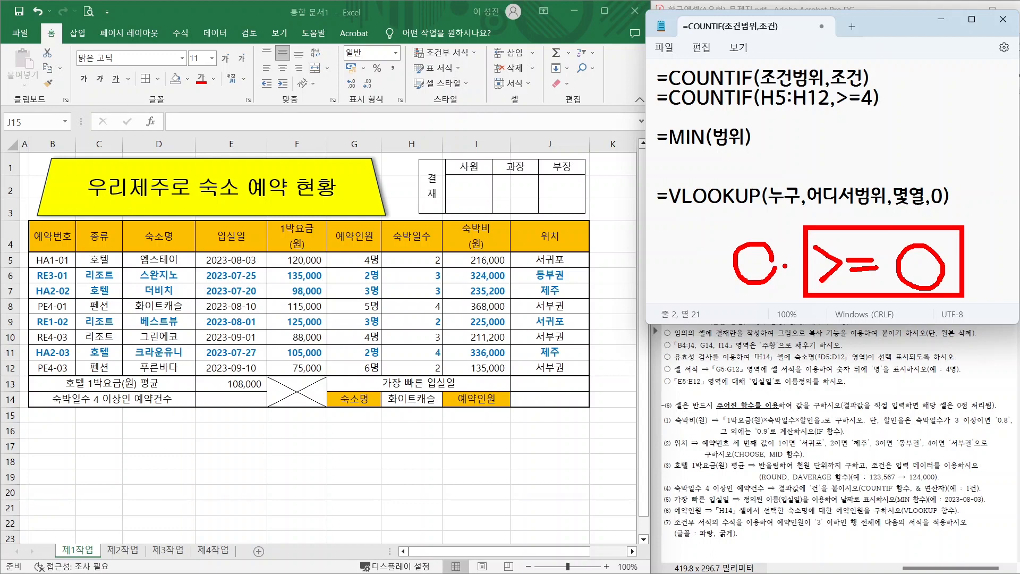
key("Escape")
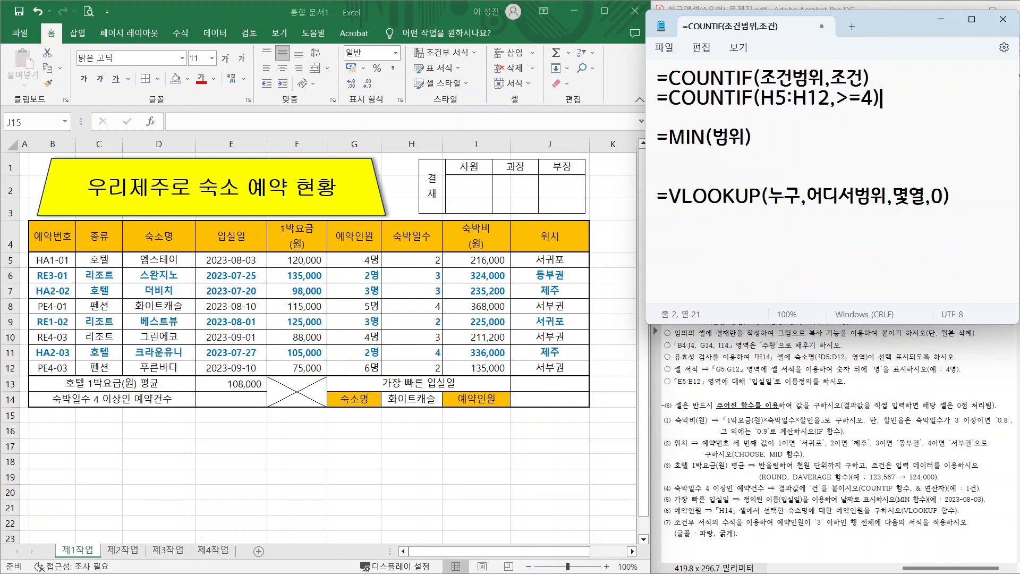
- Quote the >=4 criterion and append &"건" to the COUNTIF example
left_click(837, 99)
type("\"")
left_click(882, 98)
type("\"")
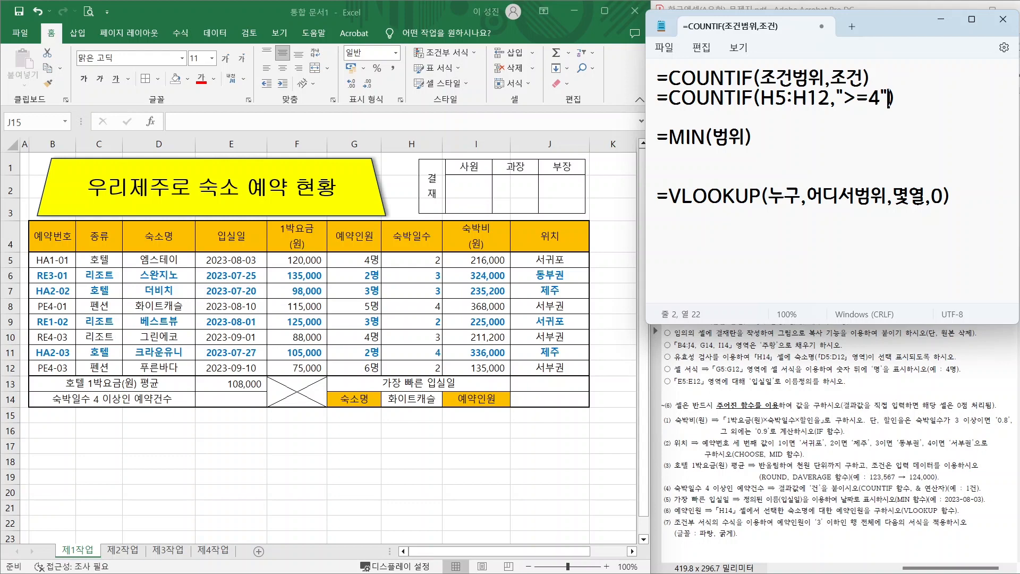
key("End")
type("&\"건\"")
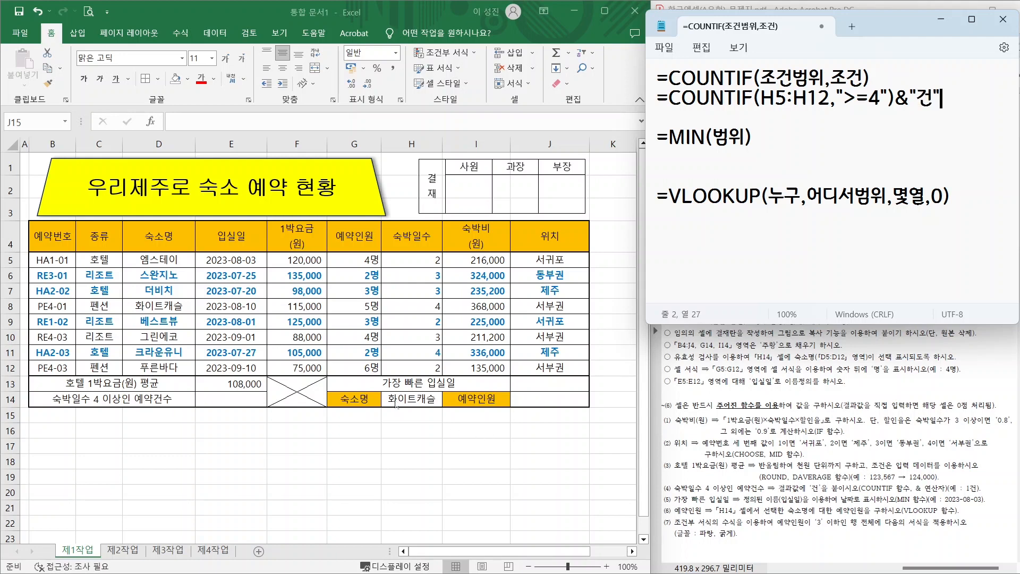
left_click(231, 399)
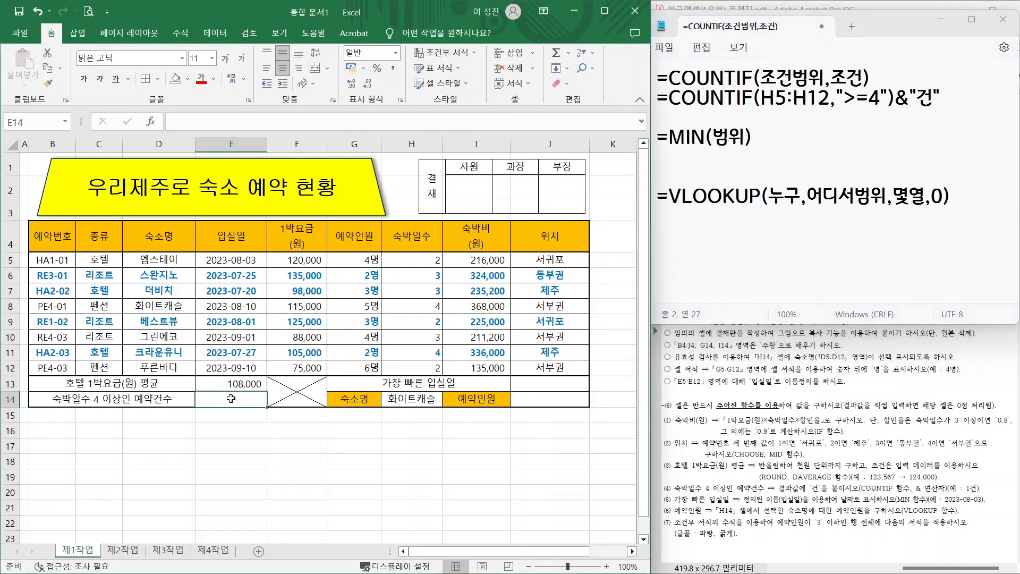
- Enter =COUNTIF(H5:H12,">=4") in E14, fixing the unquoted-criterion error
type("=C")
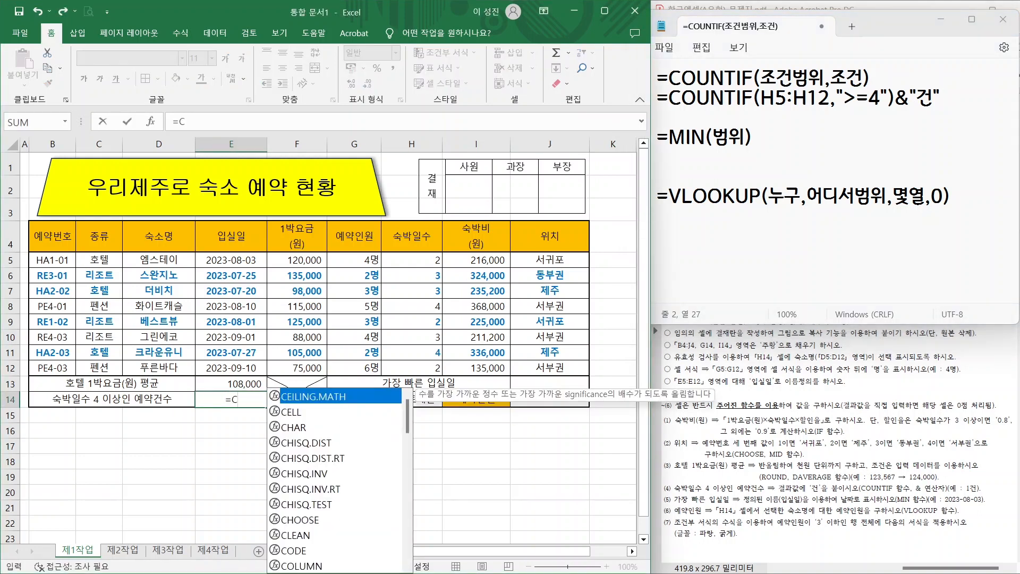
type("OU")
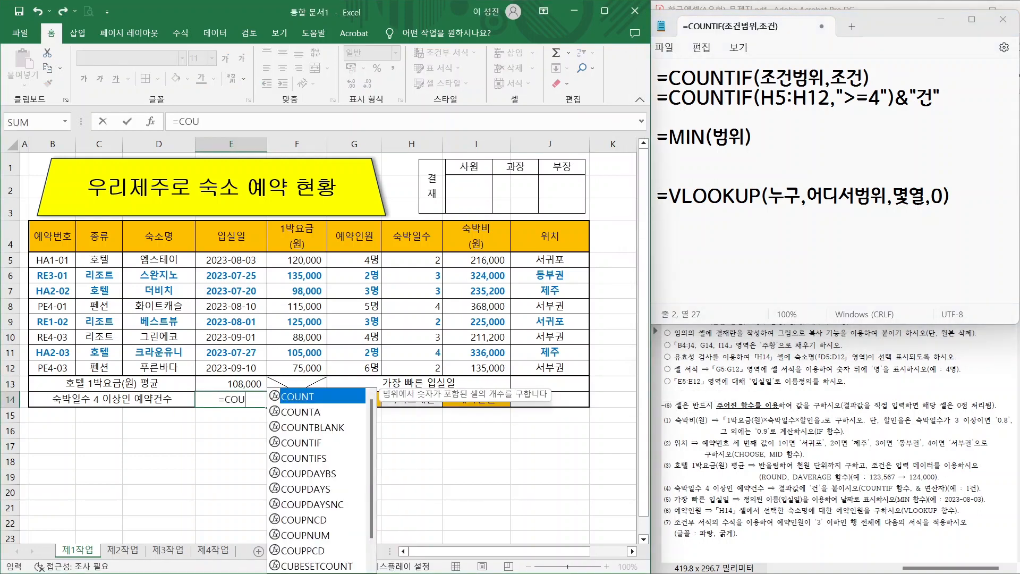
double_click(298, 442)
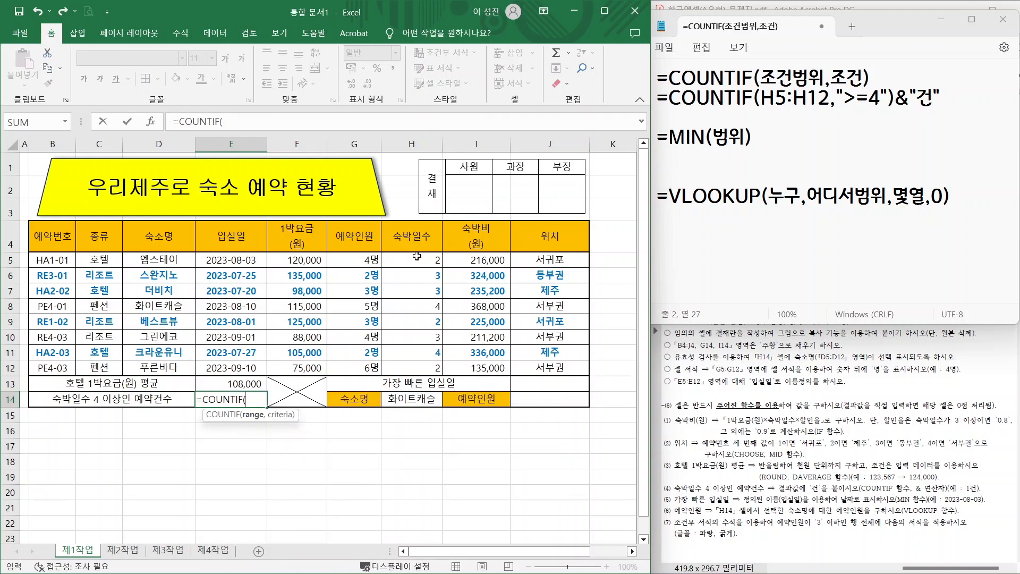
left_click_drag(418, 257, 424, 373)
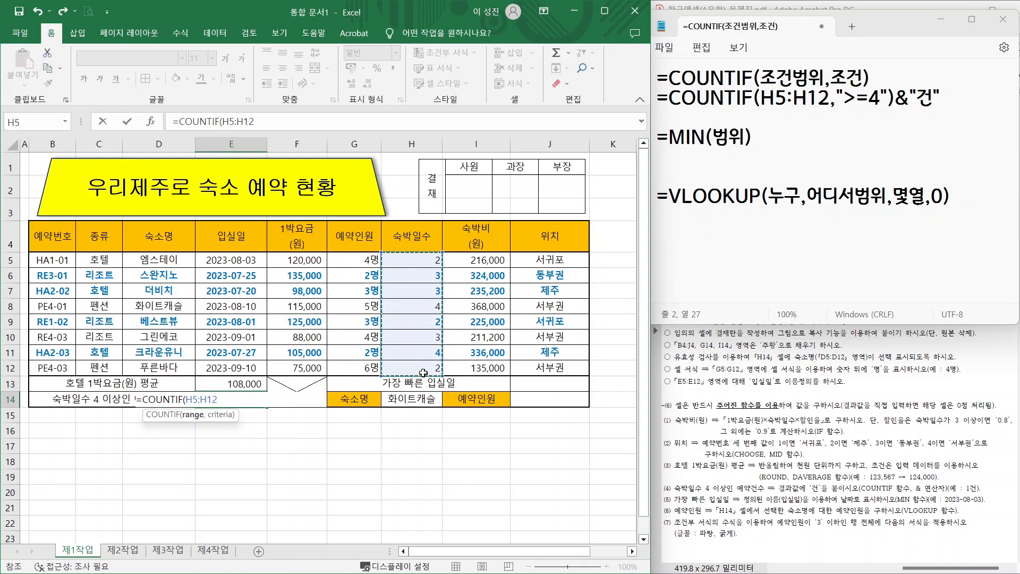
type(",")
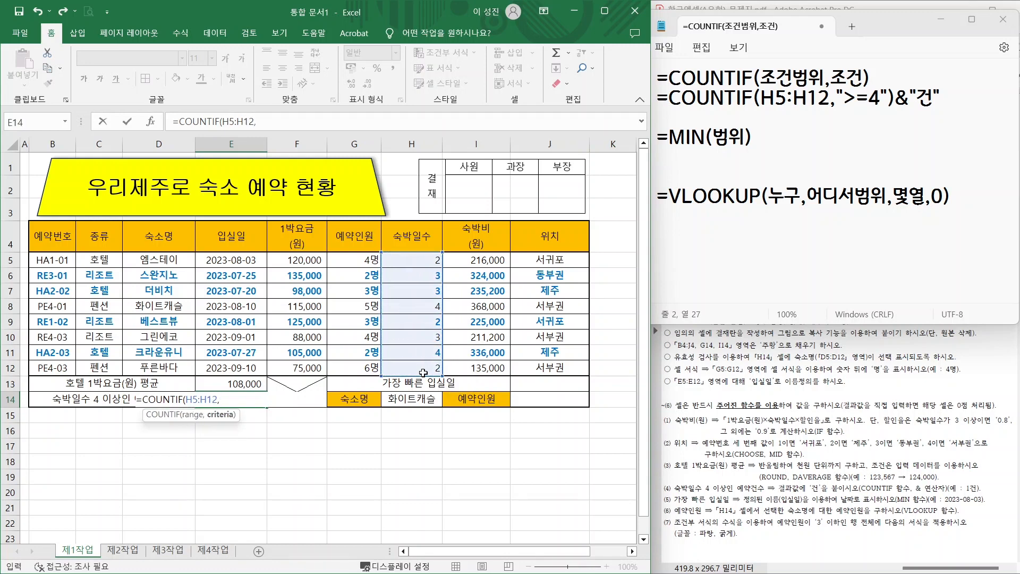
type(">=4)")
key("Return")
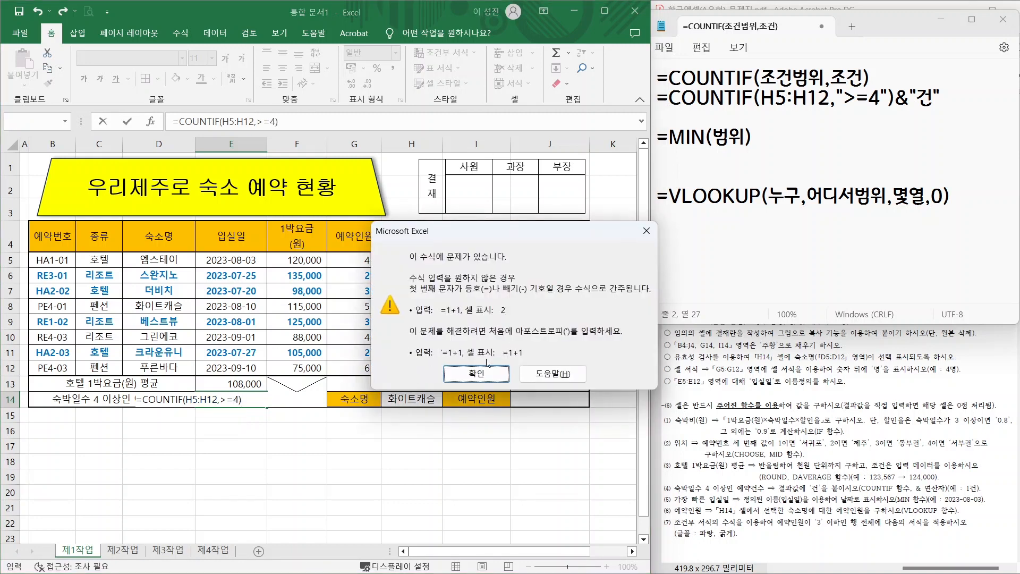
left_click(553, 374)
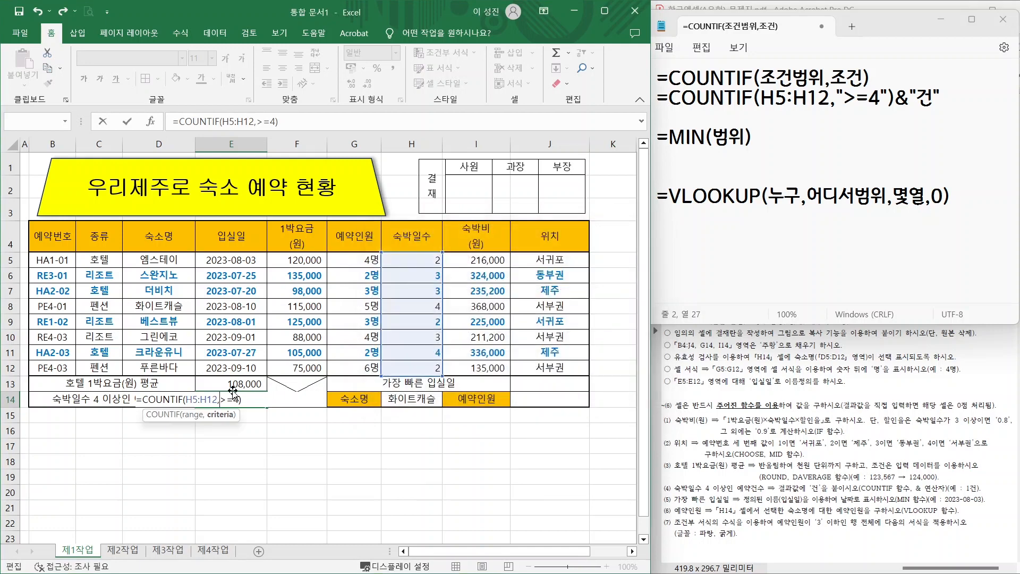
type("\">=4\"")
key("Return")
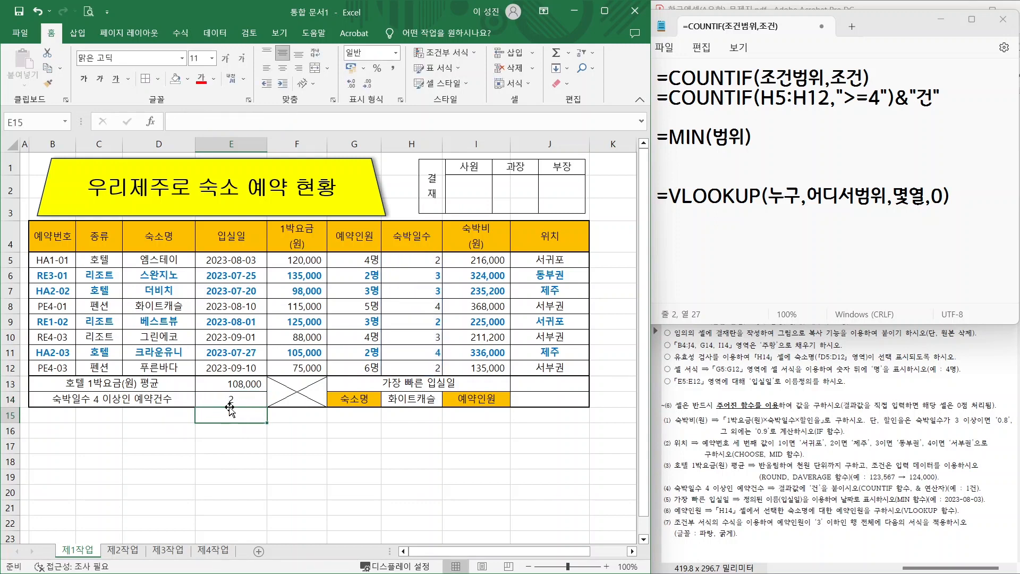
- Append &"건" to E14's formula so it shows 2건
left_click(234, 399)
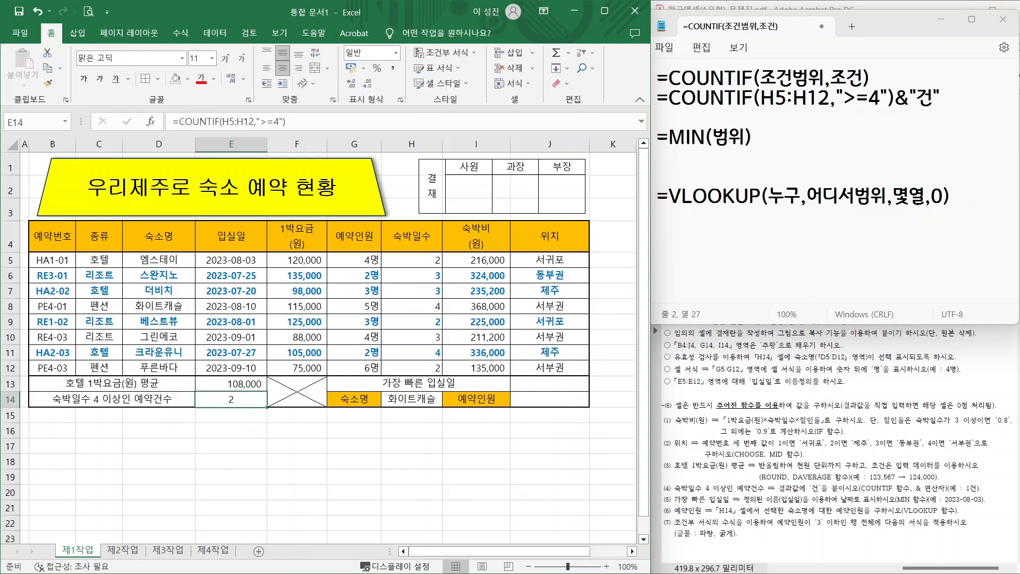
left_click(285, 122)
type("&\"")
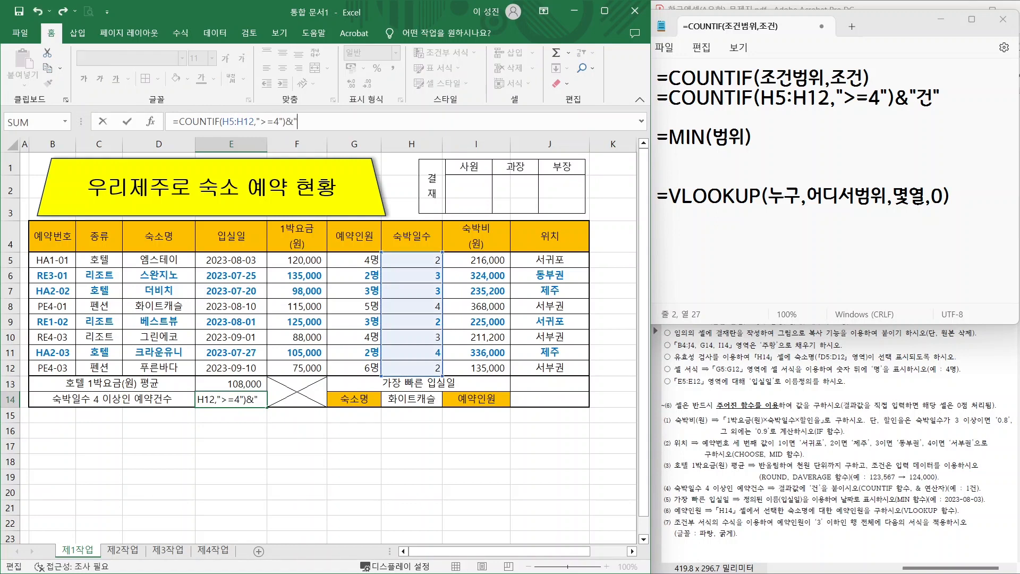
type("건")
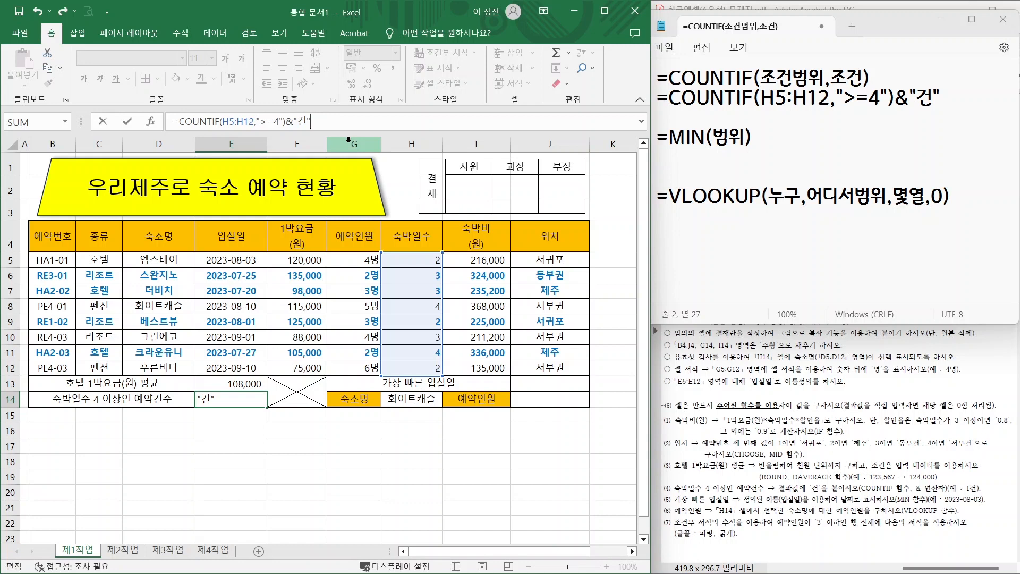
key("Return")
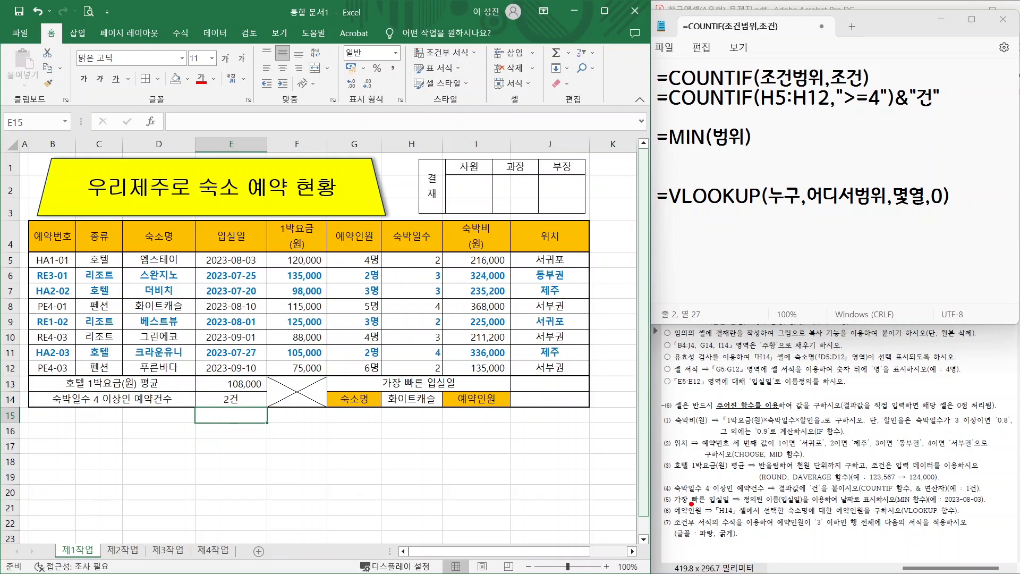
- Write =MIN(E5:E12) as a new example line in the notes
left_click_drag(678, 506, 738, 507)
left_click_drag(906, 497, 938, 460)
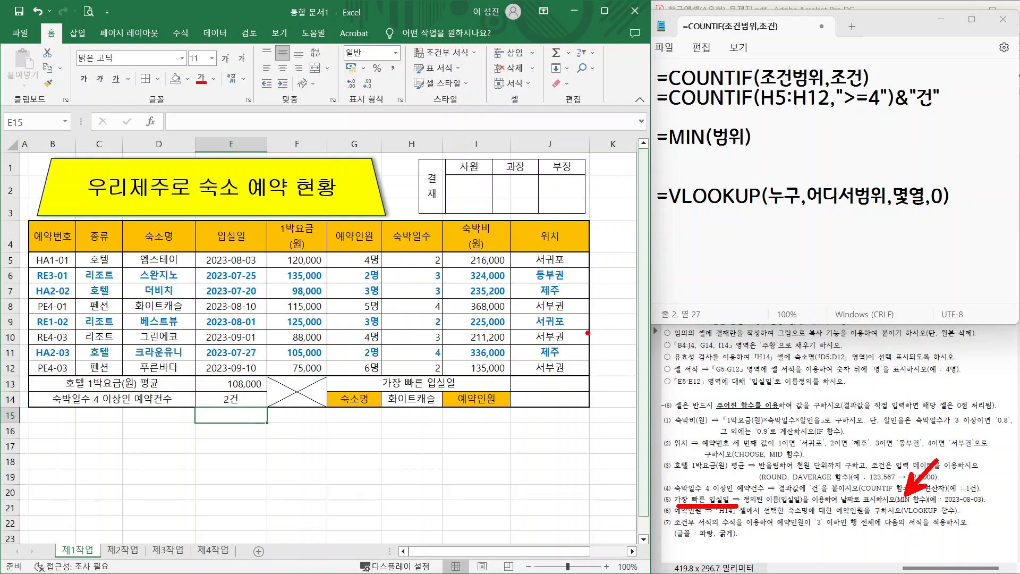
key("Escape")
left_click(702, 158)
type("=")
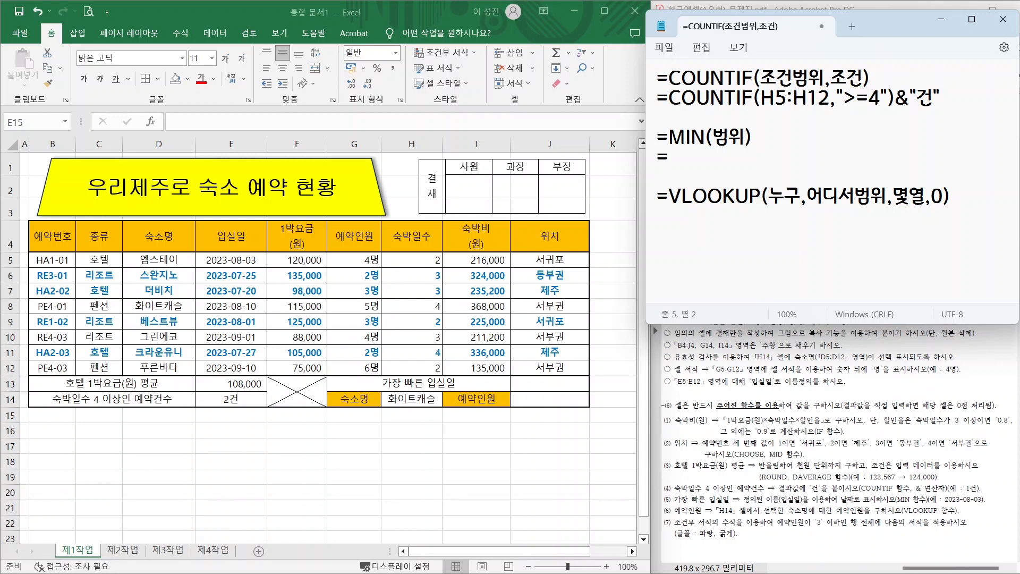
type("MIN(")
left_click_drag(190, 247, 269, 378)
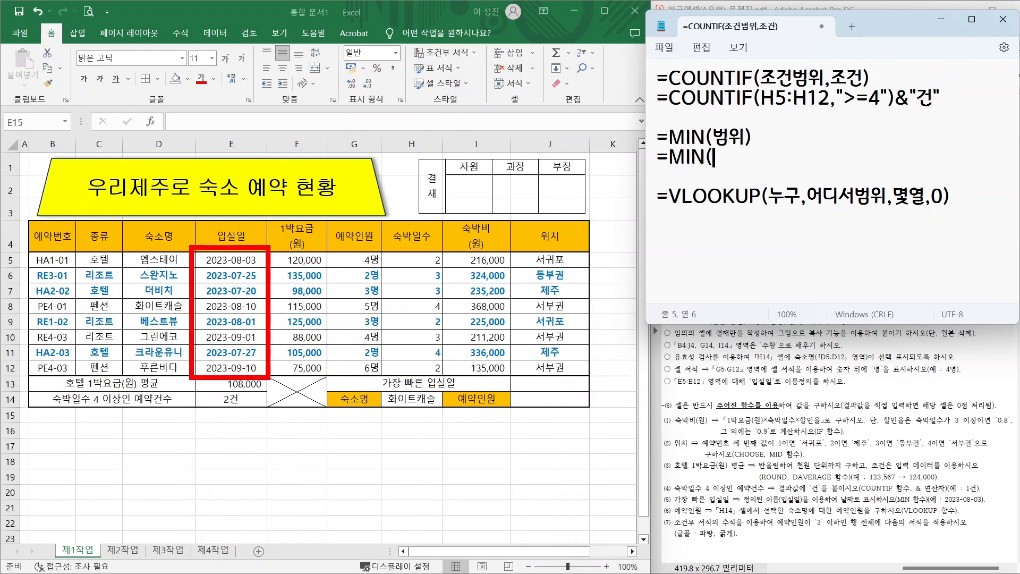
key("Escape")
type("E")
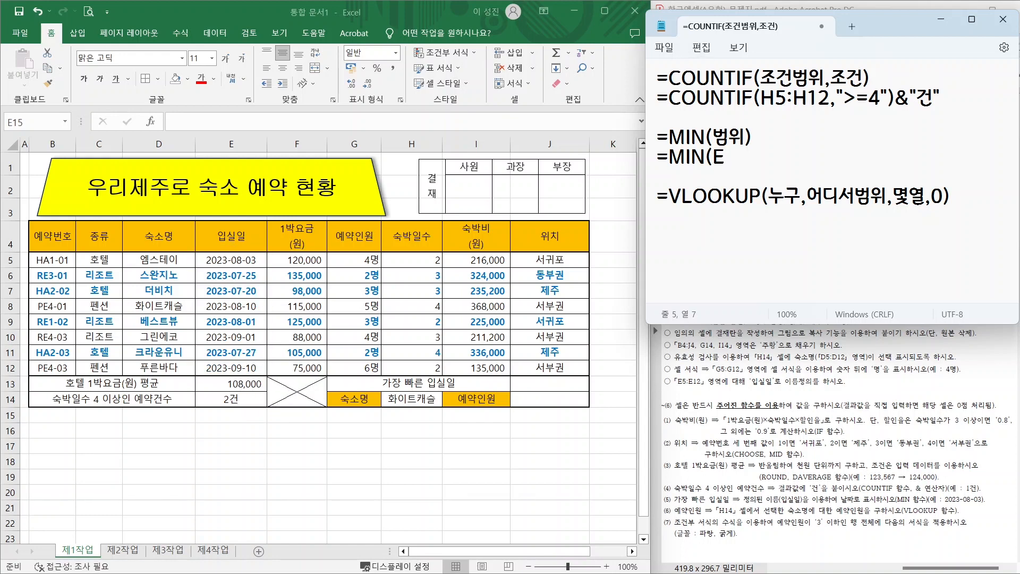
type("5:E12)")
- Back in the workbook, mark the check-in dates E5:E12 and clear the ink
left_click(529, 382)
key("ctrl+2")
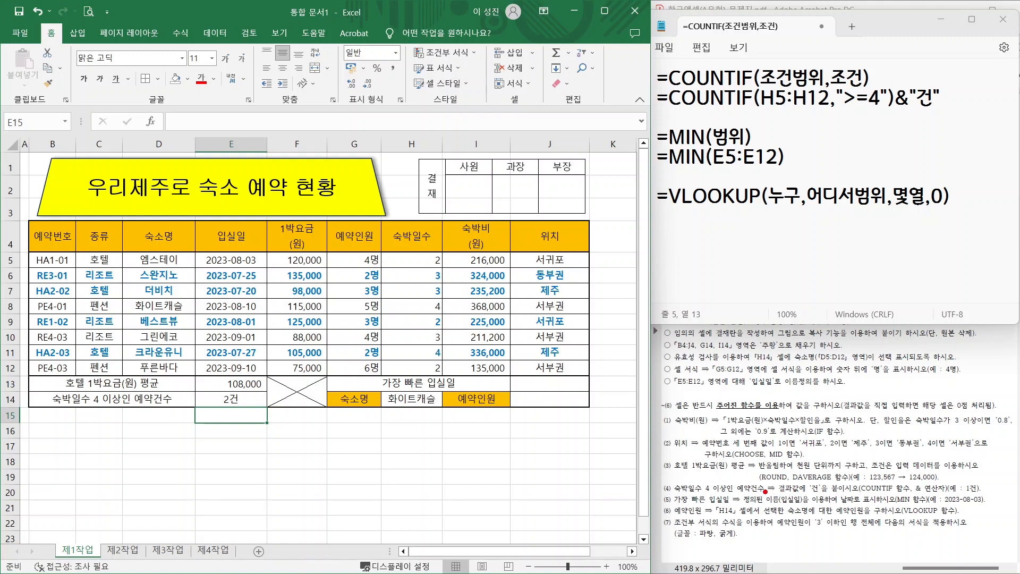
left_click_drag(763, 493, 803, 466)
left_click_drag(746, 505, 863, 505)
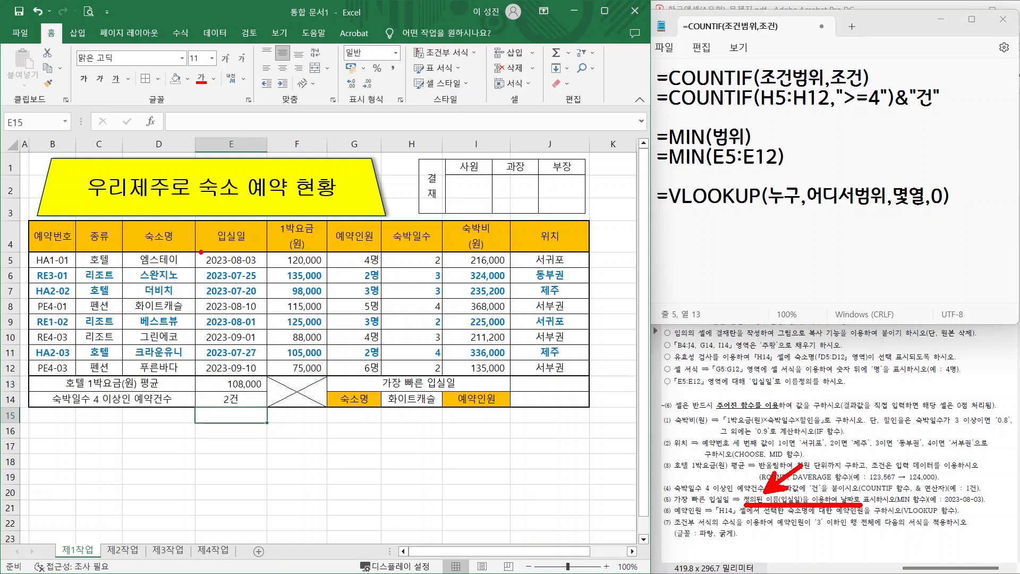
left_click_drag(189, 250, 269, 376)
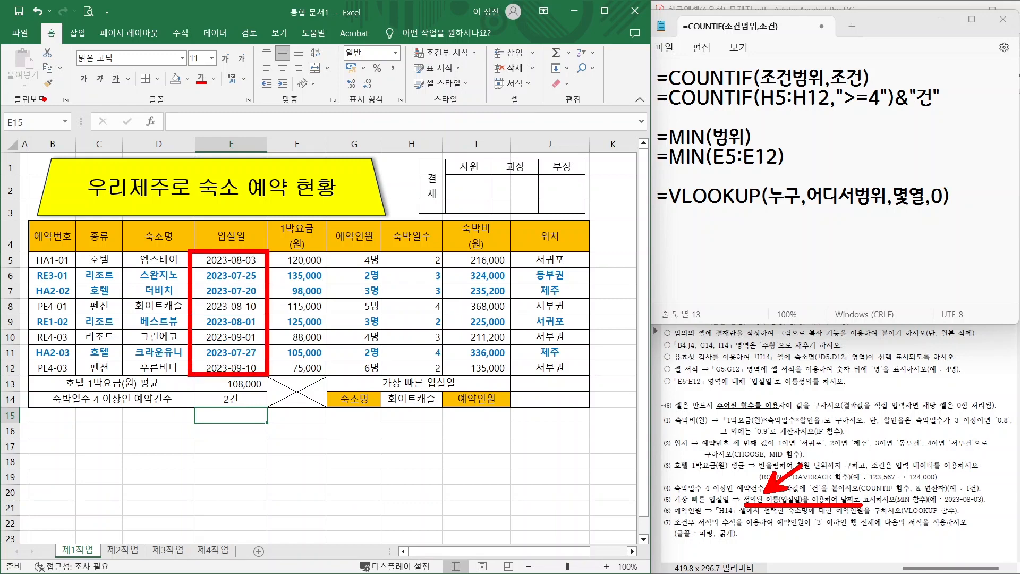
left_click_drag(1, 100, 66, 141)
left_click_drag(43, 115, 82, 79)
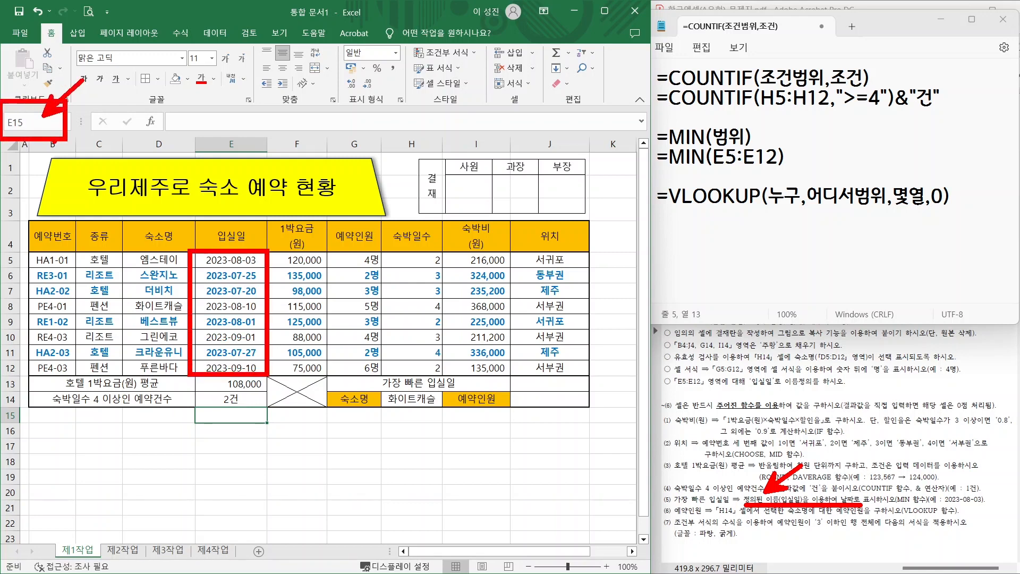
key("Escape")
- Enter =MIN over the check-in dates (입실일) in J13
left_click(538, 387)
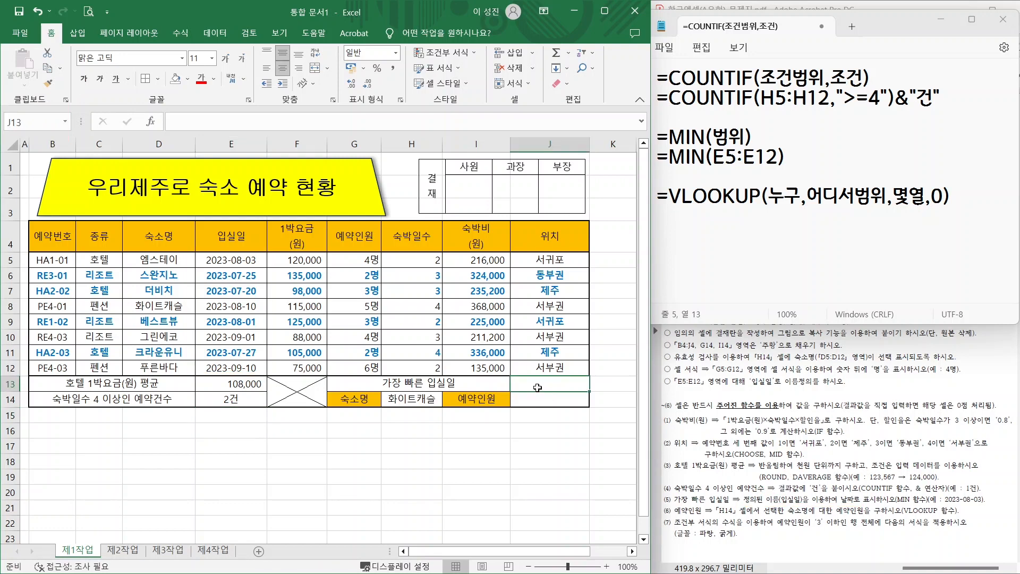
type("=MIN")
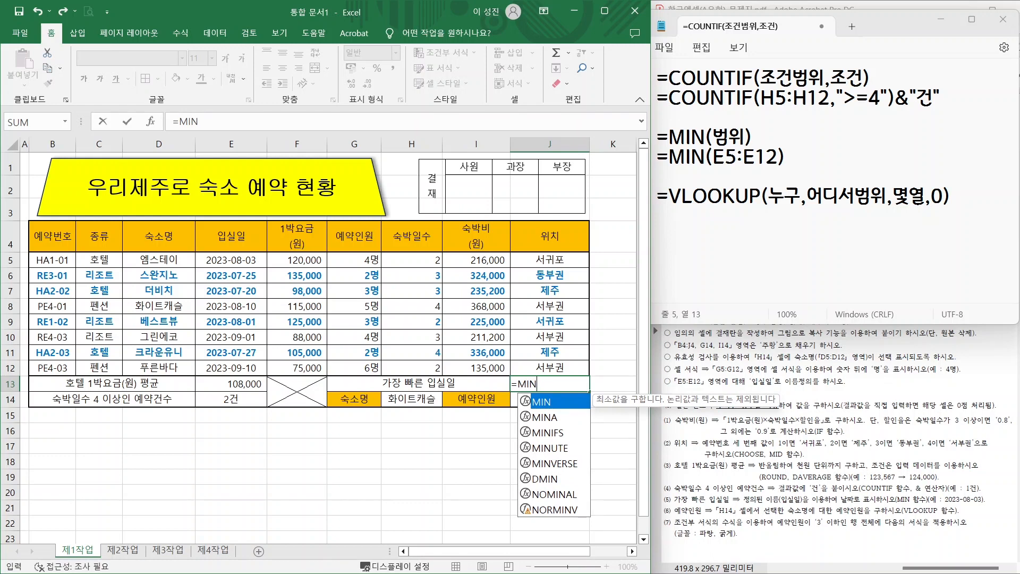
type("(")
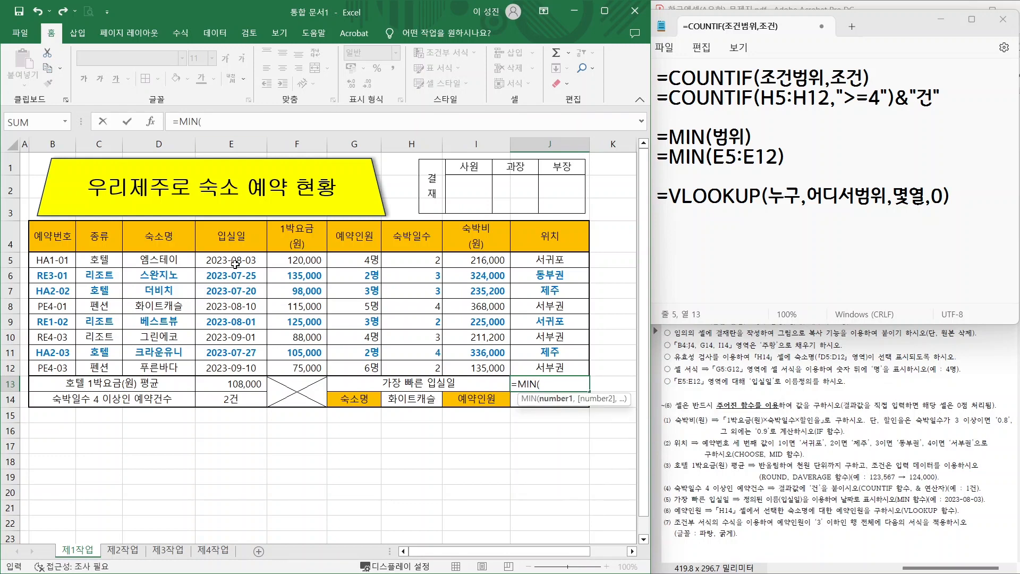
left_click_drag(235, 263, 234, 368)
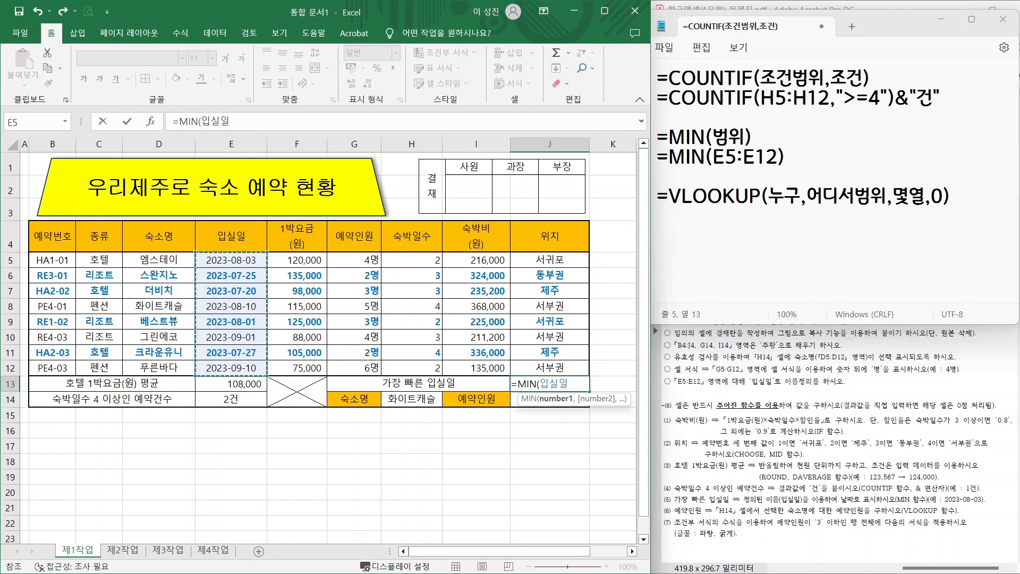
key("Return")
- Format J13 with the 2012-03-14 date style so it shows 2023-07-20
left_click(553, 385)
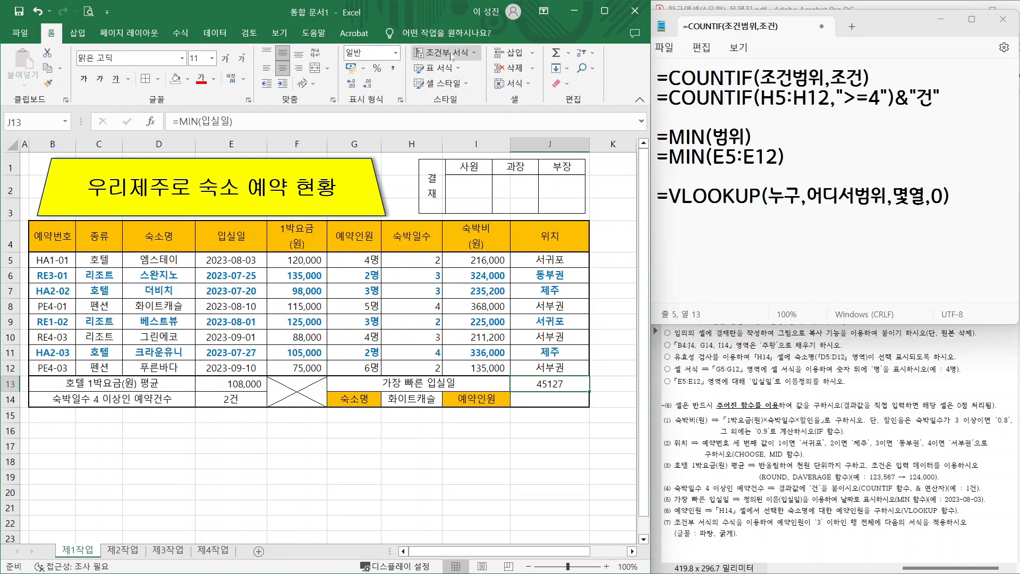
left_click(396, 53)
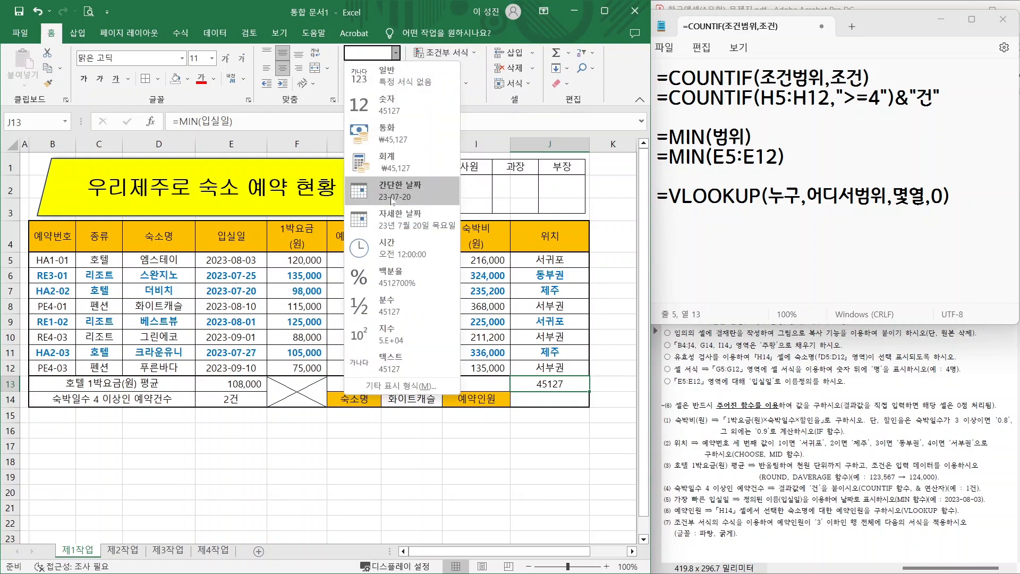
left_click(393, 197)
left_click(402, 100)
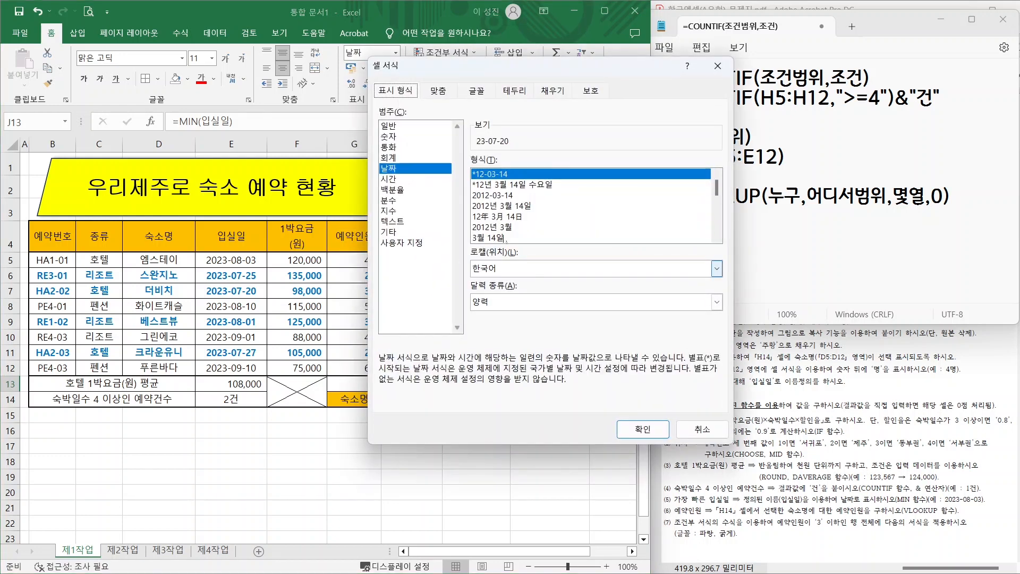
scroll(506, 206, "up", 4)
left_click(496, 196)
left_click(657, 426)
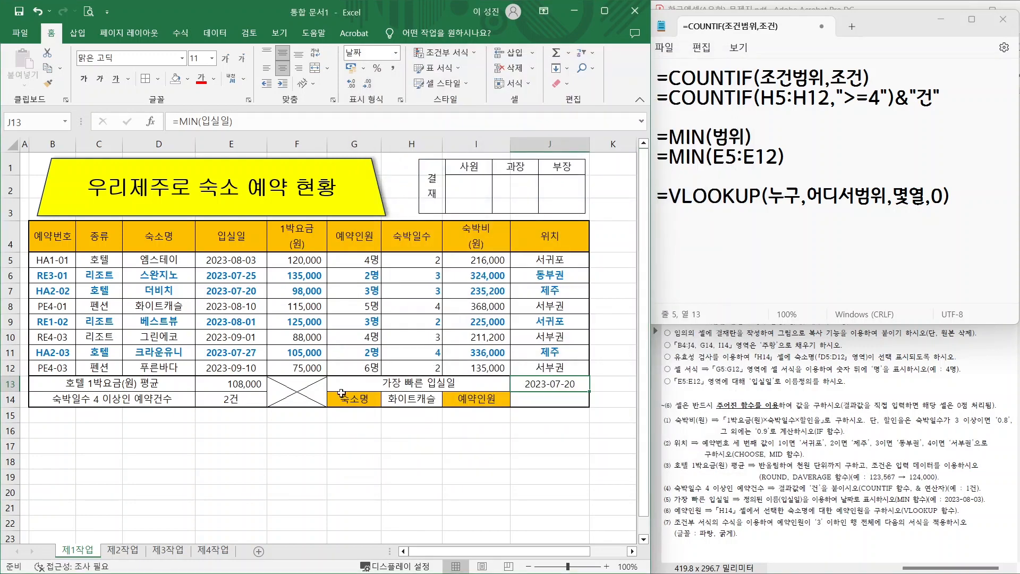
left_click(550, 399)
left_click_drag(675, 517, 738, 519)
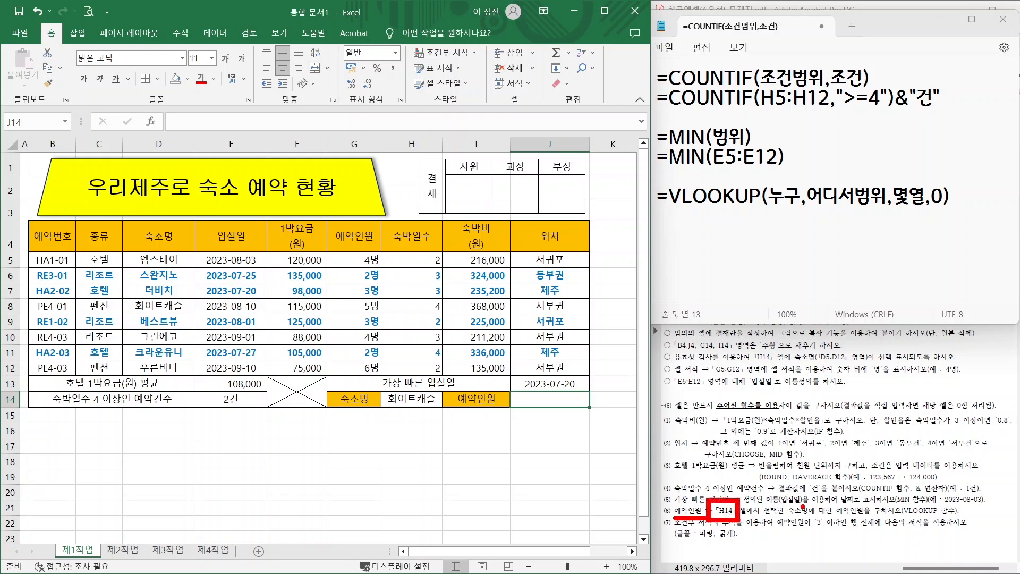
mouse_move(805, 509)
left_mouse_down()
mouse_move(800, 498)
mouse_move(807, 521)
left_mouse_up()
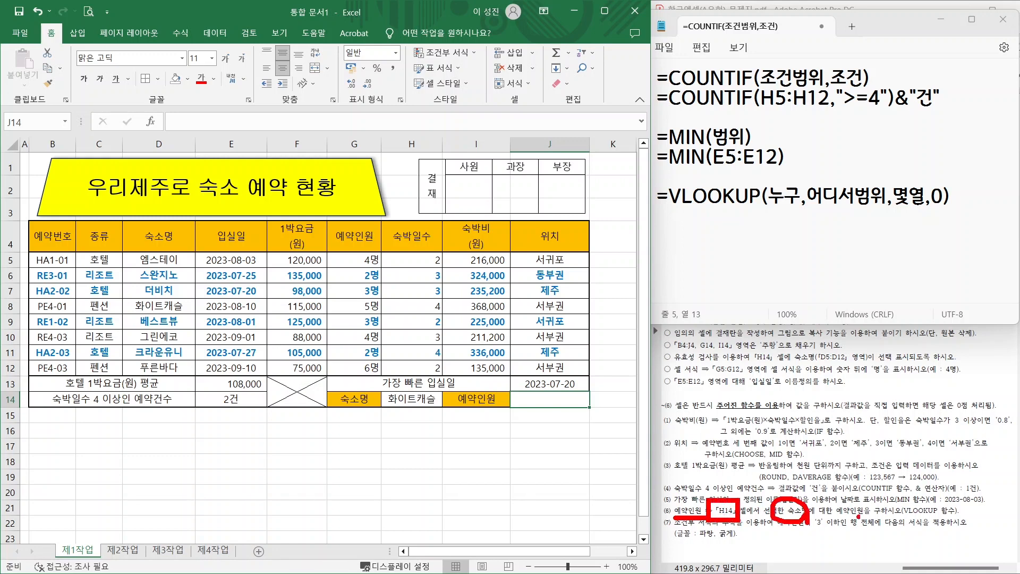
mouse_move(874, 515)
left_mouse_down()
mouse_move(840, 522)
mouse_move(874, 513)
left_mouse_up()
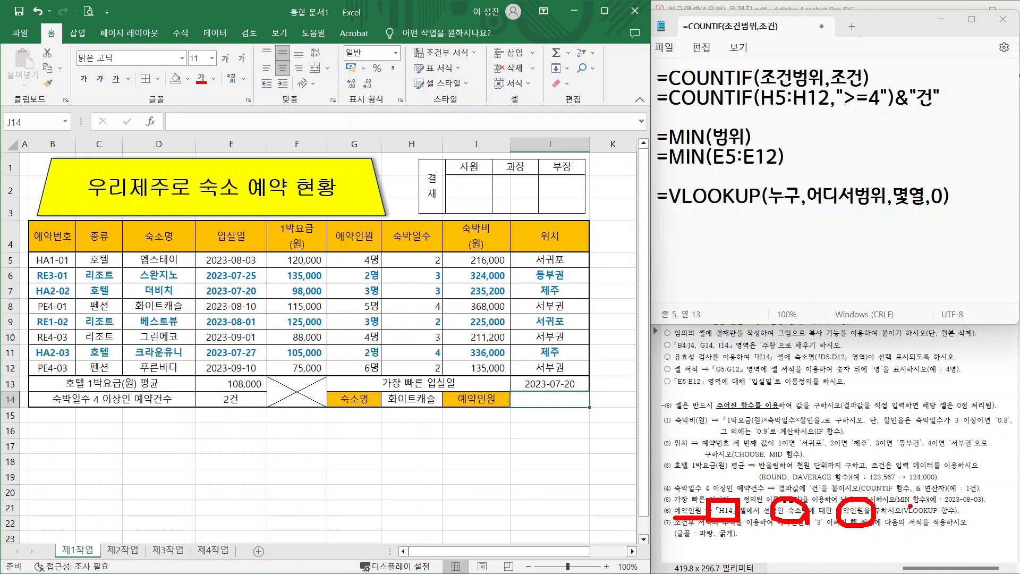
left_click_drag(965, 470, 910, 508)
left_click_drag(917, 495, 930, 502)
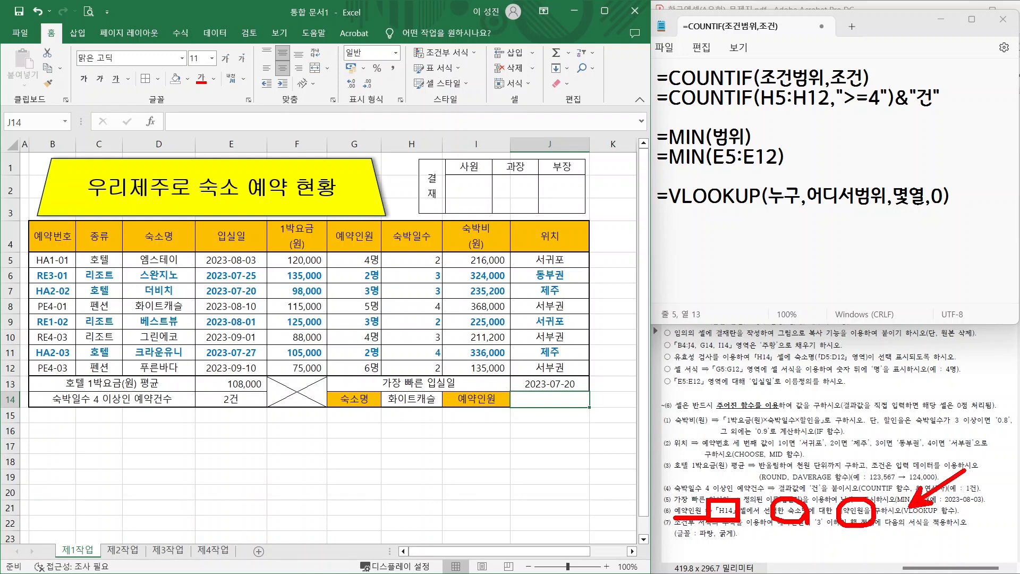
mouse_move(435, 407)
left_mouse_down()
mouse_move(382, 392)
mouse_move(434, 401)
left_mouse_up()
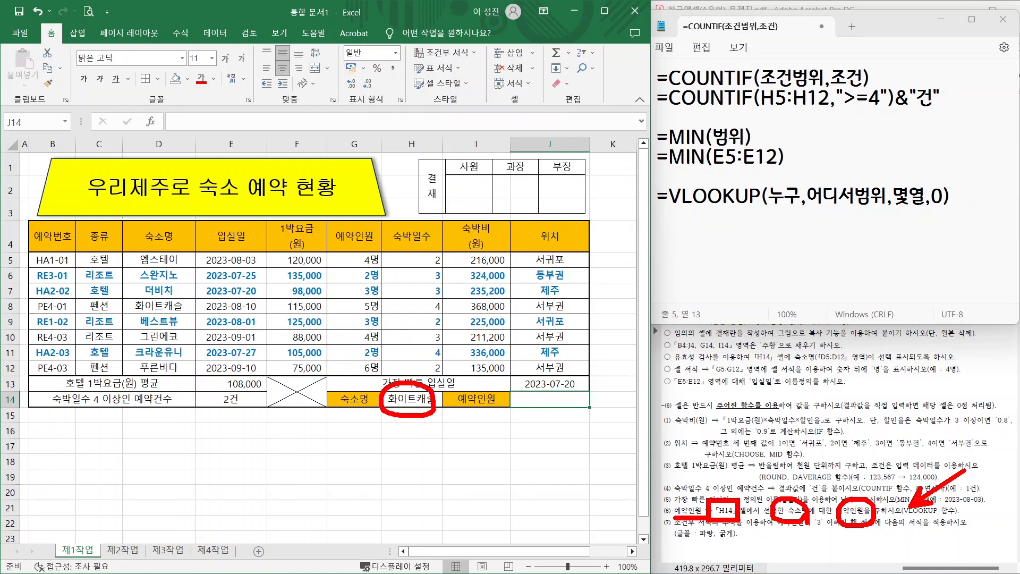
mouse_move(513, 392)
left_mouse_down()
mouse_move(513, 407)
mouse_move(583, 396)
mouse_move(571, 407)
left_mouse_up()
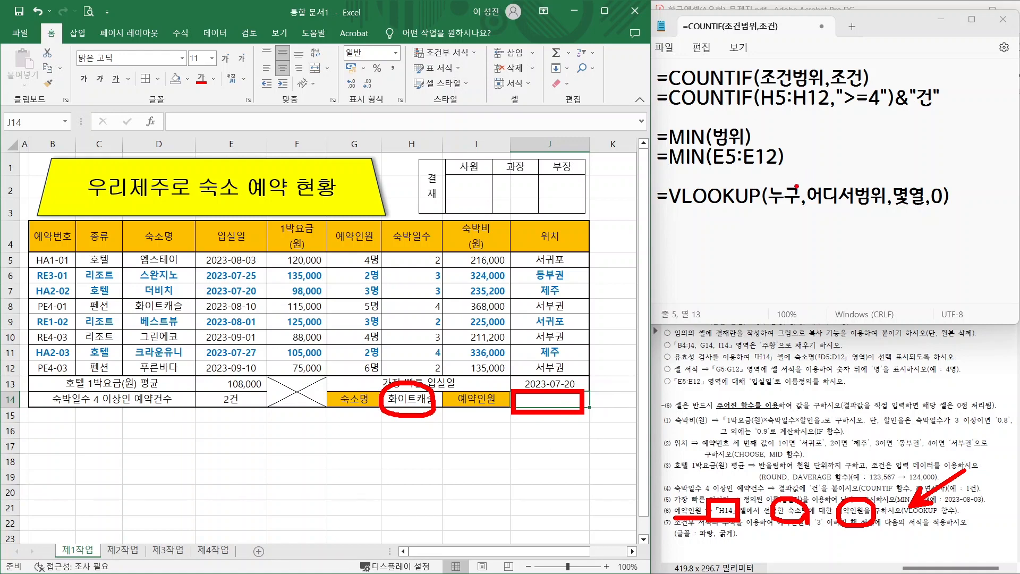
key("Escape")
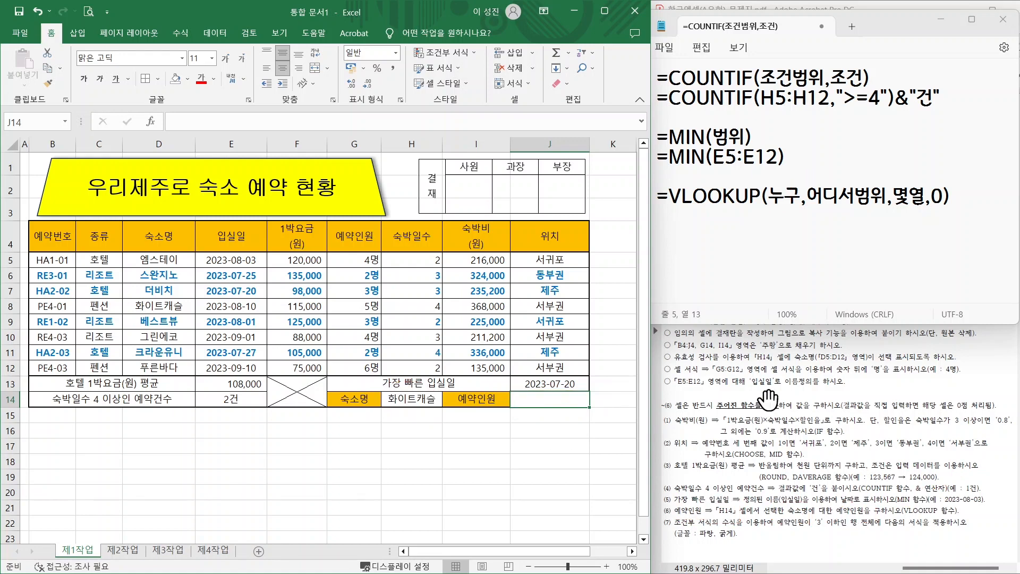
- Start a new line under the VLOOKUP template with =VLOOKUP(H14
left_click(786, 195)
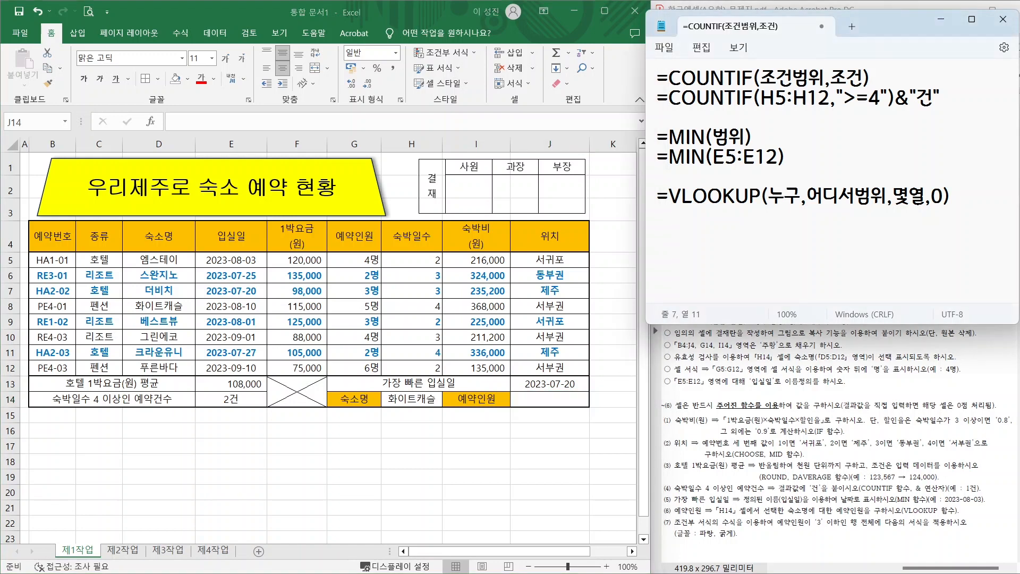
left_click_drag(807, 196, 870, 195)
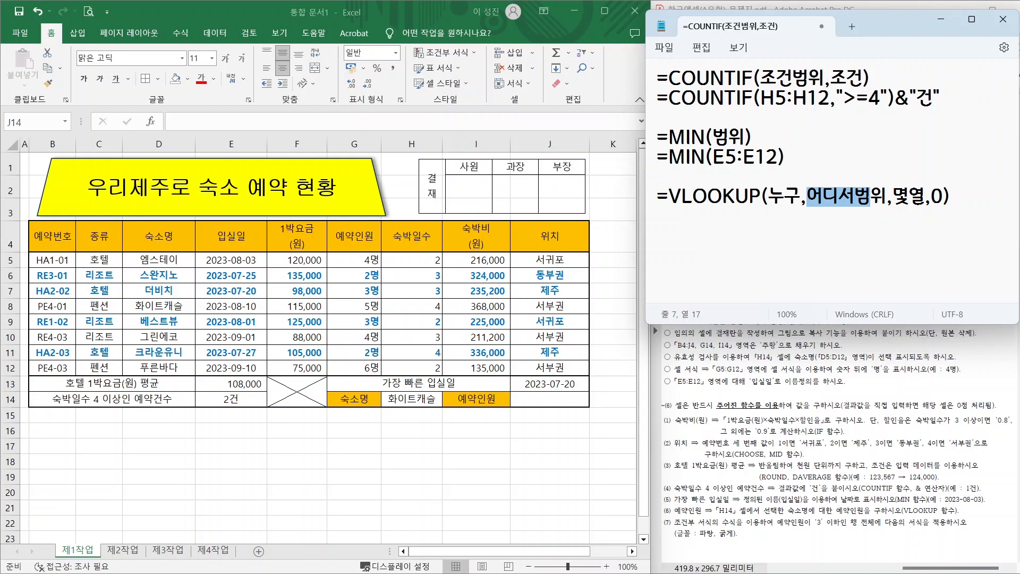
left_click_drag(893, 195, 943, 197)
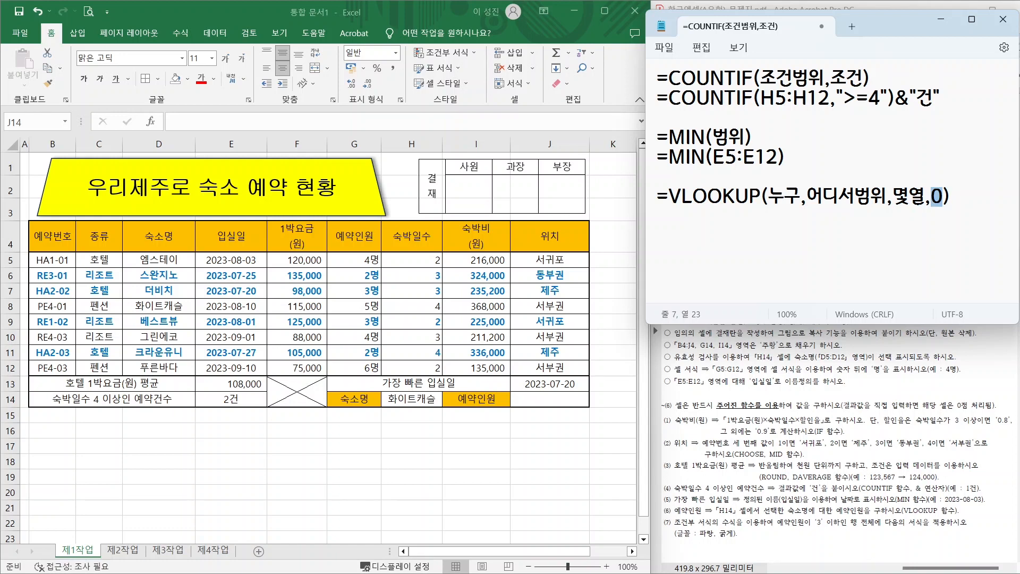
left_click(953, 197)
key("Return")
type("=VLOOKUP")
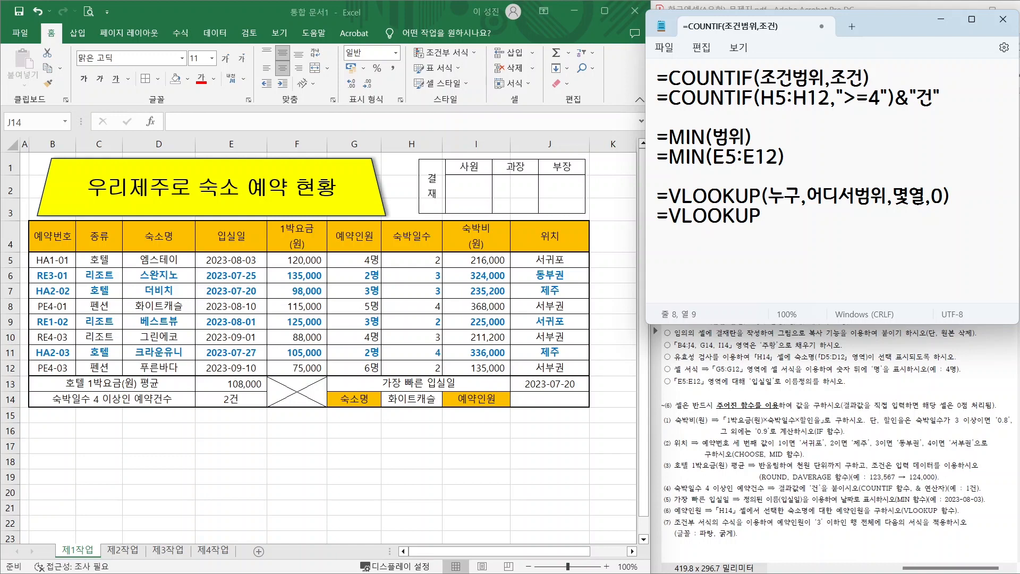
type("(H14,")
- Mark the 숙소명 key and lookup range, then add D5:G12 to the formula
mouse_move(813, 560)
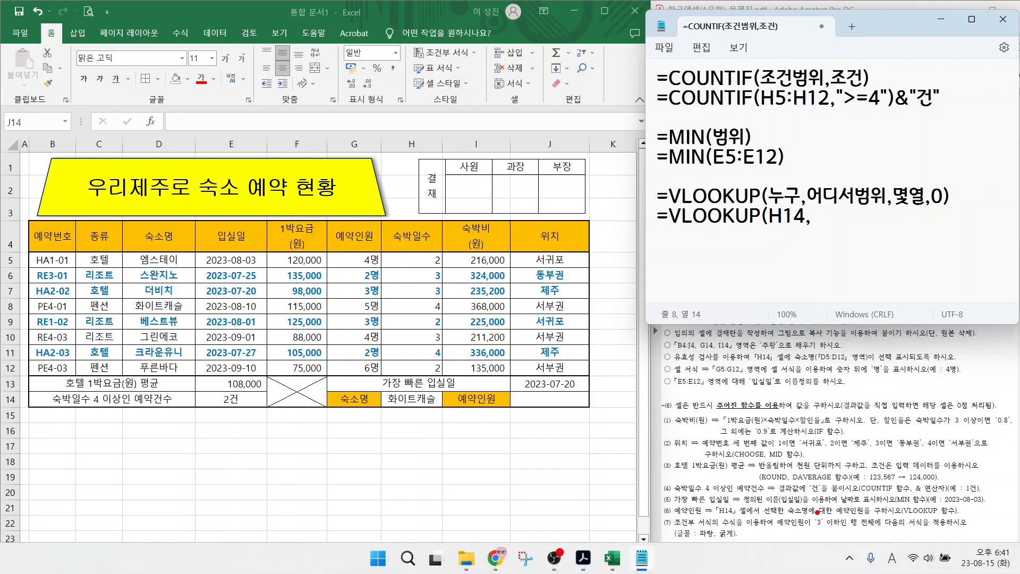
mouse_move(811, 516)
left_mouse_down()
mouse_move(783, 503)
mouse_move(866, 504)
left_mouse_up()
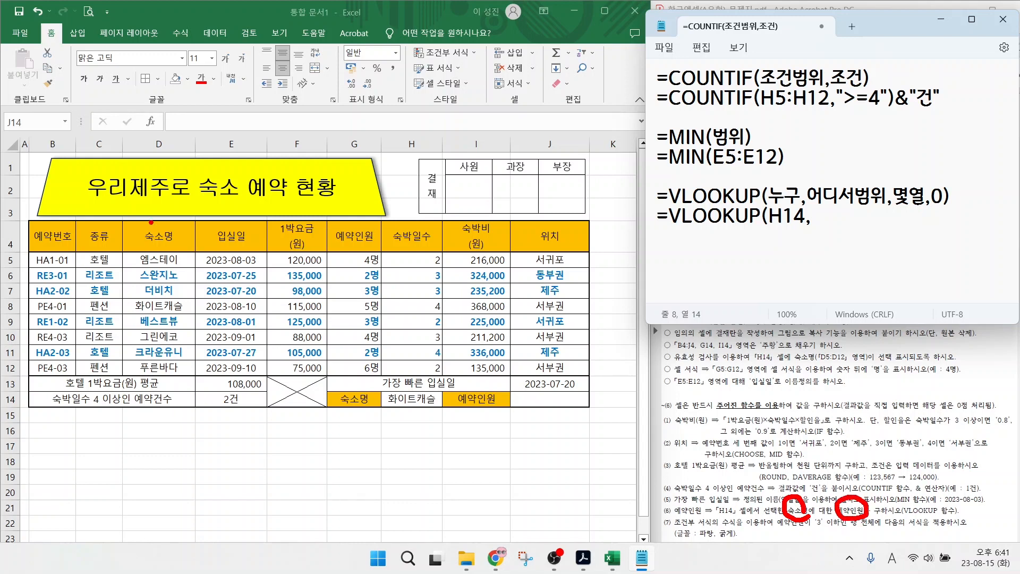
left_click_drag(166, 229, 219, 179)
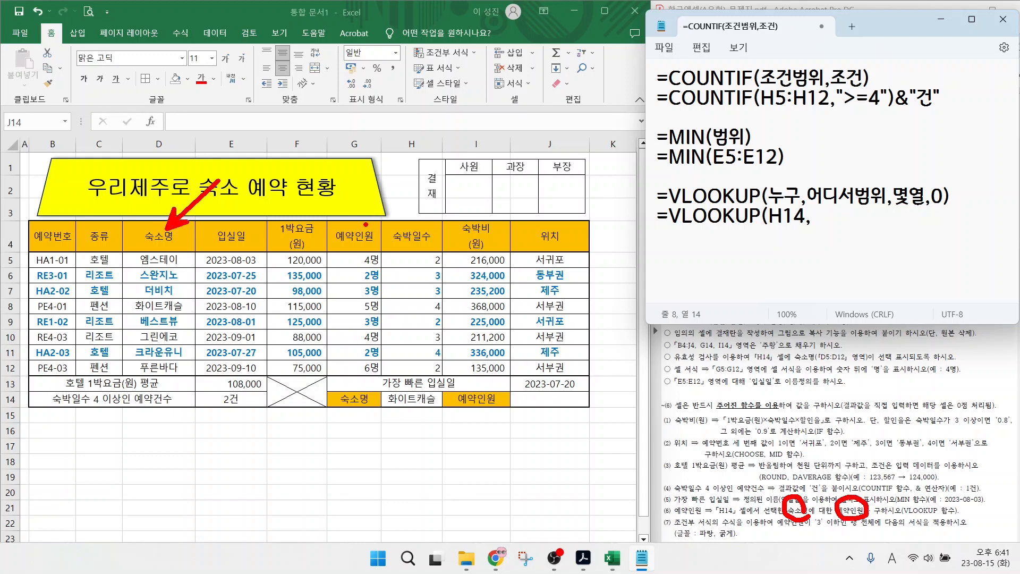
mouse_move(365, 224)
left_mouse_down()
mouse_move(396, 189)
mouse_move(365, 225)
left_mouse_up()
left_click_drag(365, 225, 384, 220)
left_click_drag(123, 256, 384, 377)
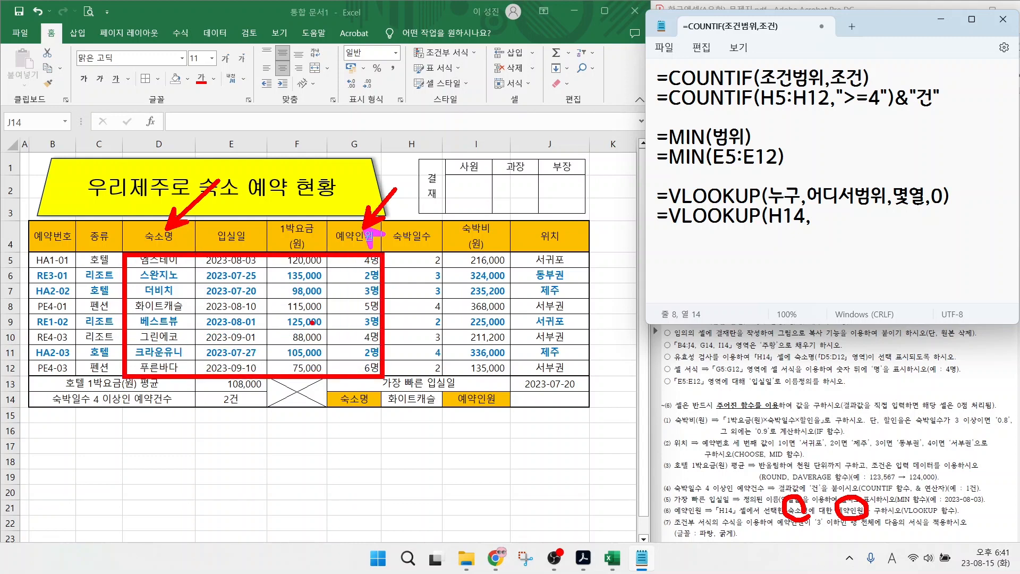
key("Escape")
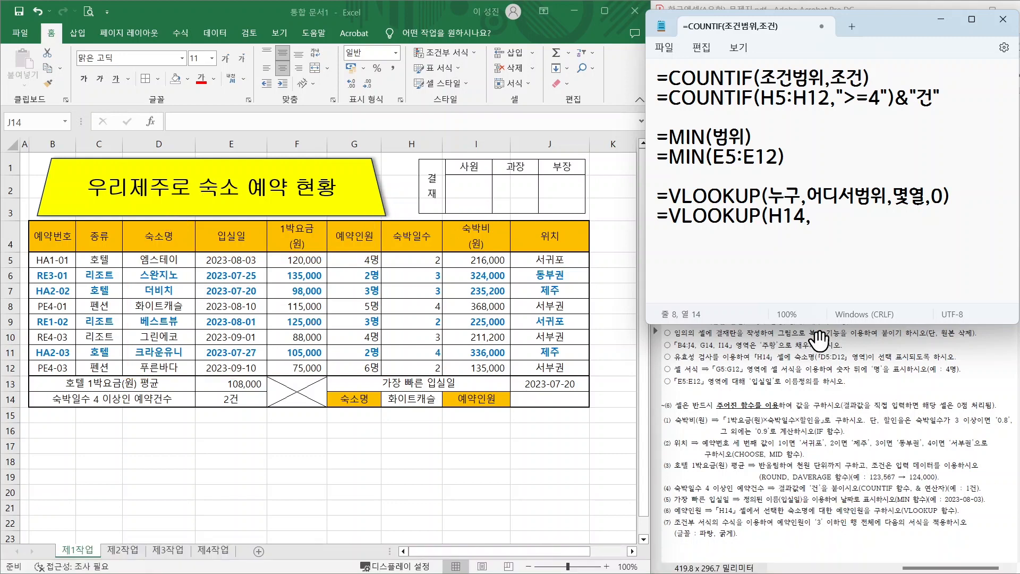
type("D5:G12,")
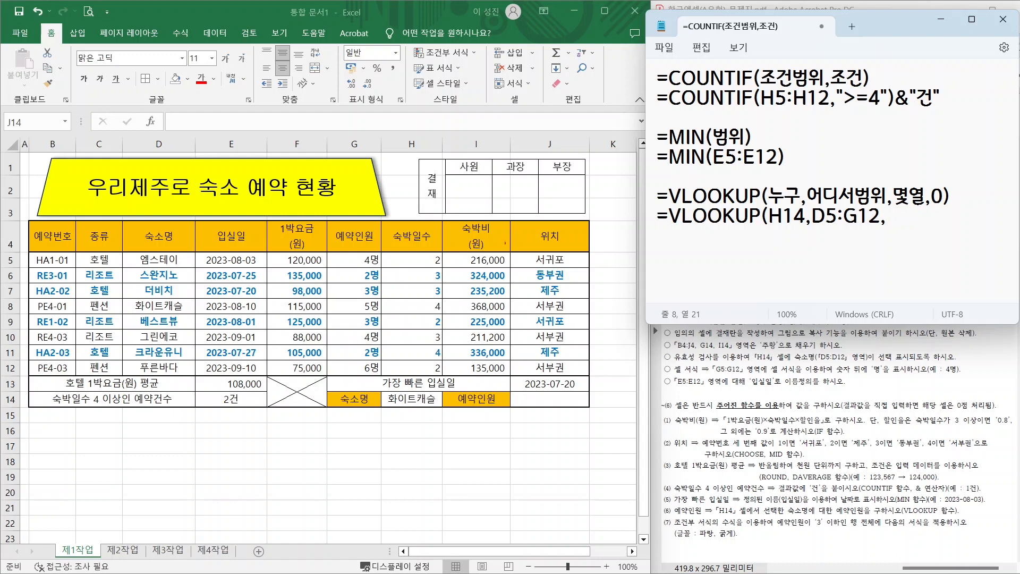
- Count 예약인원 as the fourth column and finish with 4,0)
left_click_drag(124, 252, 383, 370)
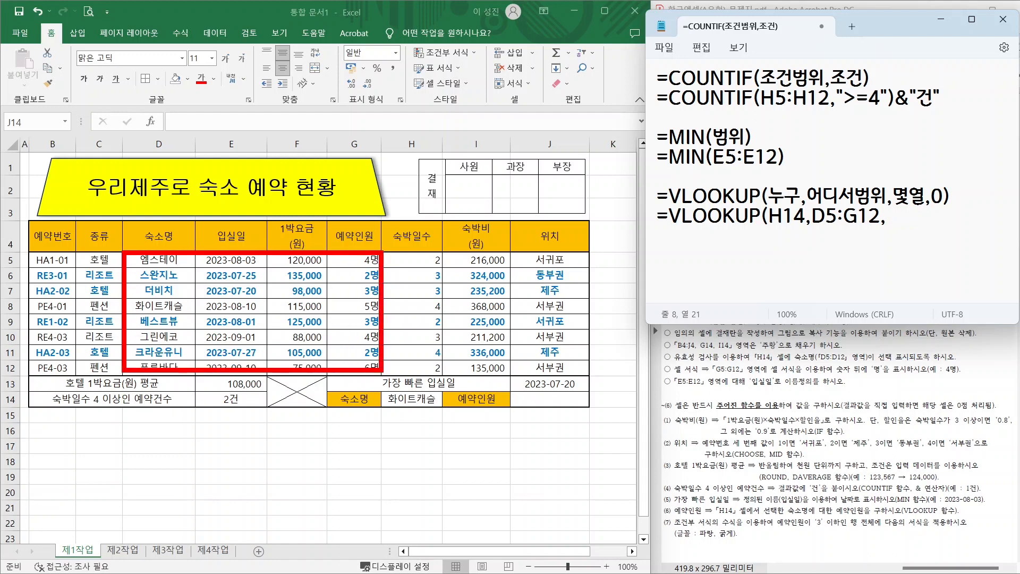
left_click_drag(159, 254, 205, 216)
left_click_drag(225, 259, 283, 210)
left_click_drag(301, 254, 349, 211)
left_click_drag(358, 252, 397, 218)
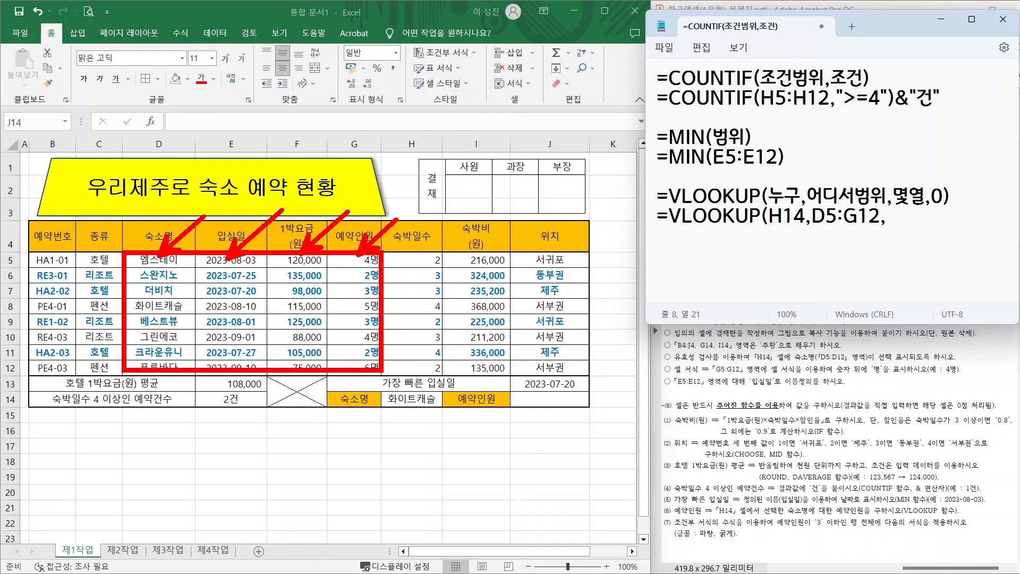
key("Escape")
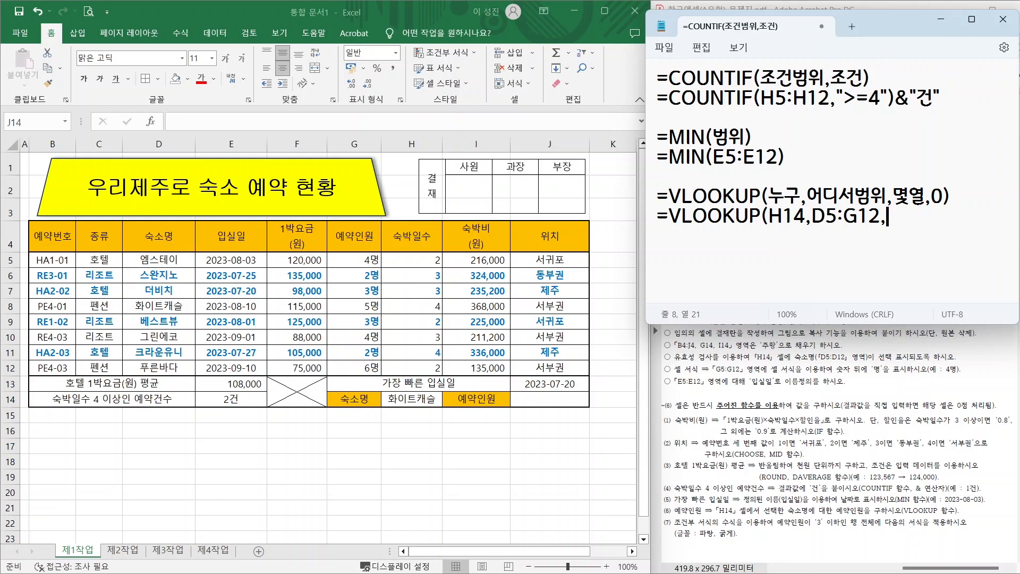
type("4,0)")
- Enter =VLOOKUP(H14,D5:G12,4,0) in J14, returning 5 for 화이트캐슬
left_click(544, 404)
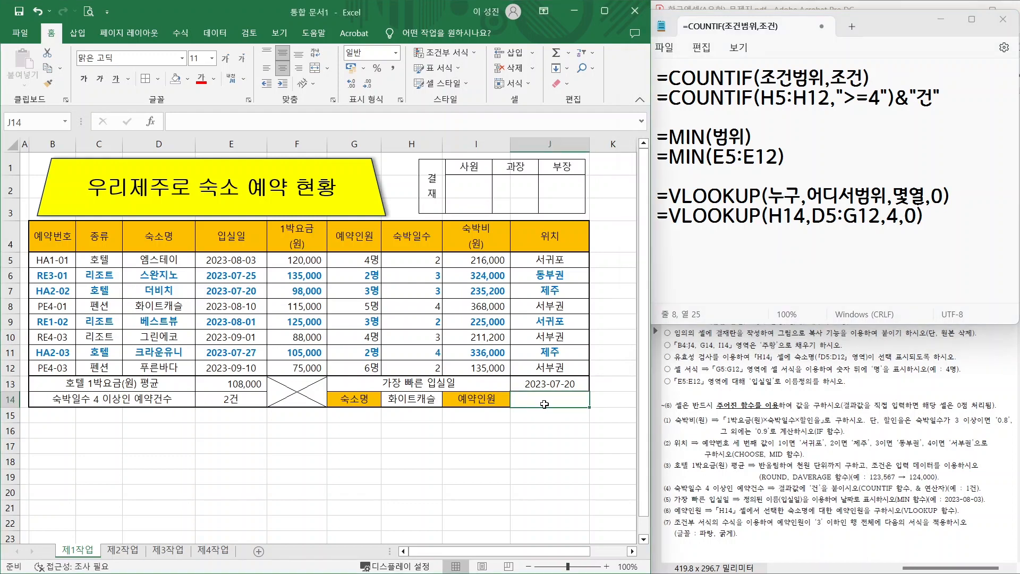
type("=VL")
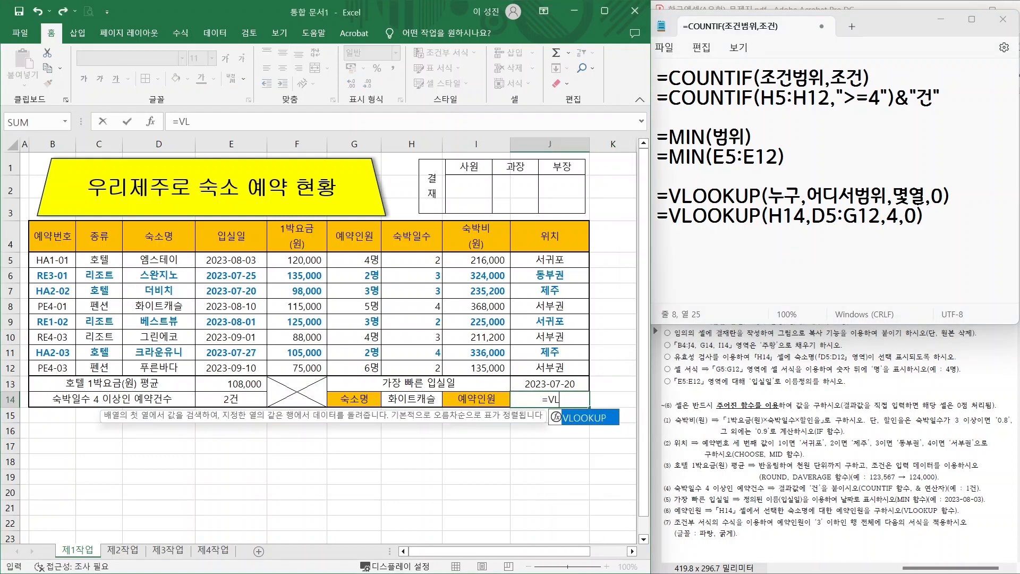
double_click(566, 418)
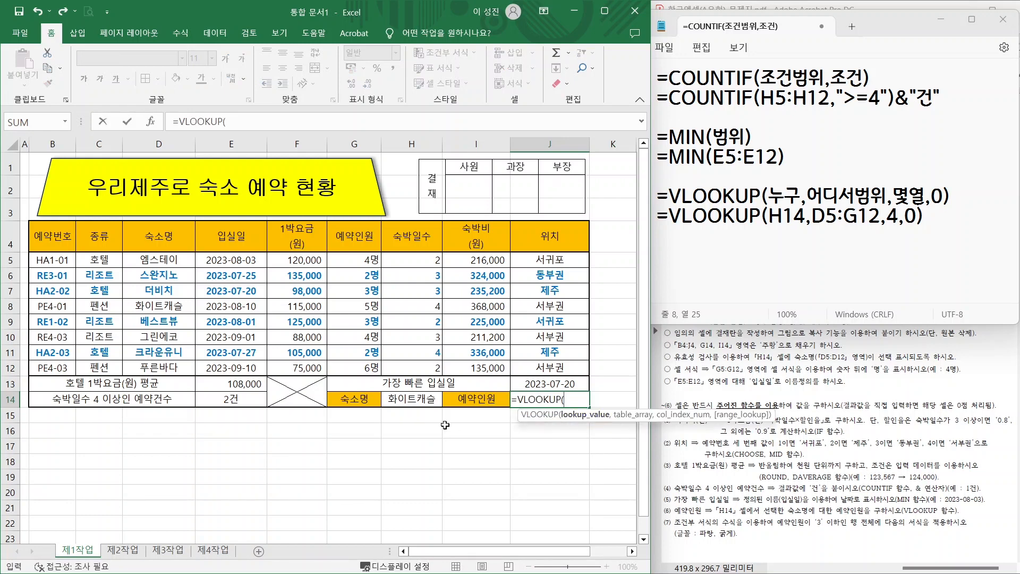
left_click(402, 399)
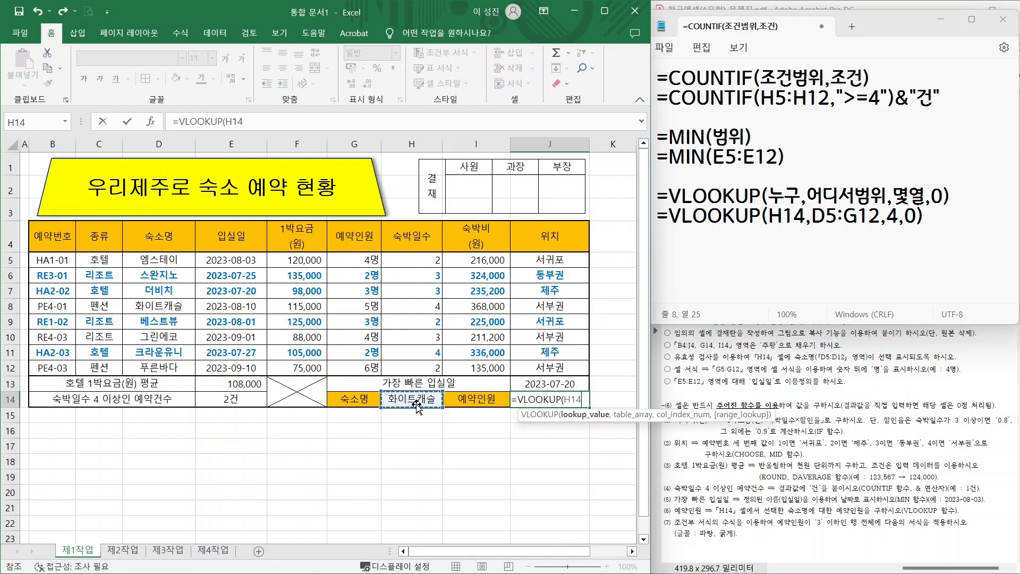
type(",")
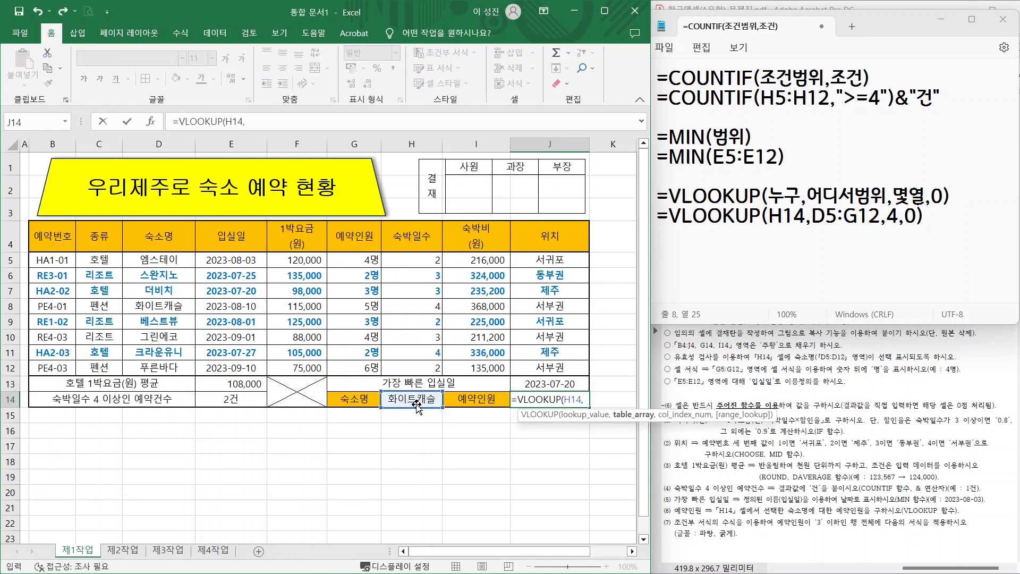
left_click(168, 260)
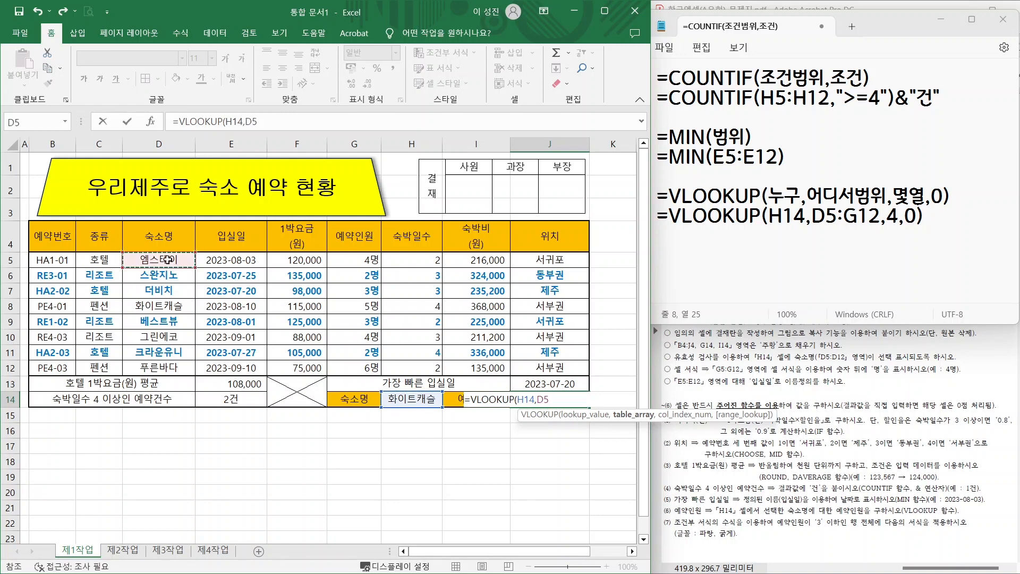
left_click_drag(168, 260, 347, 364)
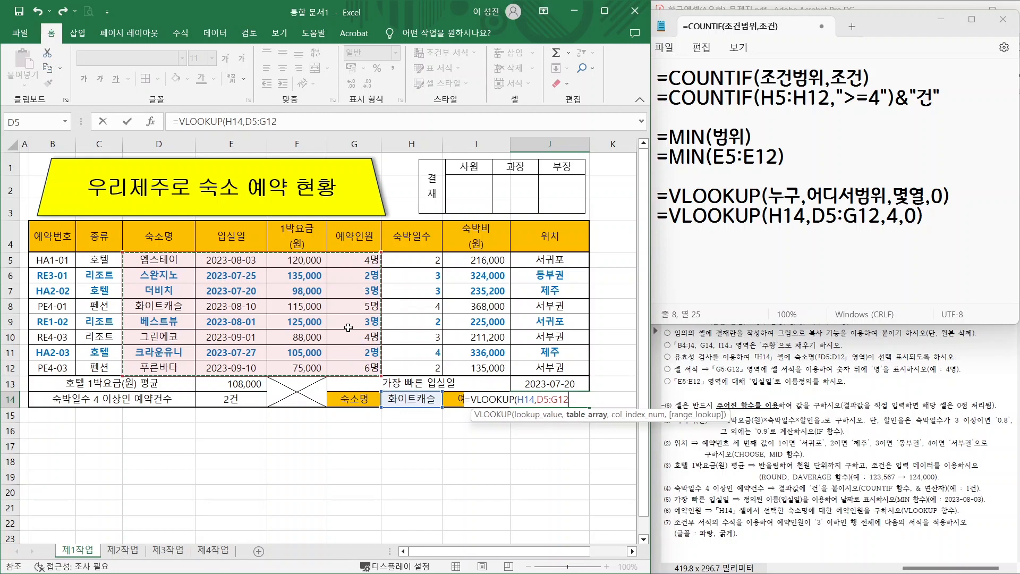
type(",")
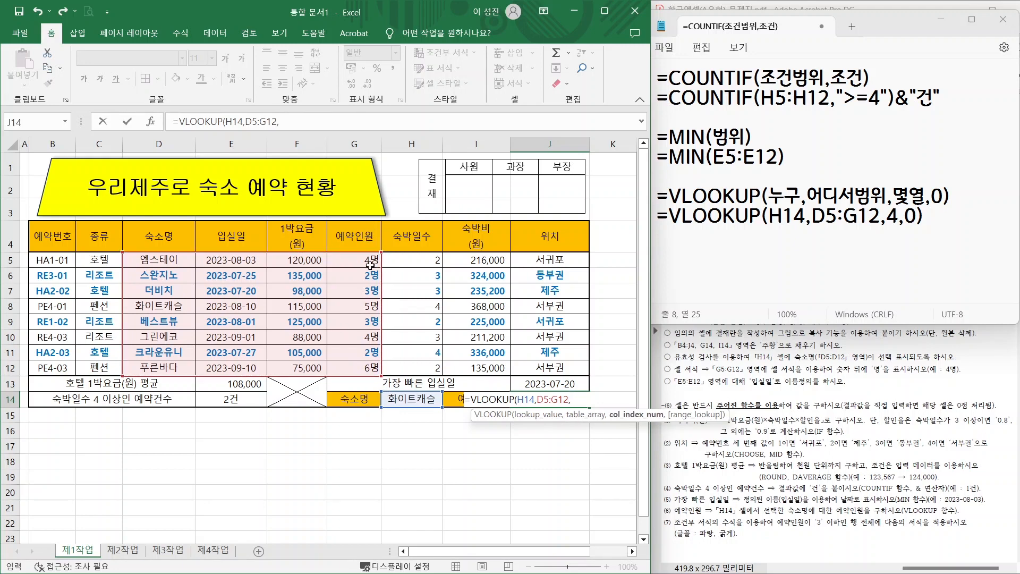
type("4,")
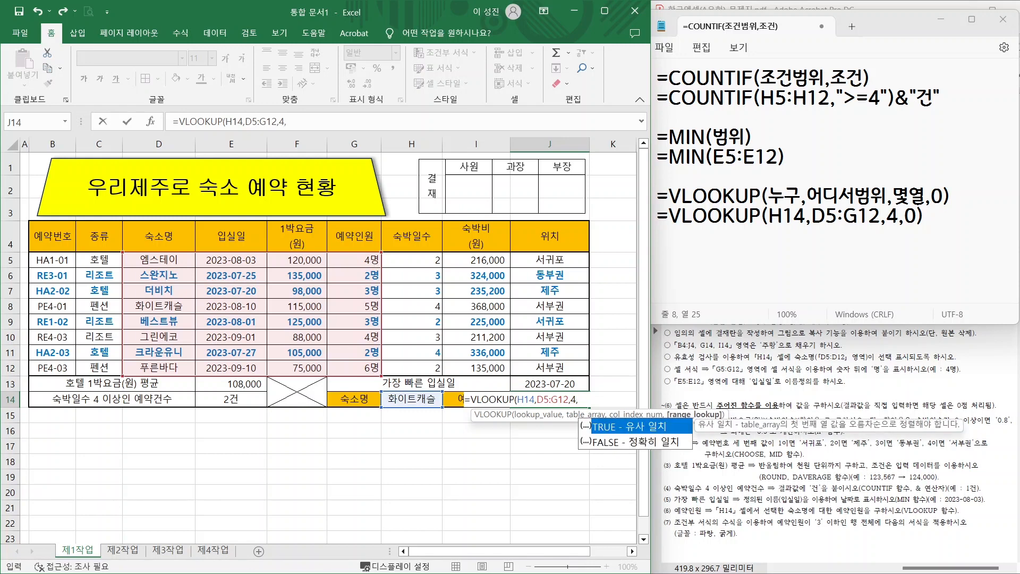
left_click(632, 443)
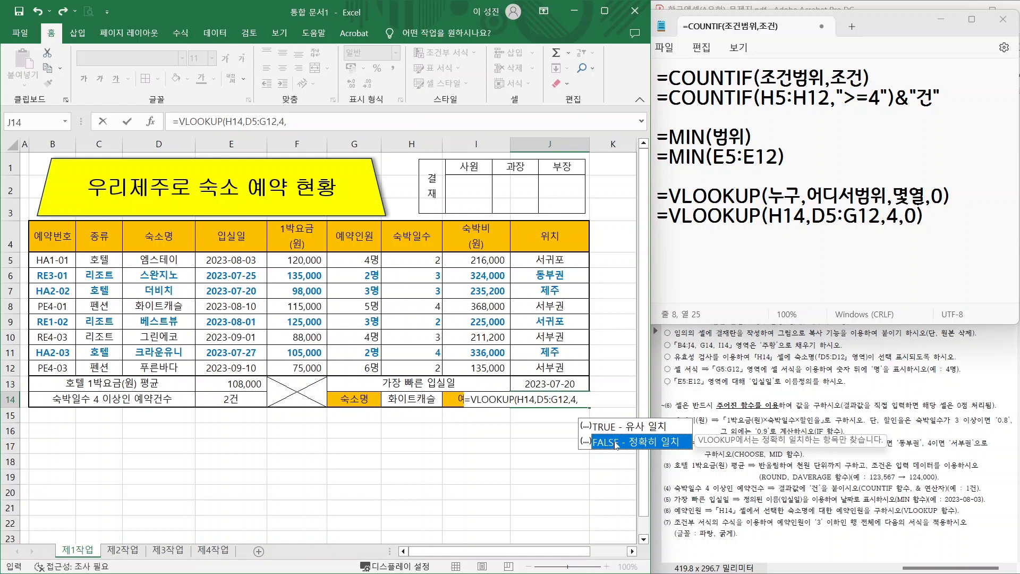
type("0)")
key("Return")
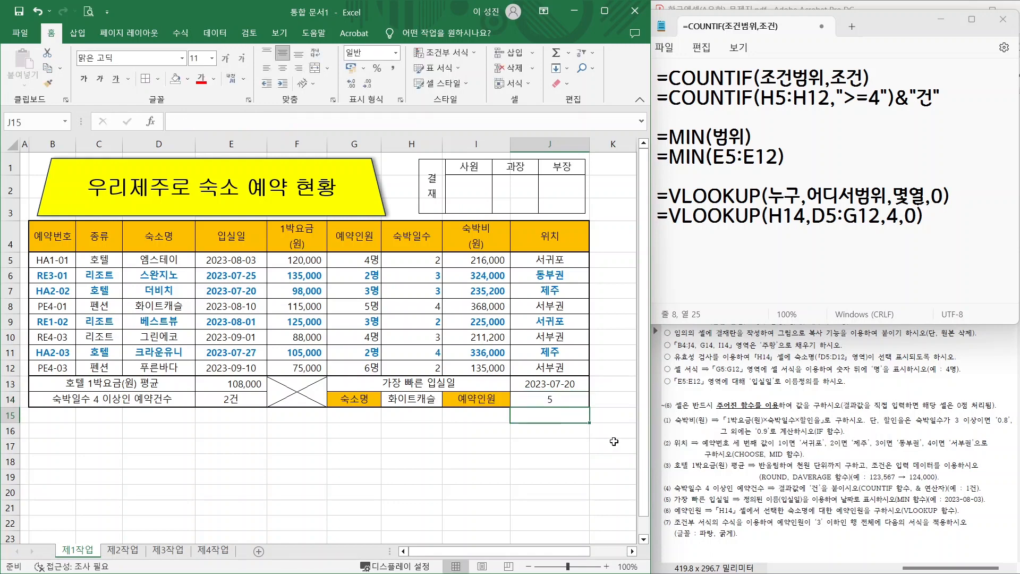
- Pick 엠스테이 in H14 and check J14 matches its 4명 reservation count
key("ctrl+2")
left_click_drag(128, 294, 187, 312)
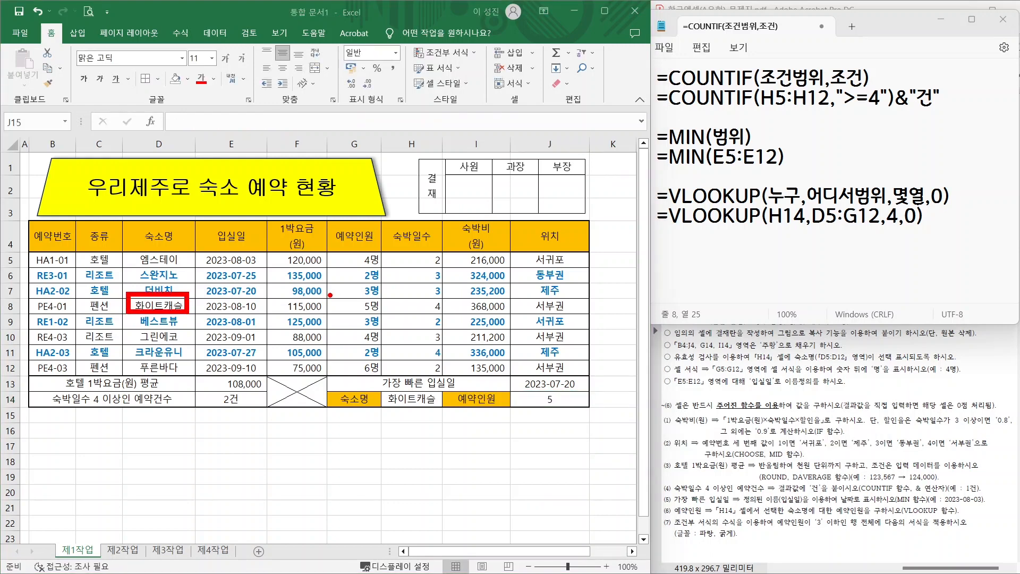
left_click_drag(329, 296, 388, 314)
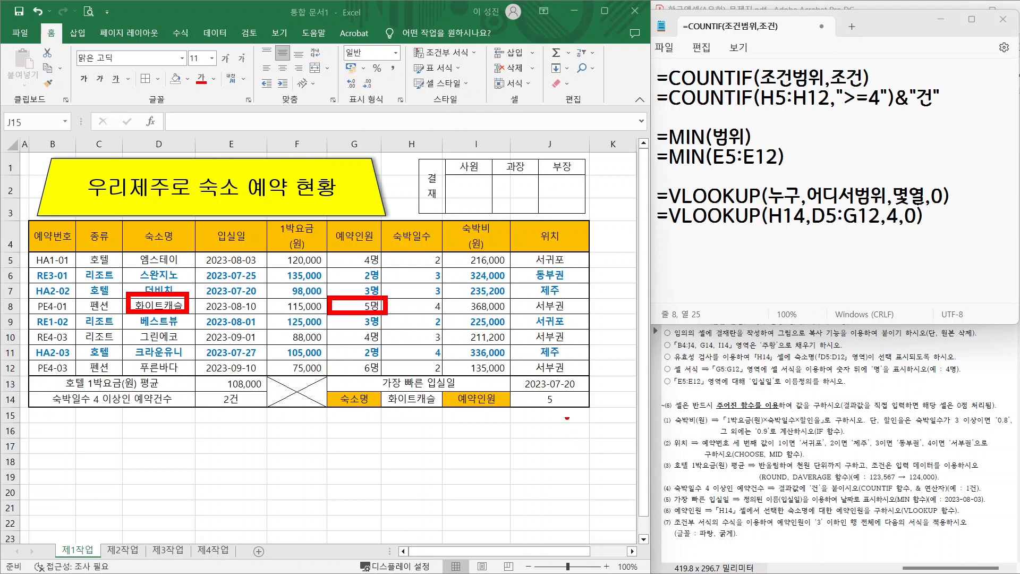
left_click_drag(558, 402, 597, 363)
key("Escape")
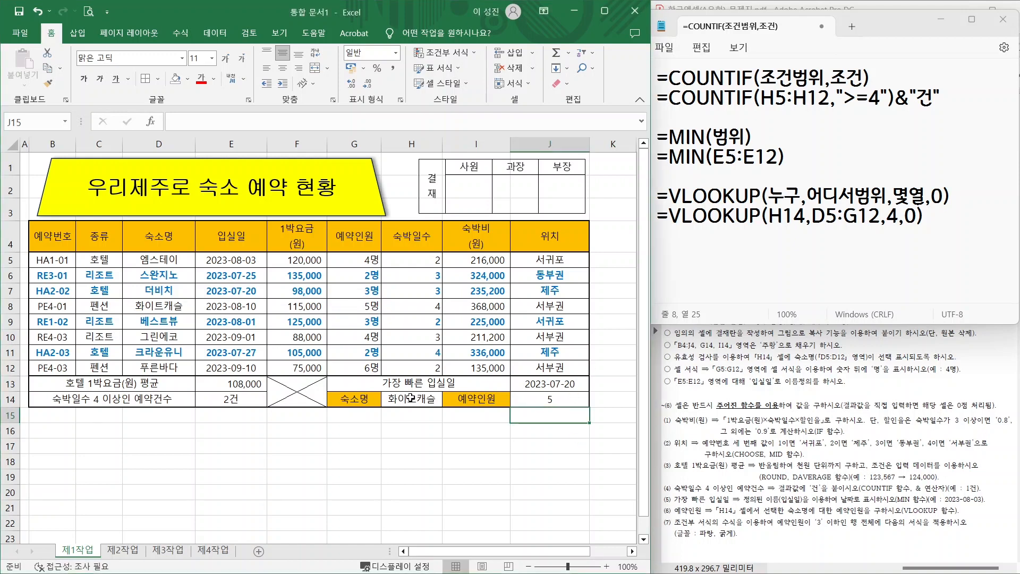
left_click(411, 397)
left_click(449, 400)
left_click(400, 413)
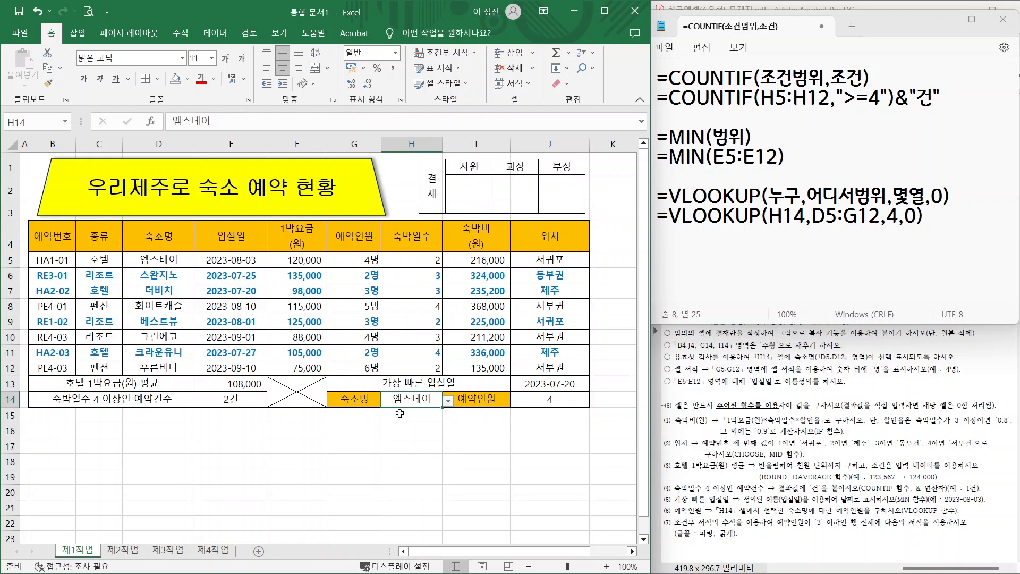
left_click(180, 260)
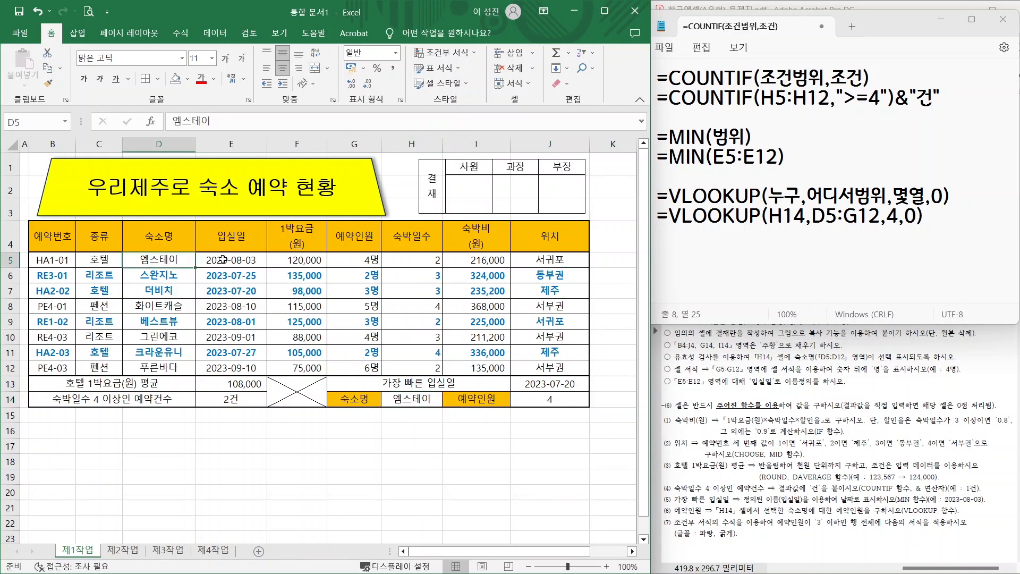
left_click(362, 260)
- Switch H14 to 푸른바다 and compare J14's 6 with its table row
left_click(413, 399)
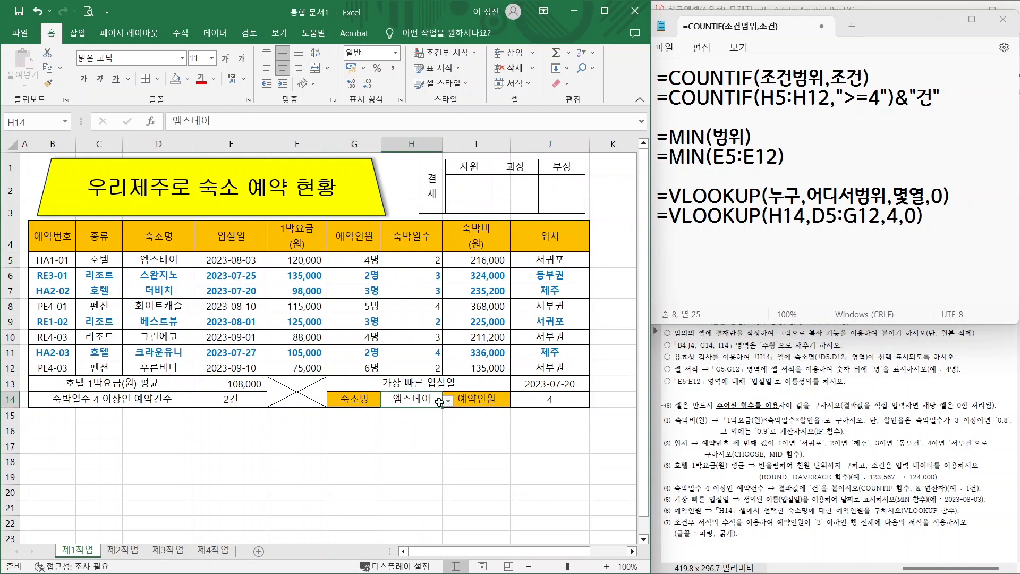
left_click(448, 402)
left_click(410, 495)
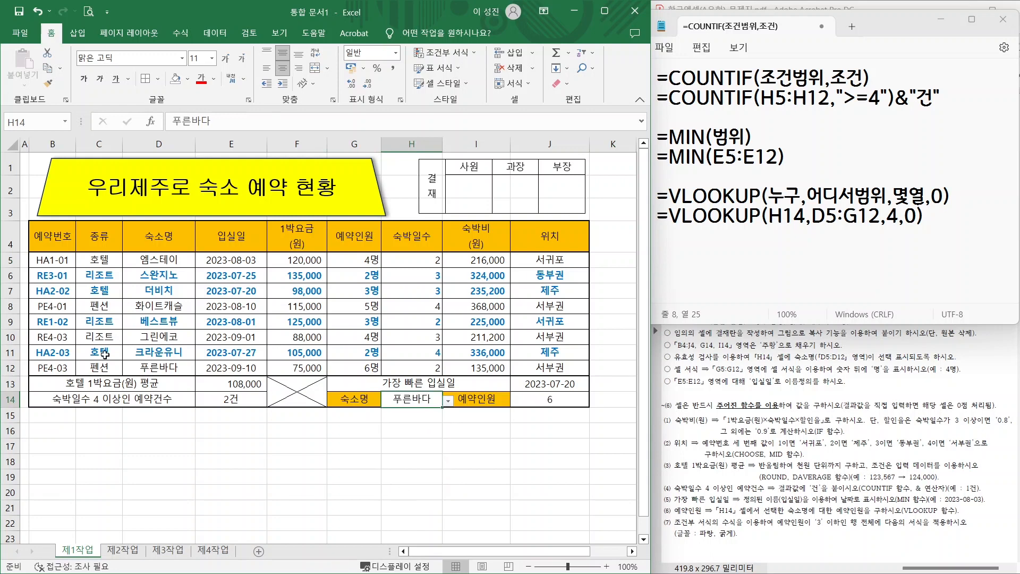
left_click(144, 369)
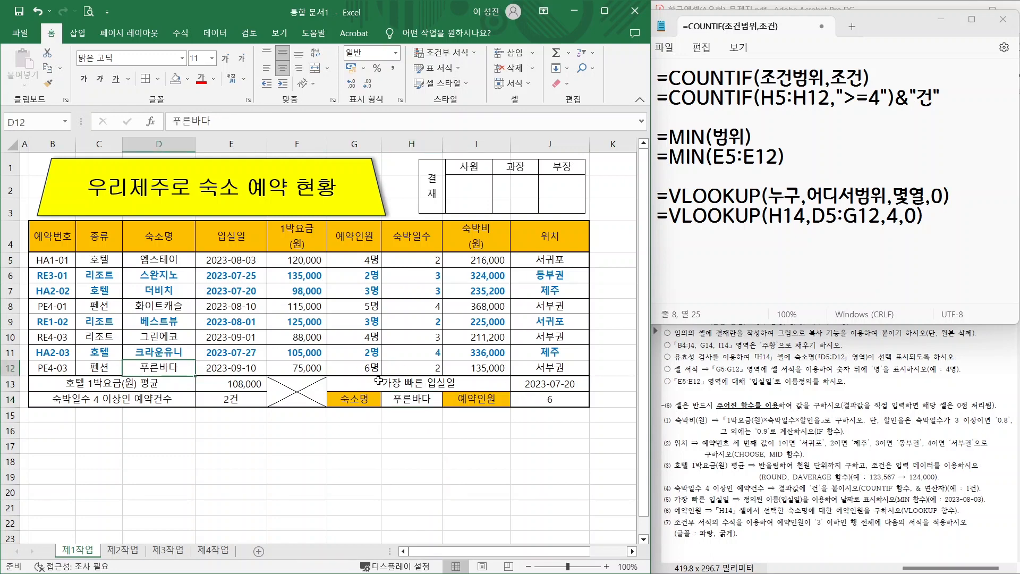
- Save the workbook as .xlsx in Documents\ITQ, named with the candidate's exam number and name
left_click(20, 32)
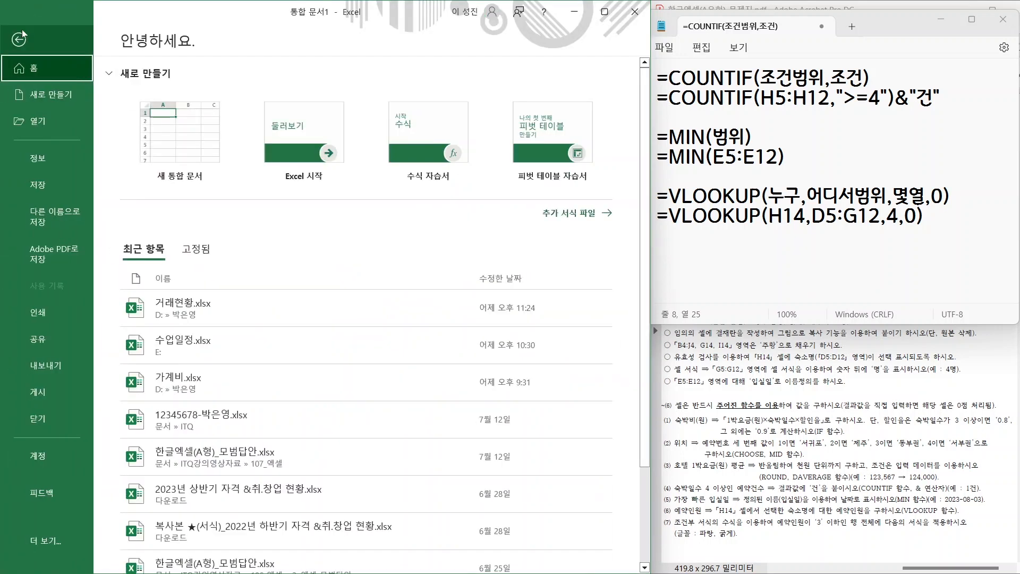
left_click(53, 216)
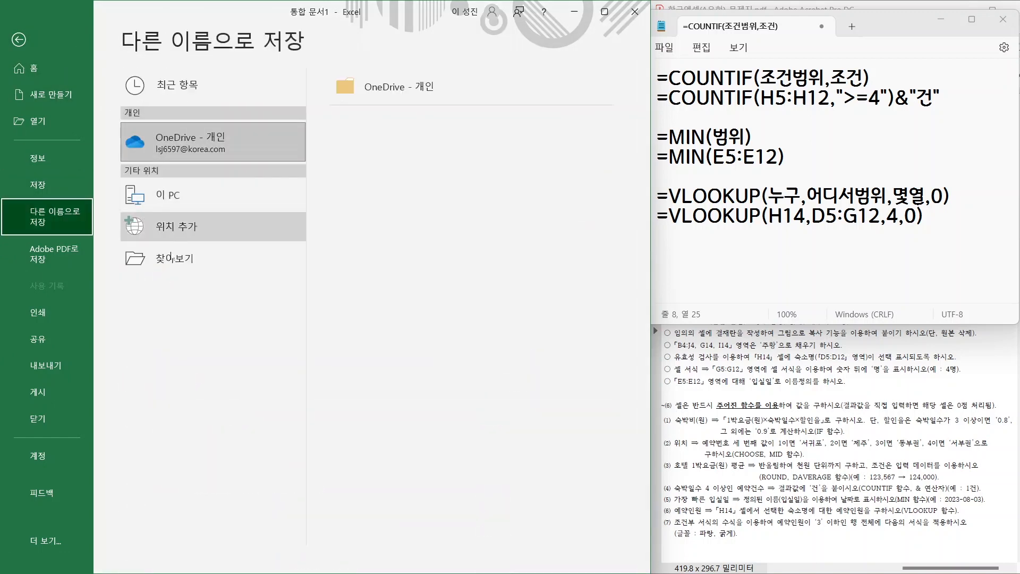
left_click(169, 259)
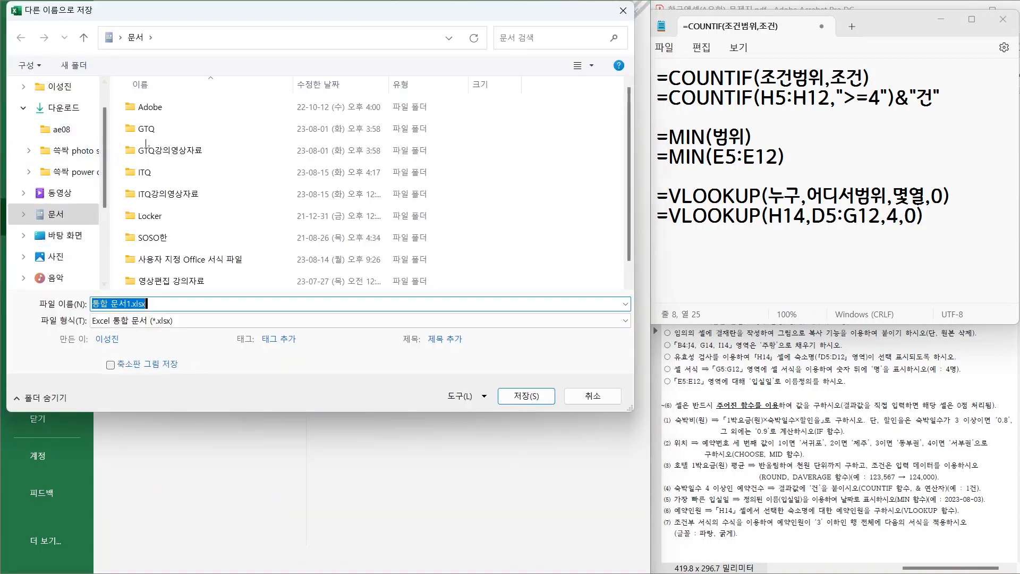
double_click(145, 171)
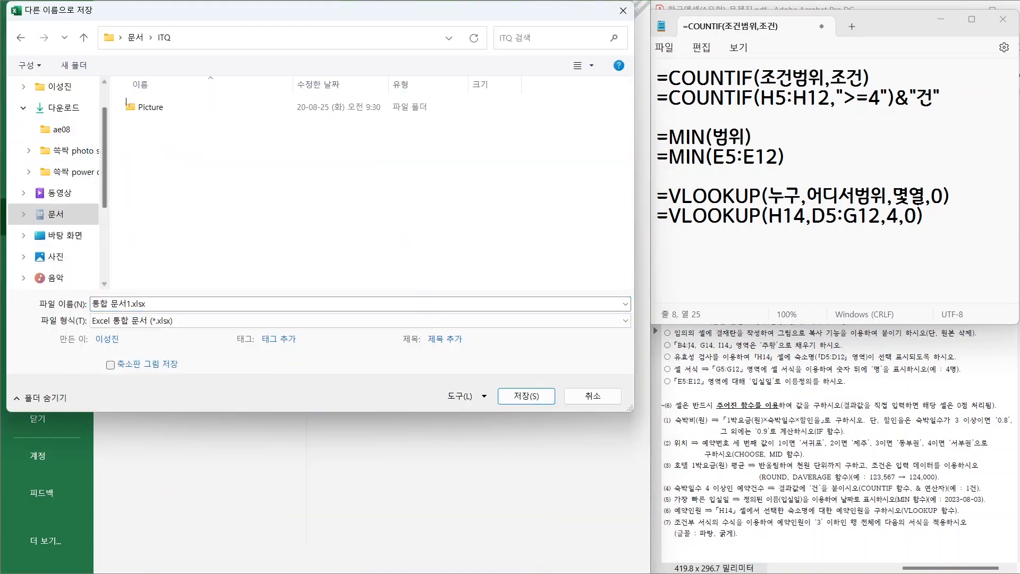
left_click(147, 303)
type("1234")
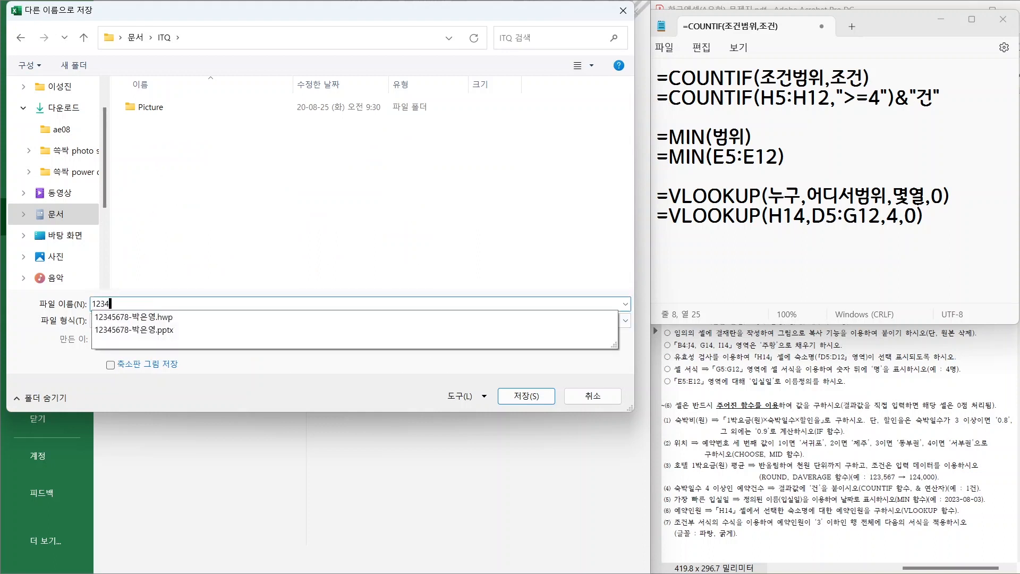
type("5678-Q")
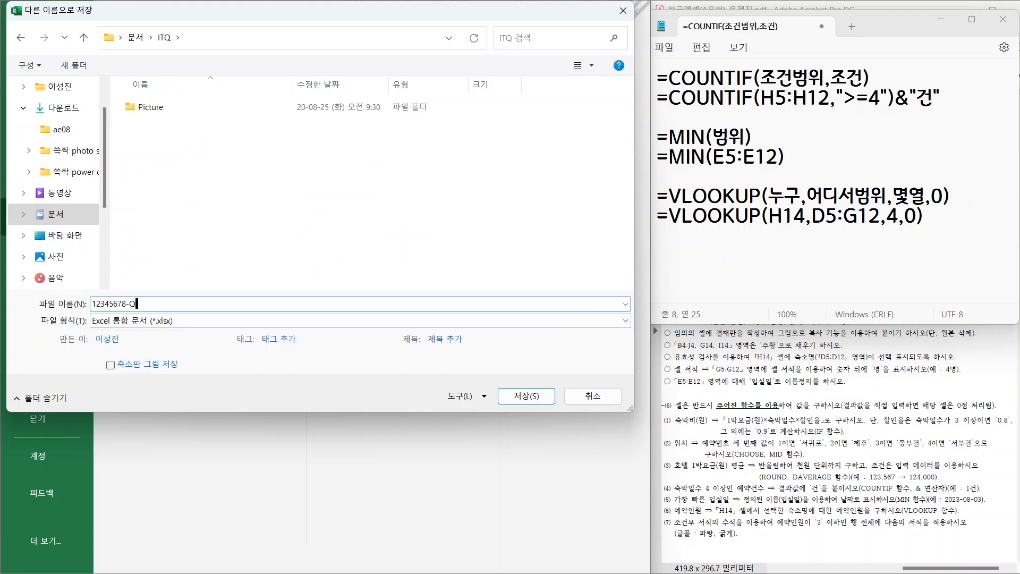
key("BackSpace")
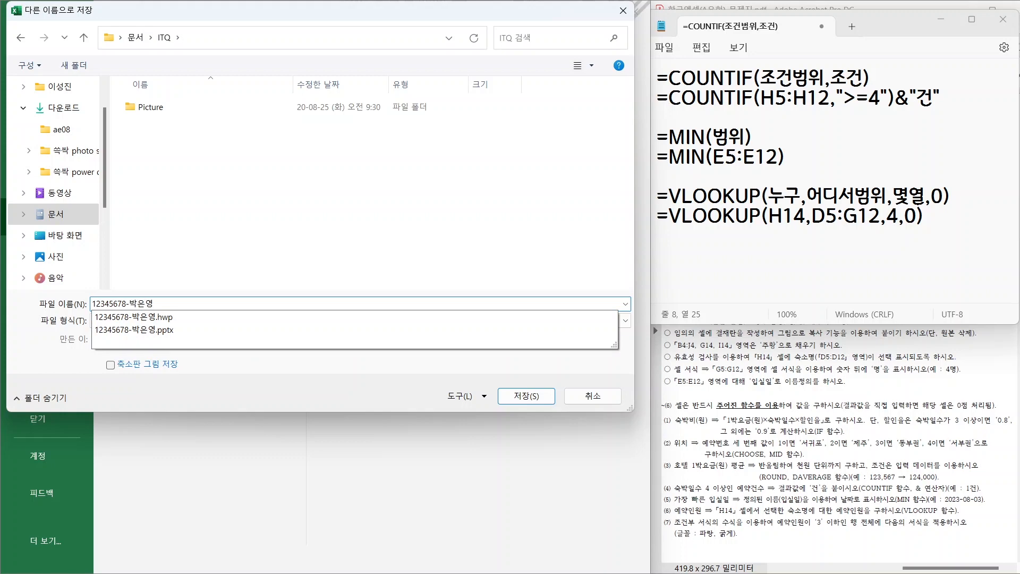
key("Return")
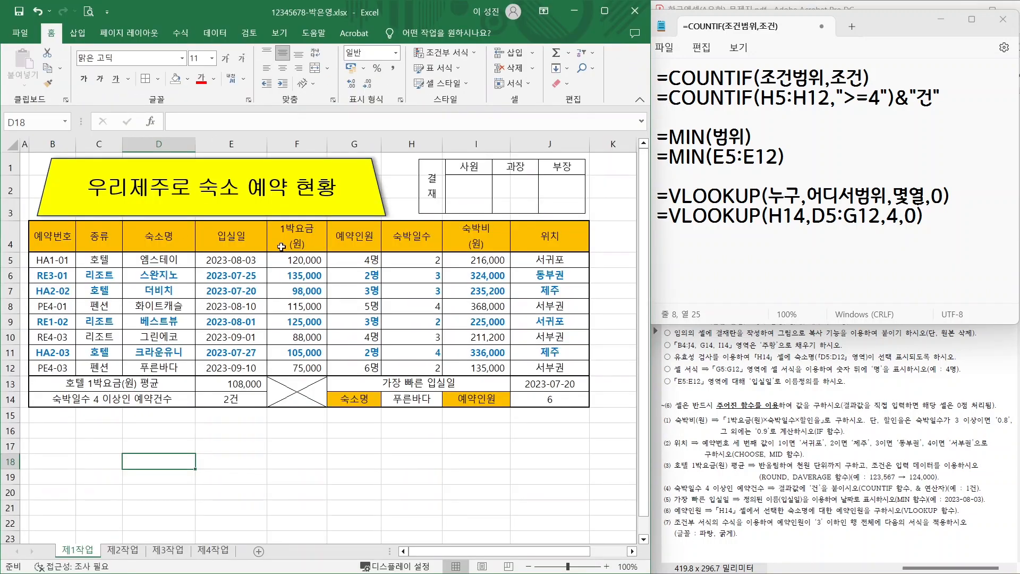